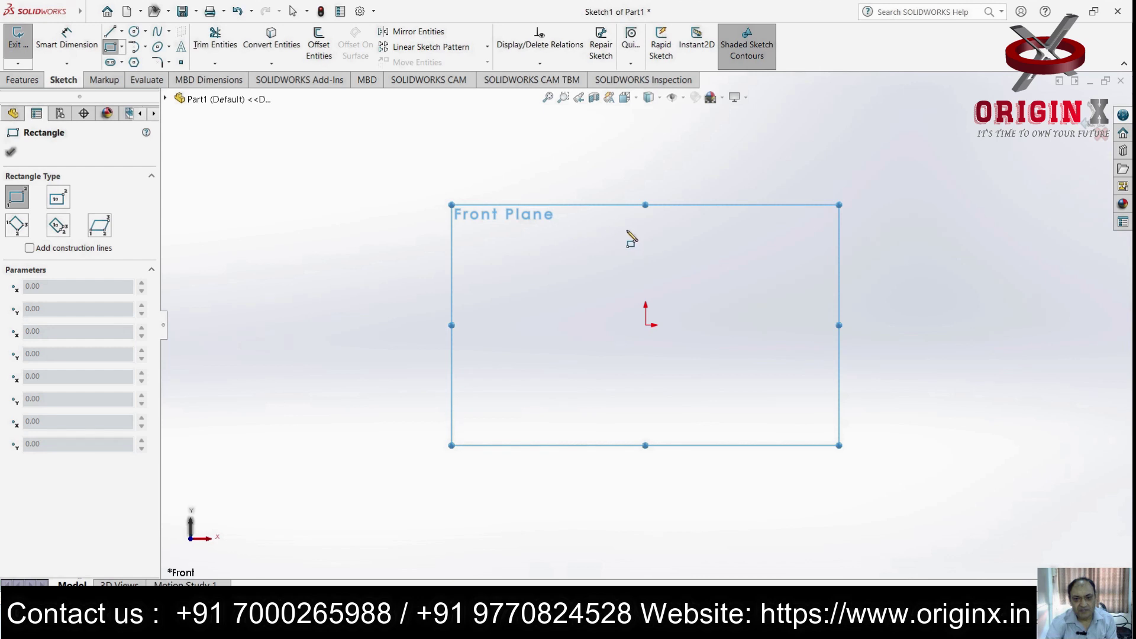
Sketch an upright corner rectangle about 24 mm wide around the origin and a long, flat rectangle directly against its bottom edge
mouse_move(616, 225)
mouse_down()
mouse_move(666, 293)
mouse_move(668, 401)
mouse_up()
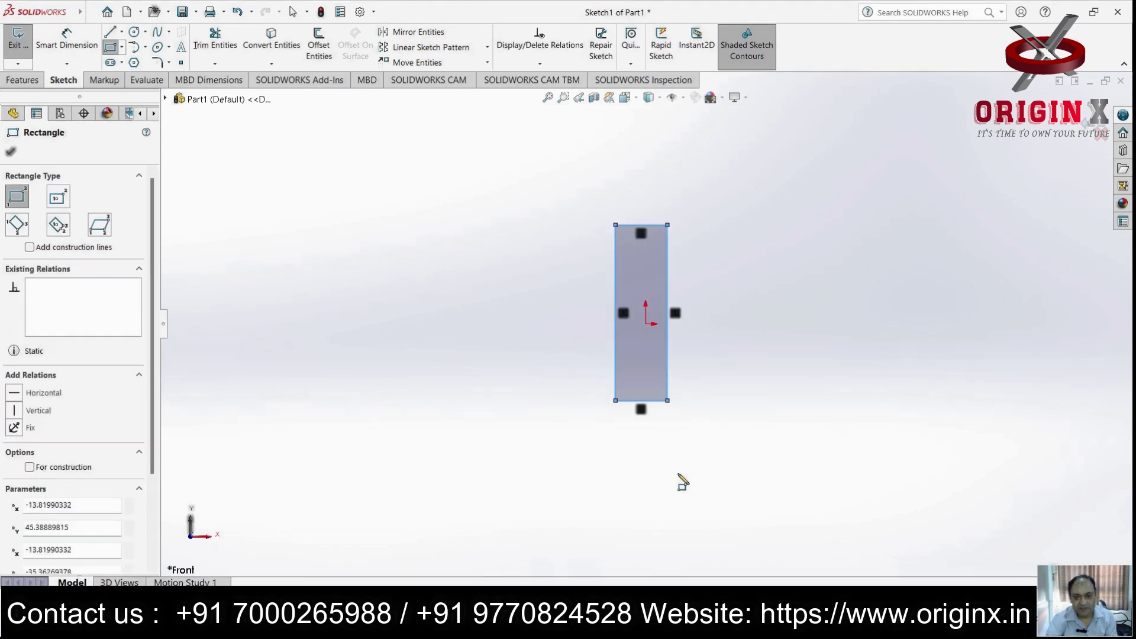
mouse_move(445, 401)
mouse_down()
mouse_move(737, 466)
mouse_move(881, 459)
mouse_move(866, 443)
mouse_up()
key(Escape)
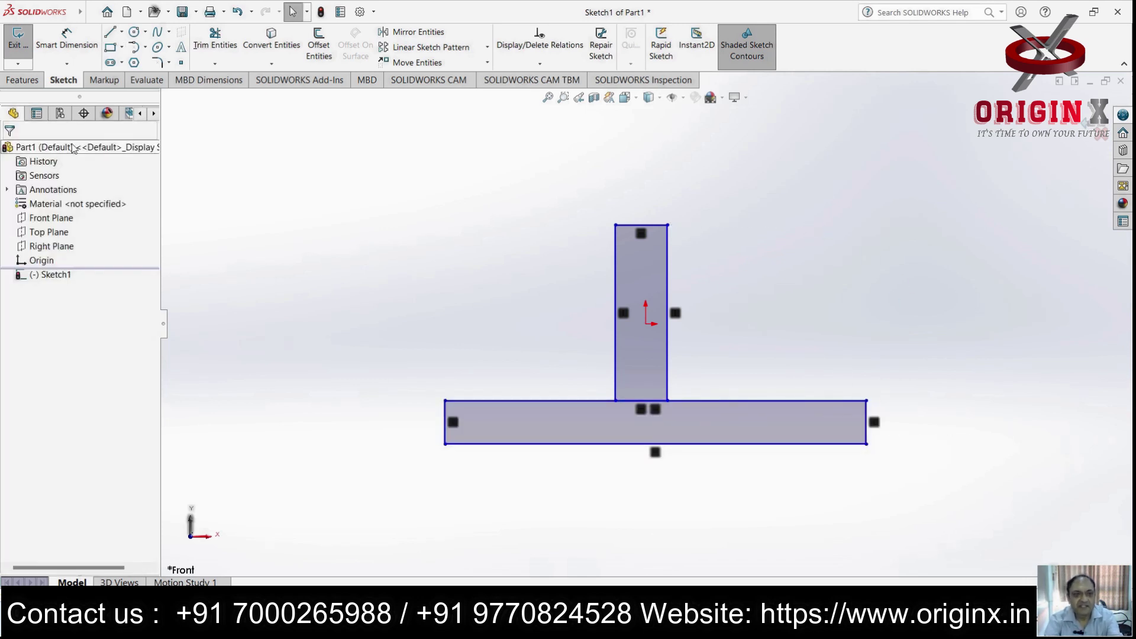
Dimension the upright rectangle 20 mm wide and 50 mm high
click(53, 50)
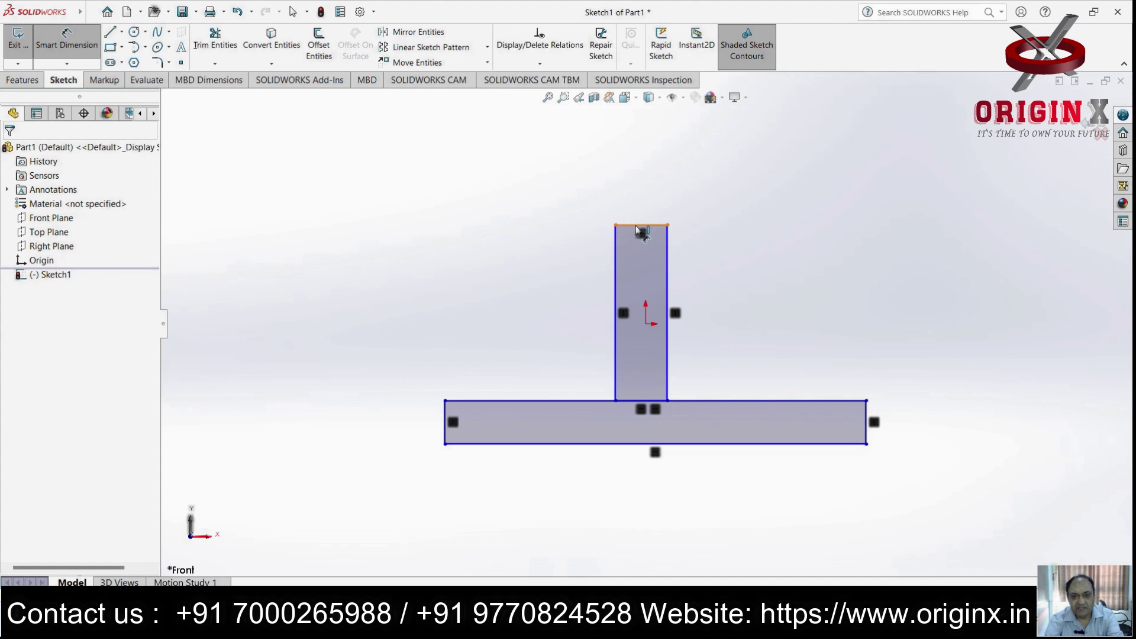
click(642, 225)
click(639, 193)
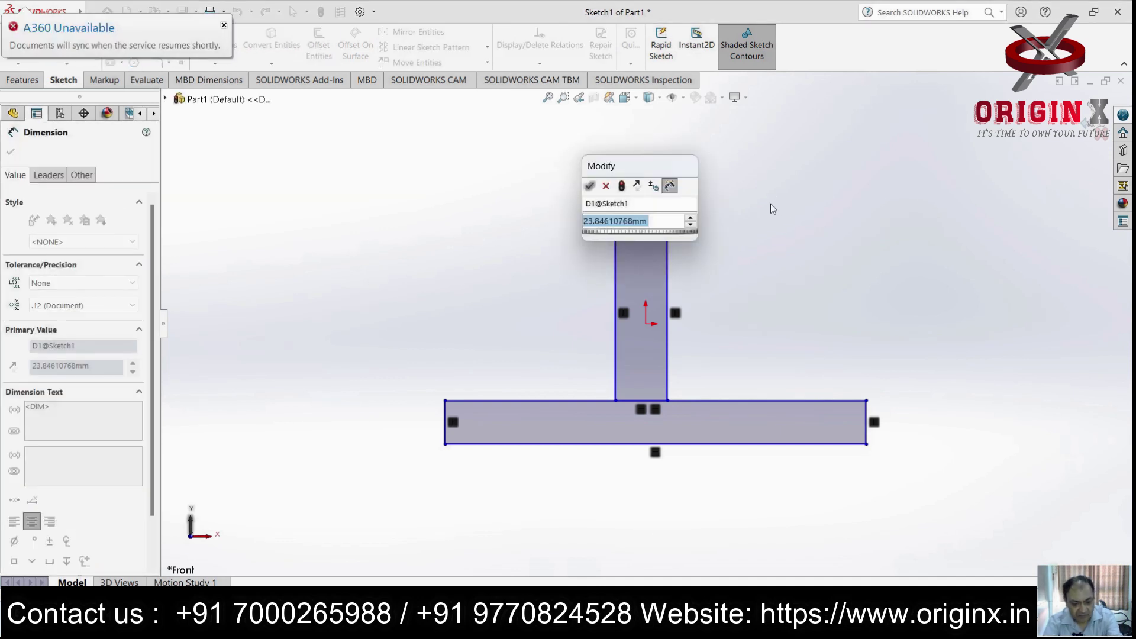
text(20)
key(Return)
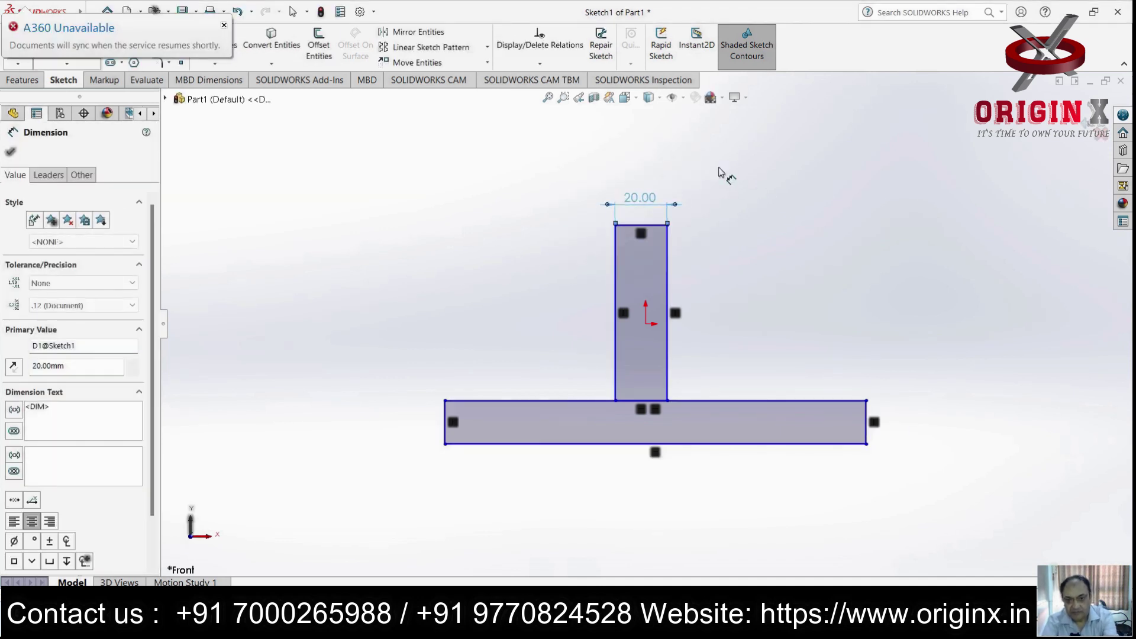
click(669, 301)
click(721, 302)
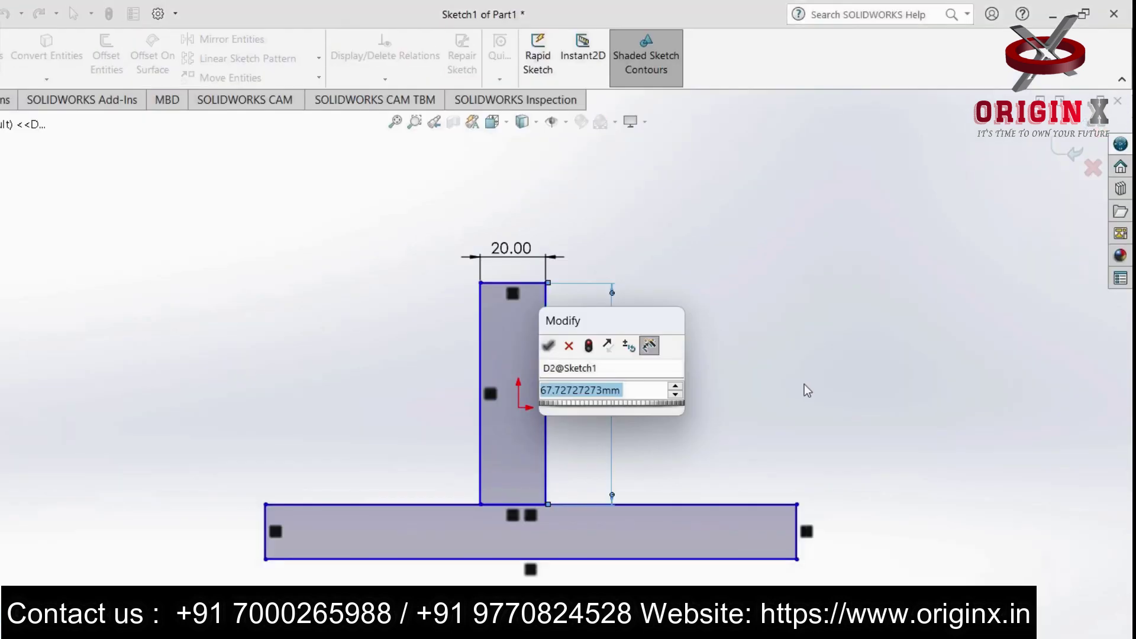
text(50)
key(Return)
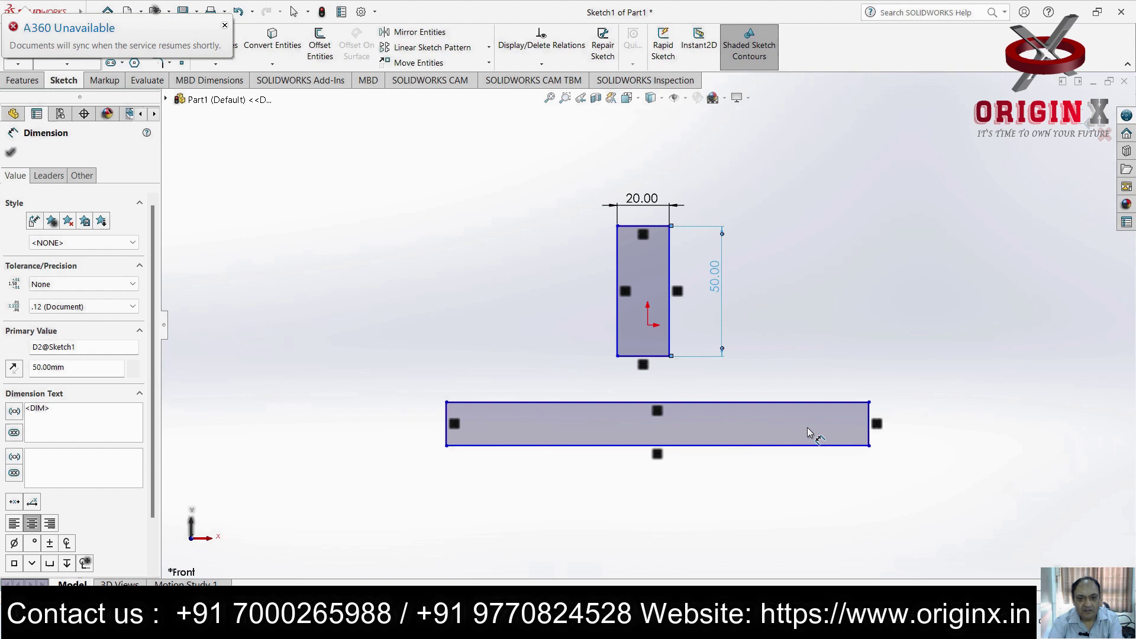
Dimension the distance between the upright's bottom edge and the base rectangle's top edge as 0 mm
click(644, 356)
click(657, 403)
click(677, 382)
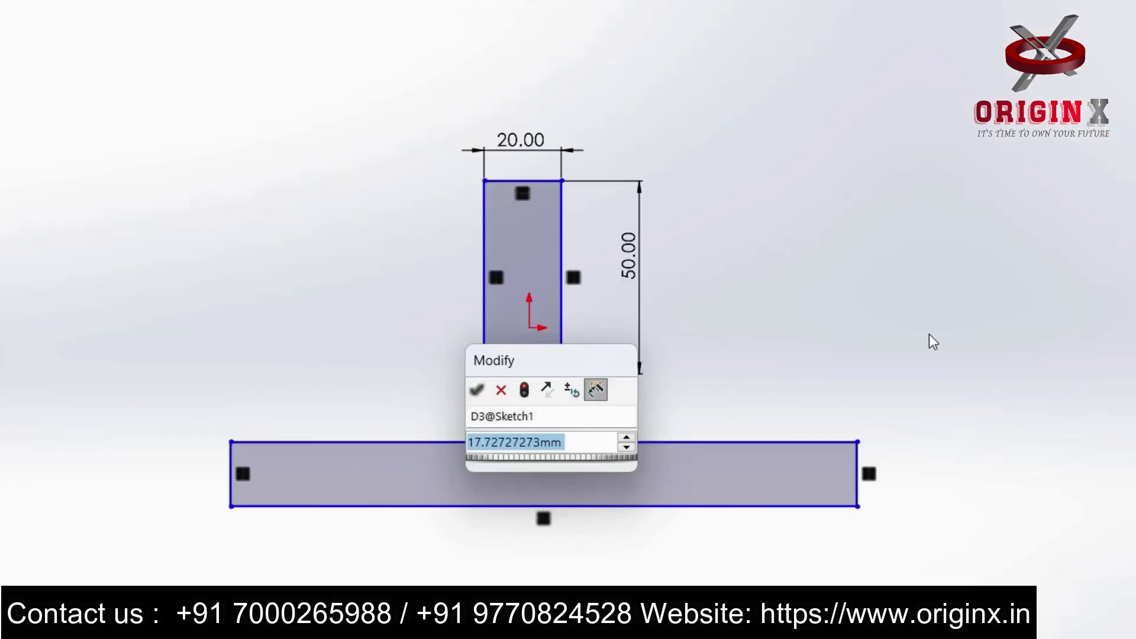
text(0)
key(Return)
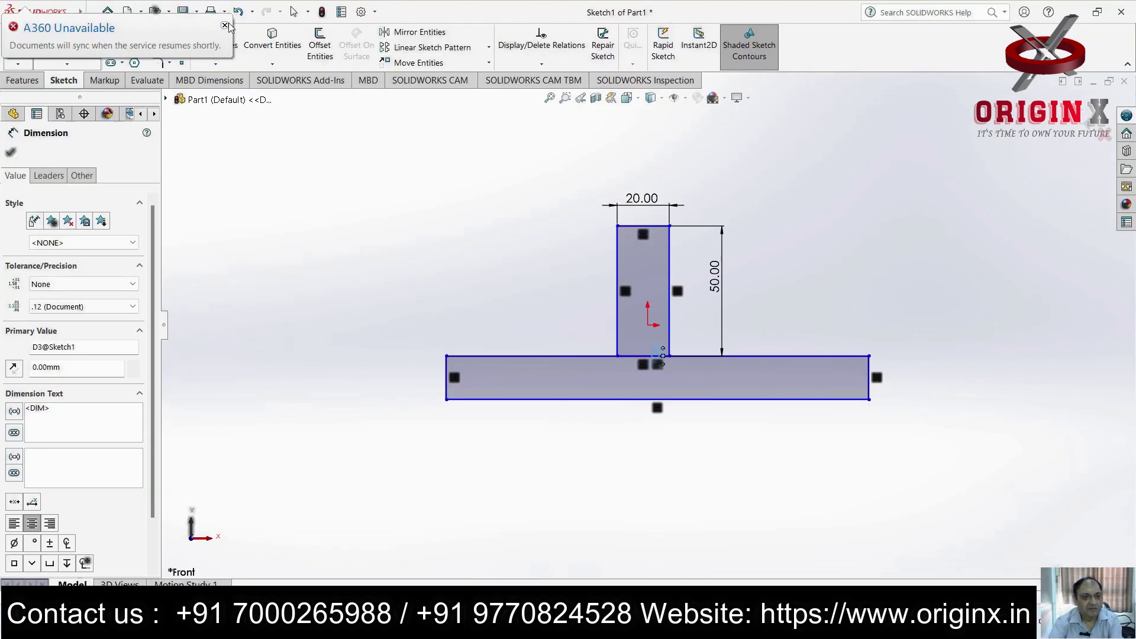
click(226, 26)
click(763, 403)
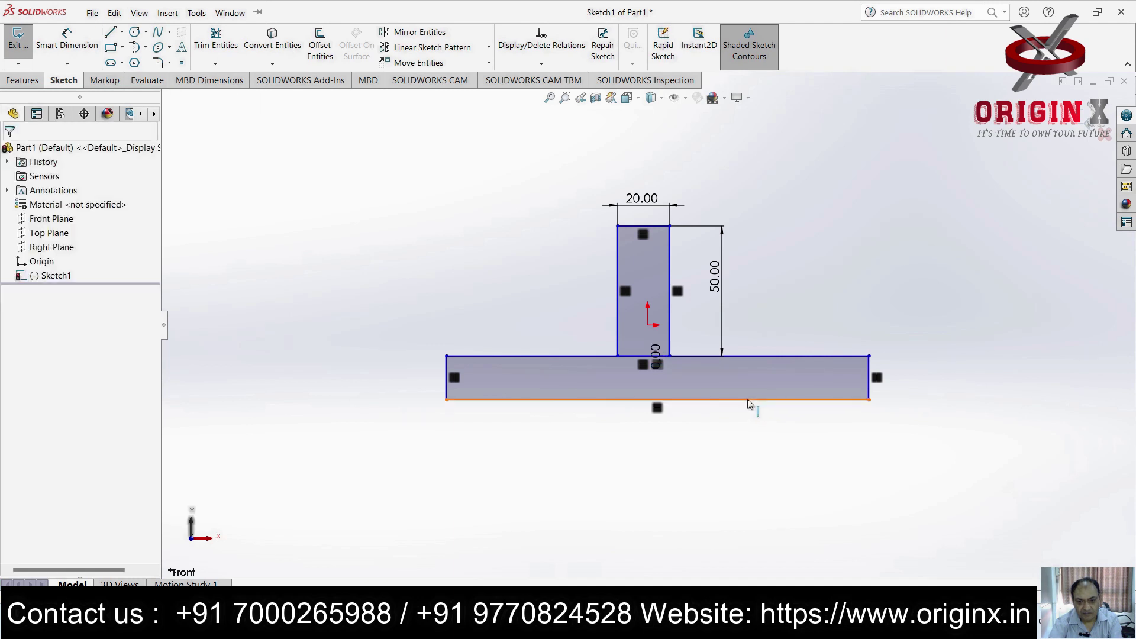
Dimension the base rectangle's bottom edge and set its length to 50 mm
click(750, 400)
click(68, 52)
click(743, 400)
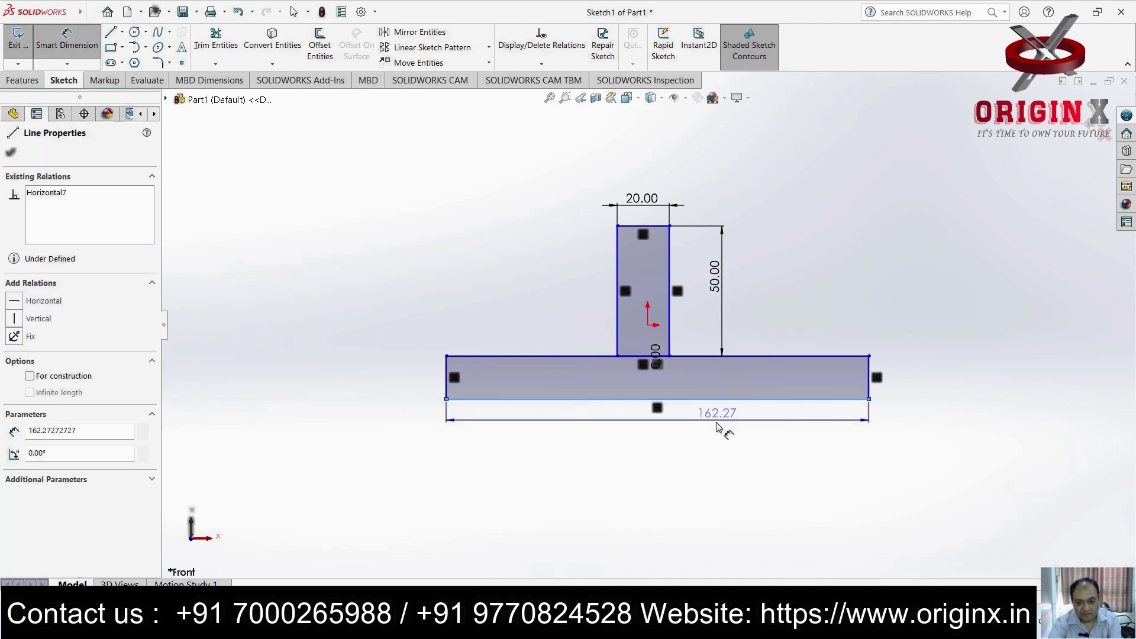
click(714, 438)
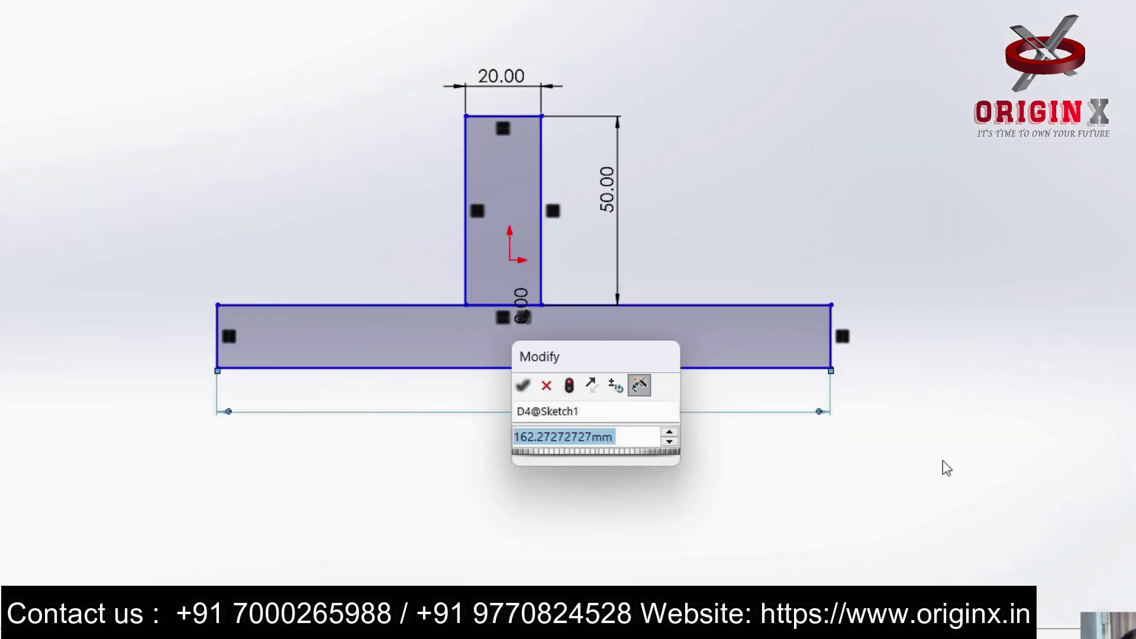
text(50)
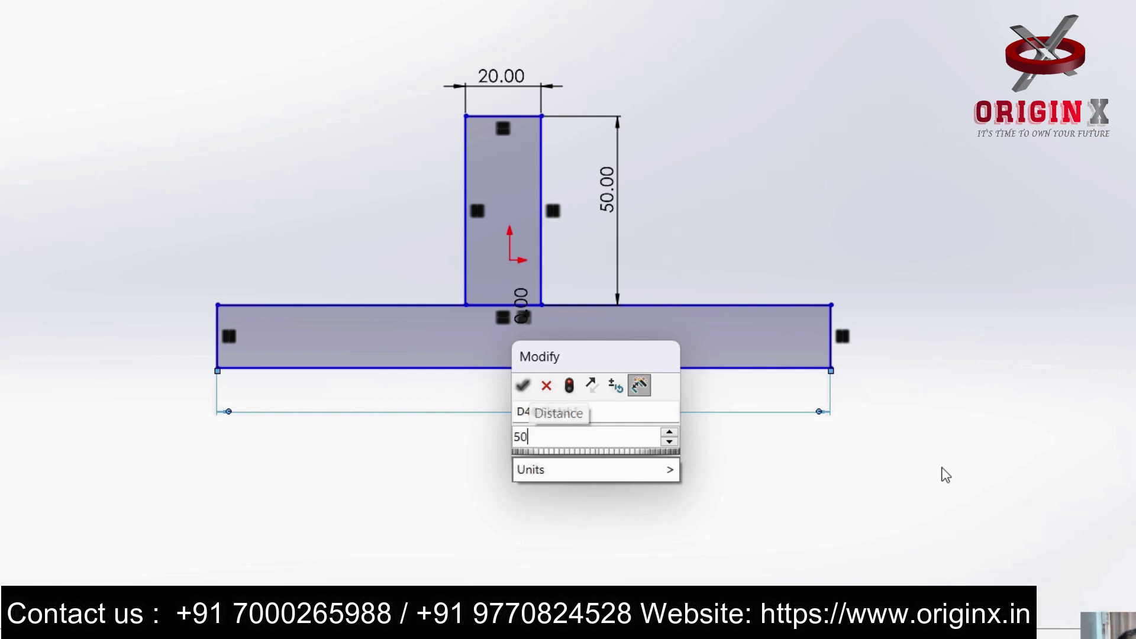
key(Return)
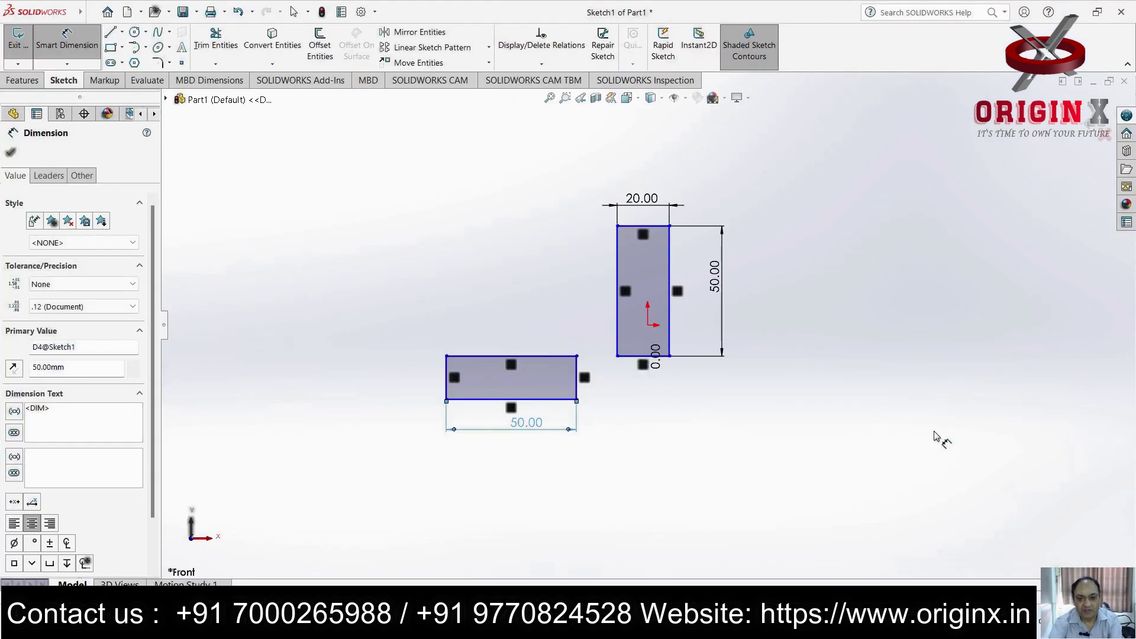
click(580, 380)
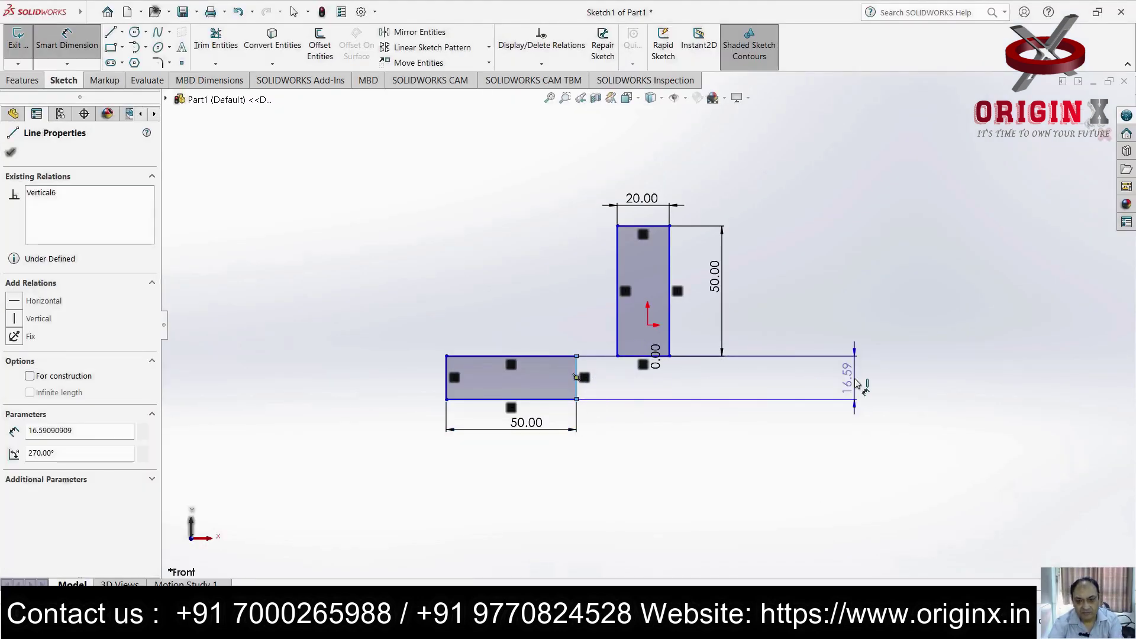
click(760, 414)
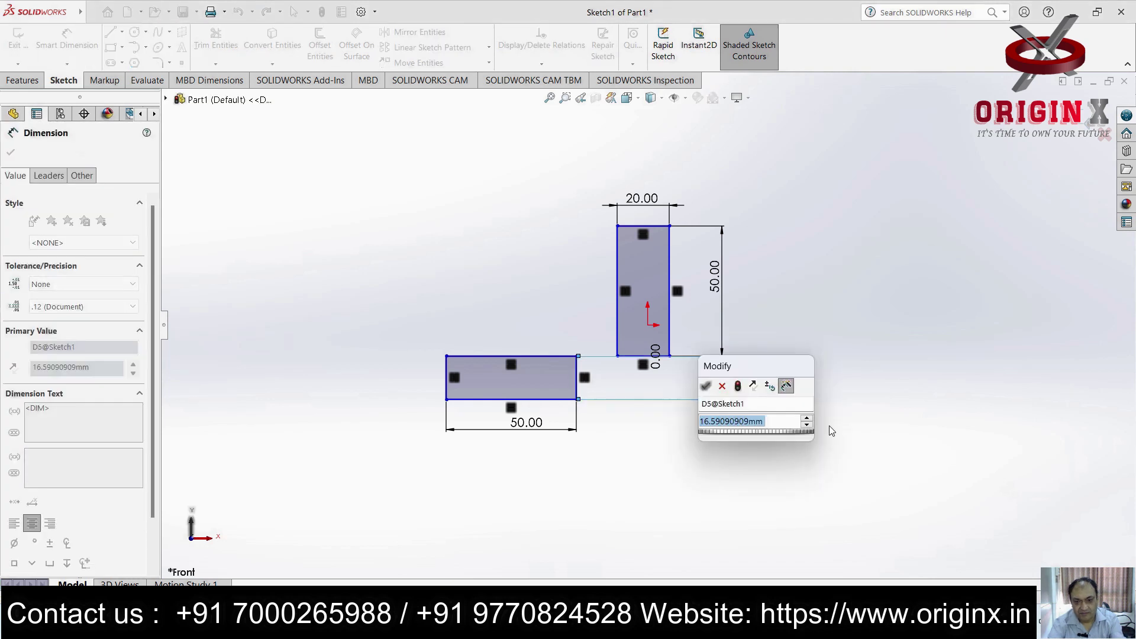
key(Escape)
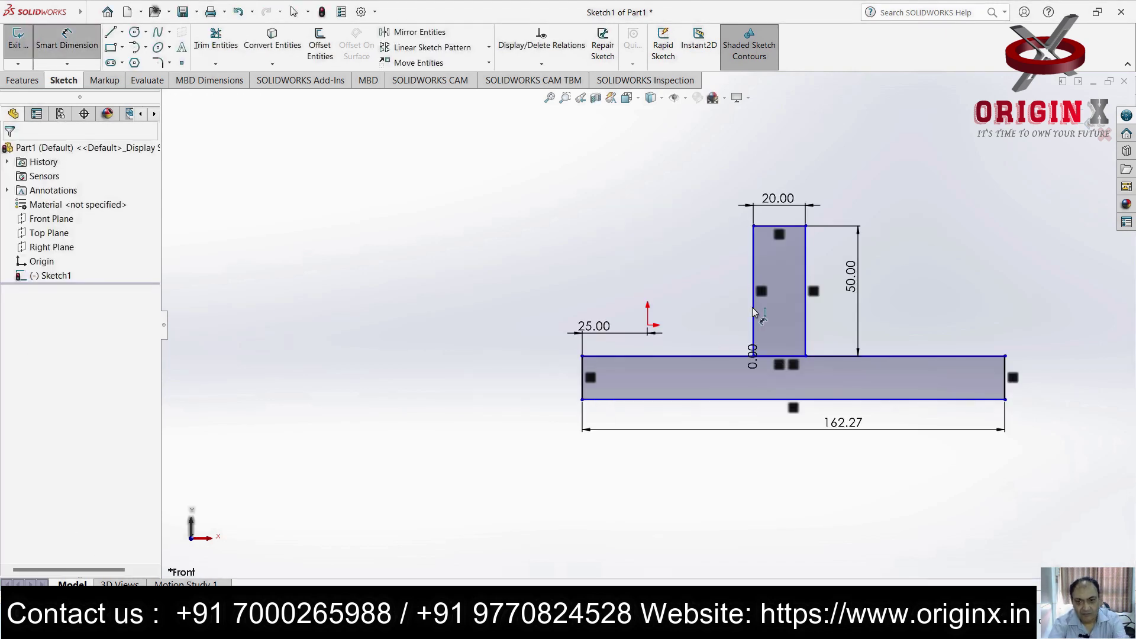
Dimension the horizontal distance between the left edges of the upright and the base as 50 mm
click(753, 296)
click(583, 378)
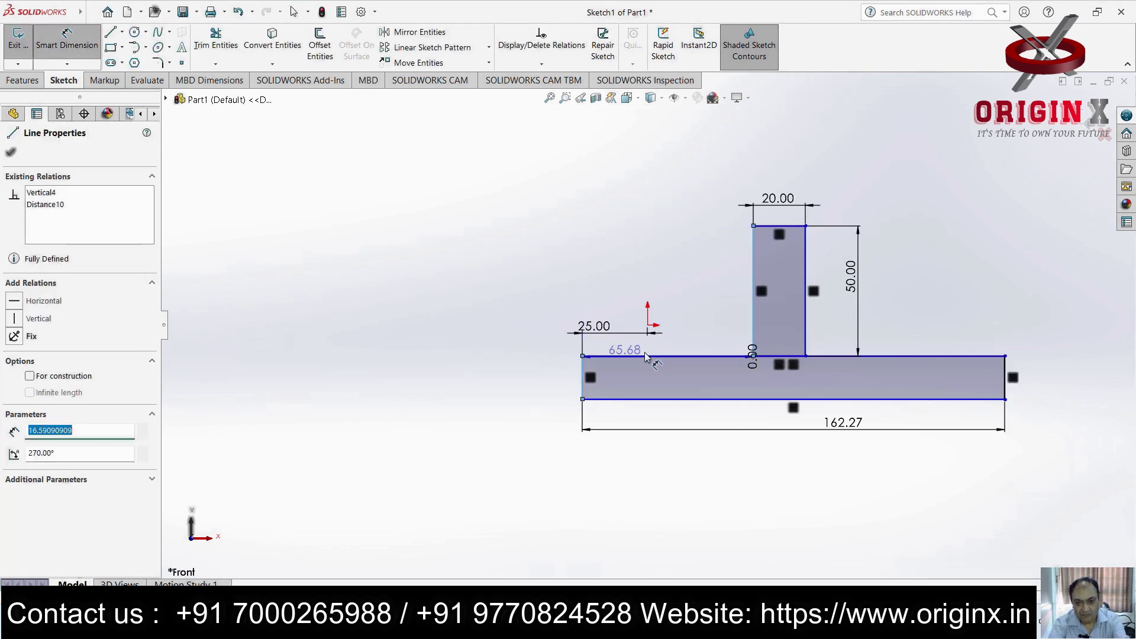
click(676, 349)
text(50)
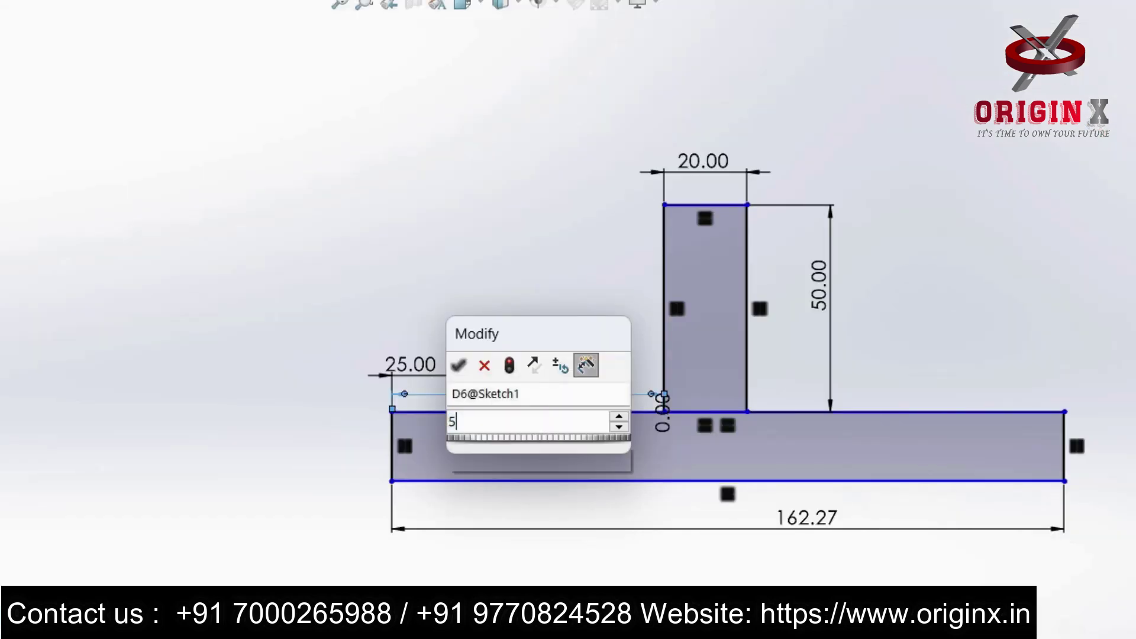
key(Return)
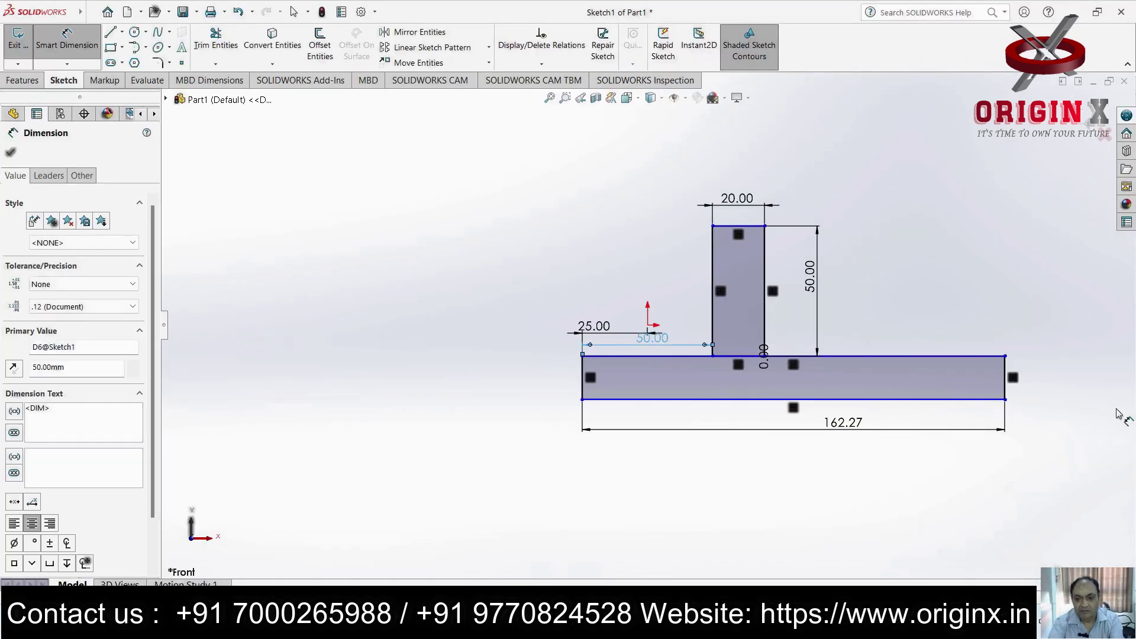
key(Escape)
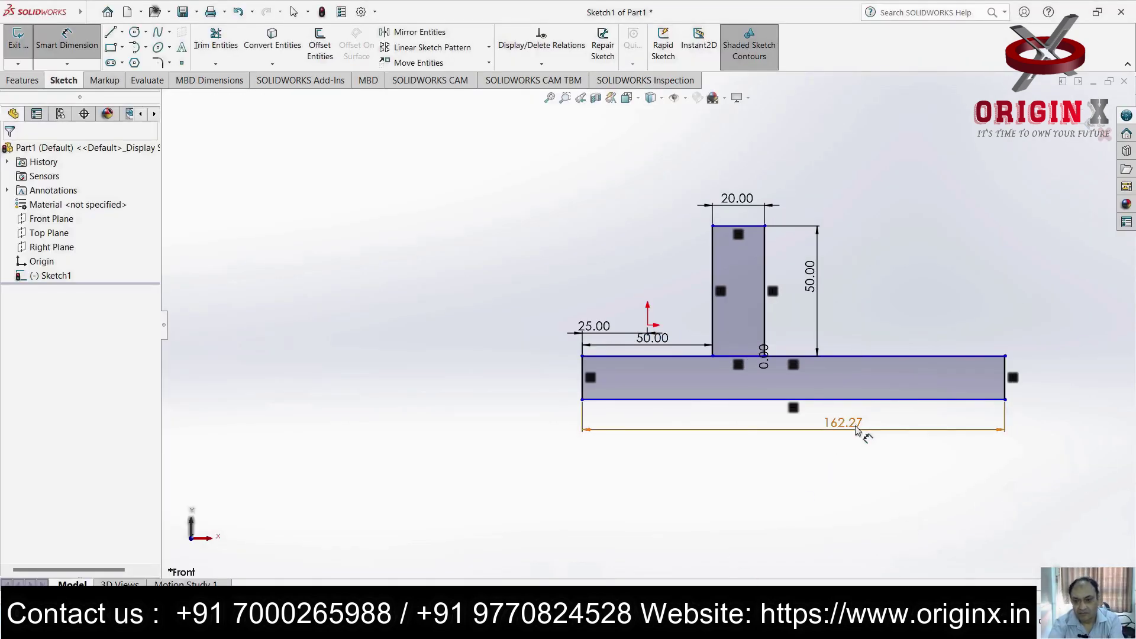
Set the base rectangle's length to 100 mm and end dimensioning
double_click(852, 424)
text(100)
key(Return)
key(Escape)
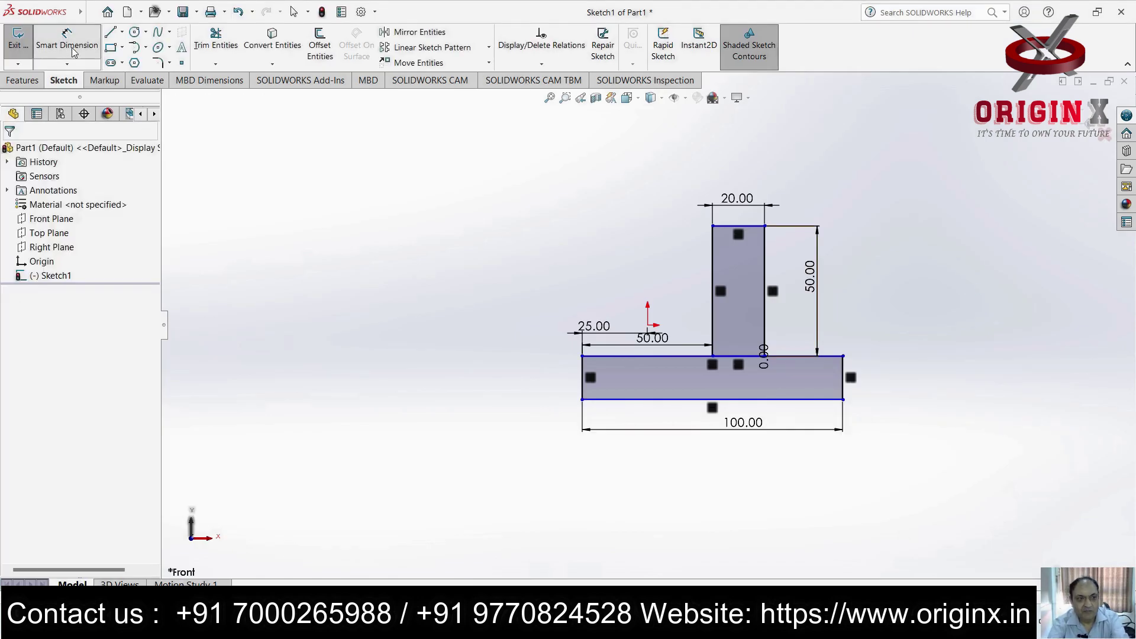
key(Escape)
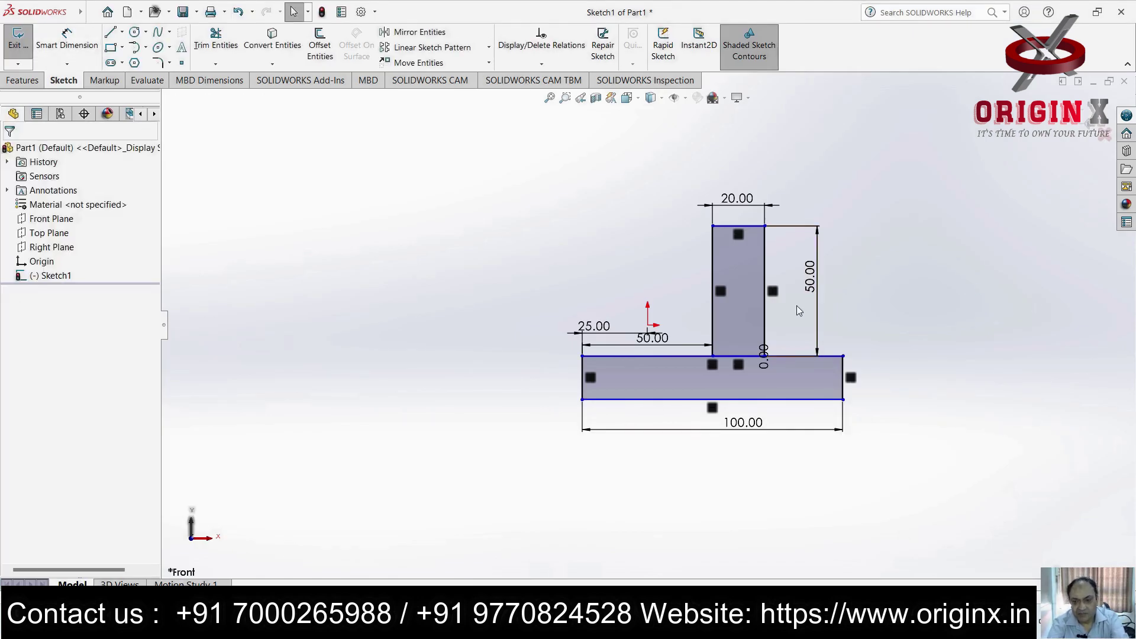
Dimension the distance from the upright's right edge to the base's right edge, accepting it as a driven dimension
click(765, 321)
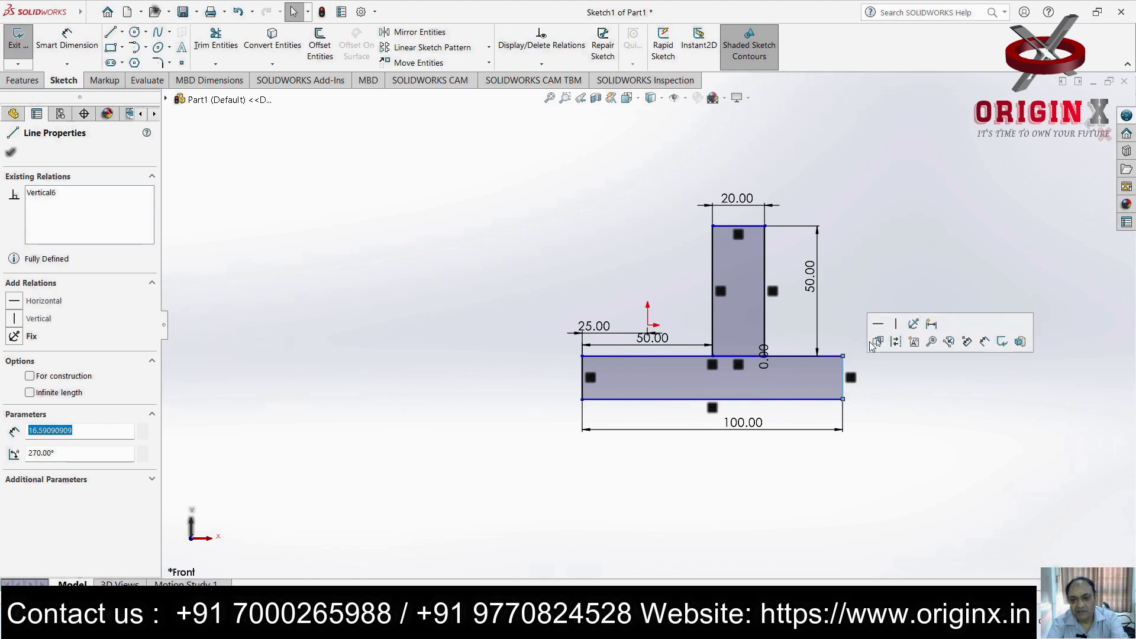
click(66, 55)
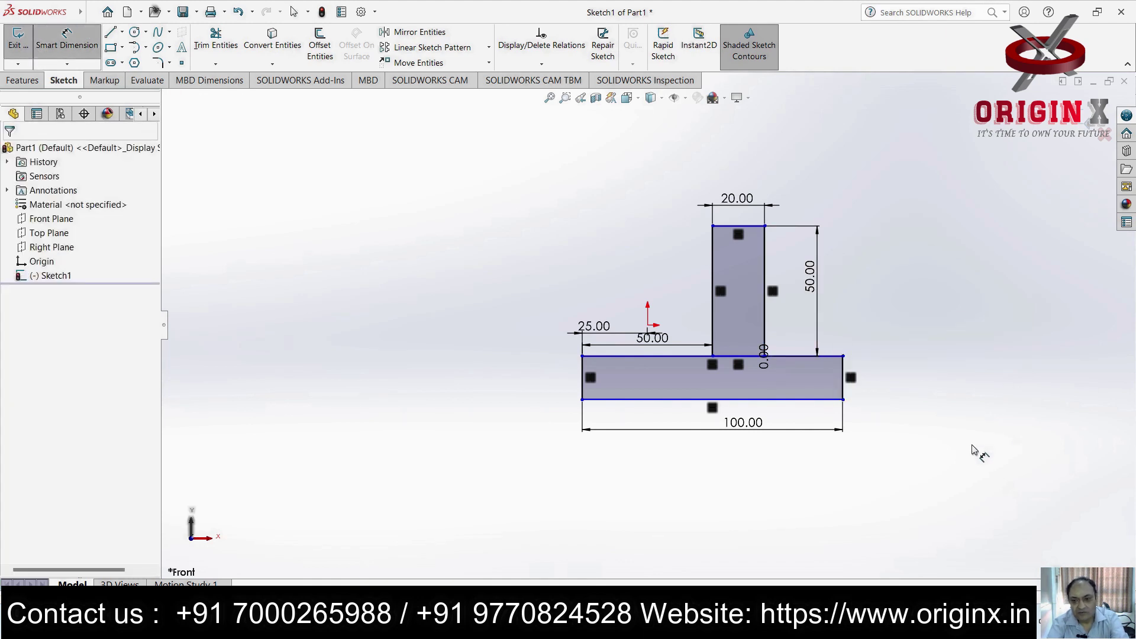
click(765, 334)
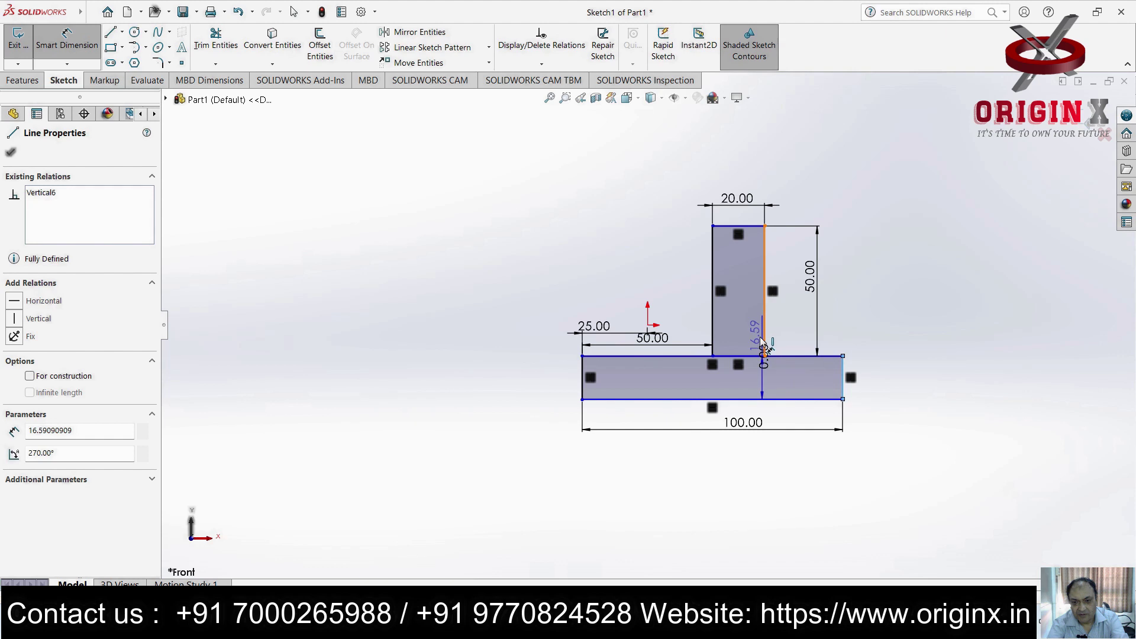
click(843, 356)
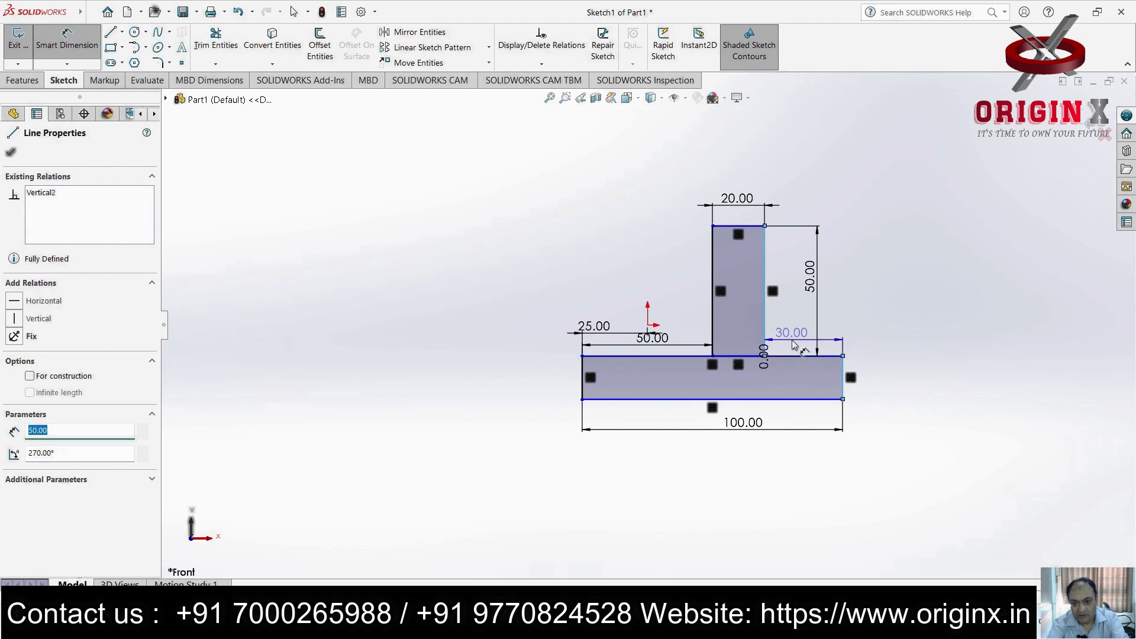
click(804, 341)
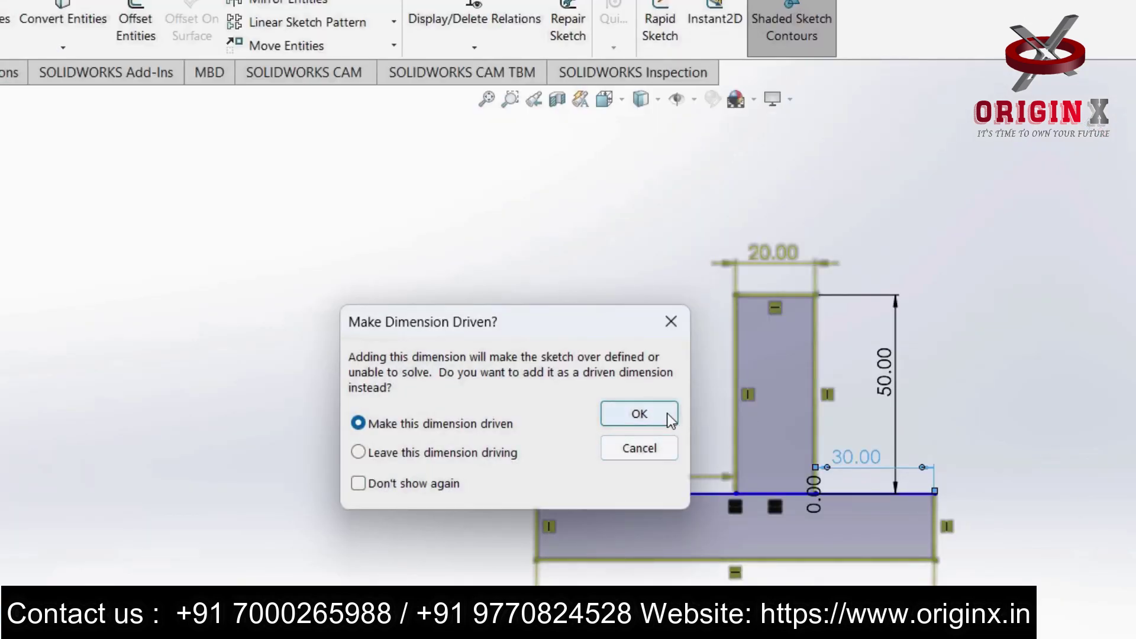
click(667, 413)
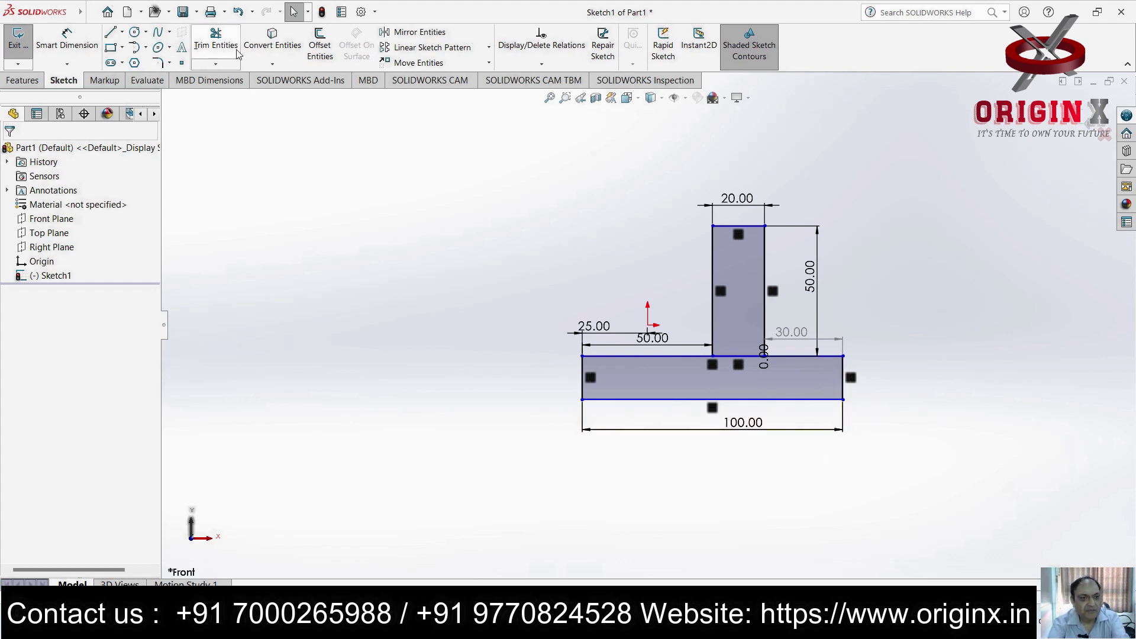
Power-trim the shared edge between the upright and the base to merge them into one inverted-T outline
click(216, 64)
click(232, 82)
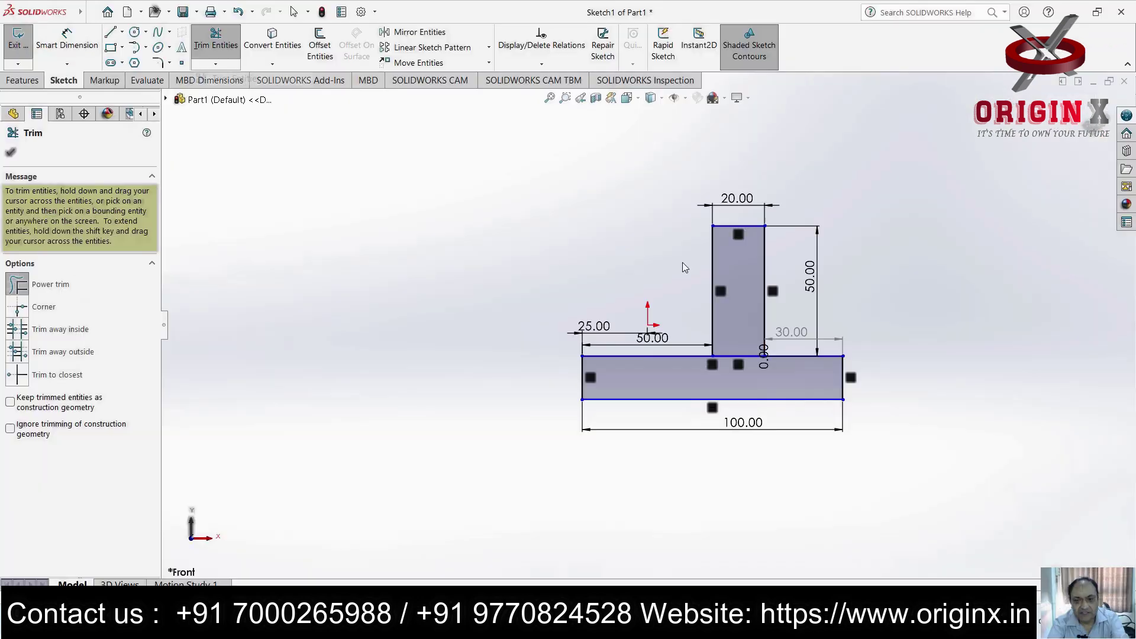
drag(742, 319, 761, 393)
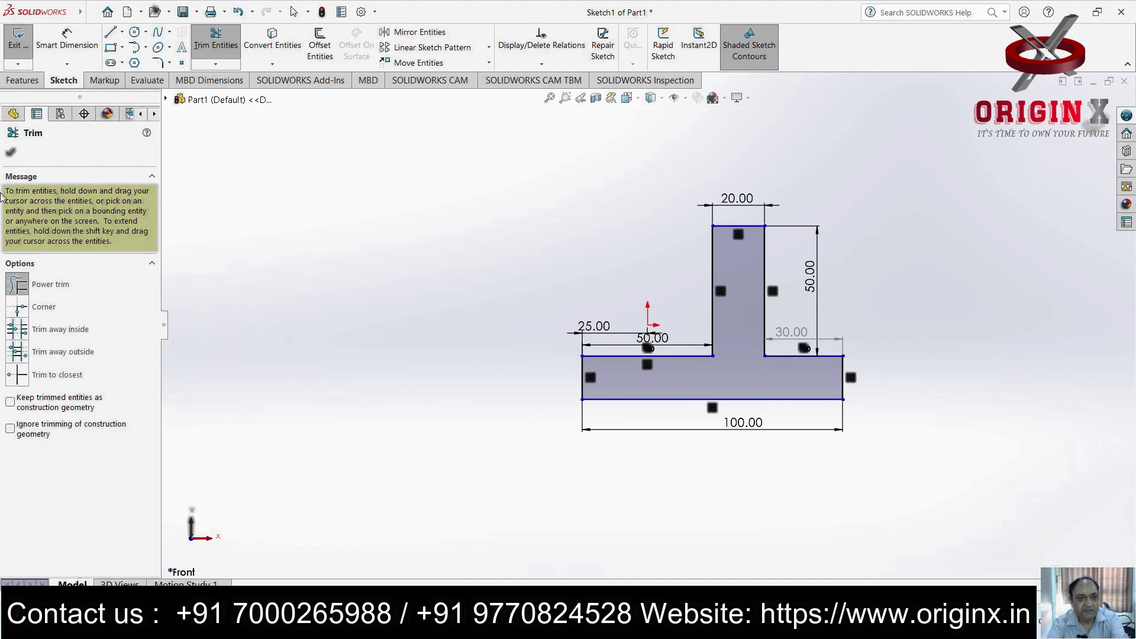
Add a second driven dimension between the upright's and the base's right edges, placed above the existing one
click(67, 42)
click(765, 290)
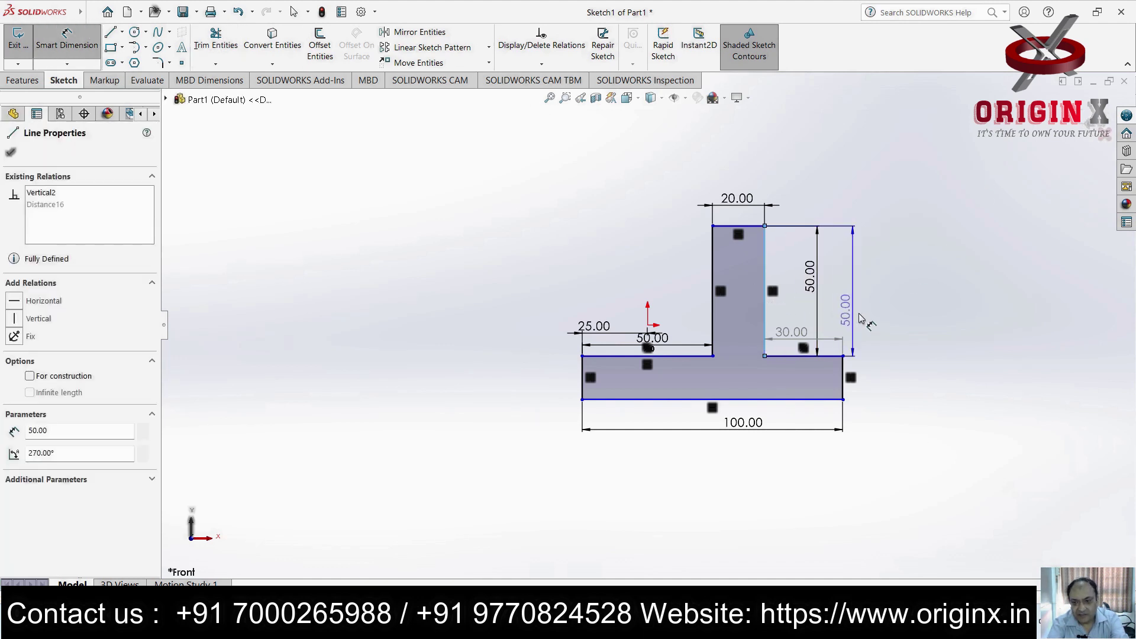
click(848, 378)
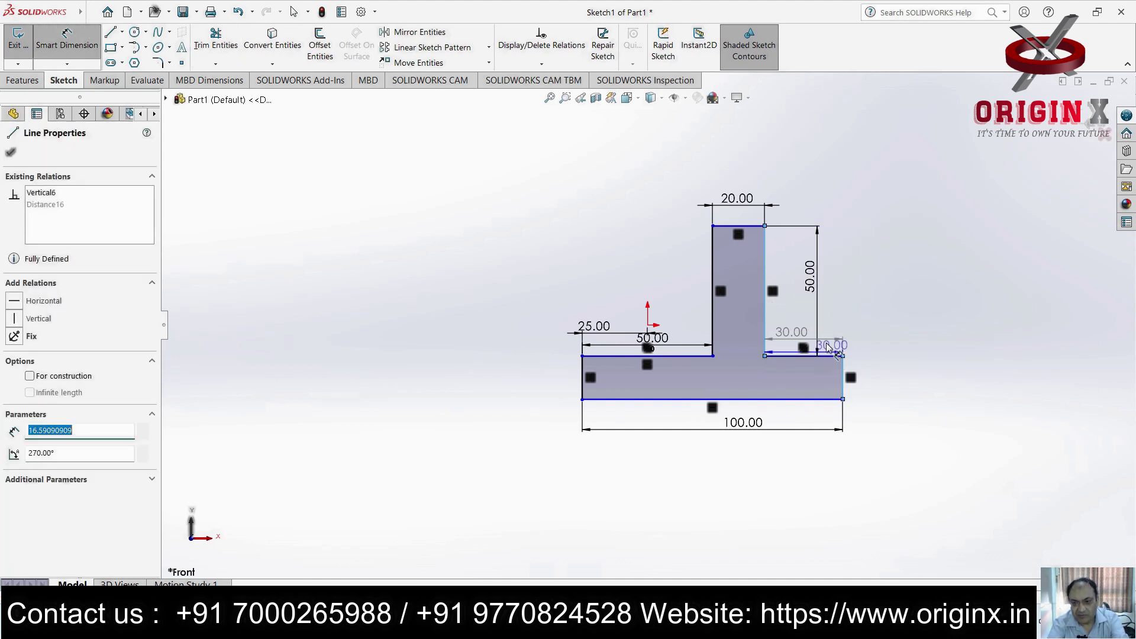
click(826, 310)
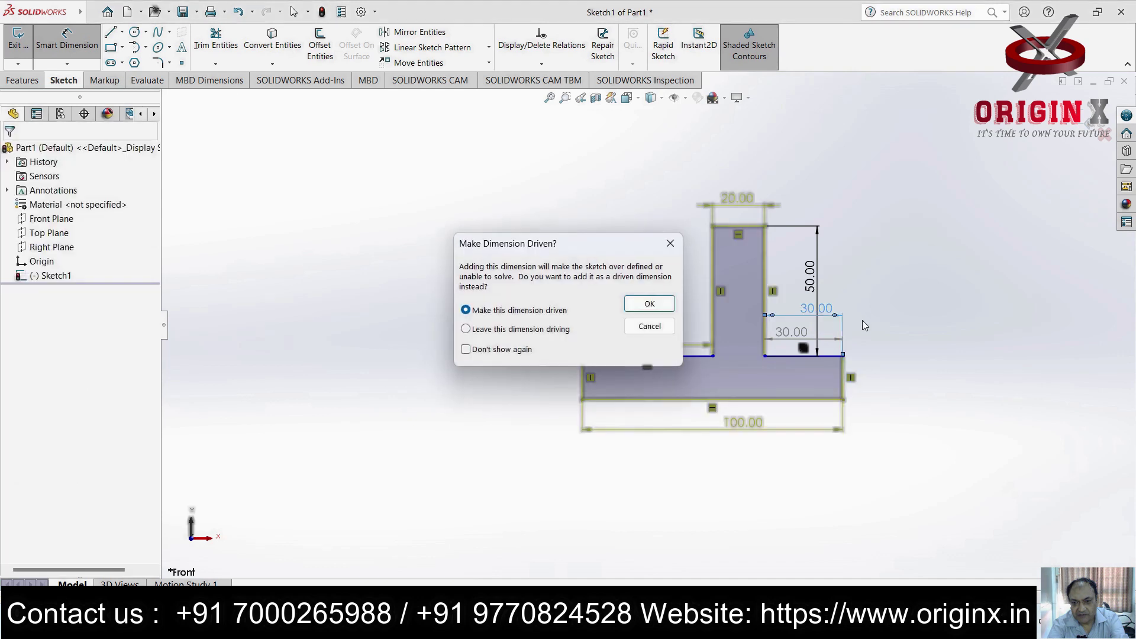
click(663, 309)
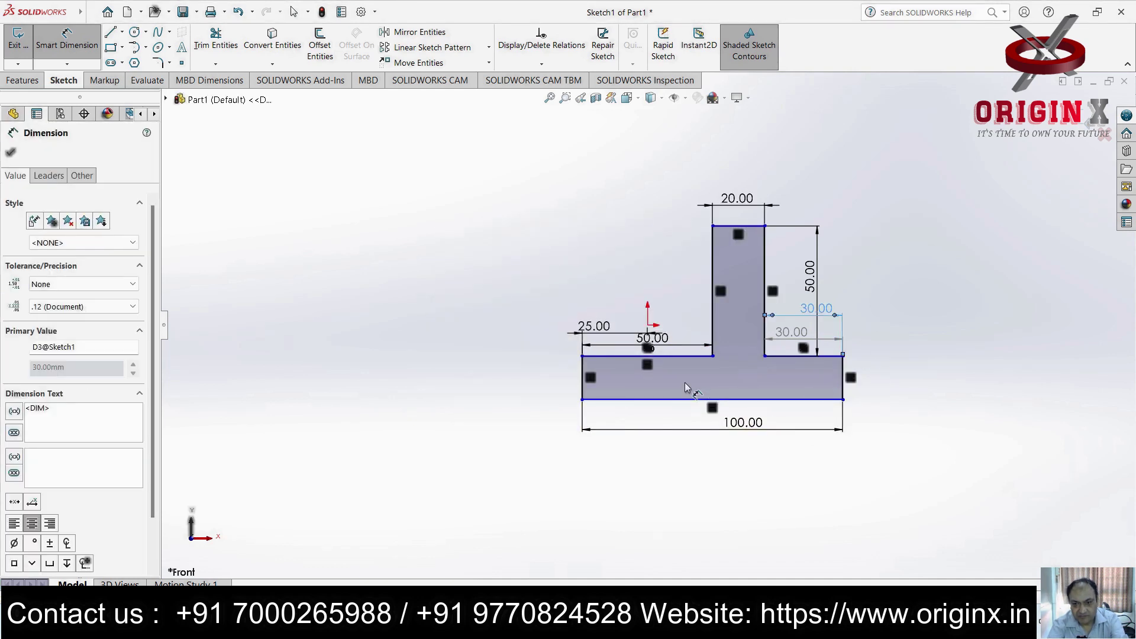
Set the dimension between the base's left edge and the upright's left edge to 30 mm
click(657, 339)
double_click(655, 340)
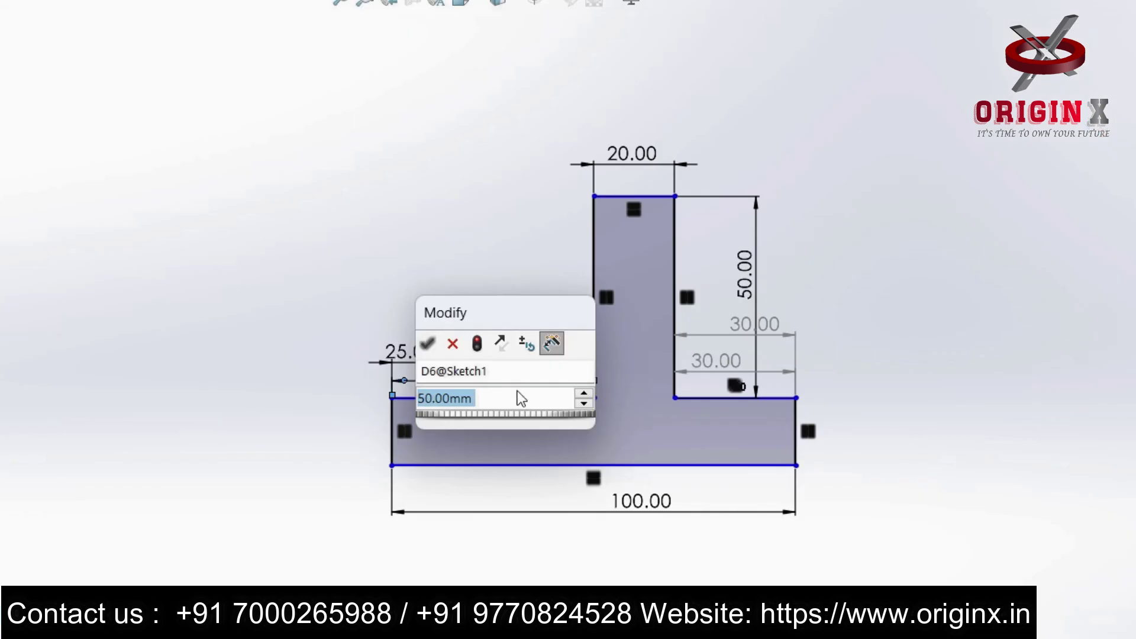
text(3)
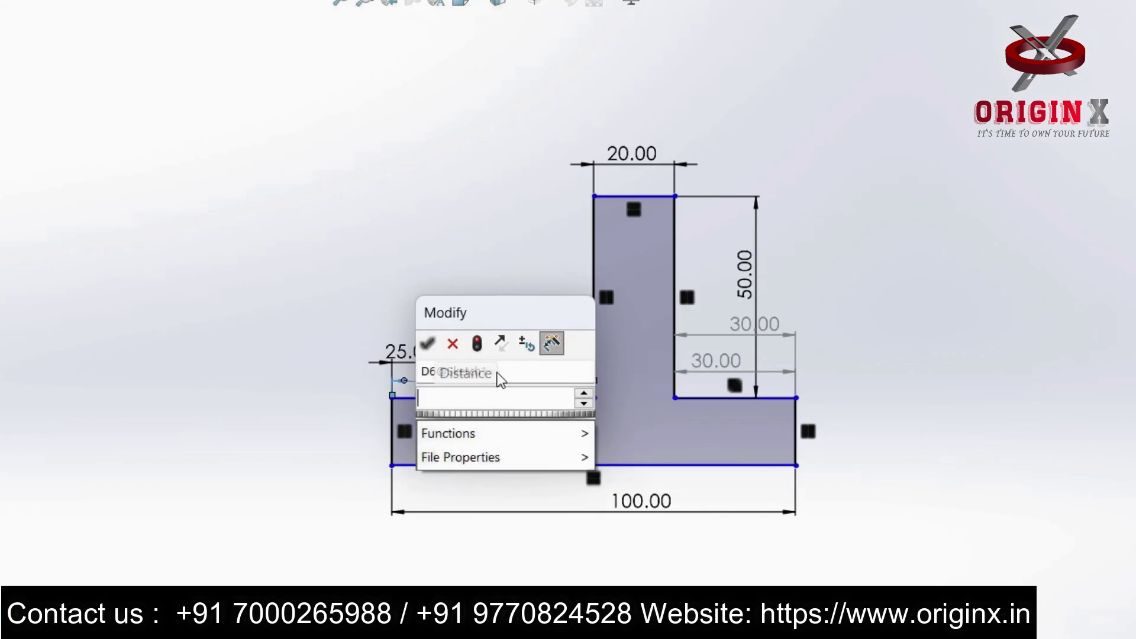
text(0)
key(Return)
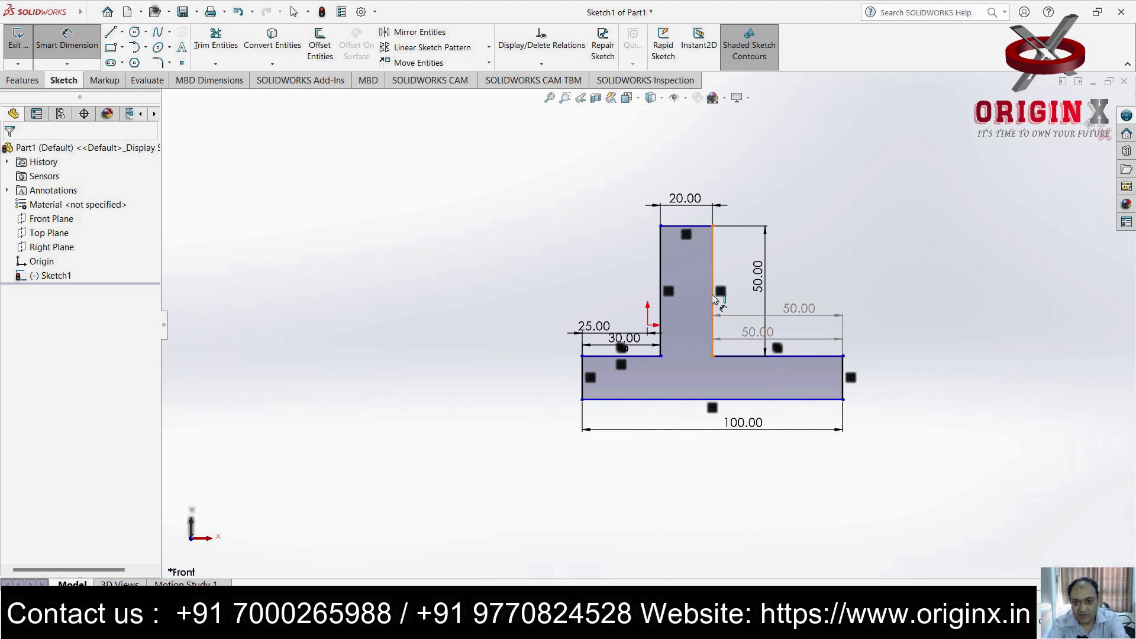
Set the upright's width to 10 mm
click(688, 203)
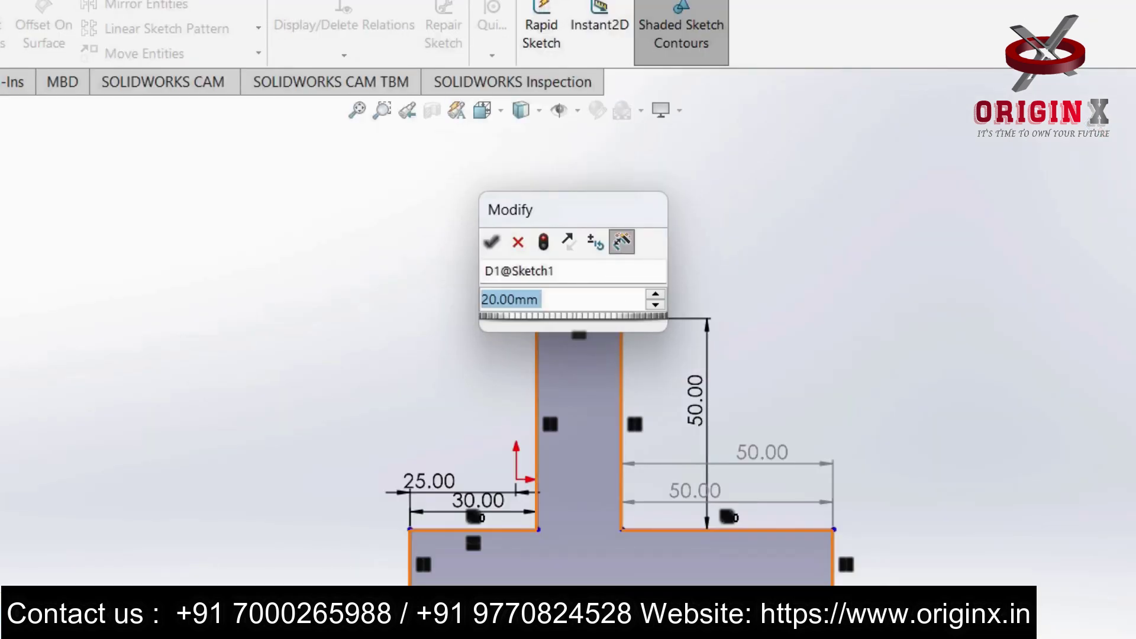
text(10)
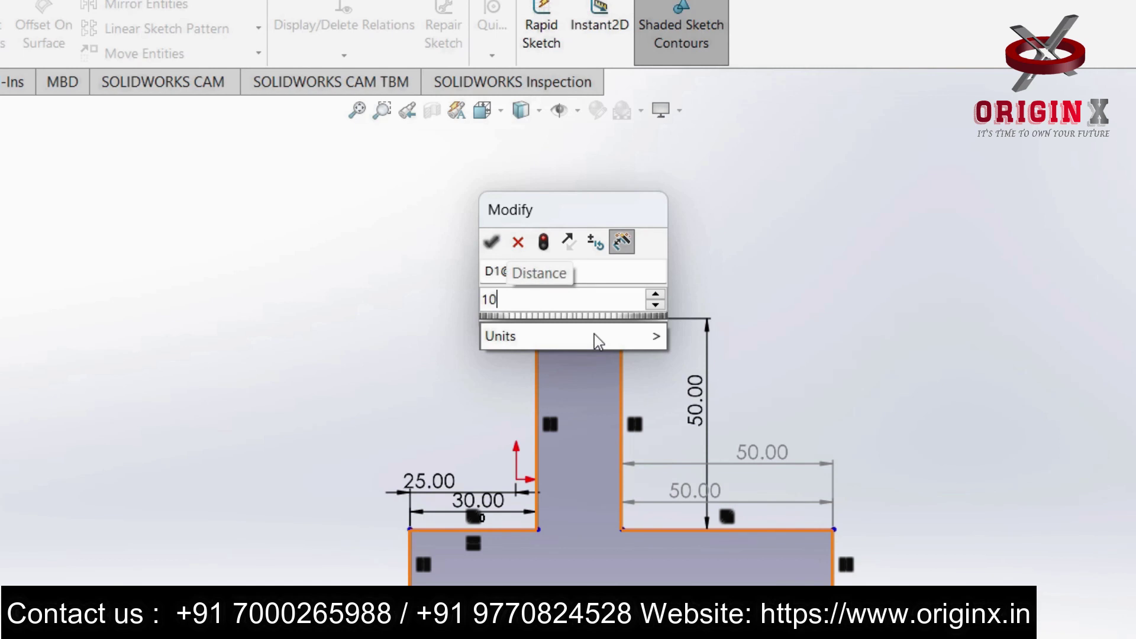
key(Return)
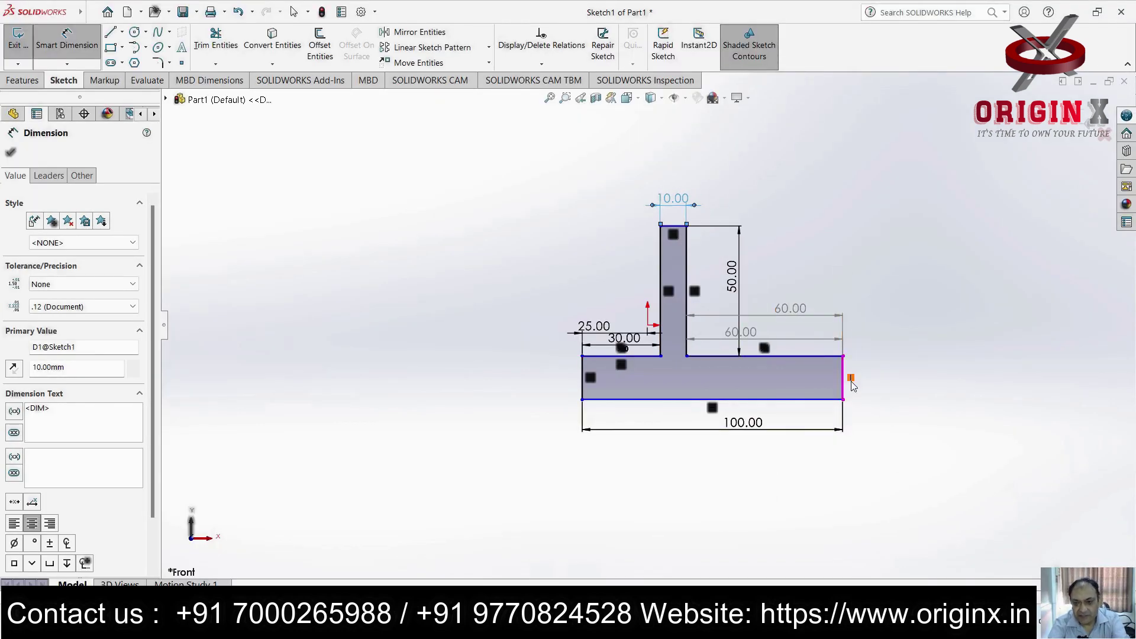
Dimension the height of the base's right edge as 10 mm
click(853, 385)
click(882, 387)
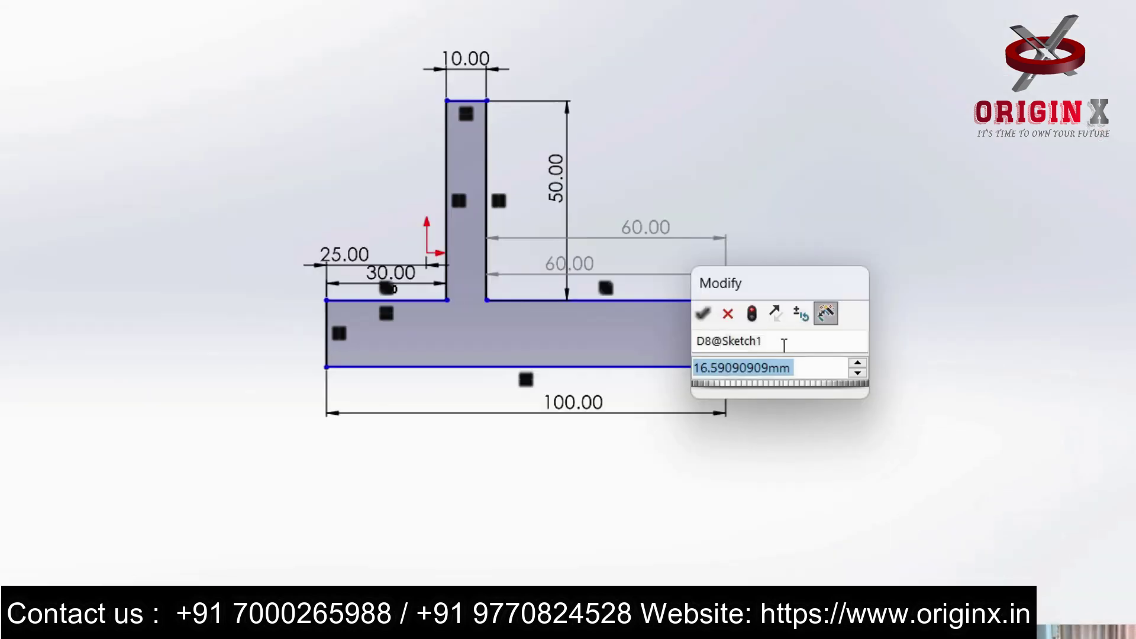
text(10)
key(Return)
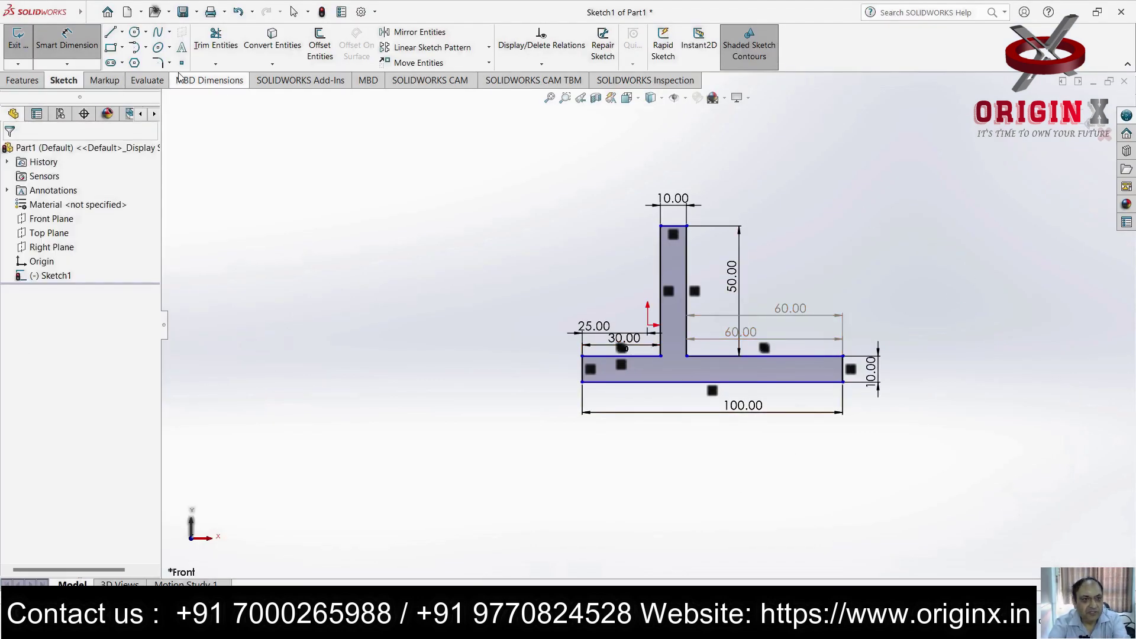
Power-trim all the base's lines away, leaving only the upright's top and two side lines
click(215, 65)
click(252, 81)
mouse_move(634, 274)
mouse_down()
mouse_move(589, 448)
mouse_move(728, 515)
mouse_up()
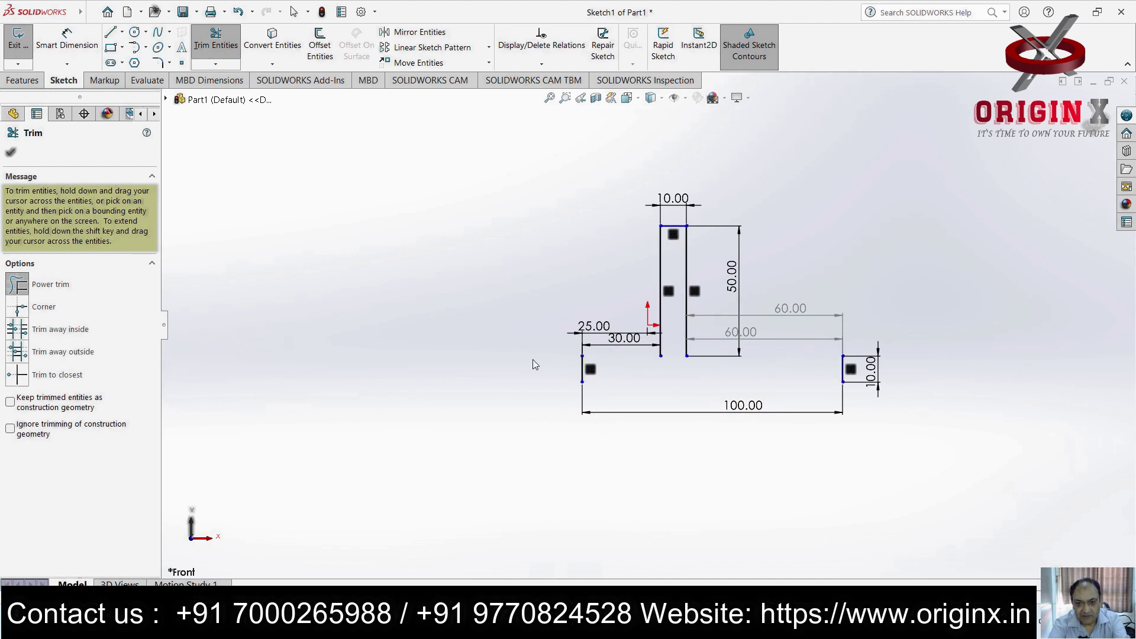
drag(550, 388, 965, 348)
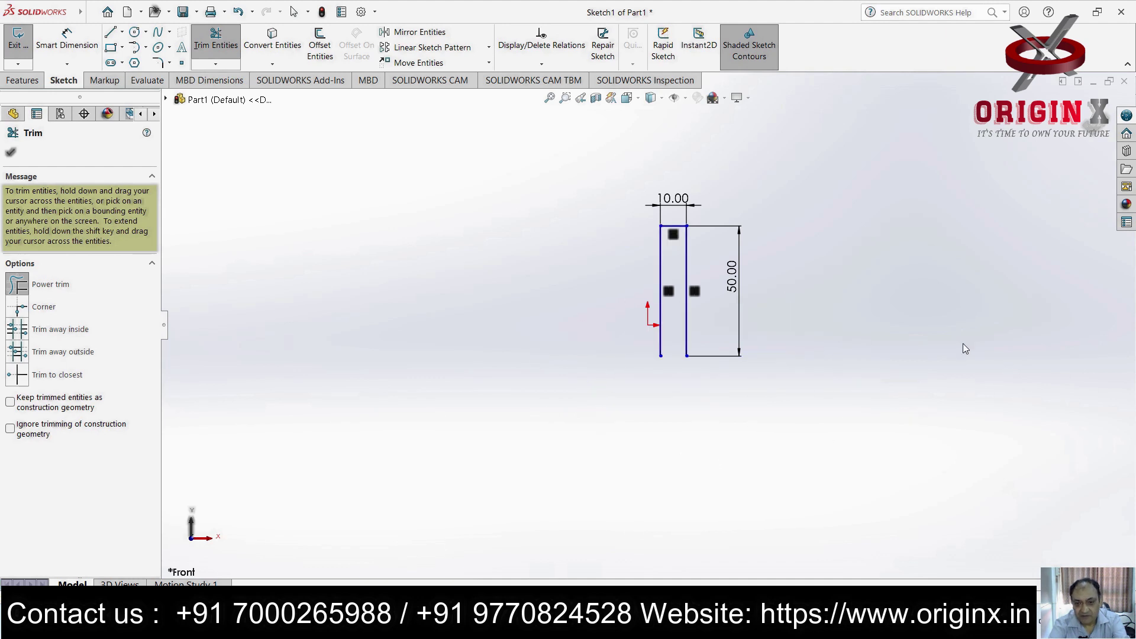
Sketch a new base with a left edge about 13.4 mm, a lower edge about 90 mm, and a horizontal line about 43 mm joining the upright
click(123, 33)
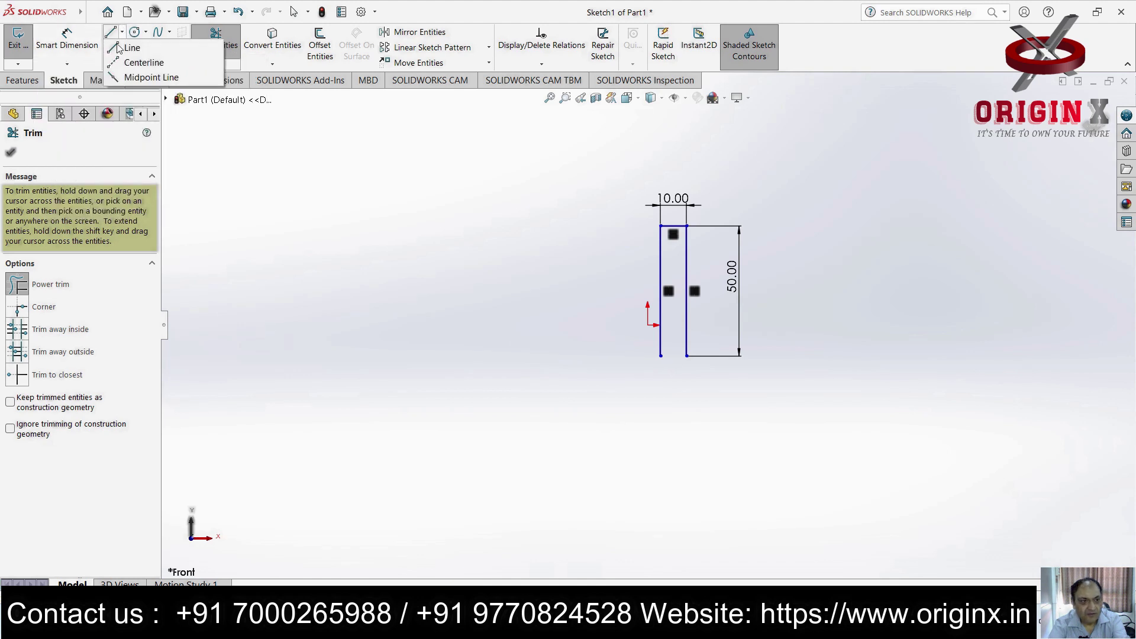
click(132, 48)
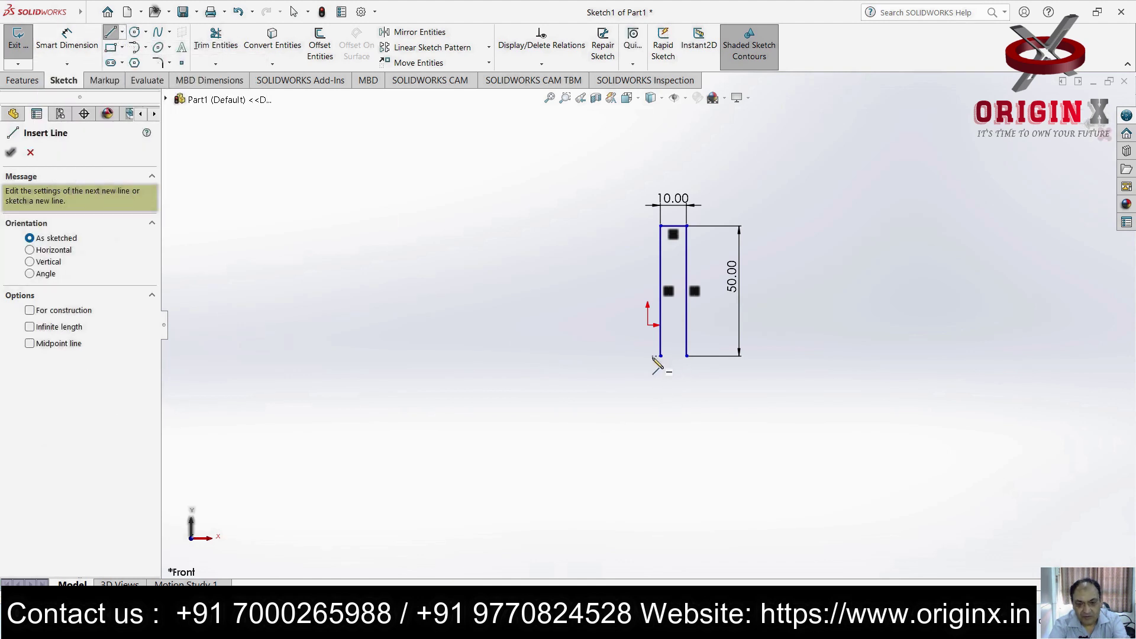
click(547, 356)
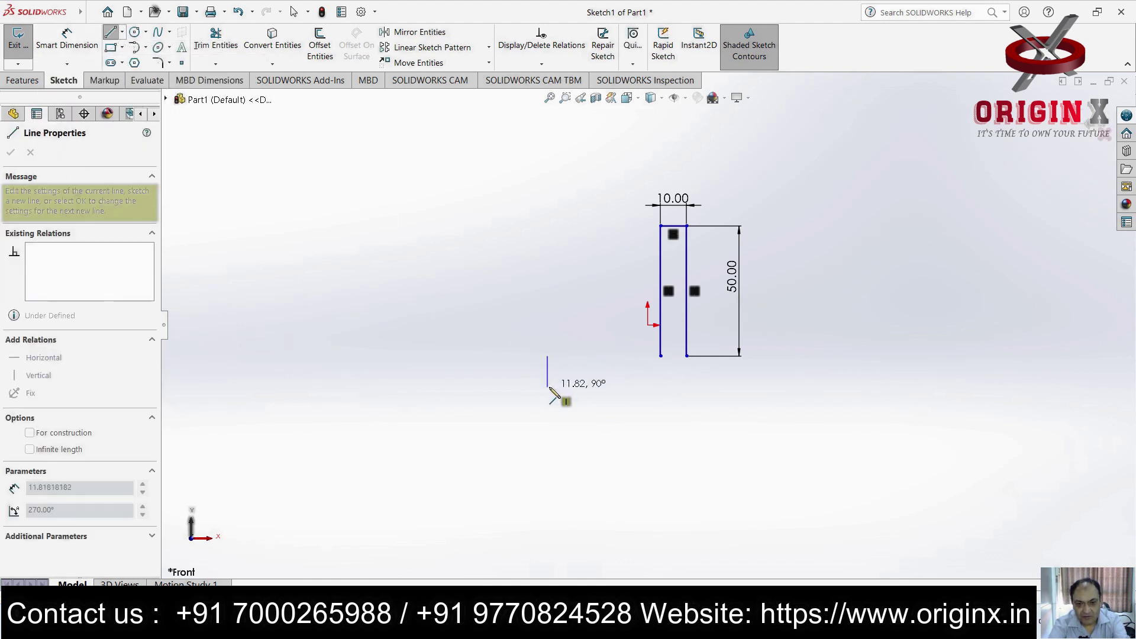
click(547, 391)
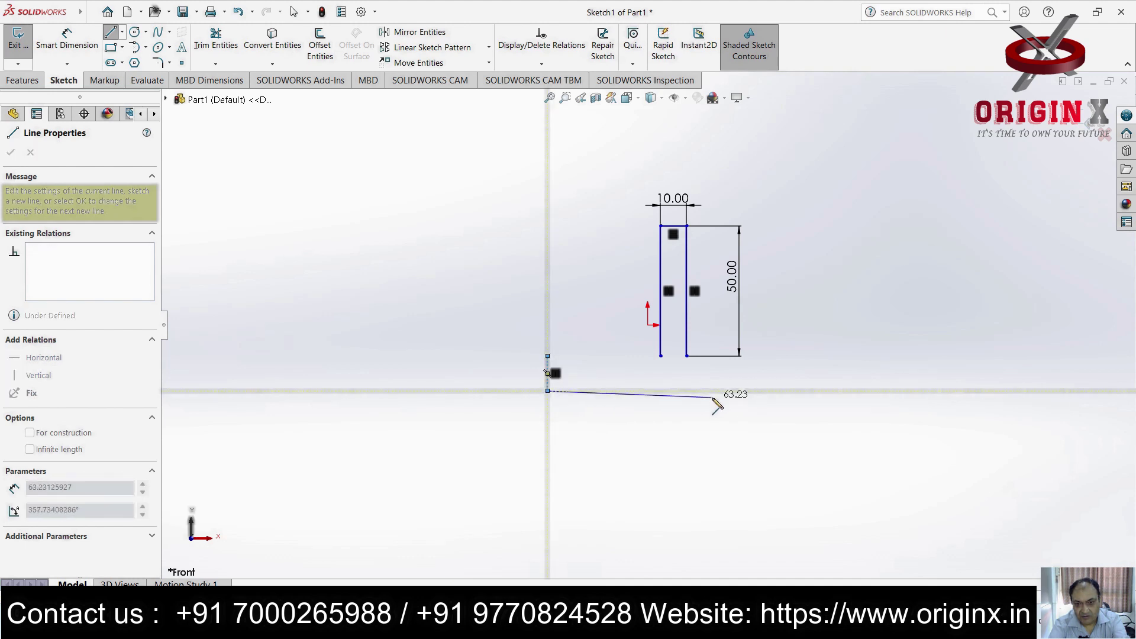
click(782, 395)
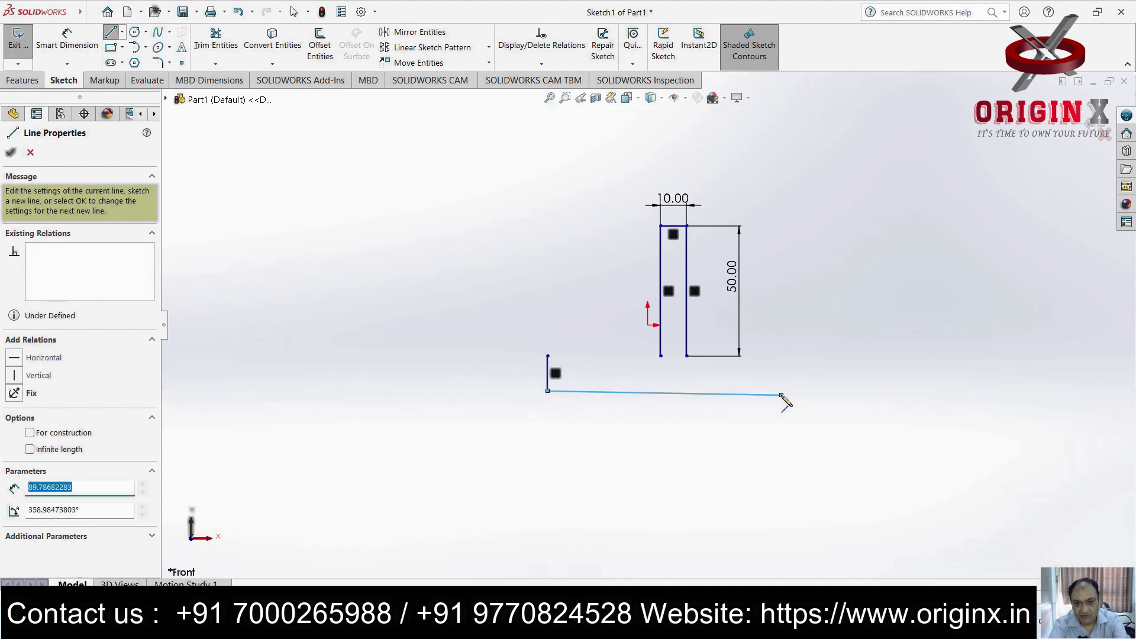
key(Escape)
click(109, 34)
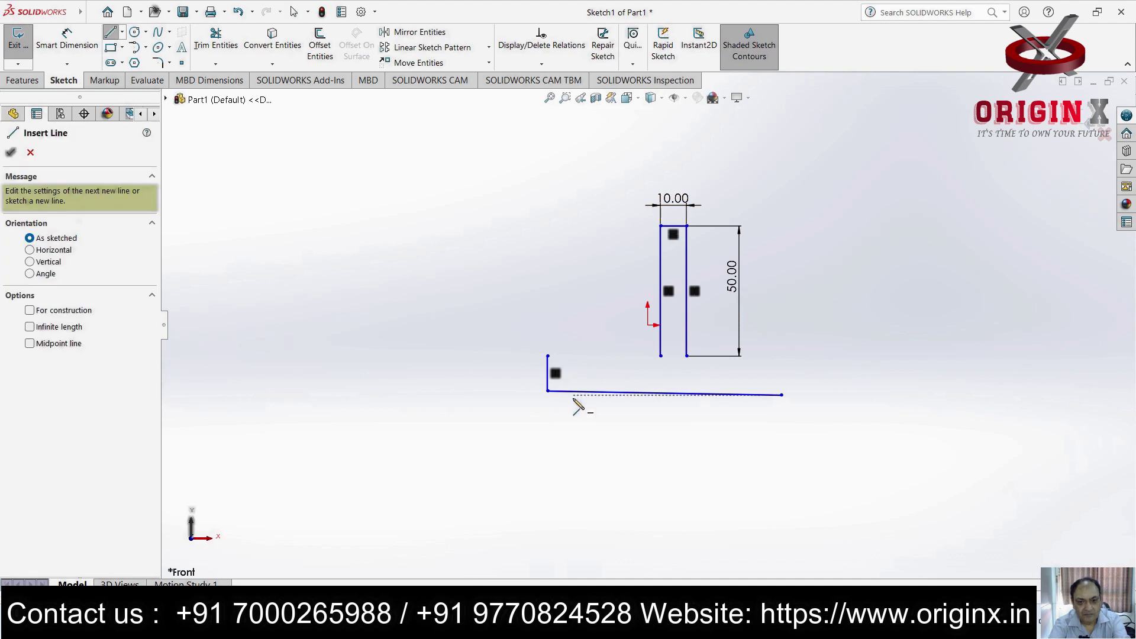
mouse_move(548, 356)
mouse_down()
mouse_move(660, 385)
mouse_move(673, 372)
mouse_move(661, 356)
mouse_up()
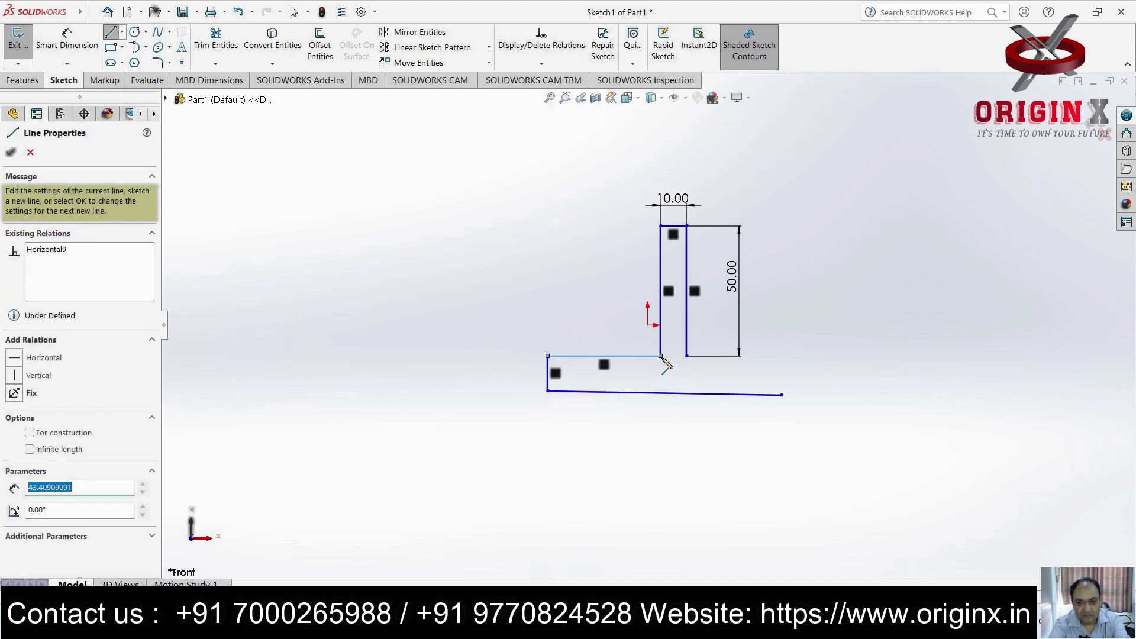
Dimension the distance between the new base's left edge and the upright's left edge as 20 mm
click(67, 41)
click(660, 305)
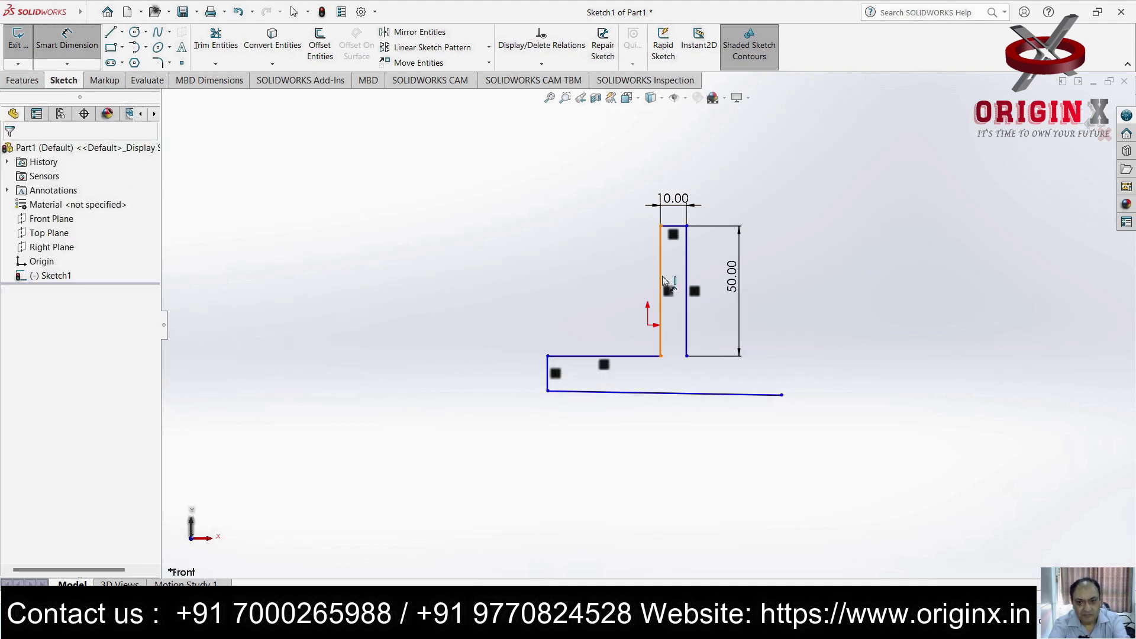
click(548, 374)
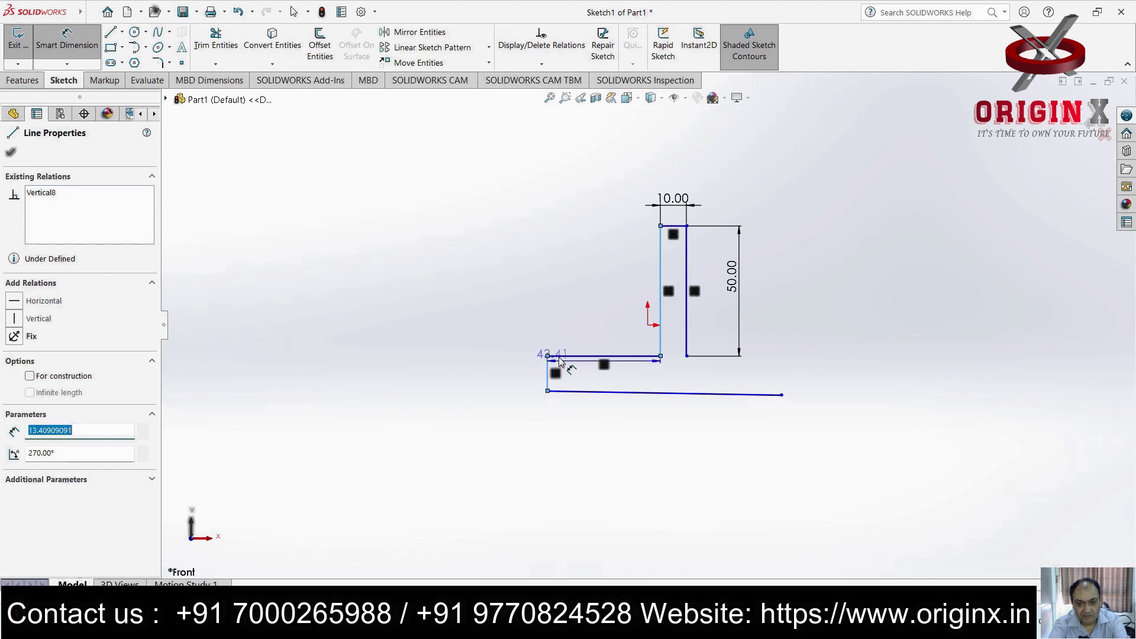
click(594, 349)
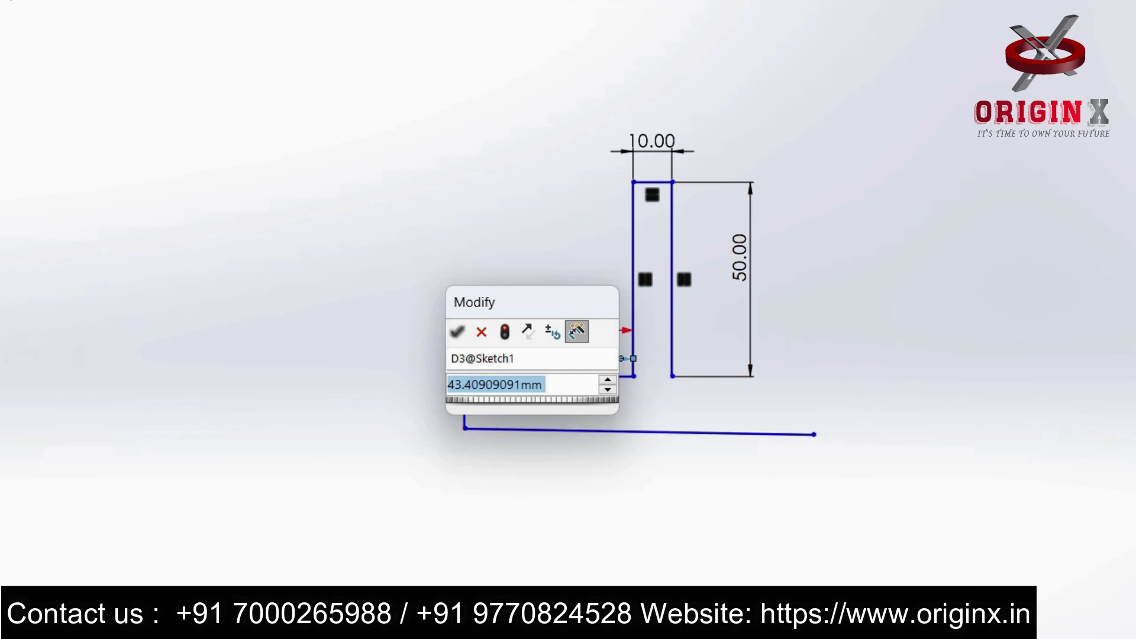
text(20)
key(Return)
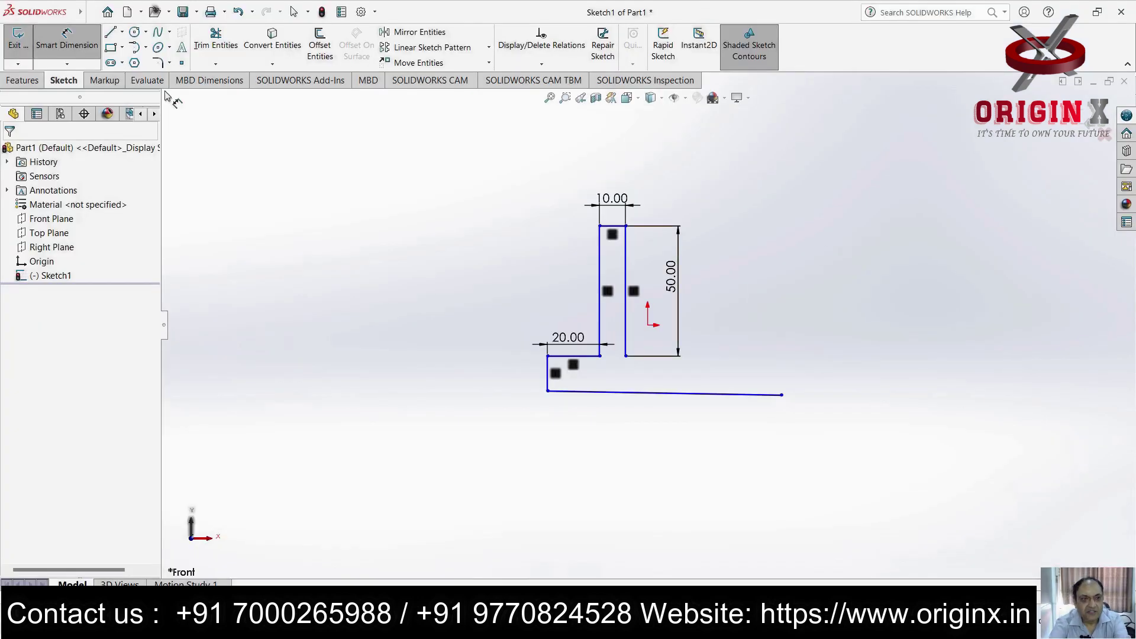
Sketch a horizontal line about 21 mm from the upright's lower right end and a vertical line about 14 mm down to the base's lower edge
click(110, 32)
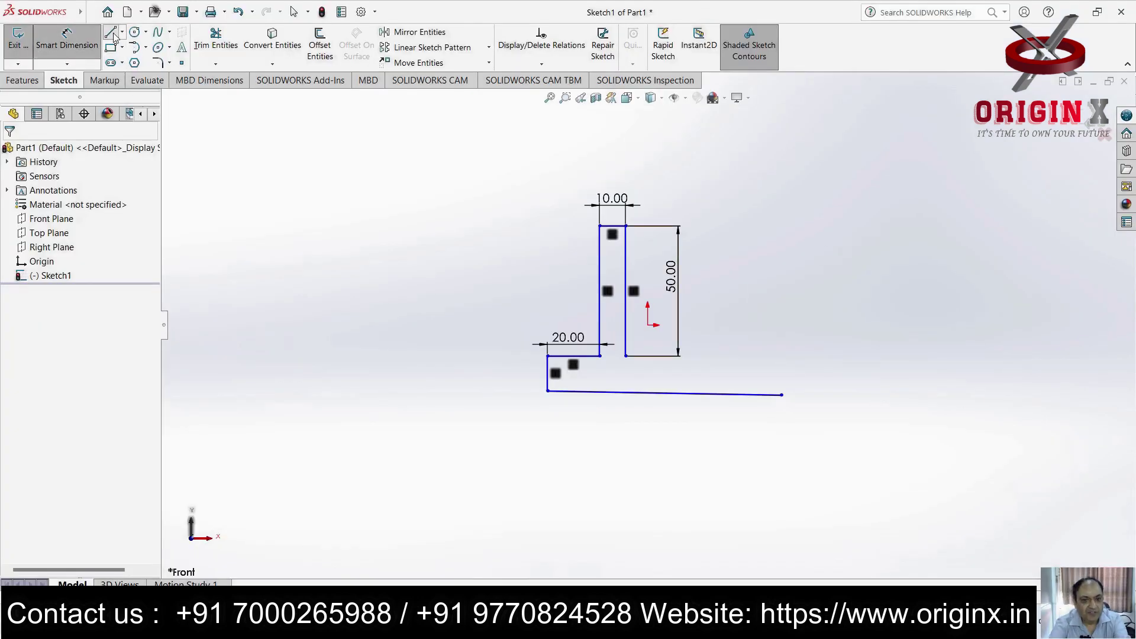
click(626, 356)
click(682, 355)
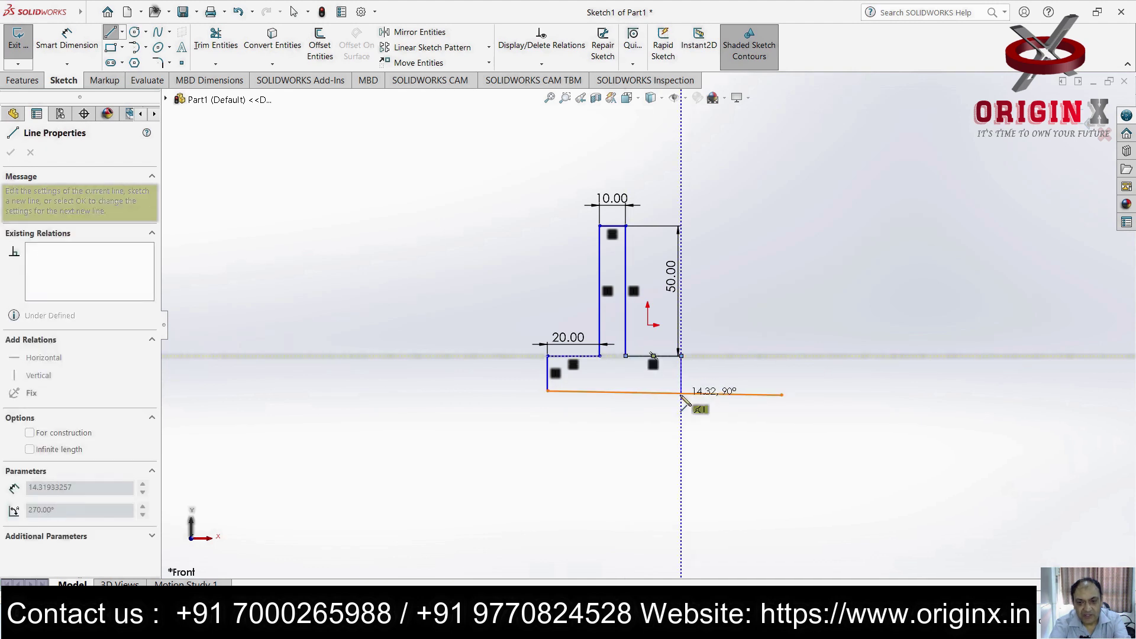
click(682, 392)
key(Escape)
Power-trim the part of the base's lower line that extends beyond its right edge
click(216, 63)
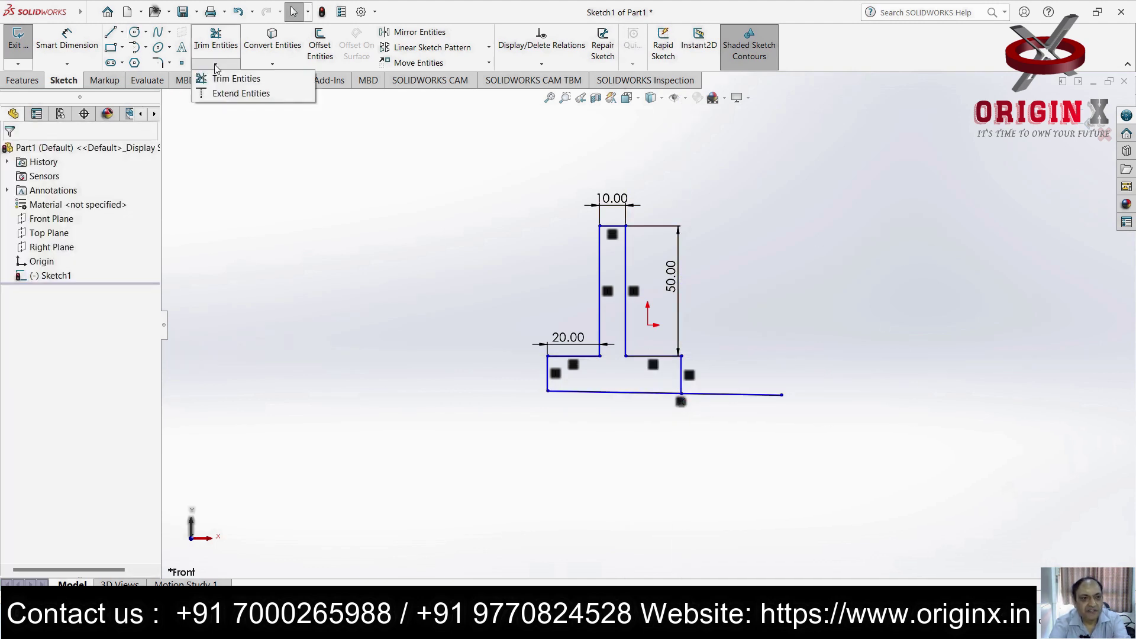
click(232, 78)
drag(827, 314, 725, 451)
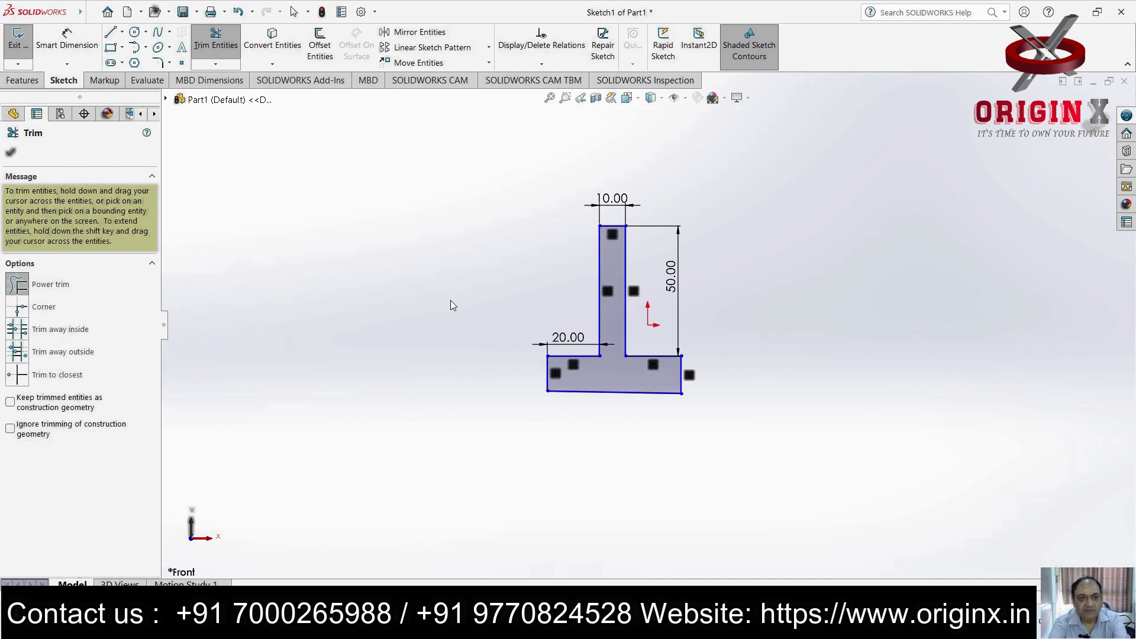
Dimension the distance between the upright's right edge and the base's right edge as 20 mm
click(67, 39)
click(684, 372)
click(626, 279)
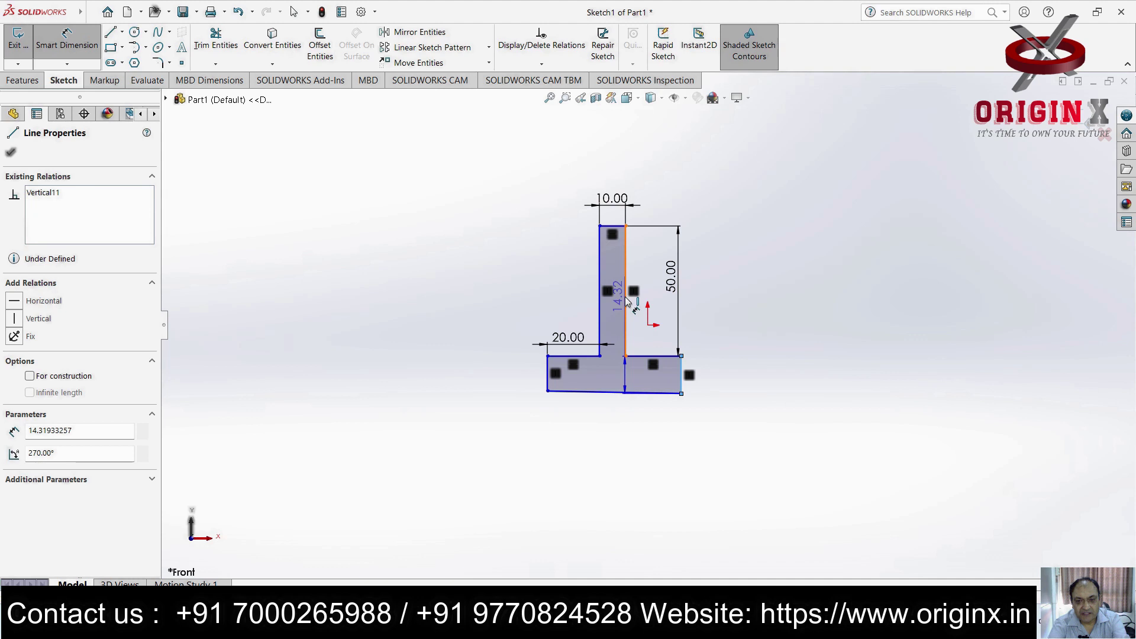
click(651, 351)
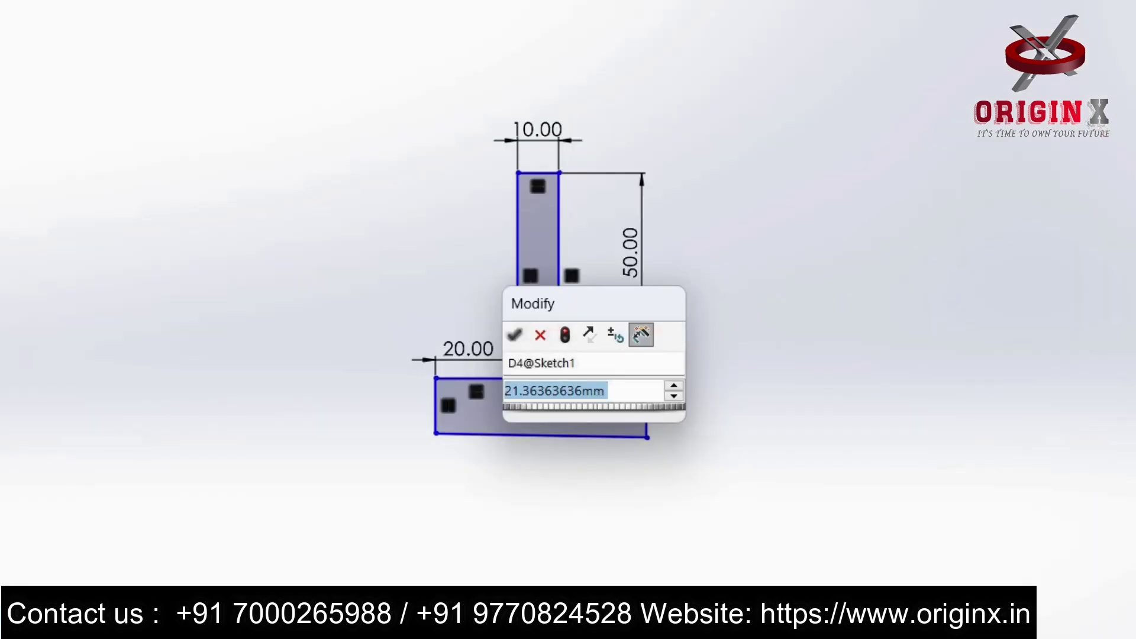
text(20)
key(Return)
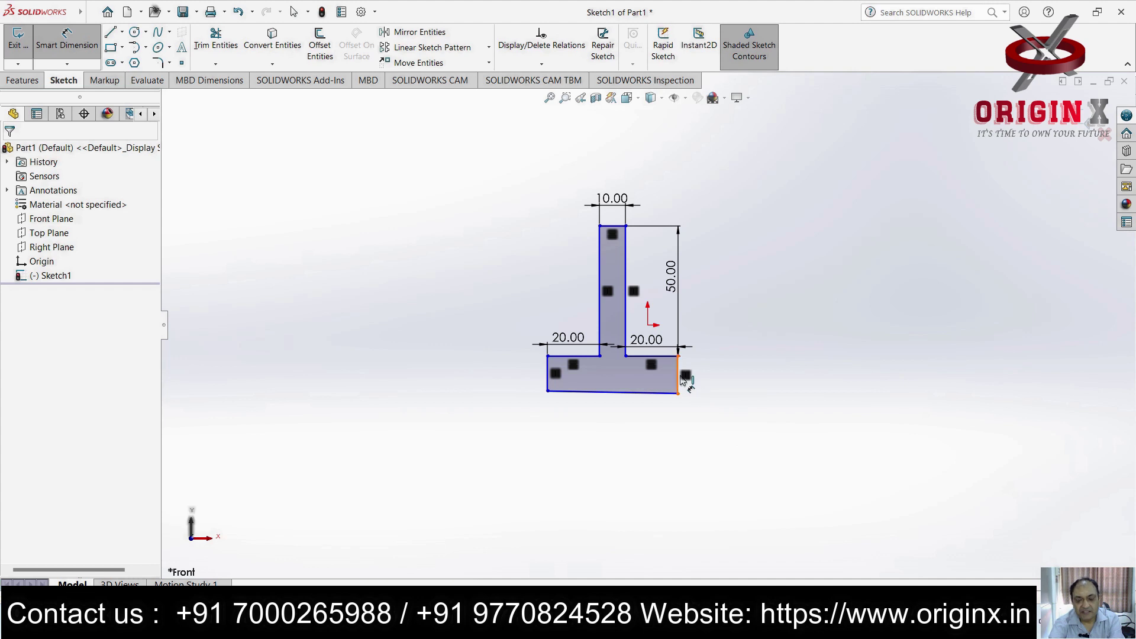
Dimension the new base's right edge as 10 mm high
click(680, 379)
click(763, 379)
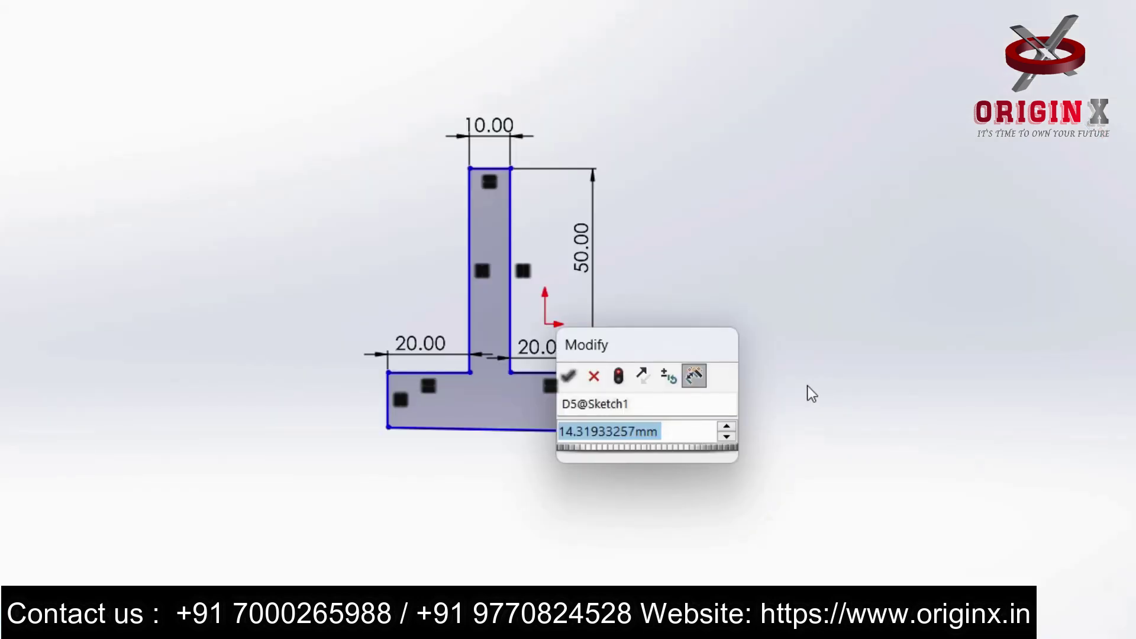
text(10)
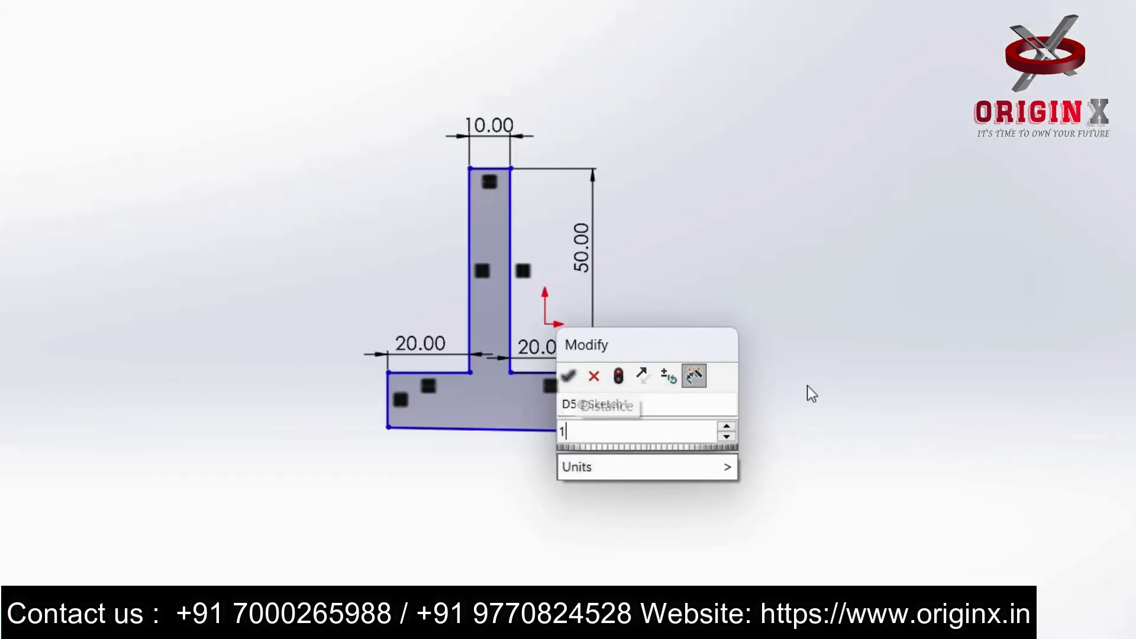
key(Return)
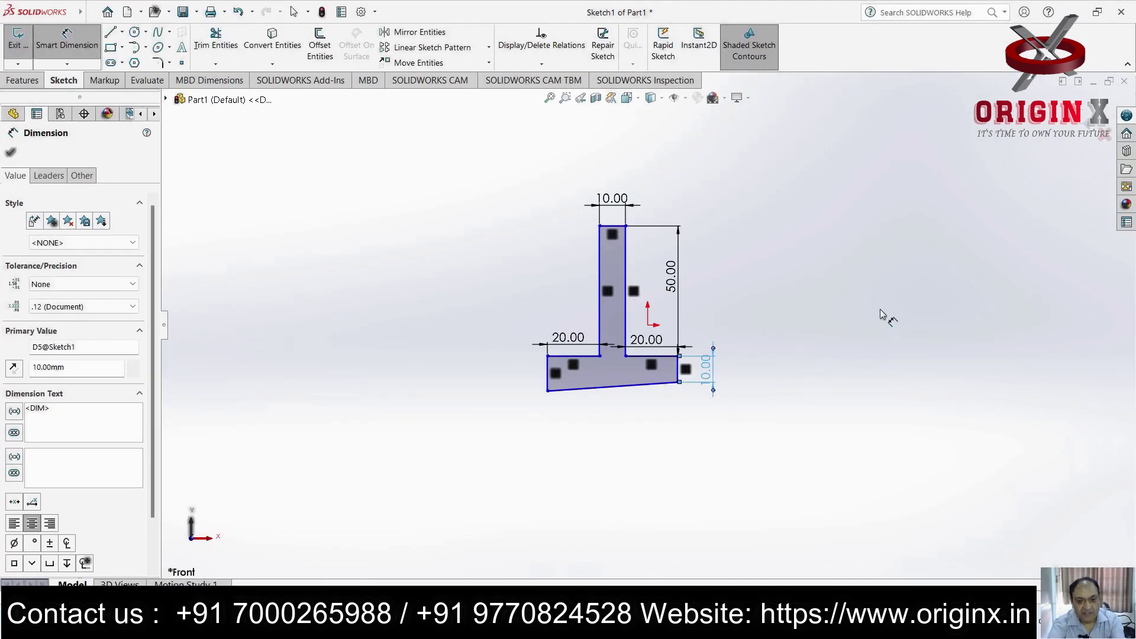
click(881, 314)
Add a Horizontal relation to the base's sloping lower line
click(599, 392)
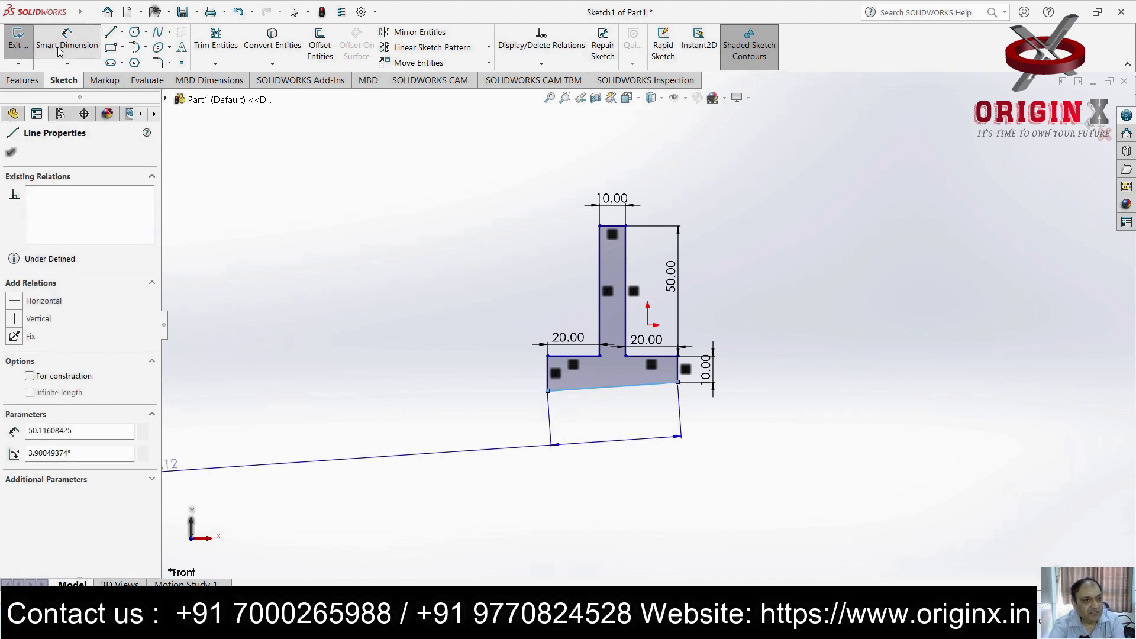
click(59, 52)
click(41, 303)
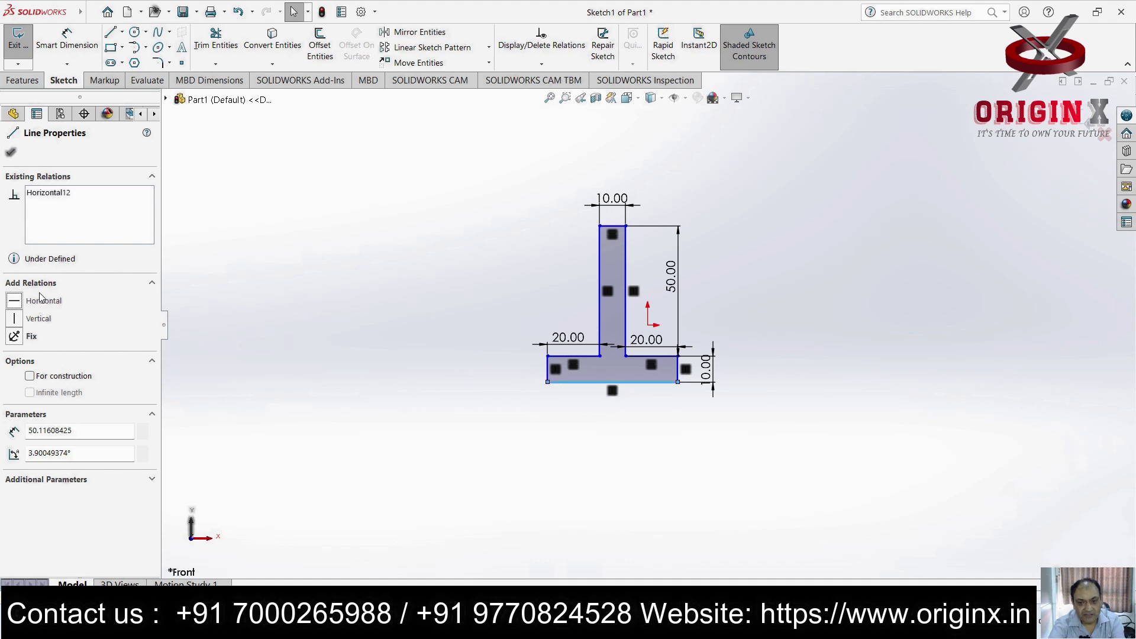
click(817, 401)
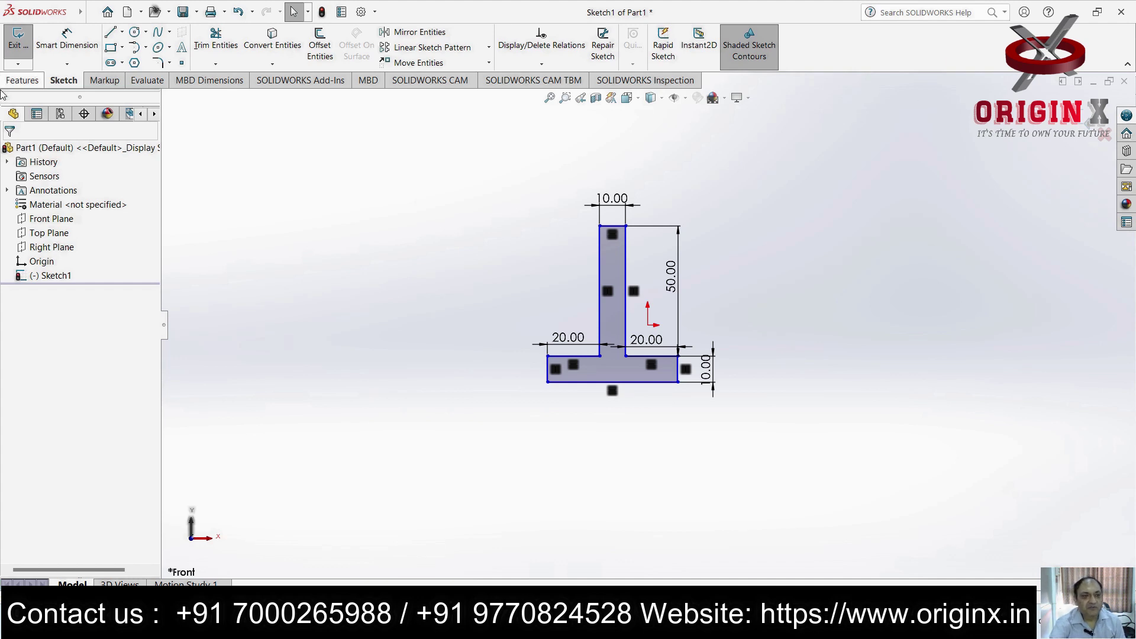
Extrude the inverted-T profile as a 10 mm blind boss from its sketch plane
click(19, 81)
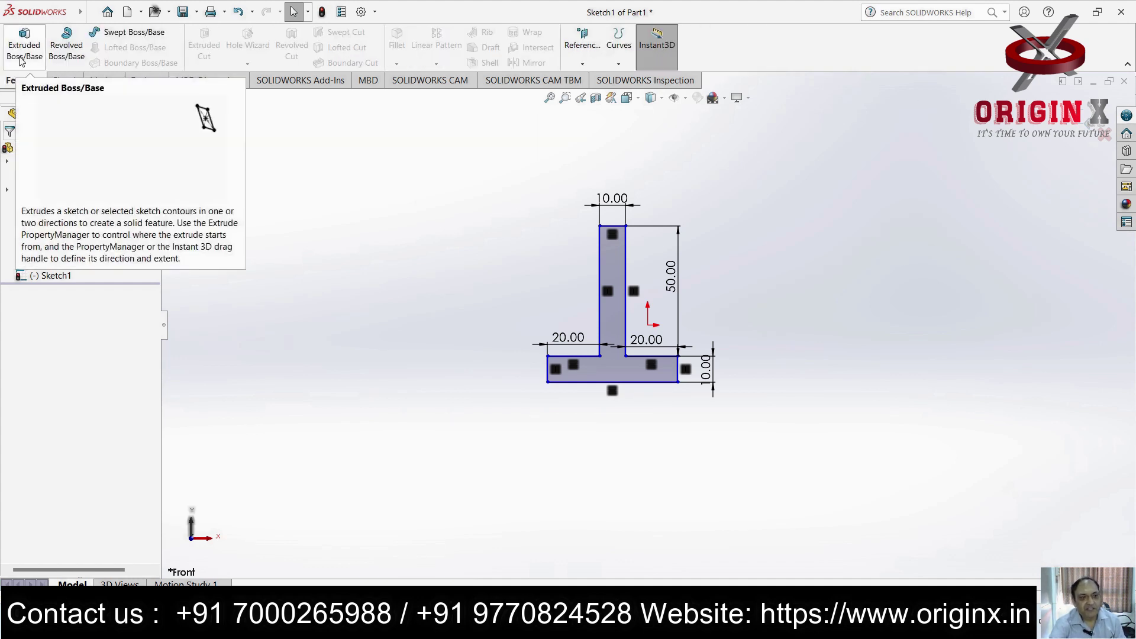
click(20, 59)
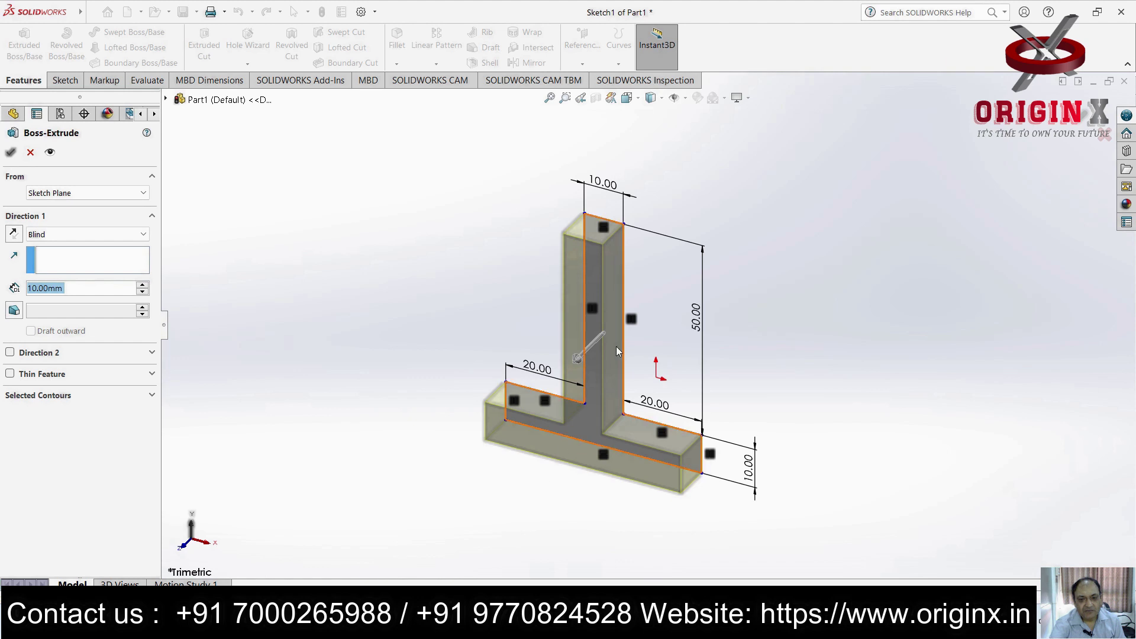
mouse_move(579, 360)
mouse_down()
mouse_move(570, 387)
mouse_move(591, 358)
mouse_up()
click(11, 154)
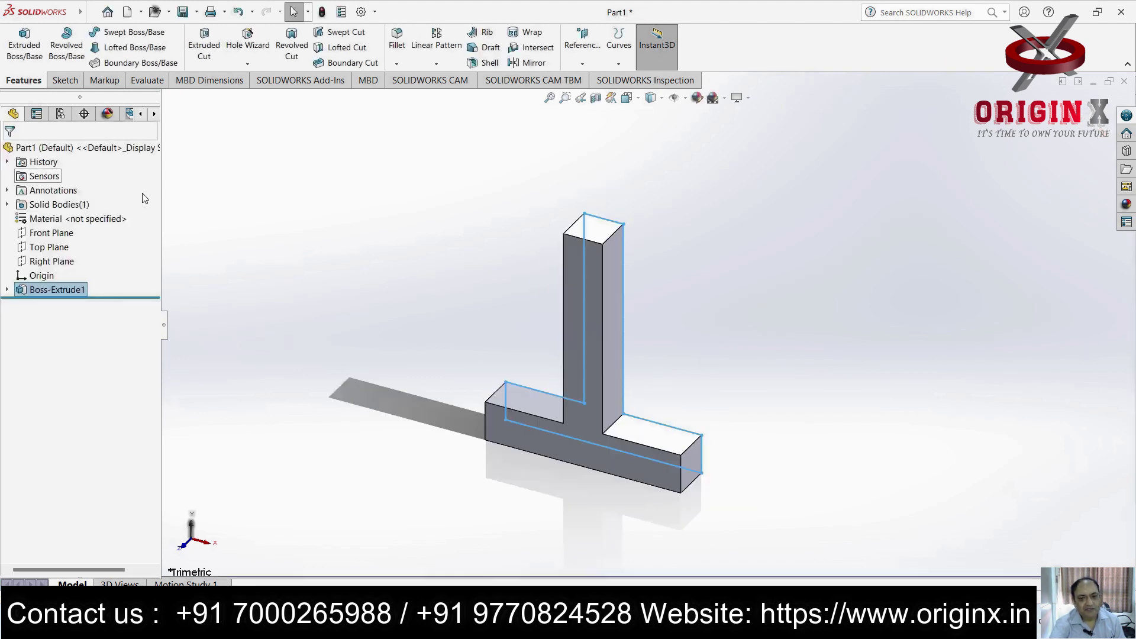
Sketch a circle about 4.4 mm in diameter near the middle of the top face of the base's right arm
mouse_move(840, 383)
middle_down()
mouse_move(819, 393)
mouse_move(841, 378)
mouse_move(829, 393)
mouse_move(819, 363)
mouse_move(832, 370)
middle_up()
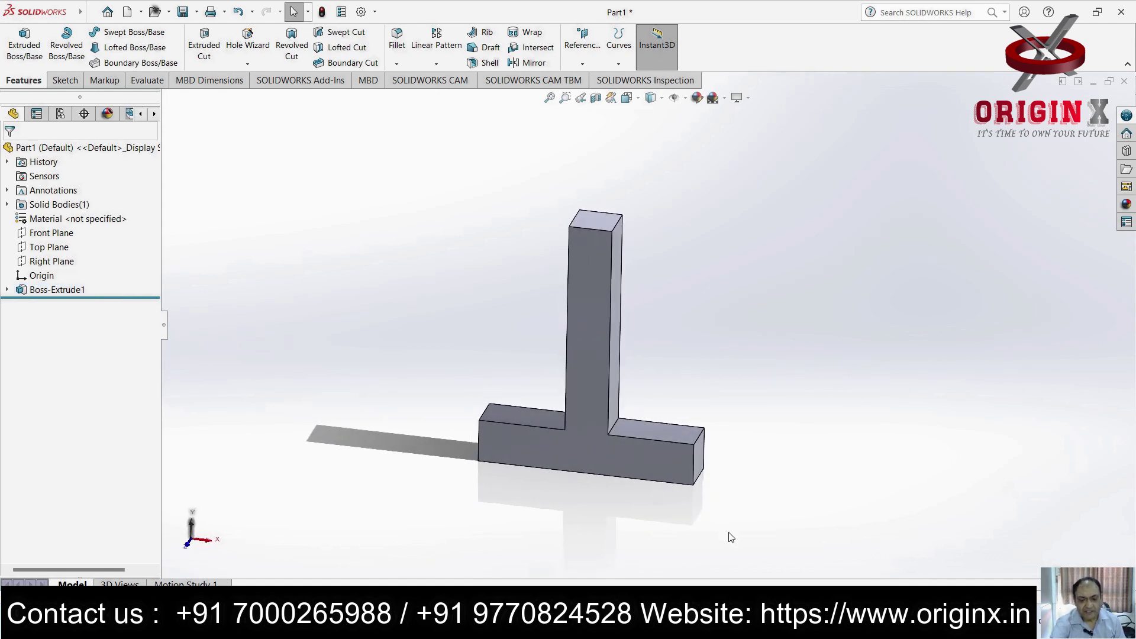
scroll(705, 515, up, 3)
scroll(705, 515, down, 3)
scroll(612, 438, down, 4)
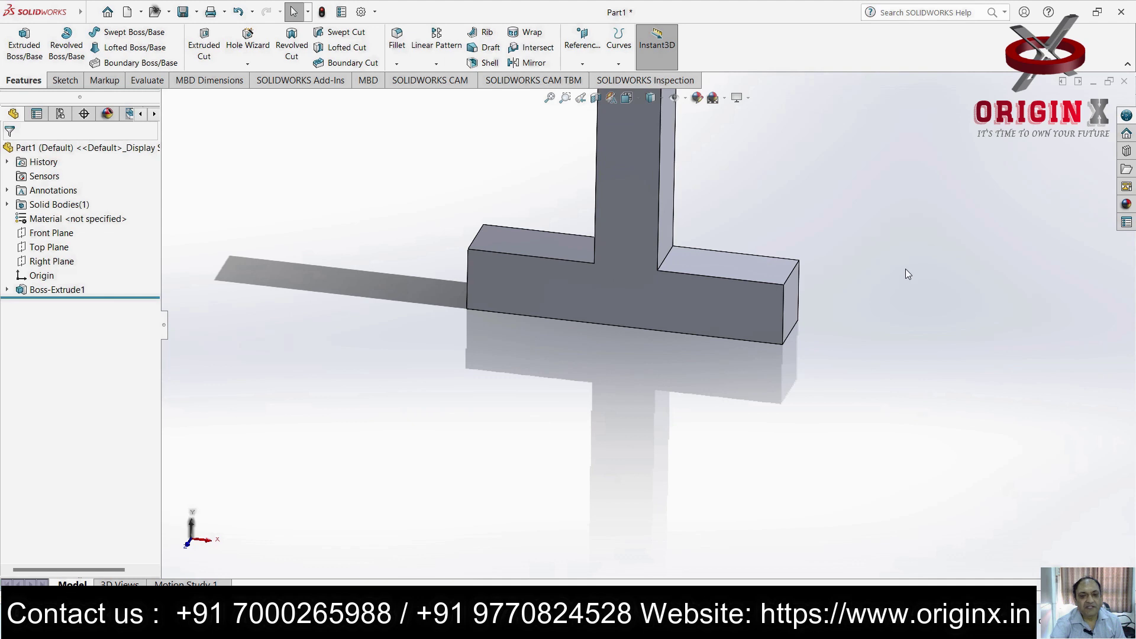
click(66, 81)
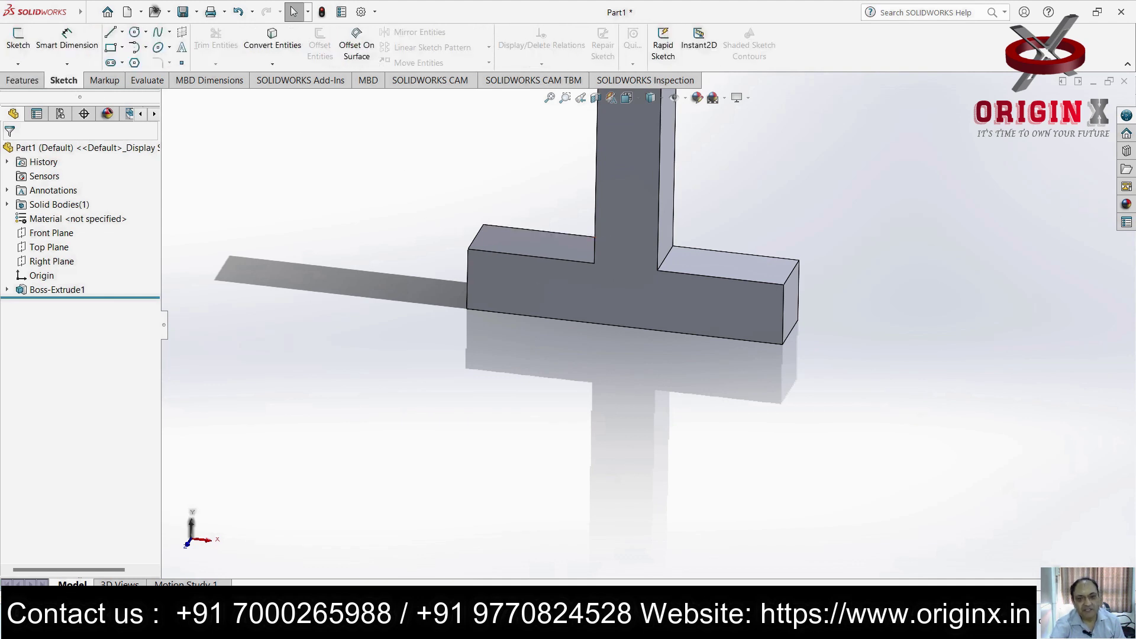
click(730, 267)
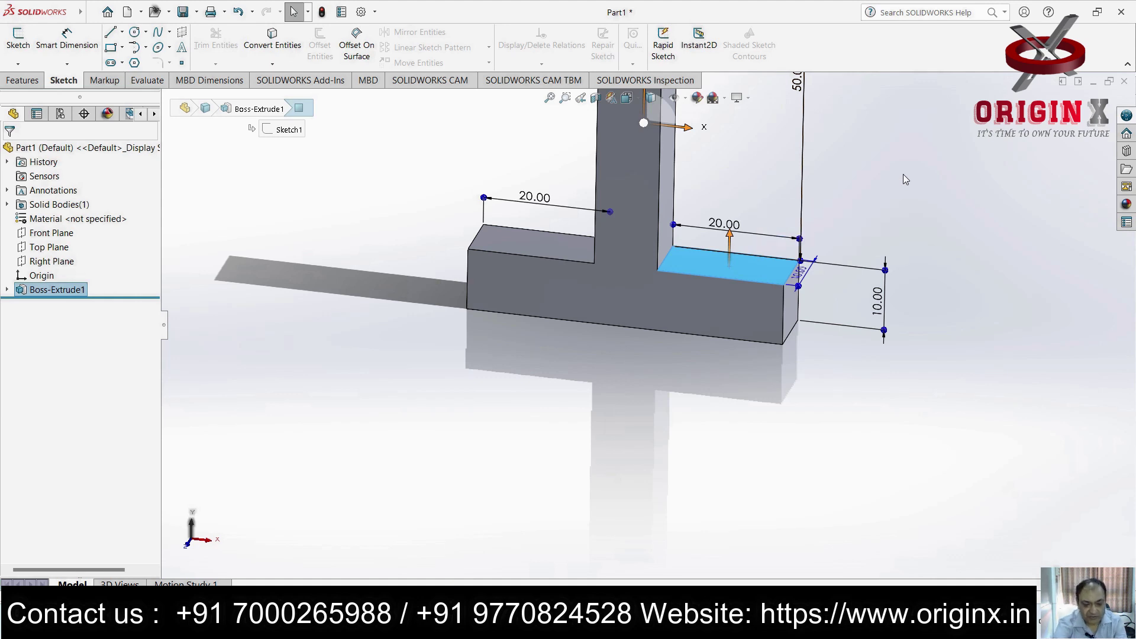
key(ctrl+8)
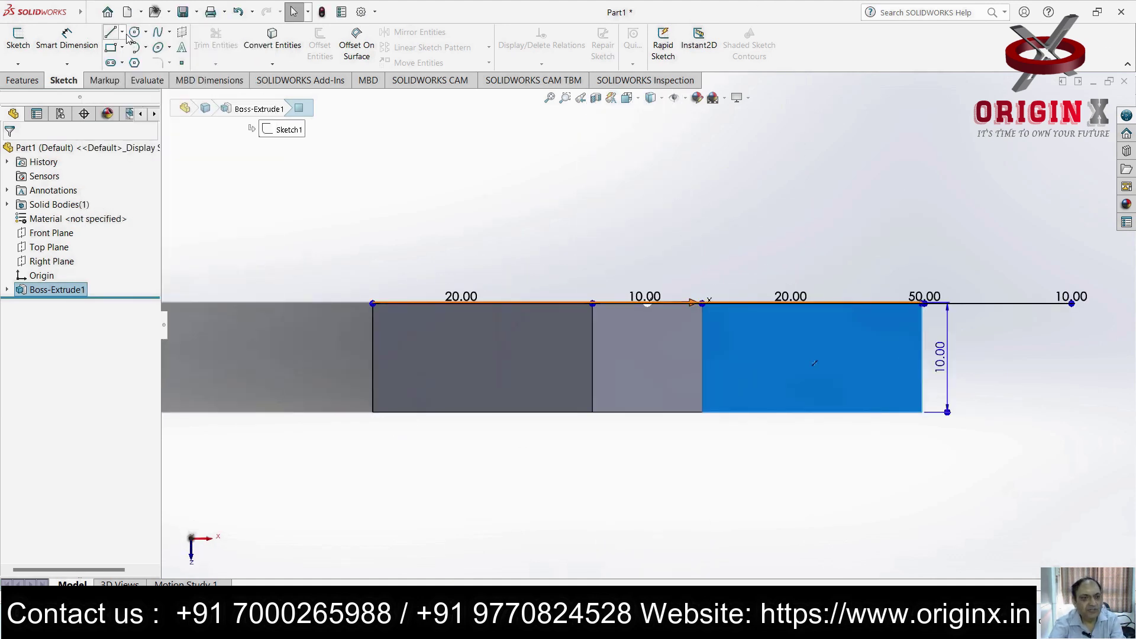
click(146, 33)
click(158, 46)
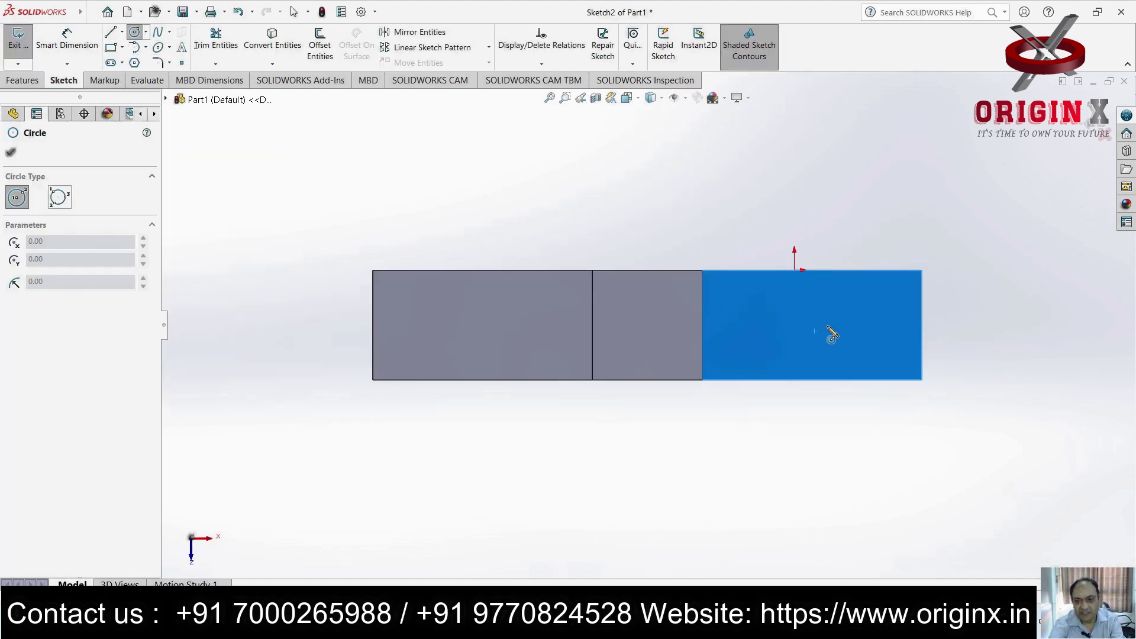
click(814, 332)
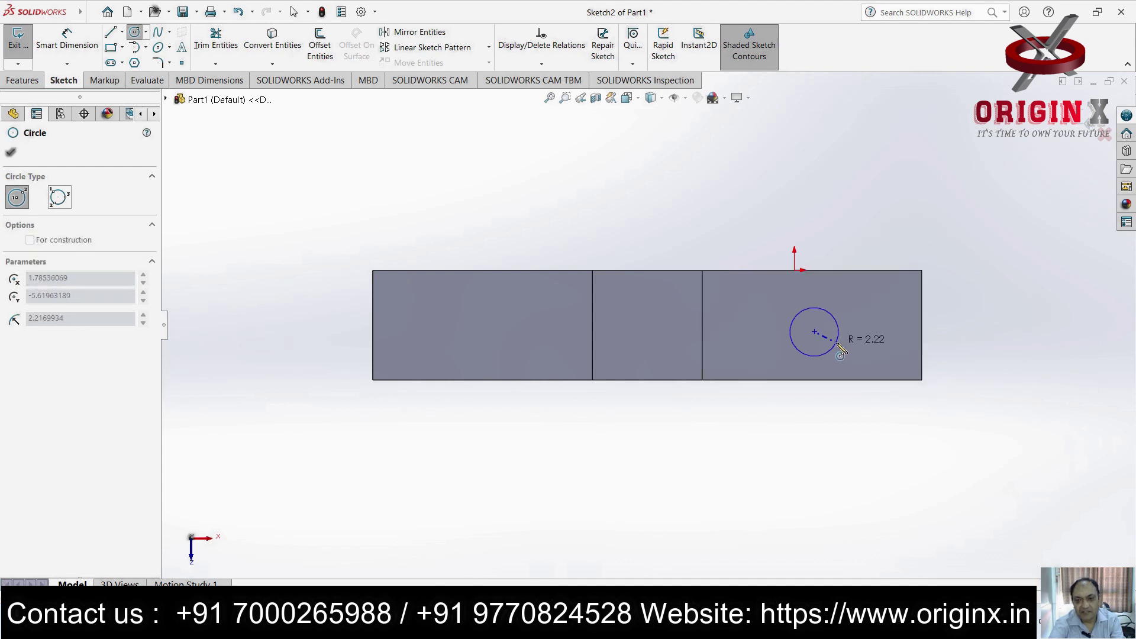
click(839, 330)
key(Escape)
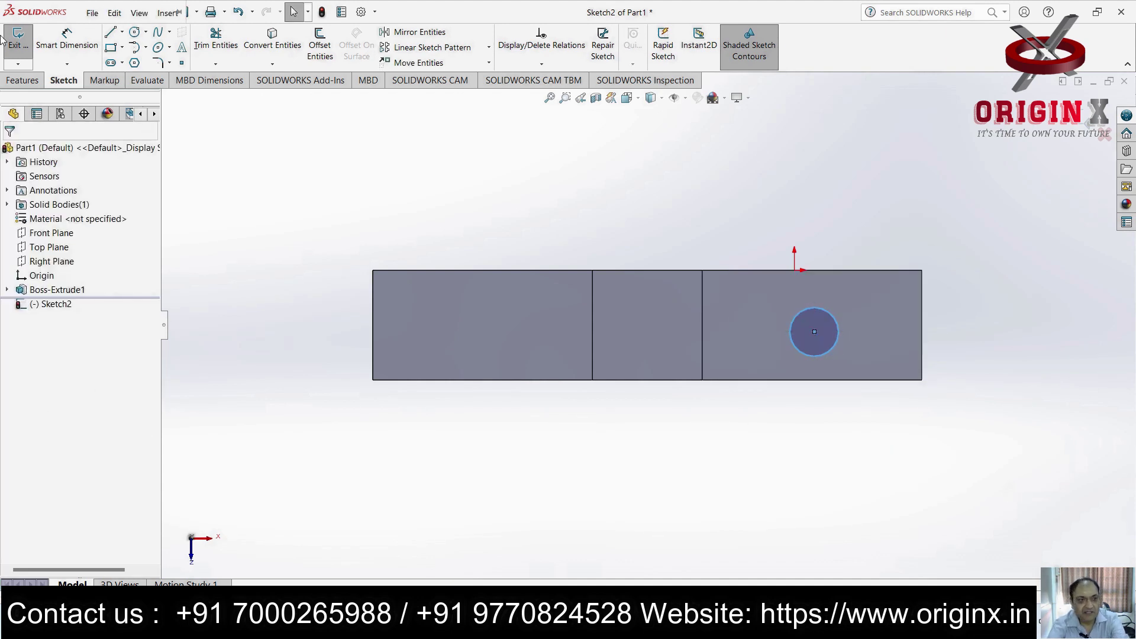
Dimension the circle's diameter as 10 mm
click(63, 46)
click(836, 320)
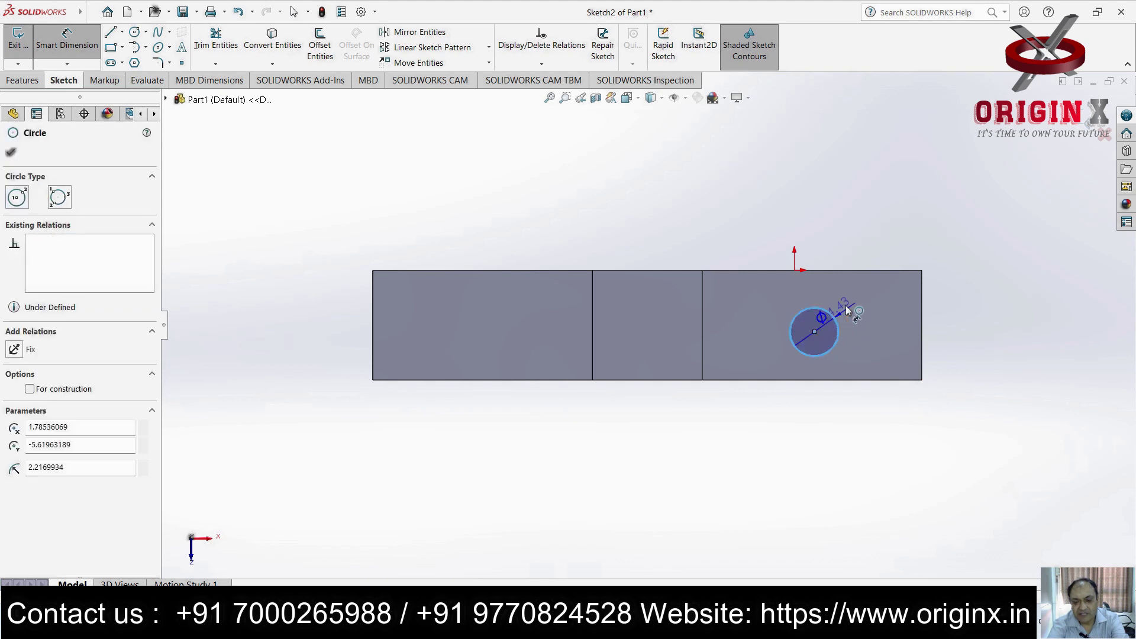
click(908, 232)
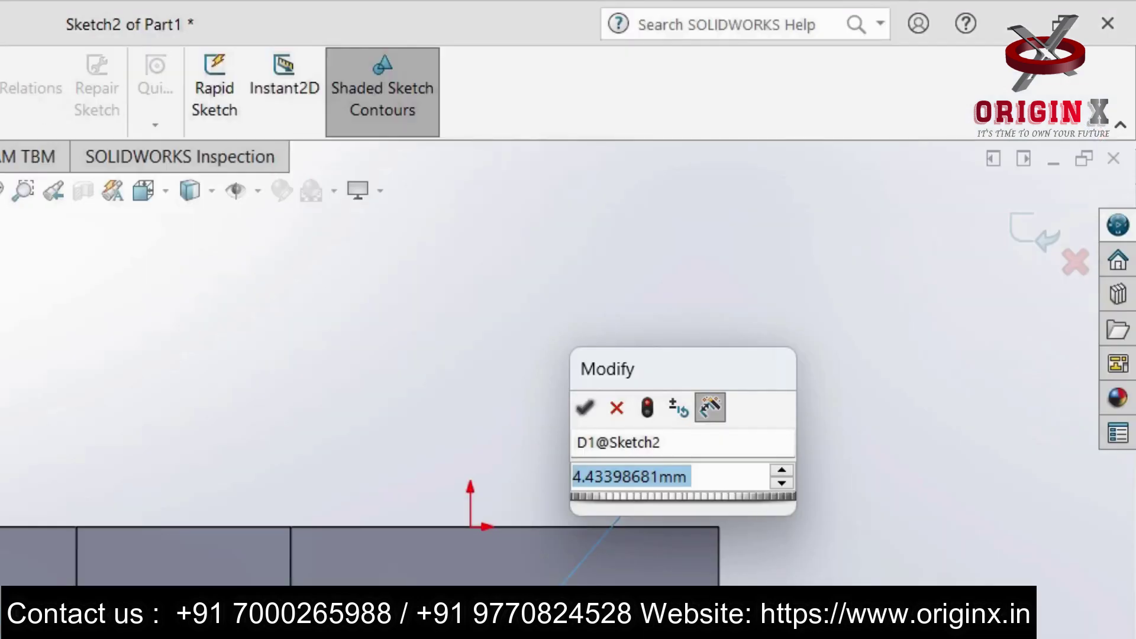
text(10)
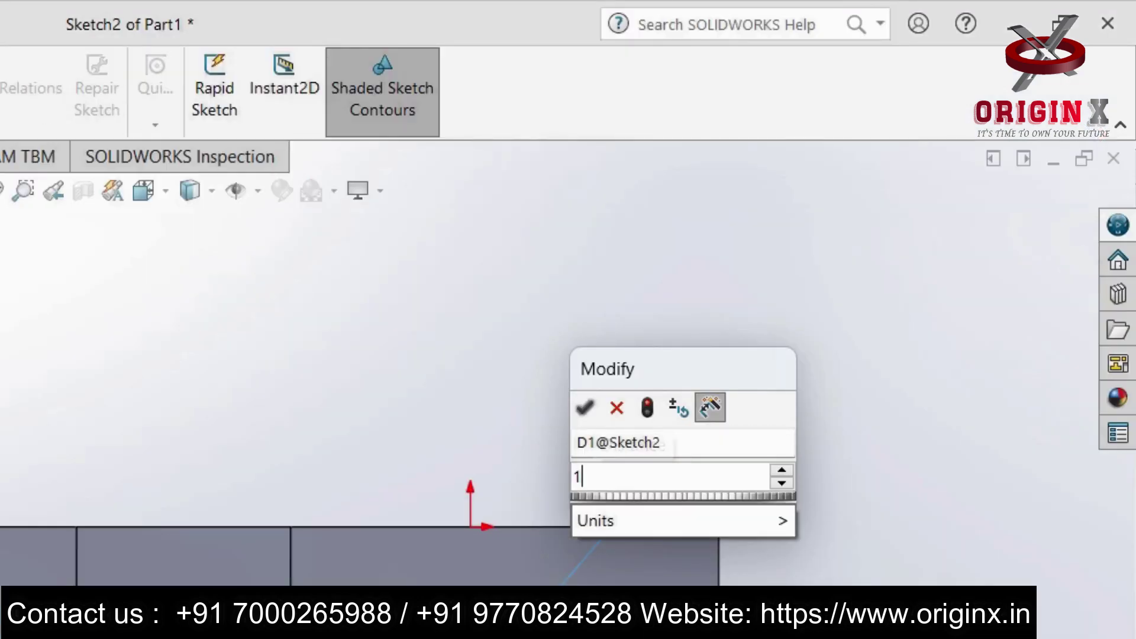
key(Return)
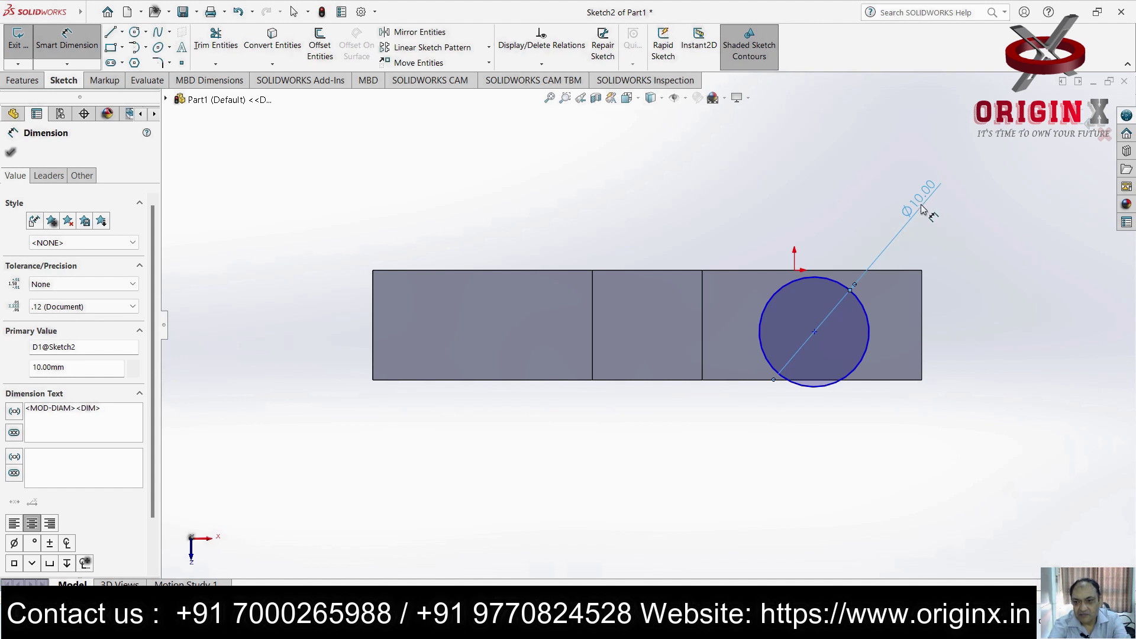
key(Escape)
Set the circle's diameter to 5 mm
double_click(727, 281)
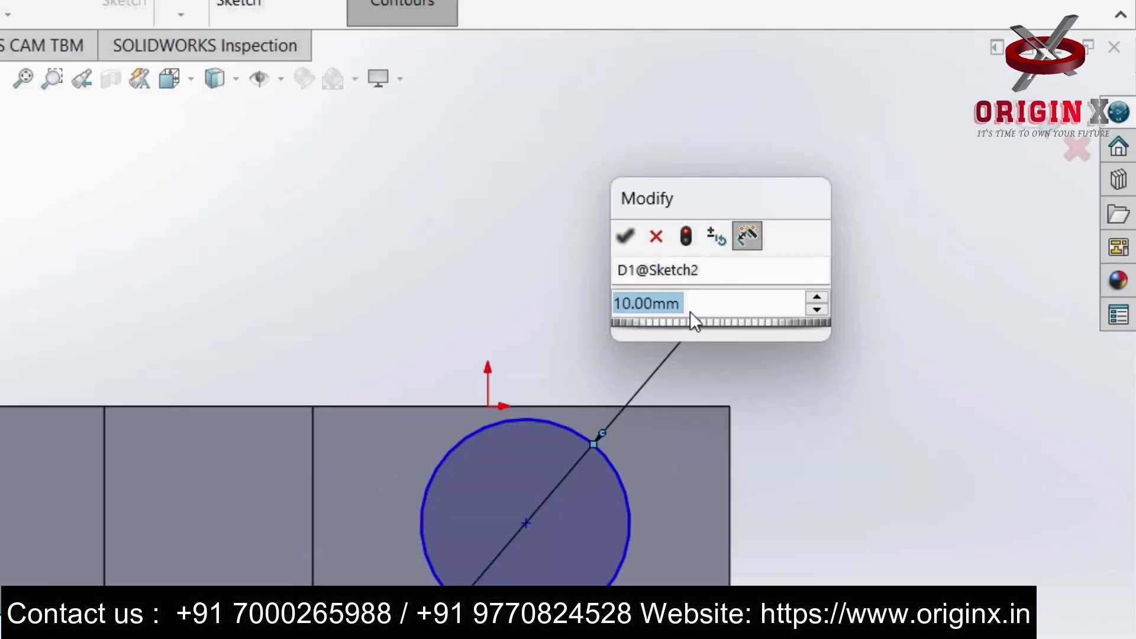
text(5)
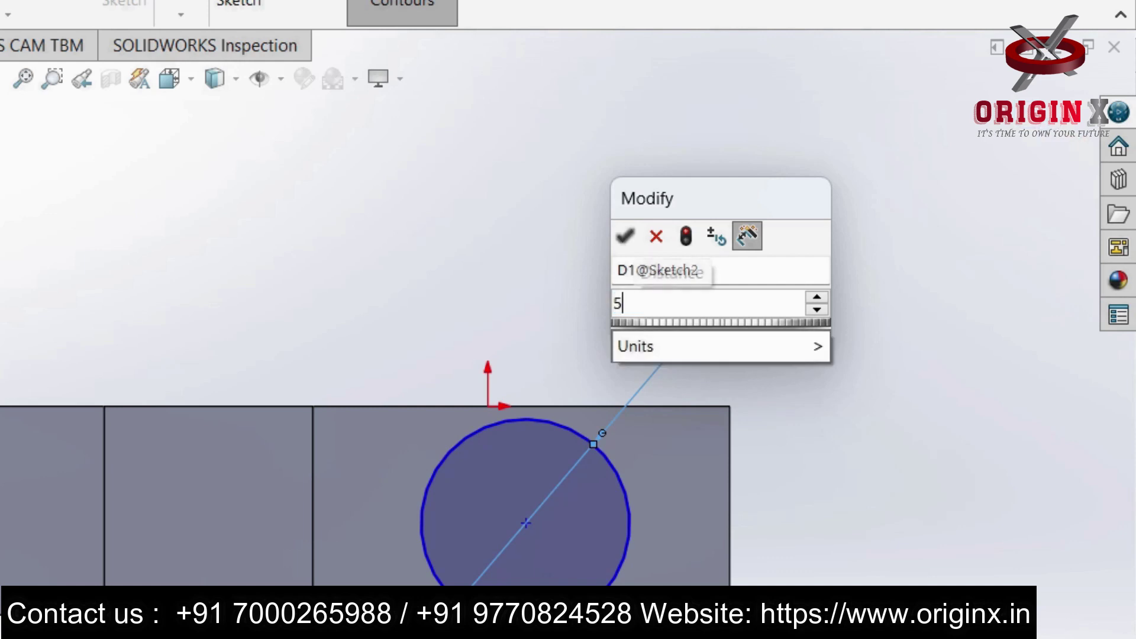
key(Return)
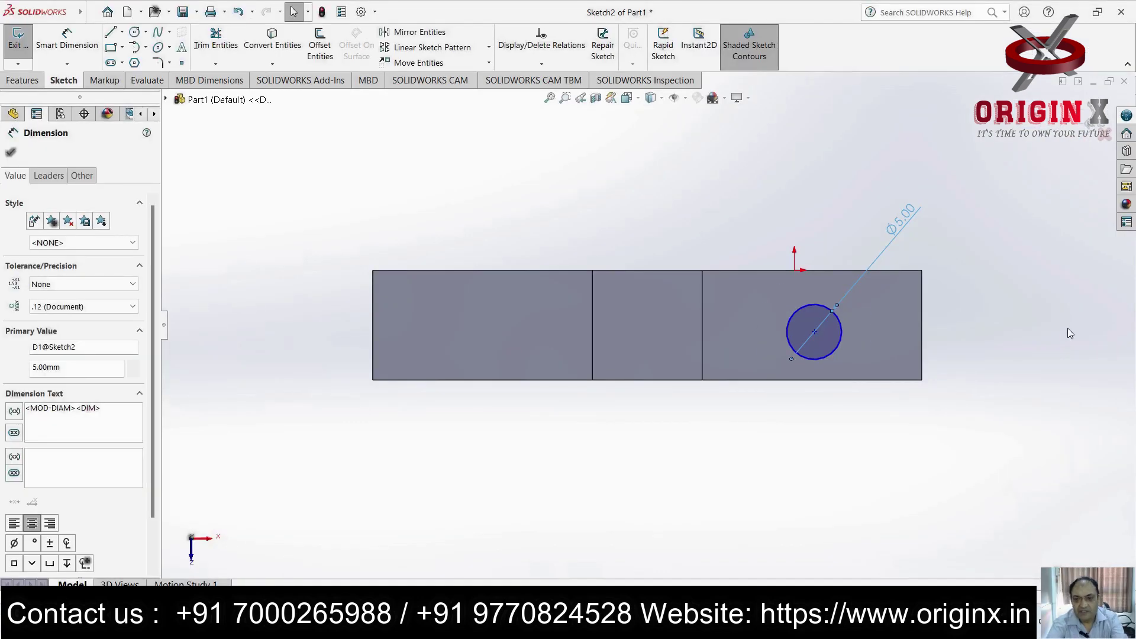
click(1069, 332)
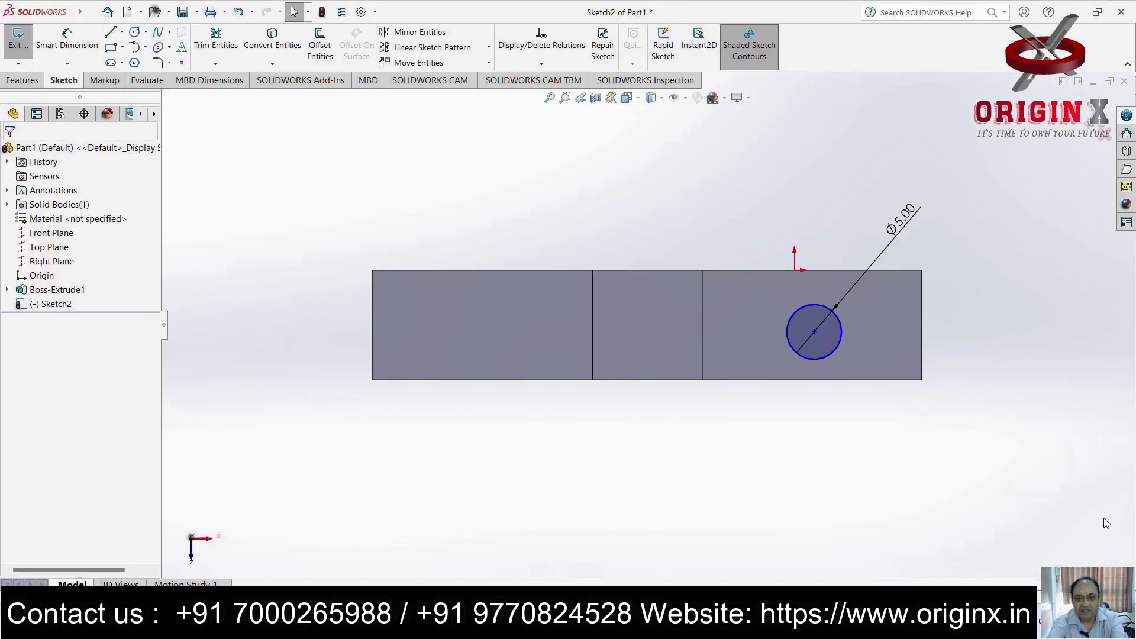
Cut-extrude the circle 10 mm blind down through the base's right arm
click(18, 81)
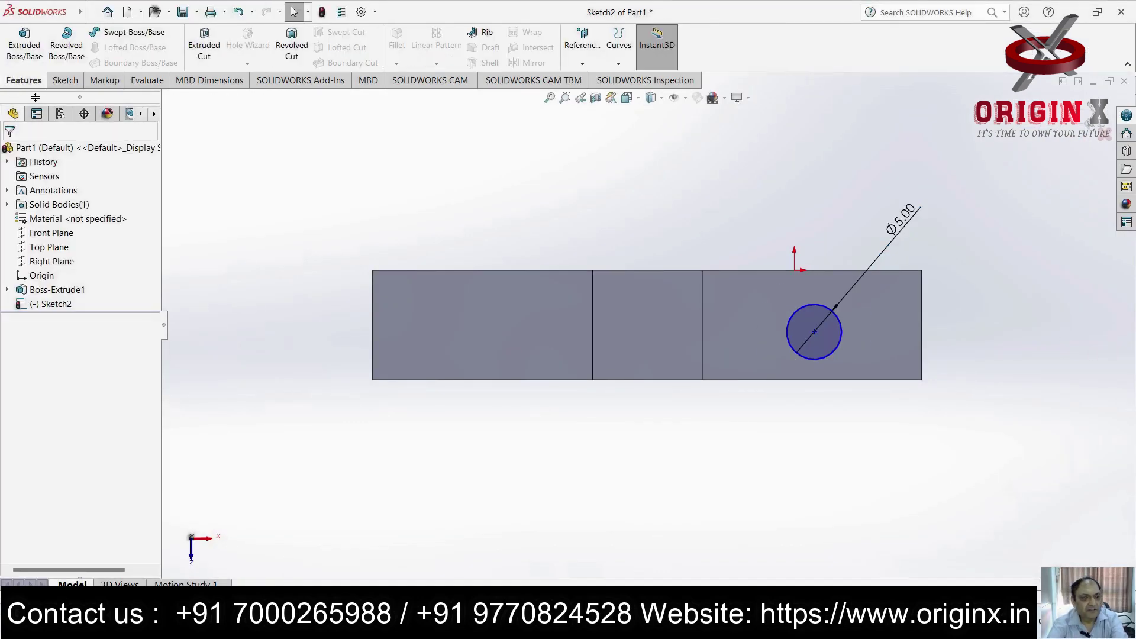
click(204, 44)
middle_drag(891, 470, 795, 369)
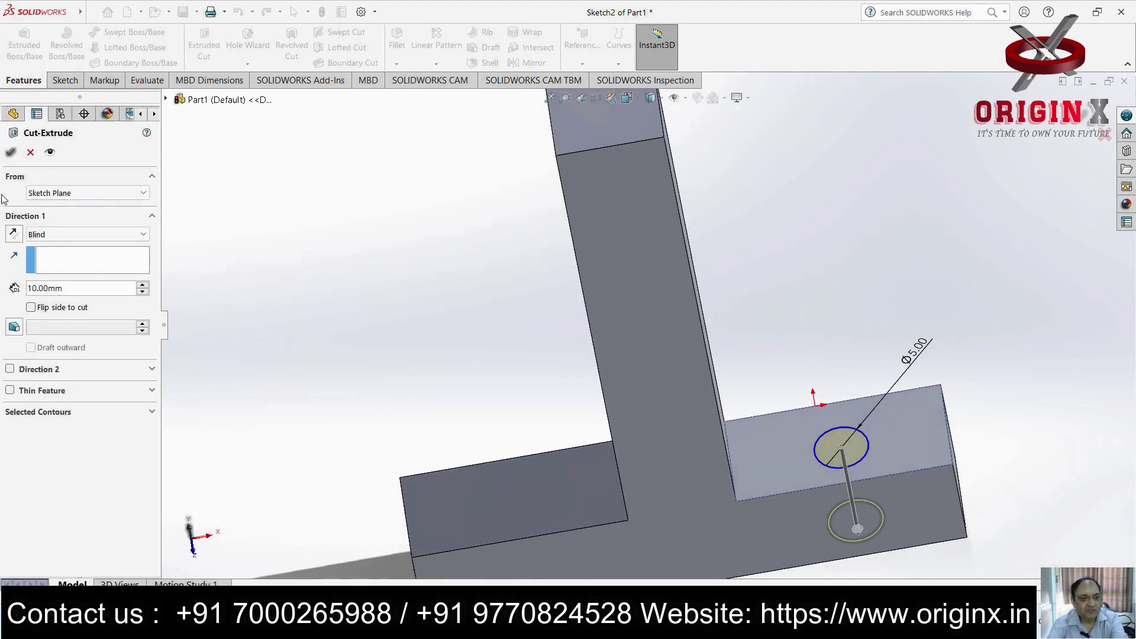
click(10, 152)
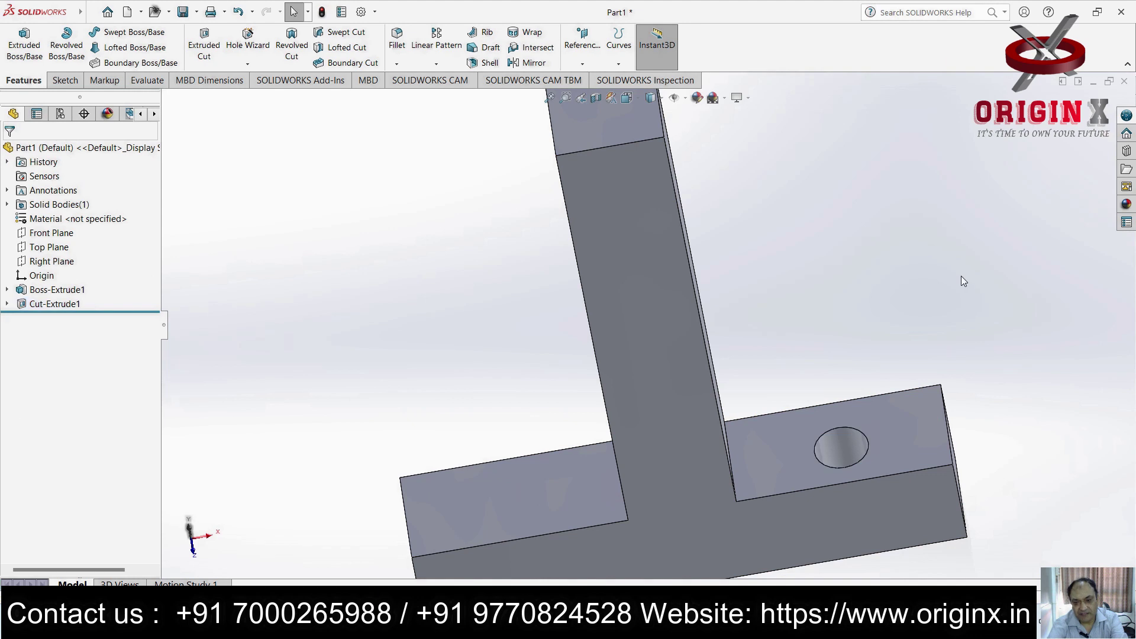
Examine the T-shaped part and the hole in its base from different angles and distances
scroll(969, 357, up, 5)
scroll(794, 395, down, 4)
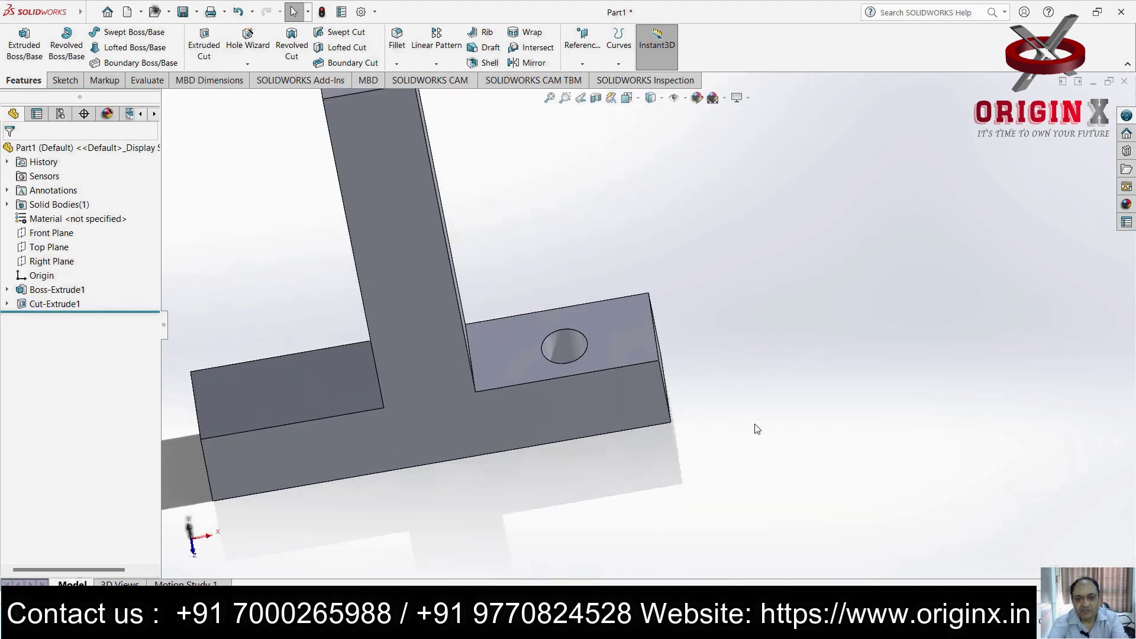
scroll(599, 415, up, 2)
scroll(591, 327, up, 3)
scroll(592, 329, down, 5)
middle_drag(743, 385, 694, 353)
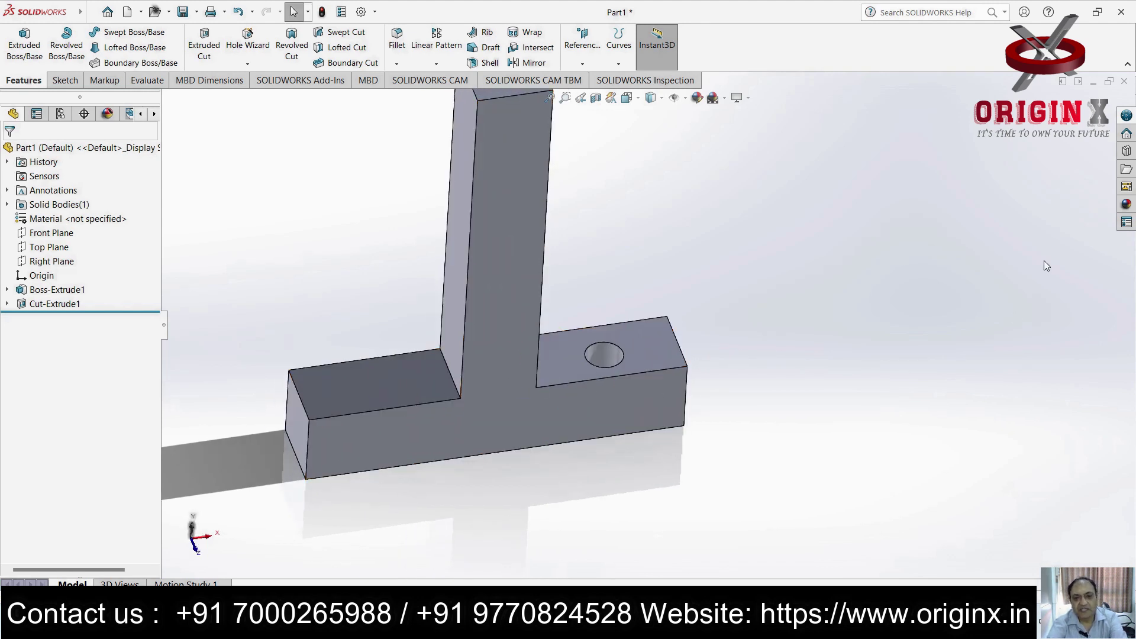
scroll(600, 260, up, 3)
middle_drag(600, 261, 592, 243)
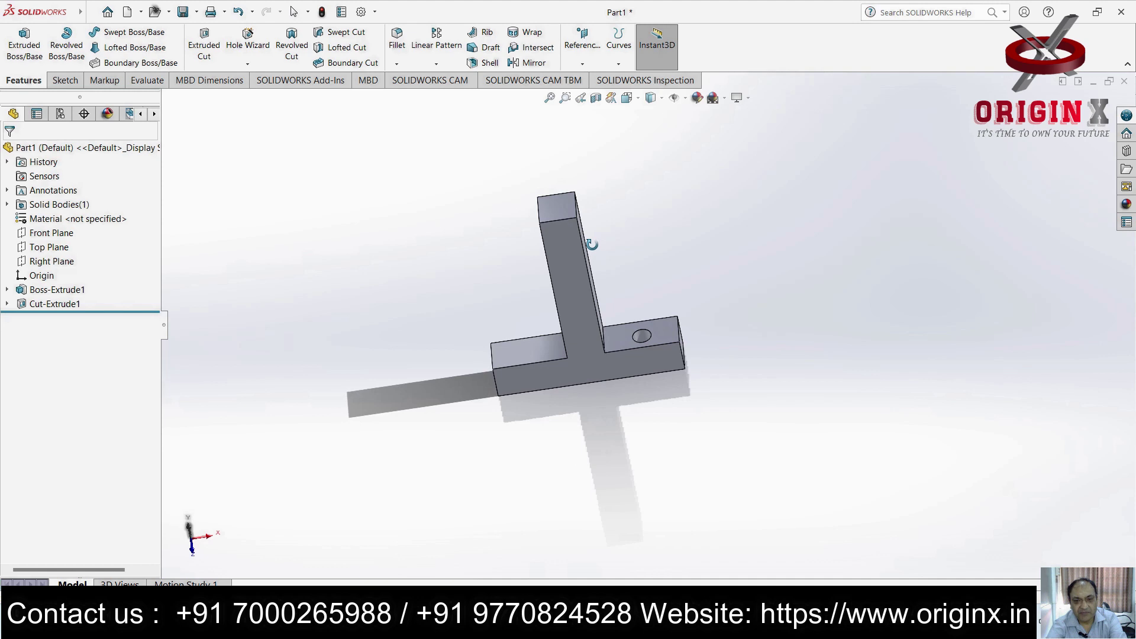
scroll(718, 314, down, 3)
scroll(731, 361, up, 3)
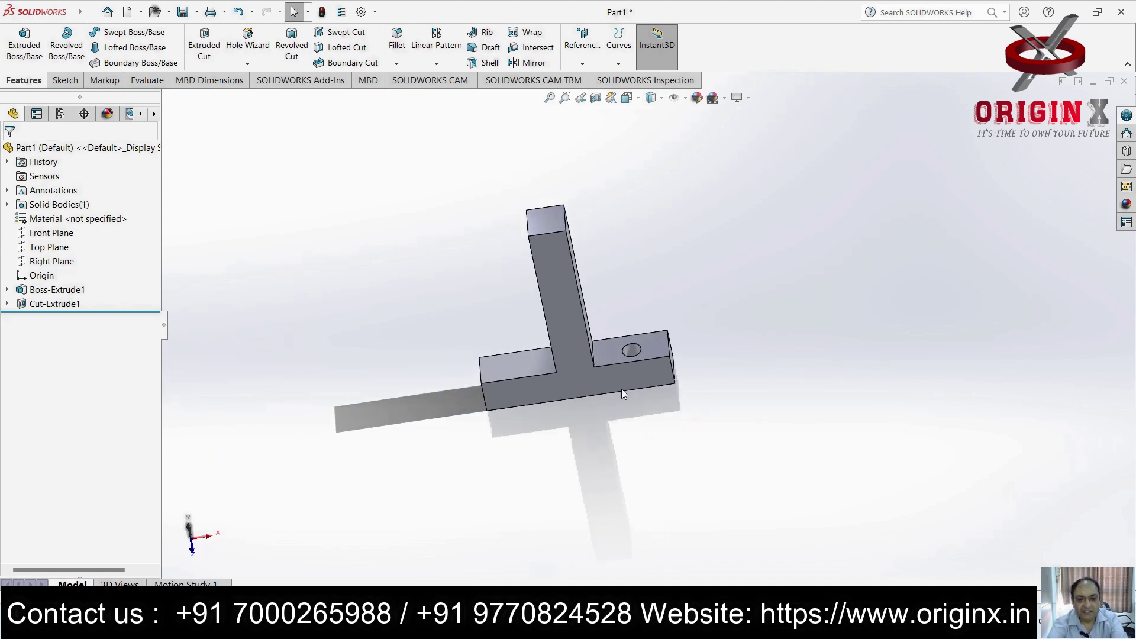
Start a linear pattern along the front top edge of the base's right arm with 40 mm spacing
click(436, 64)
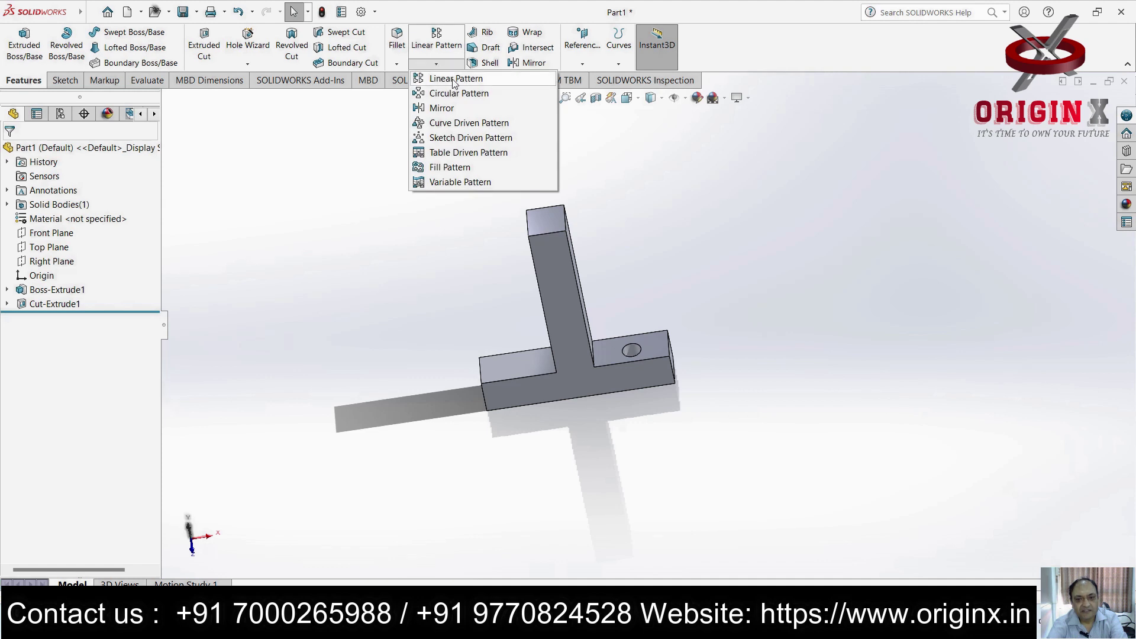
click(454, 81)
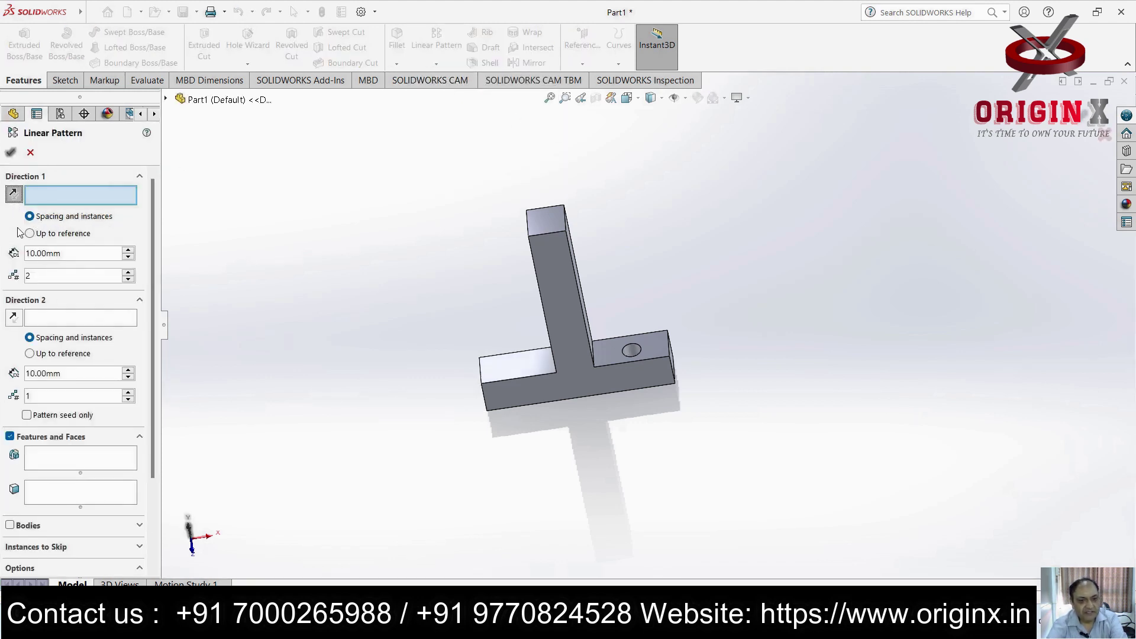
click(625, 363)
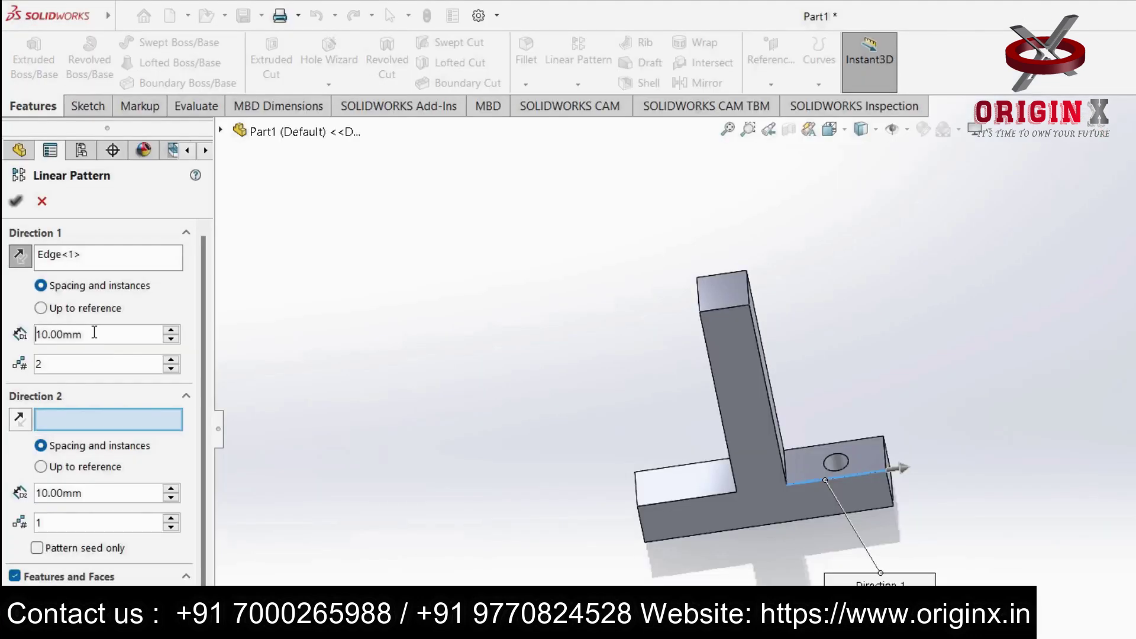
drag(68, 254, 29, 262)
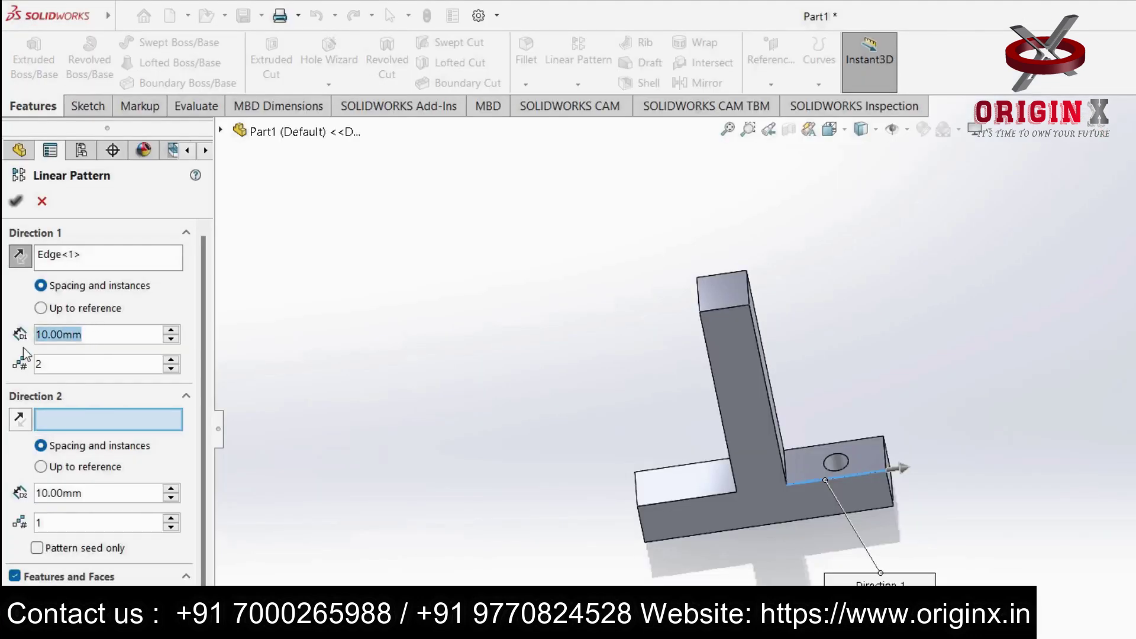
text(40)
key(Return)
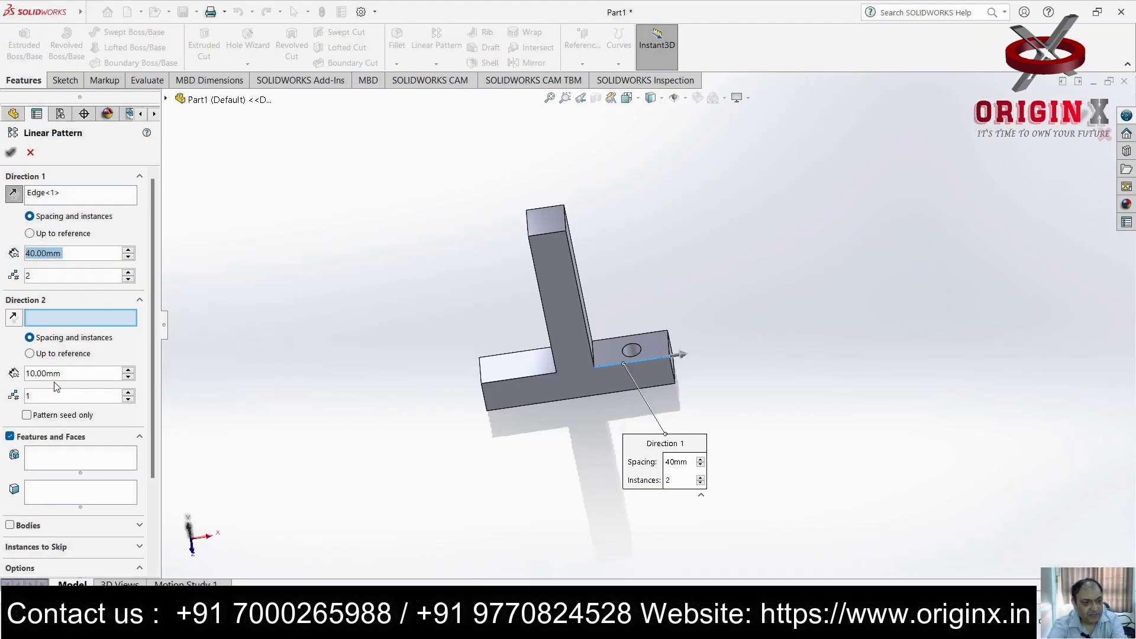
Choose the hole in the base's right arm as the feature to pattern
click(78, 396)
click(59, 464)
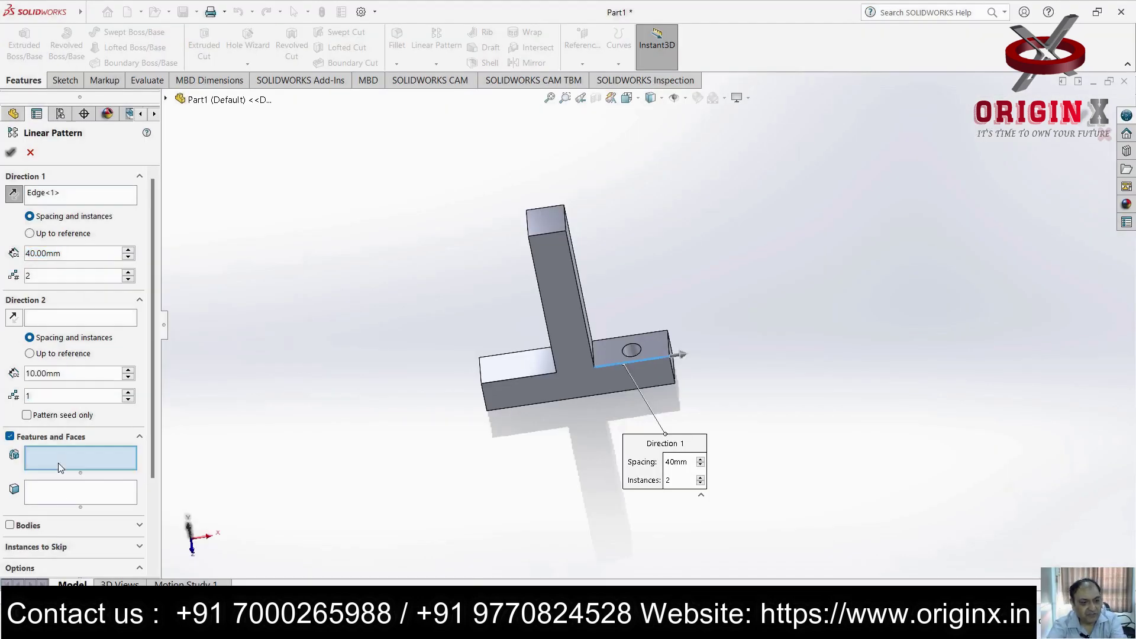
click(638, 353)
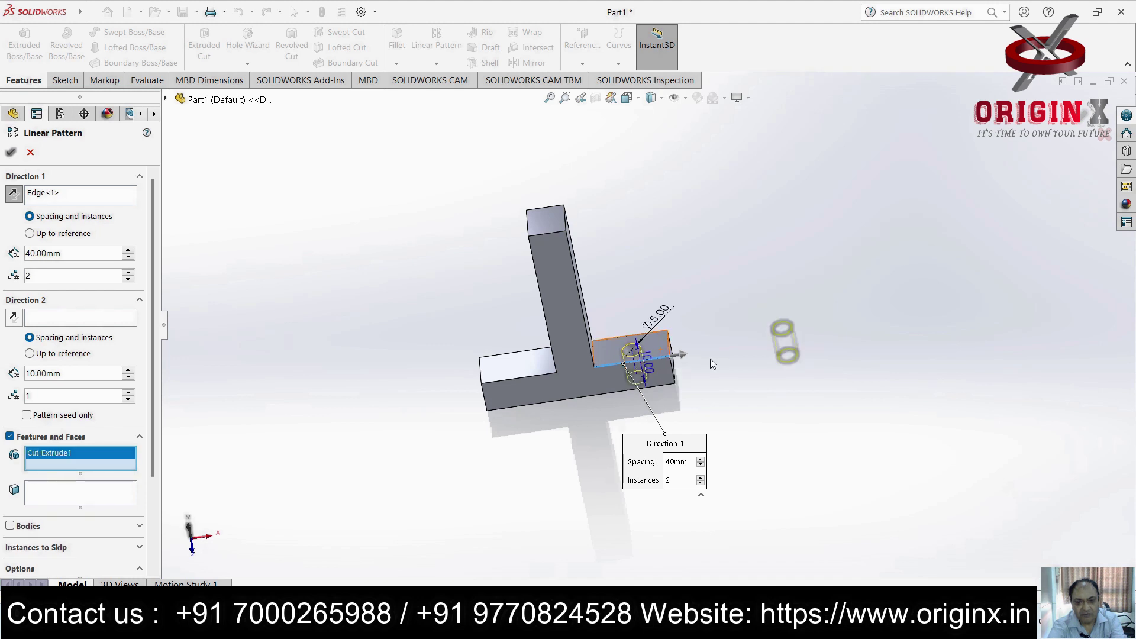
Reverse the first pattern direction towards the base's left arm and set its spacing to 38 mm
click(14, 195)
mouse_move(820, 385)
middle_down()
mouse_move(832, 388)
mouse_move(814, 392)
middle_up()
drag(70, 253, 25, 253)
text(38)
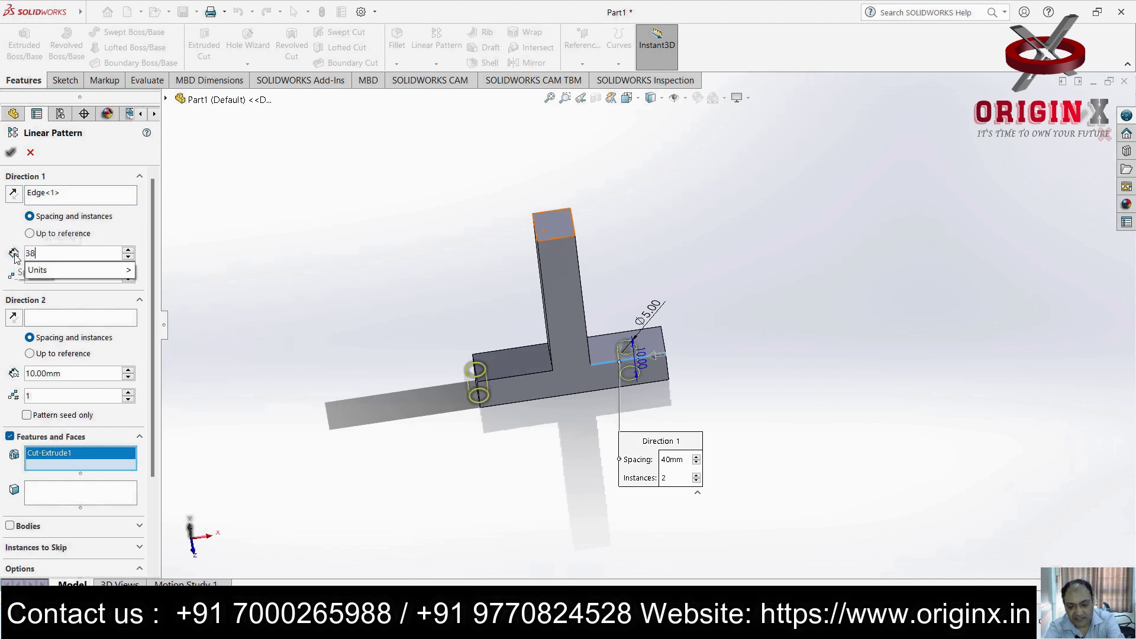
key(Return)
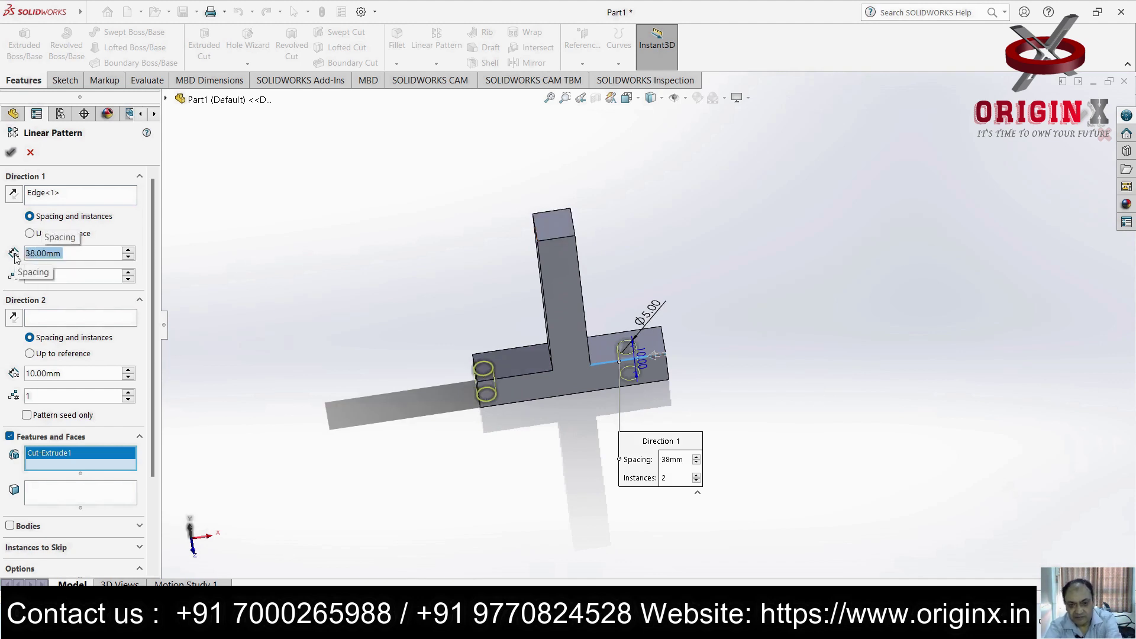
Set the first direction's spacing to 35 mm and apply the linear pattern of the hole
click(71, 254)
drag(75, 254, 21, 256)
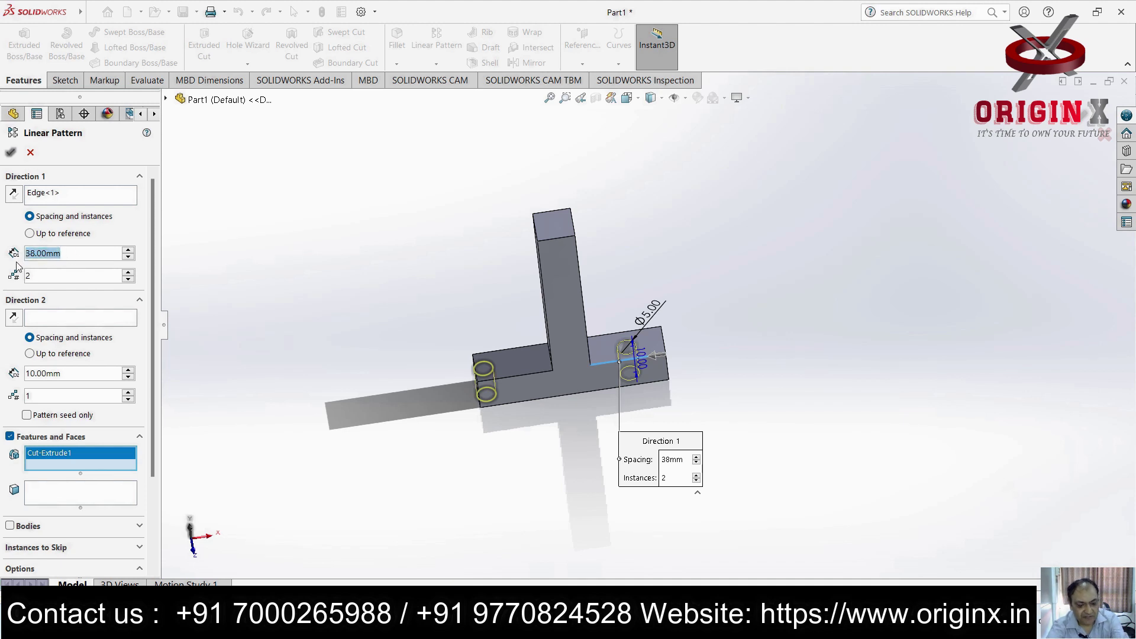
text(2)
key(BackSpace)
text(35)
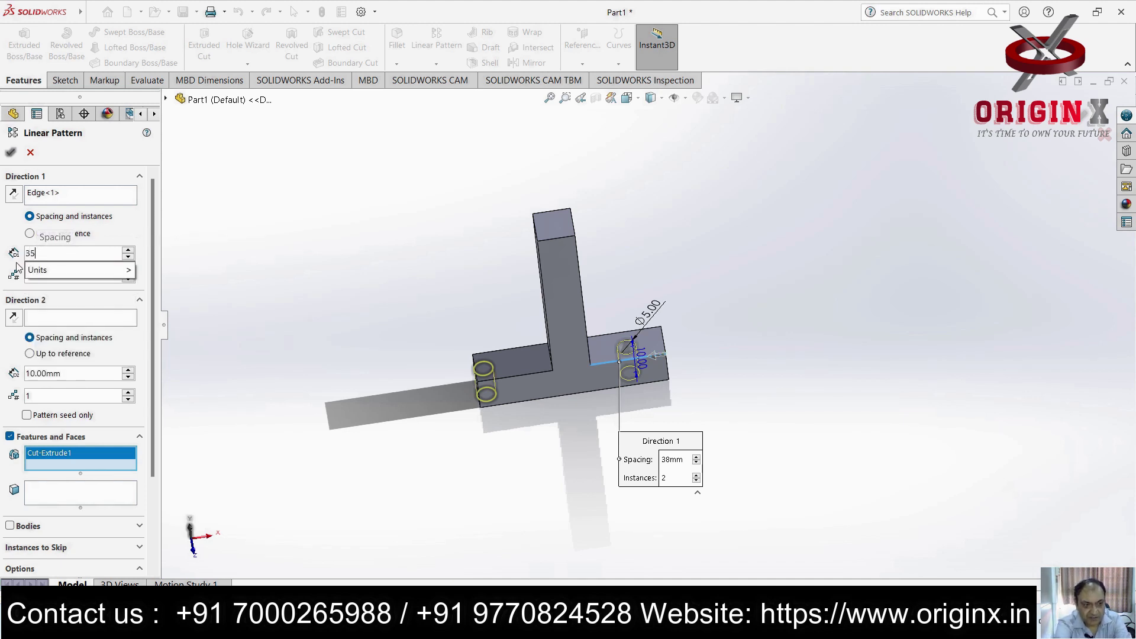
key(Return)
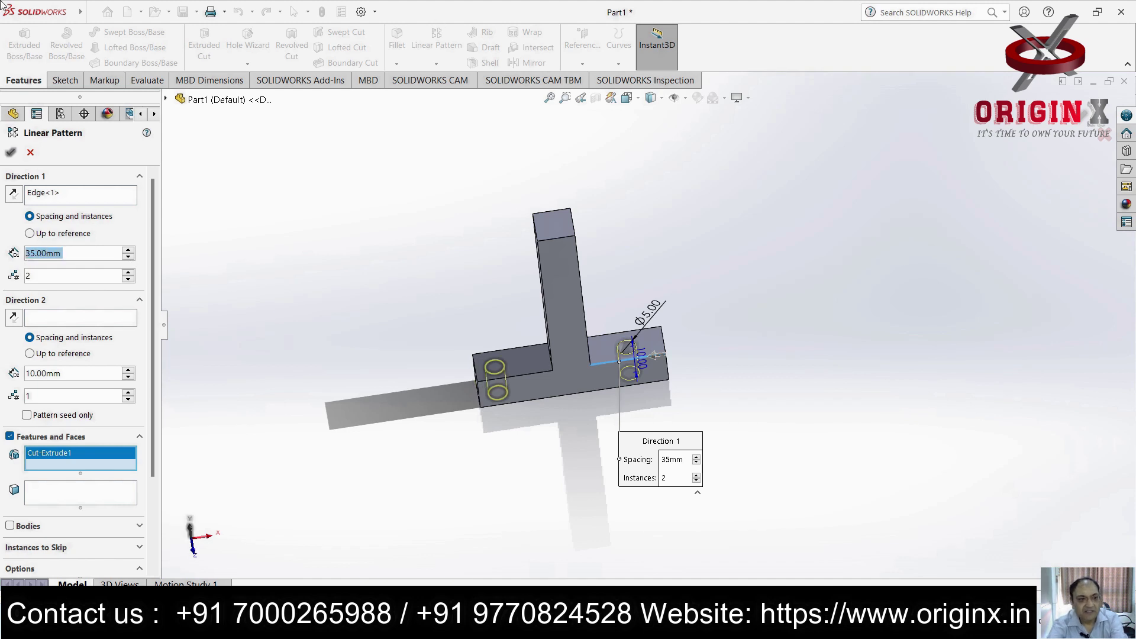
click(11, 152)
Inspect the patterned holes in the base, and undo the linear pattern
middle_drag(759, 382, 720, 402)
scroll(718, 396, down, 4)
middle_drag(706, 313, 633, 380)
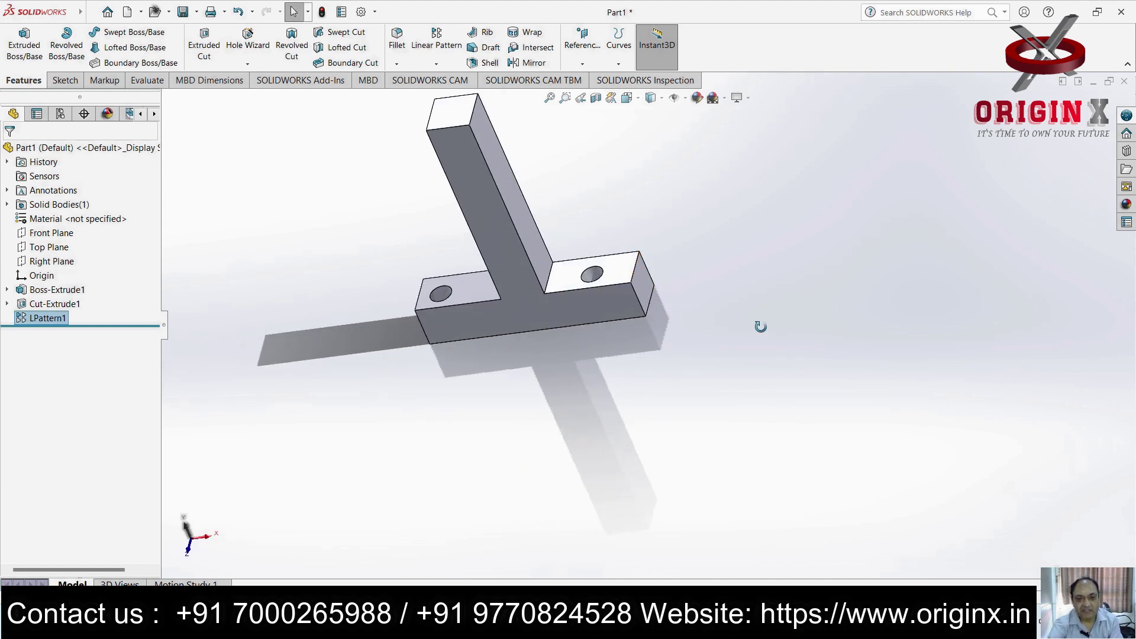
middle_drag(644, 282, 798, 307)
middle_drag(588, 424, 541, 363)
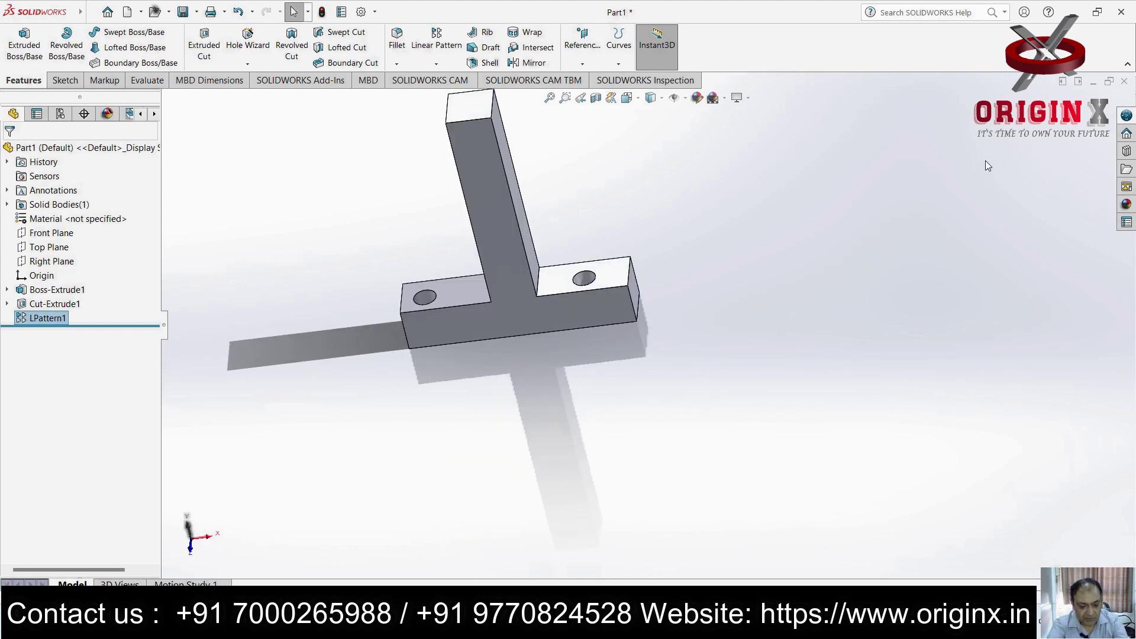
key(ctrl+z)
middle_drag(841, 335, 783, 340)
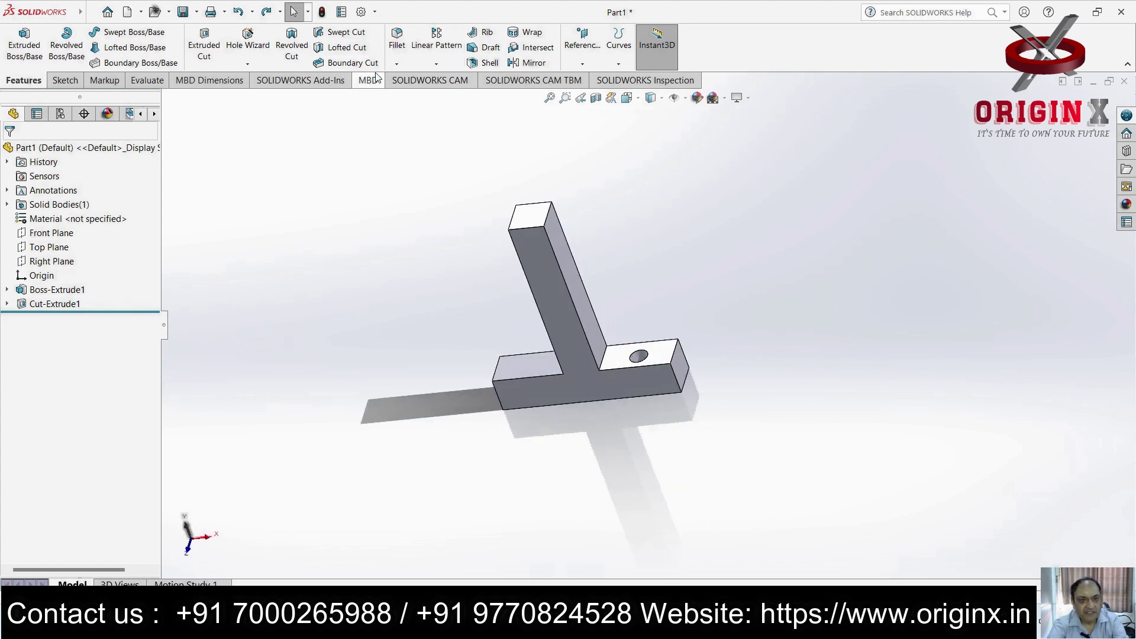
Create a reference plane midway between the two end faces of the T's base
click(580, 64)
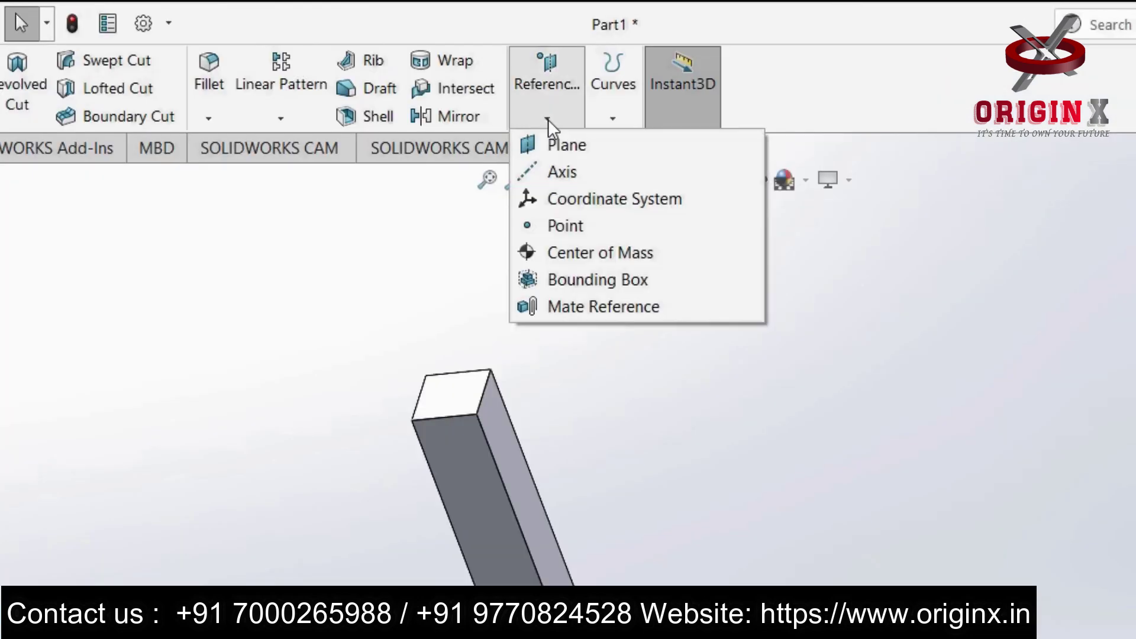
click(563, 144)
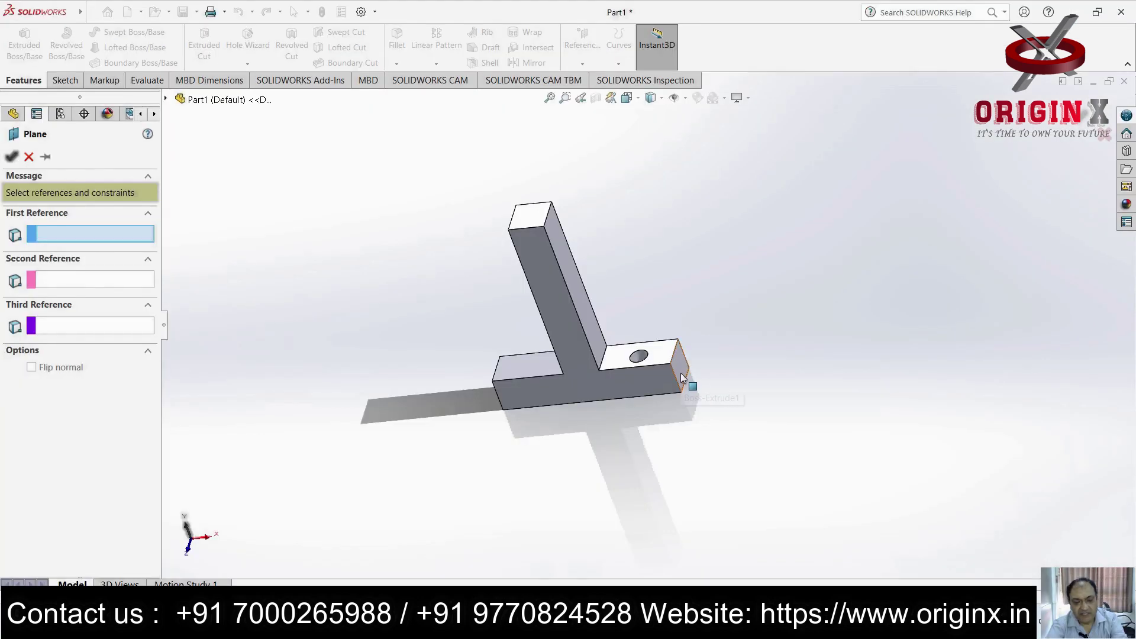
click(682, 377)
middle_drag(681, 378, 391, 482)
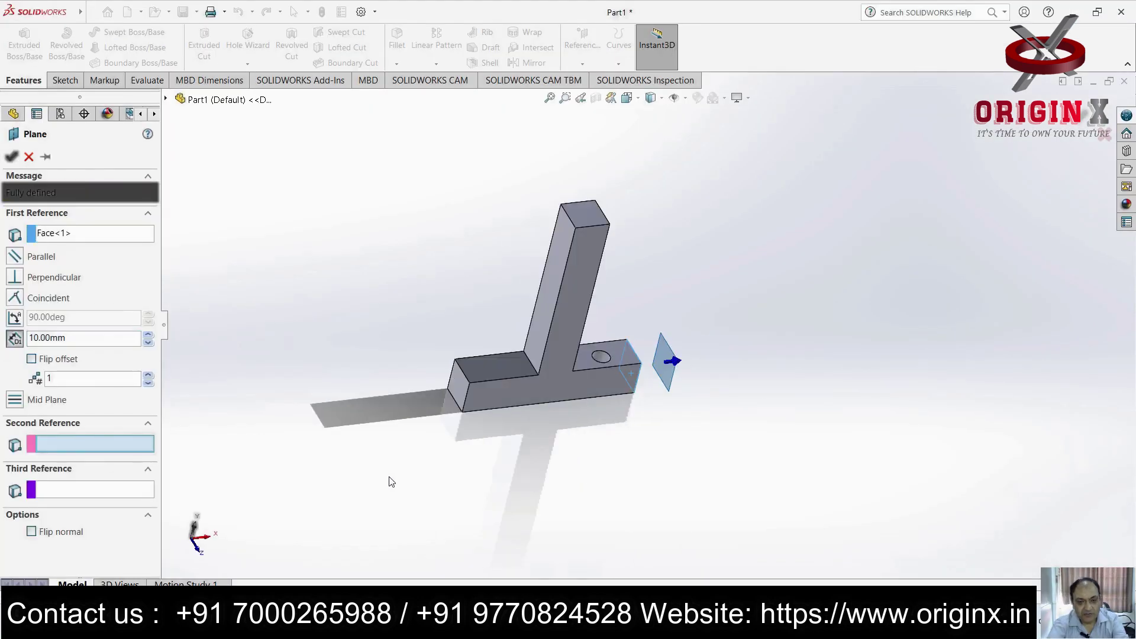
click(455, 388)
middle_drag(646, 472, 611, 463)
click(11, 157)
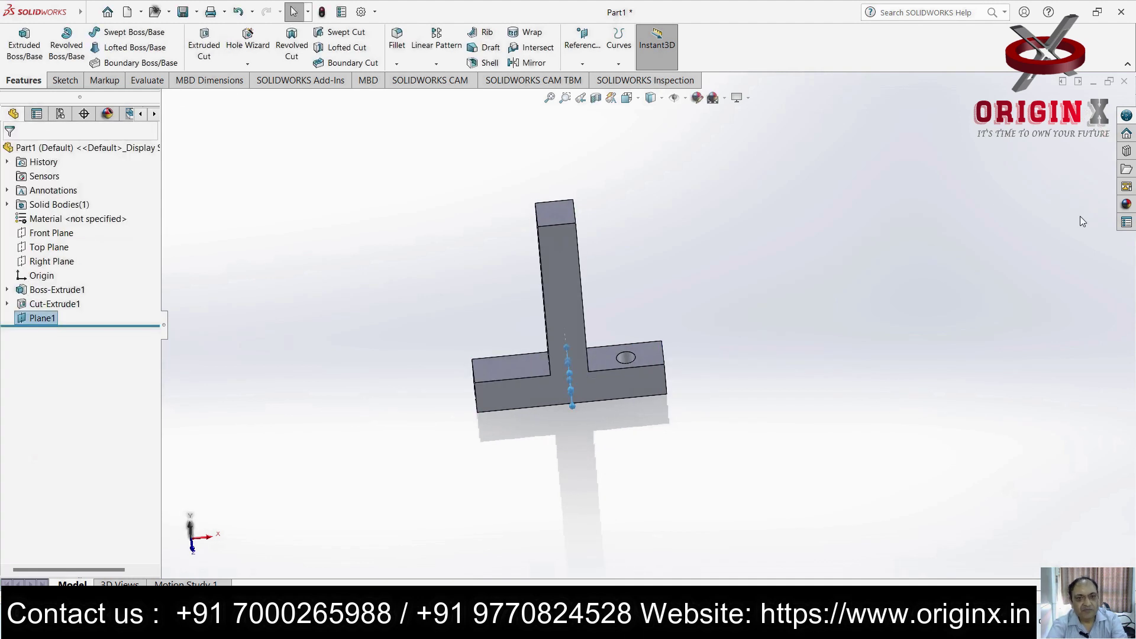
Mirror the hole in the base's right arm about the mid plane onto the left arm
click(532, 64)
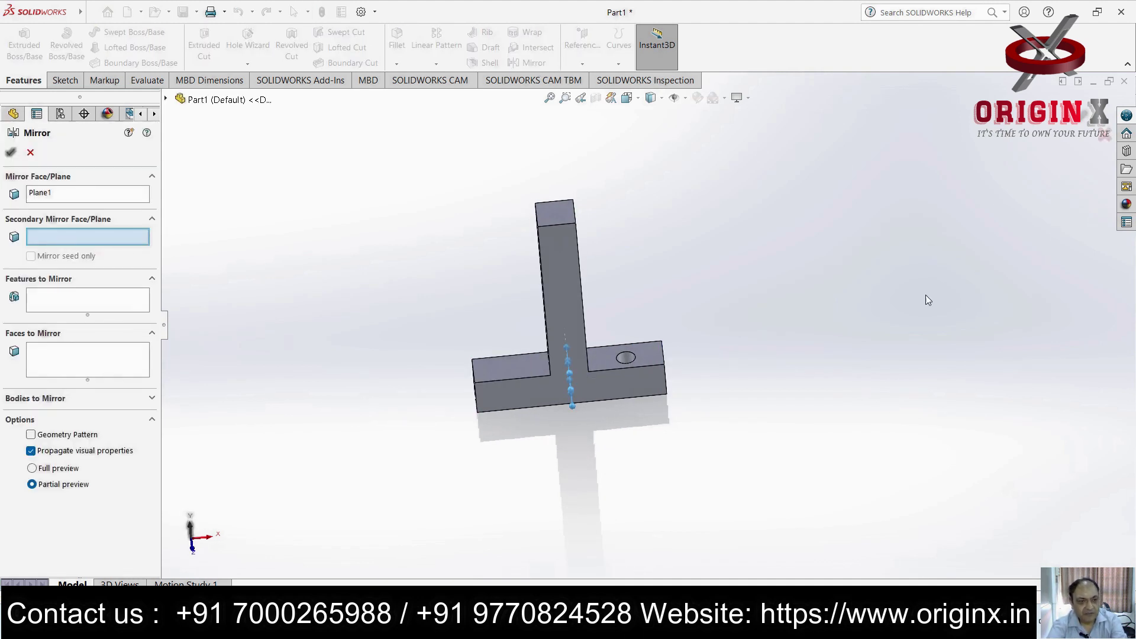
click(96, 305)
click(627, 358)
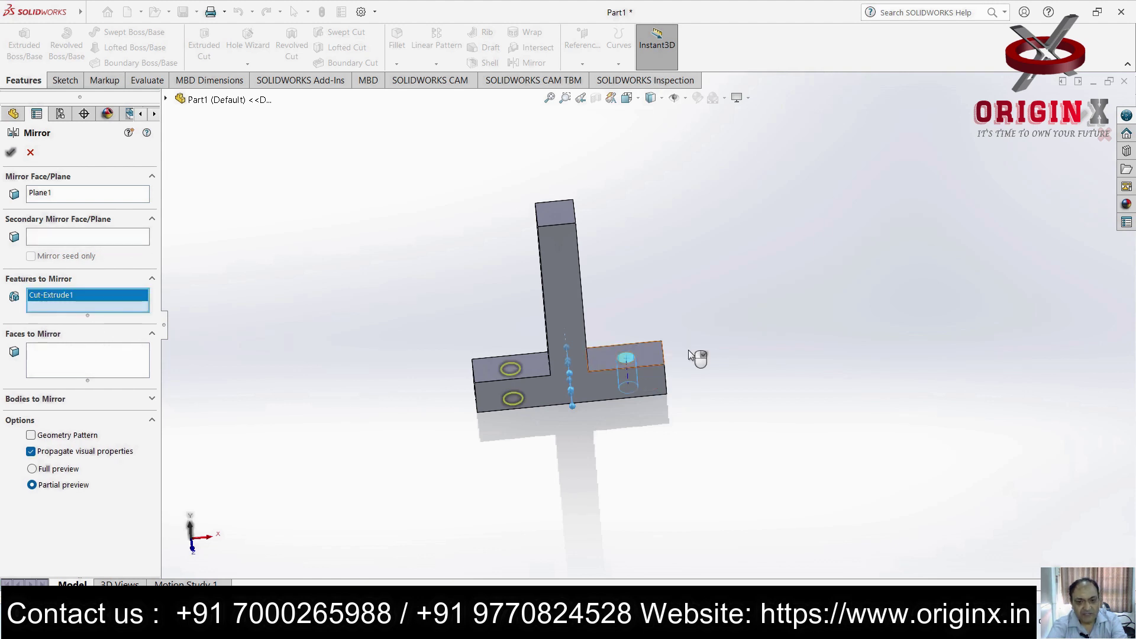
click(11, 152)
middle_drag(845, 318, 923, 396)
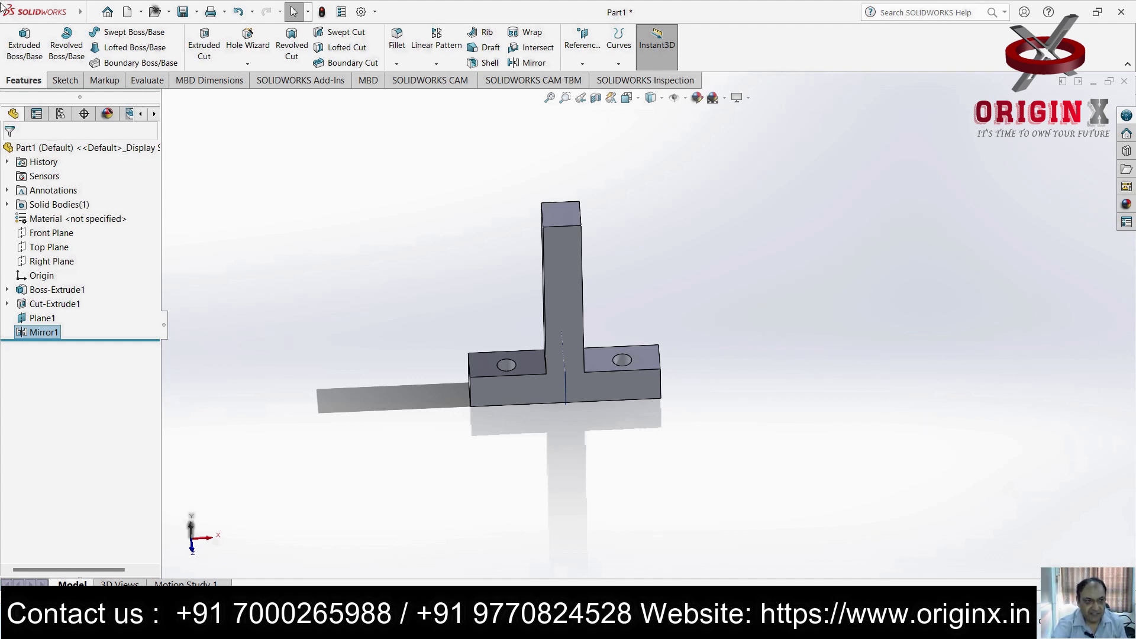
Create a new part document
click(92, 13)
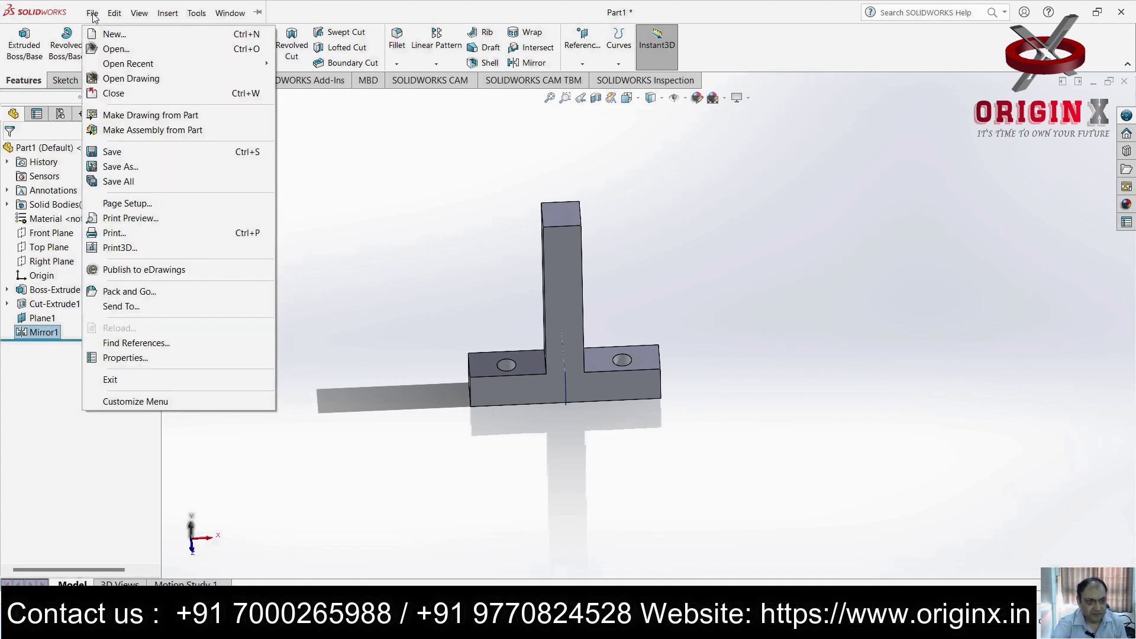
click(121, 37)
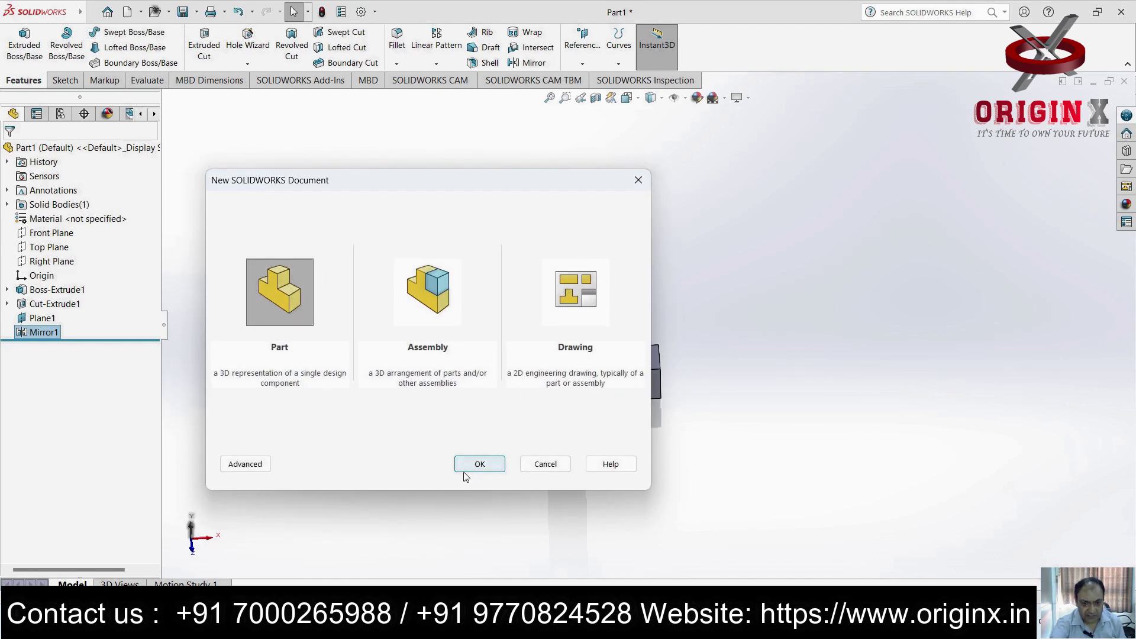
click(480, 464)
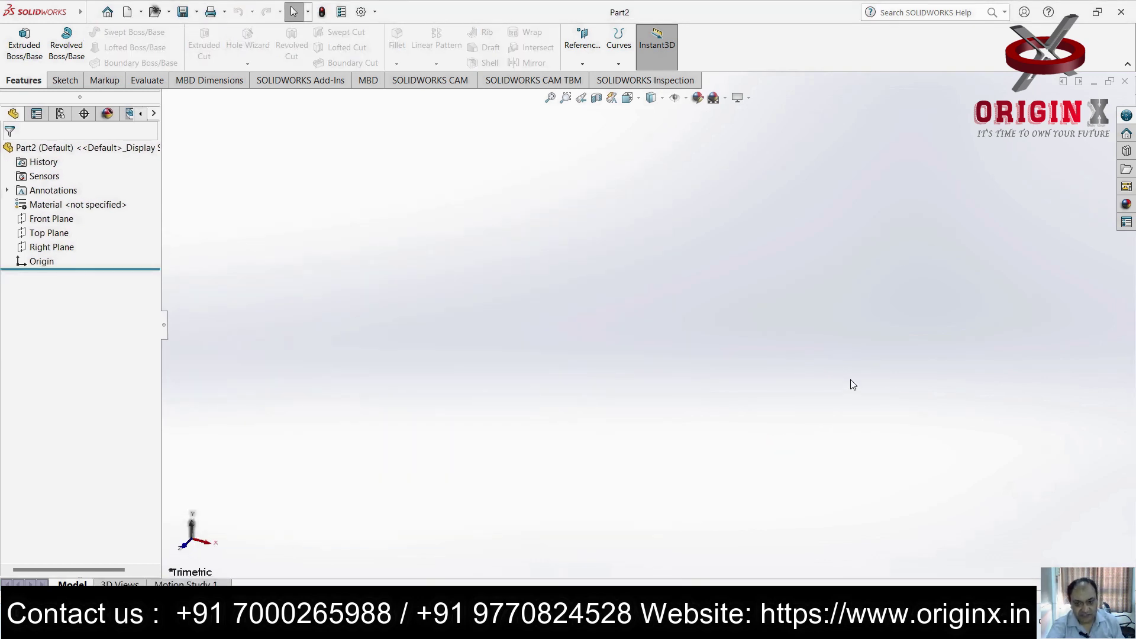
Start a sketch on the Front Plane and draw a horizontal corner rectangle about 101 mm wide and 24 mm high
click(59, 219)
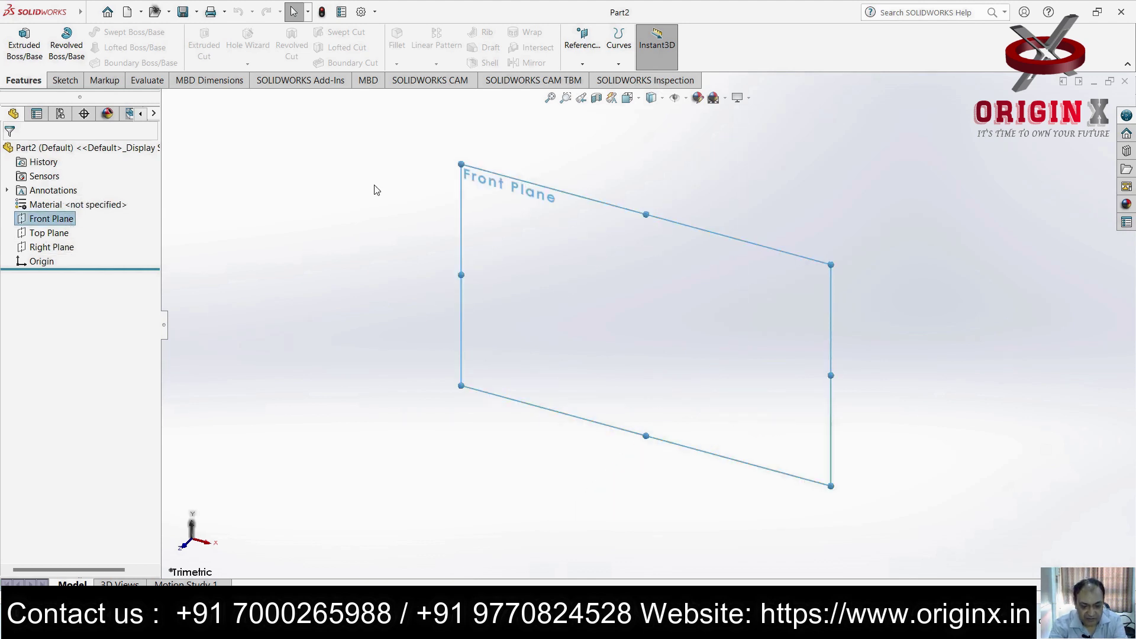
key(ctrl+1)
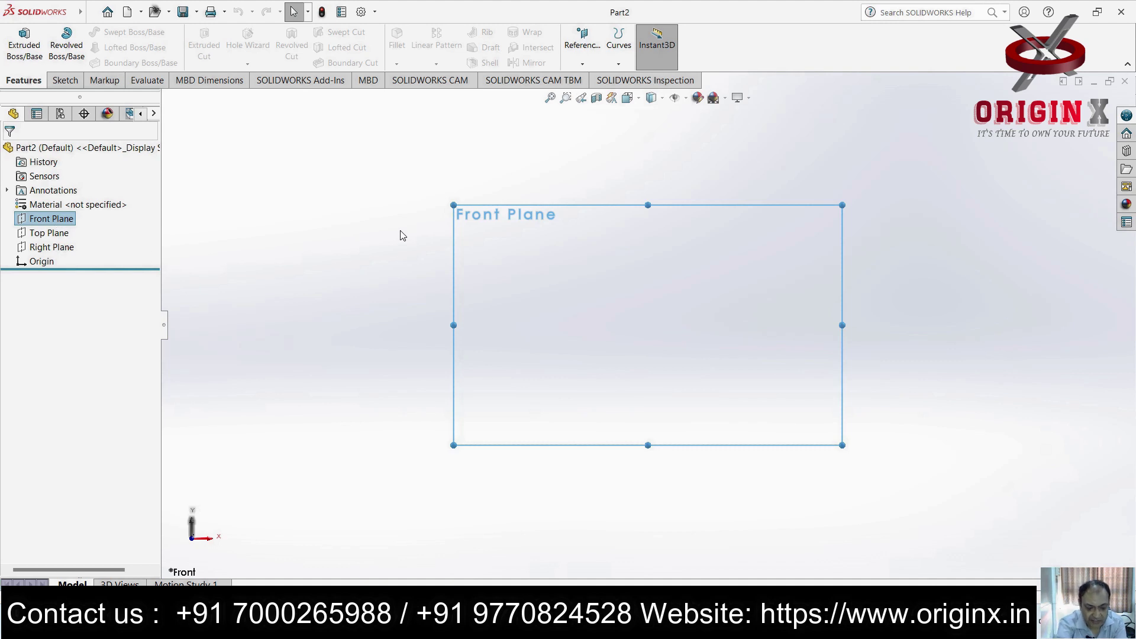
key(ctrl+2)
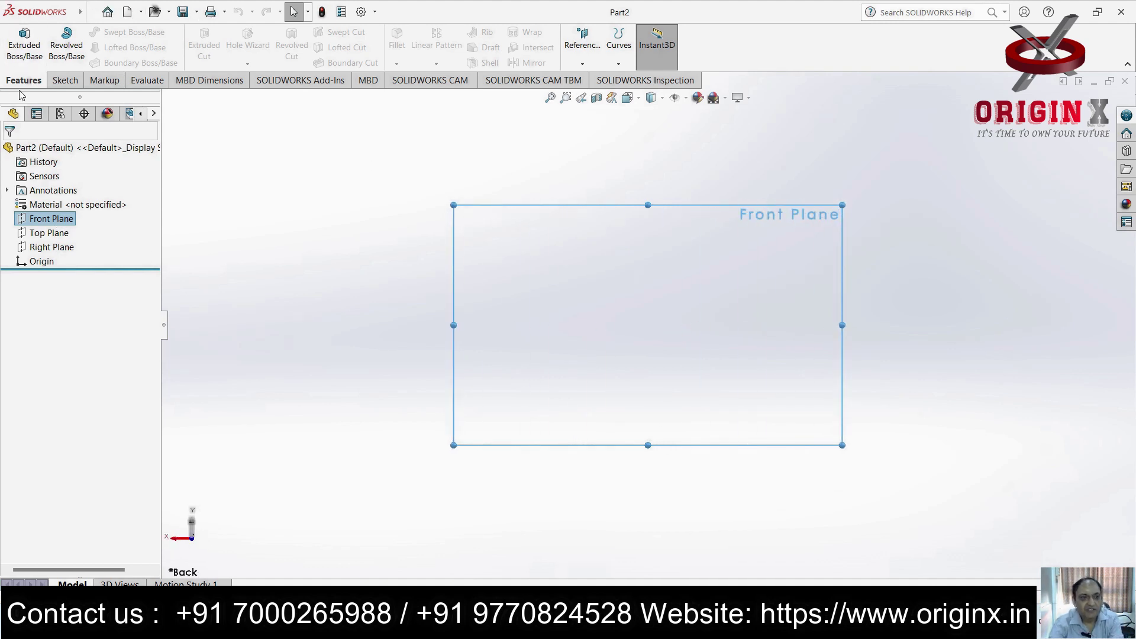
click(63, 82)
click(185, 81)
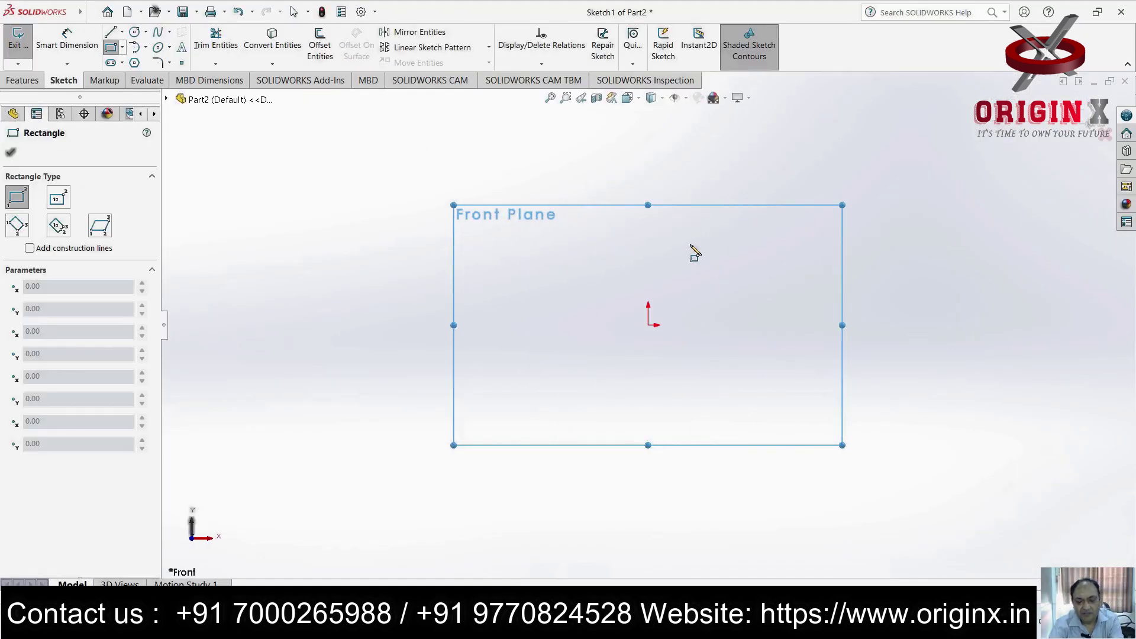
click(690, 244)
click(469, 296)
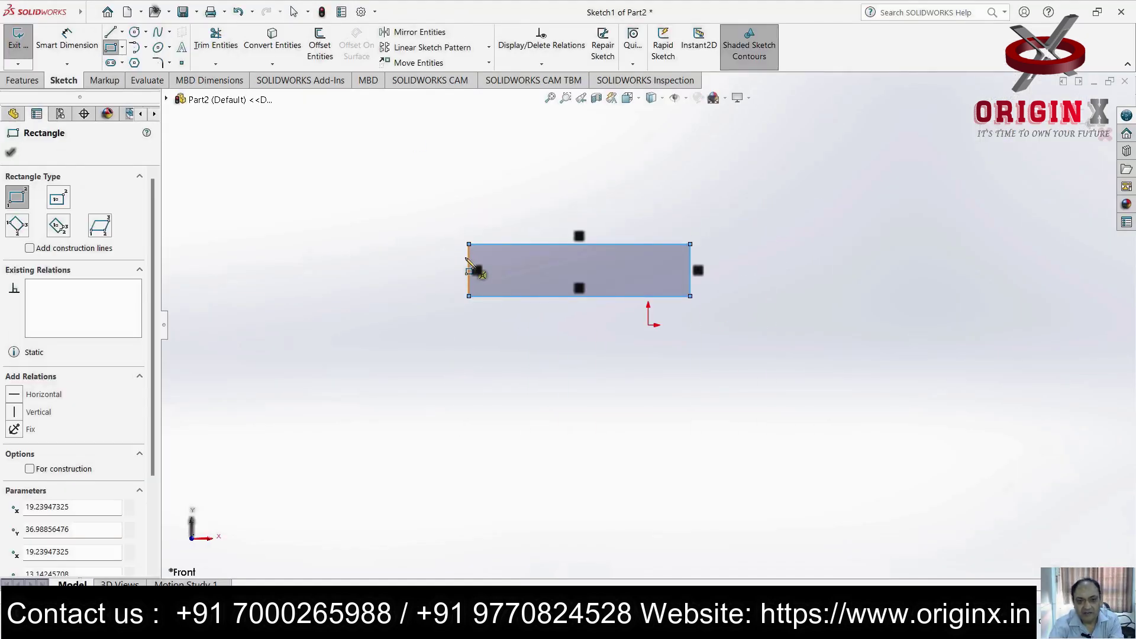
Complete a C shape with a vertical rectangle about 26 by 105 mm and a lower horizontal rectangle about 25 mm high
click(469, 244)
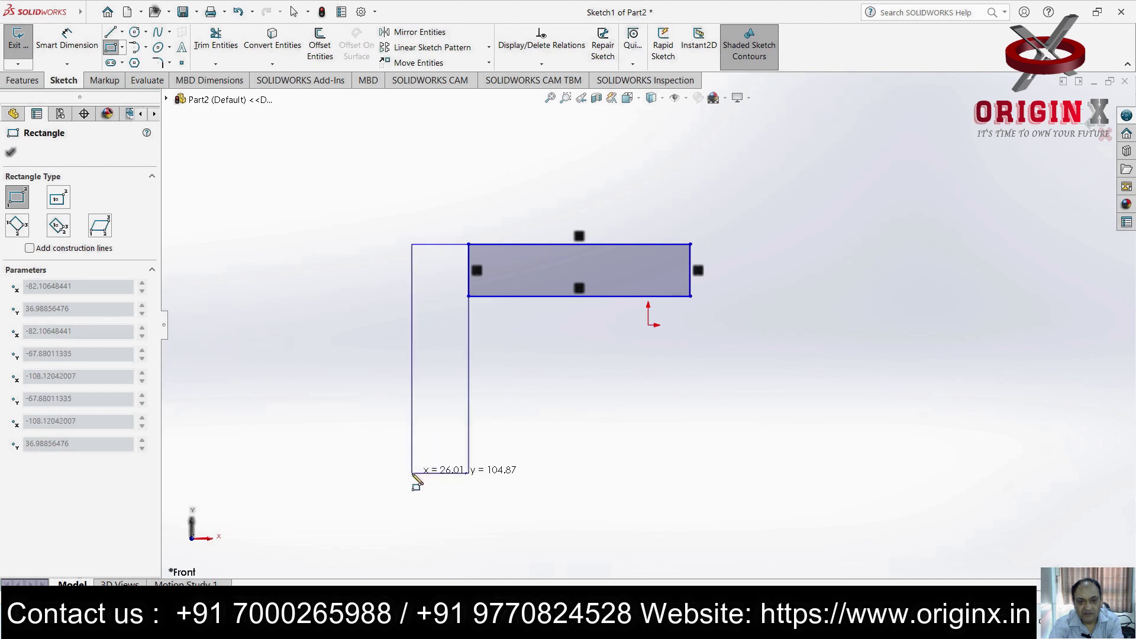
click(412, 473)
click(470, 475)
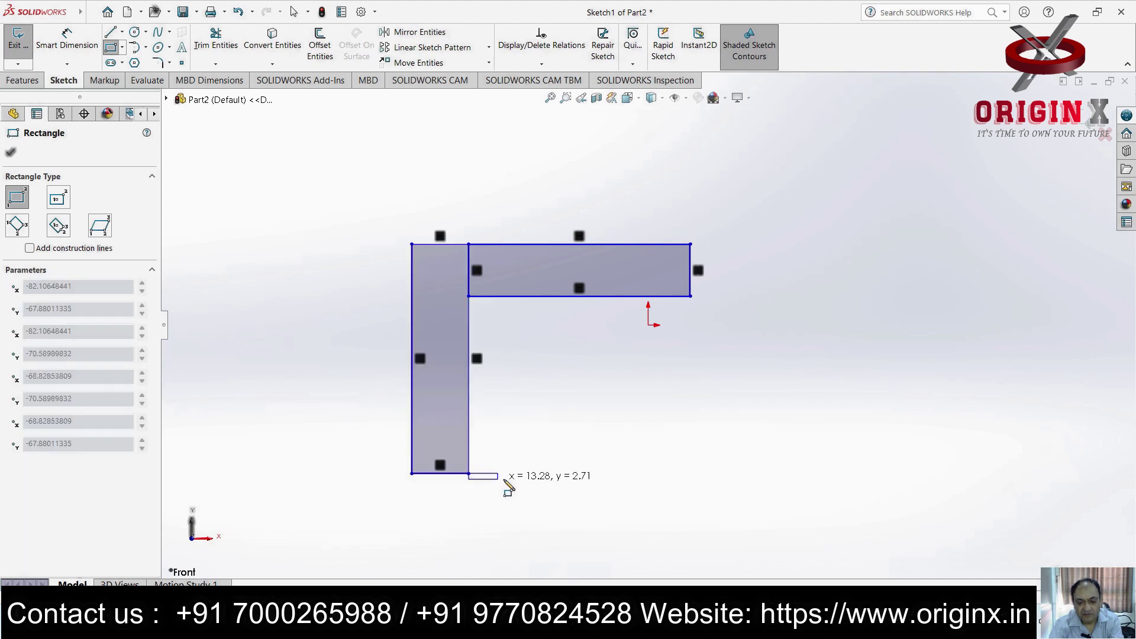
click(696, 419)
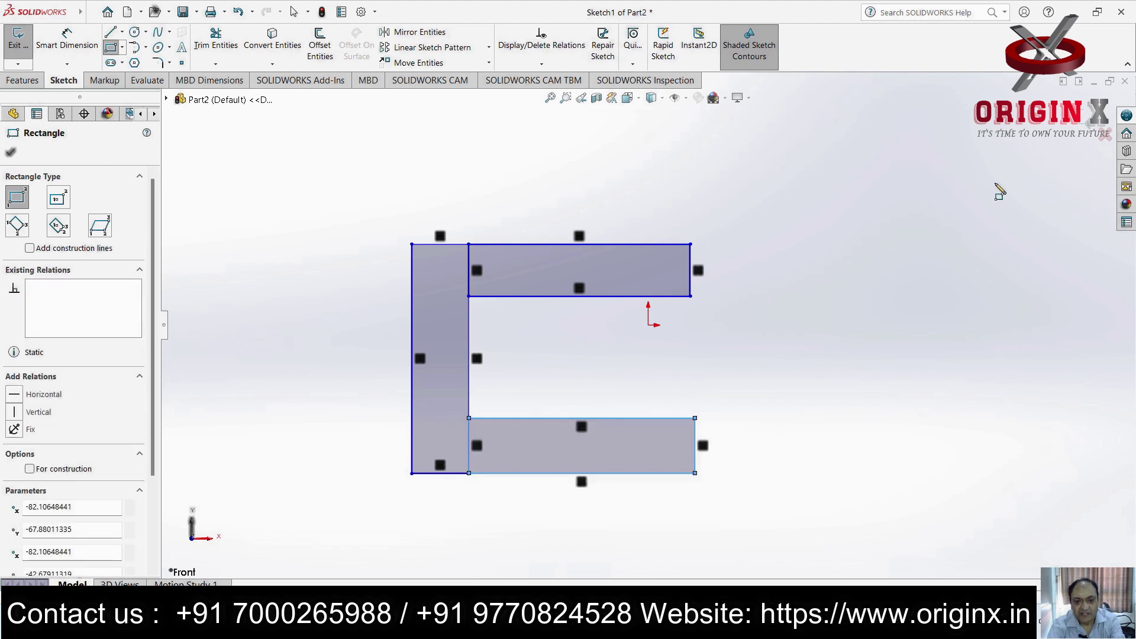
key(Escape)
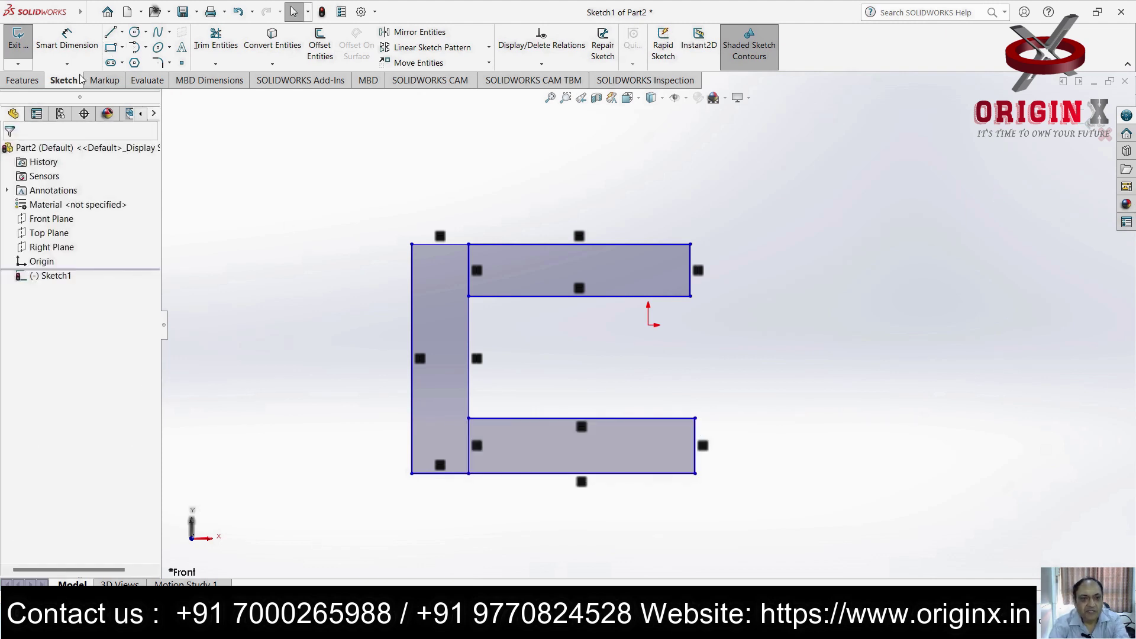
Trim away the inner edges shared by the vertical rectangle and the two arms with Power trim
click(216, 63)
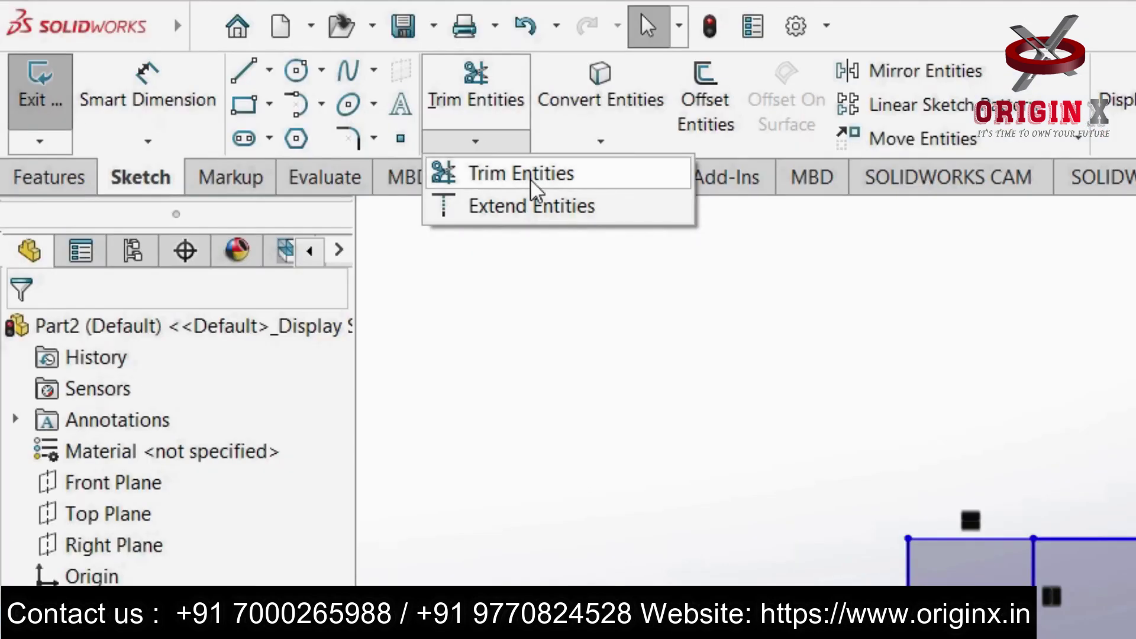
click(531, 180)
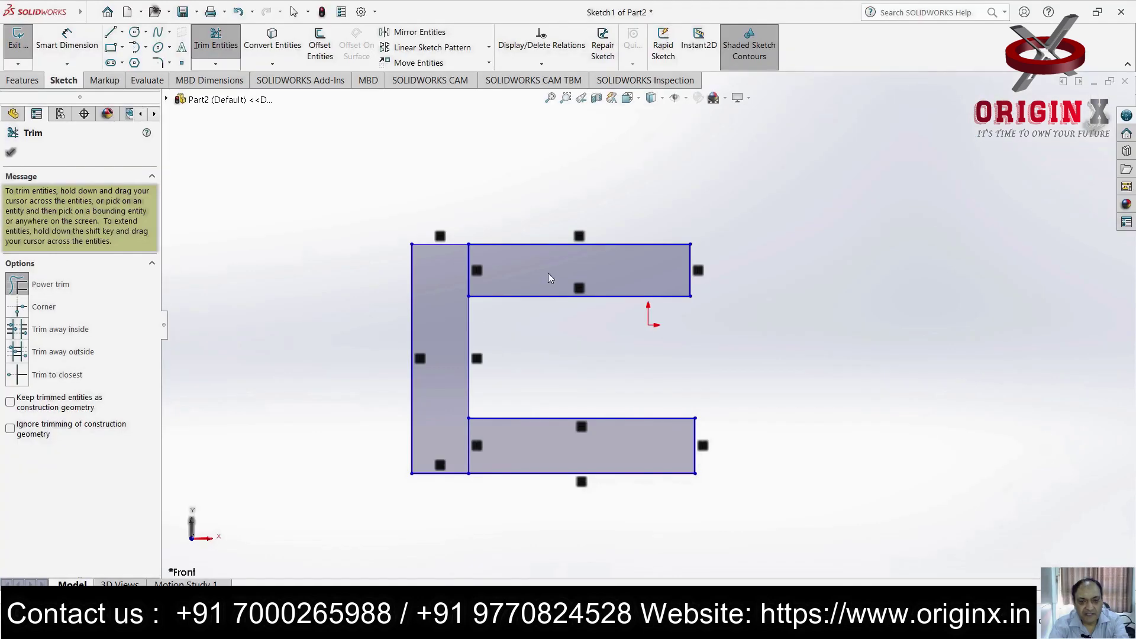
drag(518, 447, 444, 465)
click(67, 45)
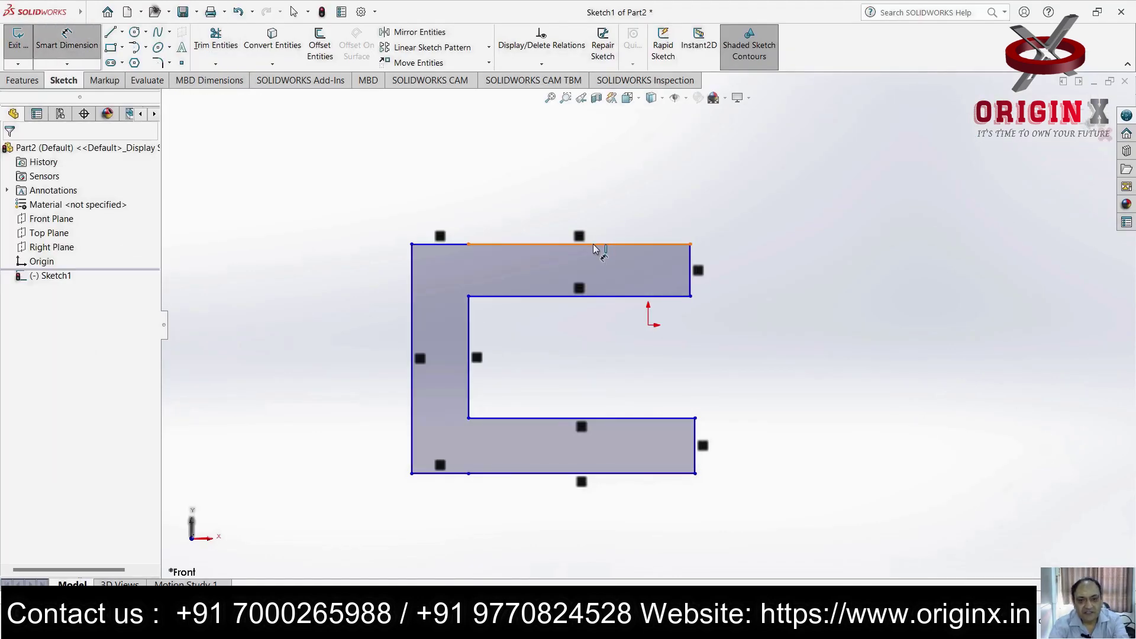
click(448, 245)
key(Escape)
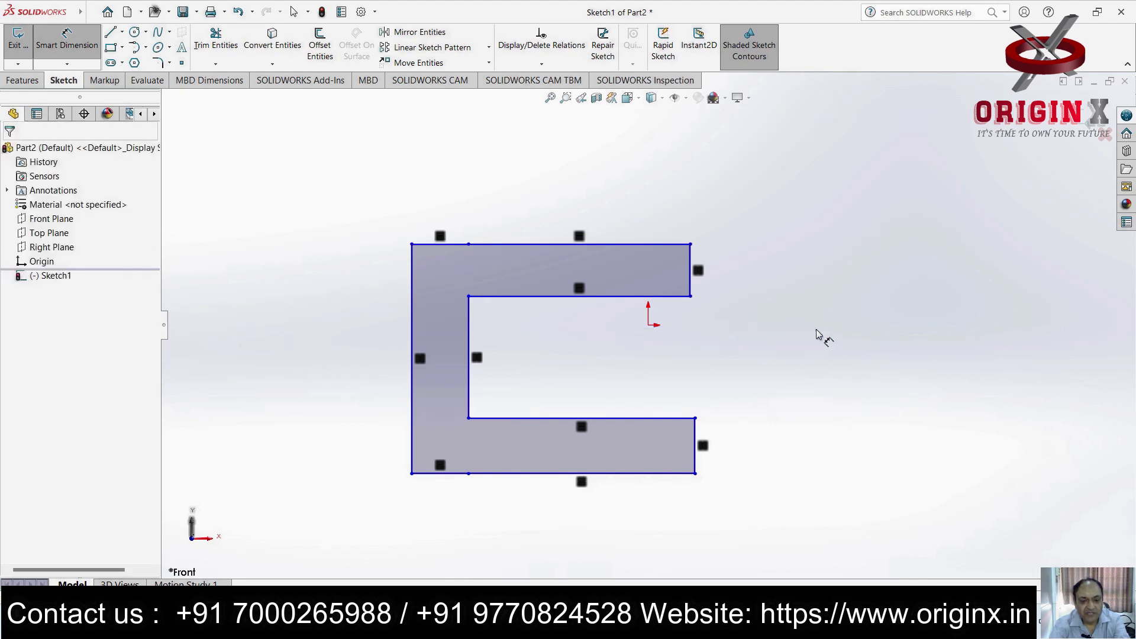
Use Power trim to turn the C profile's split top edge into one line across the full width
click(215, 38)
mouse_move(442, 206)
mouse_down()
mouse_move(435, 258)
mouse_move(412, 244)
mouse_up()
click(469, 247)
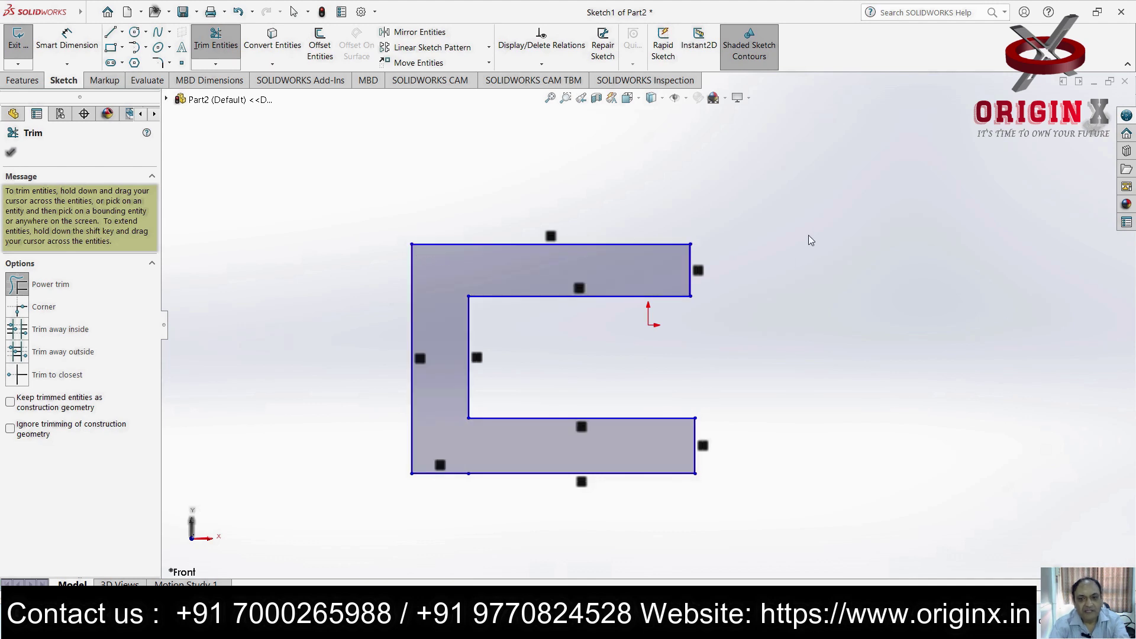
Dimension the C profile's top edge to 100 mm
click(64, 51)
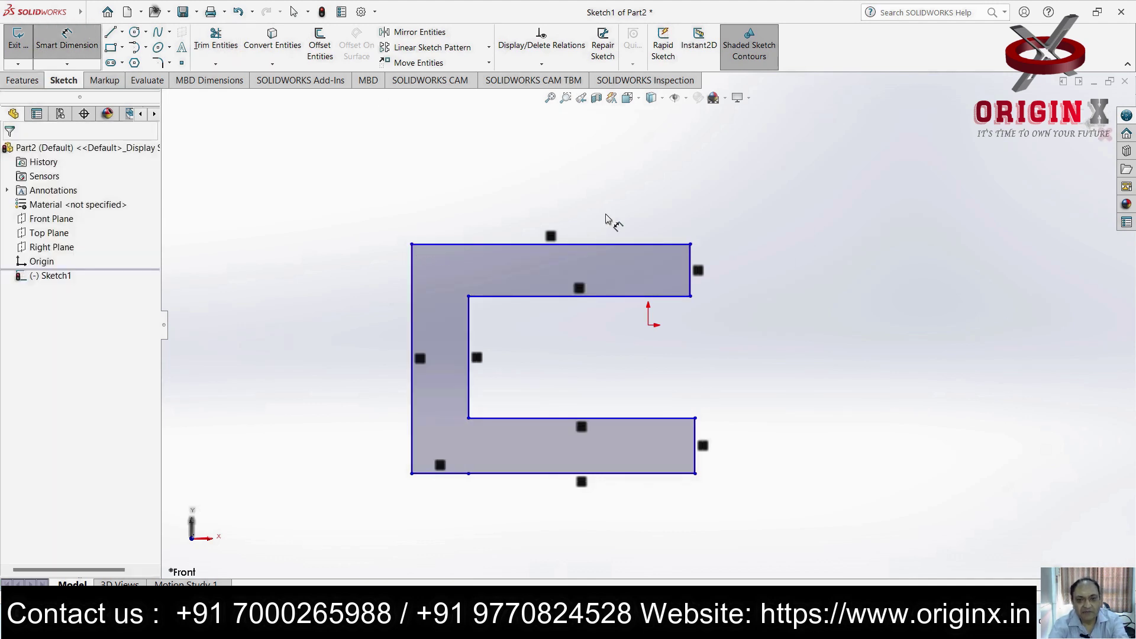
click(602, 250)
click(602, 201)
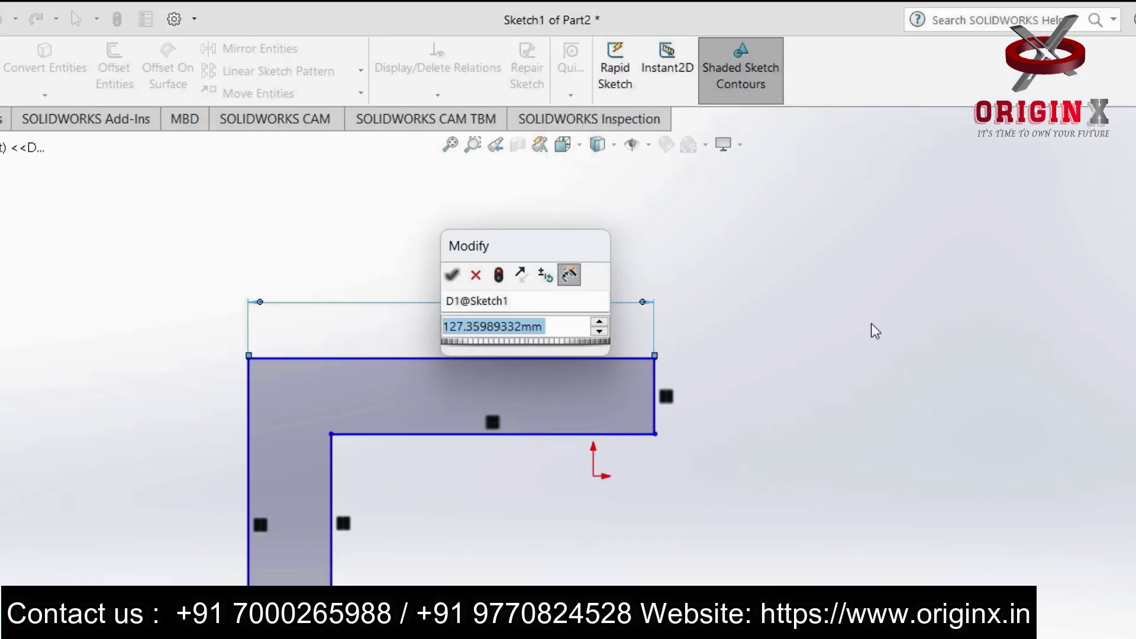
text(100)
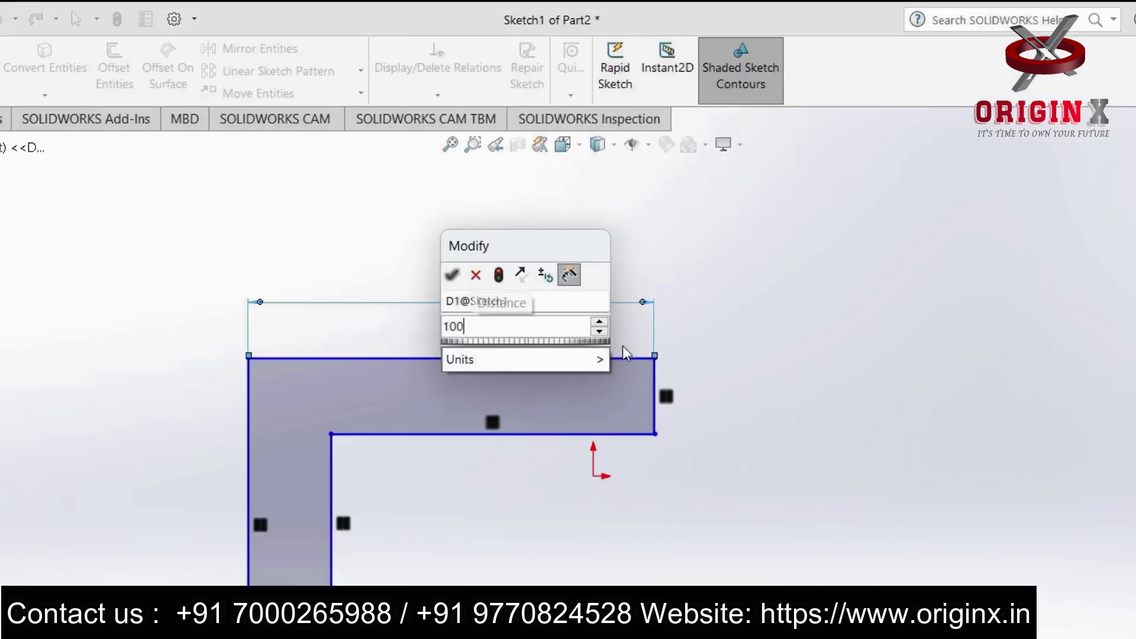
key(Return)
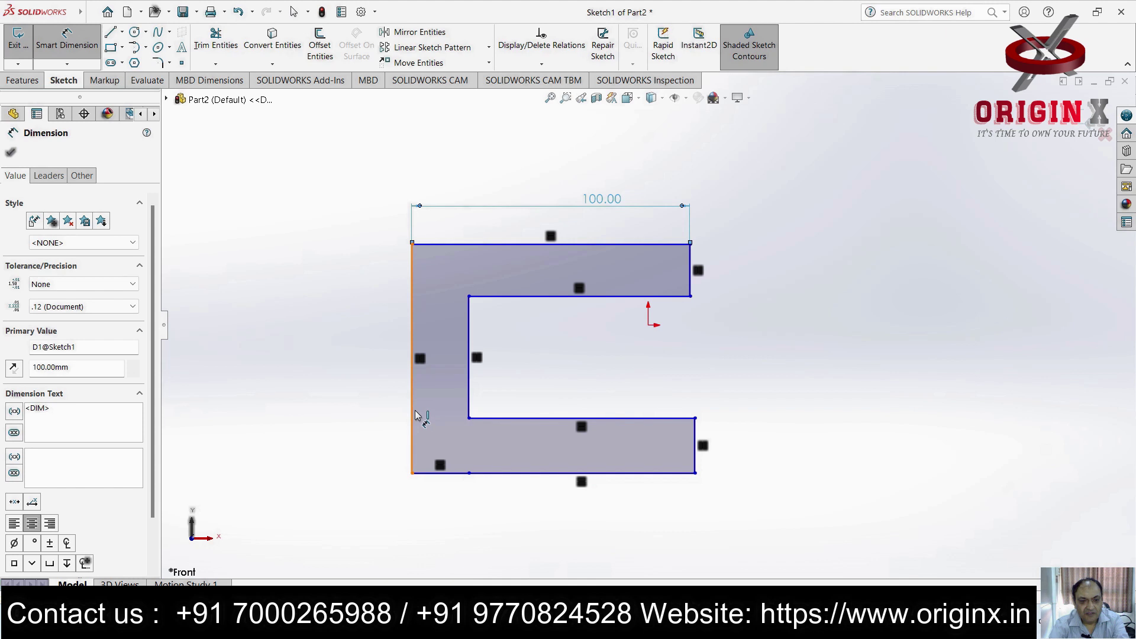
Dimension the full height of the C profile's outer vertical edge to 100 mm
click(414, 414)
click(373, 413)
text(100)
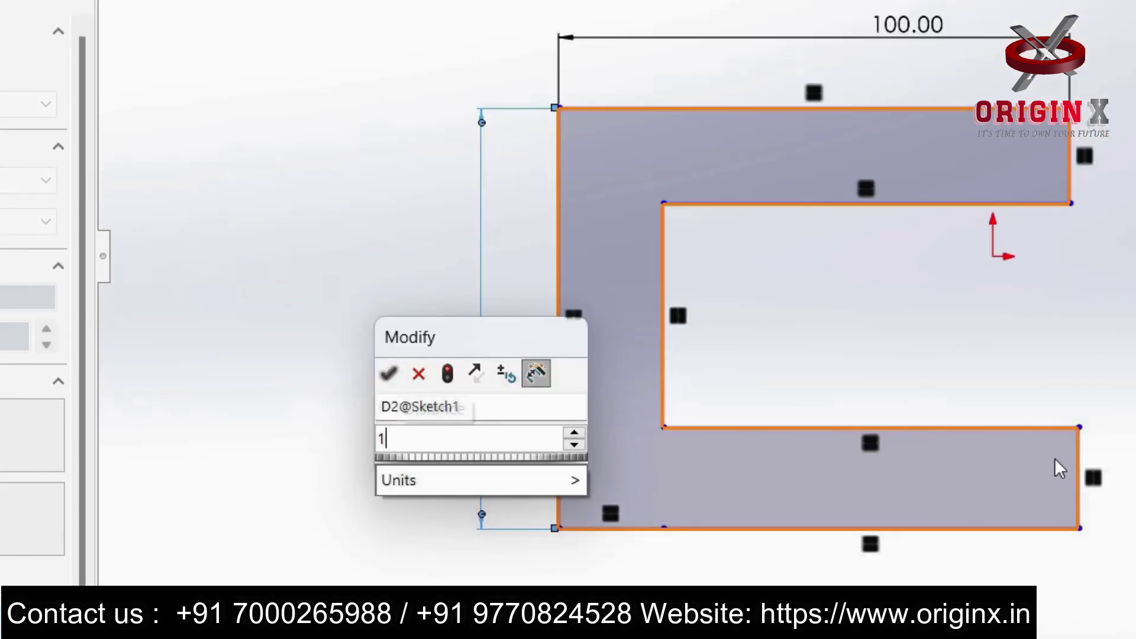
key(Return)
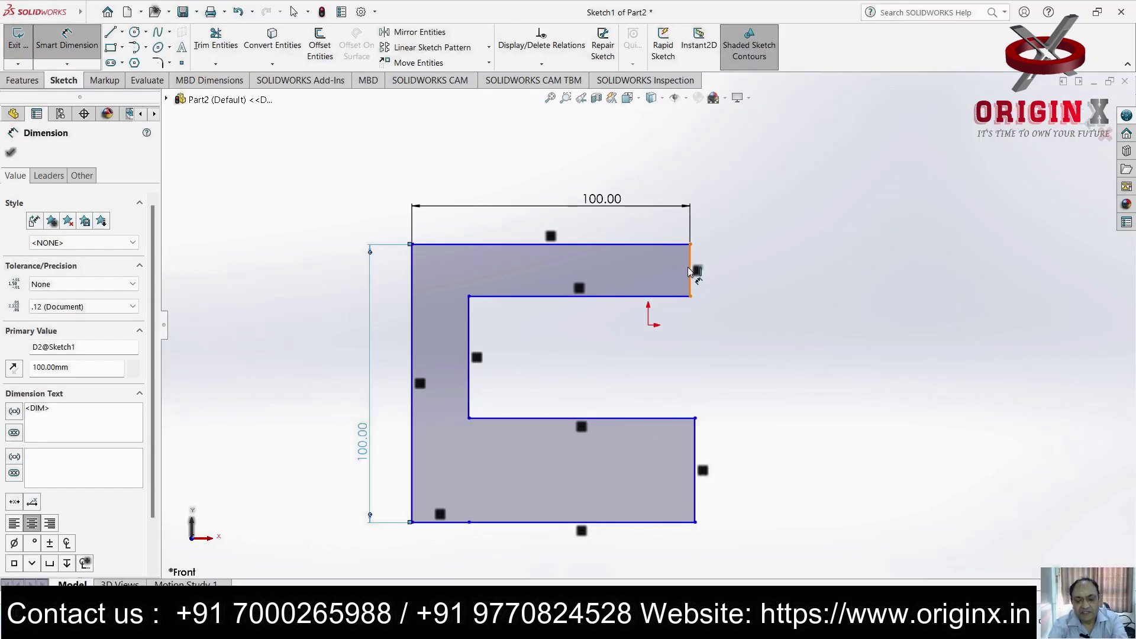
Dimension the end edge of the C profile's upper arm to 25 mm
click(1070, 155)
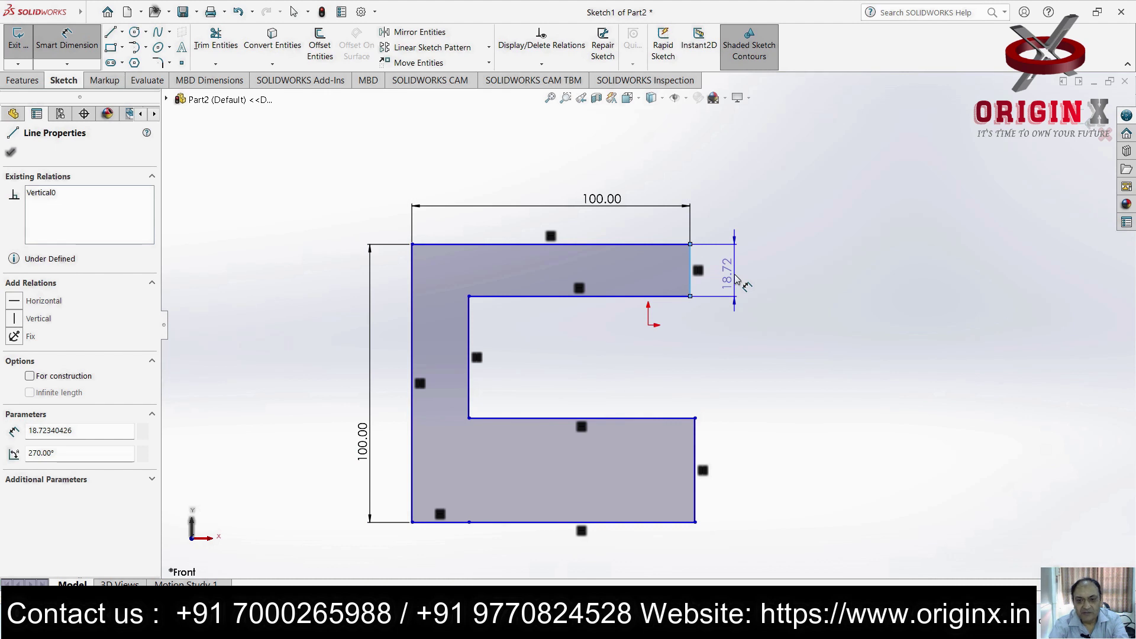
double_click(726, 273)
text(25)
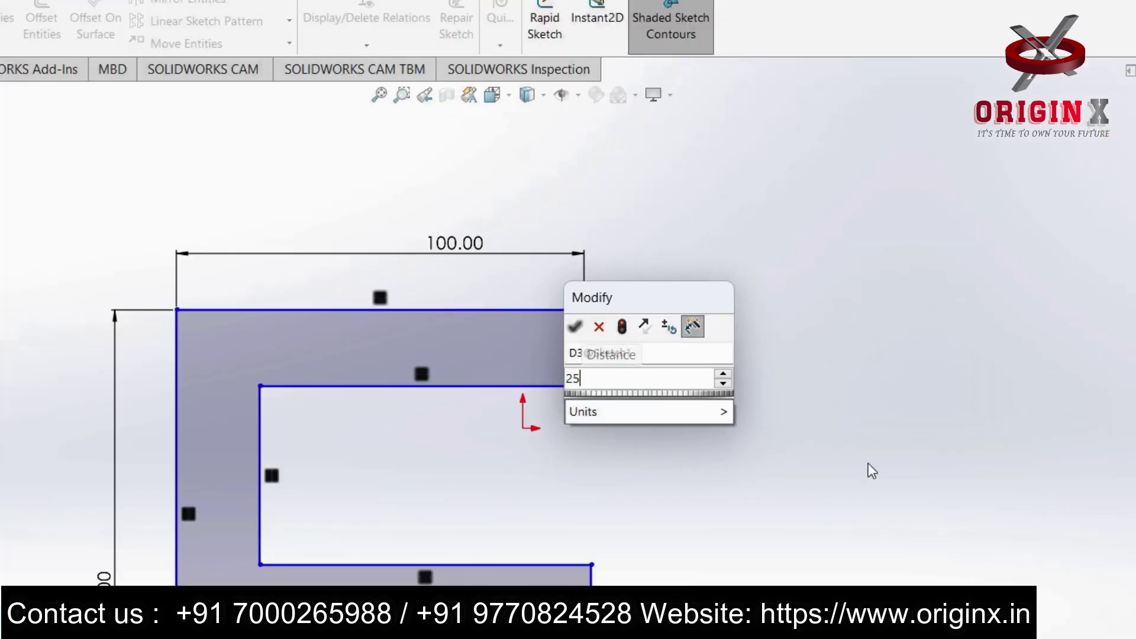
key(Return)
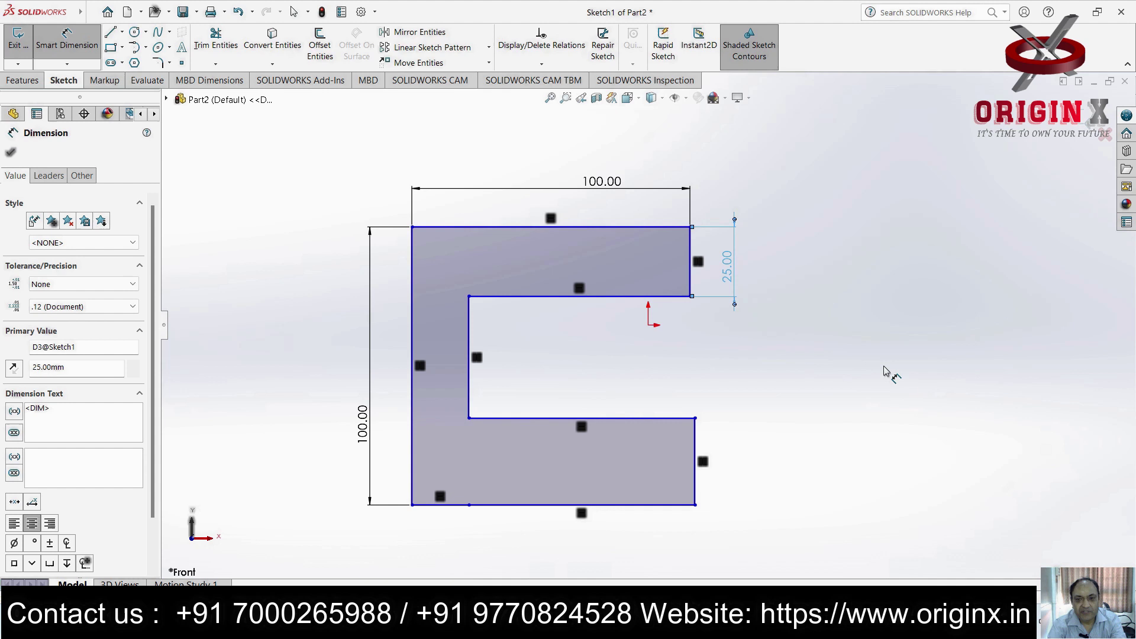
key(Escape)
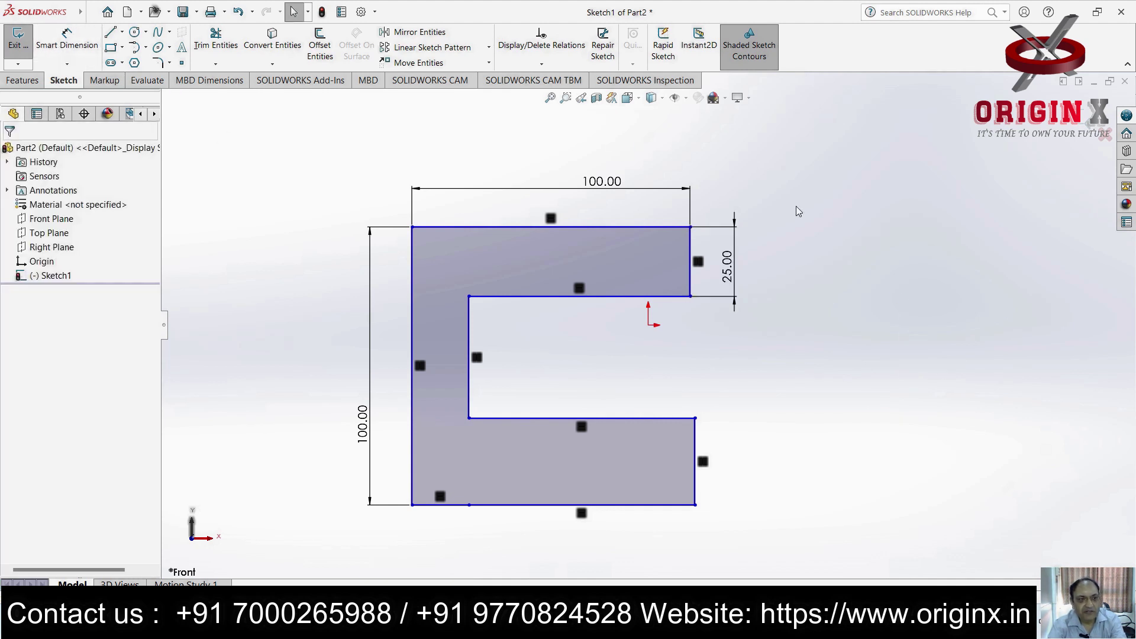
Add an Equal relation between the end edges of the C profile's upper and lower arms
click(691, 261)
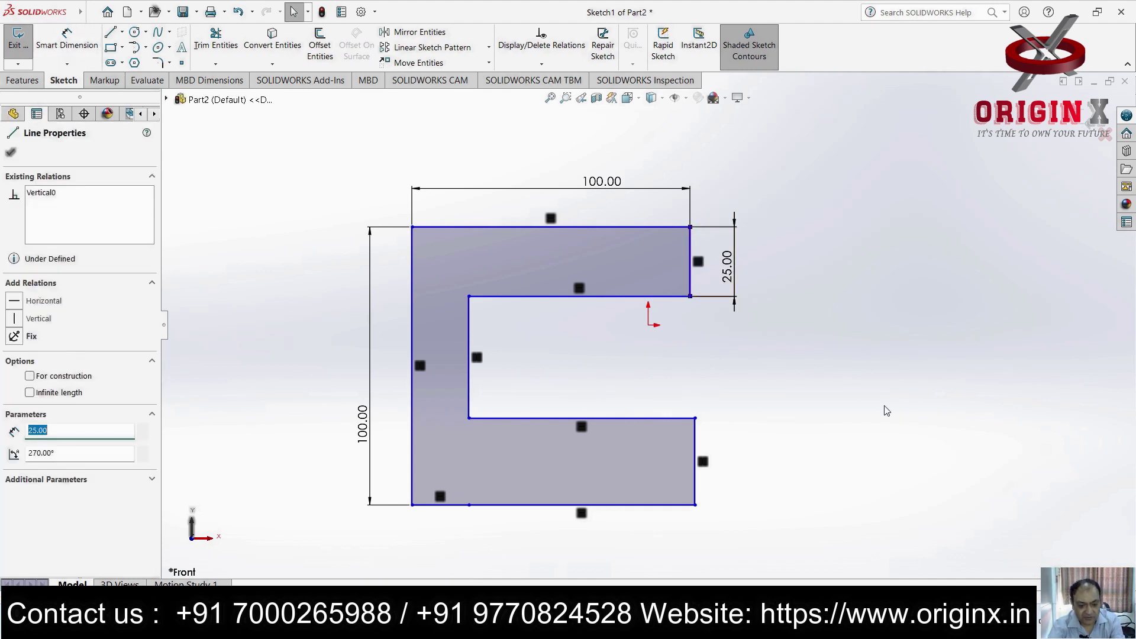
ctrl+click(696, 450)
click(16, 450)
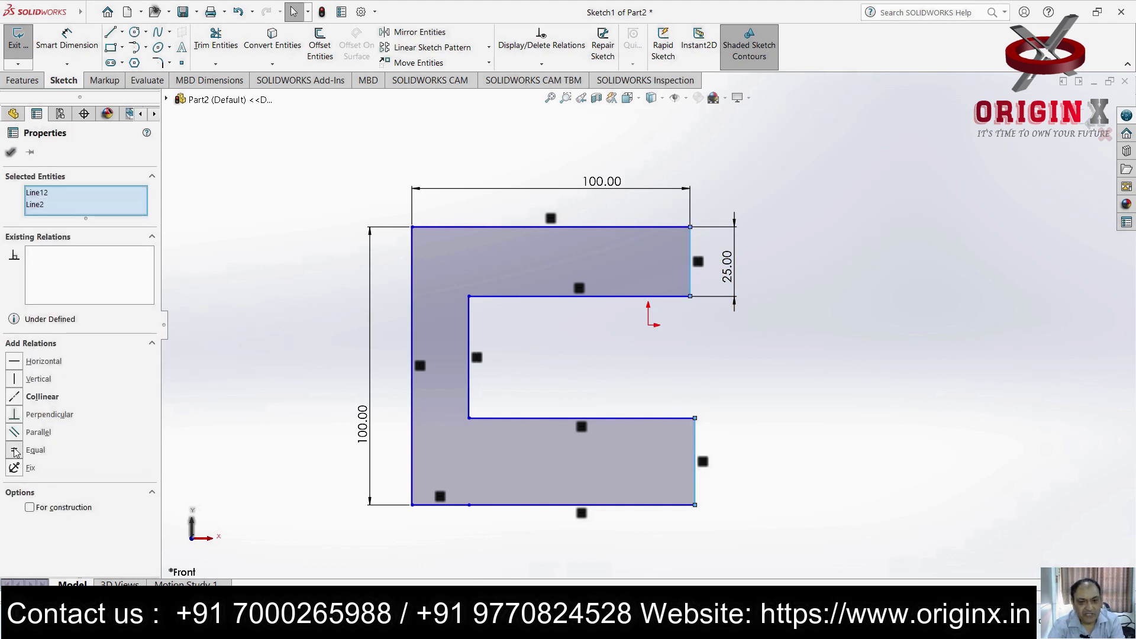
click(940, 446)
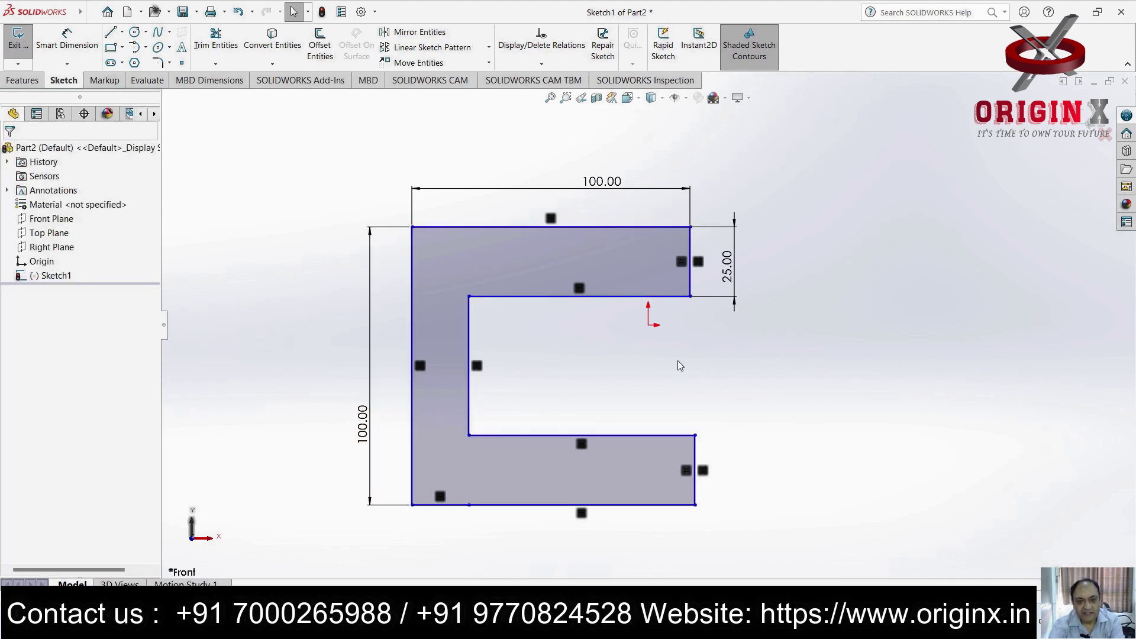
Dimension the thickness of the C profile's vertical web to 25 mm between its inner and outer edges
click(66, 38)
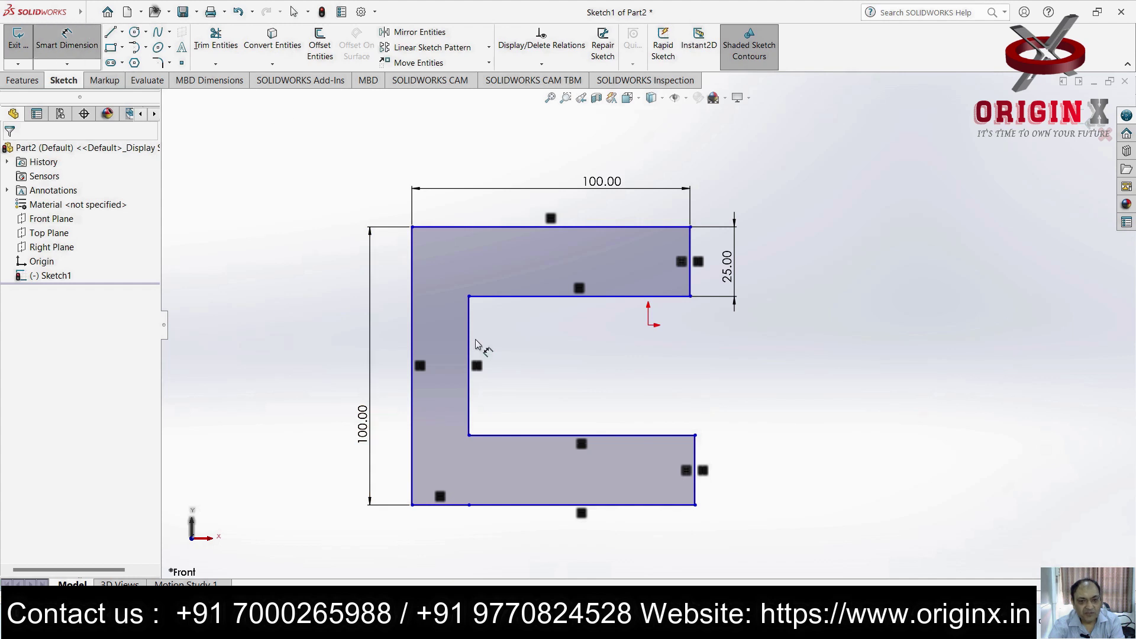
click(468, 349)
click(413, 358)
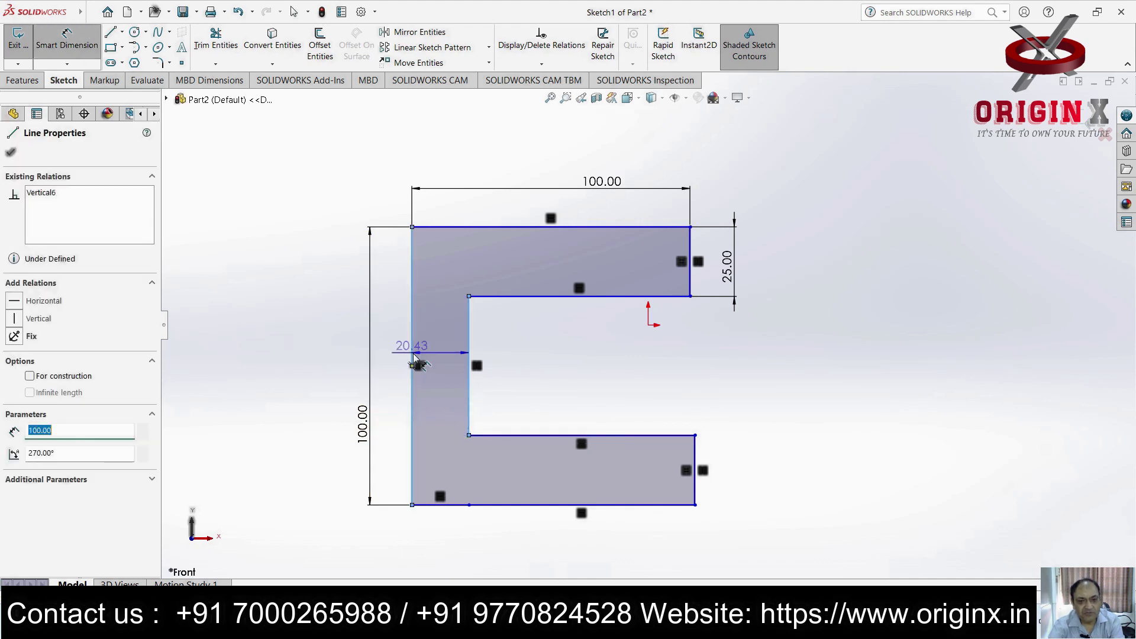
click(415, 355)
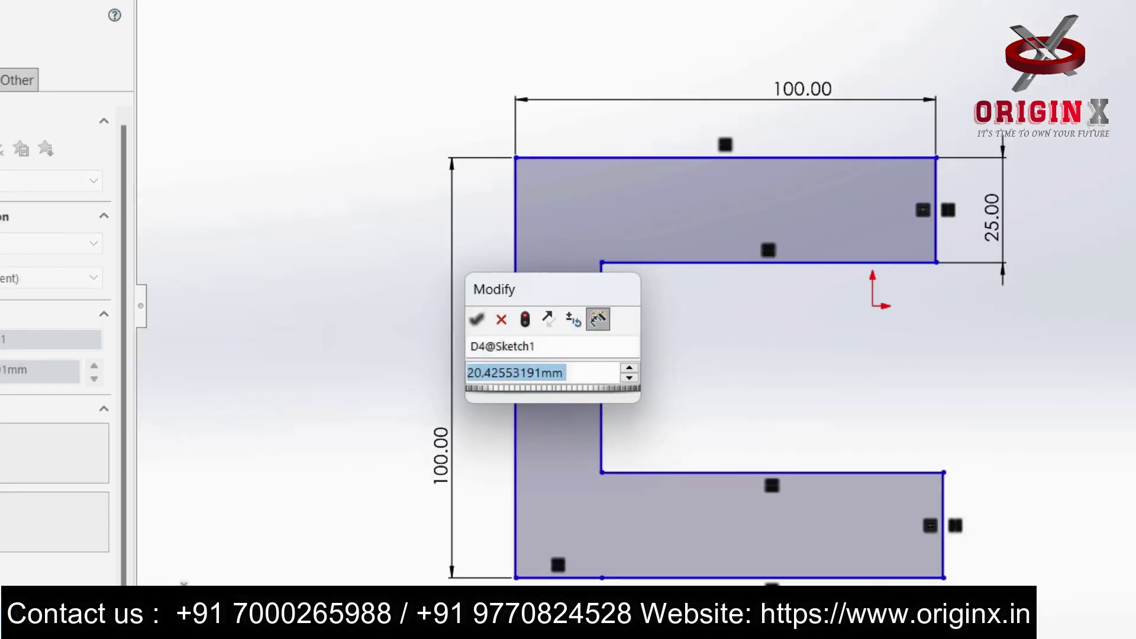
text(25)
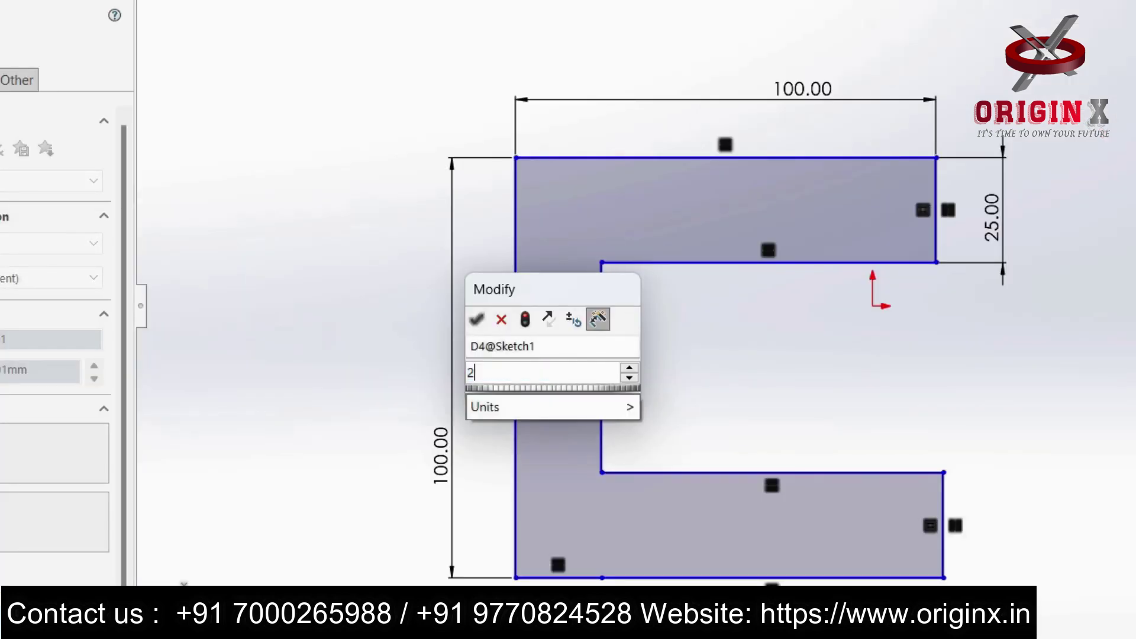
key(Return)
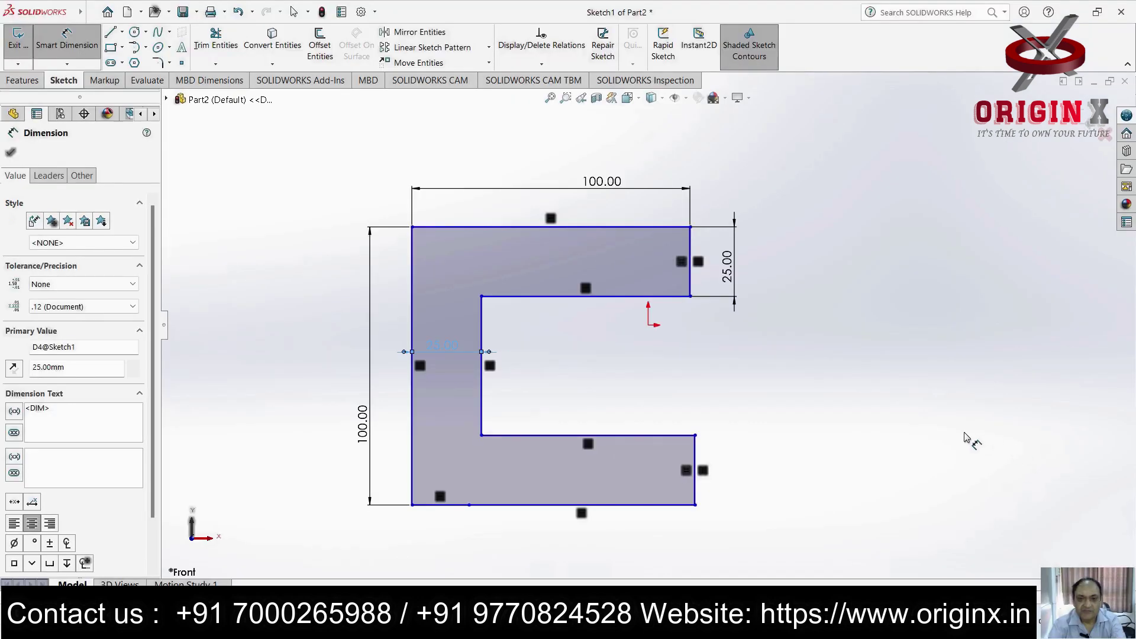
click(891, 438)
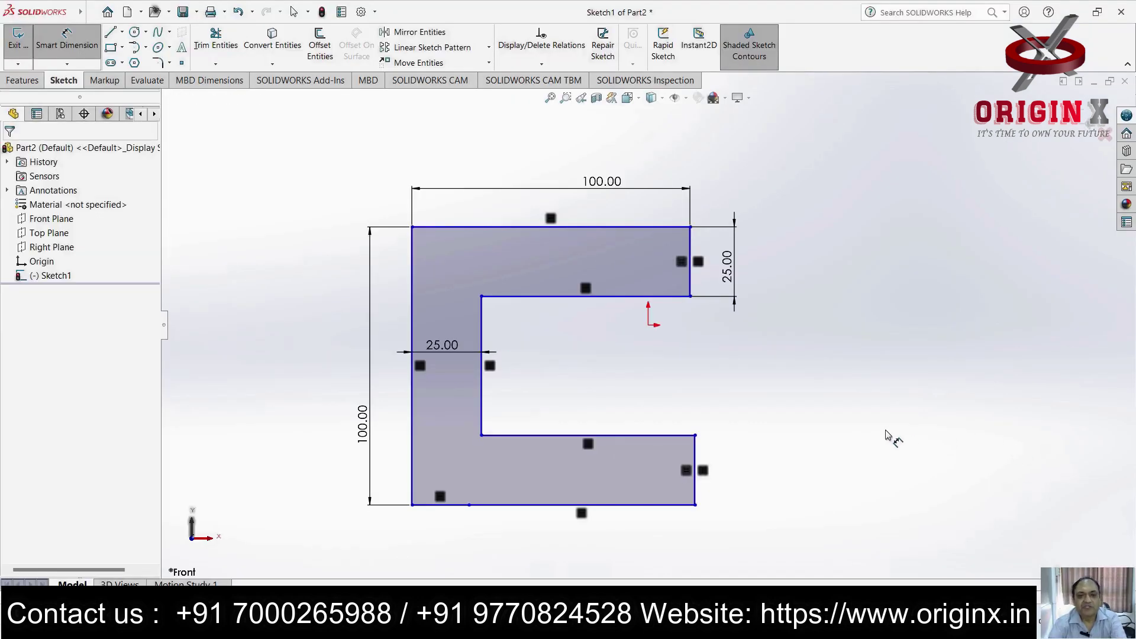
Extrude the C profile as a blind boss with a depth of 20 mm
click(22, 82)
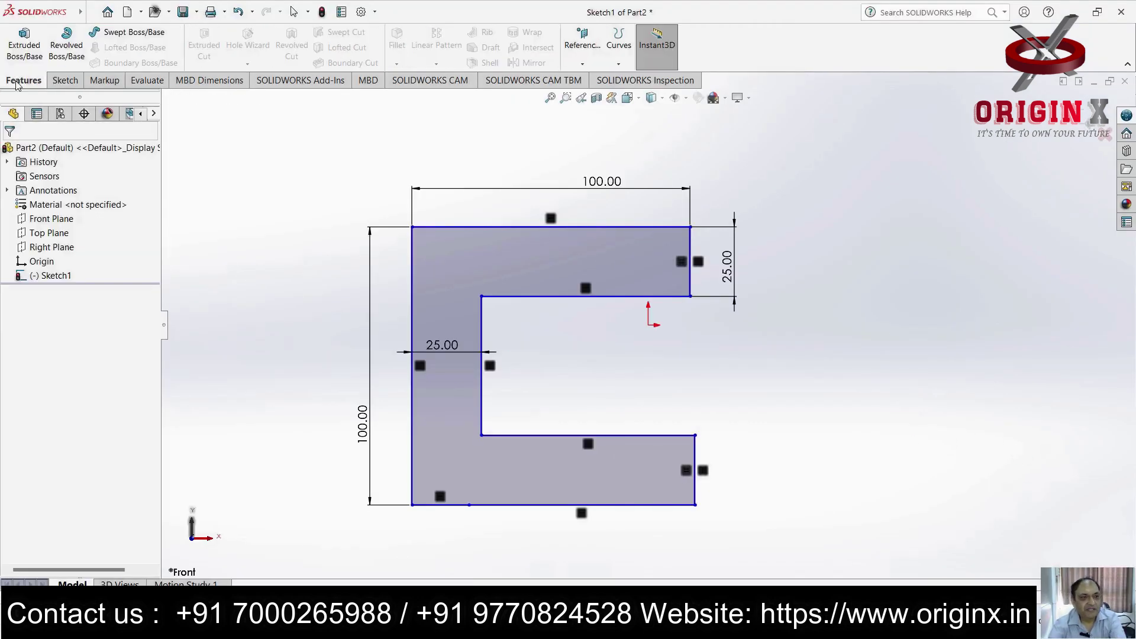
click(21, 57)
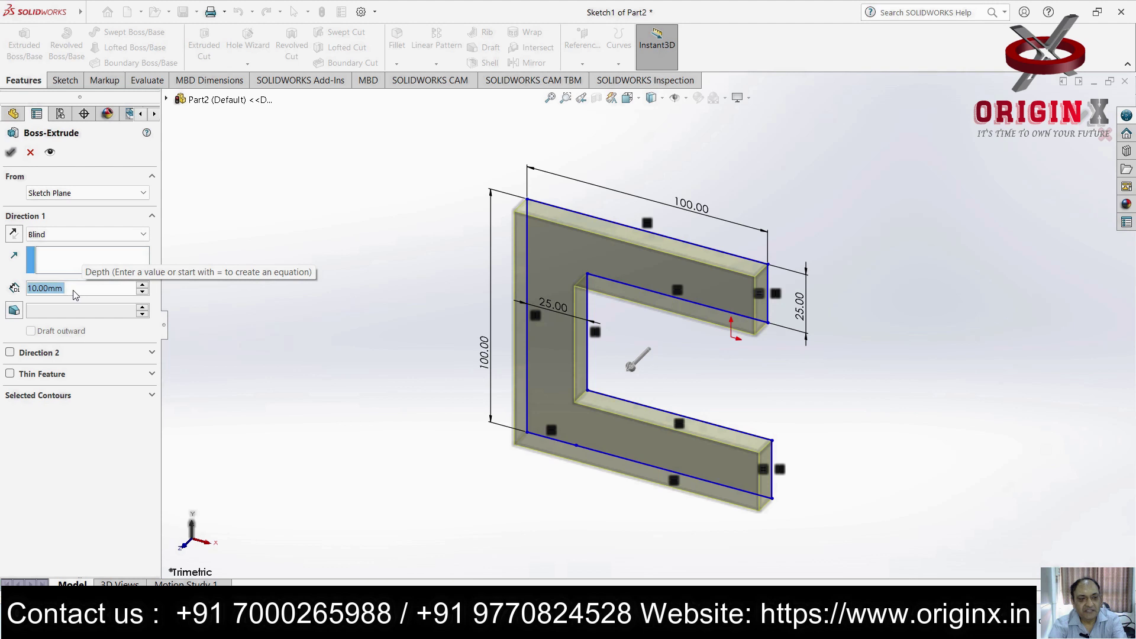
drag(62, 290, 39, 287)
text(20)
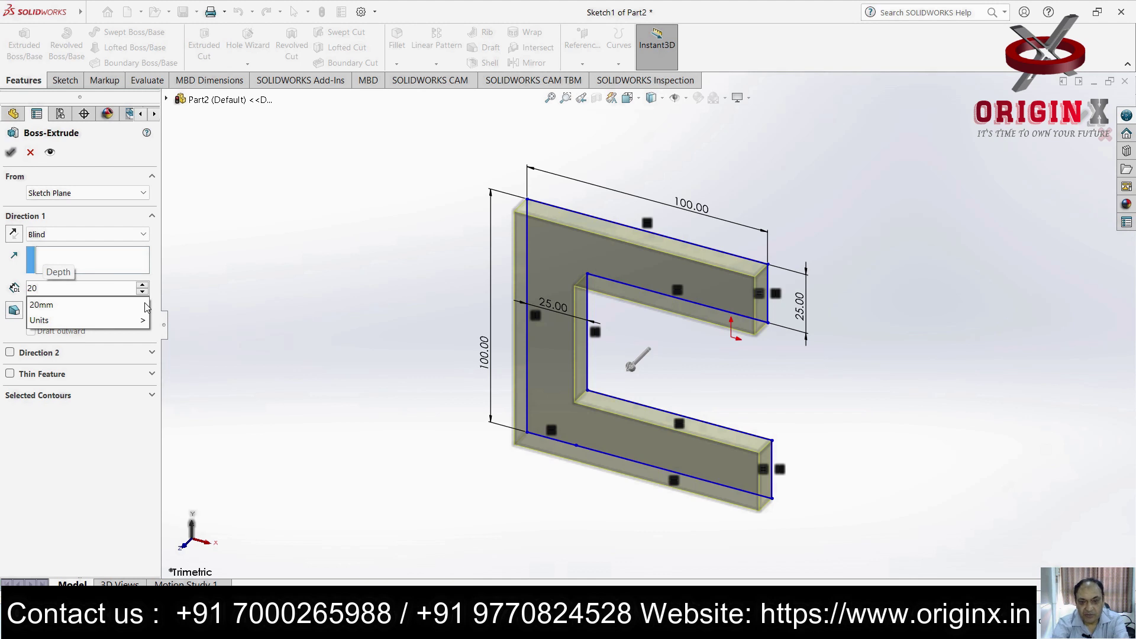
key(Return)
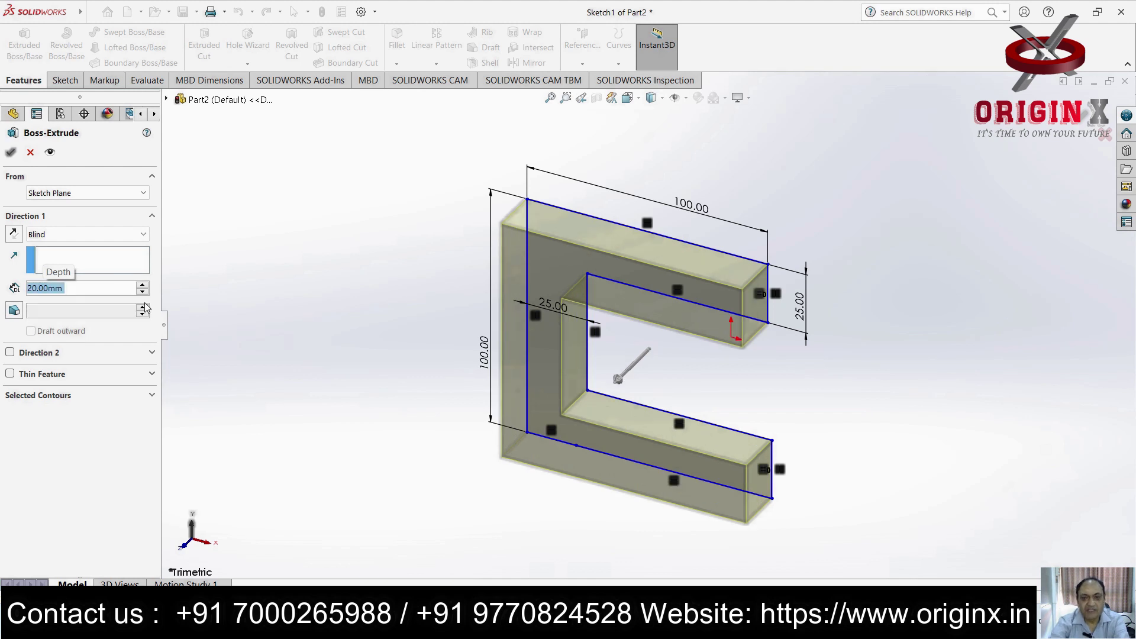
click(10, 152)
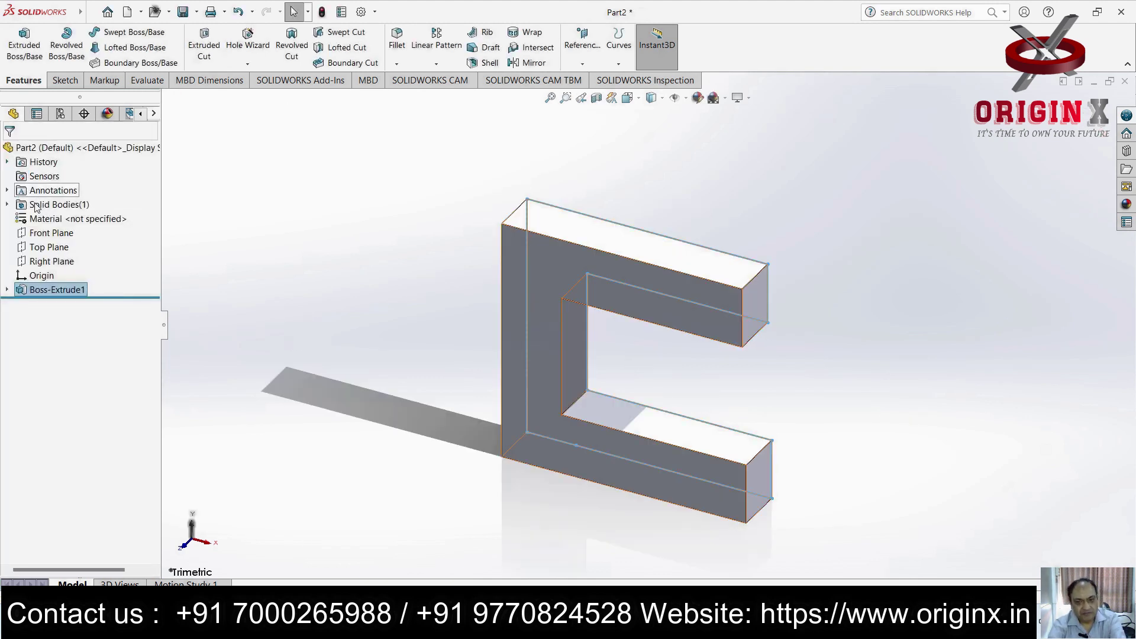
click(966, 310)
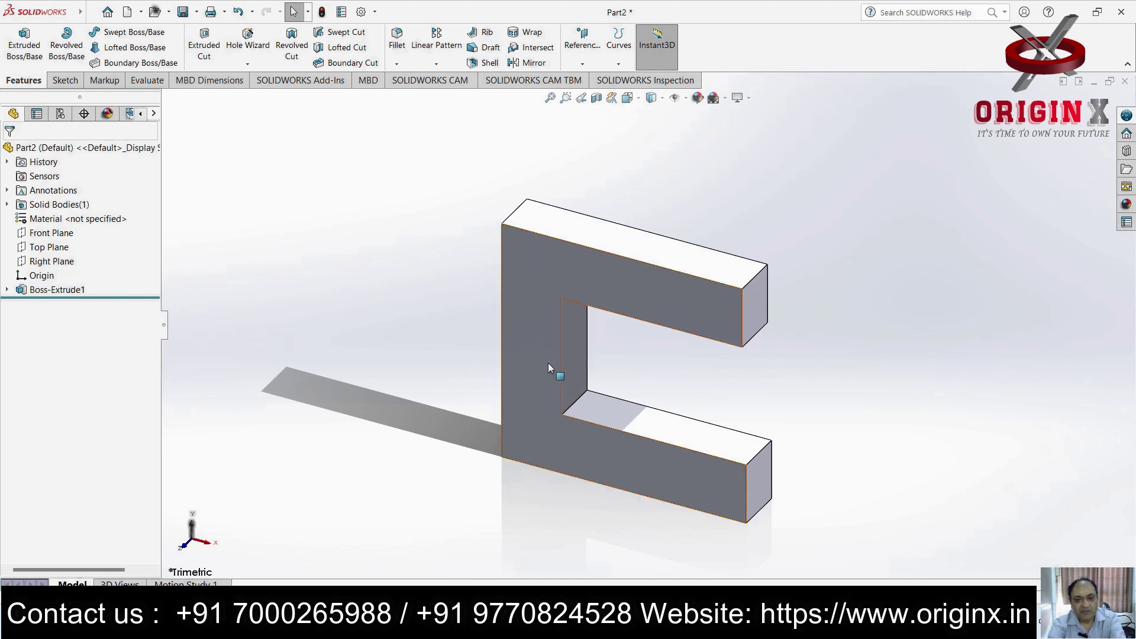
Create a new part document
middle_drag(815, 483, 853, 441)
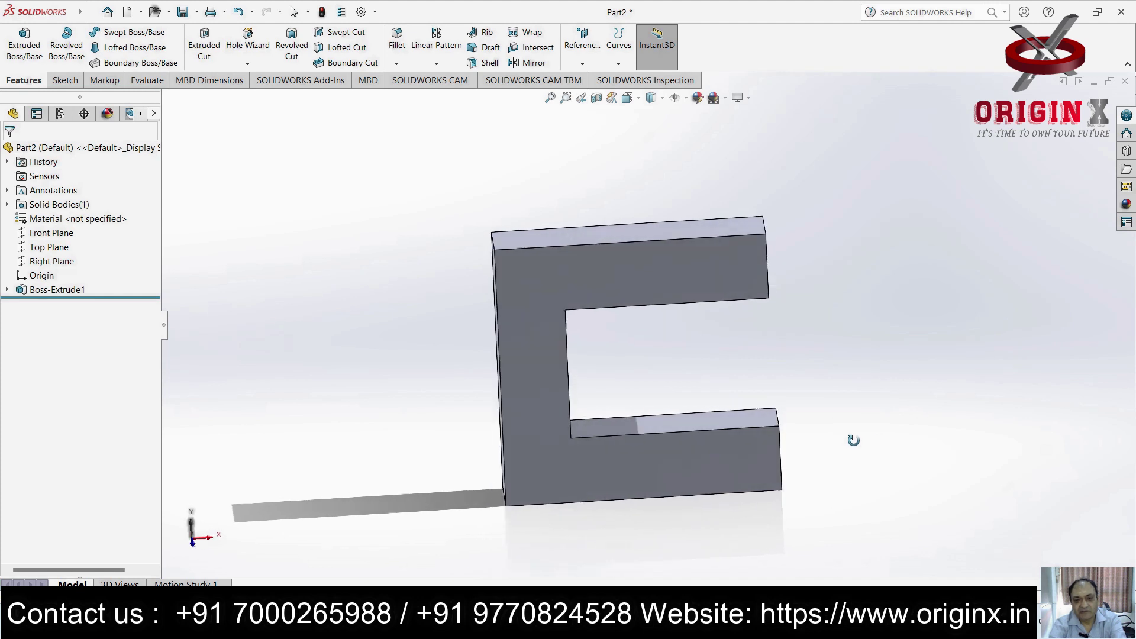
click(92, 13)
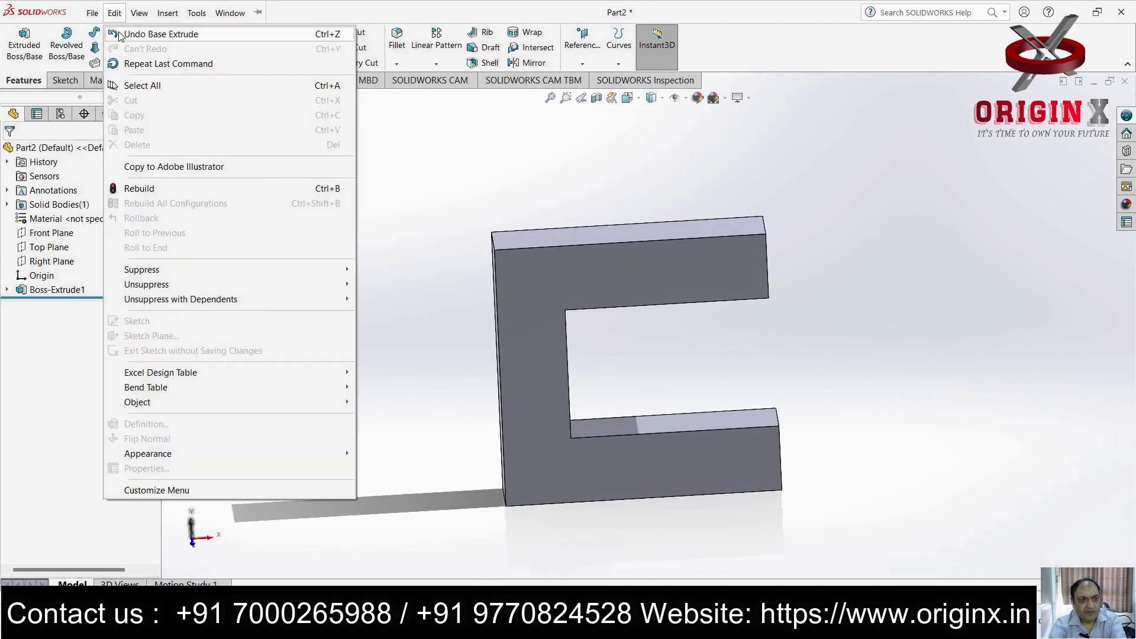
click(115, 34)
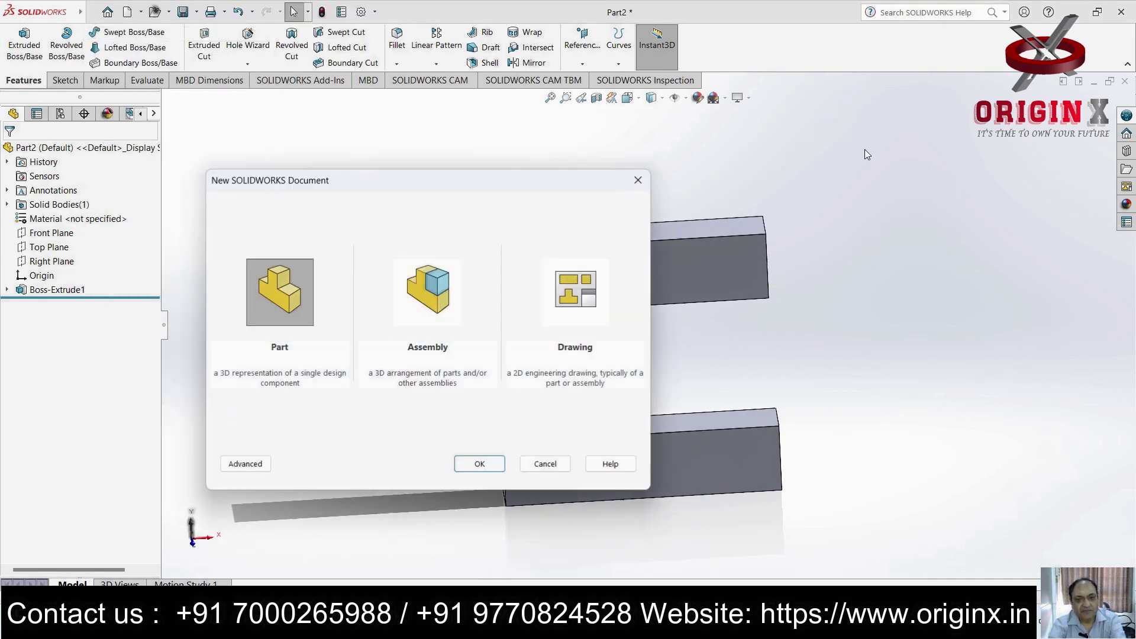
click(475, 456)
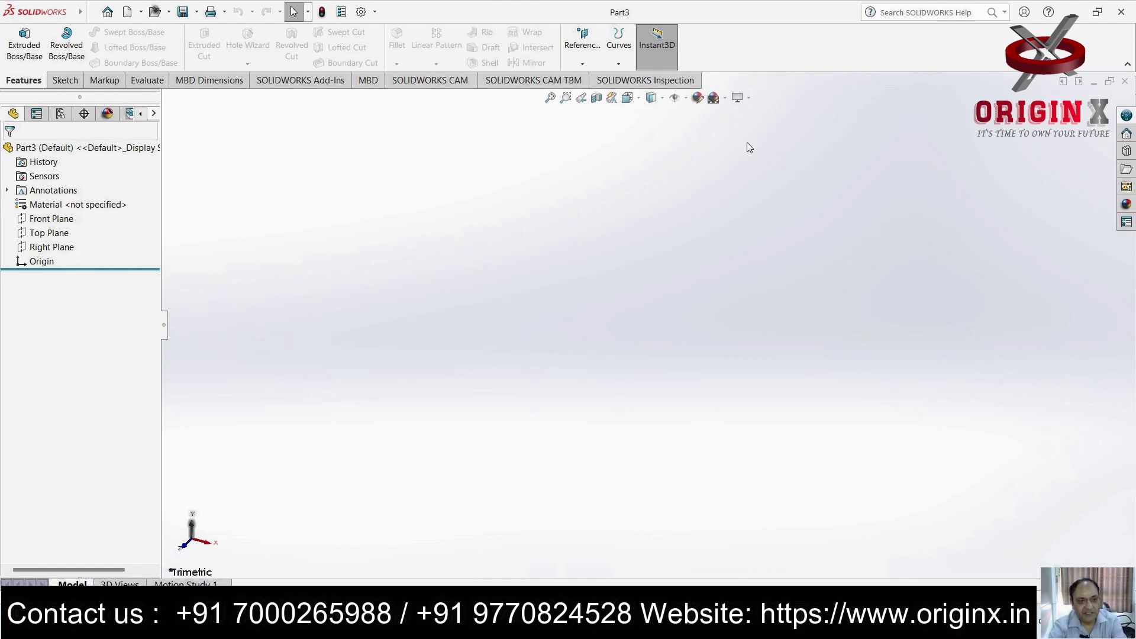
Sketch a corner rectangle about 154 by 20 mm around the origin on the Front Plane
click(59, 222)
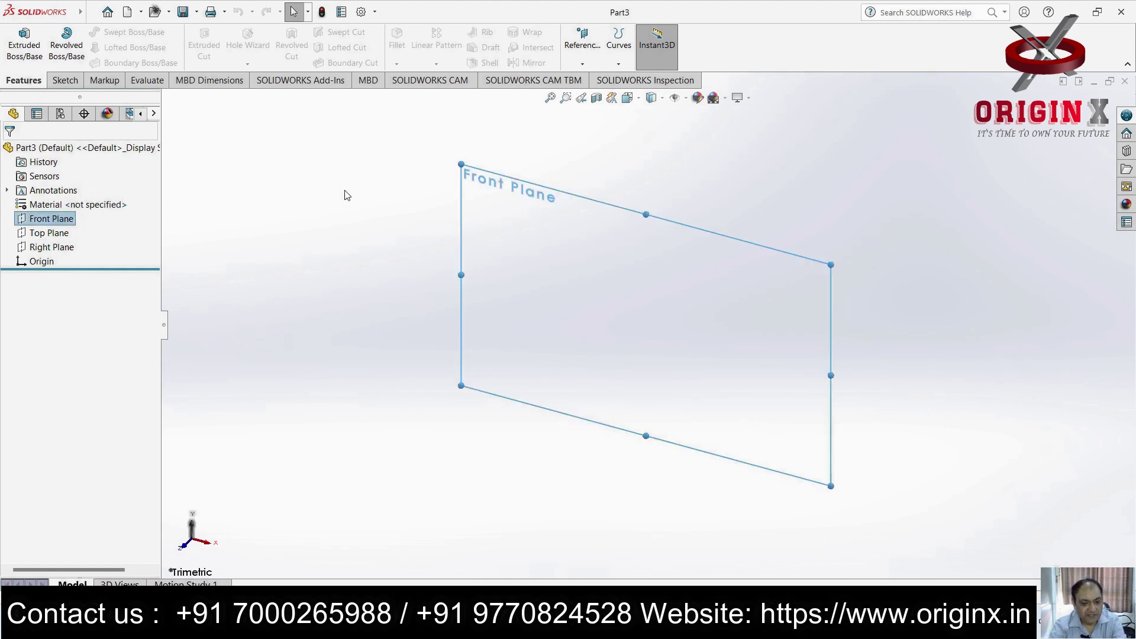
key(ctrl+8)
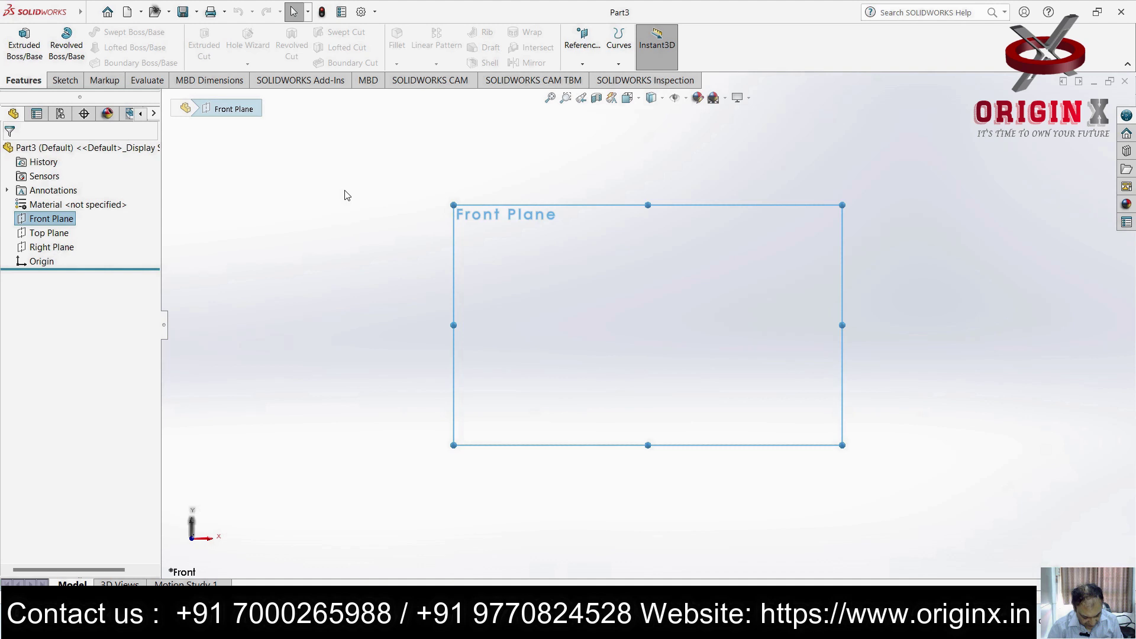
click(68, 82)
click(110, 49)
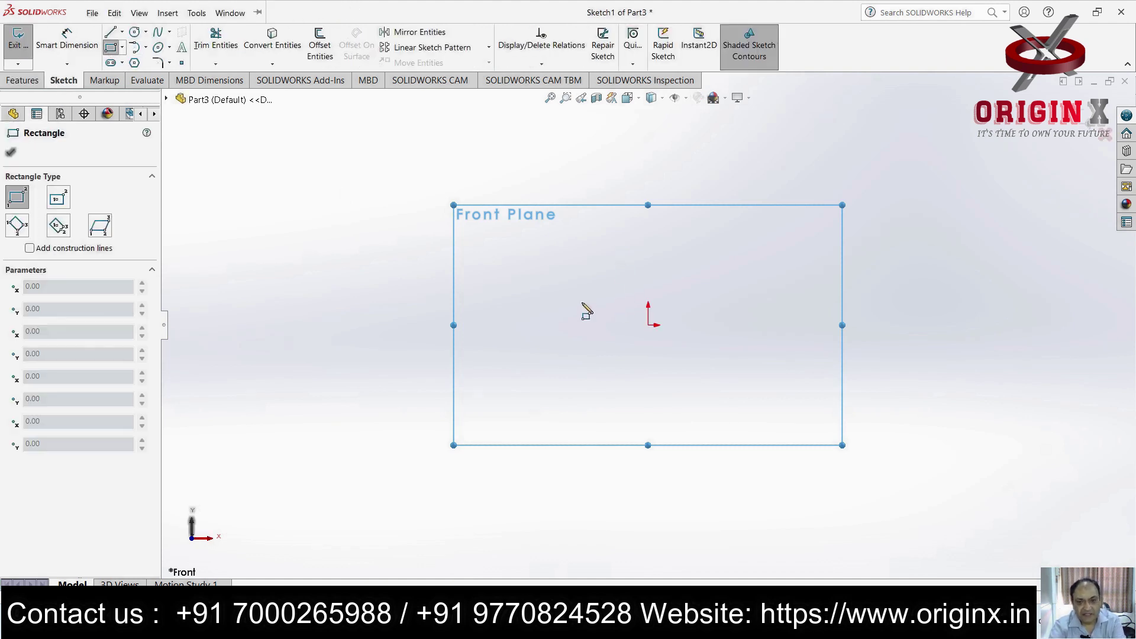
click(509, 303)
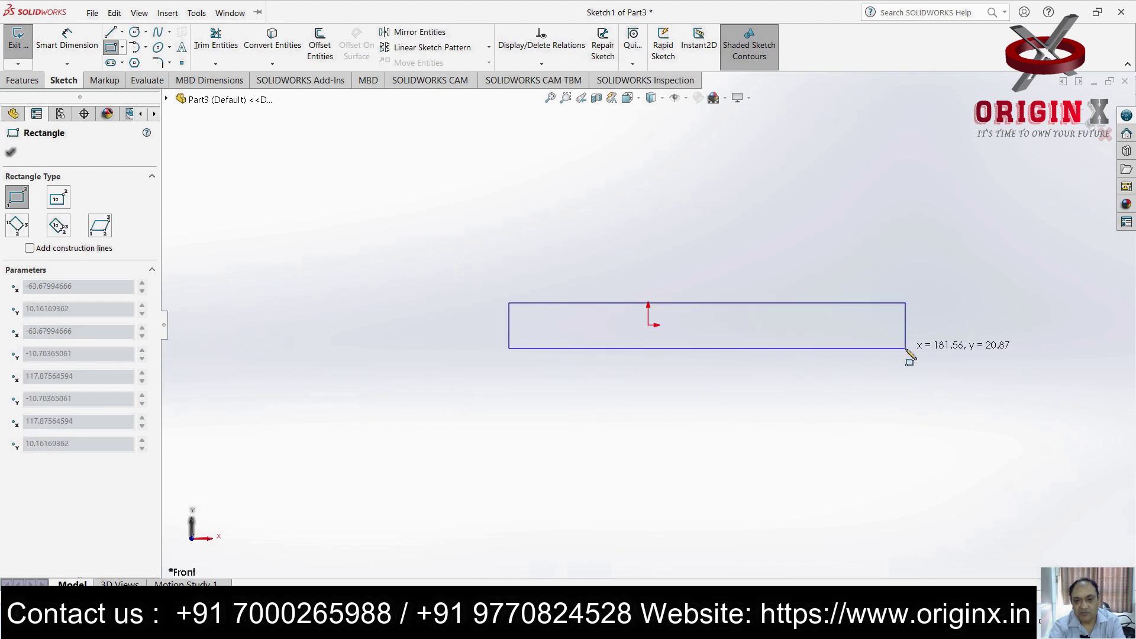
click(846, 348)
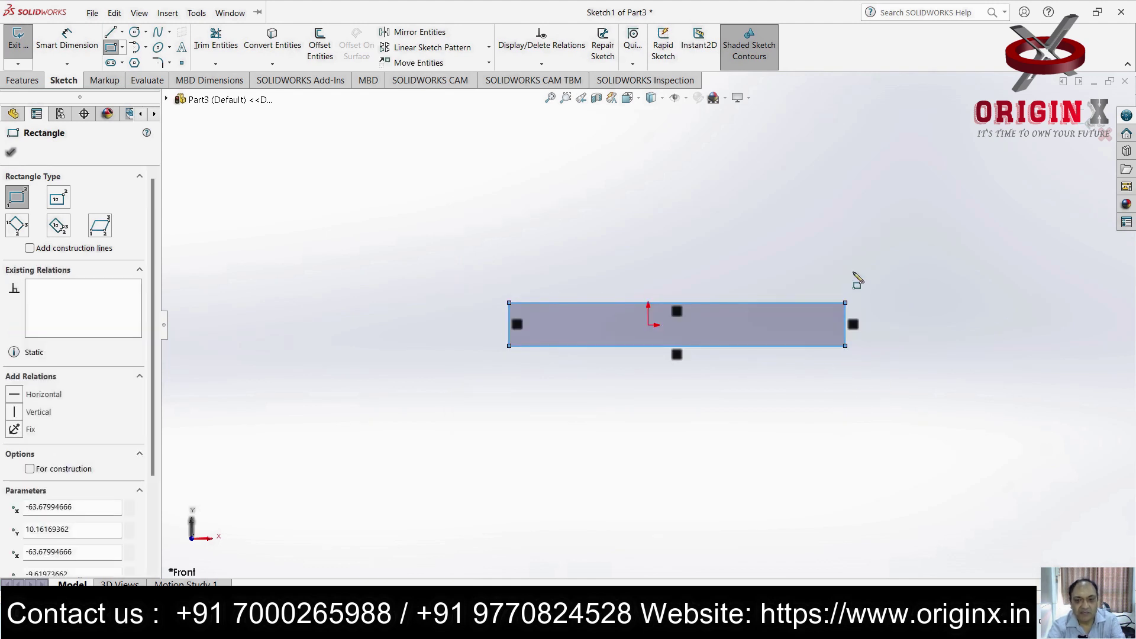
key(Escape)
Dimension the rectangle's top edge to 90 mm
click(67, 42)
click(757, 303)
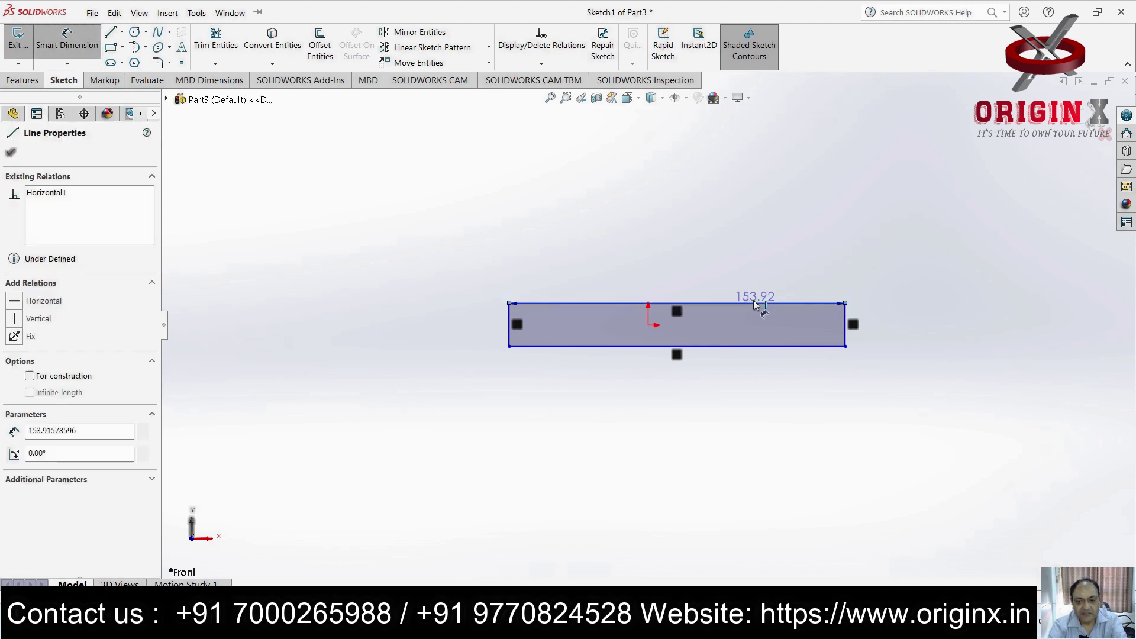
click(747, 268)
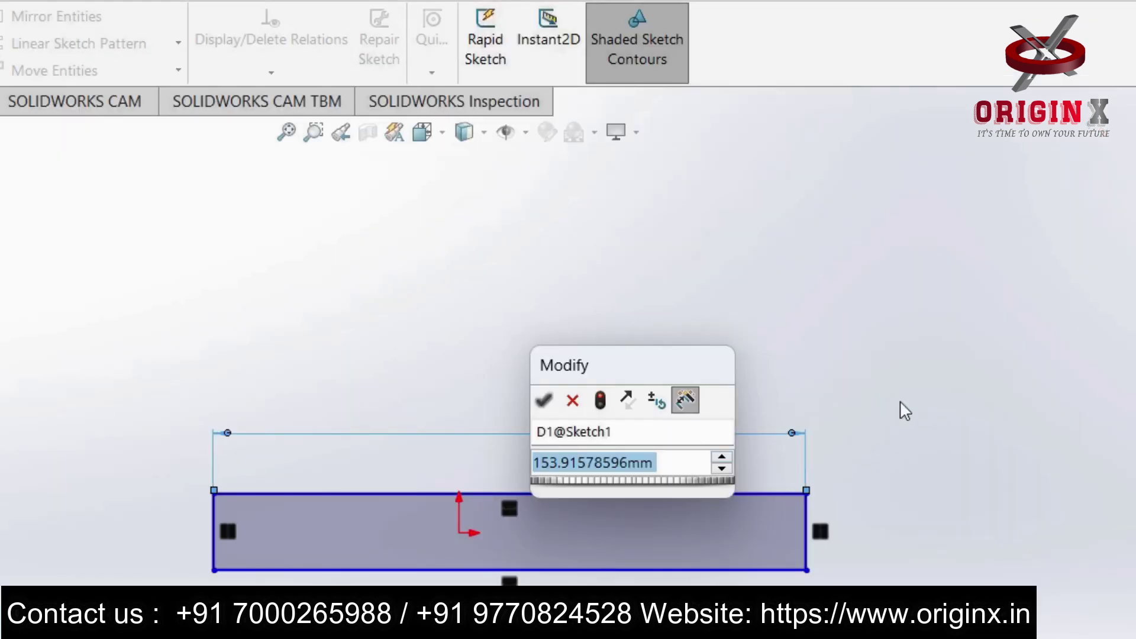
text(90)
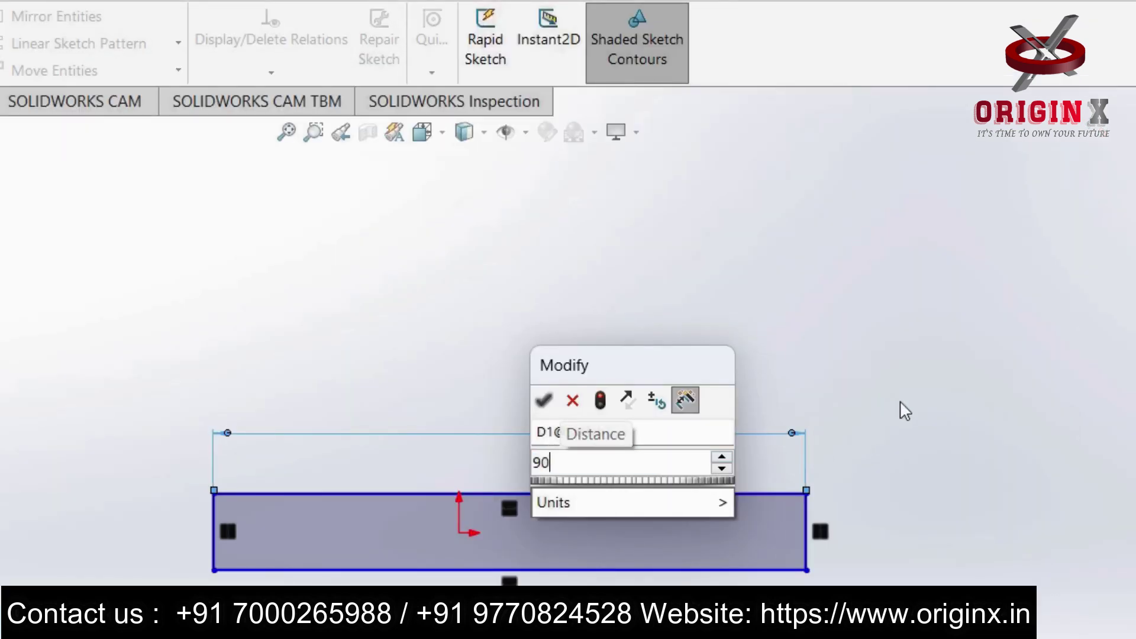
key(Return)
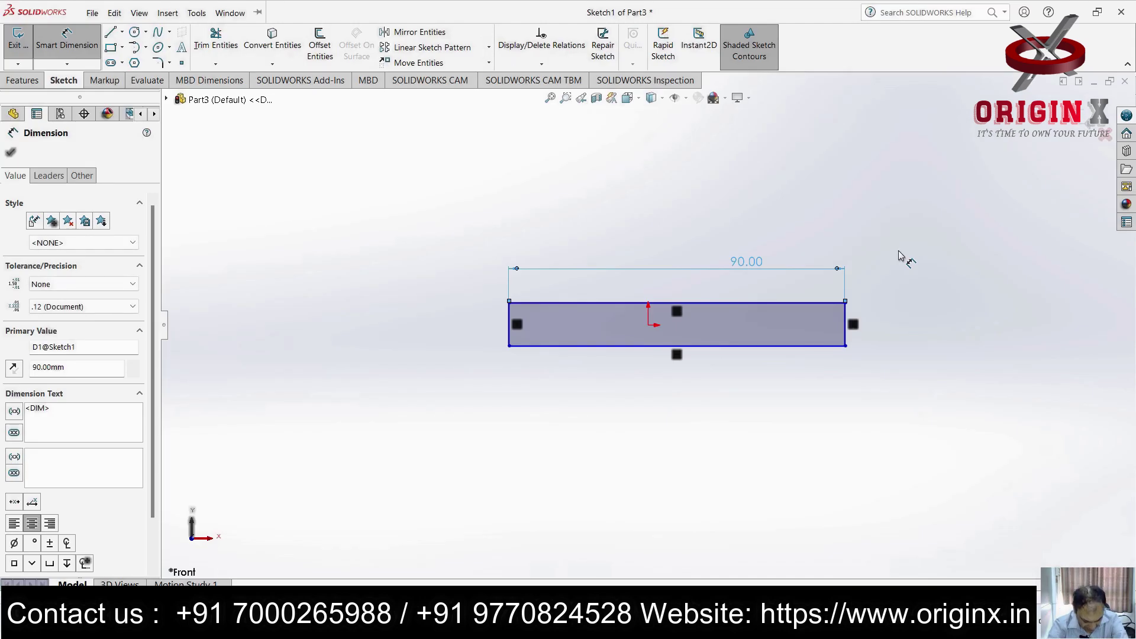
Dimension the 90 mm wide rectangle's right edge to a height of 20 mm
click(845, 323)
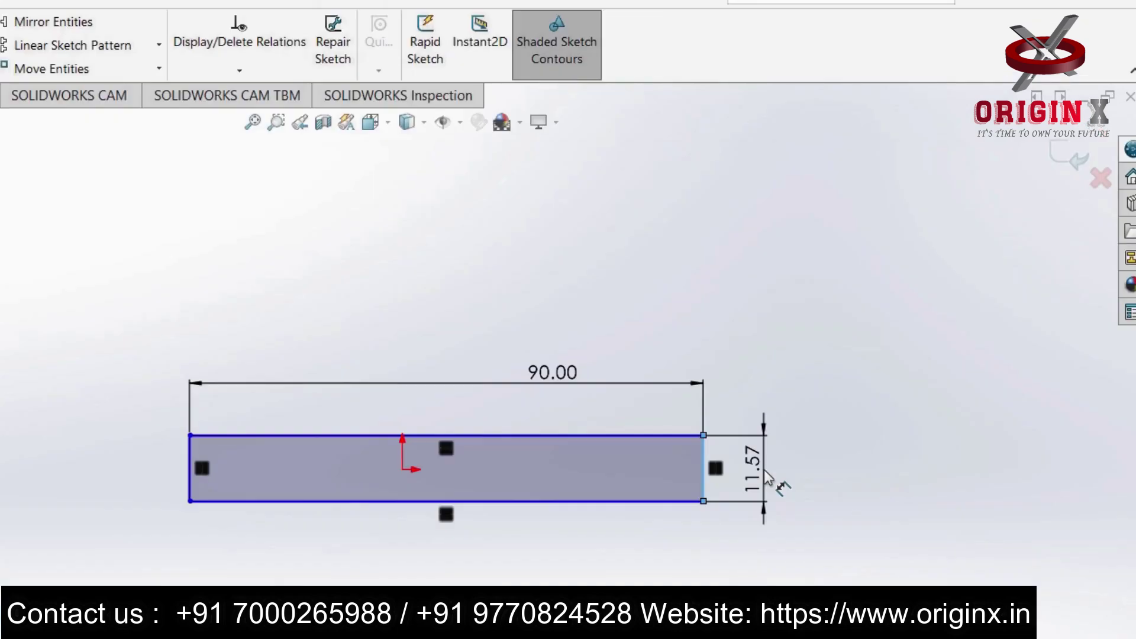
click(870, 322)
text(20)
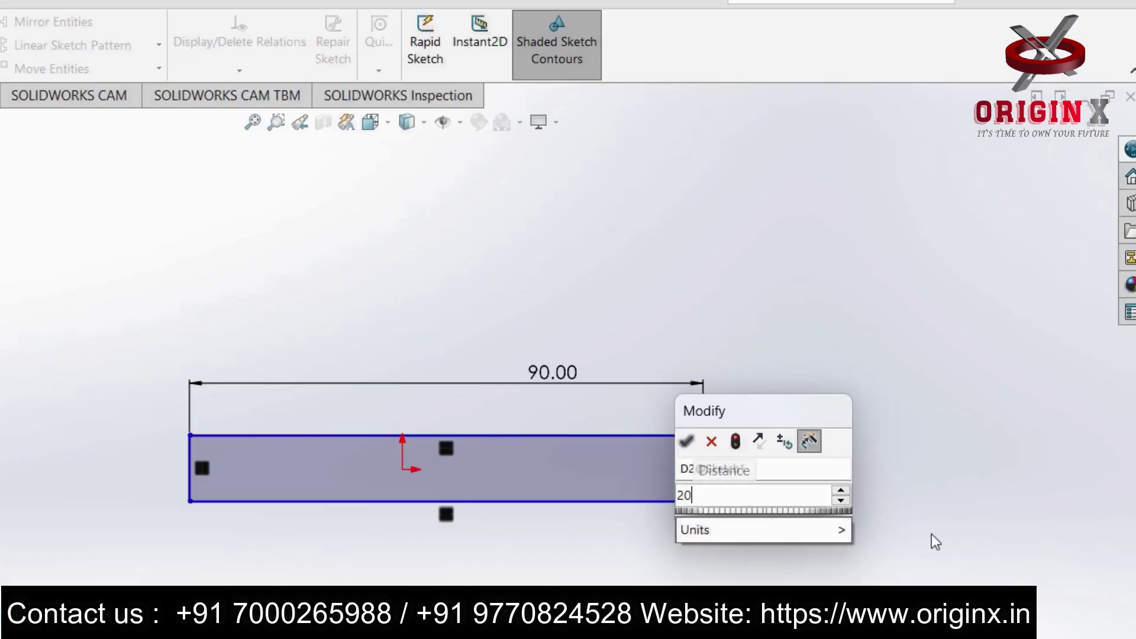
key(Return)
click(905, 423)
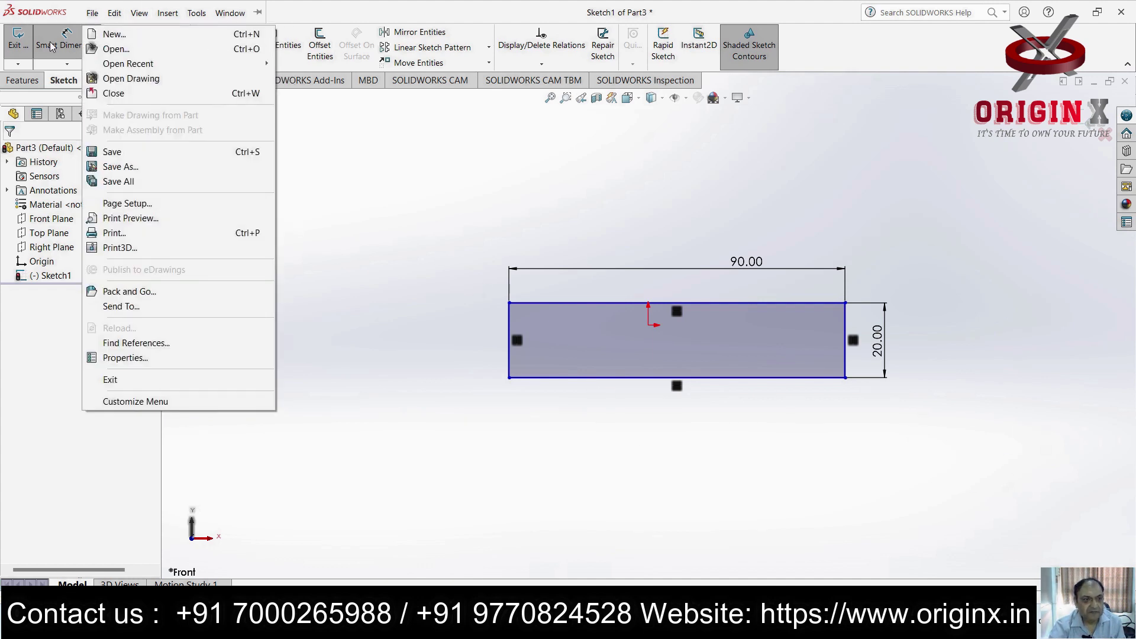
Sketch a corner rectangle about 38 by 9 mm hanging below the wide rectangle's bottom edge
click(111, 49)
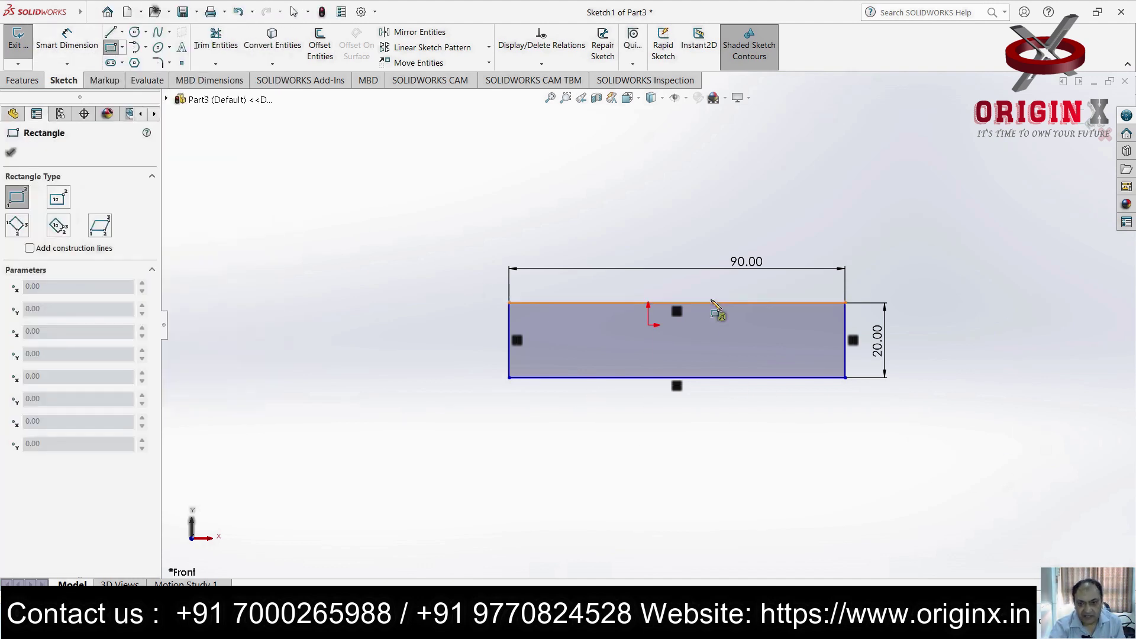
click(622, 378)
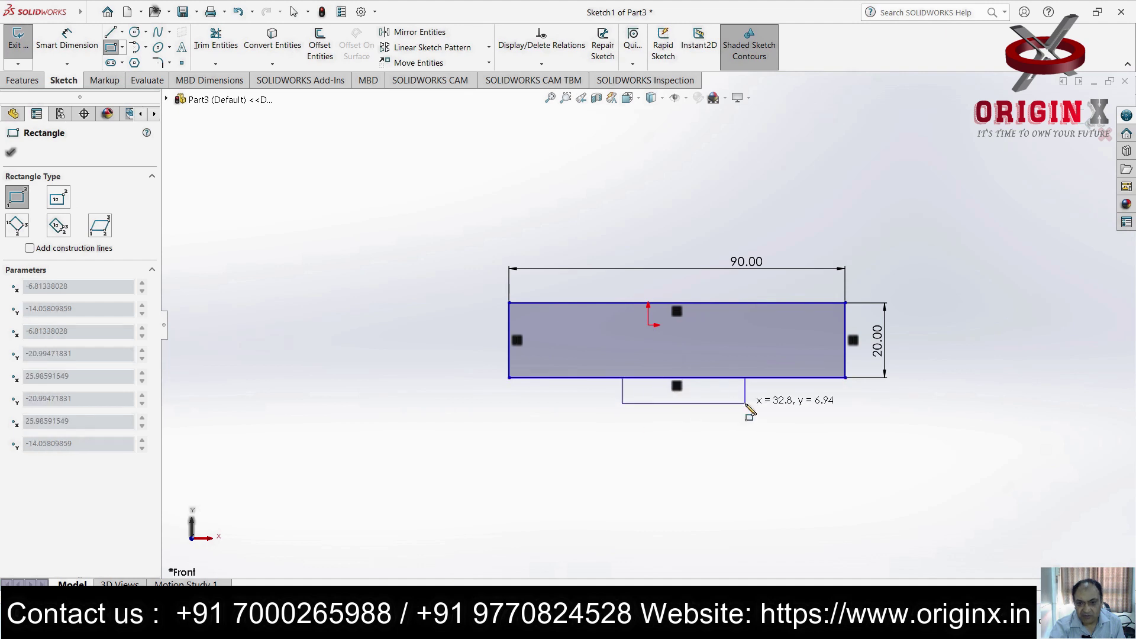
click(764, 411)
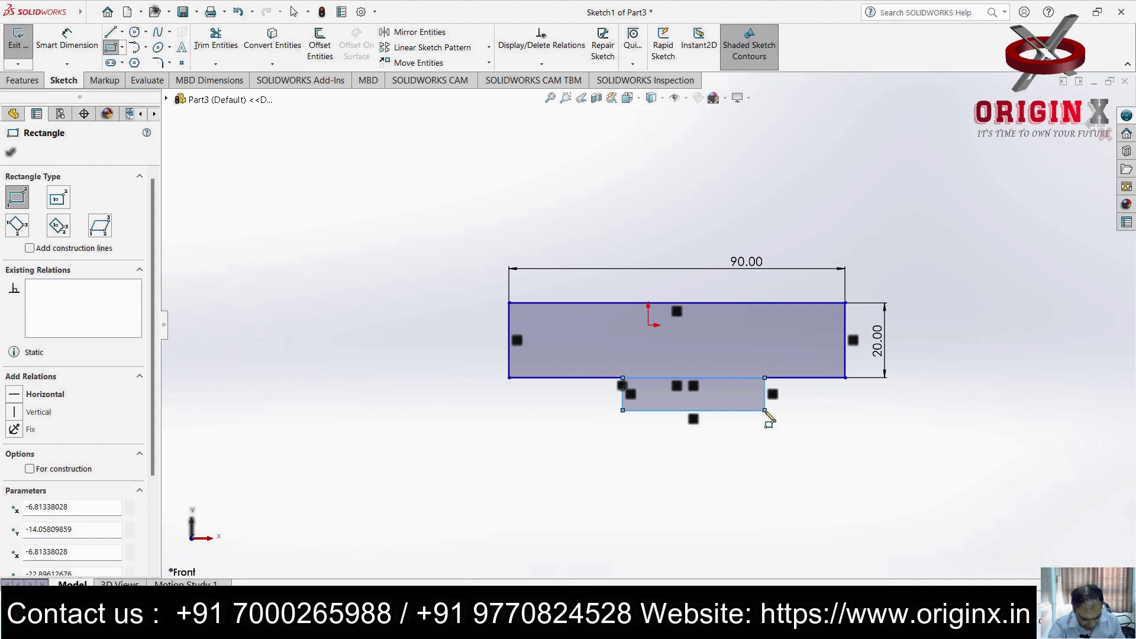
key(Escape)
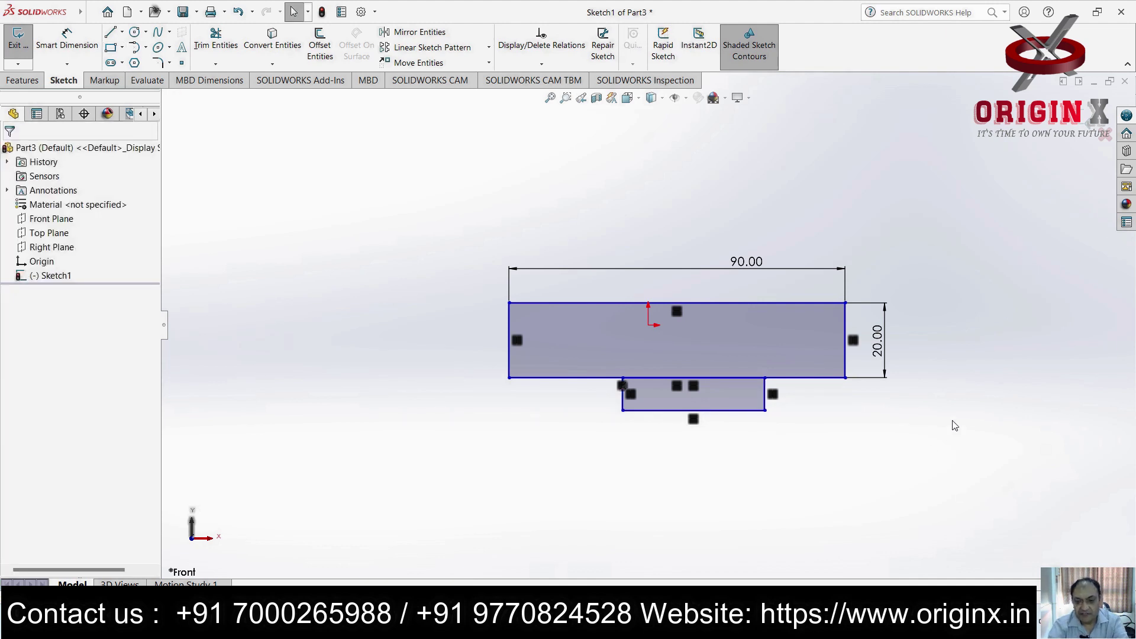
Dimension the small lower rectangle's right edge to a height of 10 mm
click(767, 394)
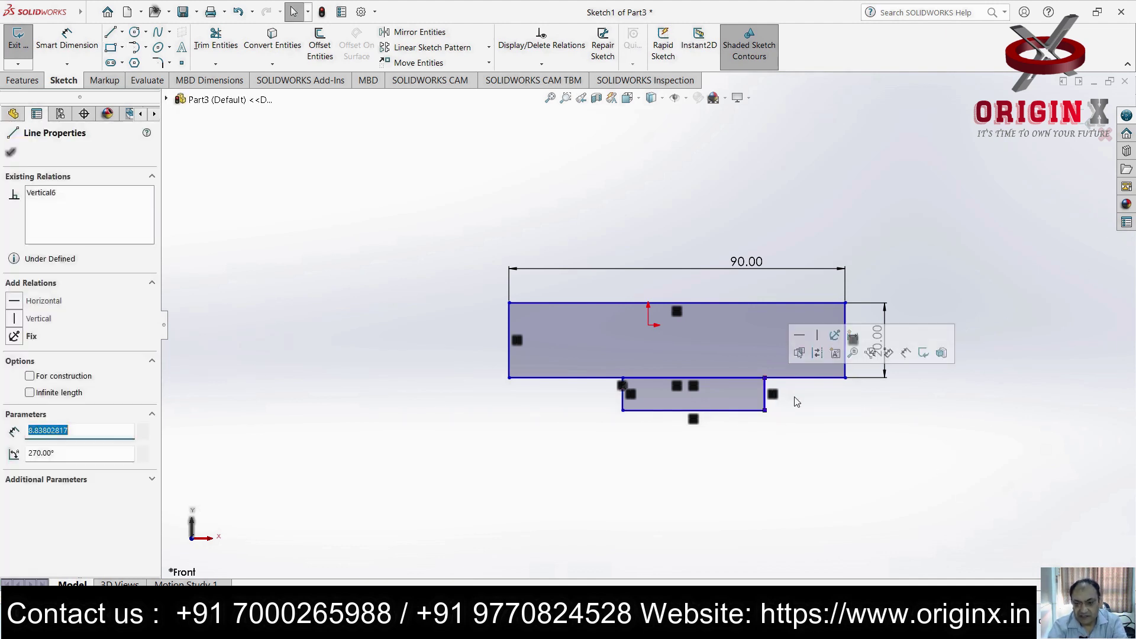
click(66, 38)
click(797, 460)
text(10)
key(Return)
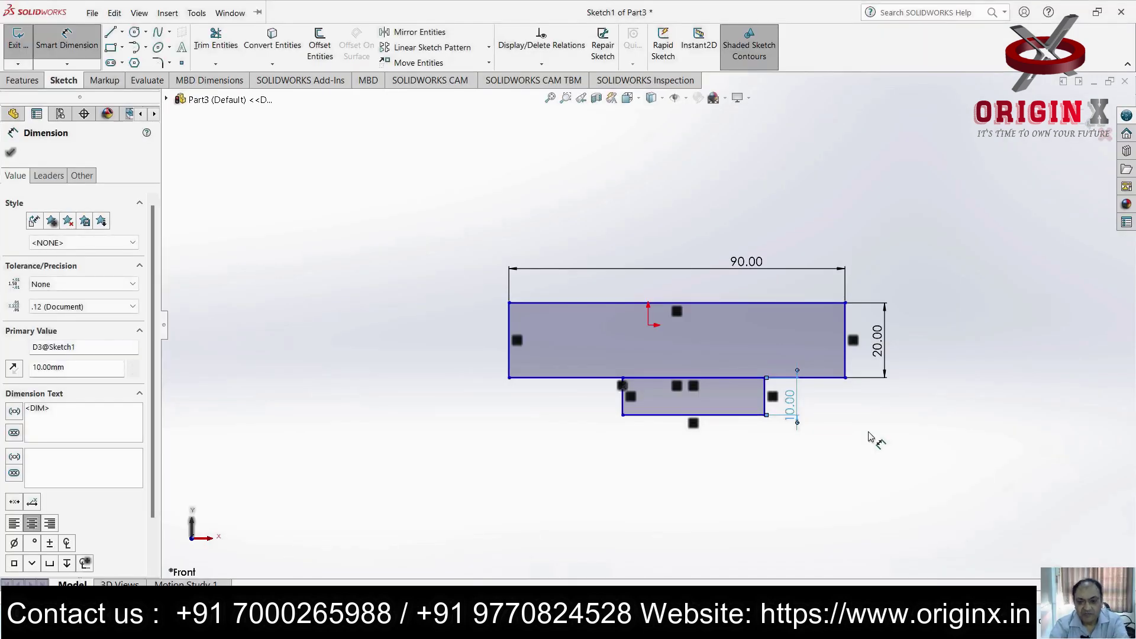
Dimension the small lower rectangle's bottom edge to a width of 40 mm
click(710, 426)
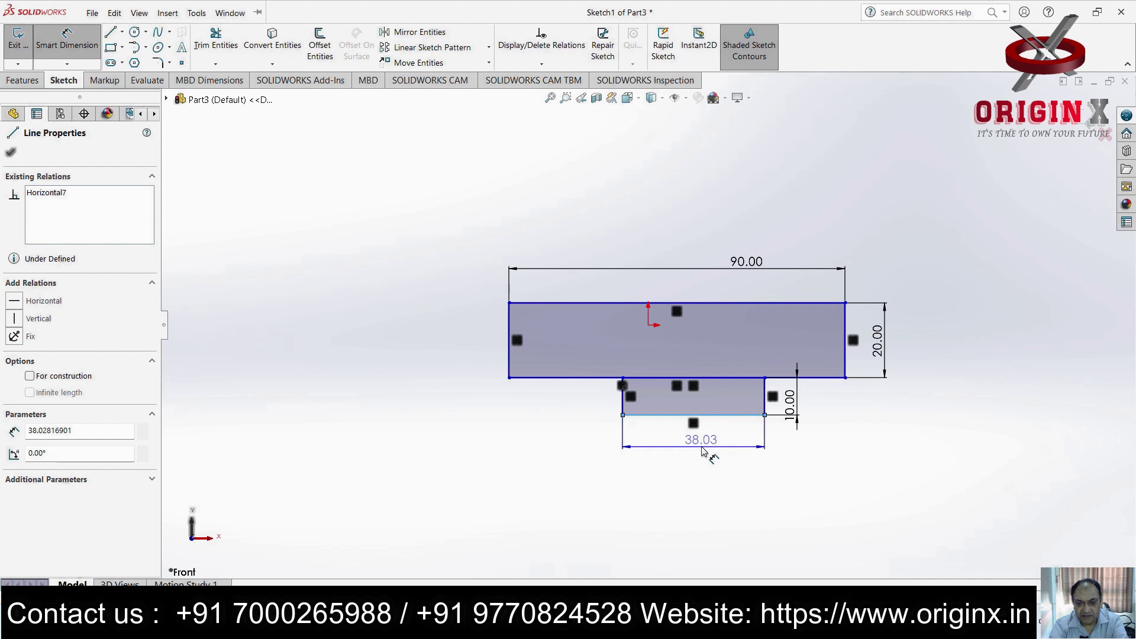
click(715, 453)
text(40)
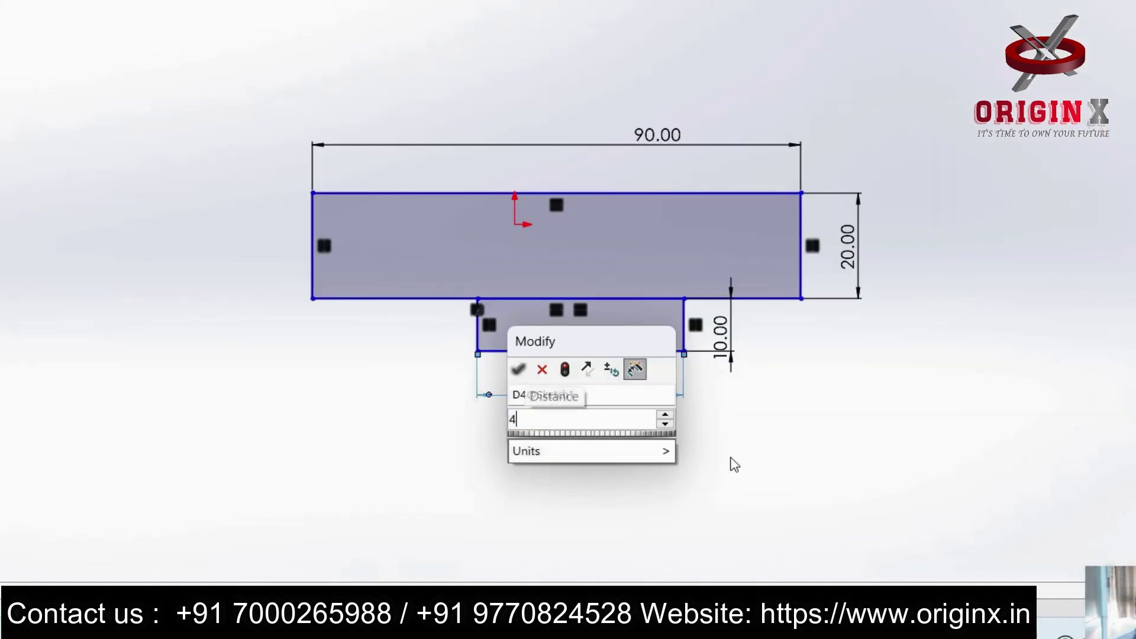
key(Return)
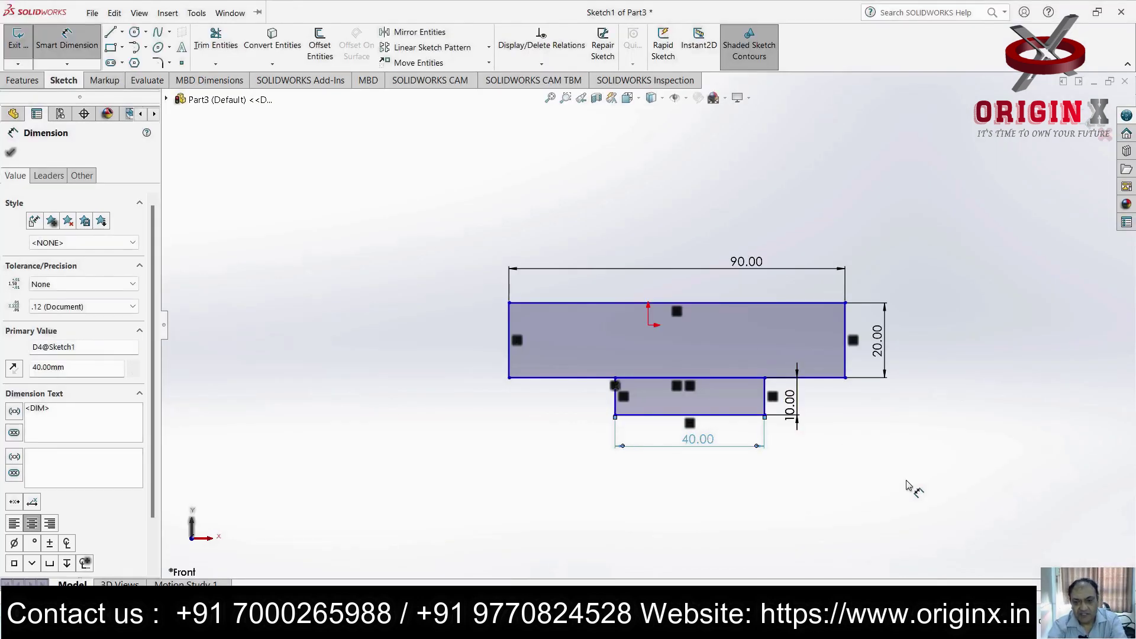
key(Escape)
Dimension the horizontal distance between the left edges of the wide and small lower rectangles to 25 mm
click(64, 44)
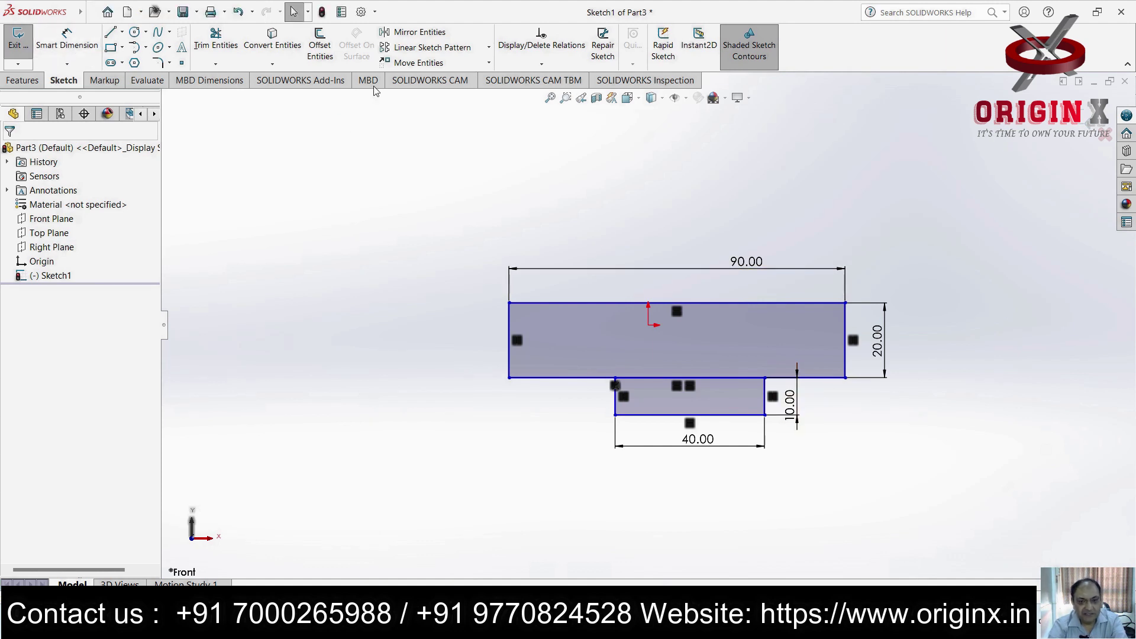
click(616, 405)
right_drag(556, 382, 558, 349)
click(510, 372)
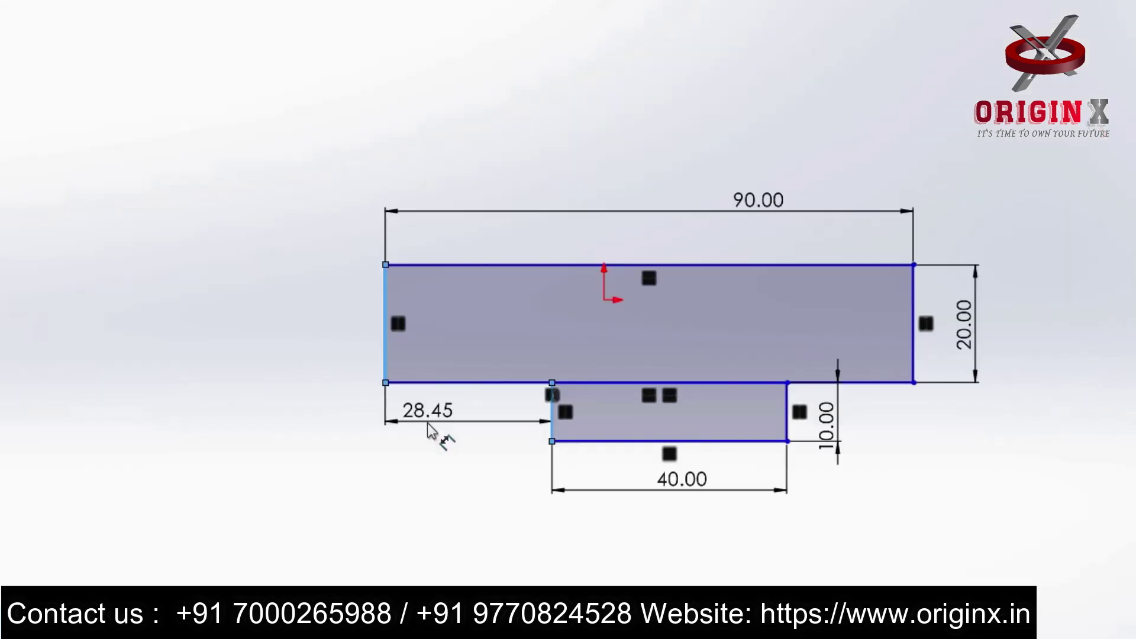
click(540, 408)
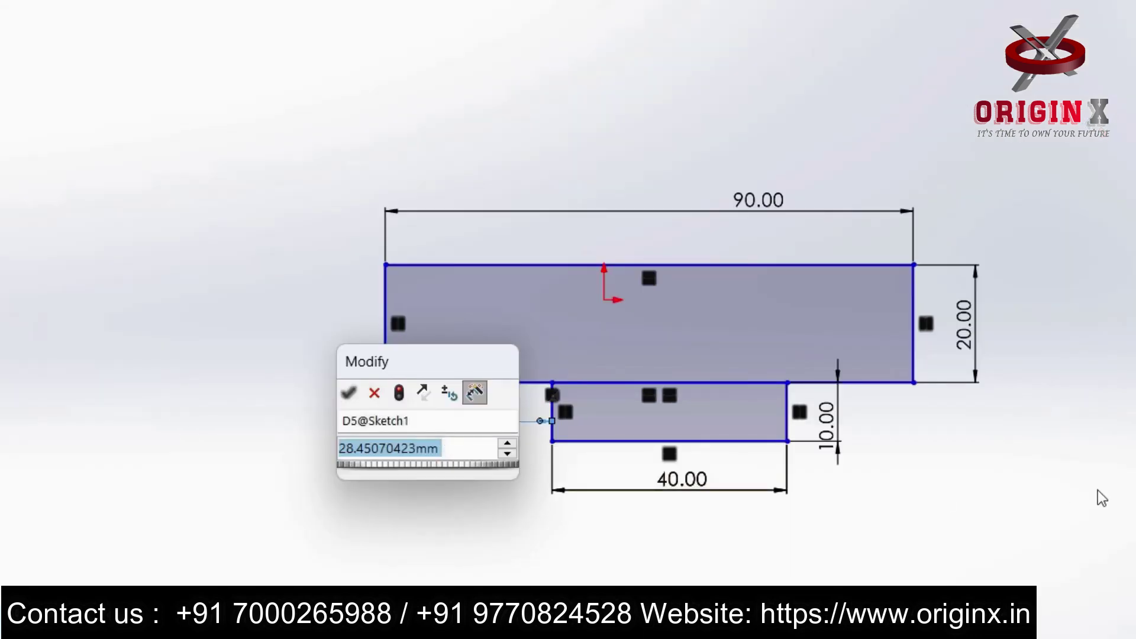
text(25)
key(Return)
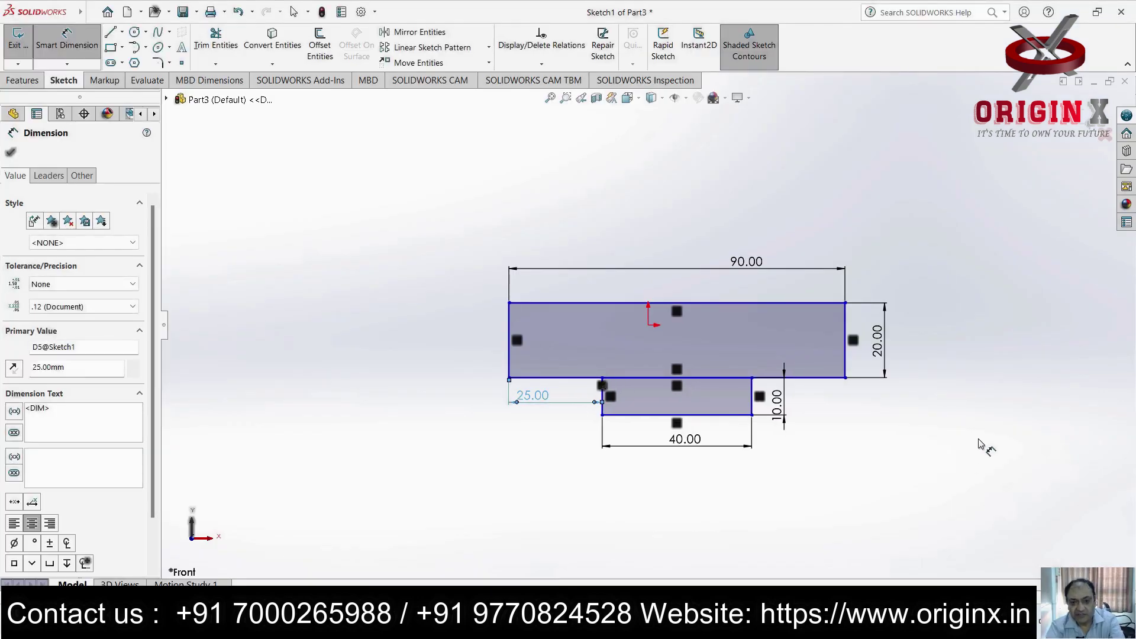
click(846, 343)
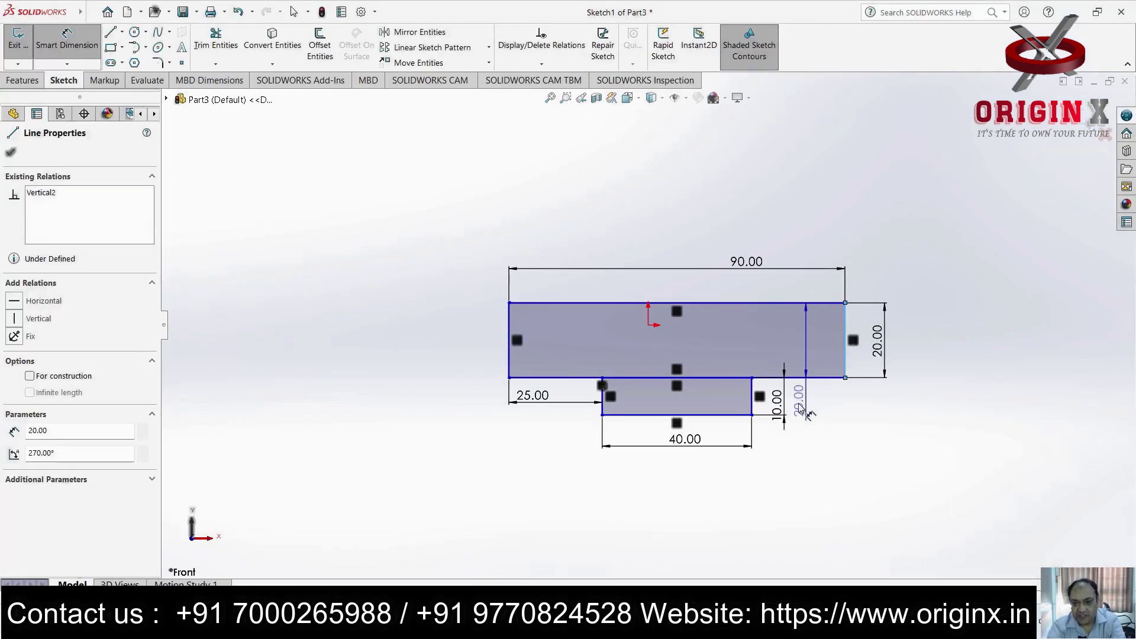
click(753, 403)
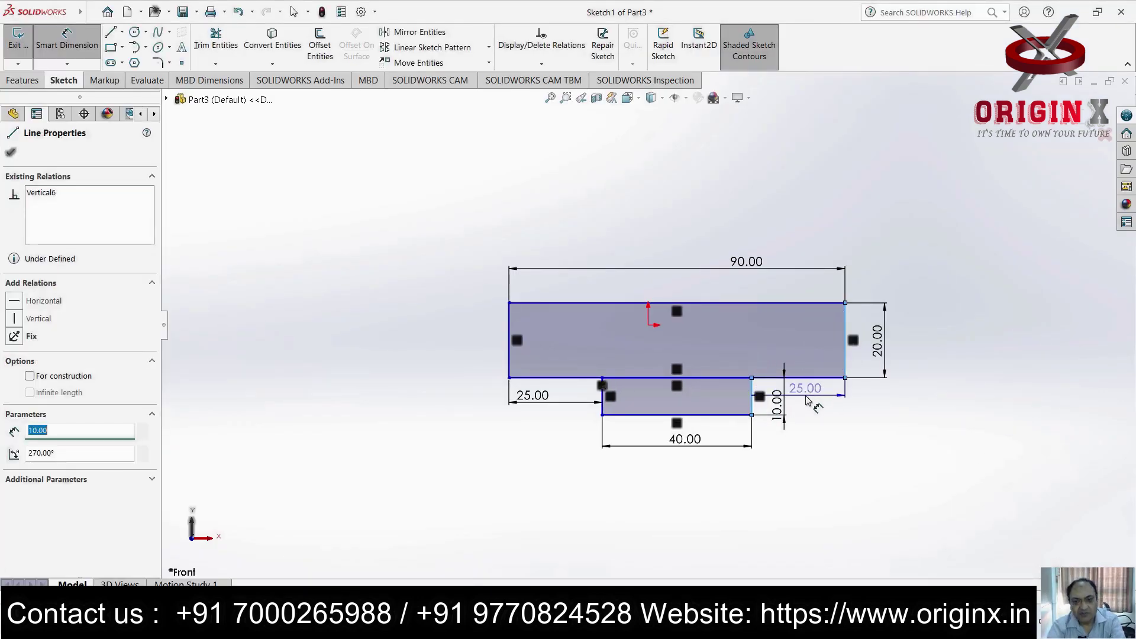
key(Escape)
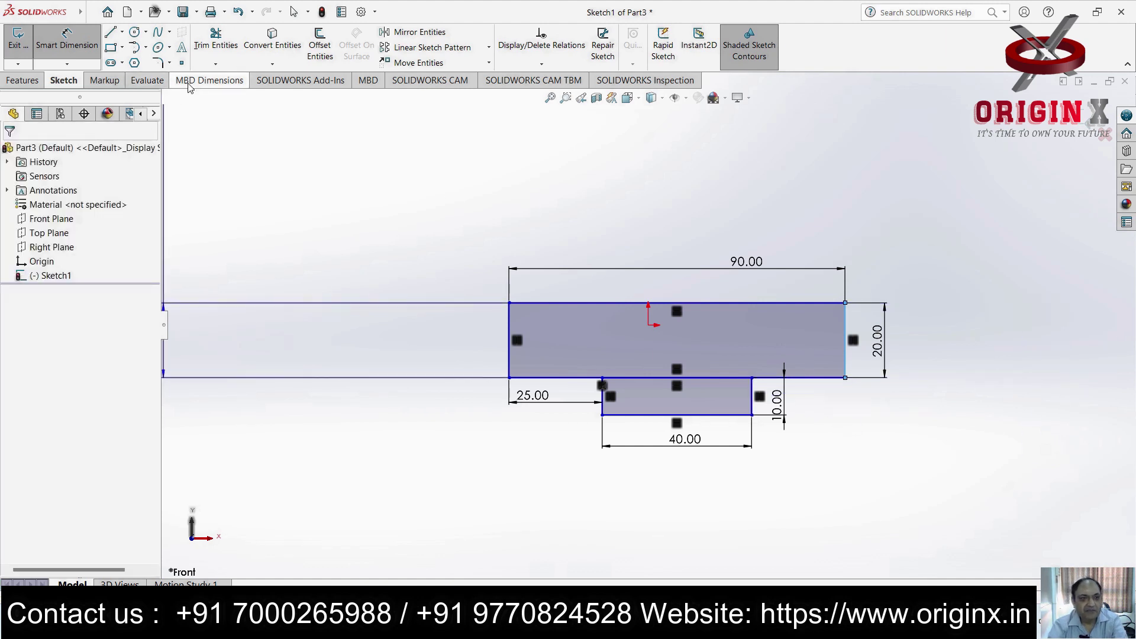
Power trim the shared line segment between the wide rectangle and the small lower rectangle
click(215, 65)
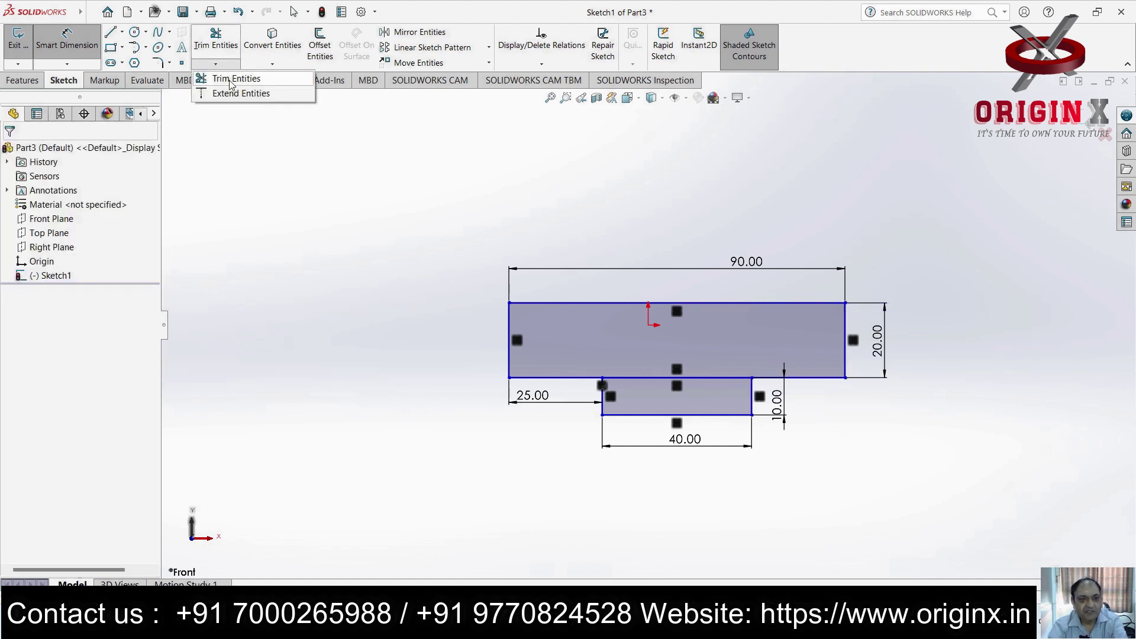
click(210, 74)
drag(676, 373, 664, 385)
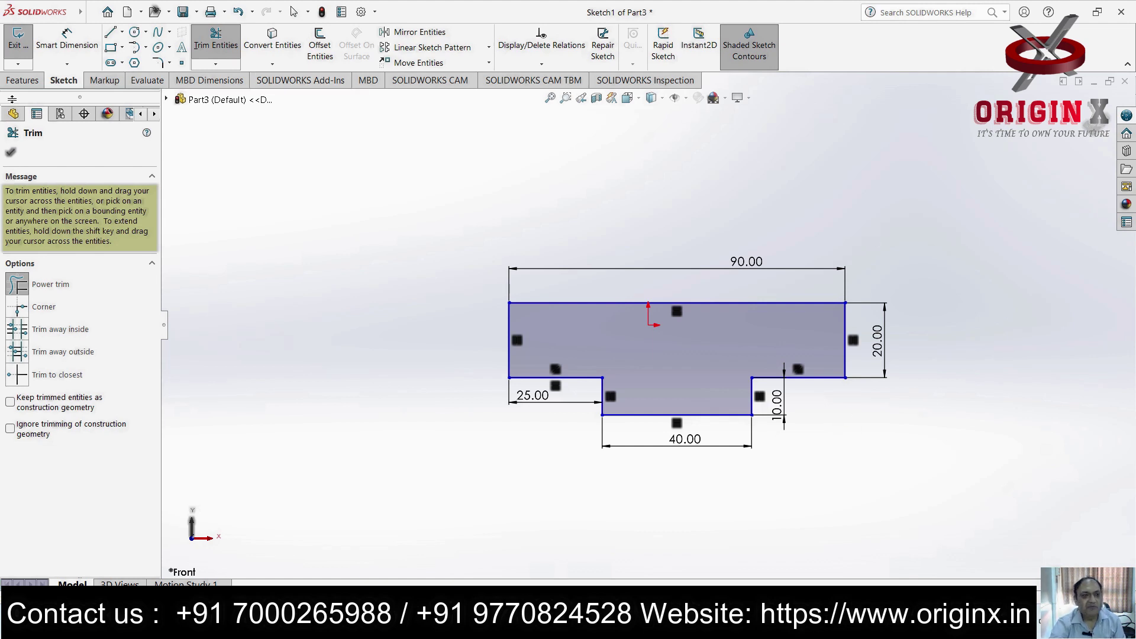
Sketch a corner rectangle about 25 mm wide and 31 mm high standing on the profile's 90 mm top edge
click(111, 46)
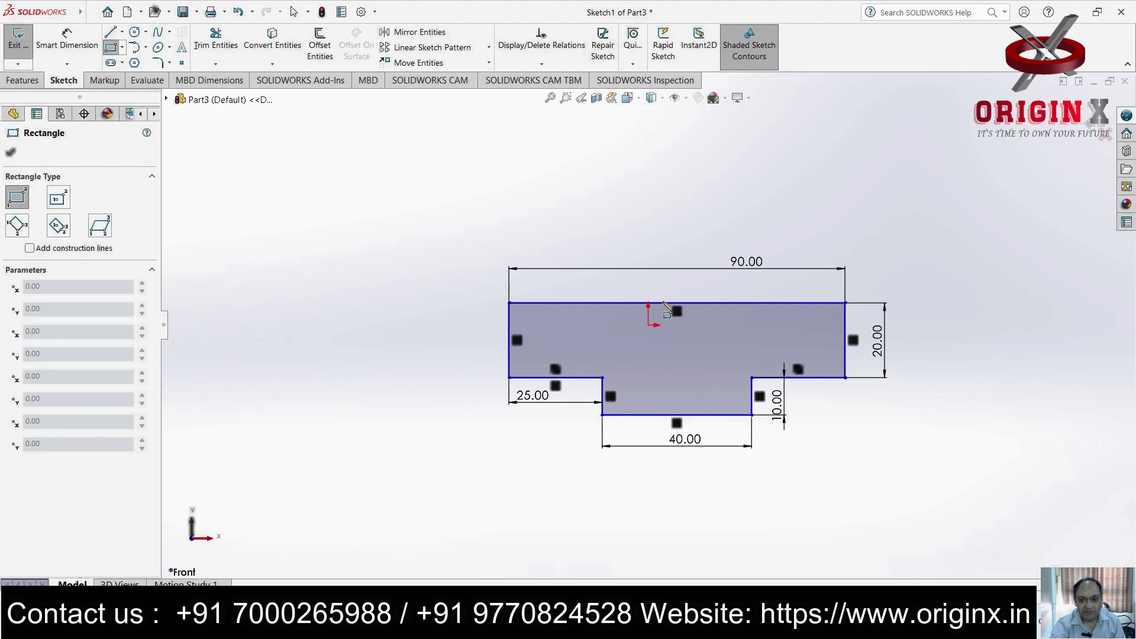
click(651, 303)
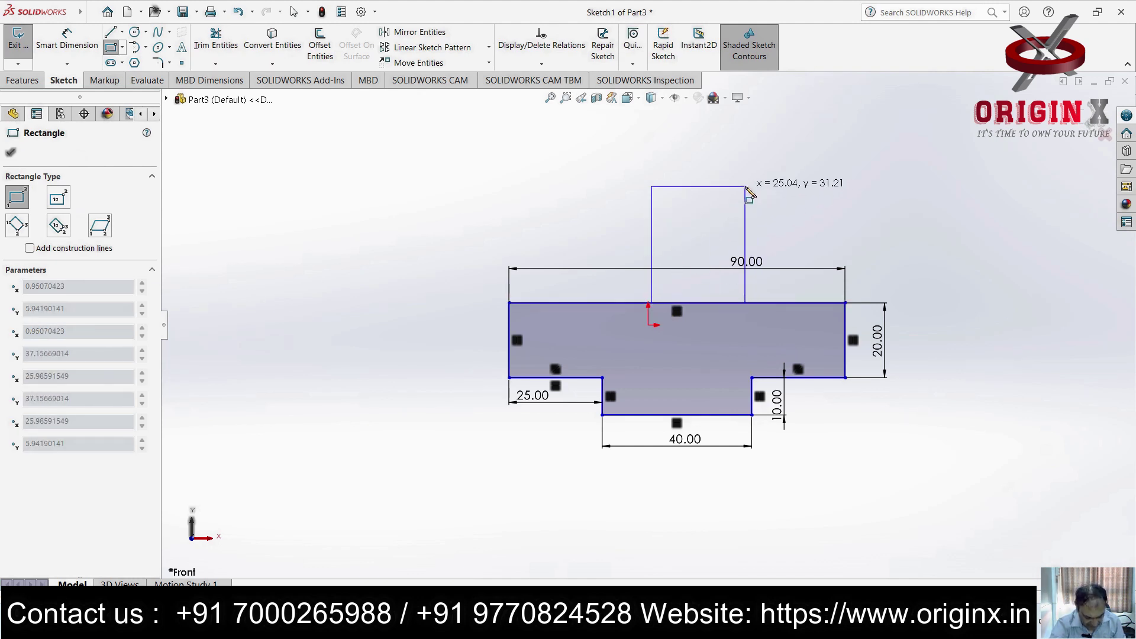
click(746, 187)
key(Escape)
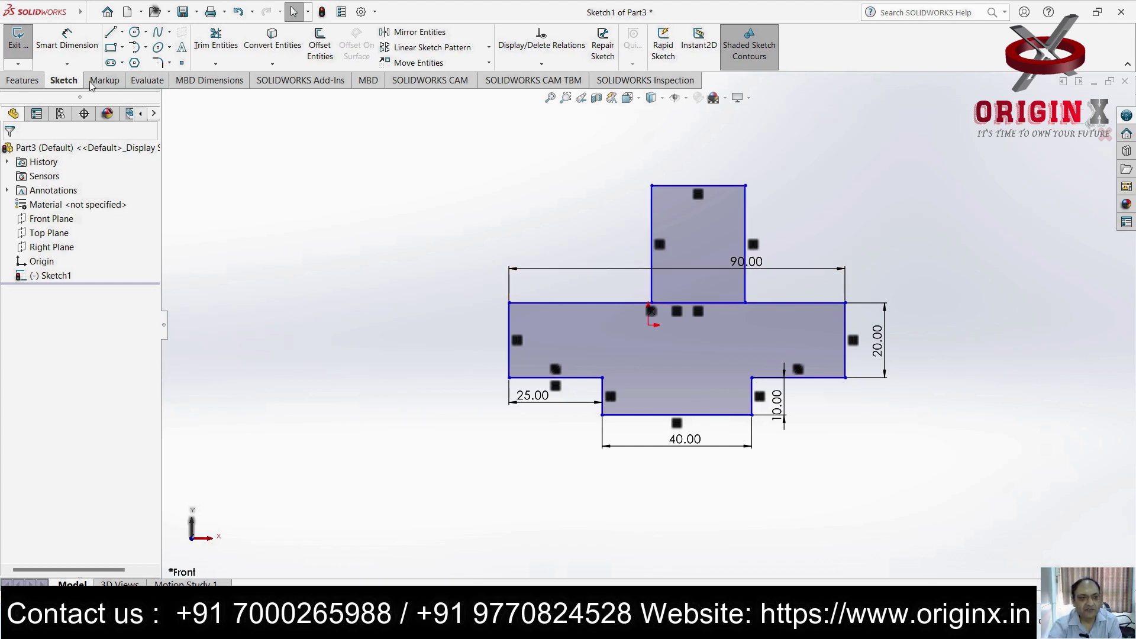
Dimension the distance from the profile's outer left edge to the upper rectangle's left edge as 29 mm
click(62, 48)
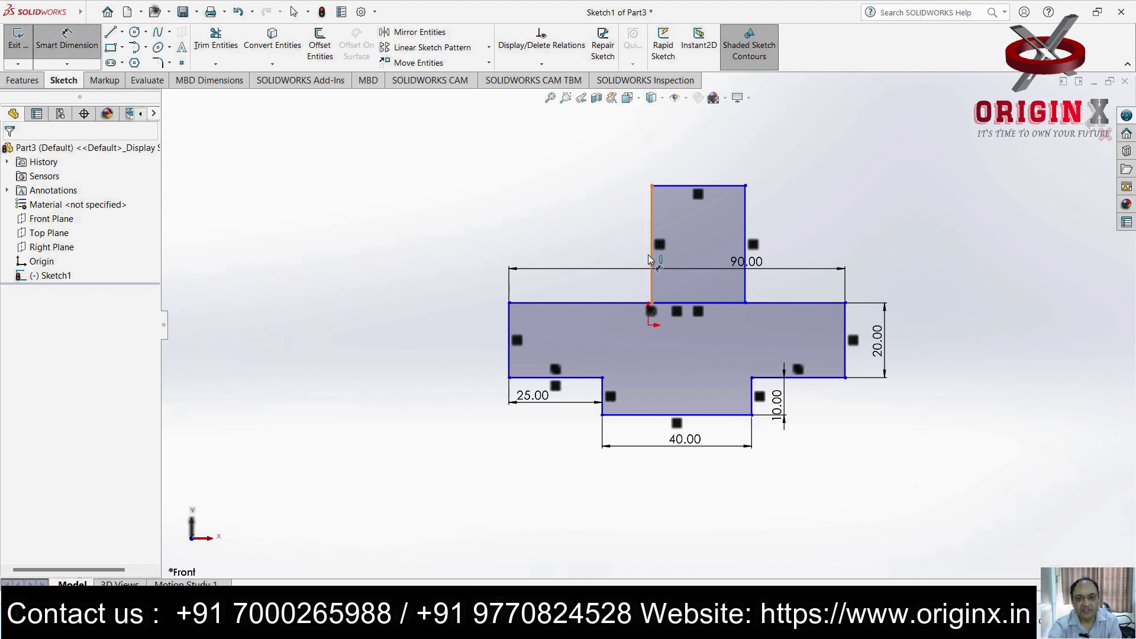
click(651, 257)
click(509, 313)
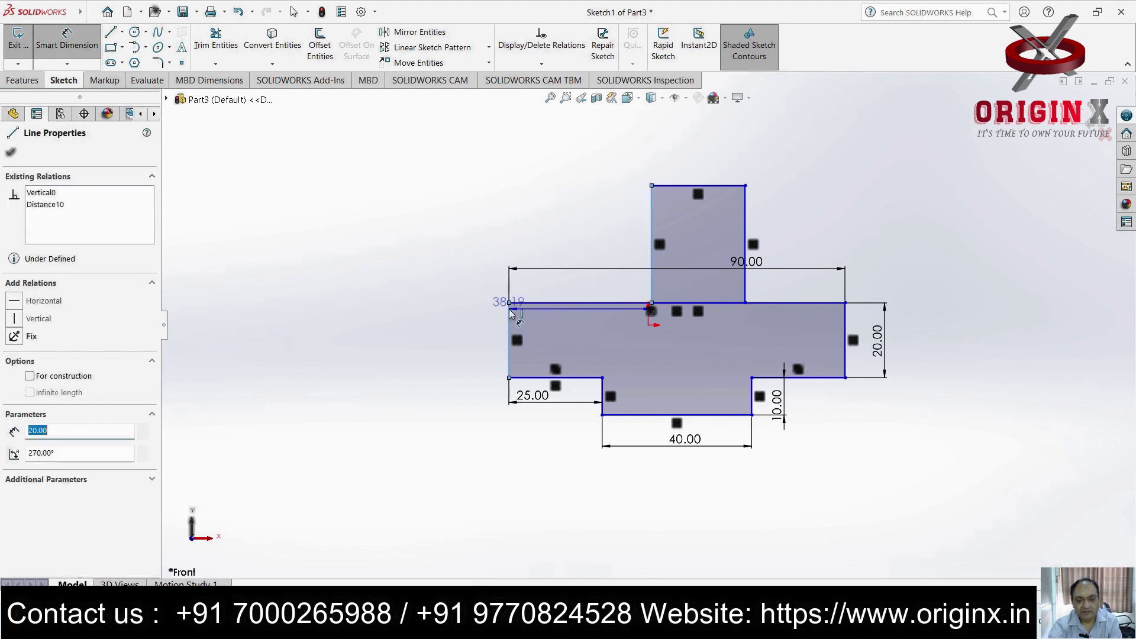
click(564, 294)
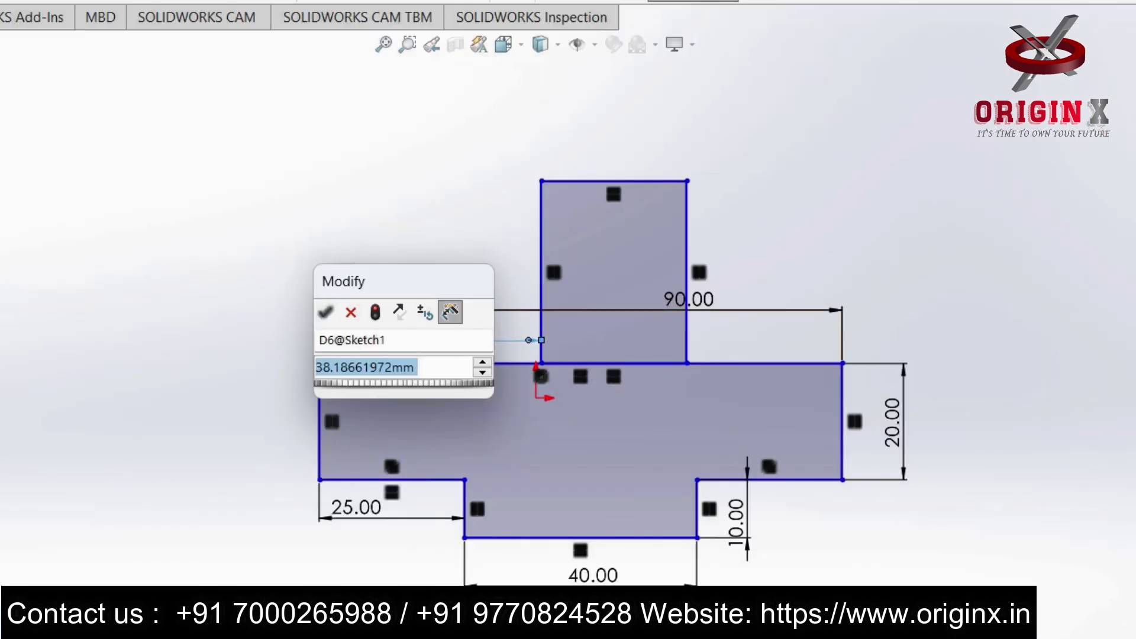
text(29)
key(Return)
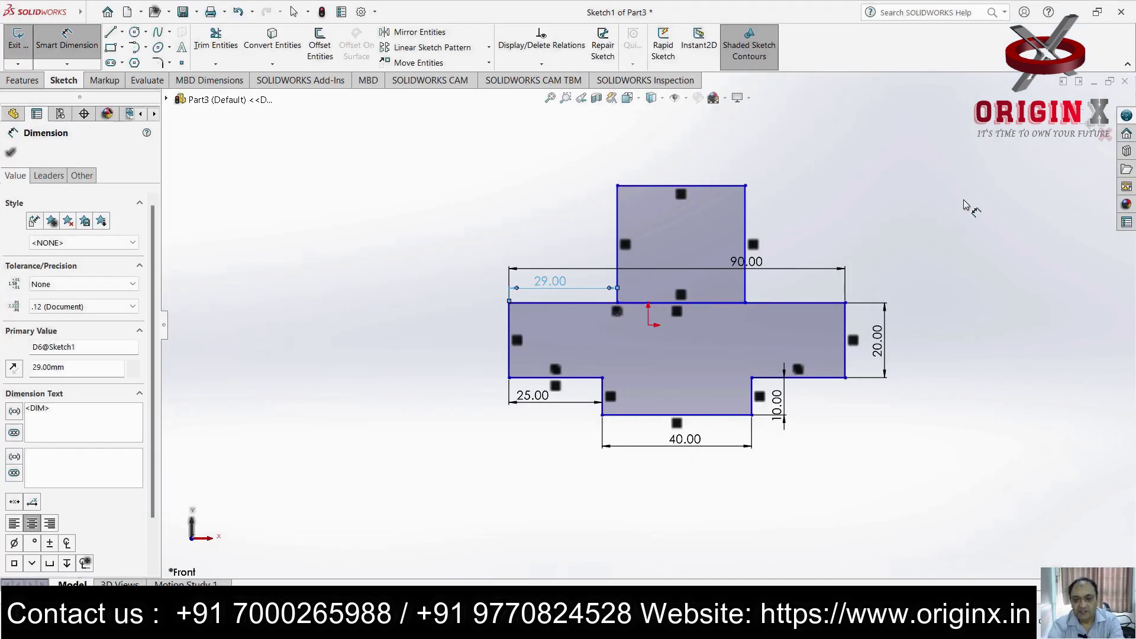
Dimension the distance from the profile's outer right edge to the upper rectangle's right edge as 29 mm
click(844, 322)
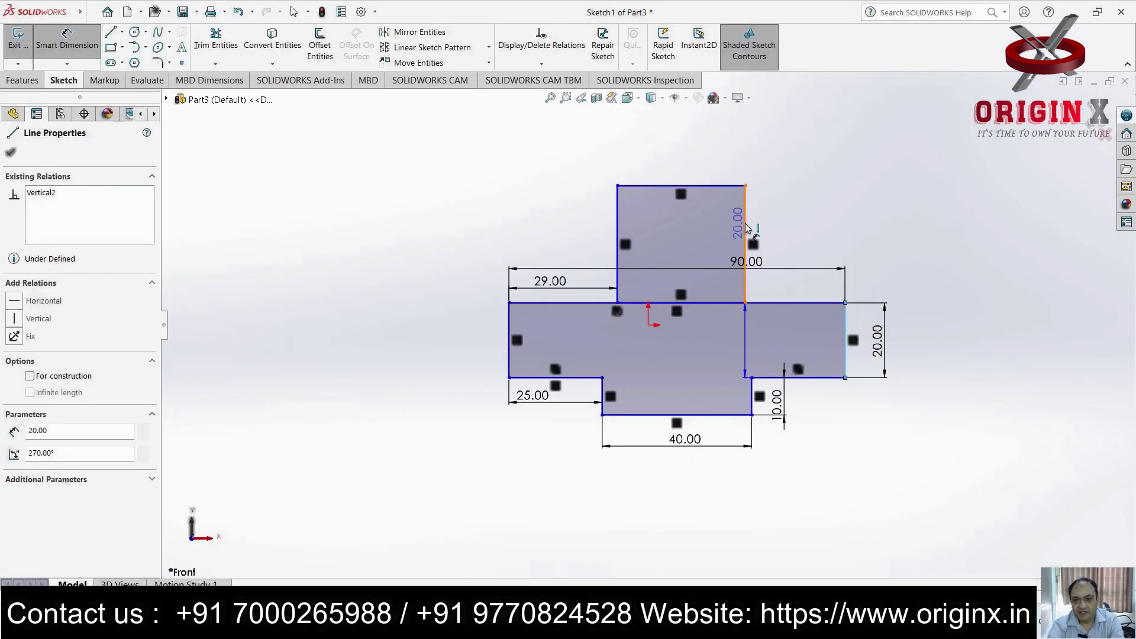
click(746, 228)
click(796, 287)
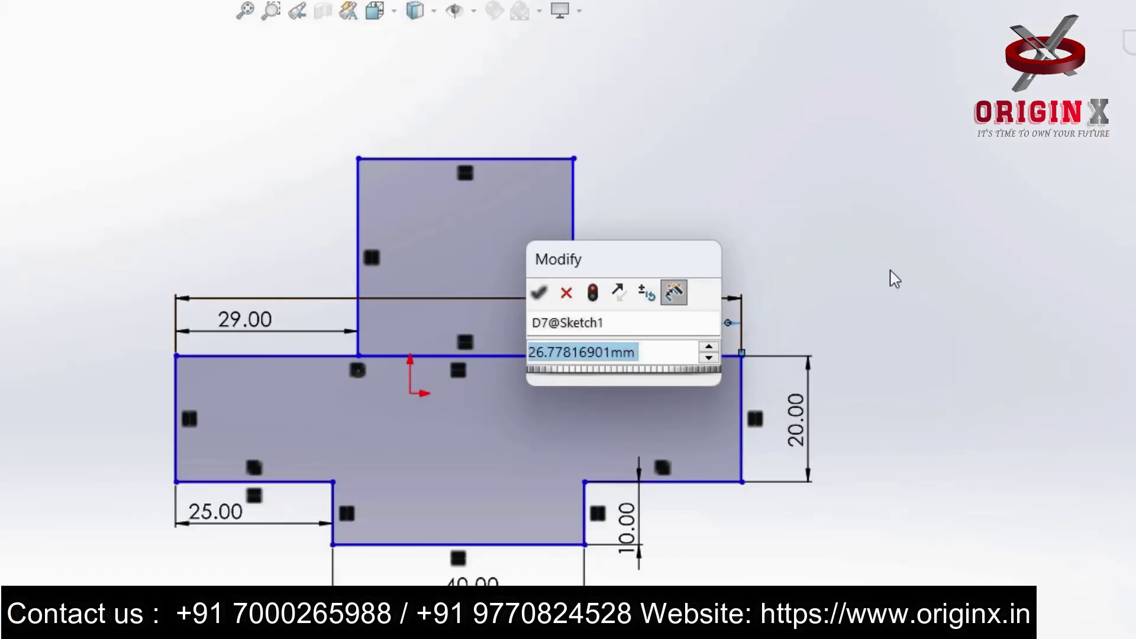
text(29)
key(Return)
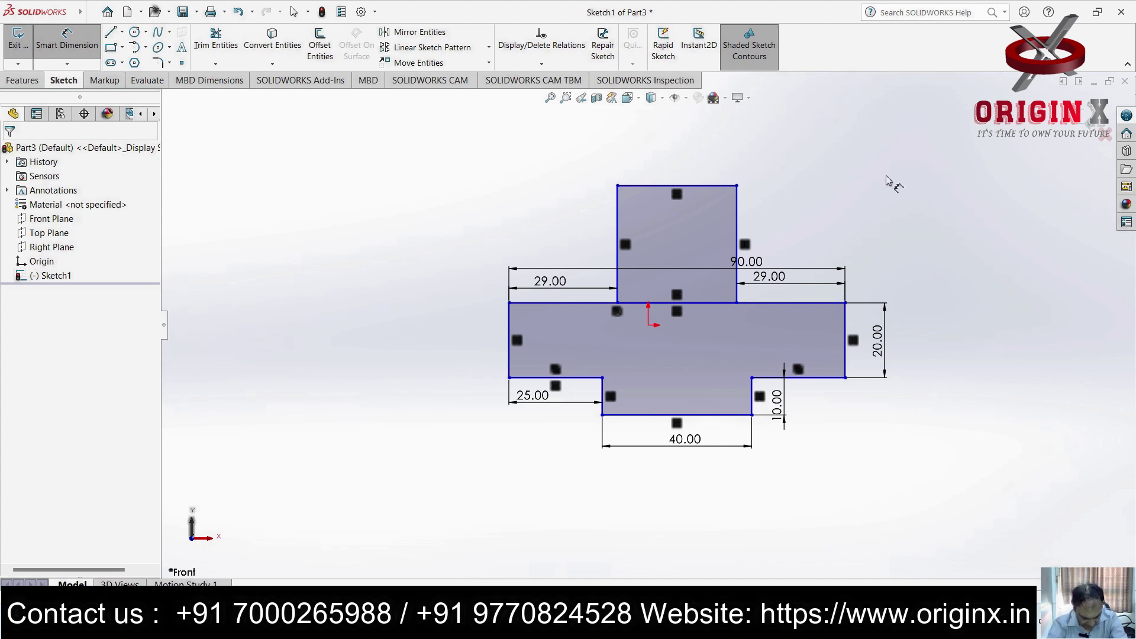
Try a circle of 16 mm radius centred on the midpoint of the upper rectangle's top edge and undo it
click(146, 31)
click(166, 48)
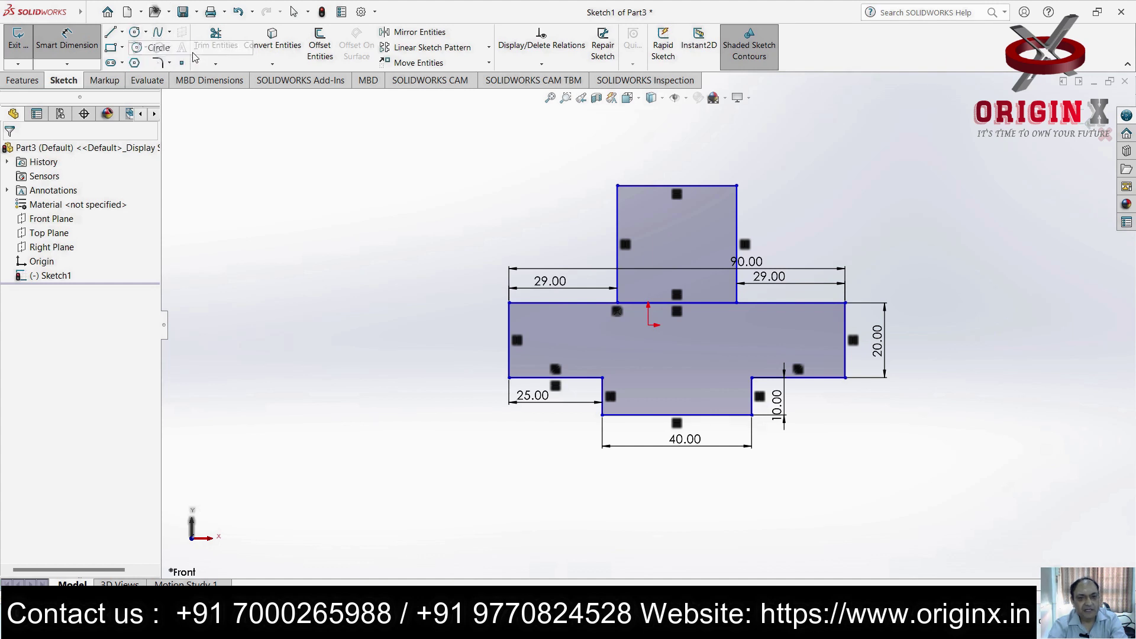
click(677, 186)
click(618, 186)
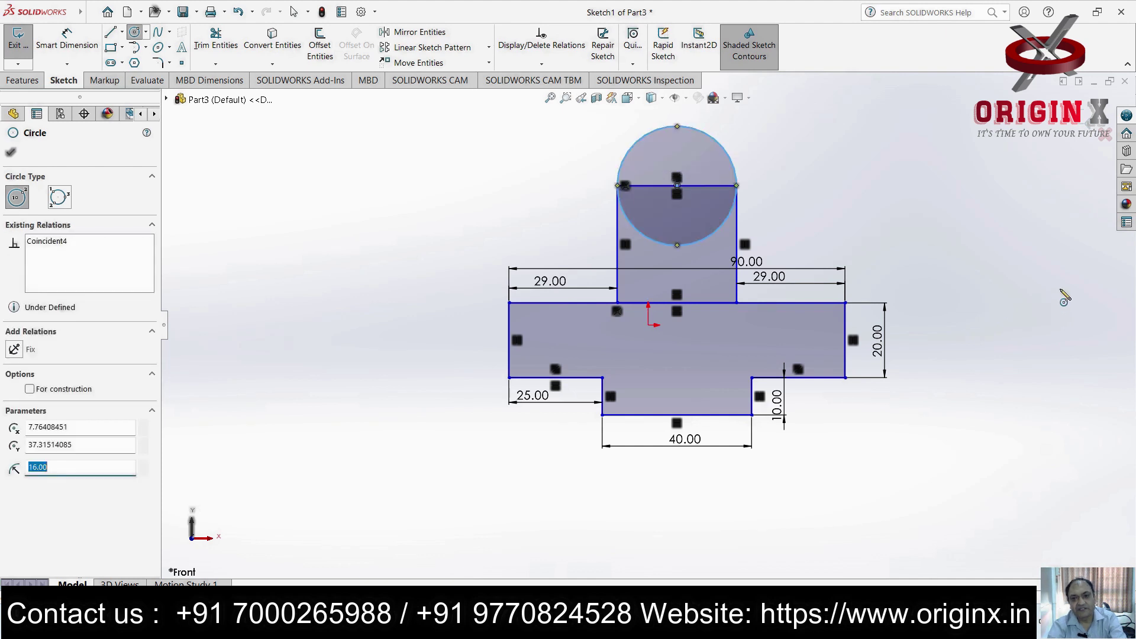
key(ctrl+z)
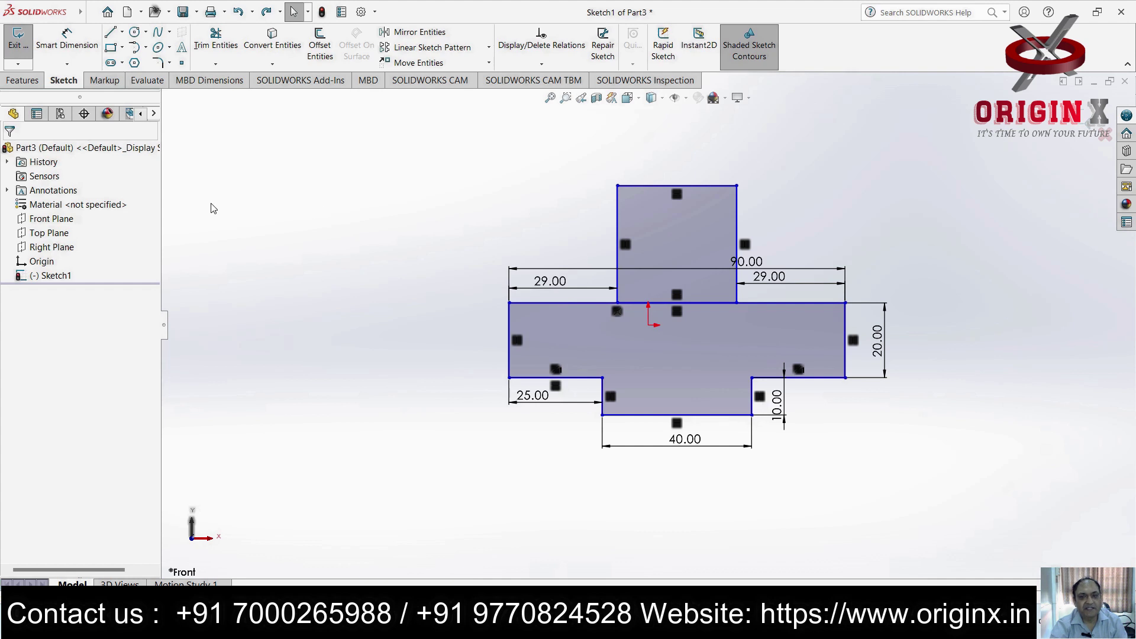
click(217, 68)
click(228, 76)
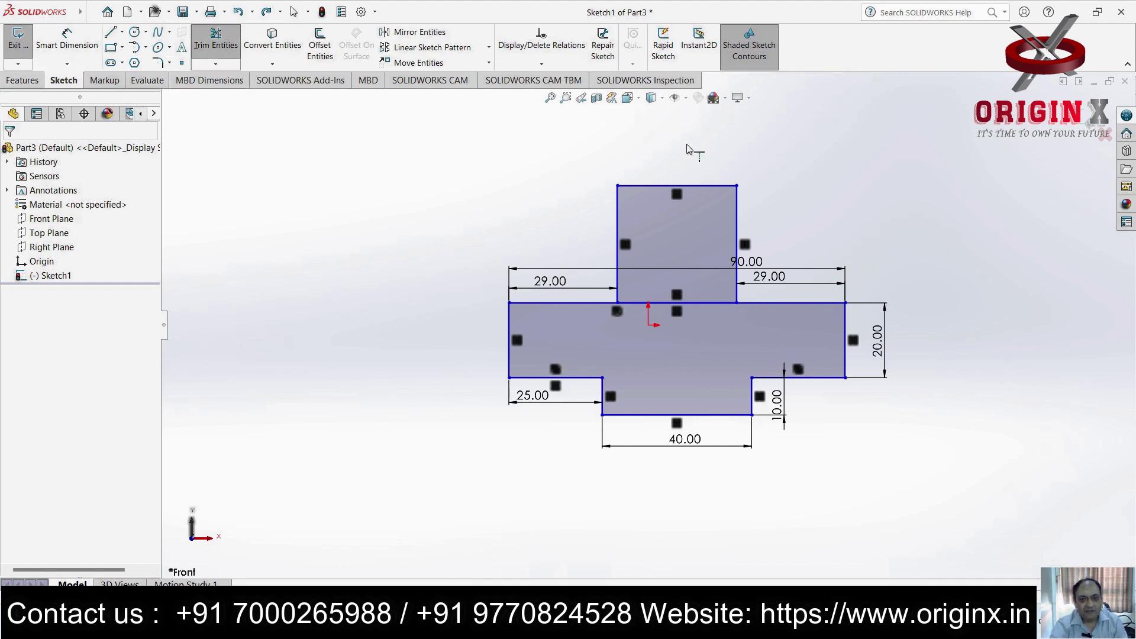
click(753, 157)
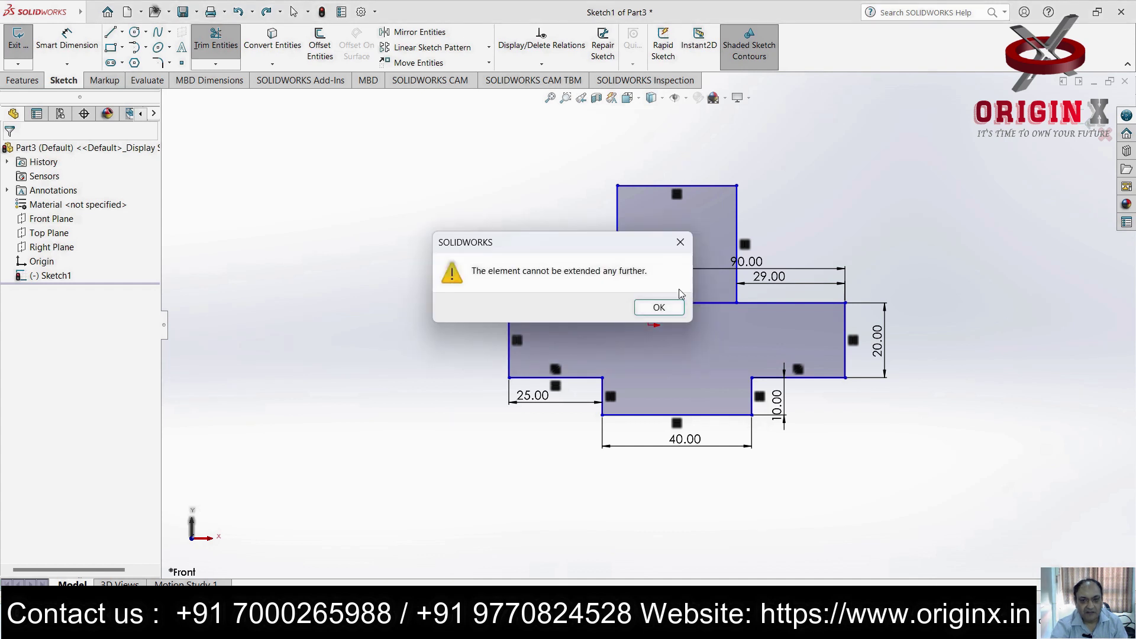
click(659, 308)
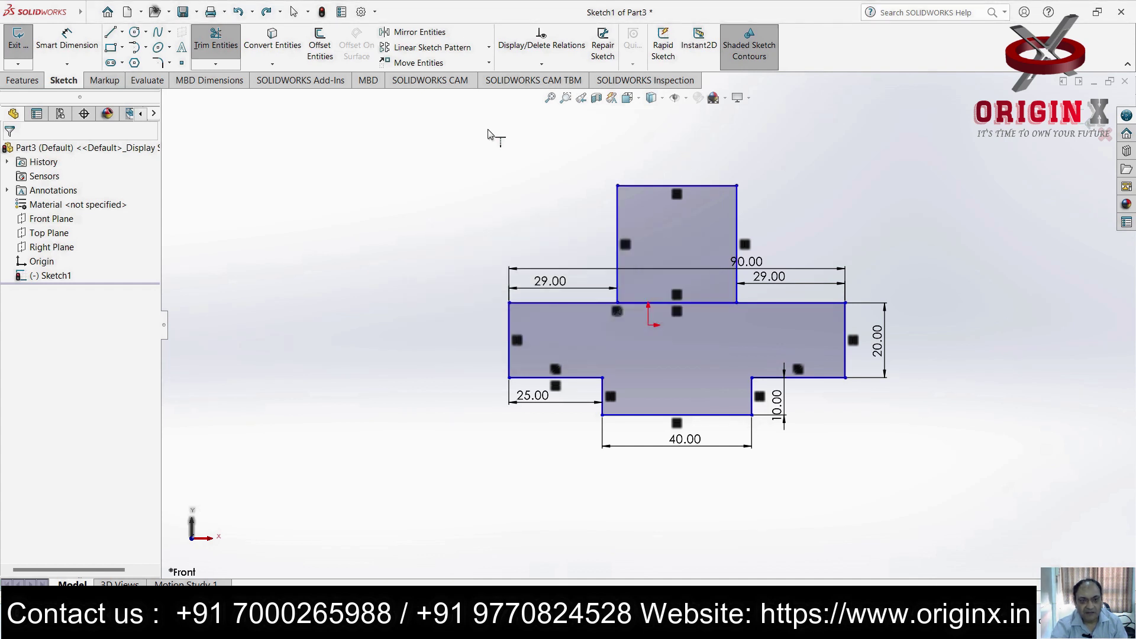
Power-trim the top edge of the upper rectangle, leaving its two vertical sides open at the top
click(217, 66)
click(251, 80)
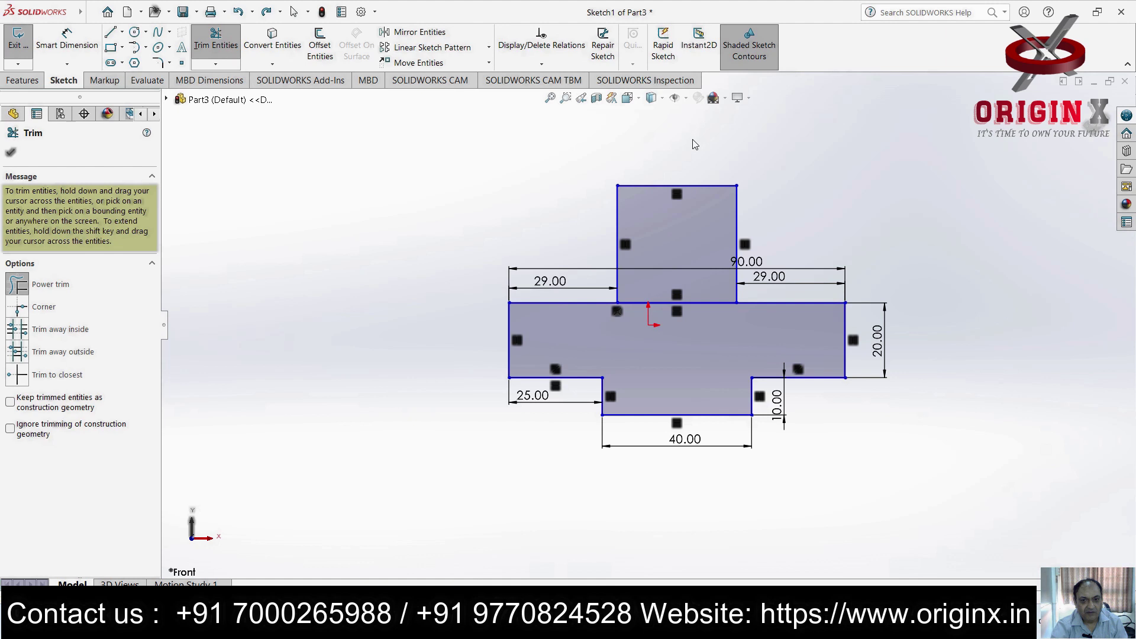
drag(695, 142, 645, 222)
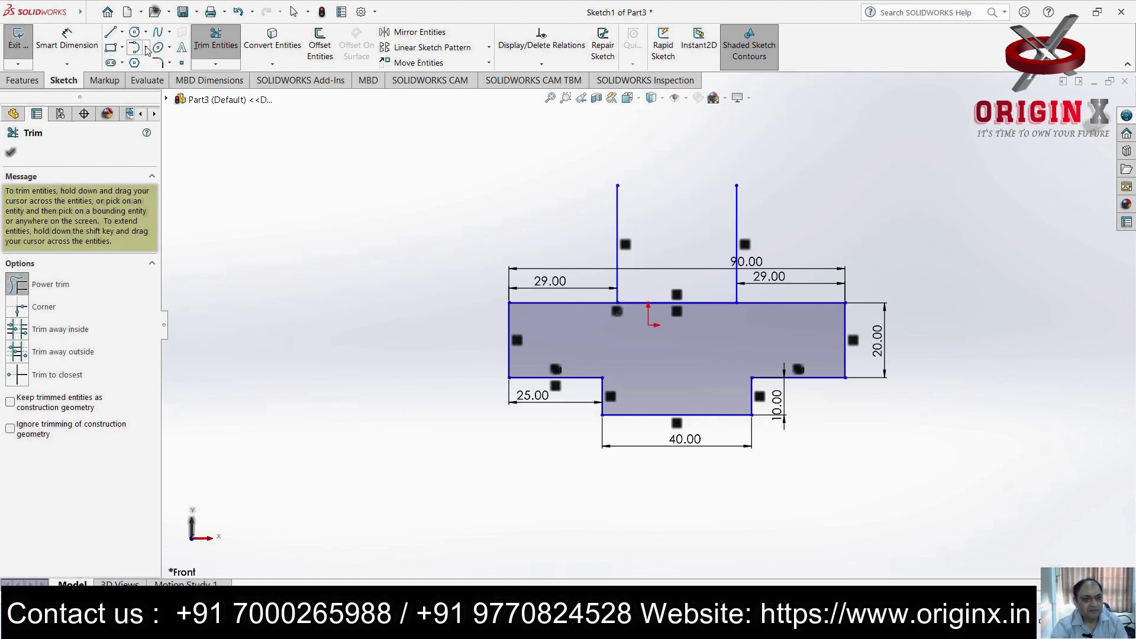
Draw a tangent arc of 16 mm radius joining the upper ends of the block's two vertical sides
click(169, 47)
click(145, 48)
click(163, 78)
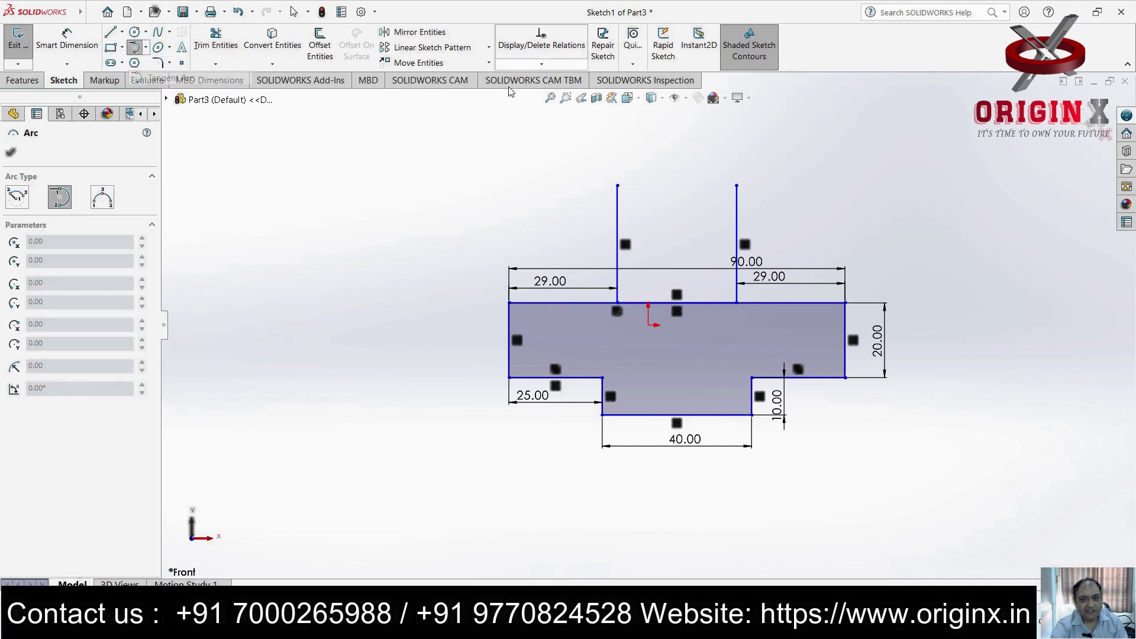
click(618, 186)
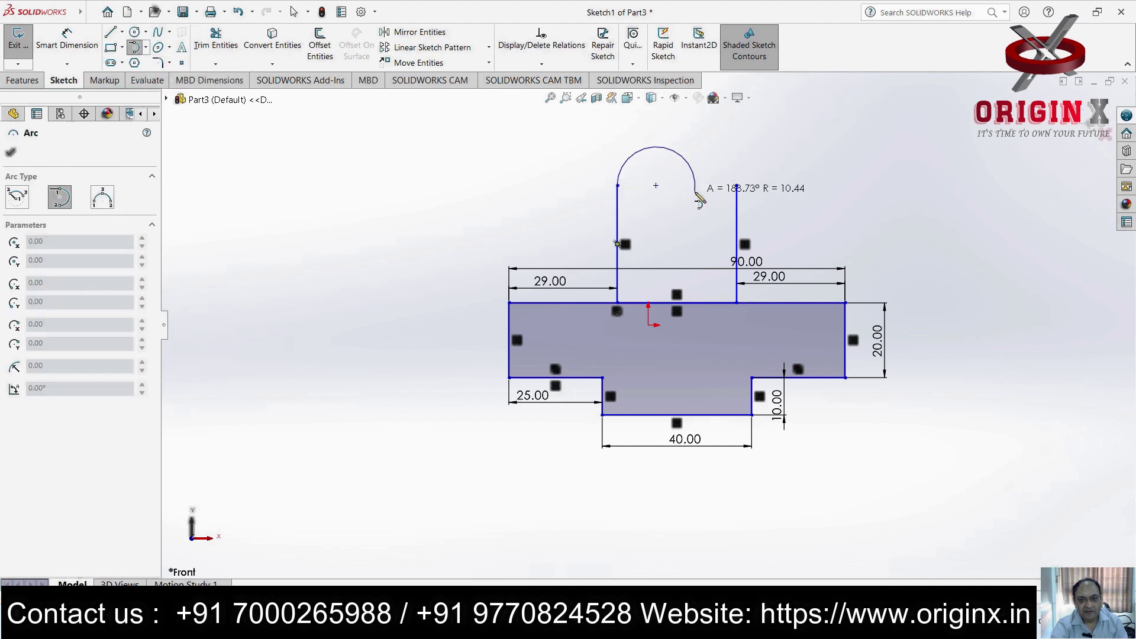
click(737, 186)
key(Escape)
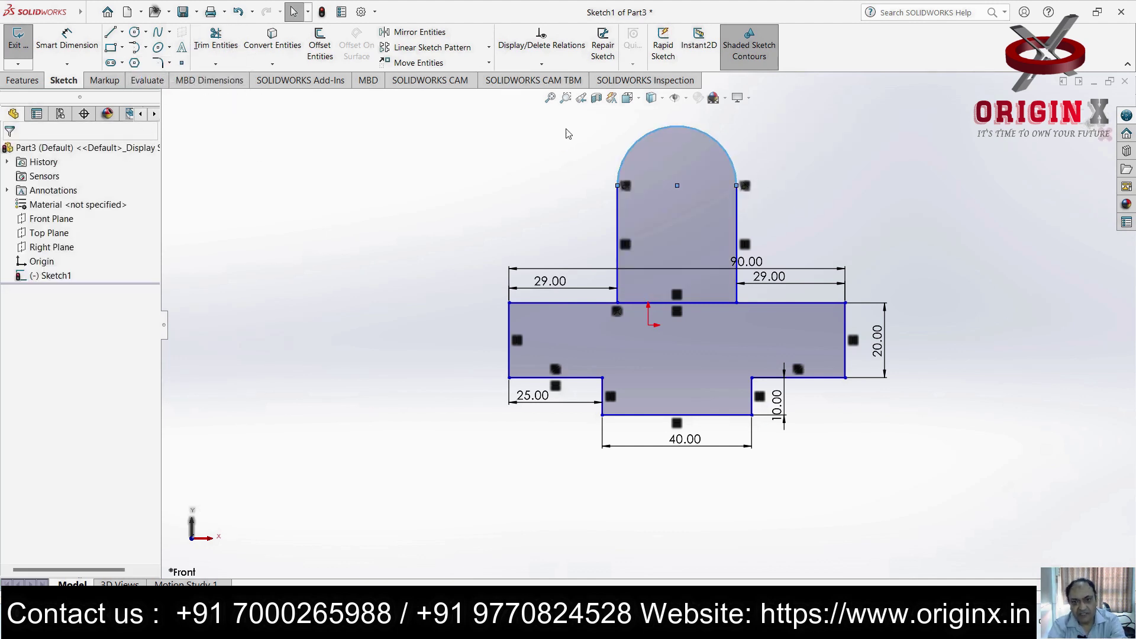
Sketch a circle of about 6.5 mm radius centred on the centre point of the top arc
click(170, 48)
mouse_move(134, 37)
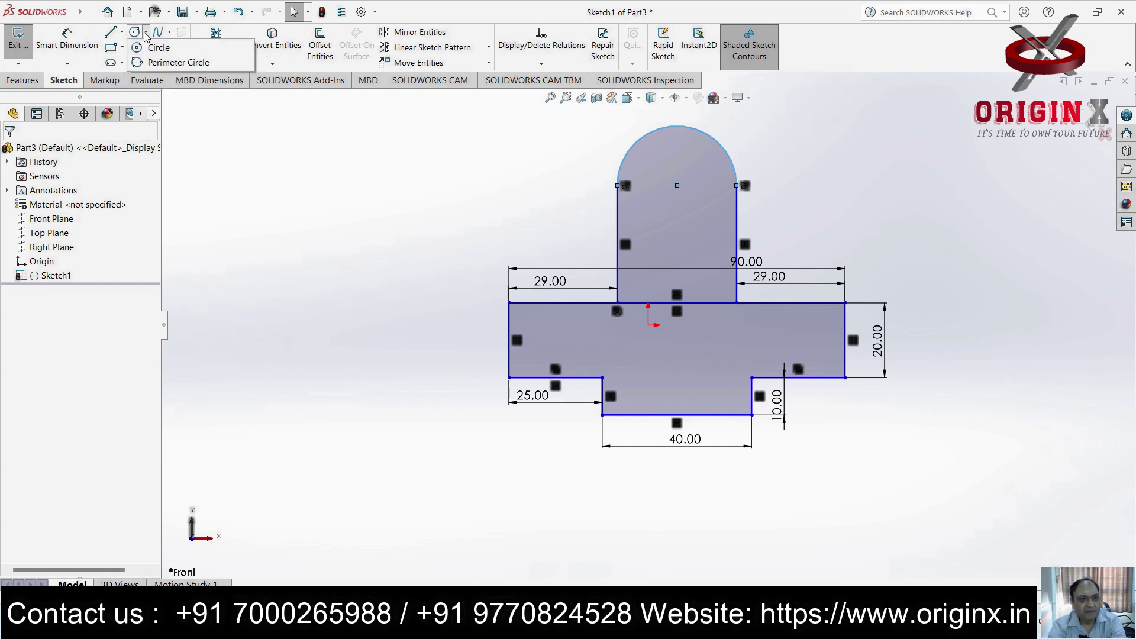
click(156, 43)
click(678, 186)
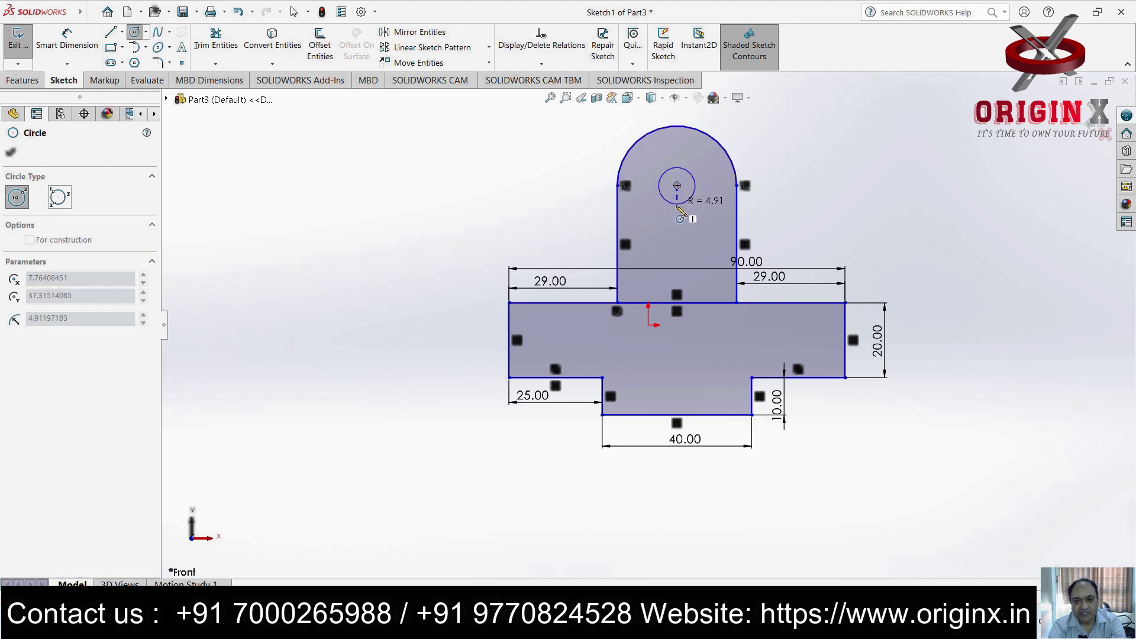
click(680, 209)
key(Escape)
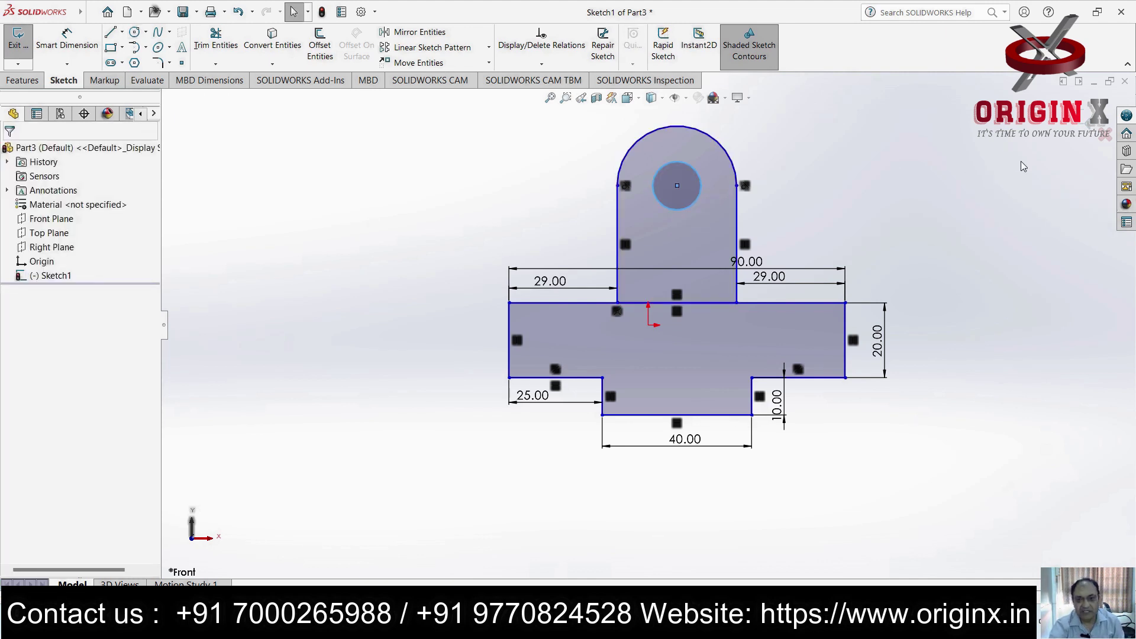
click(60, 55)
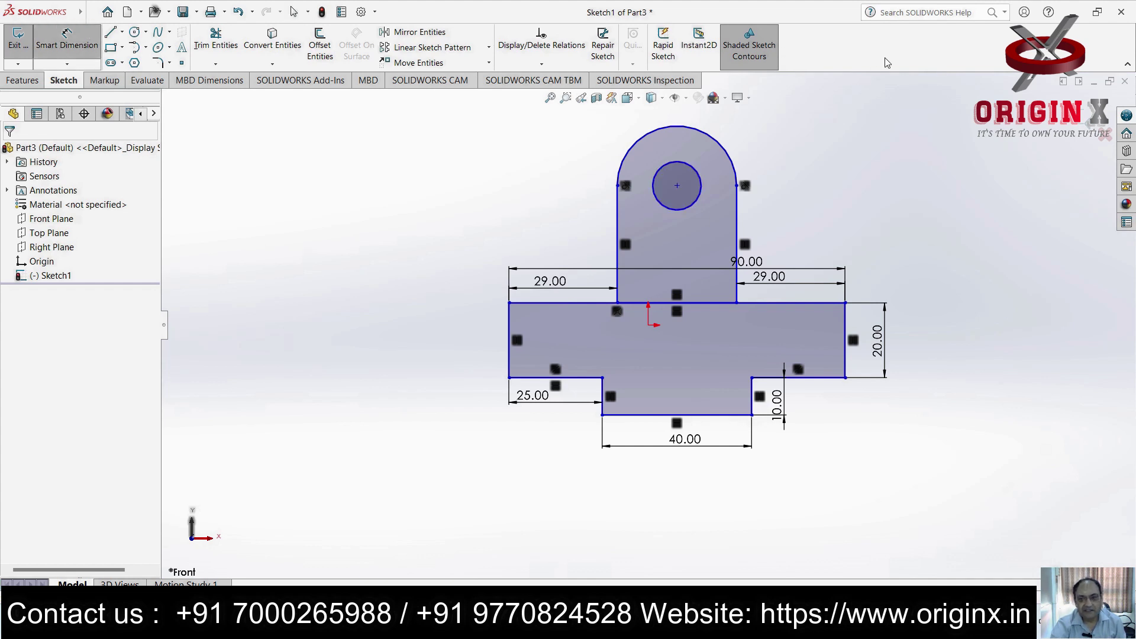
click(734, 152)
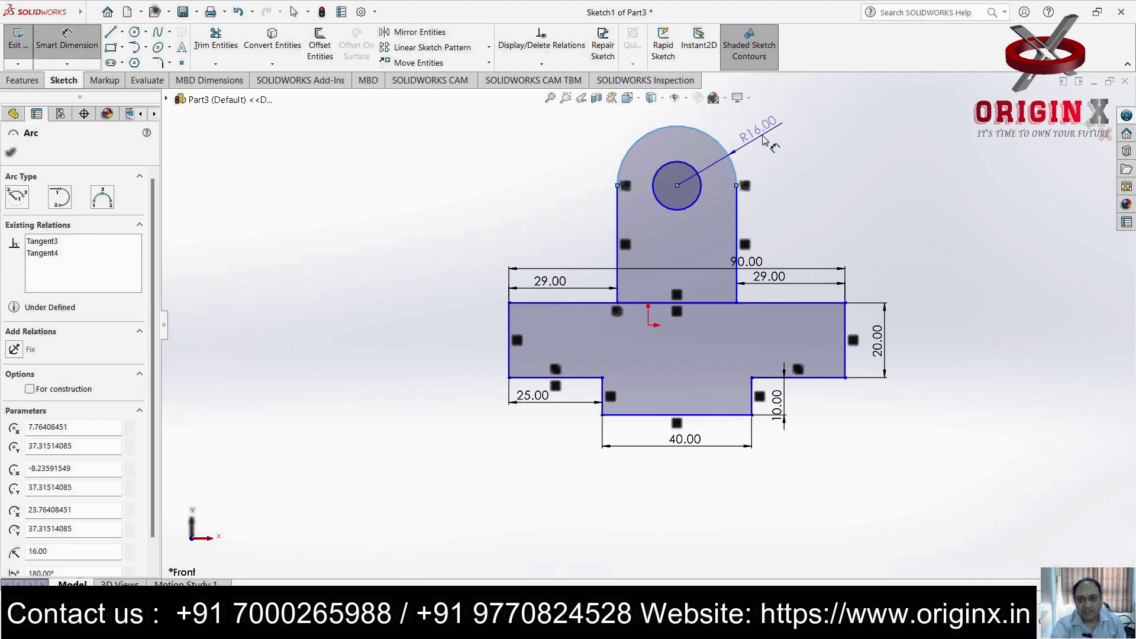
key(Escape)
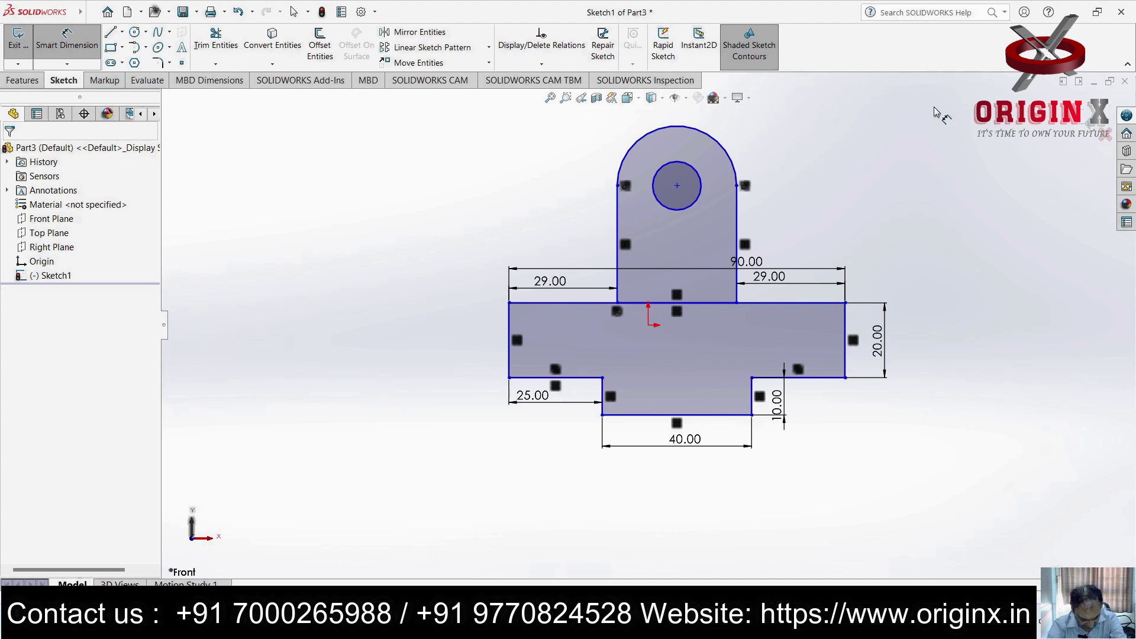
Dimension the diameter of the circle inside the rounded top as 16 mm
click(77, 52)
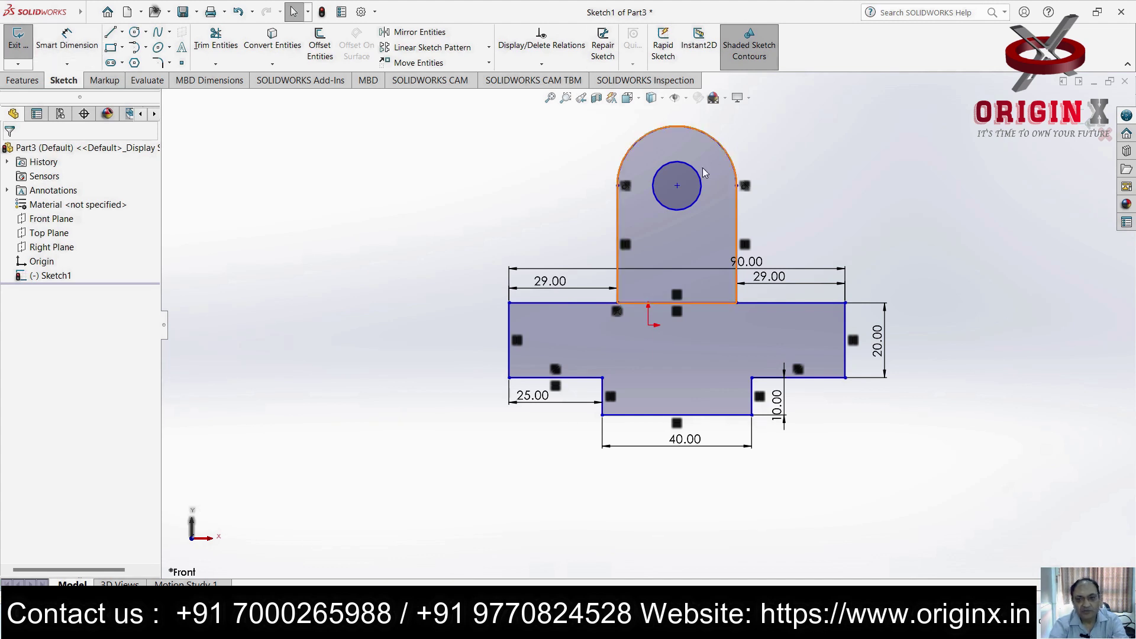
click(700, 175)
click(67, 43)
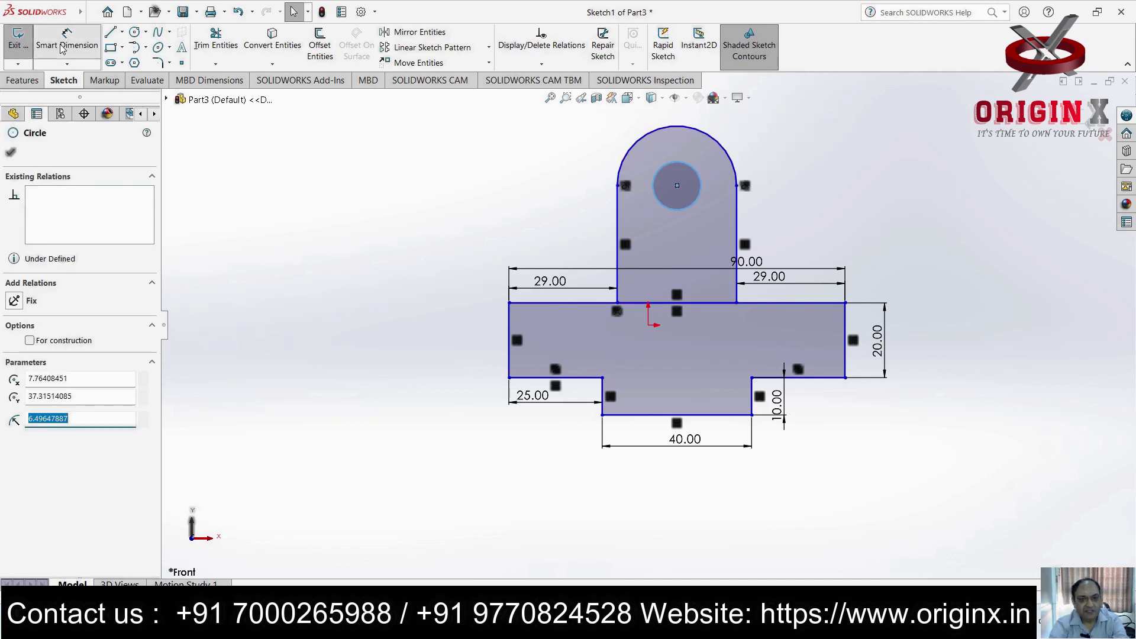
click(701, 178)
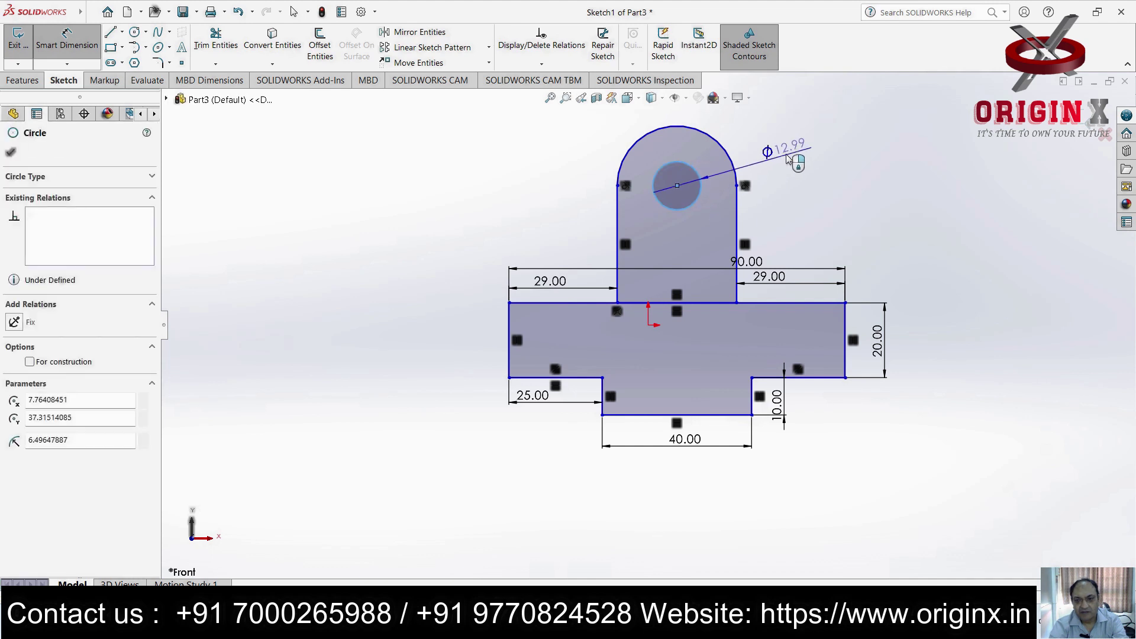
click(787, 151)
text(16)
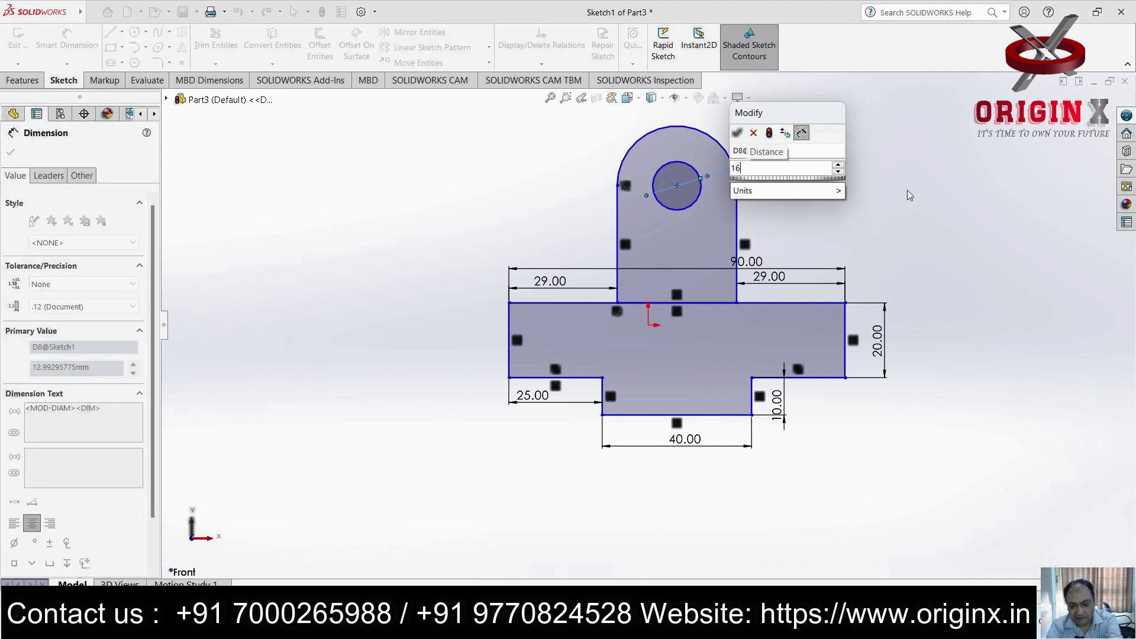
key(Return)
click(882, 208)
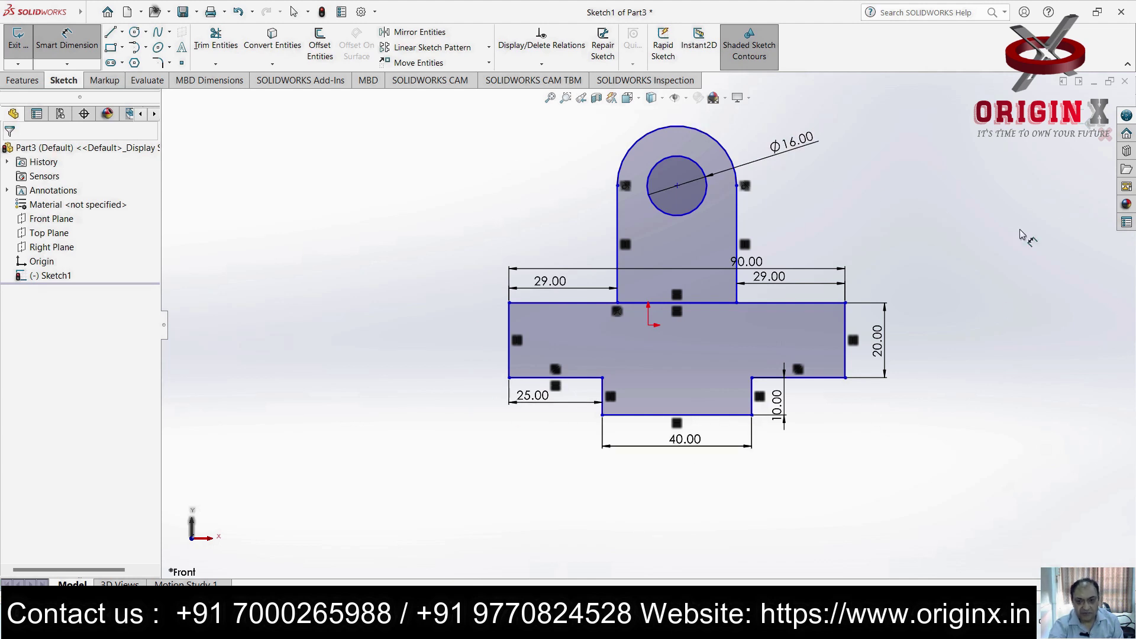
Power-trim the line segment separating the upper block from the 90 mm body, making one continuous profile
click(216, 64)
click(231, 81)
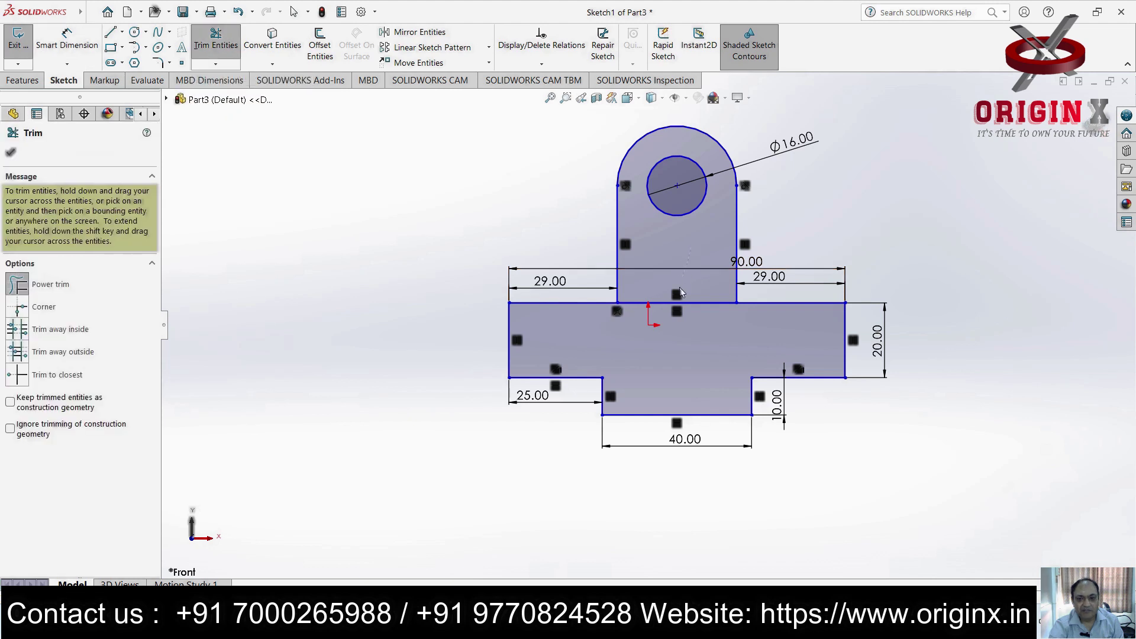
drag(680, 291, 771, 362)
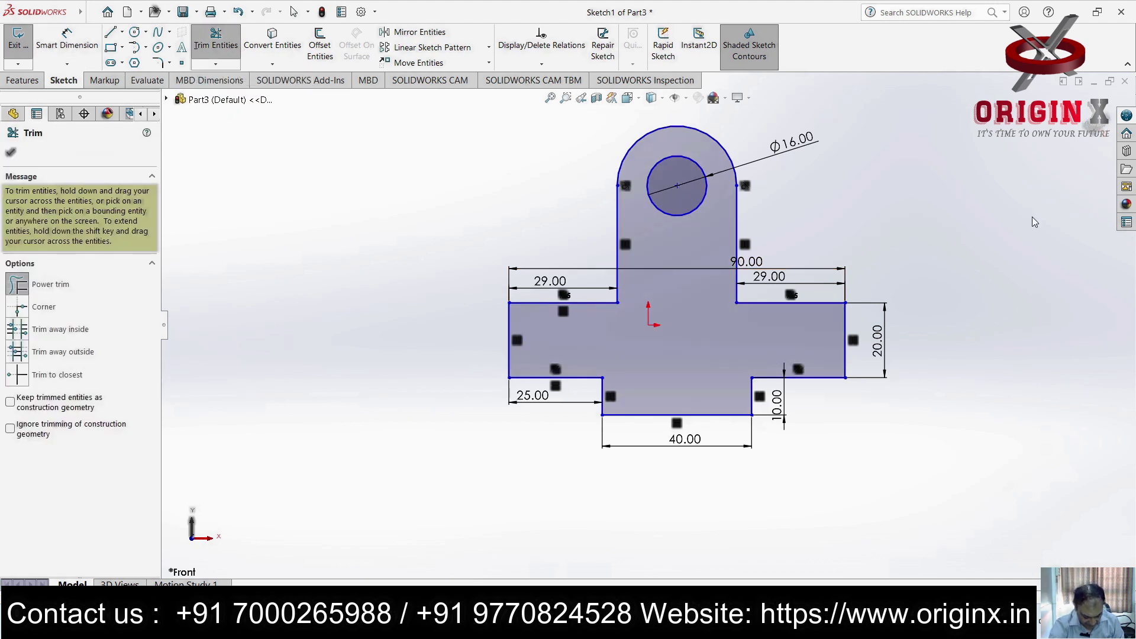
Extrude the profile as a boss with a blind depth of 25 mm
click(23, 80)
click(24, 45)
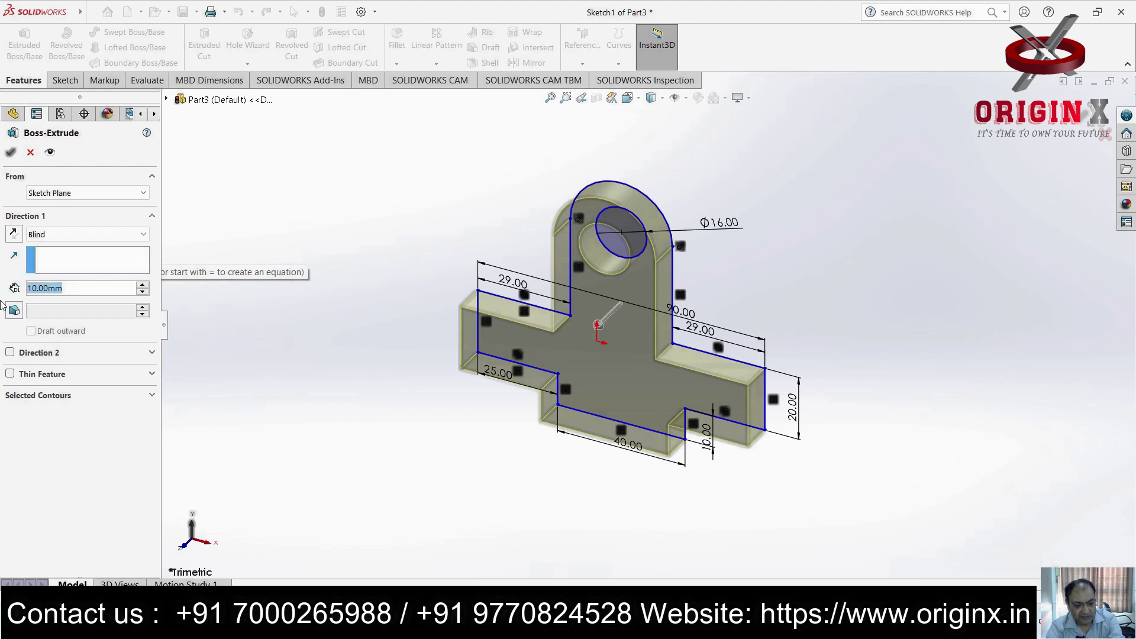
text(25)
key(Return)
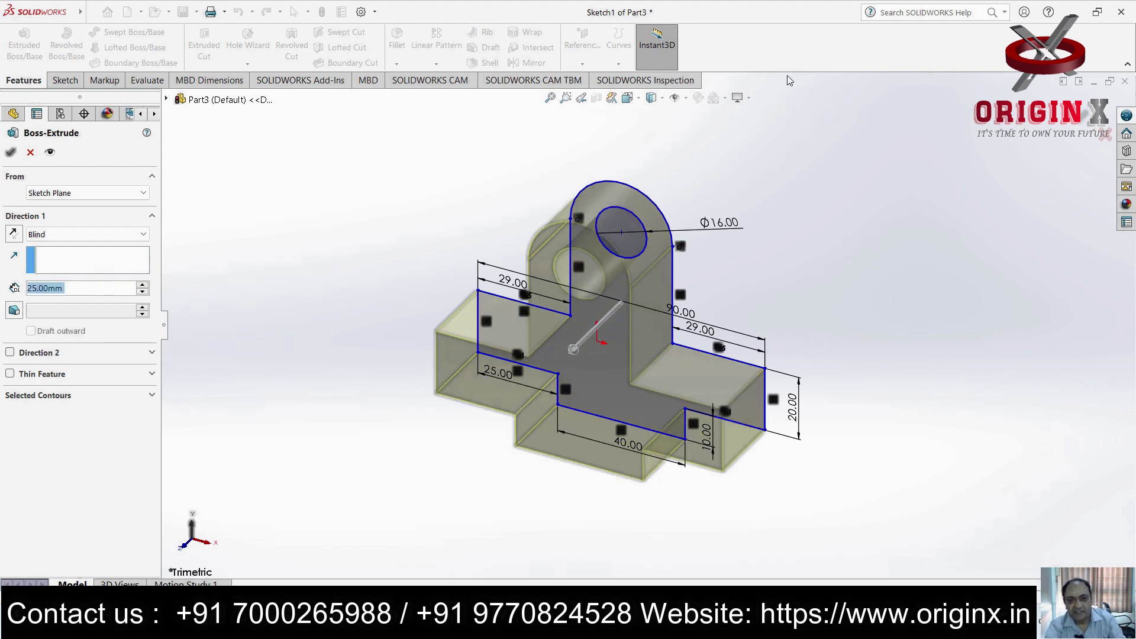
key(Return)
mouse_move(799, 329)
middle_down()
mouse_move(824, 304)
mouse_move(807, 310)
middle_up()
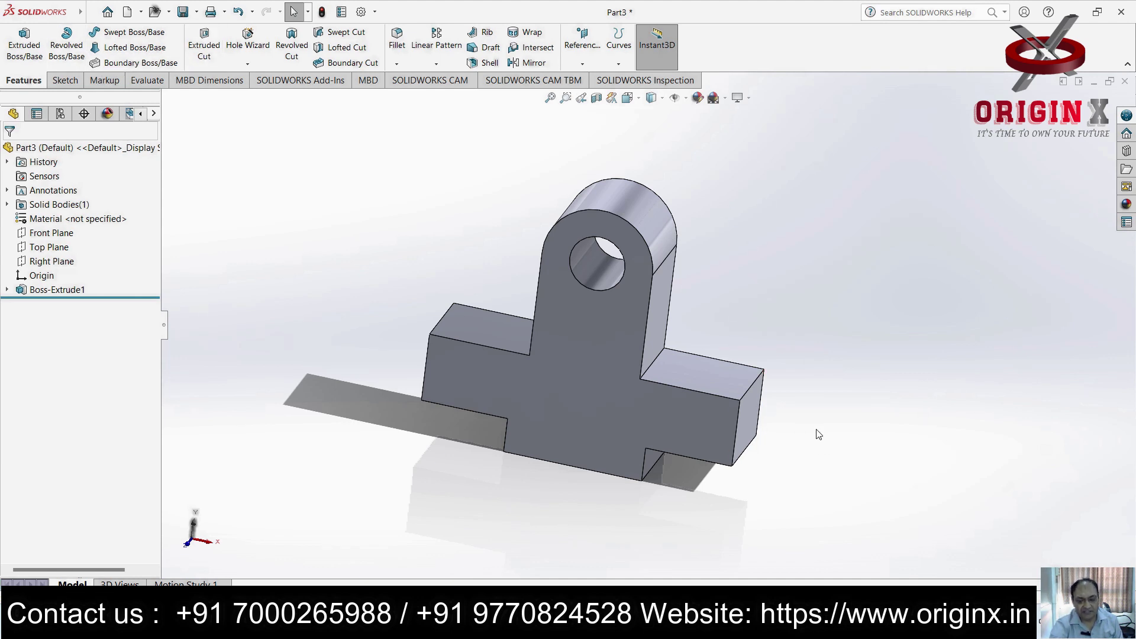
scroll(818, 423, up, 3)
scroll(799, 311, down, 1)
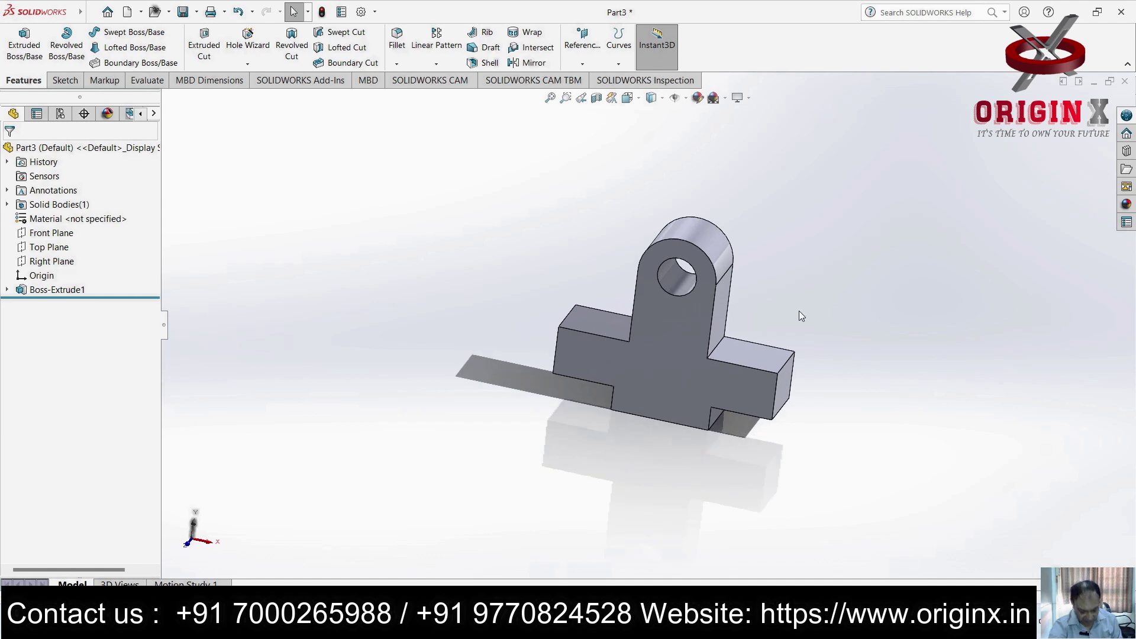
scroll(795, 313, down, 1)
scroll(841, 360, up, 2)
scroll(837, 376, down, 2)
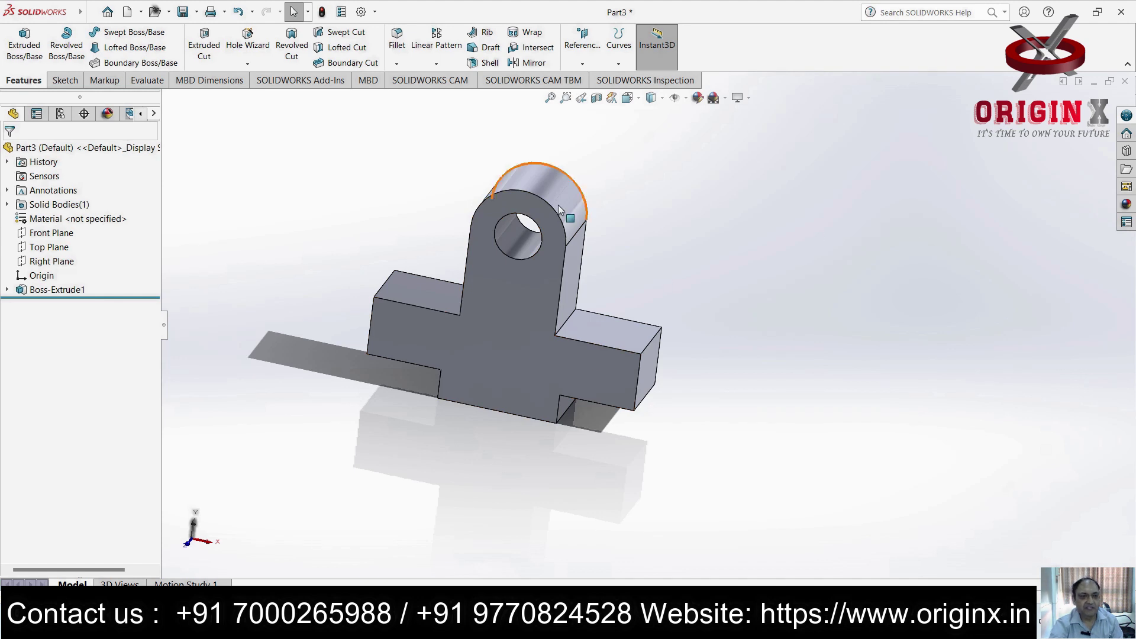
Create a new part document
click(92, 13)
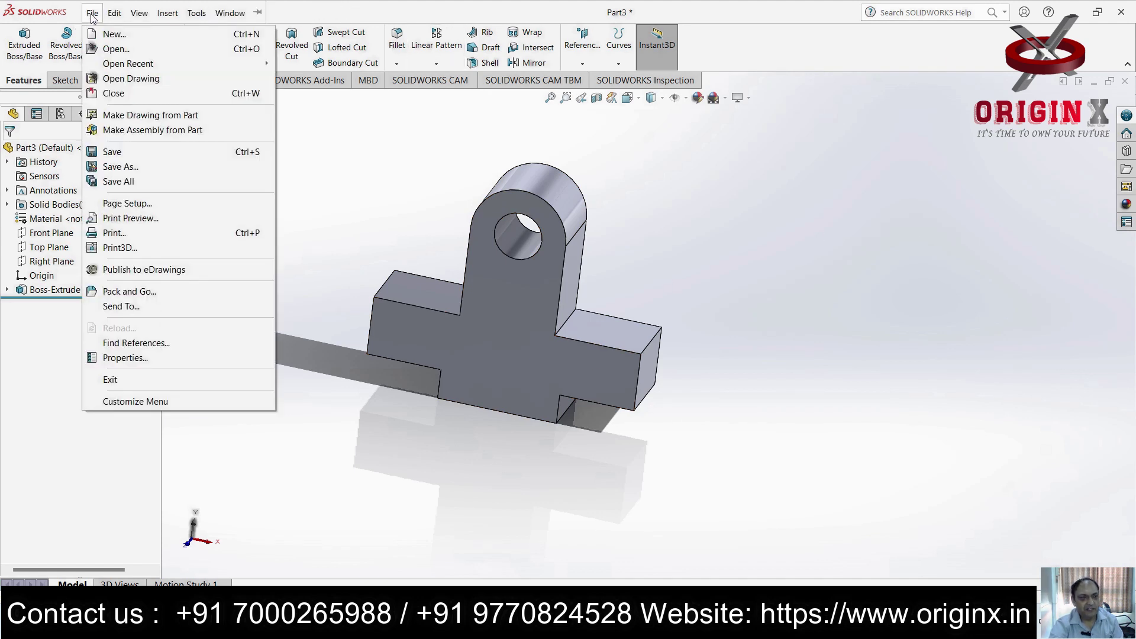
click(113, 34)
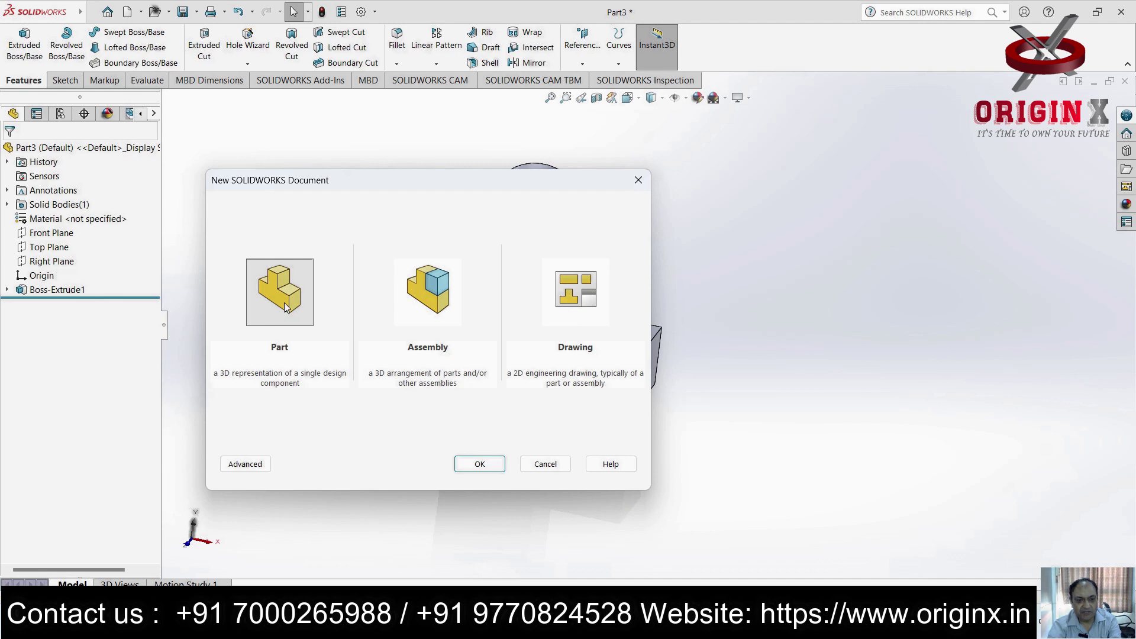
click(478, 464)
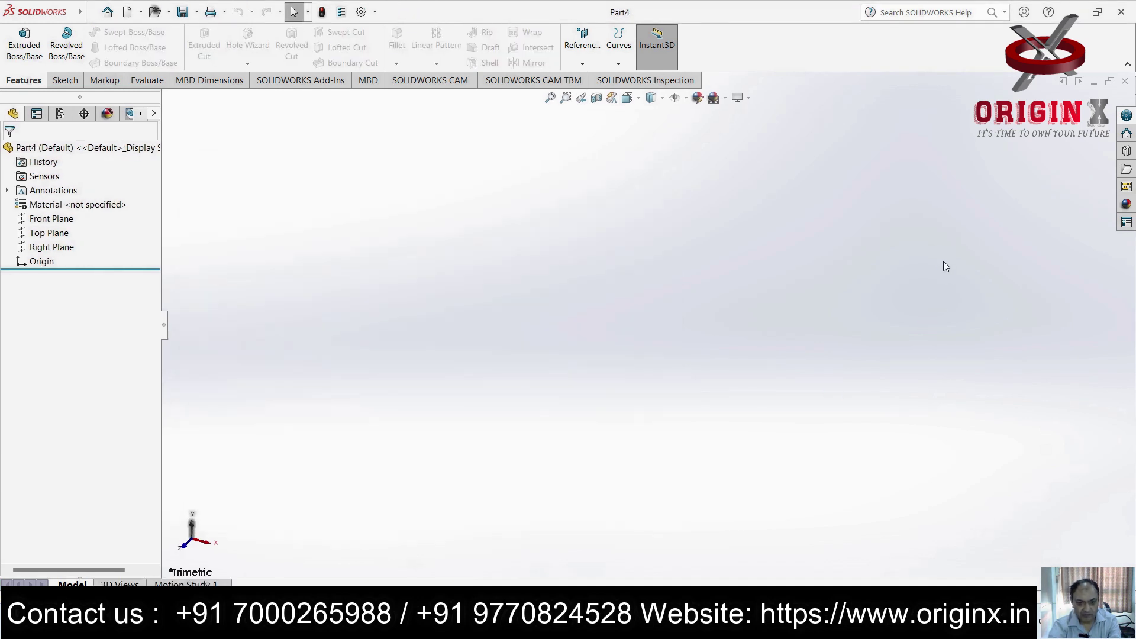
Sketch a corner rectangle about 92 mm wide and 49 mm high on the Front Plane, enclosing the origin
click(53, 219)
click(63, 81)
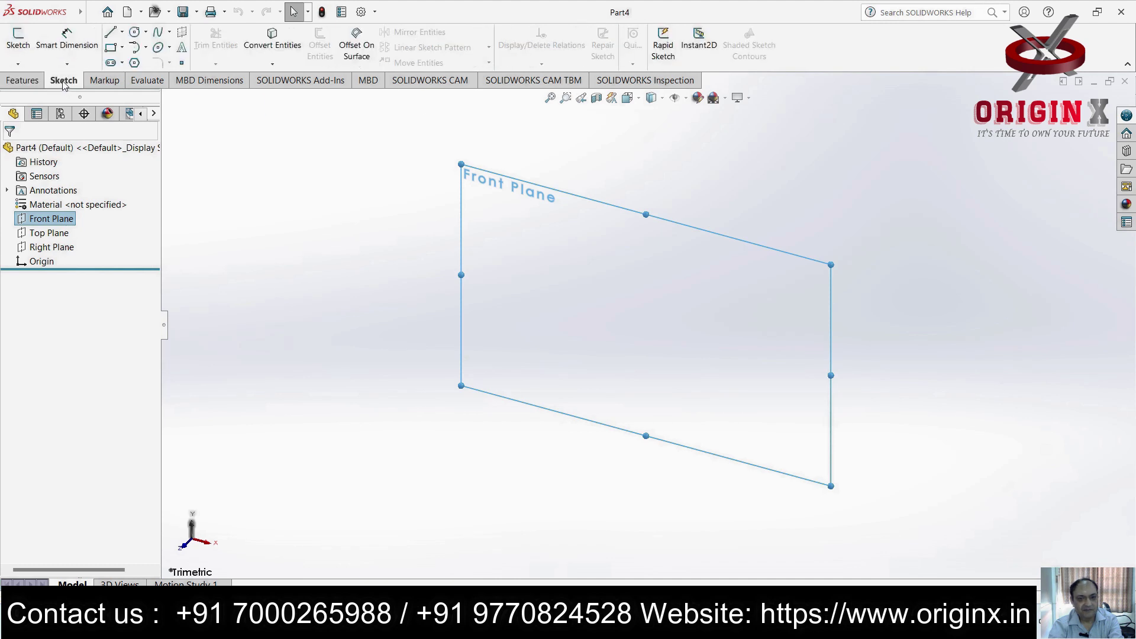
key(ctrl+8)
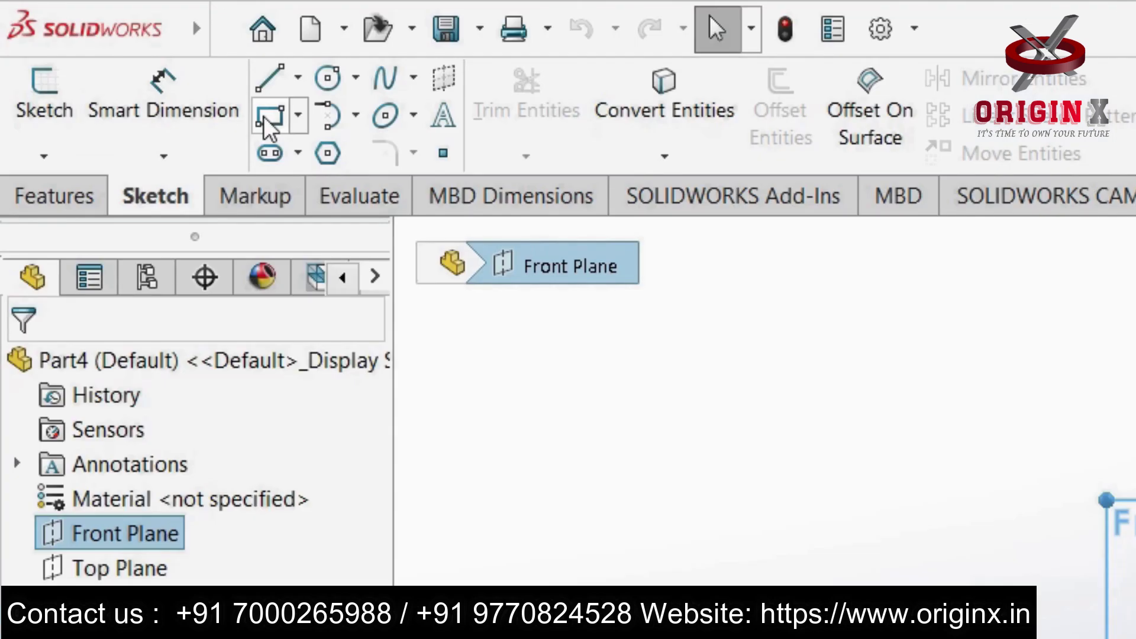
click(110, 47)
mouse_move(545, 294)
mouse_down()
mouse_move(773, 325)
mouse_move(794, 399)
mouse_move(744, 400)
mouse_up()
Dimension the rectangle's top edge as 75 mm
click(67, 40)
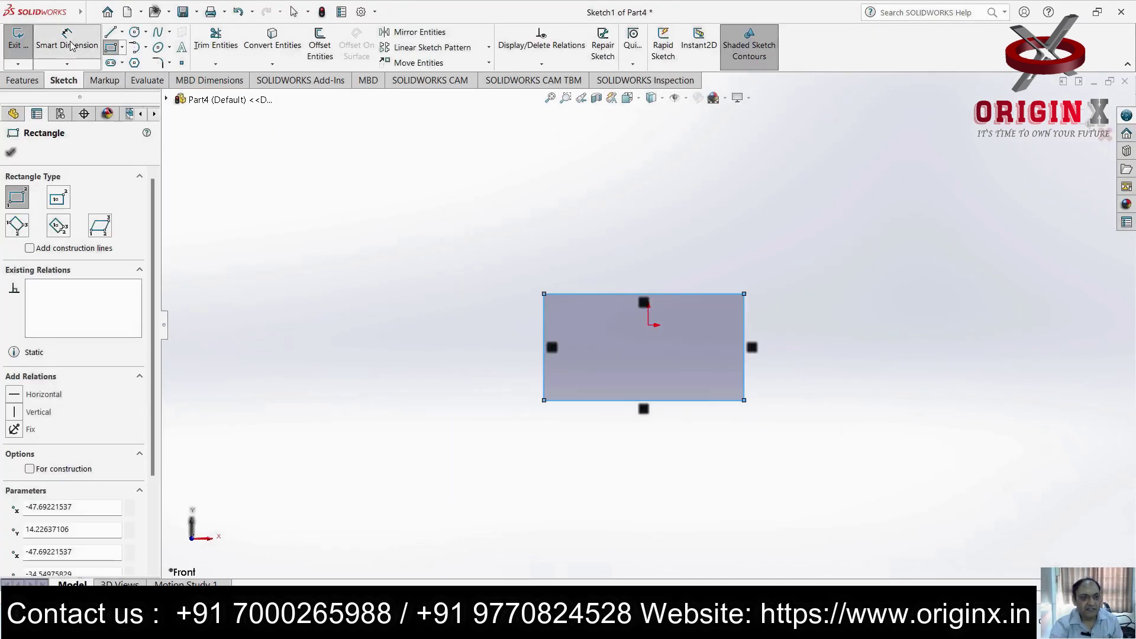
click(685, 295)
click(652, 267)
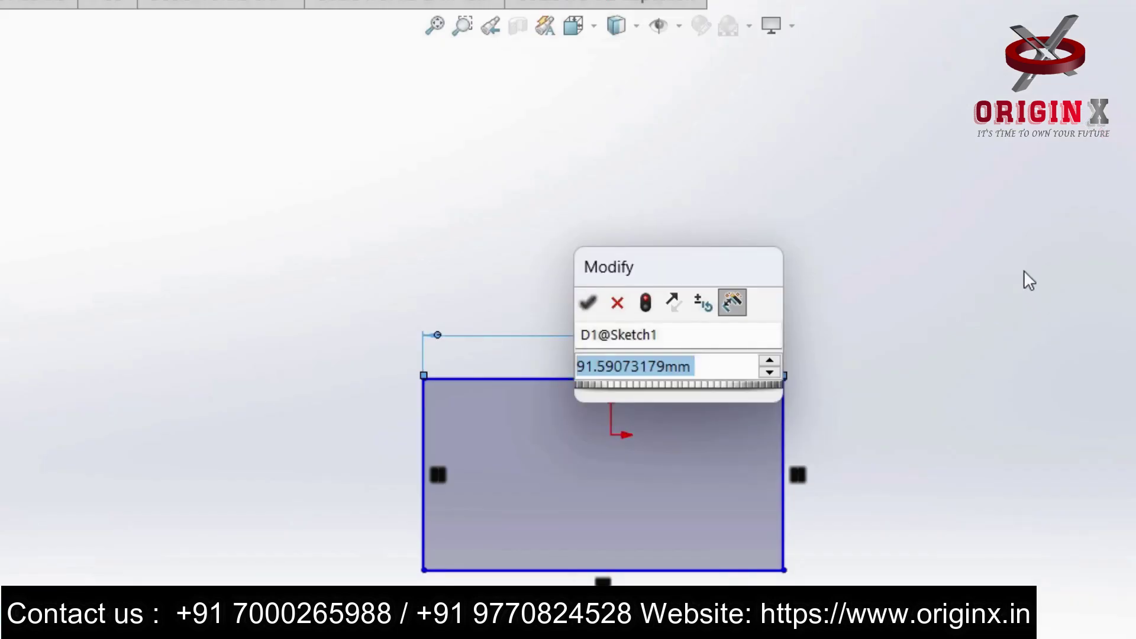
text(75)
key(Return)
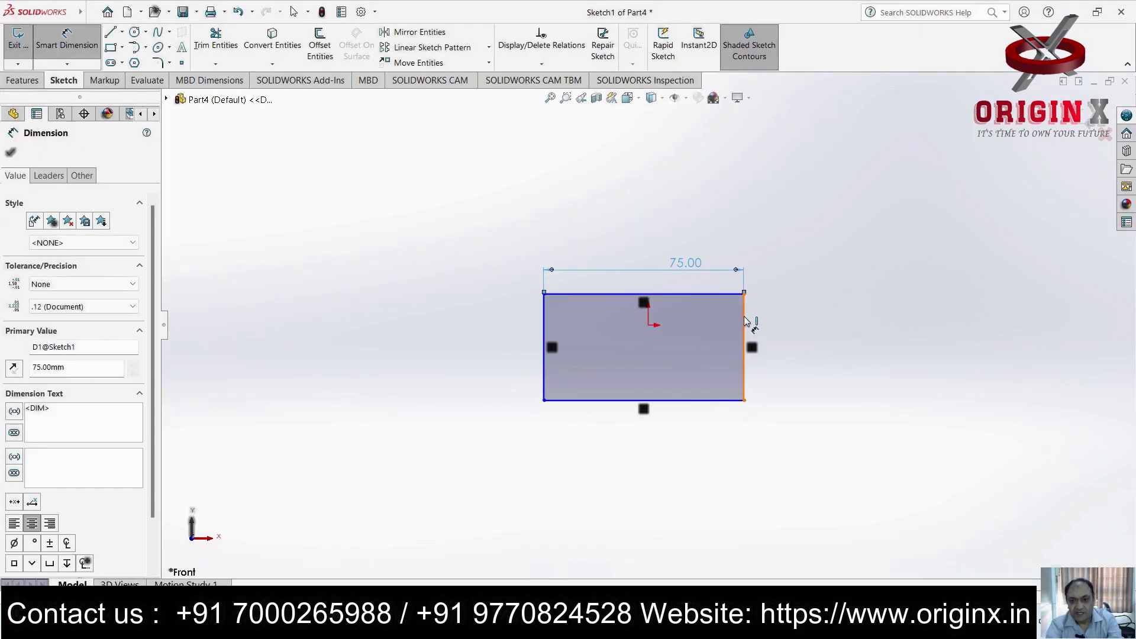
Dimension the rectangle's right vertical edge as 30 mm
click(744, 322)
click(779, 344)
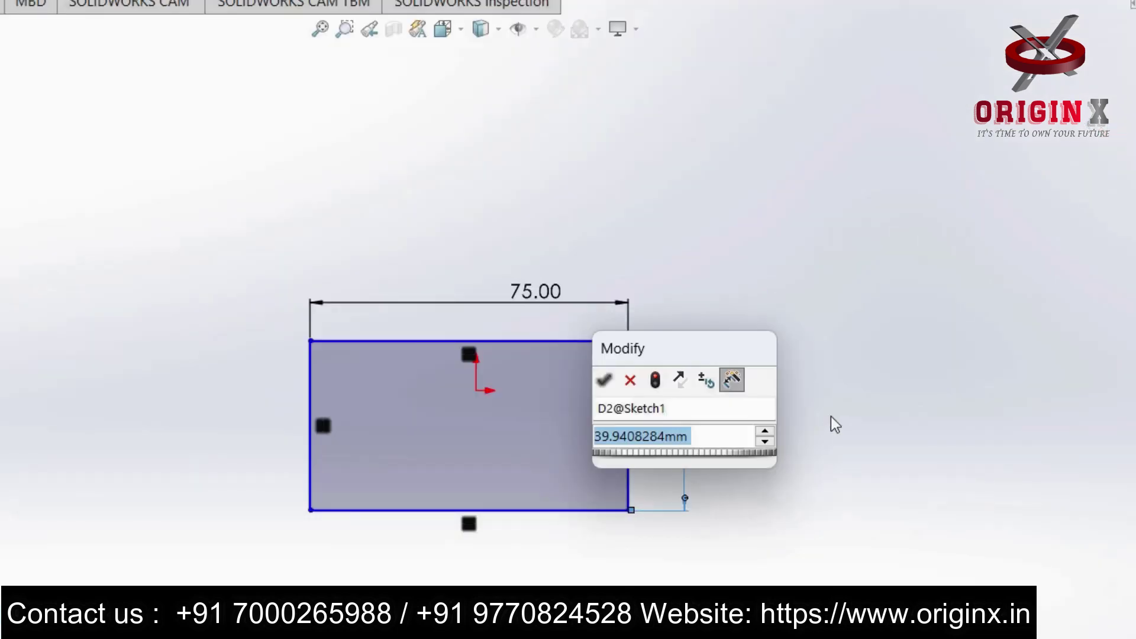
text(30)
key(Return)
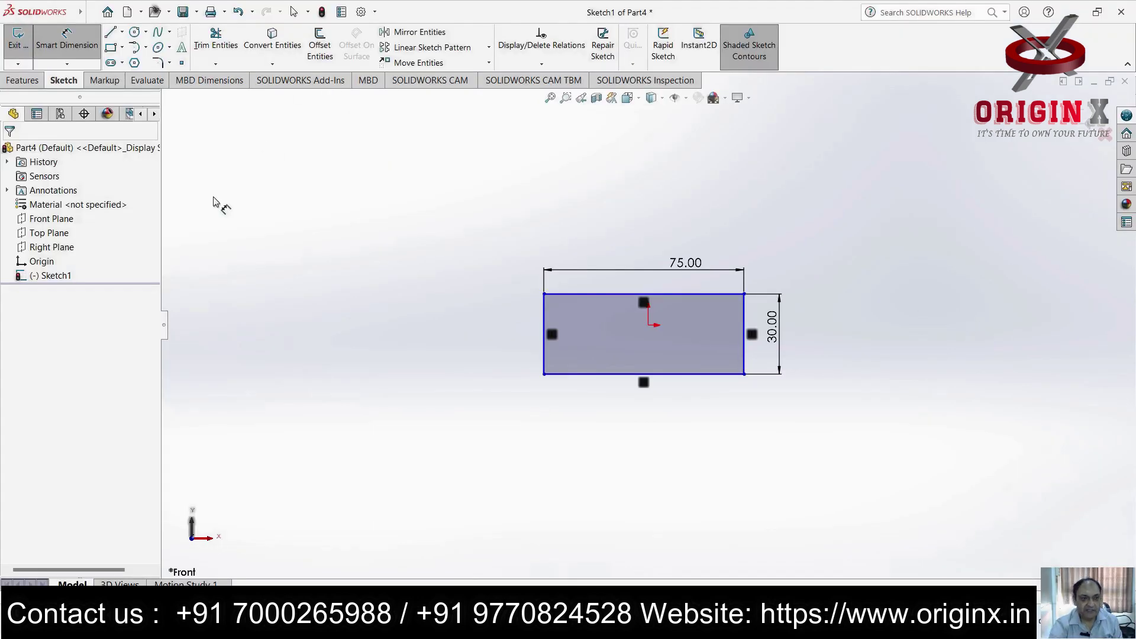
Draw a horizontal centerline across the rectangle between the midpoints of its two vertical edges
click(122, 32)
click(139, 58)
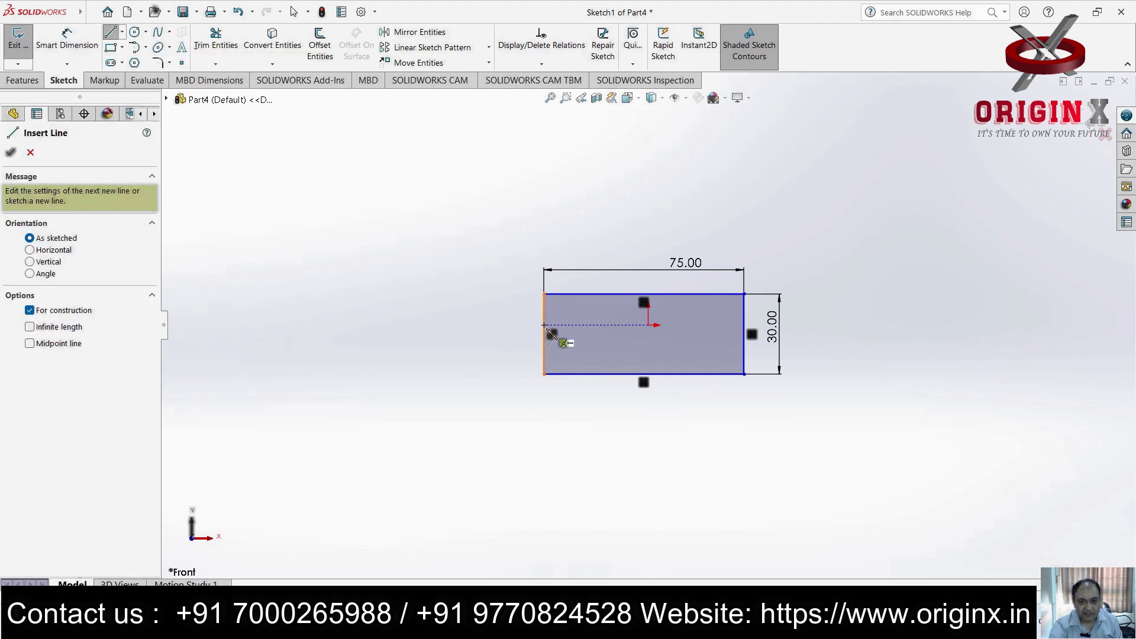
click(544, 333)
click(744, 334)
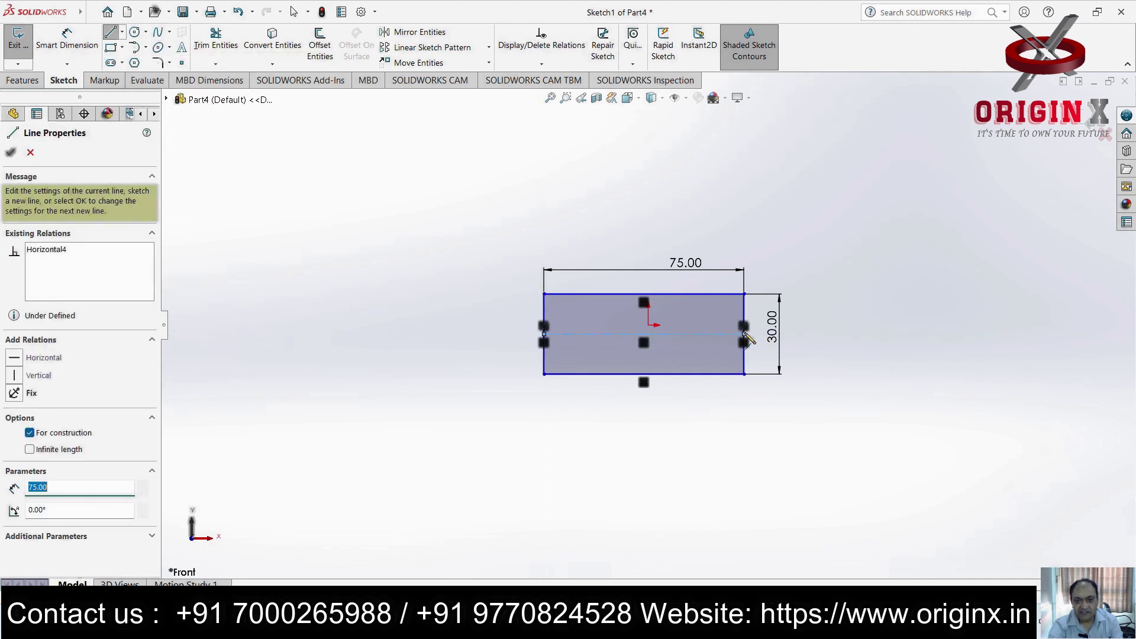
key(Escape)
Draw a vertical centerline from the midpoint of the rectangle's top edge down past its bottom edge
click(122, 32)
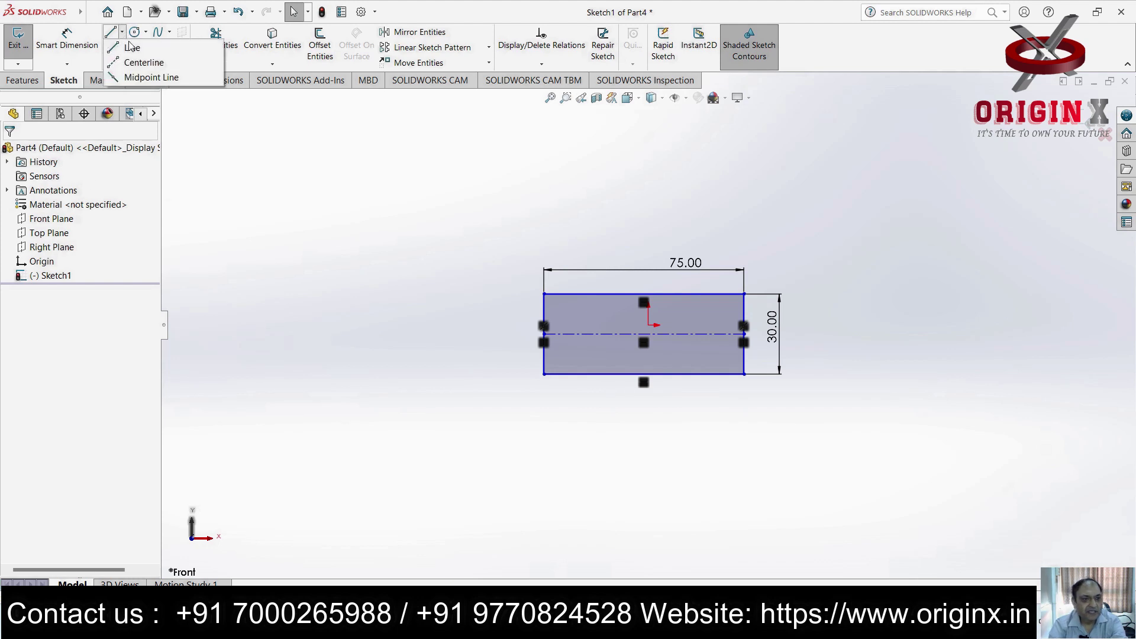
click(143, 66)
click(644, 294)
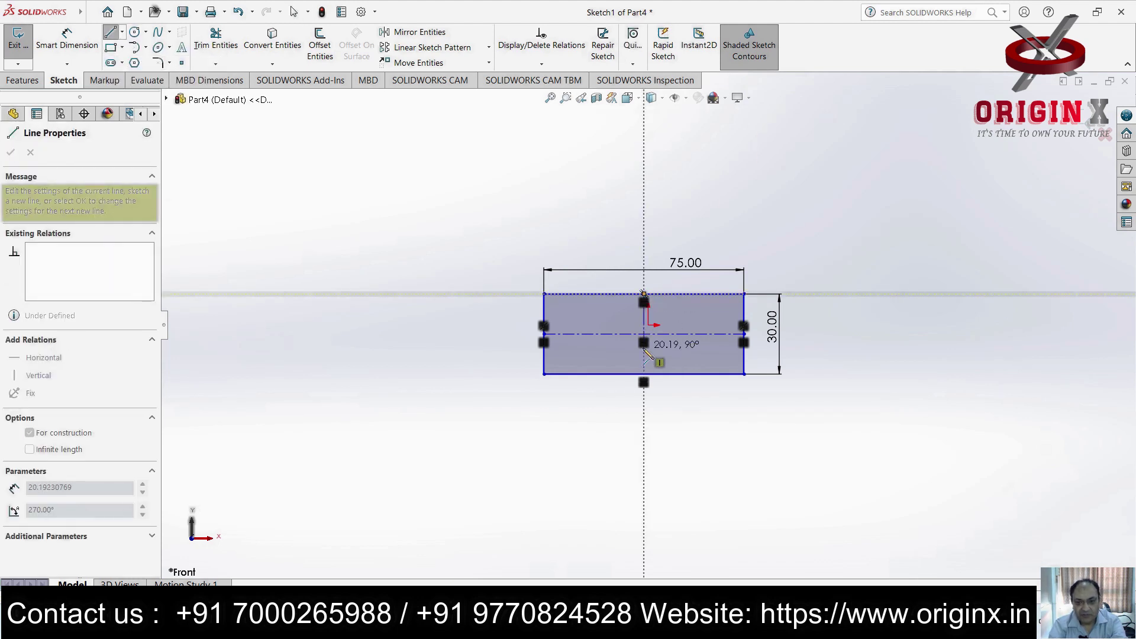
click(644, 405)
key(Escape)
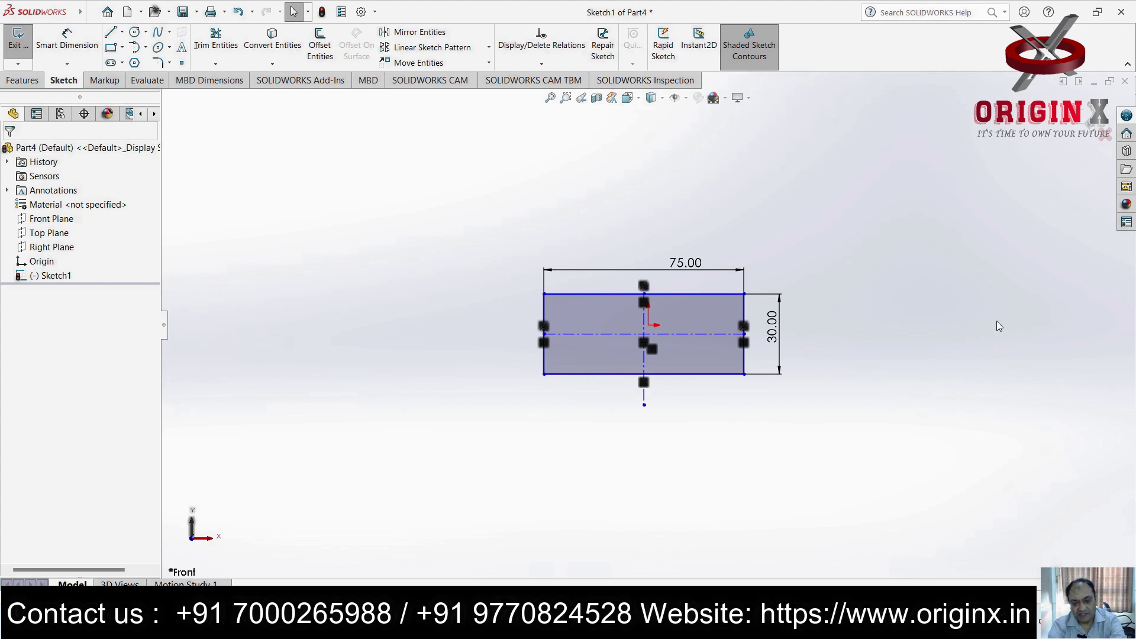
Sketch a circle of 15 mm radius centred on the centerline crossing and tangent to the rectangle's bottom edge
scroll(801, 356, down, 3)
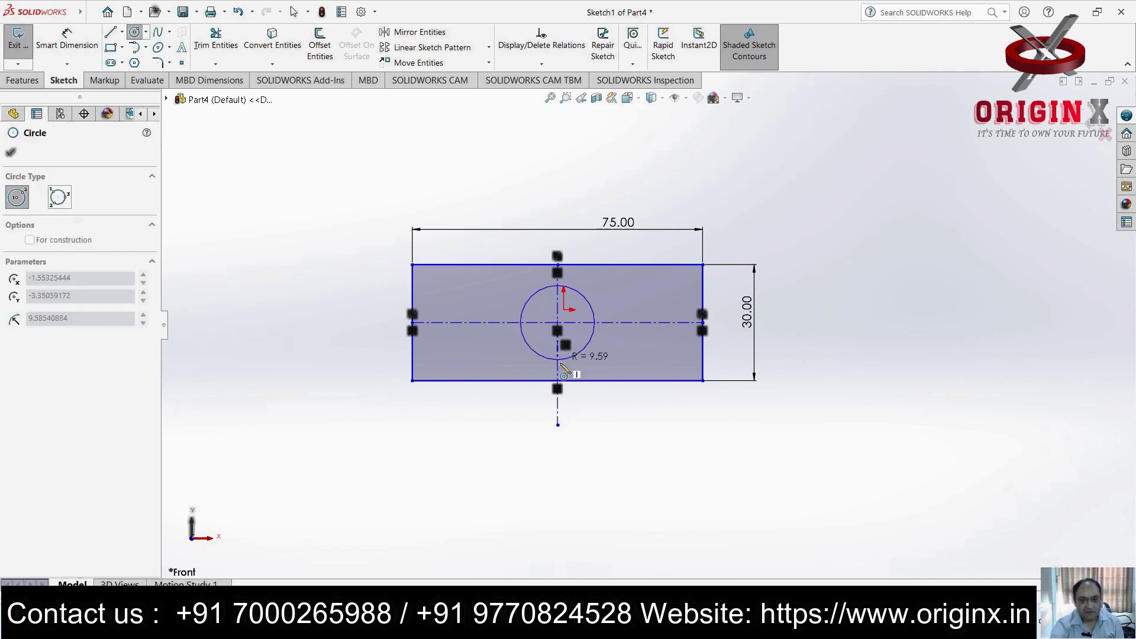
click(556, 381)
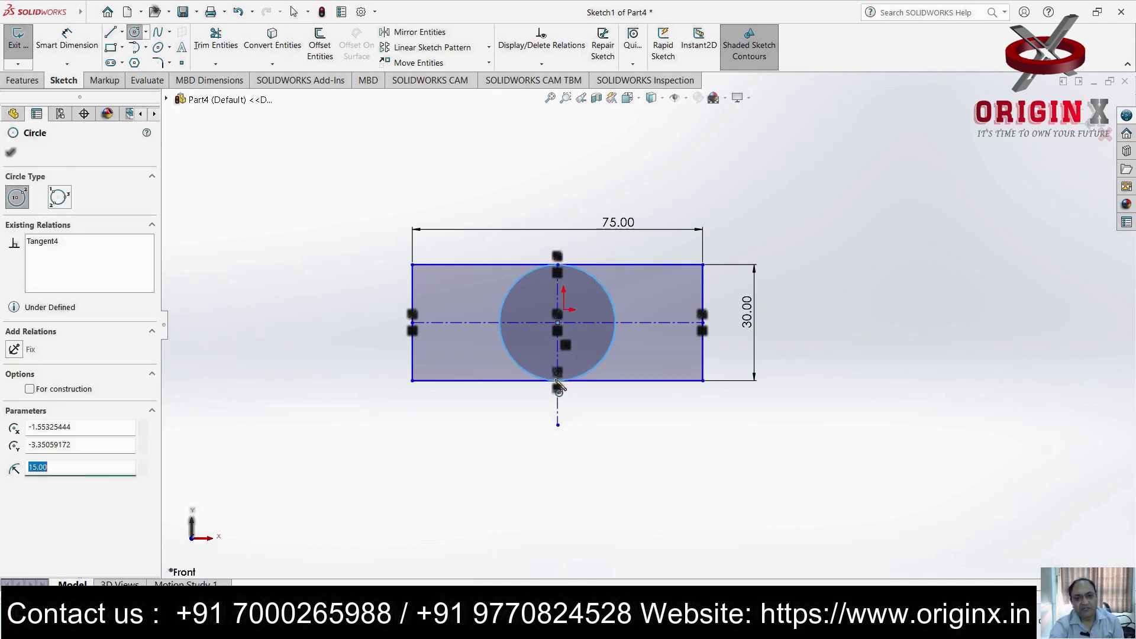
key(Escape)
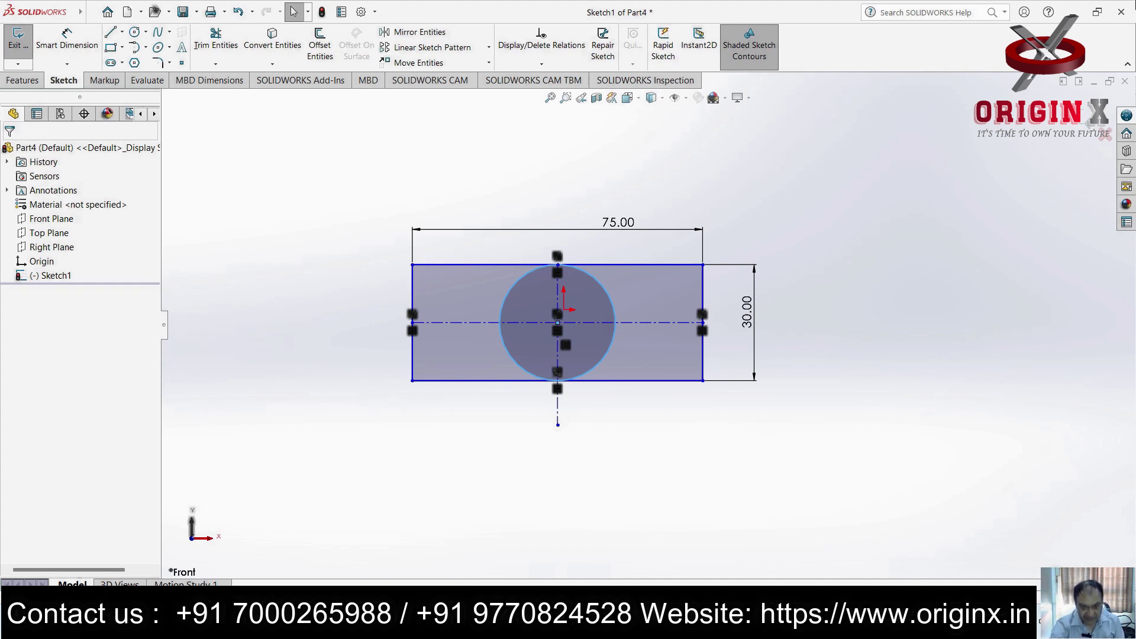
click(921, 156)
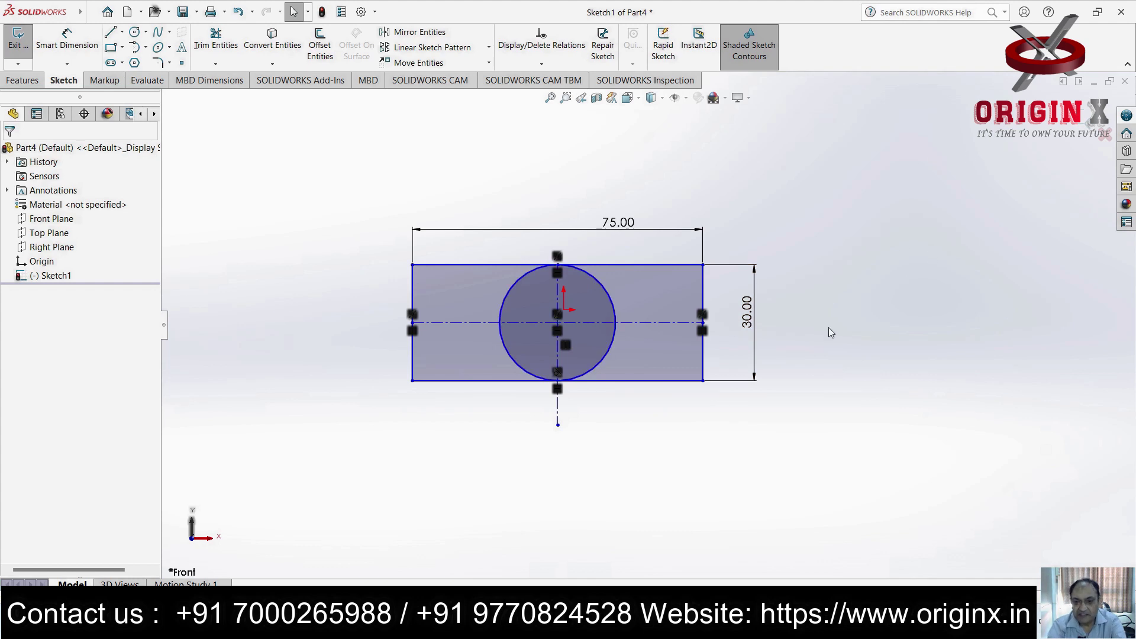
Set the rectangle's height dimension to 75 mm
double_click(748, 325)
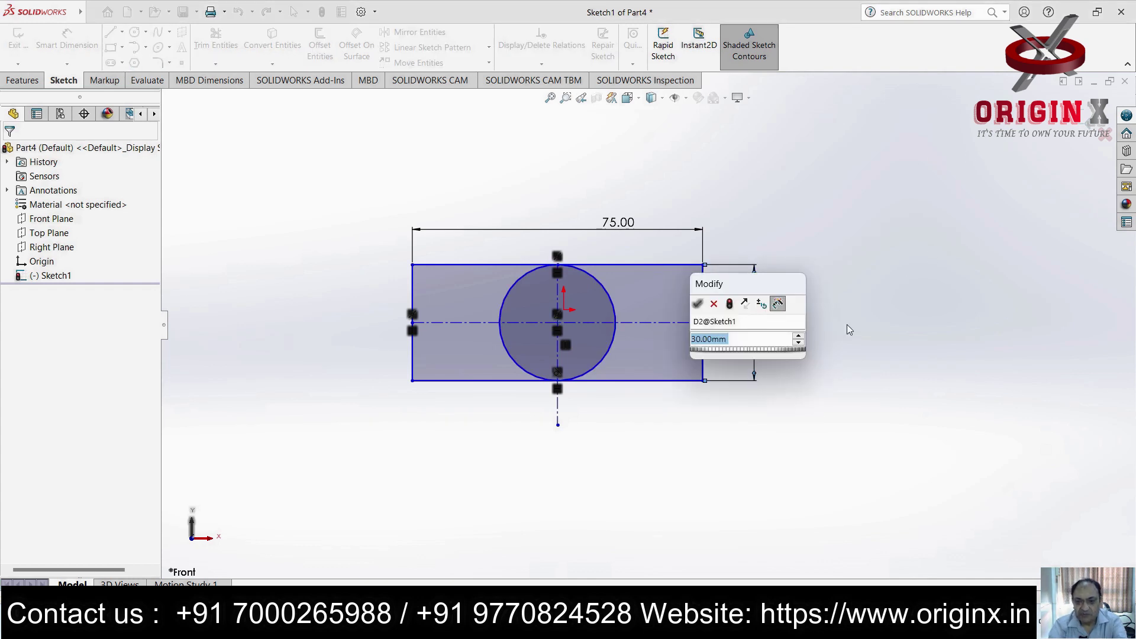
text(75)
key(Return)
scroll(755, 314, up, 6)
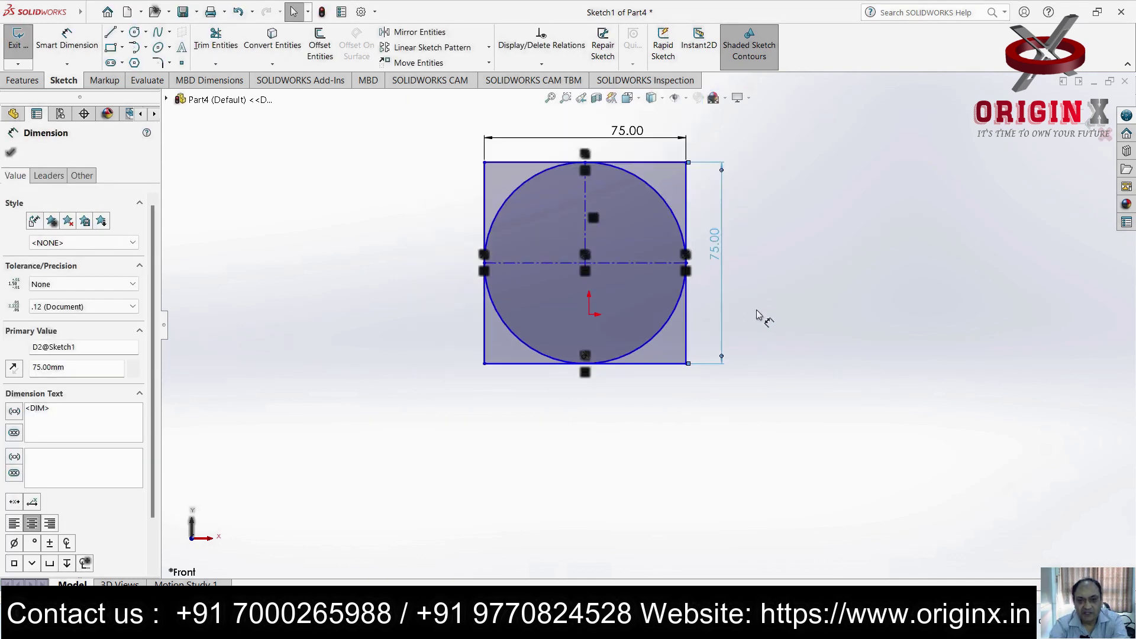
scroll(710, 201, down, 3)
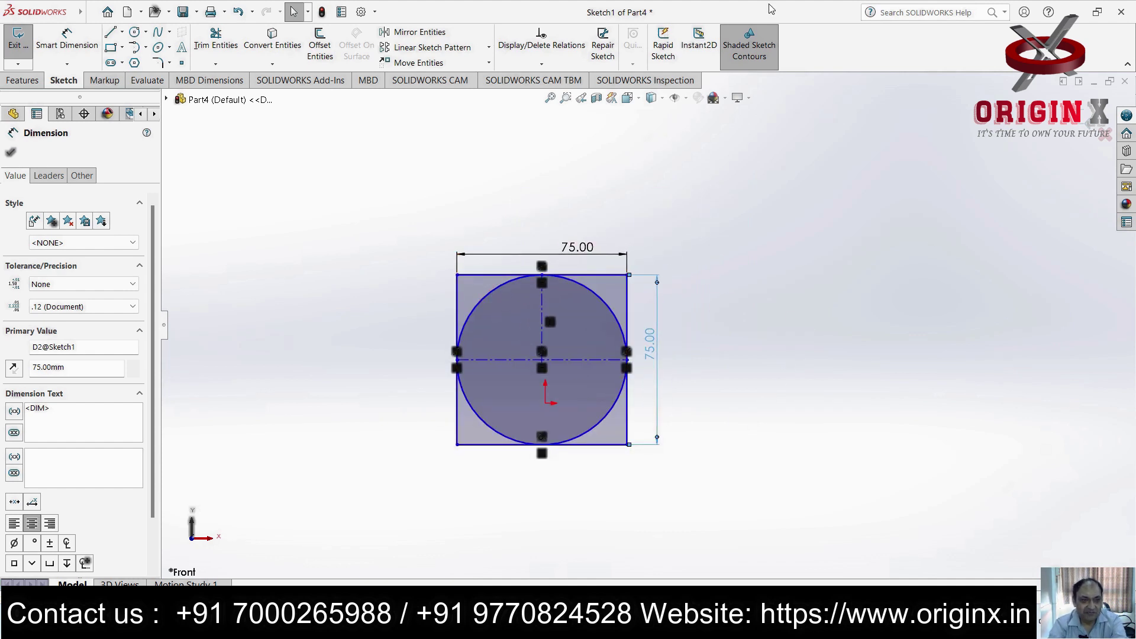
Sketch a concentric circle about 56 mm in diameter inside the tangent circle
click(145, 32)
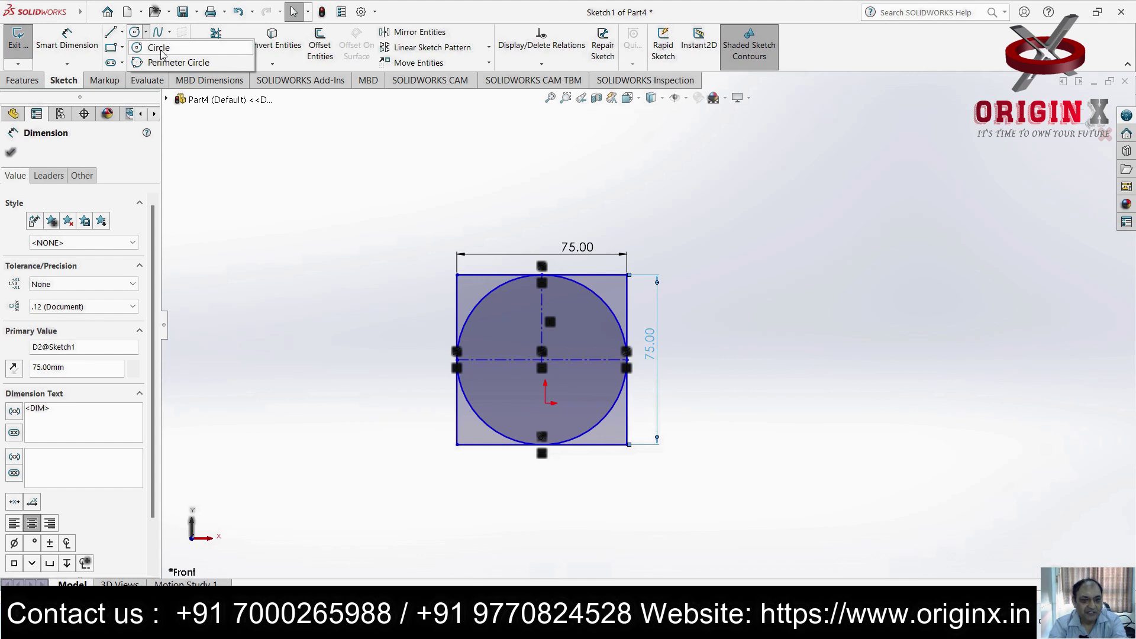
click(159, 48)
click(541, 360)
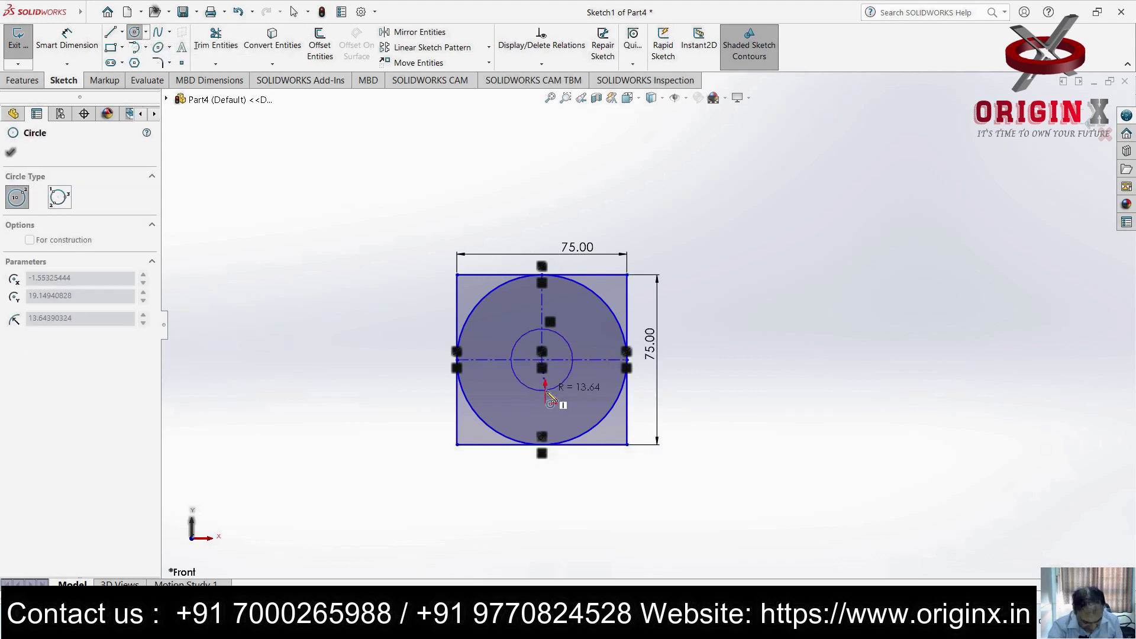
click(586, 405)
key(Escape)
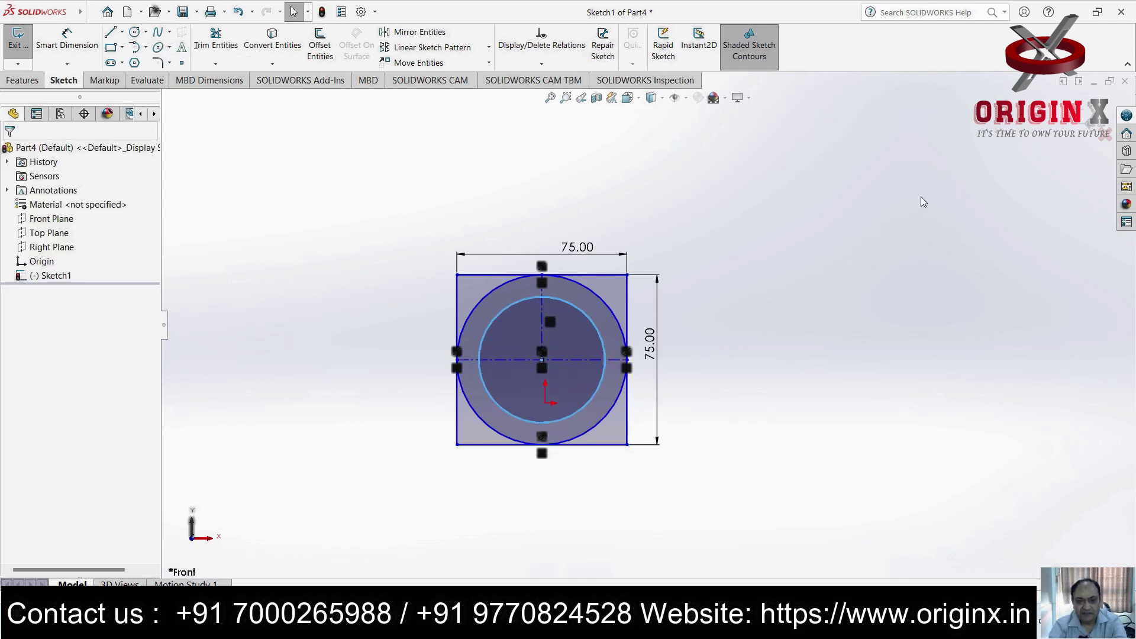
Dimension the new inner circle's diameter as 50 mm
click(54, 52)
click(587, 312)
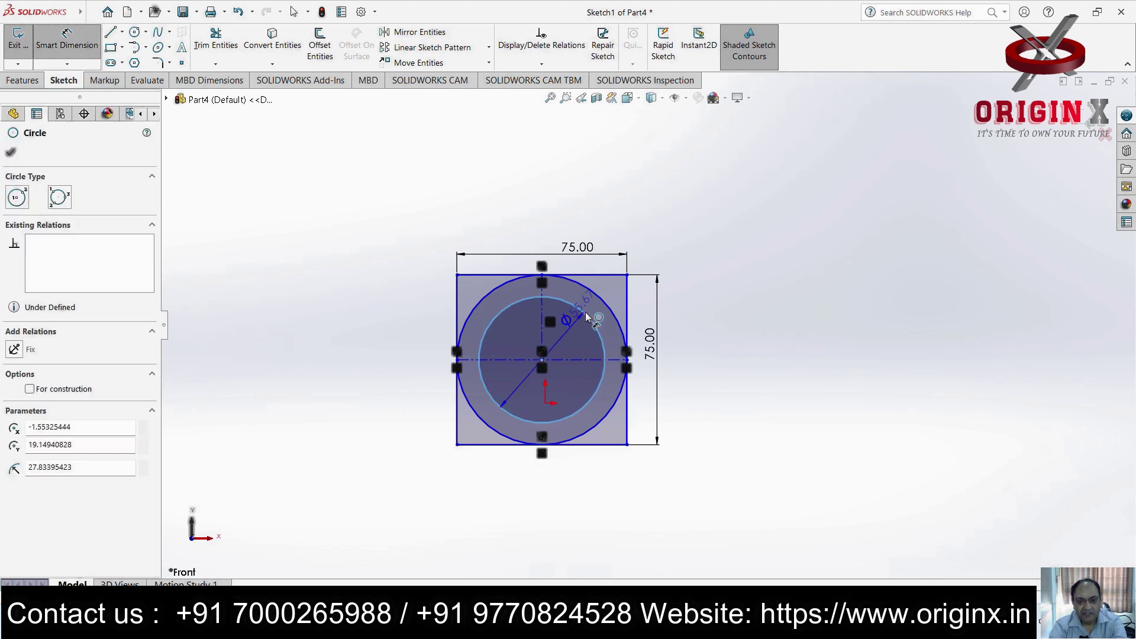
click(714, 221)
text(50)
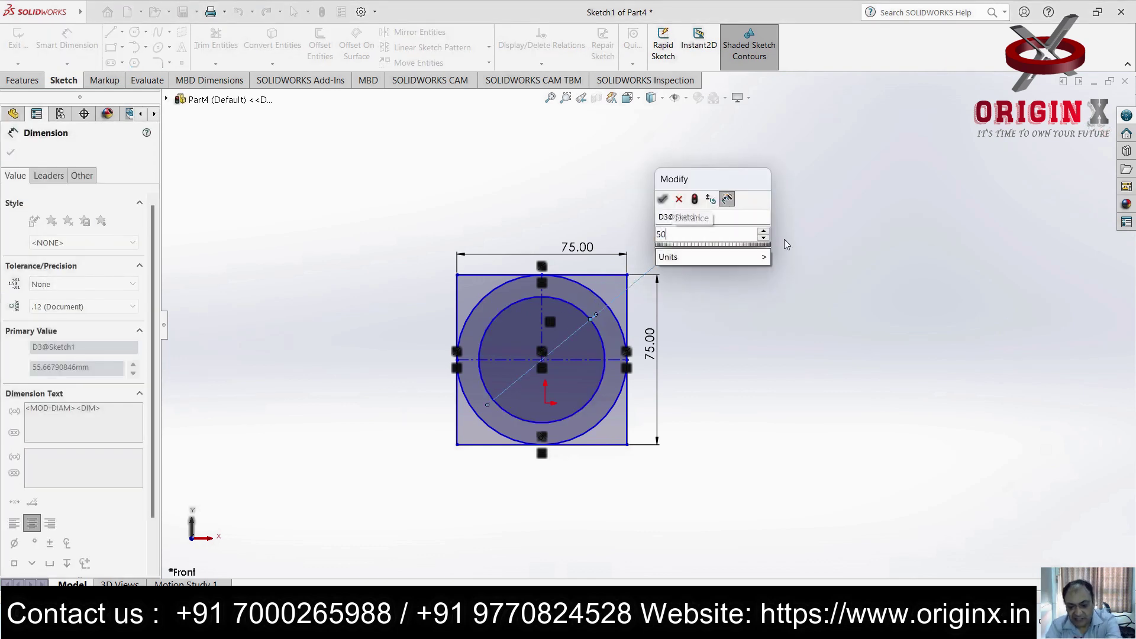
key(Return)
key(Escape)
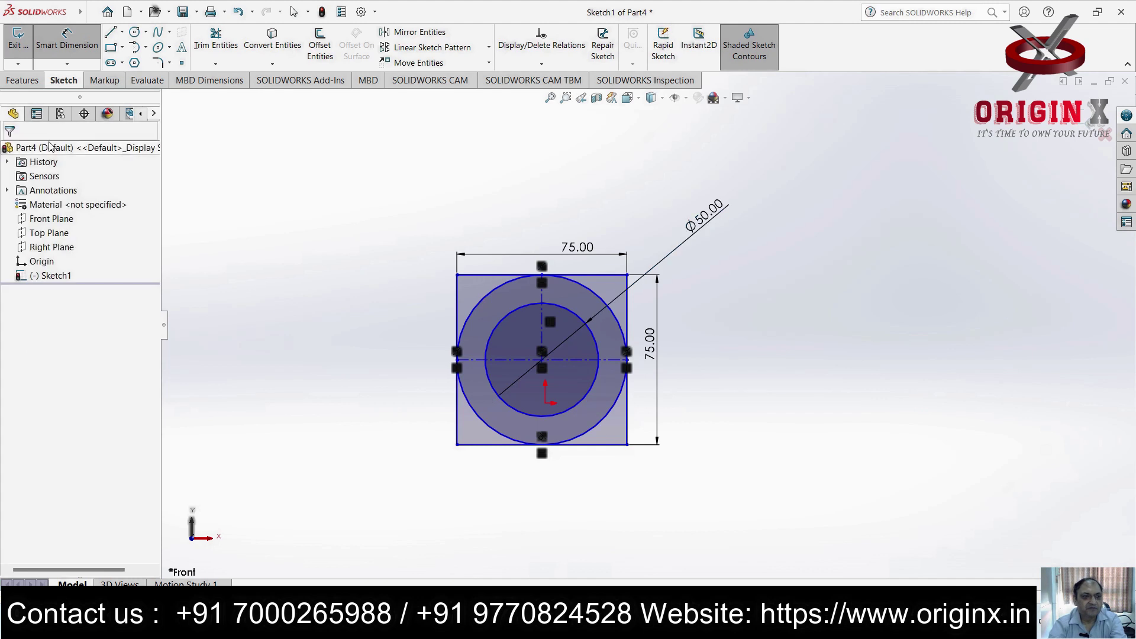
Sketch another concentric circle about 27 mm in diameter inside the 50 mm circle
click(146, 32)
click(196, 51)
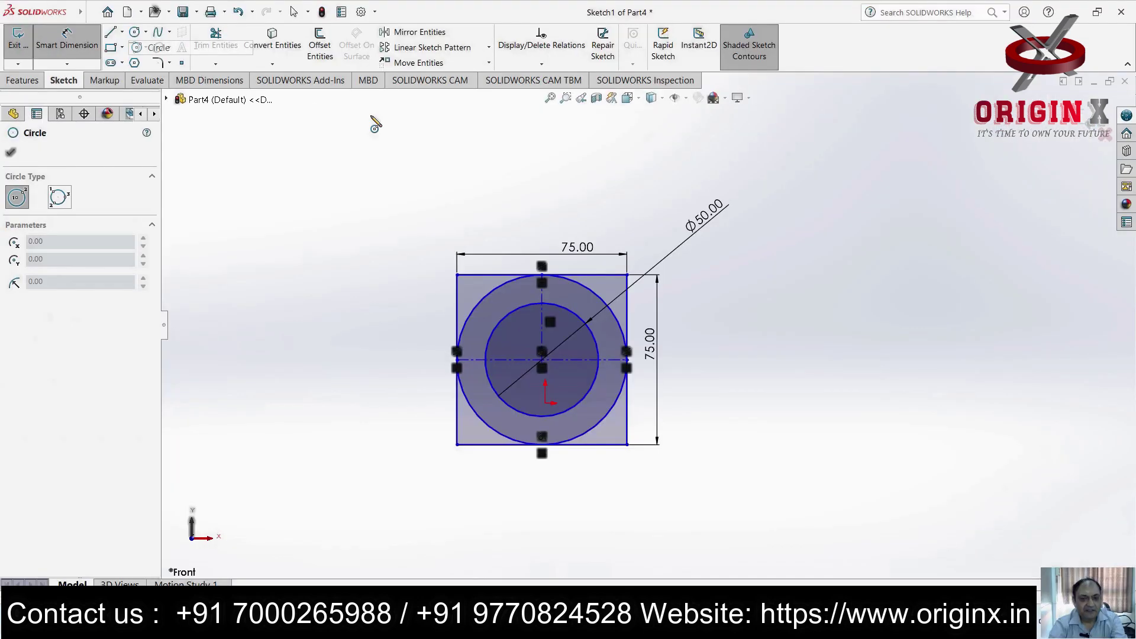
click(542, 360)
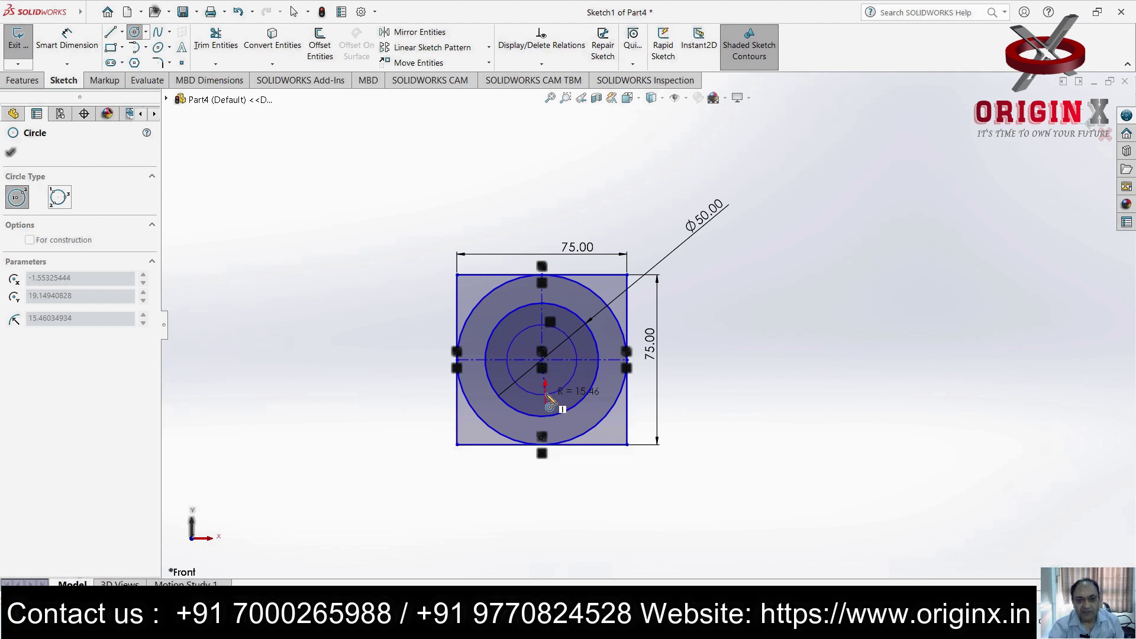
click(545, 392)
key(Escape)
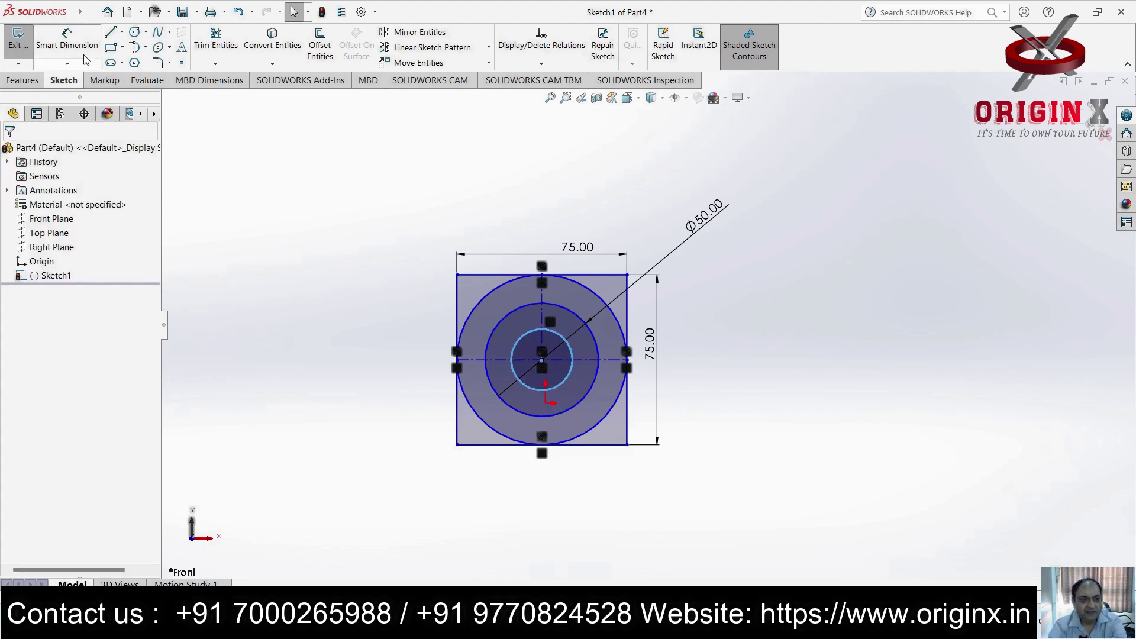
Dimension the innermost circle's diameter as 25 mm
click(81, 52)
click(567, 339)
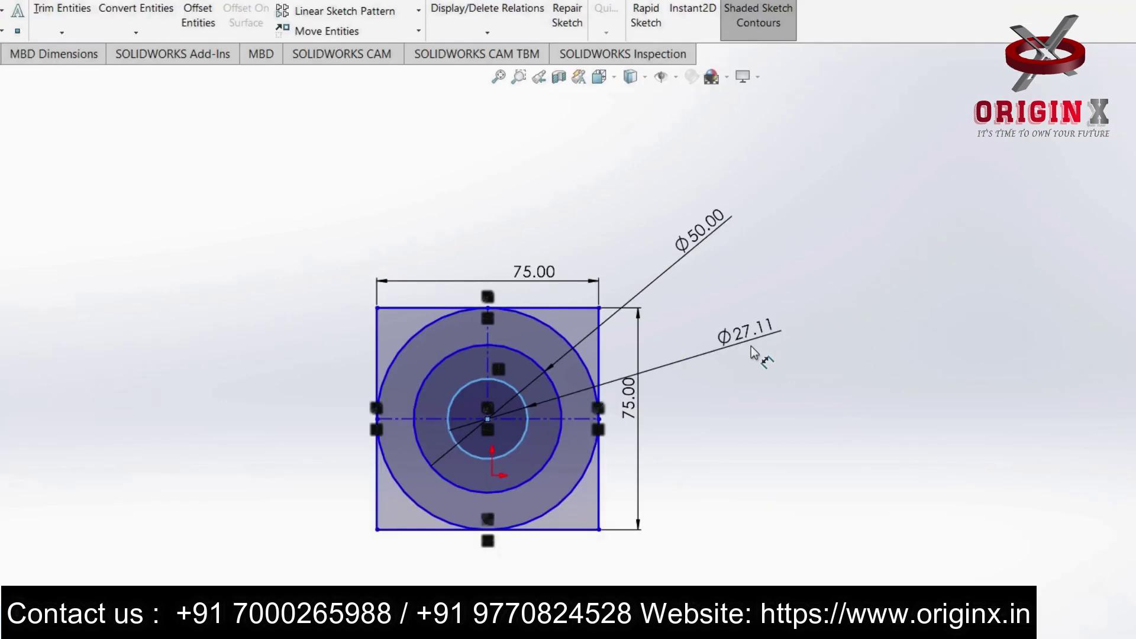
click(751, 347)
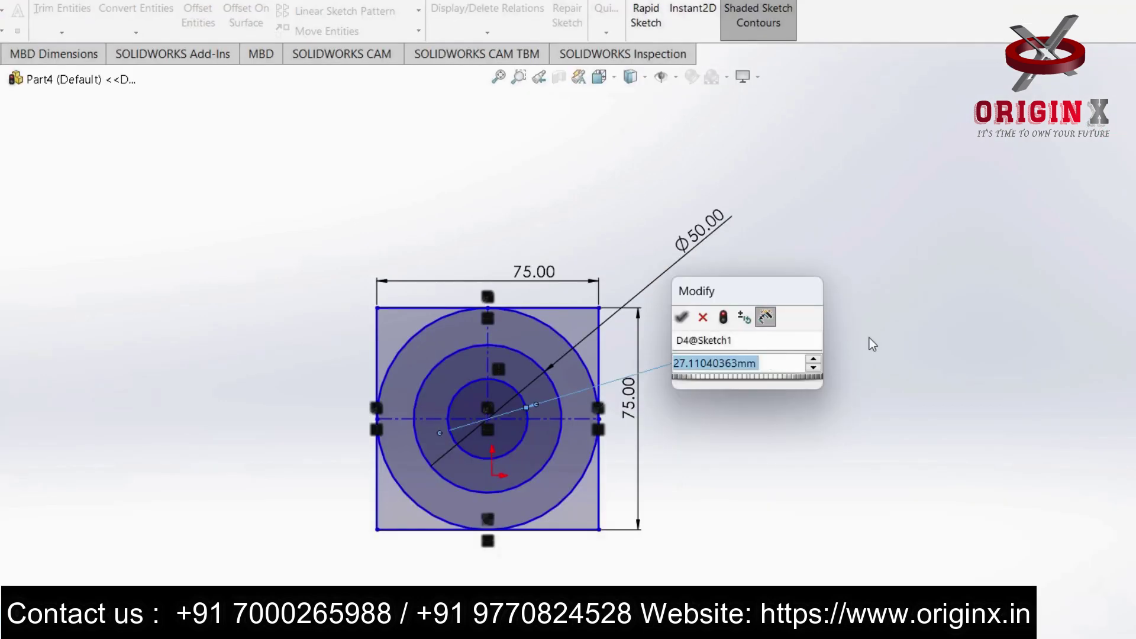
text(25)
key(Return)
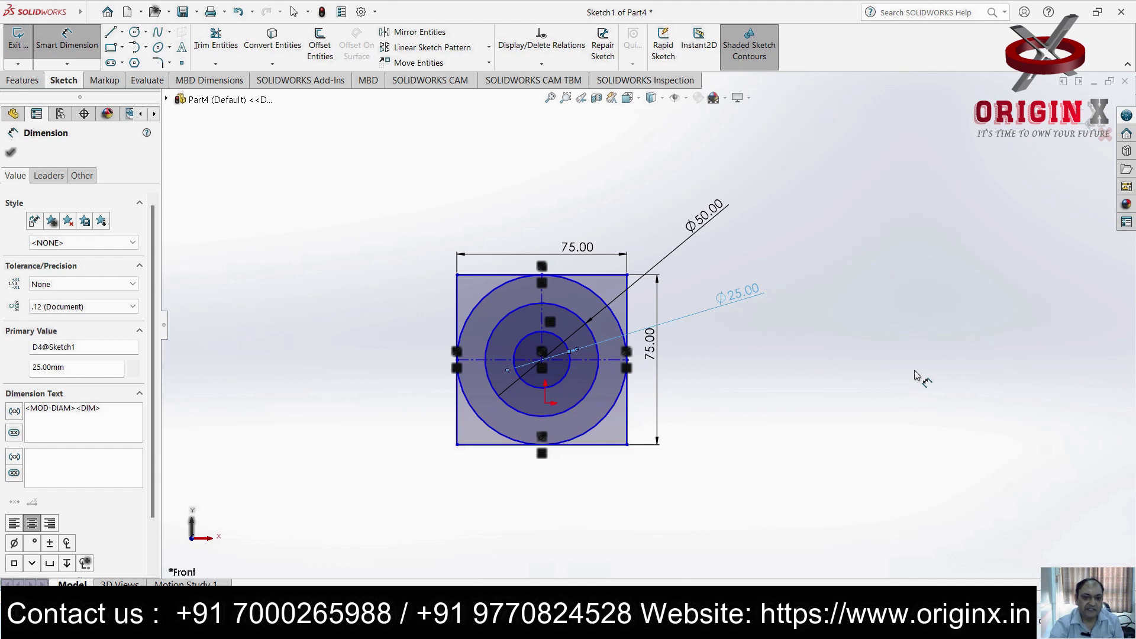
click(915, 376)
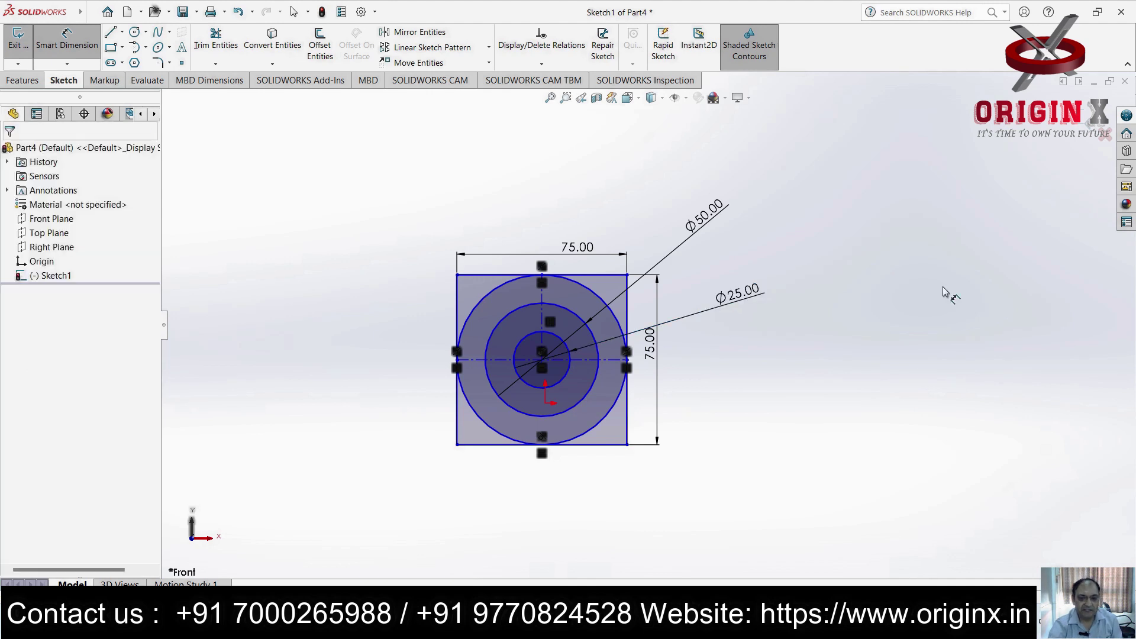
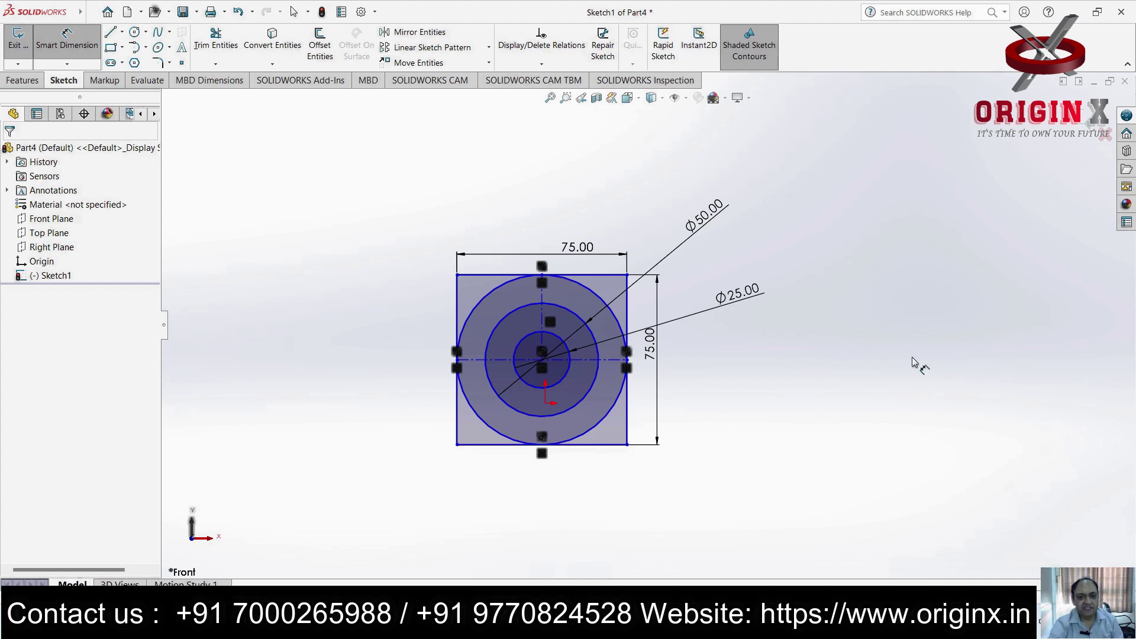
Exit the sketch discarding its changes, and create a new part document
click(1102, 136)
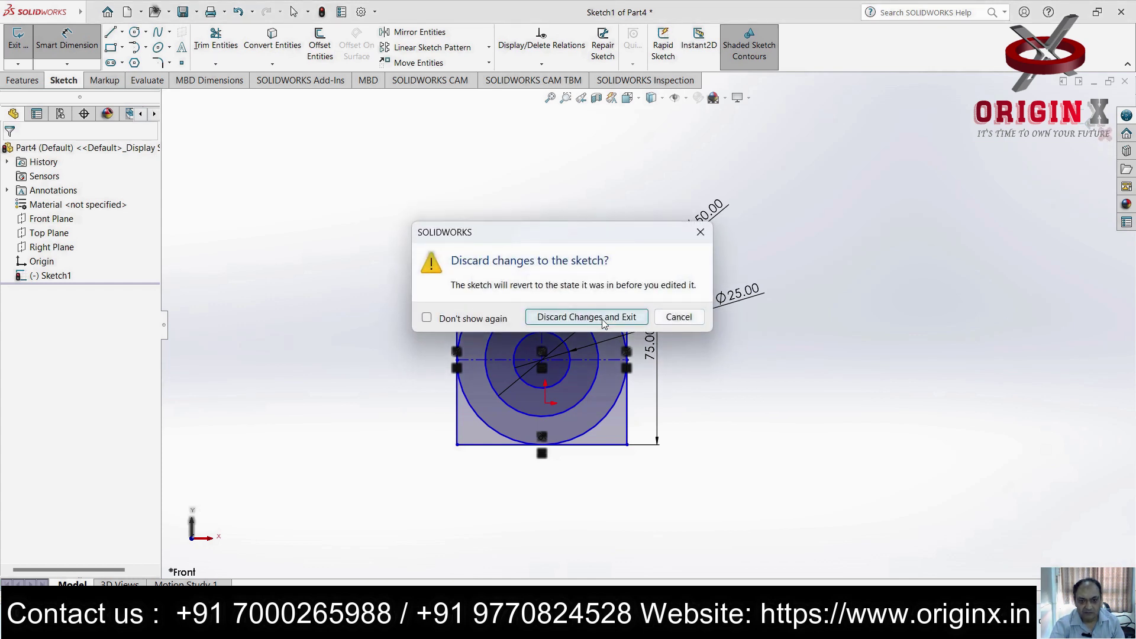
click(603, 318)
click(93, 13)
click(107, 35)
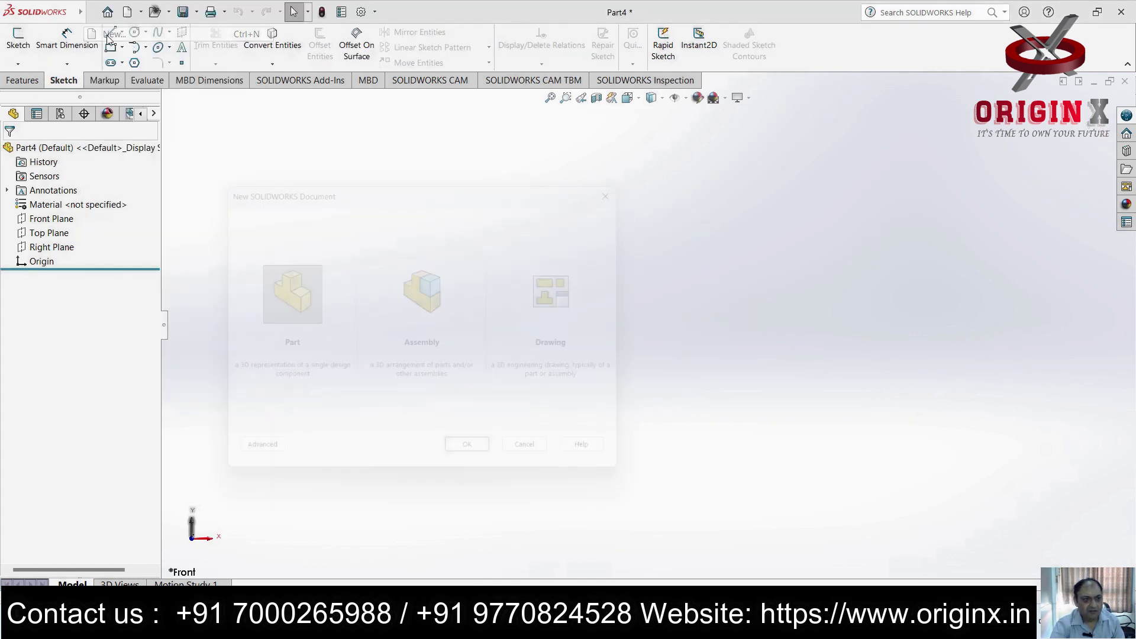
click(479, 467)
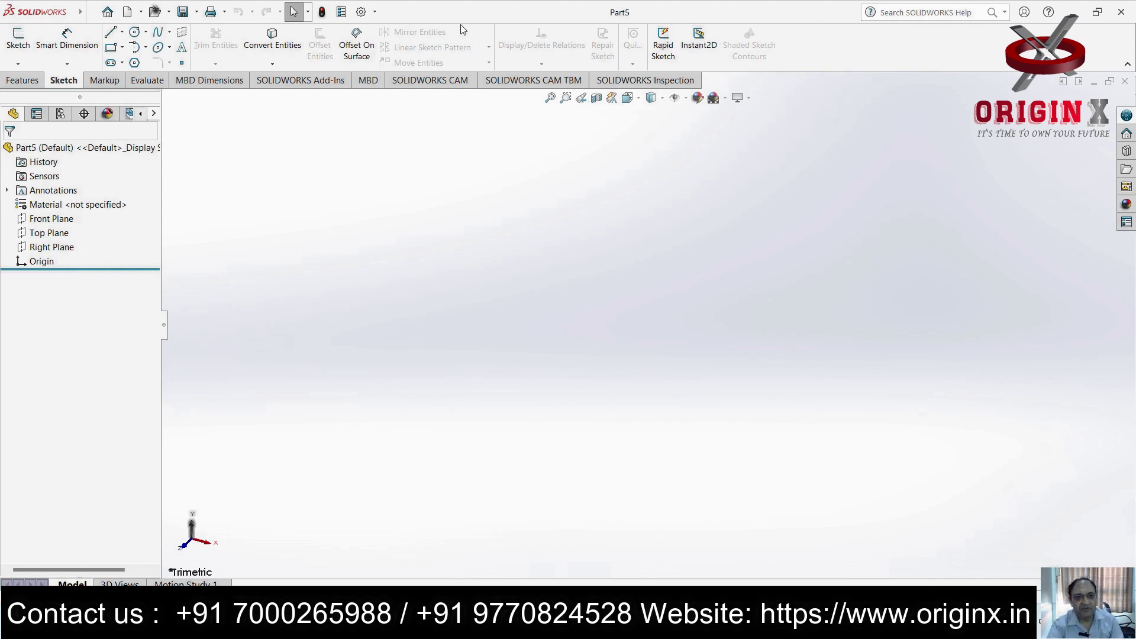
Sketch two concentric circles on the Front Plane, centred about 1.9 mm from the origin along the X axis
click(52, 218)
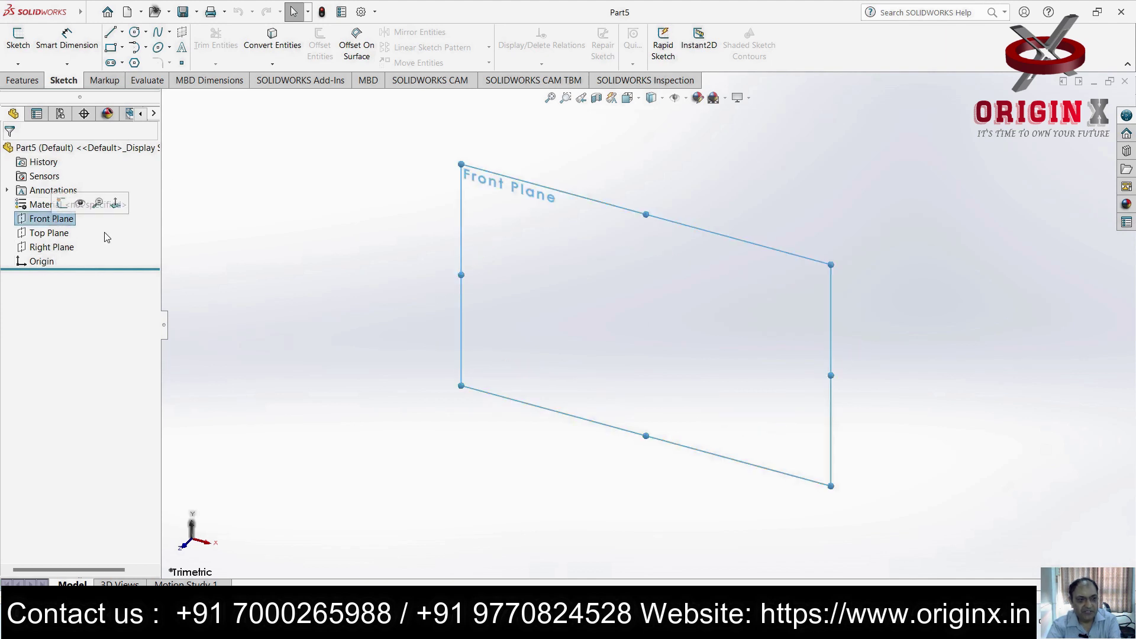
key(ctrl+8)
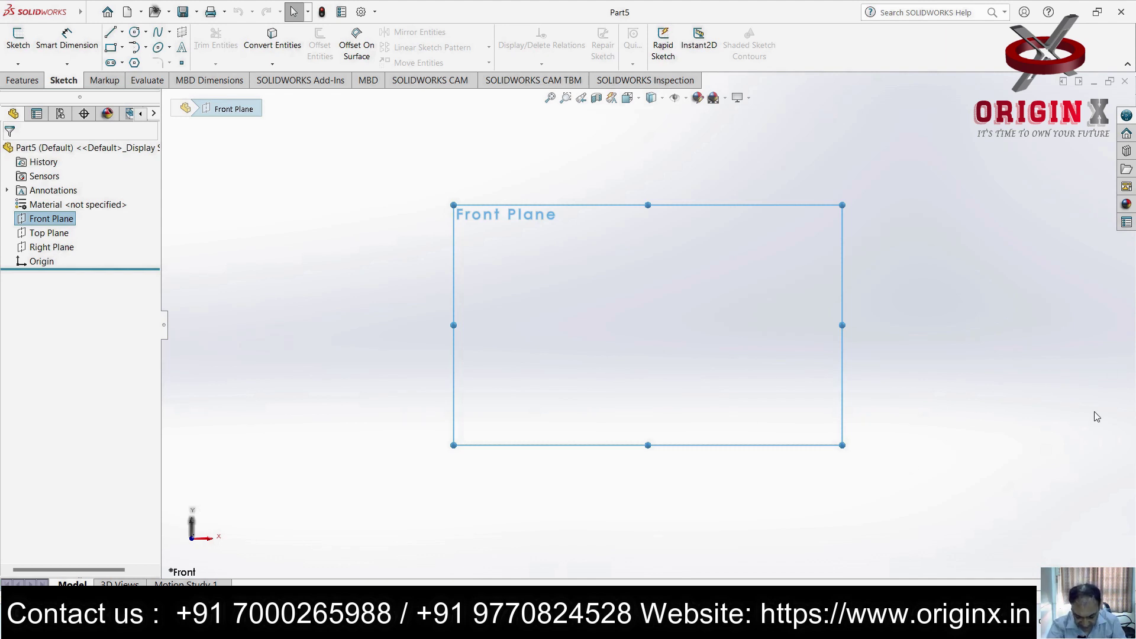
click(146, 32)
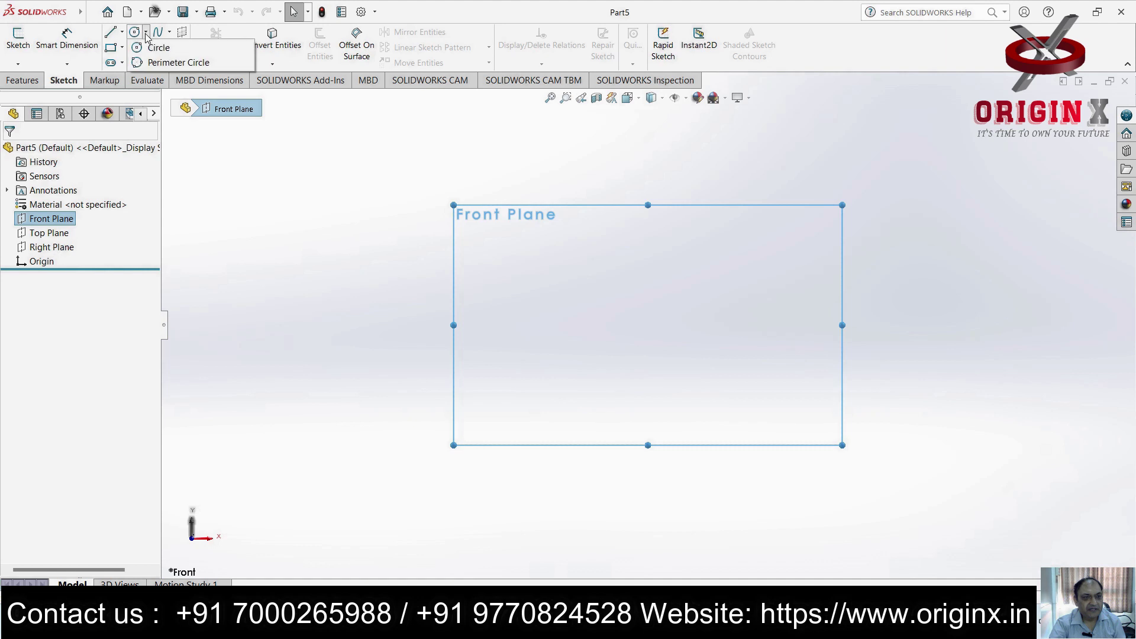
click(175, 50)
click(652, 325)
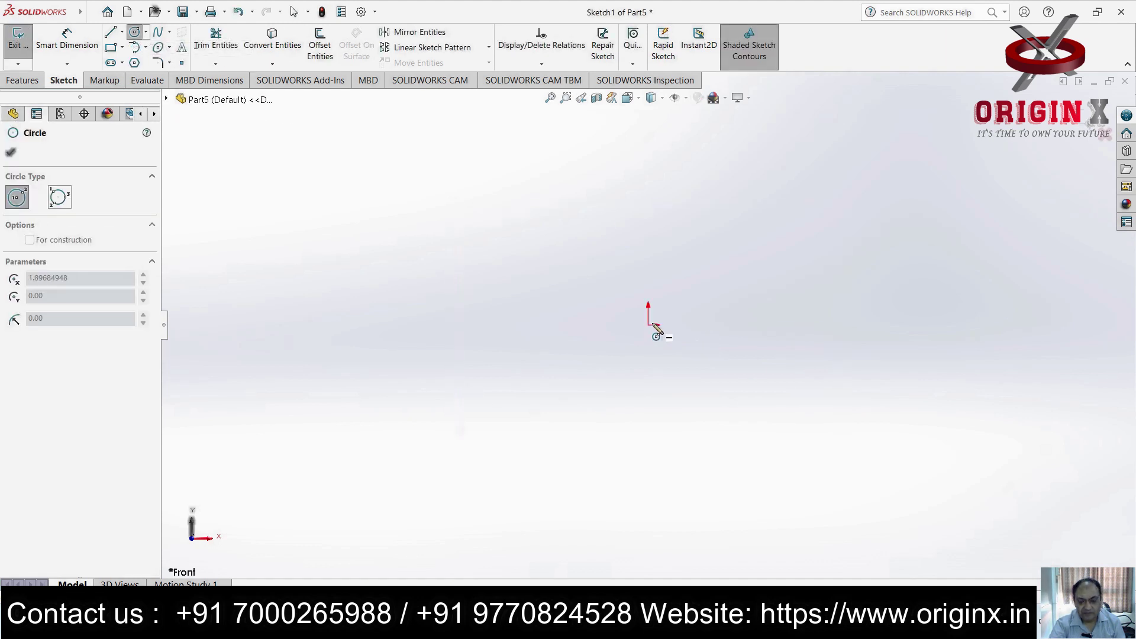
click(667, 381)
click(653, 325)
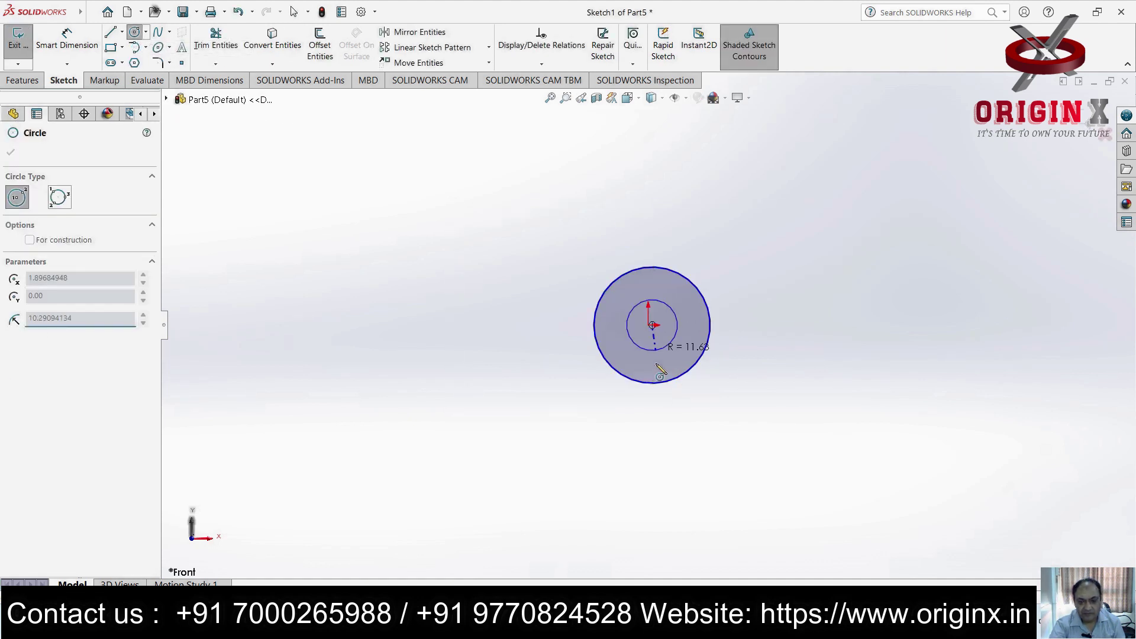
Sketch a larger circle about 51 mm in diameter concentric with the first, and dimension the inner circle's diameter to 30 mm
click(648, 424)
key(Escape)
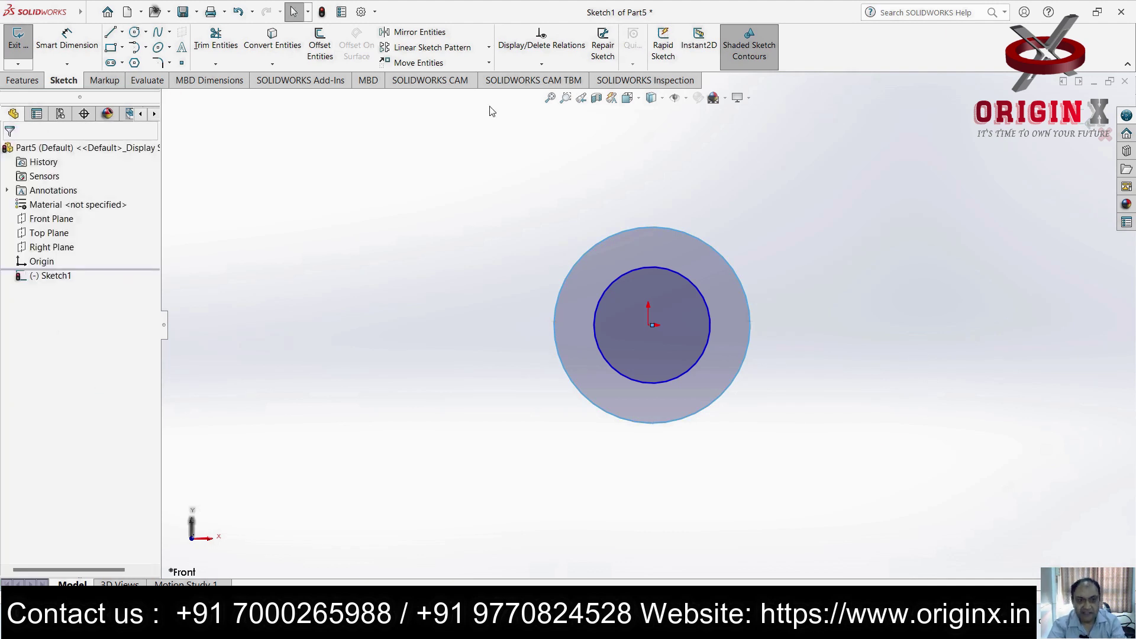
click(60, 48)
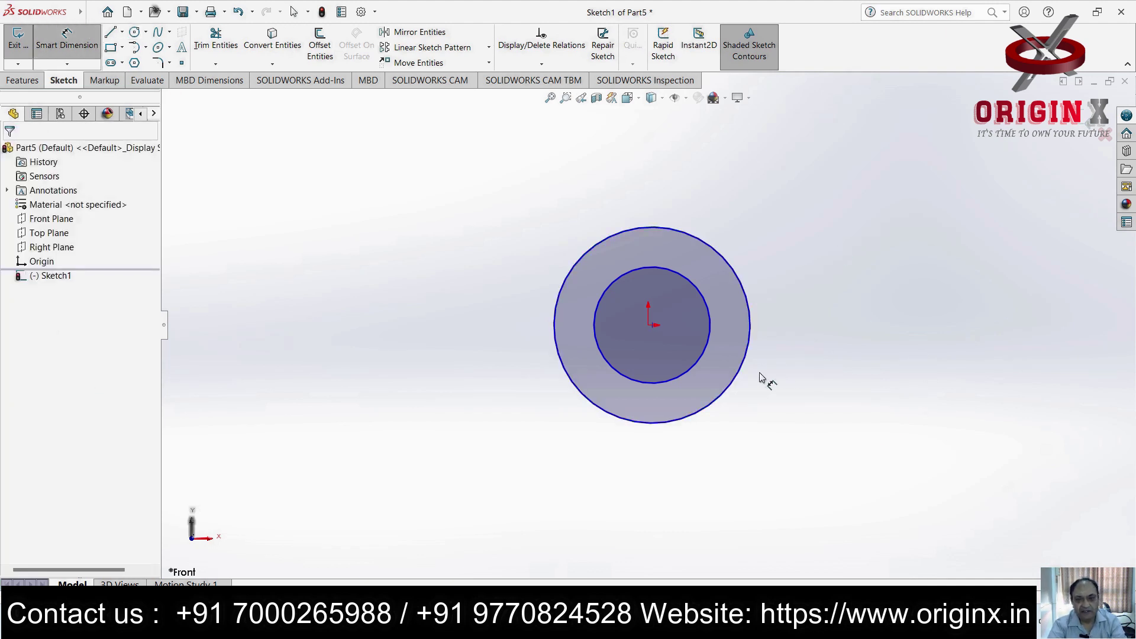
click(703, 296)
click(801, 246)
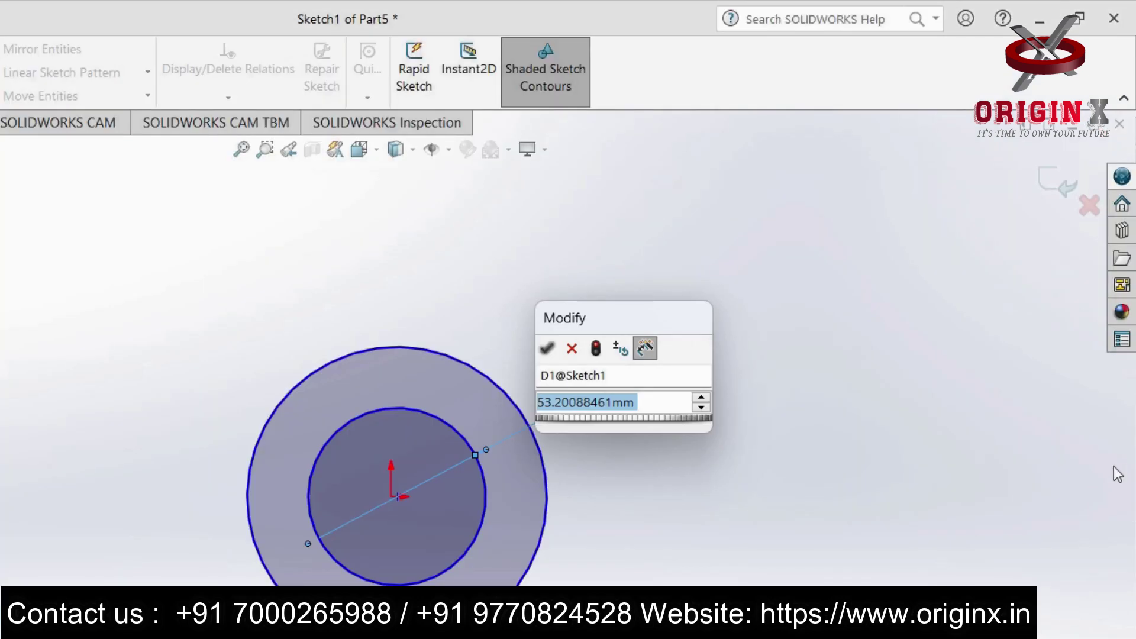
text(30)
key(Return)
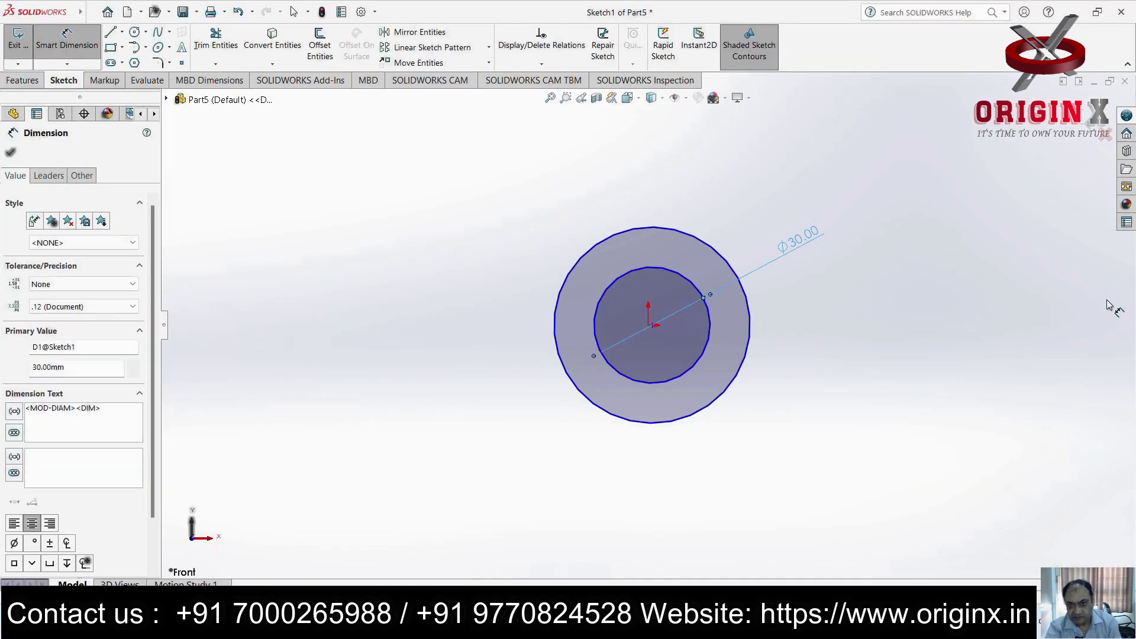
Dimension the outer circle's diameter to 60 mm
click(681, 231)
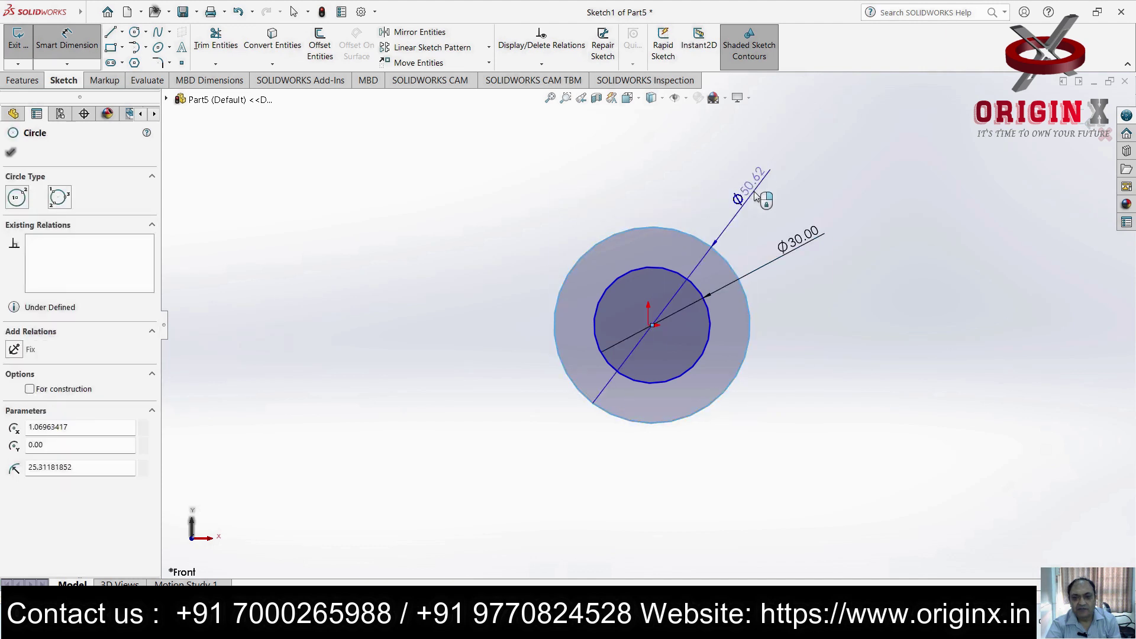
click(838, 201)
text(60)
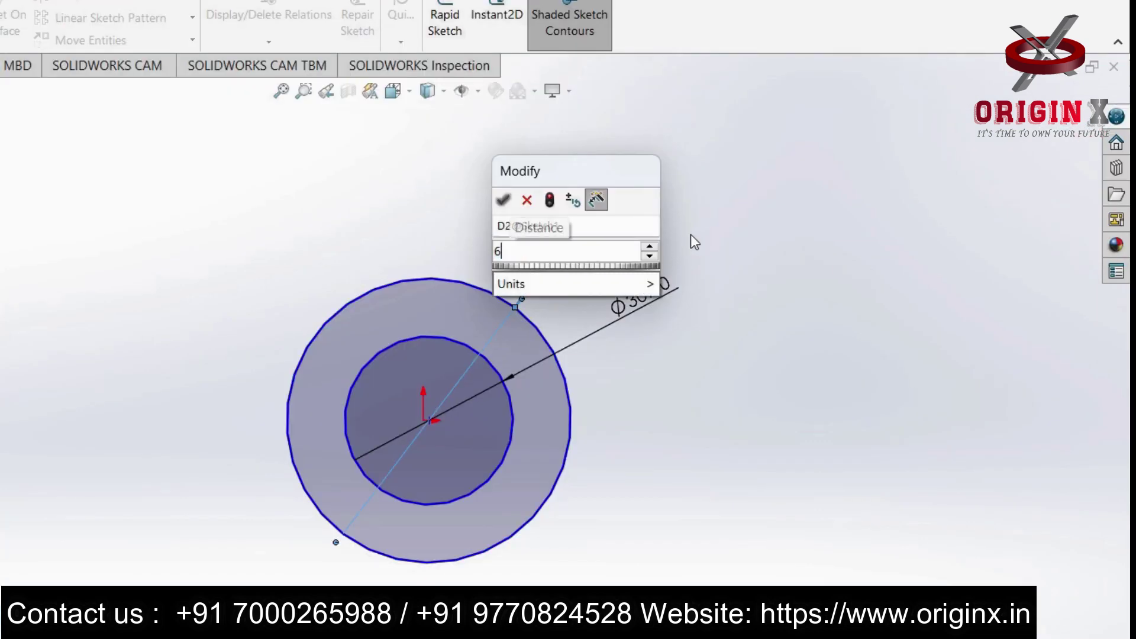
key(Return)
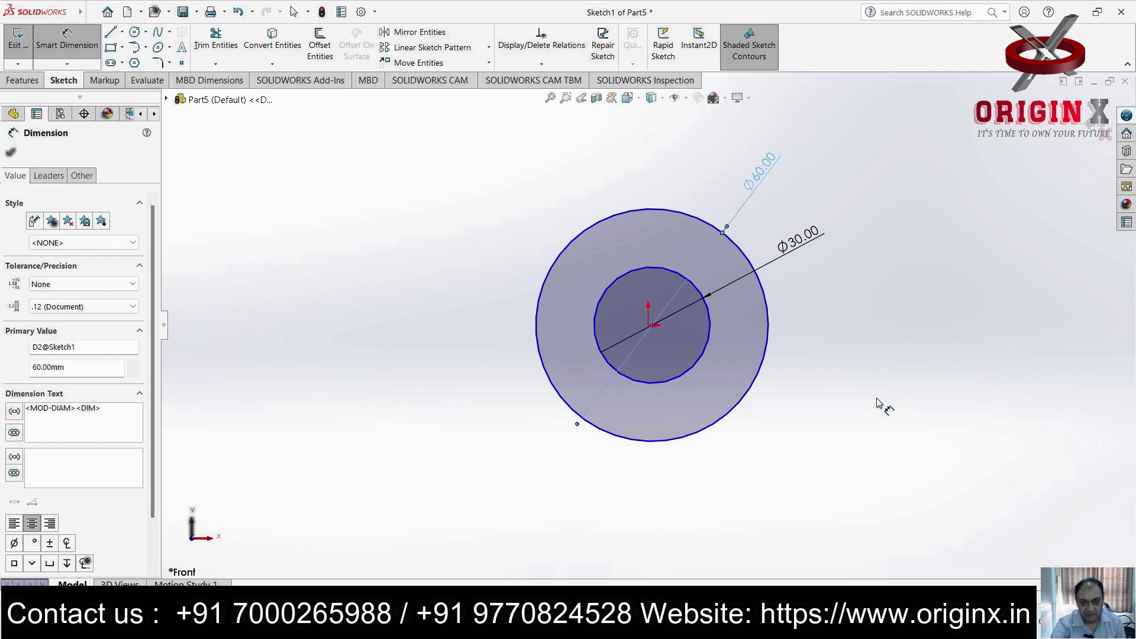
Sketch a vertical line about 86 mm long from the origin straight down past the circles
scroll(667, 423, up, 3)
scroll(686, 380, down, 1)
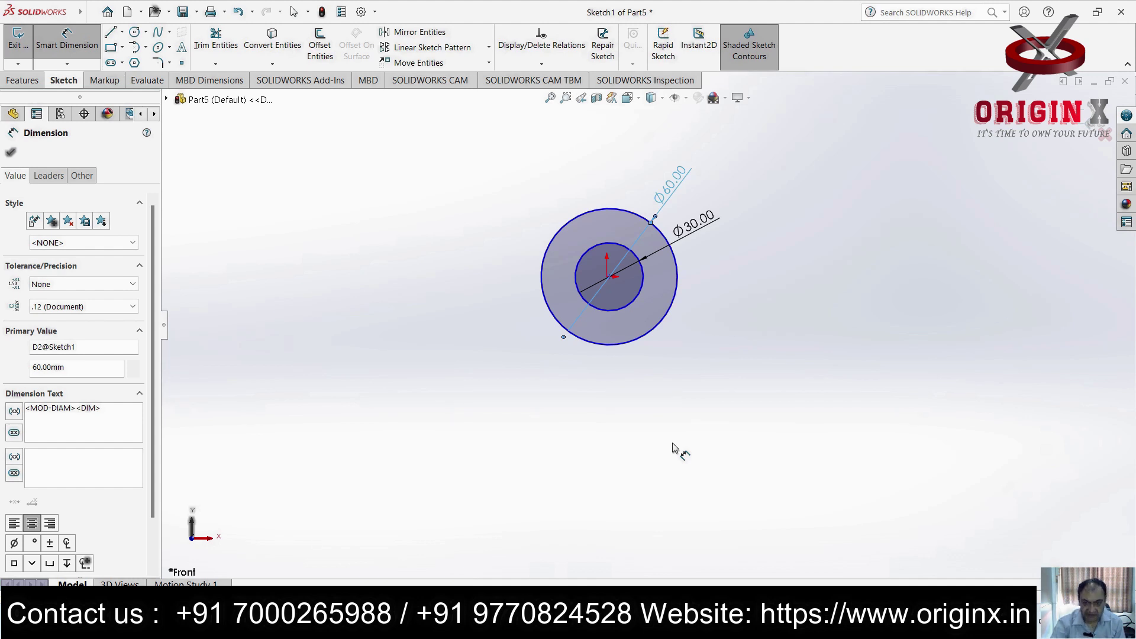
click(110, 32)
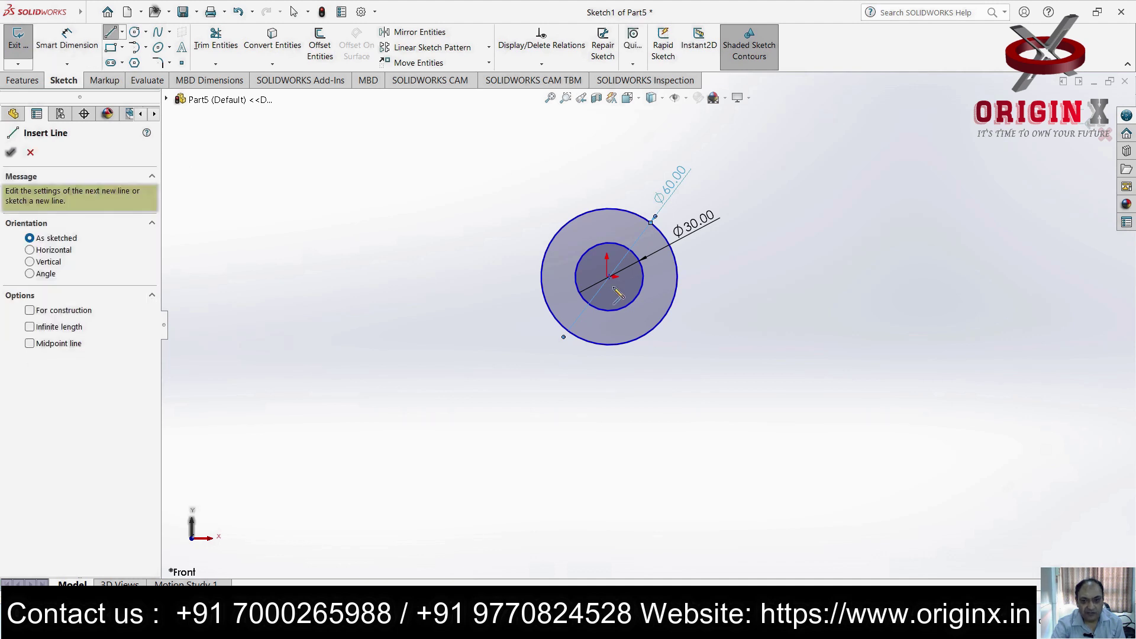
click(607, 277)
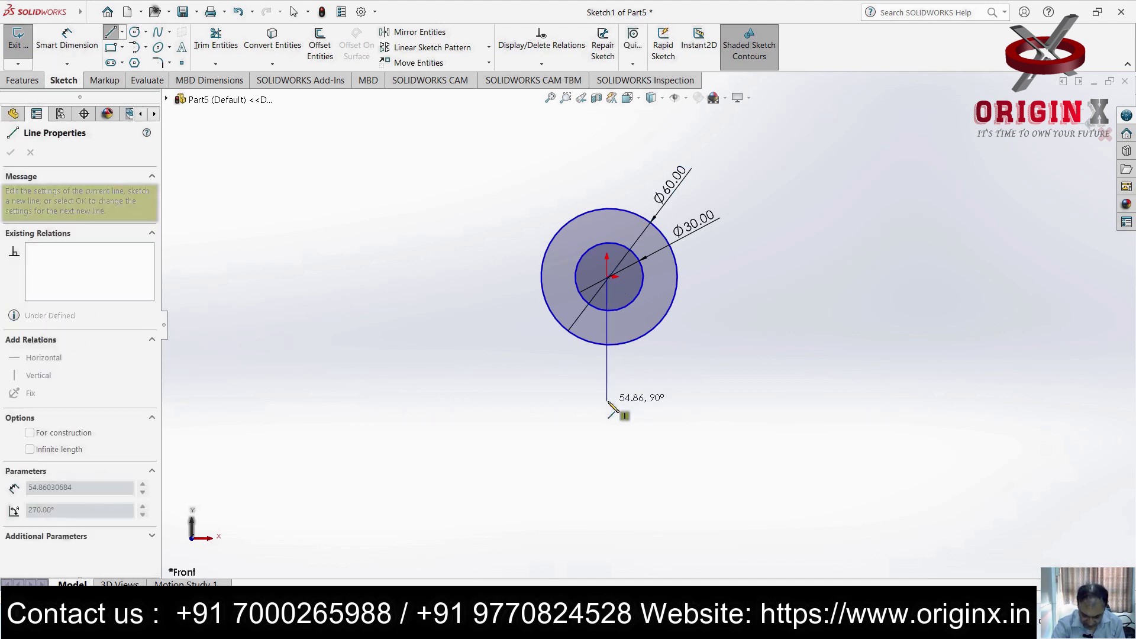
click(608, 472)
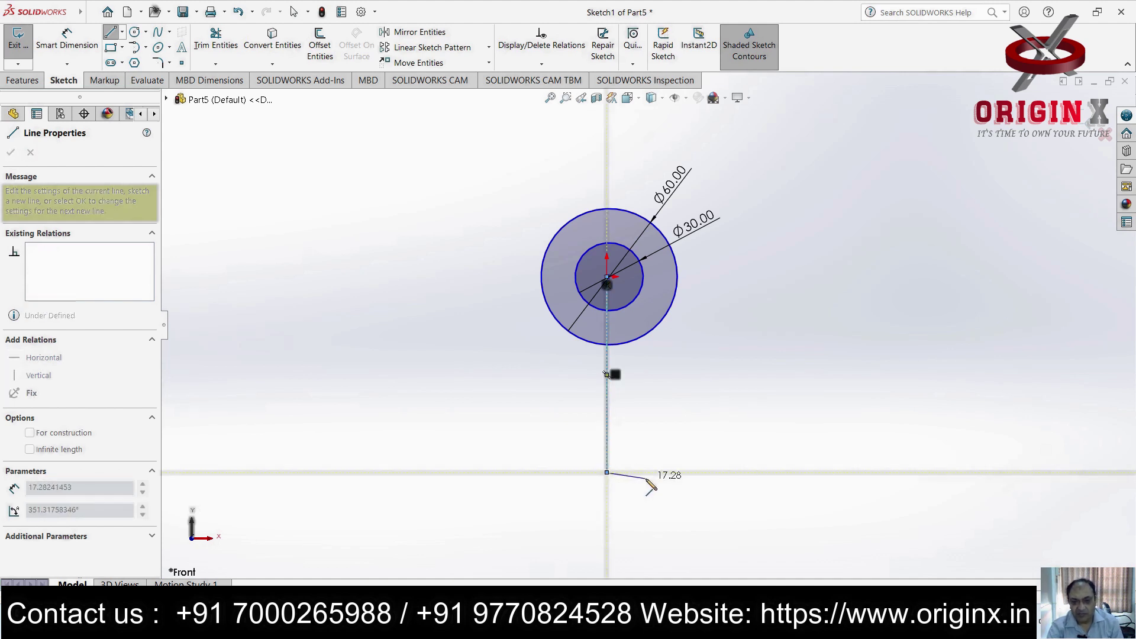
key(Escape)
Dimension the vertical line's length to 66 mm
click(67, 39)
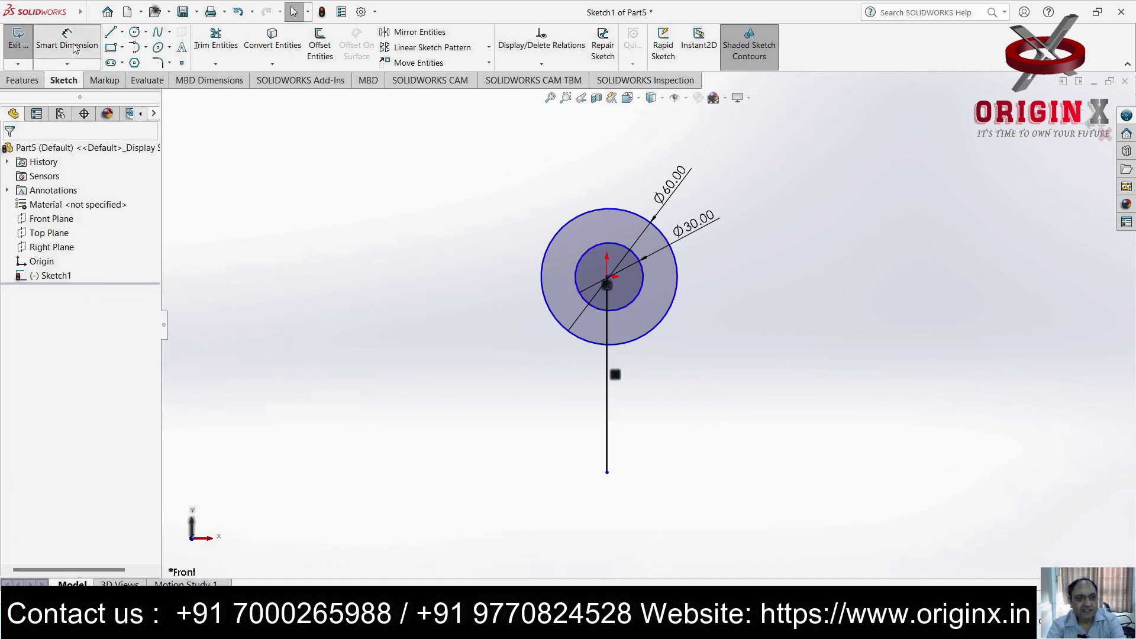
click(608, 405)
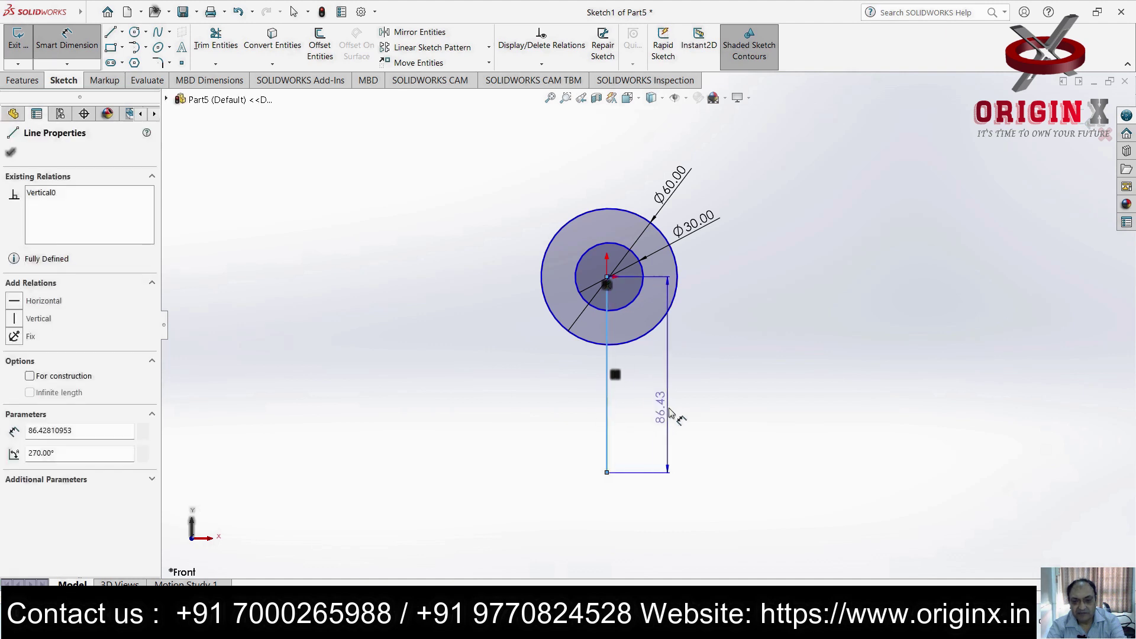
click(671, 408)
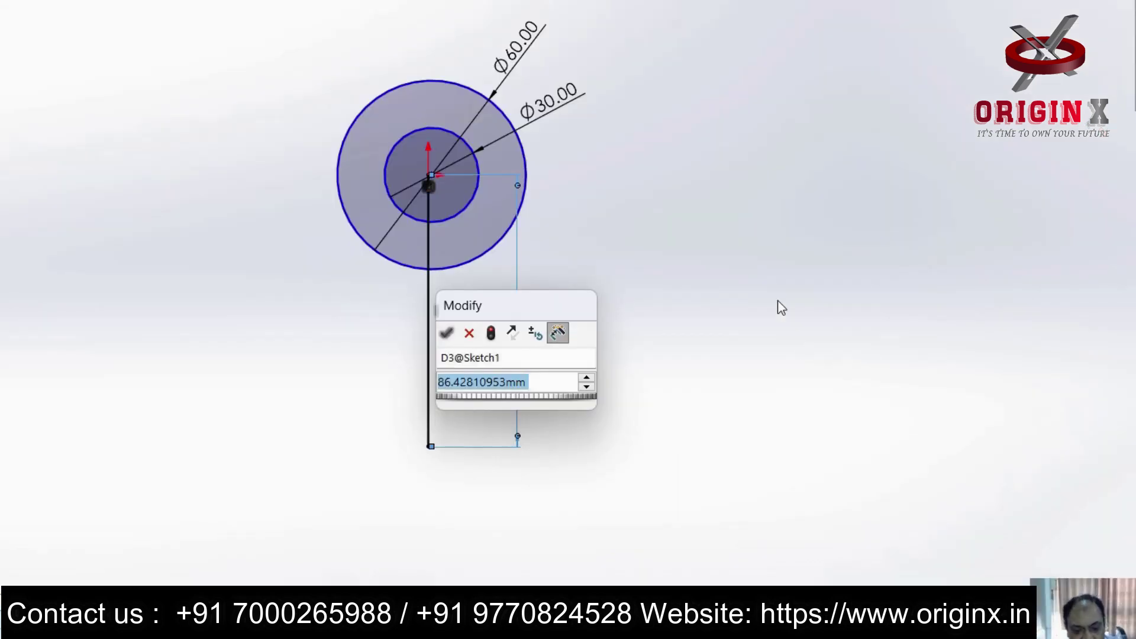
text(66)
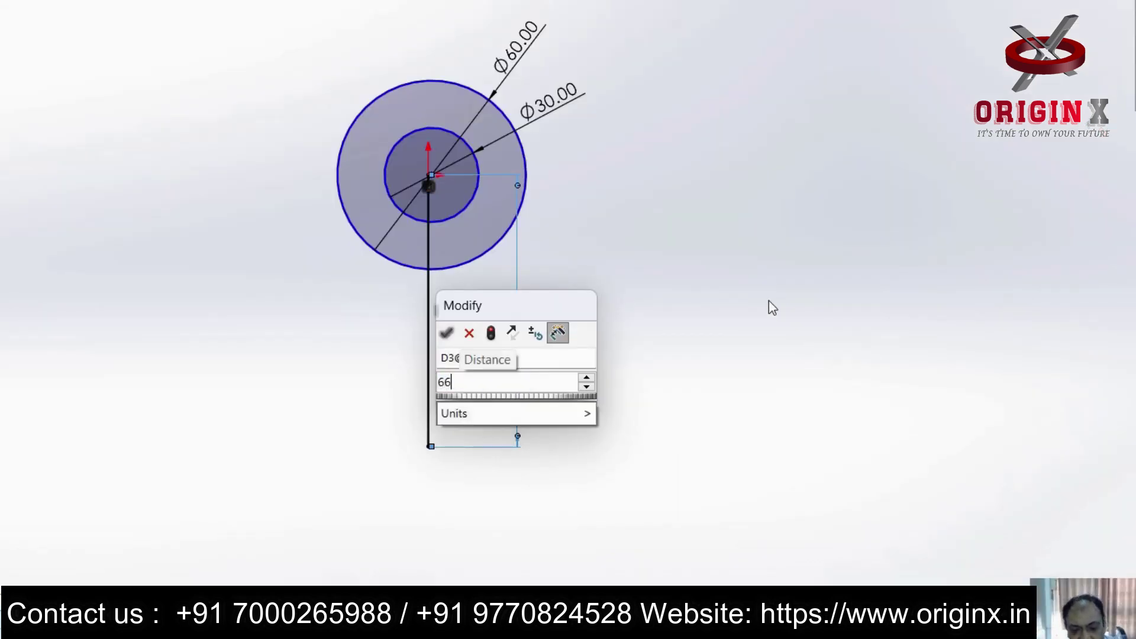
key(Return)
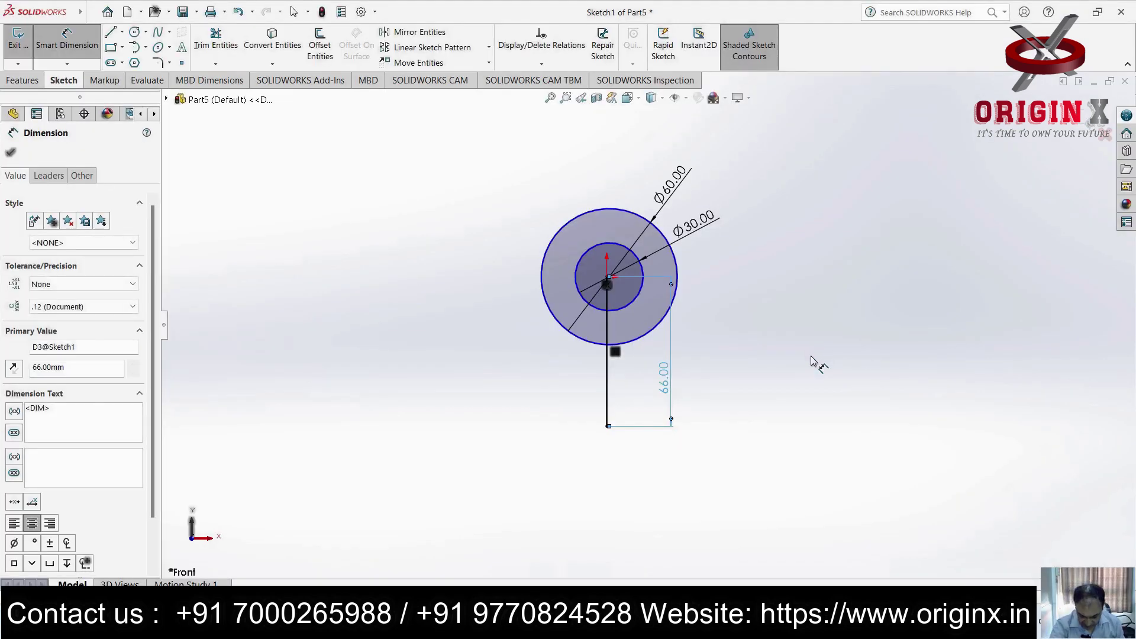
click(813, 362)
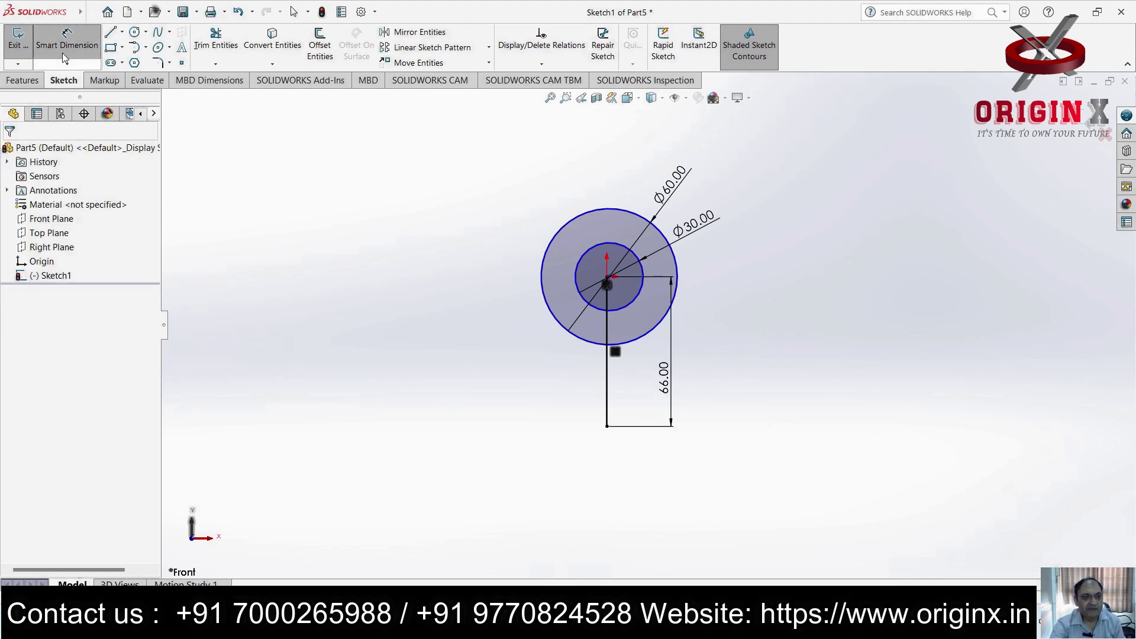
Sketch a horizontal line about 54 mm long leftward from the vertical line's lower end, followed by a vertical line about 14 mm up
click(111, 33)
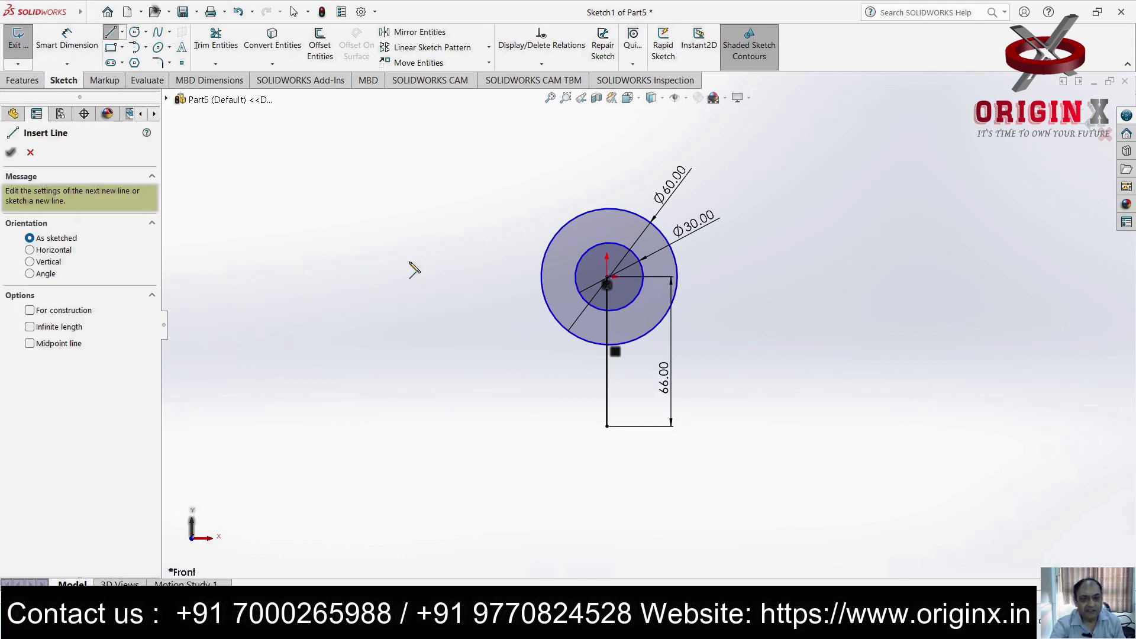
click(608, 426)
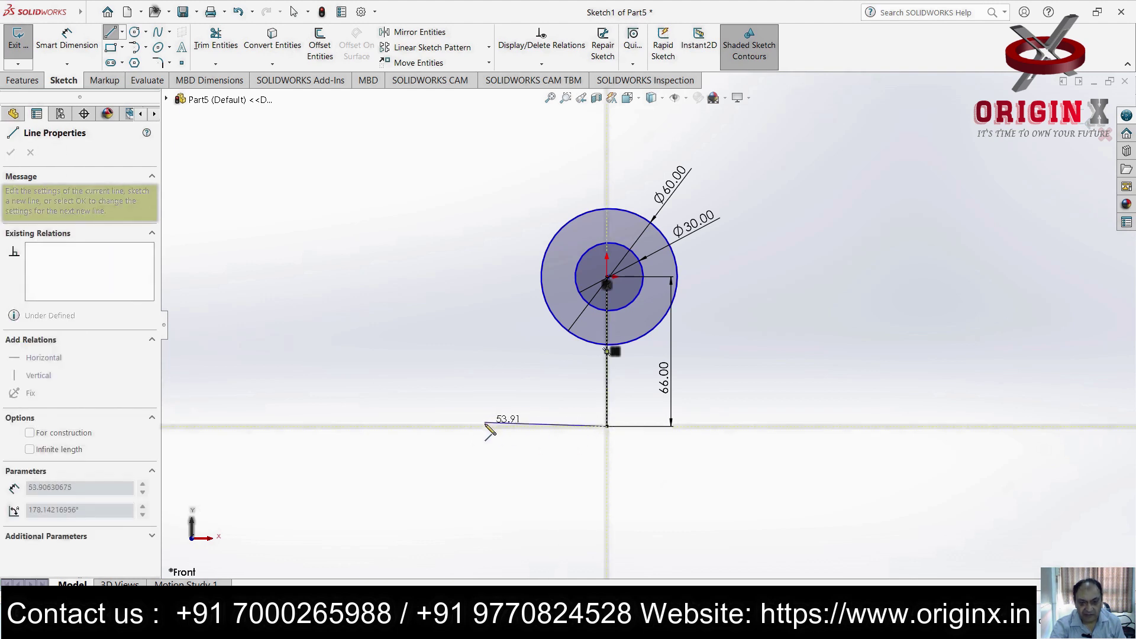
click(485, 426)
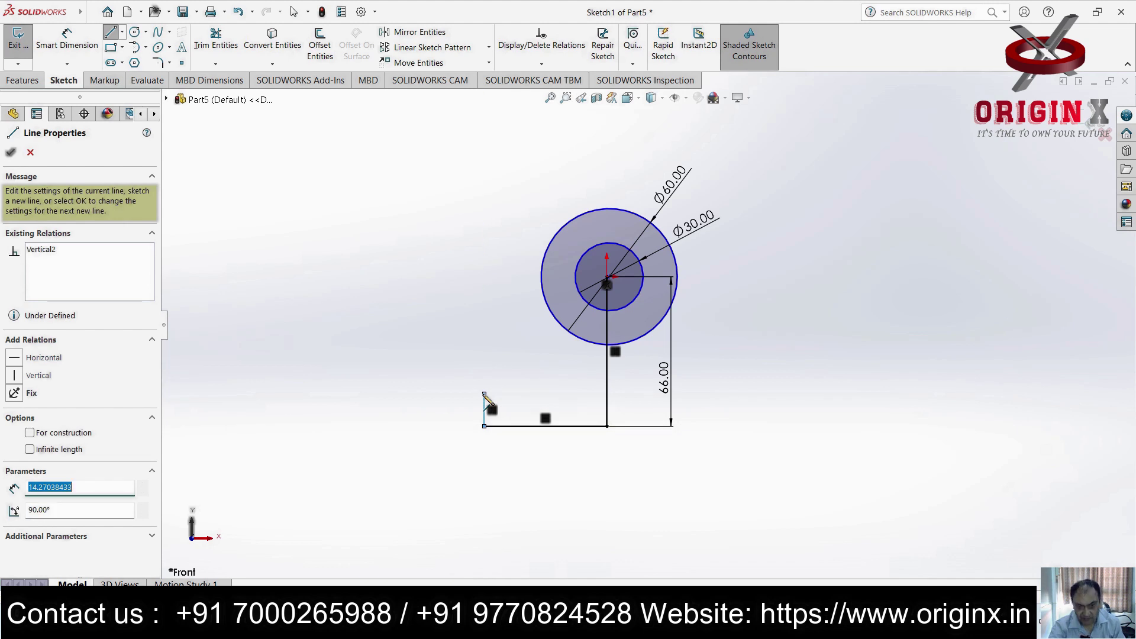
click(484, 394)
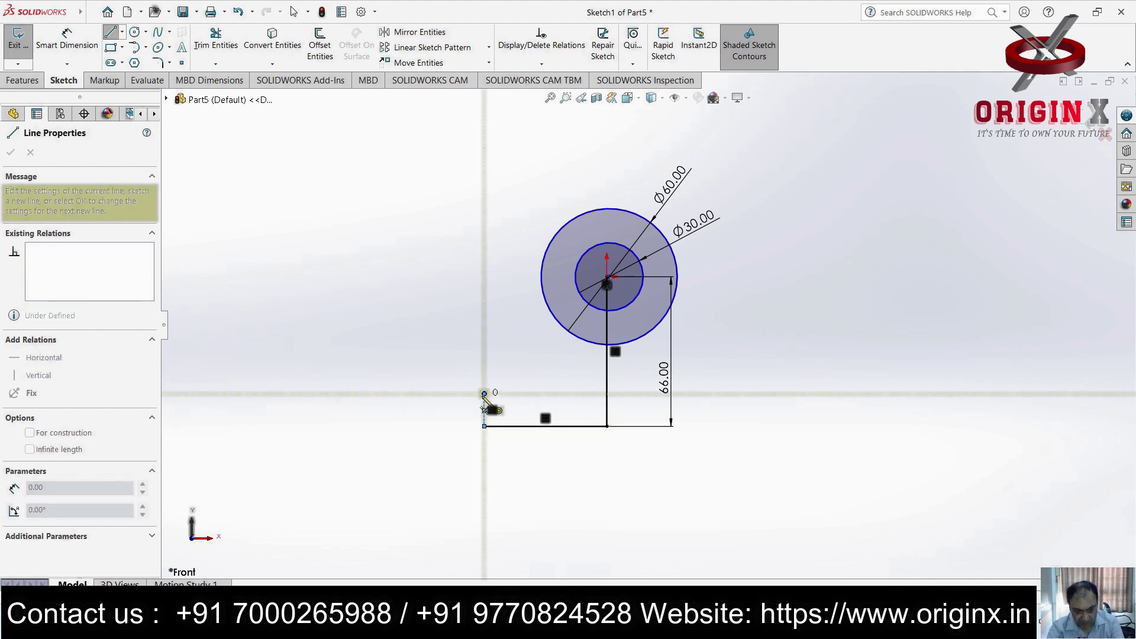
key(Escape)
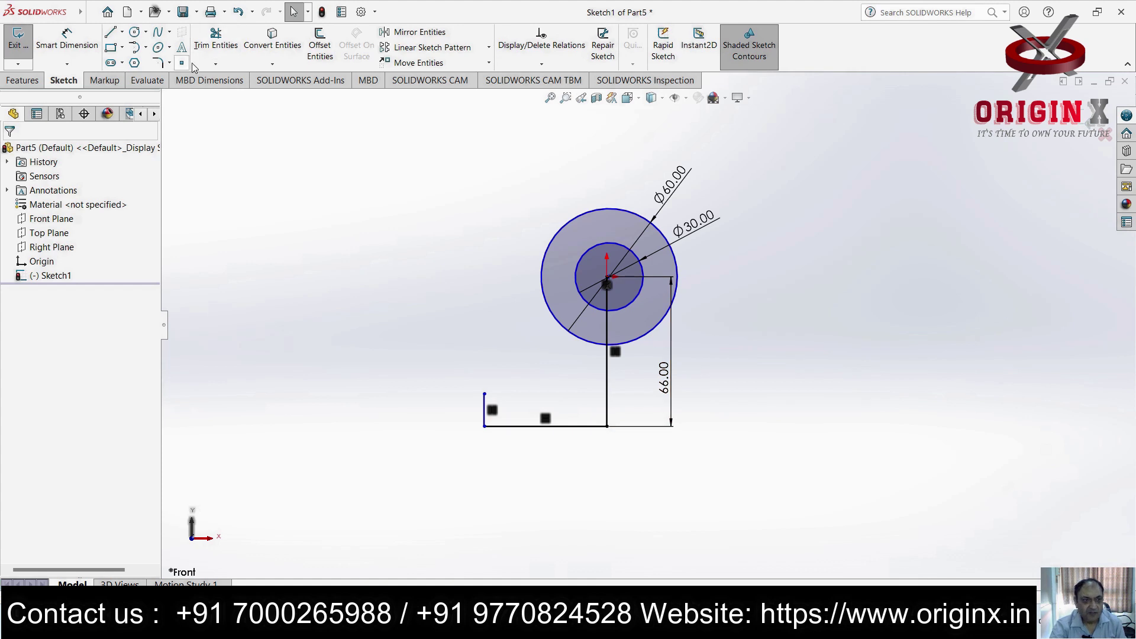
Sketch a vertical line up from the base line, level with the short left edge, and a horizontal line across to the centre line
click(110, 32)
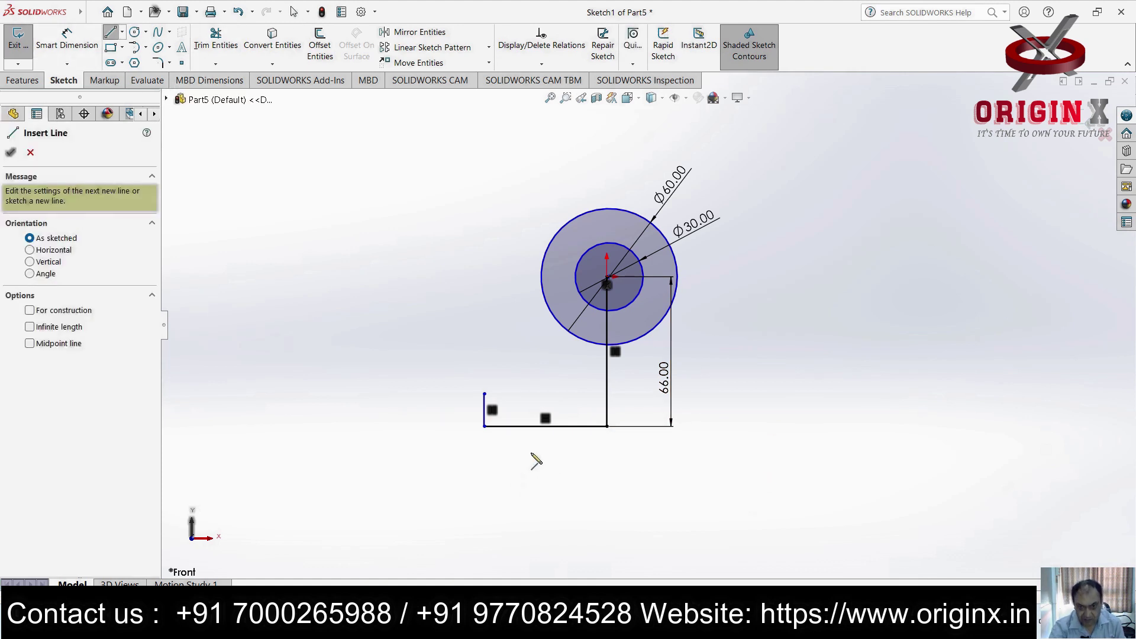
click(531, 426)
click(531, 394)
click(607, 394)
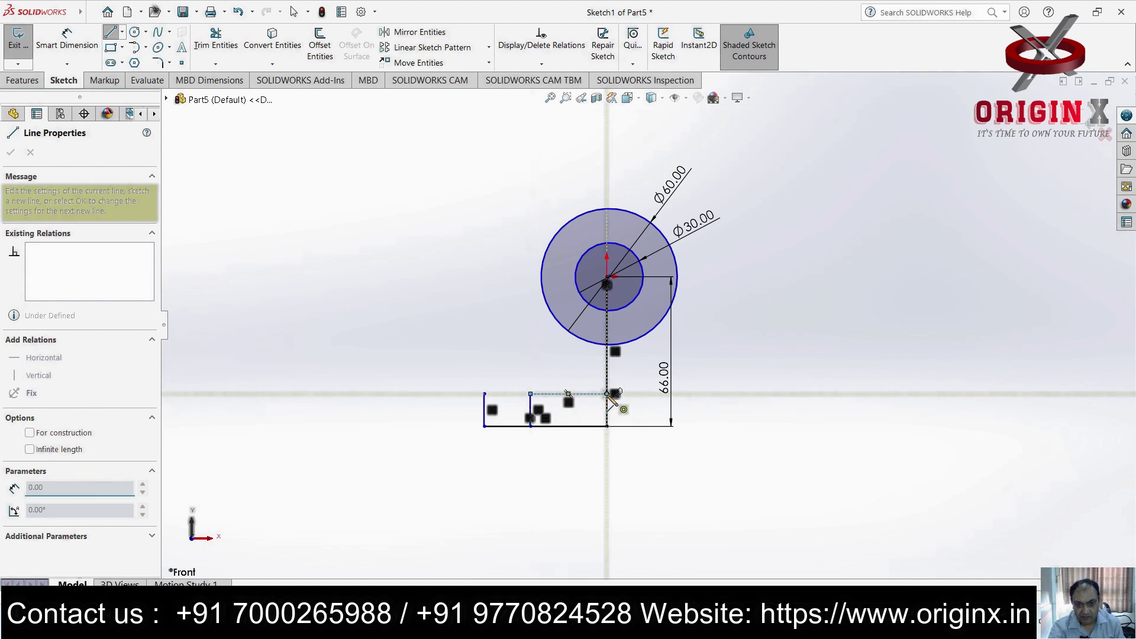
Power trim the base line right of the step and the centre line's lower end below the step's horizontal line
click(216, 63)
click(258, 79)
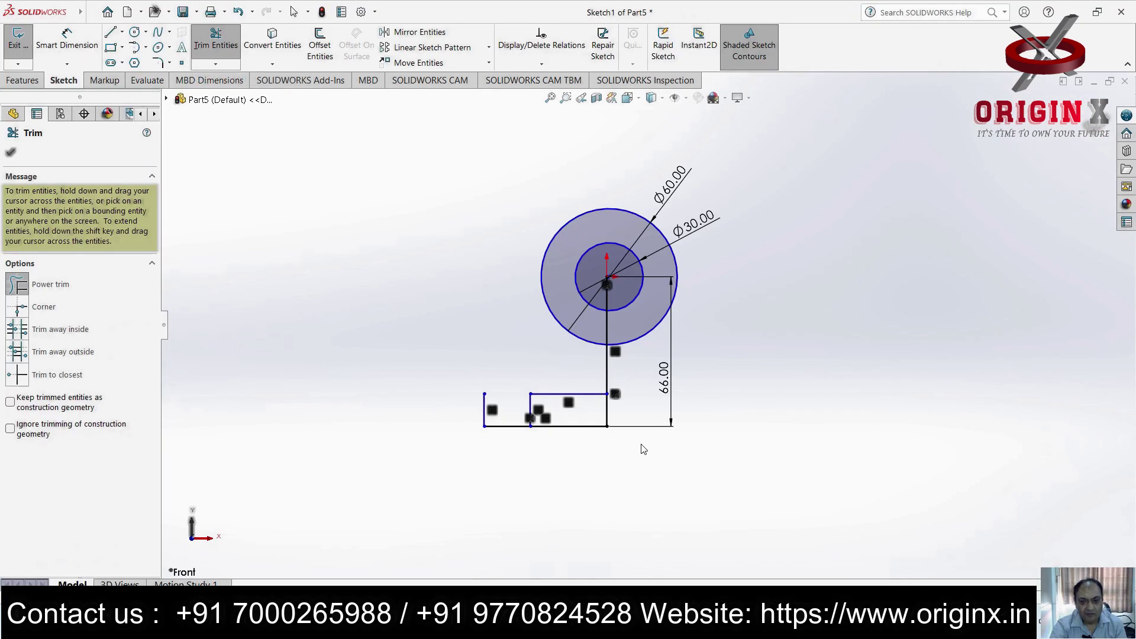
drag(633, 416, 572, 423)
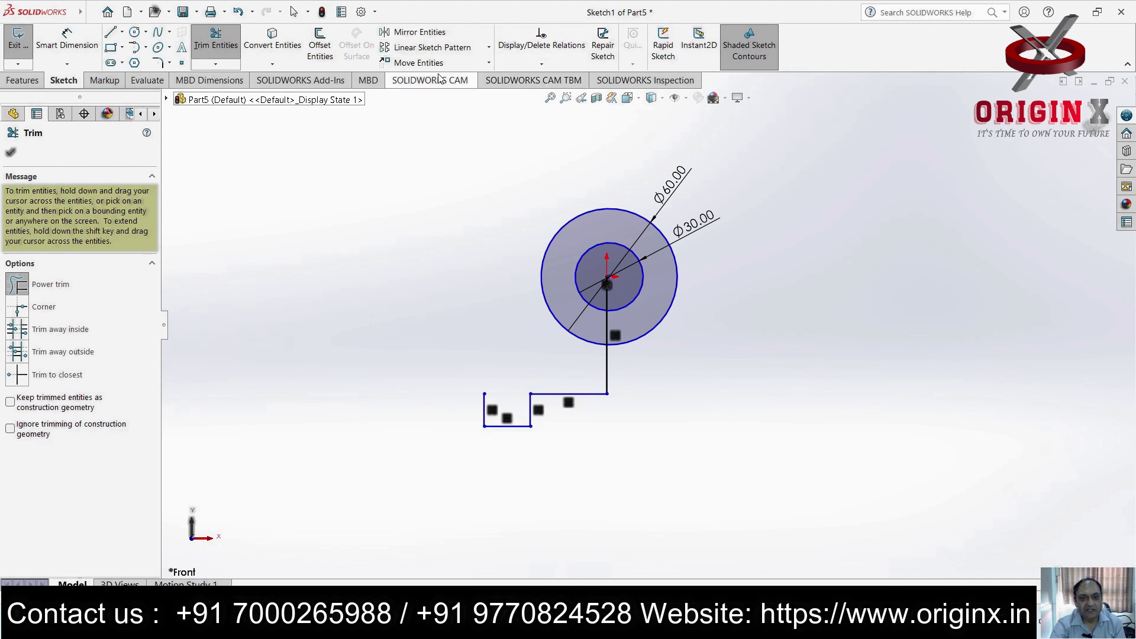
Mirror the four stepped base lines about the vertical centre line, keeping the originals
click(418, 32)
drag(567, 408, 427, 477)
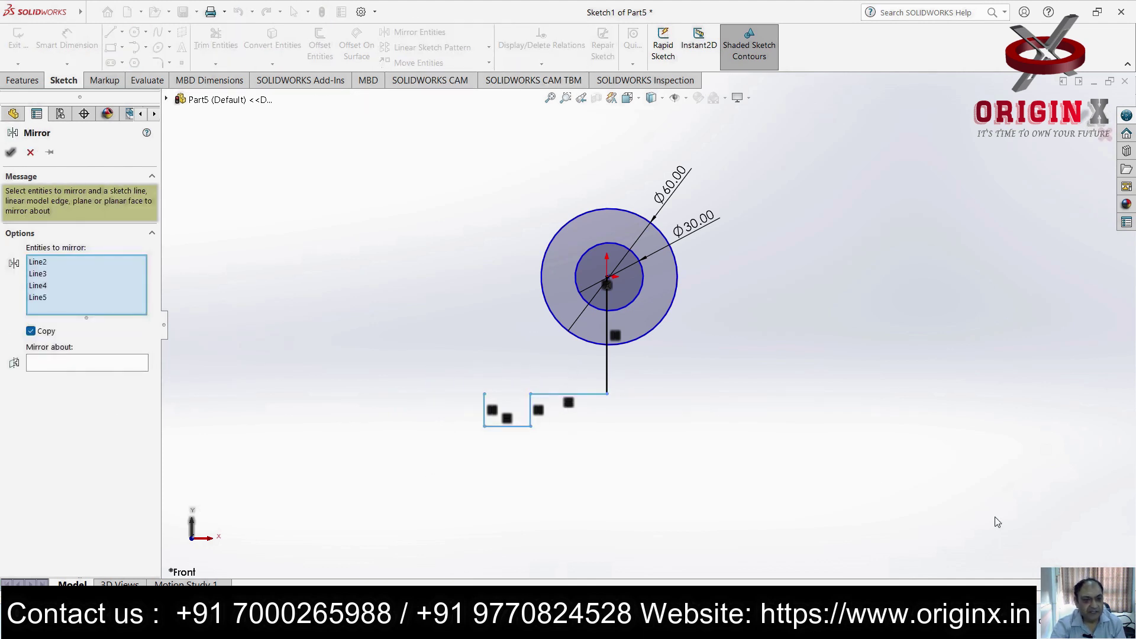
click(69, 363)
click(607, 364)
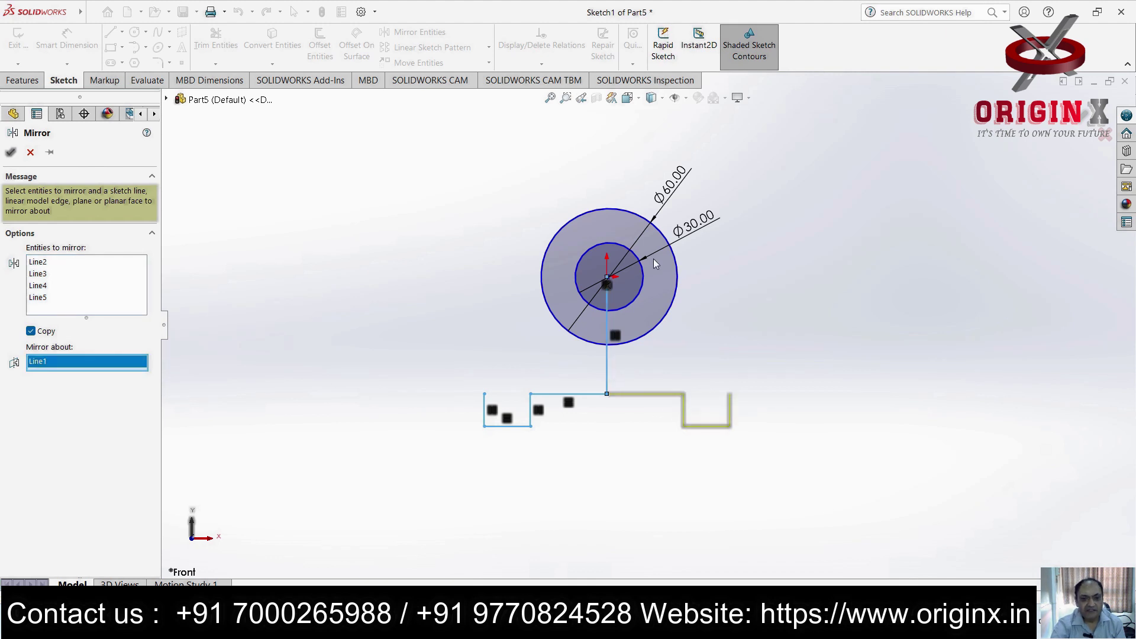
click(11, 152)
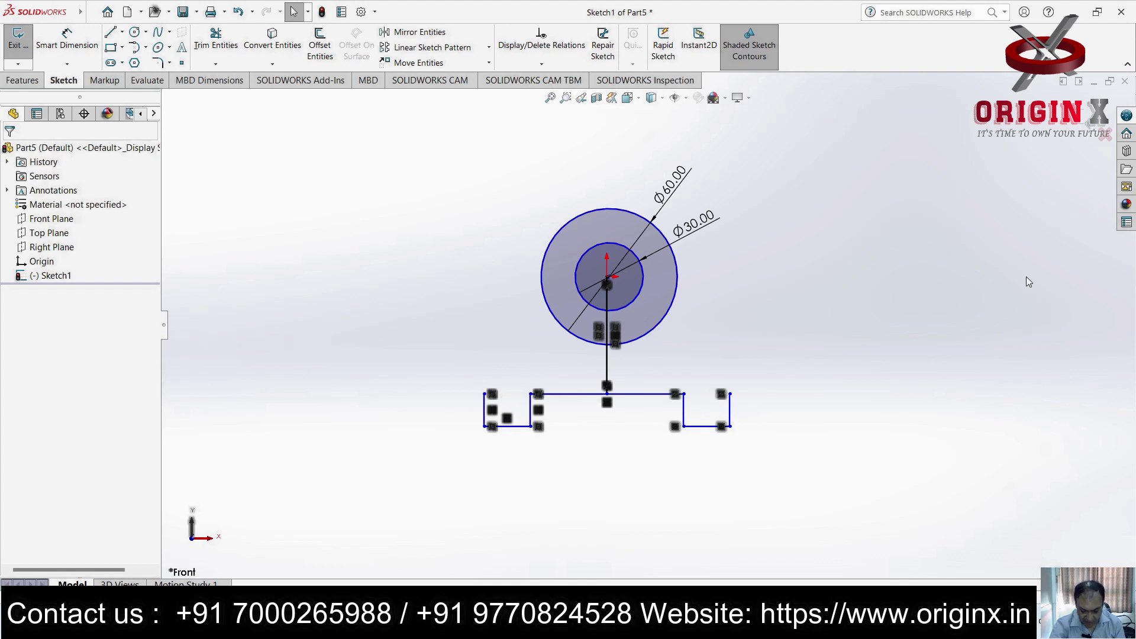
Sketch a slanted line about 58 mm long from the base's upper left corner to the outer circle's left quadrant point
click(110, 32)
click(485, 394)
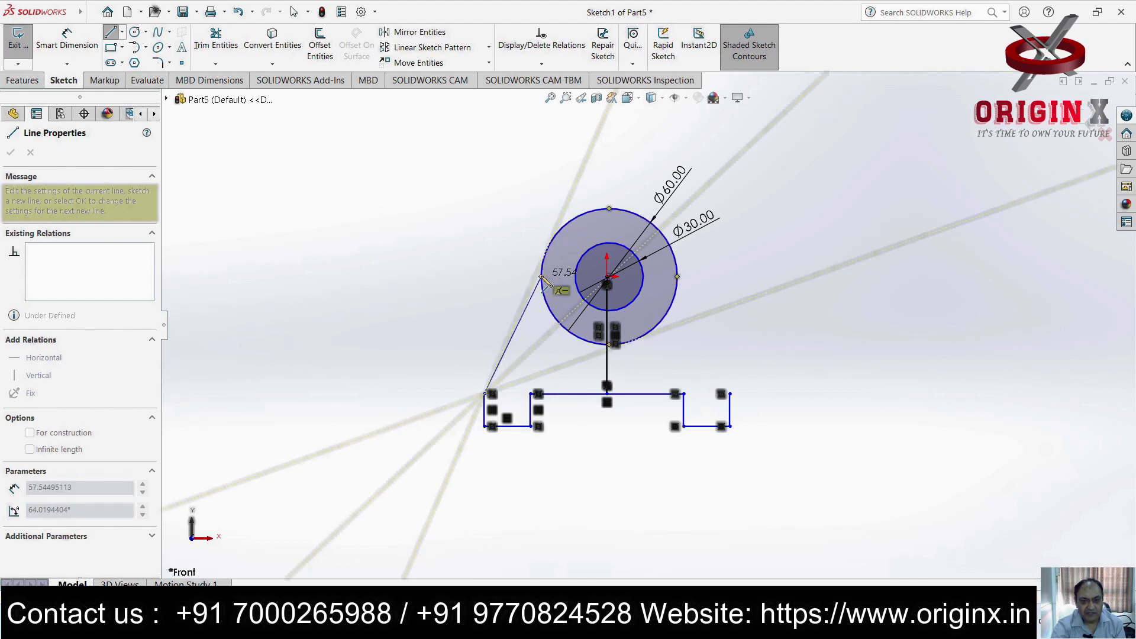
click(542, 276)
key(Escape)
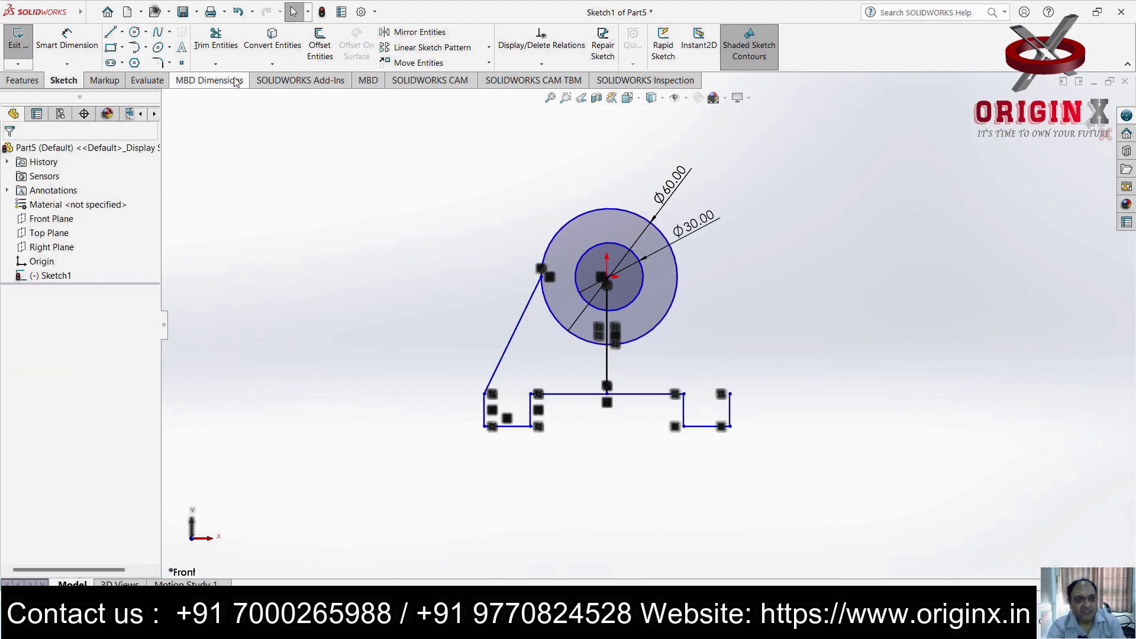
Sketch a slanted line about 57 mm long from the base's upper right corner to the outer circle's right quadrant point
click(109, 34)
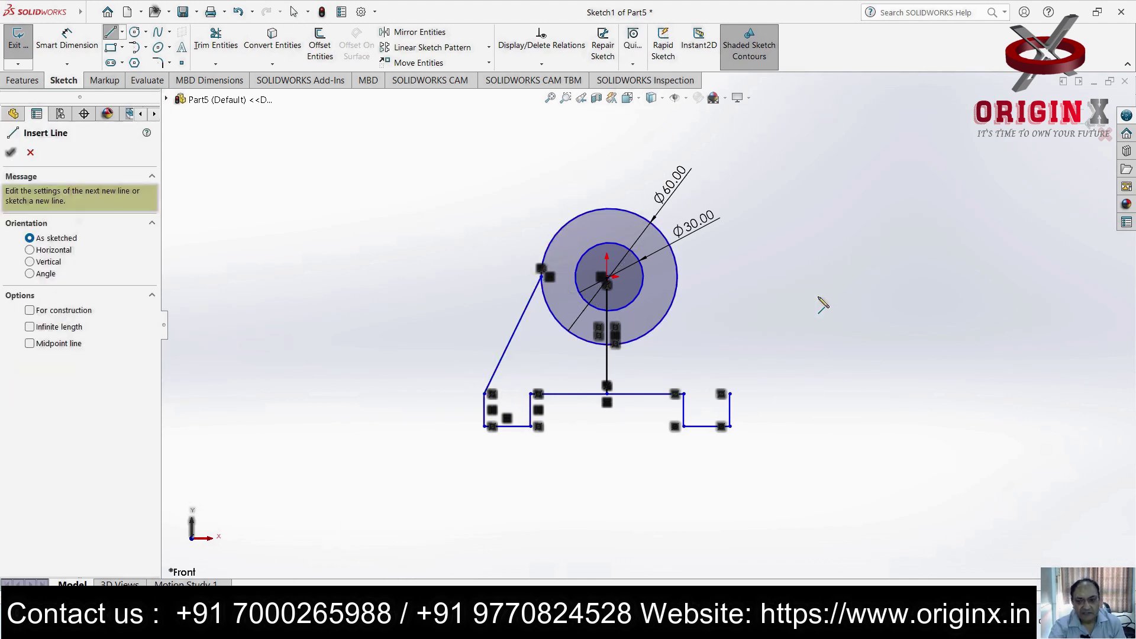
click(731, 394)
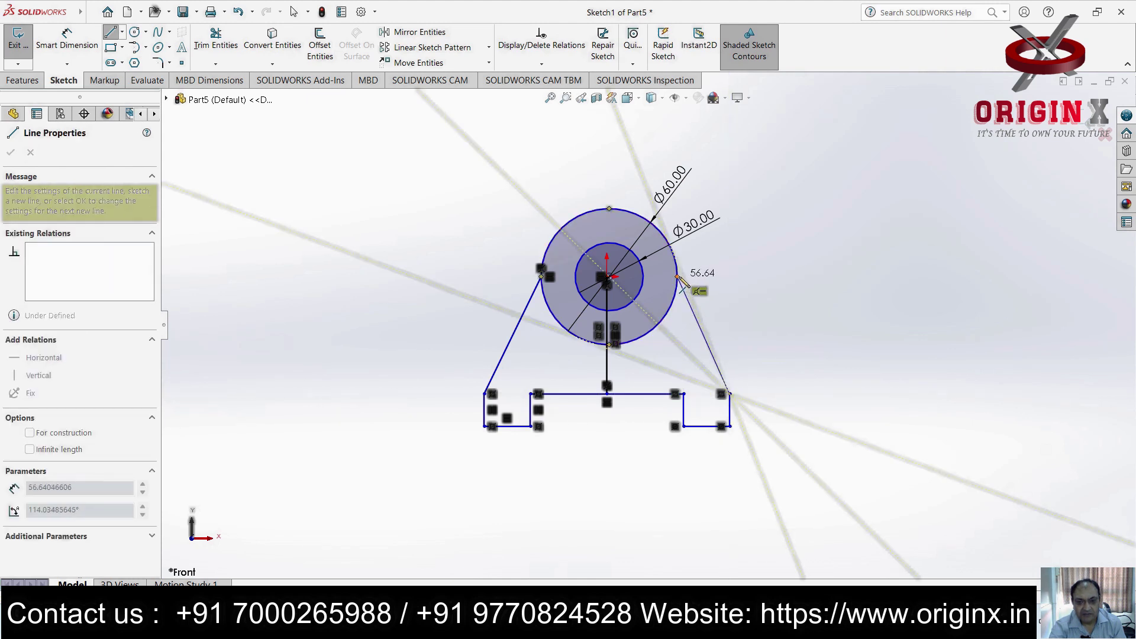
click(679, 277)
key(Escape)
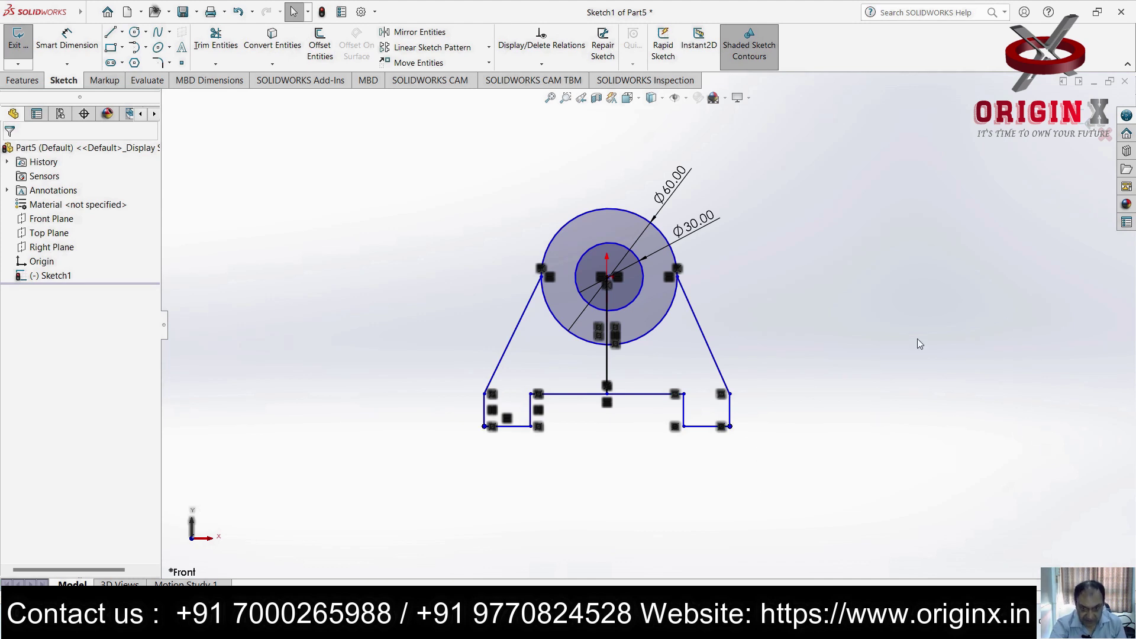
scroll(626, 354, down, 3)
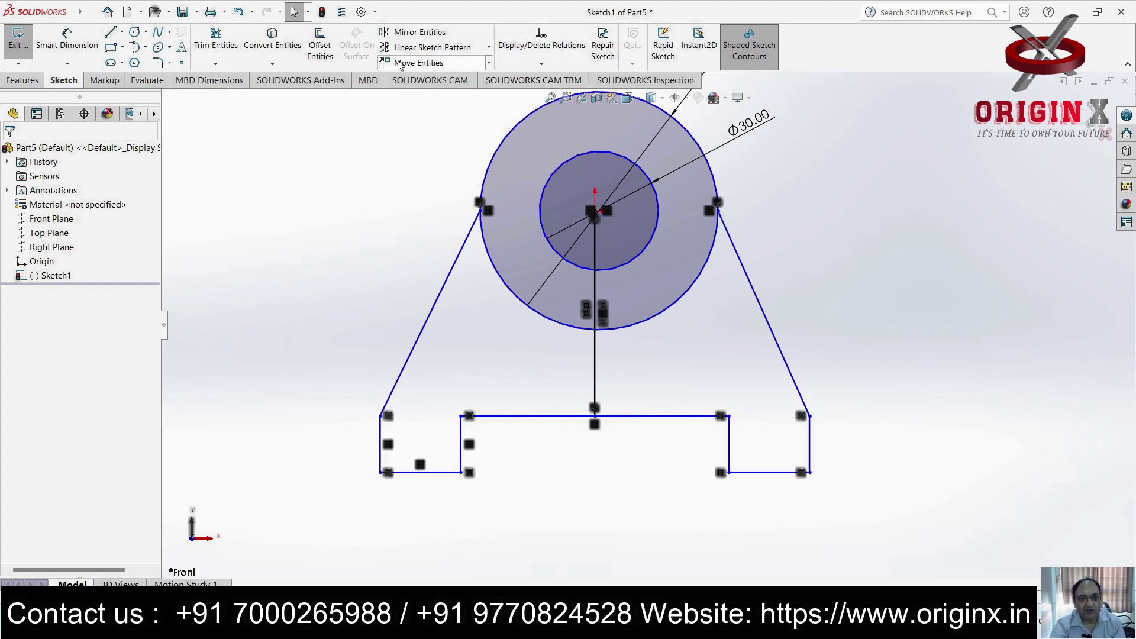
Offset the vertical centre line by 8 mm to the right and by 8 mm to the left
click(322, 43)
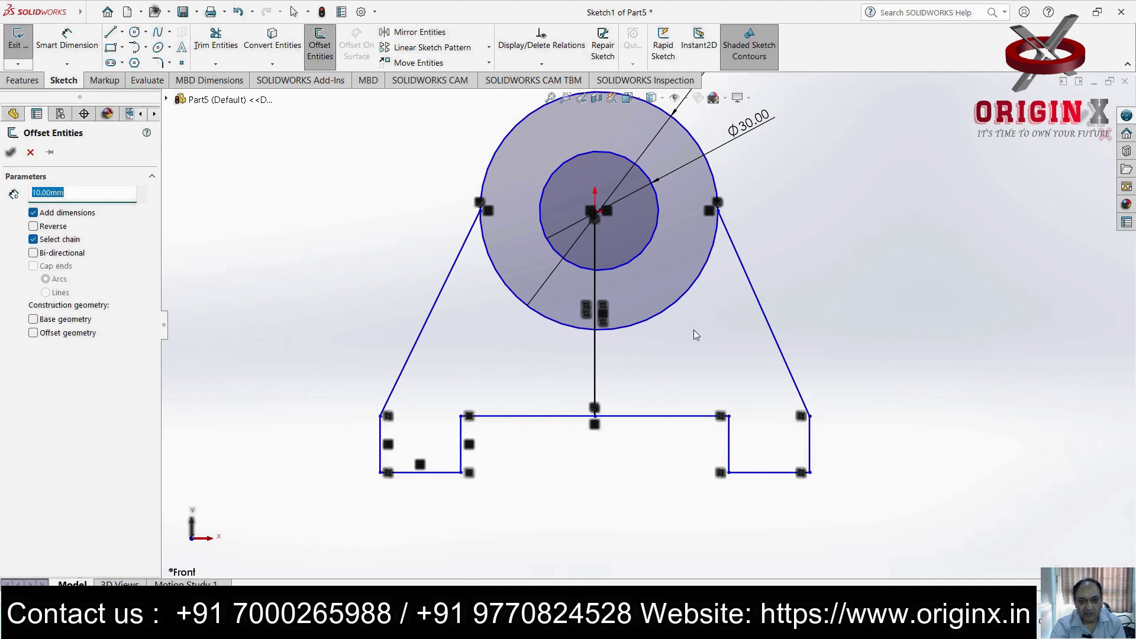
click(597, 382)
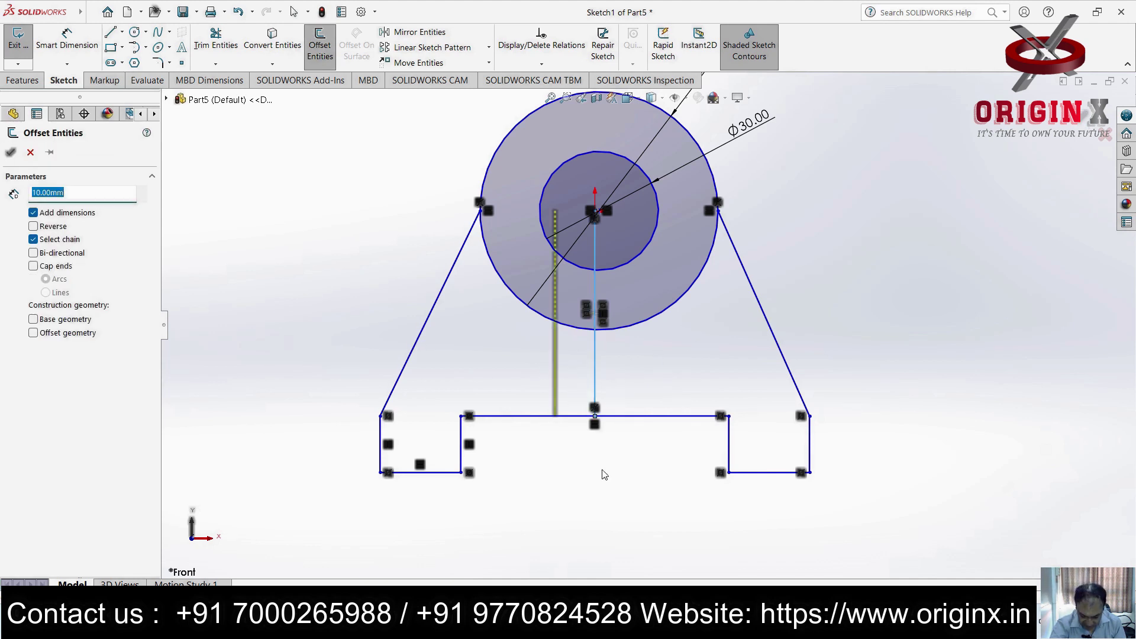
text(8)
key(Return)
click(876, 227)
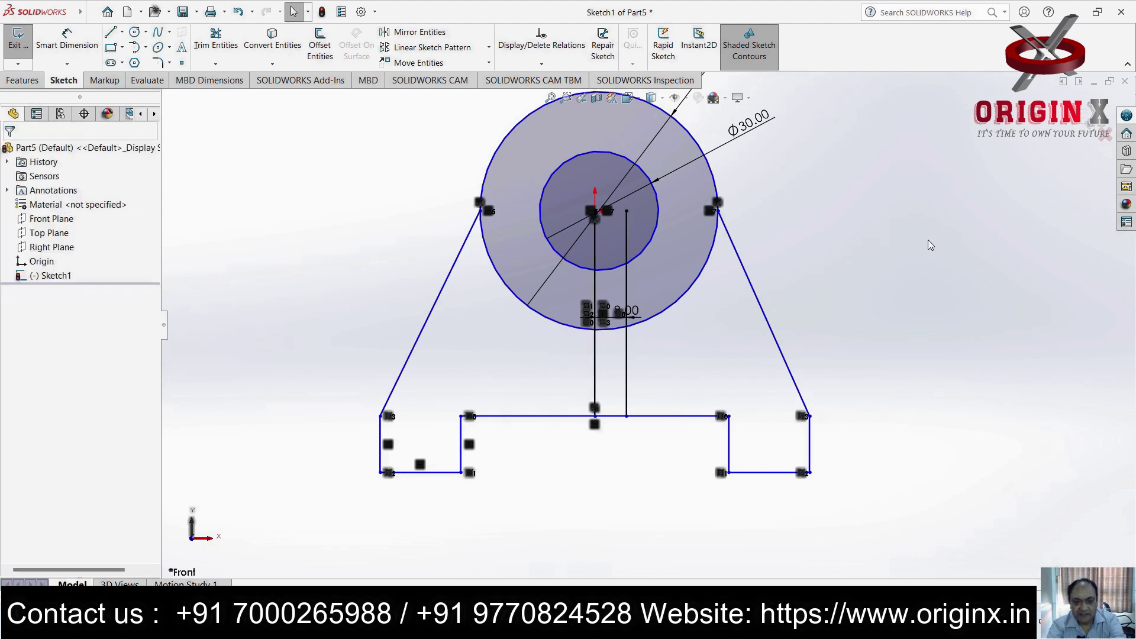
click(320, 44)
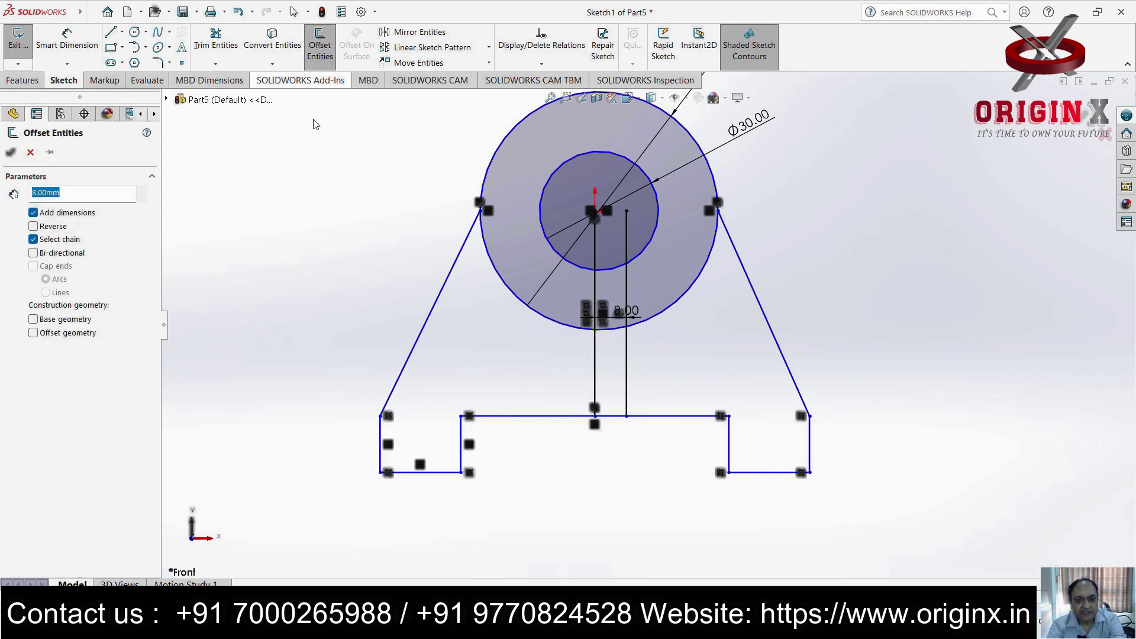
click(596, 355)
click(548, 382)
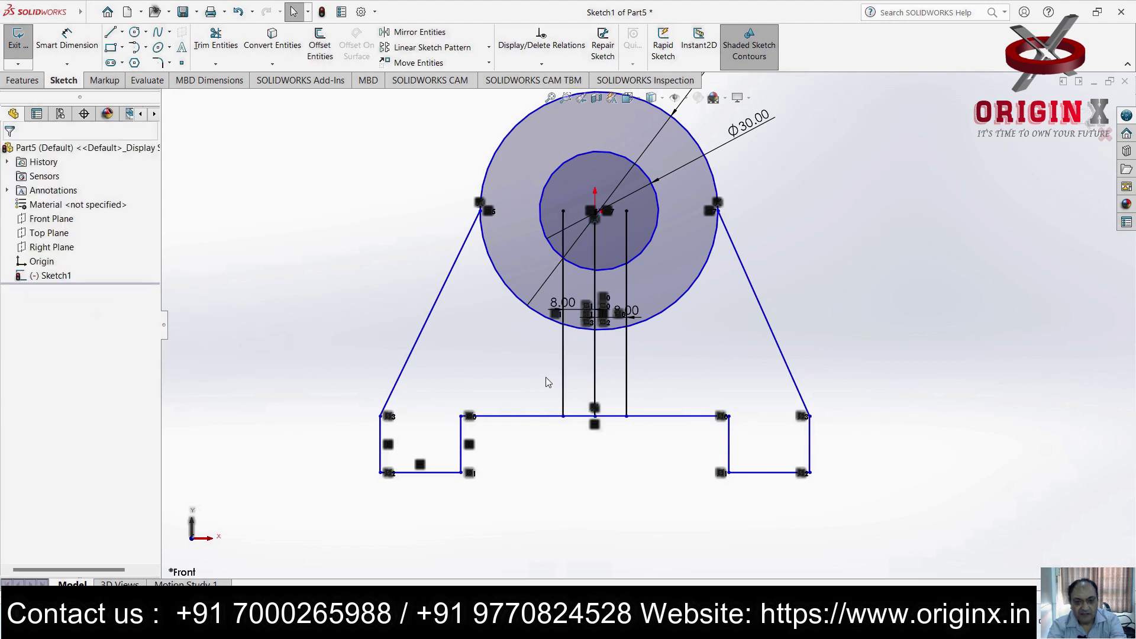
Power trim the portions of the two offset lines that lie inside the outer circle
click(215, 63)
click(227, 79)
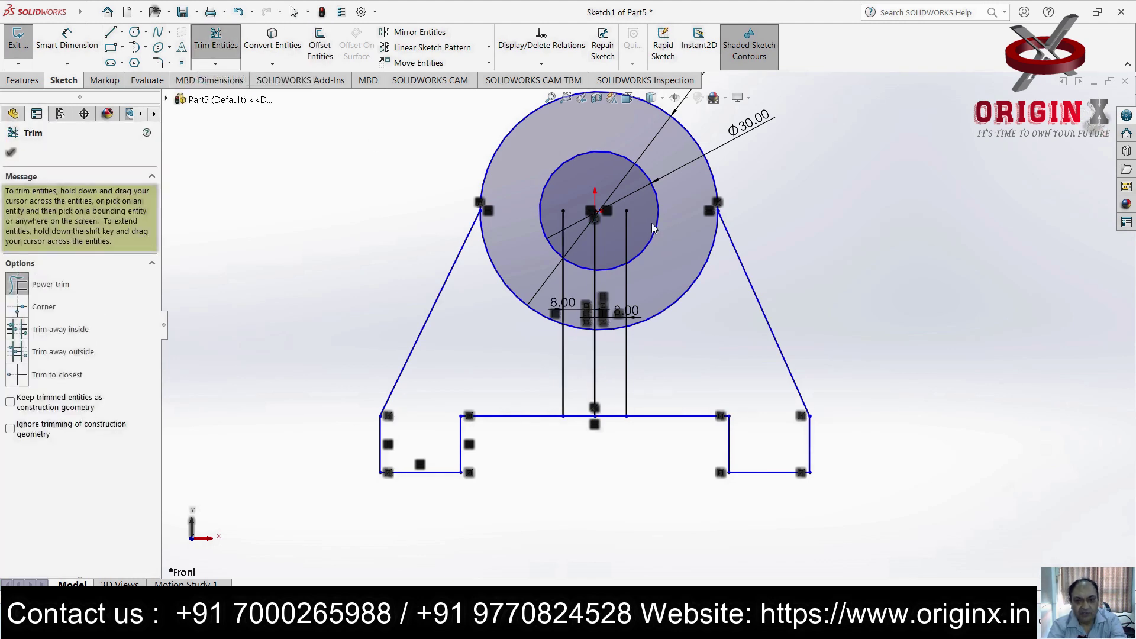
mouse_move(639, 223)
mouse_down()
mouse_move(553, 240)
mouse_move(642, 299)
mouse_move(548, 286)
mouse_up()
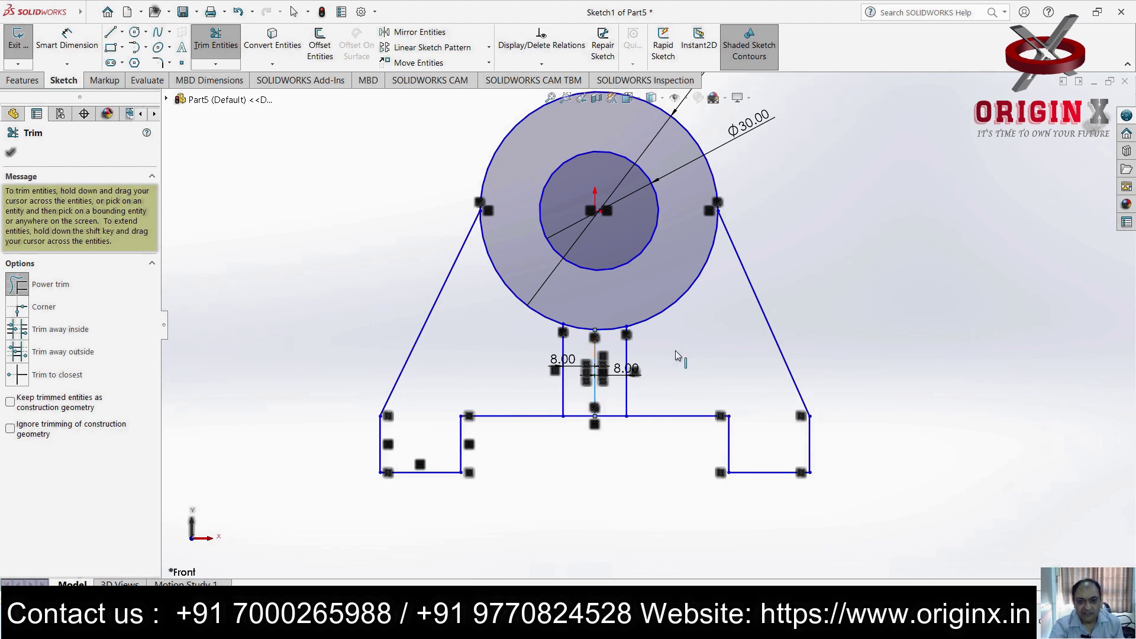
click(1065, 230)
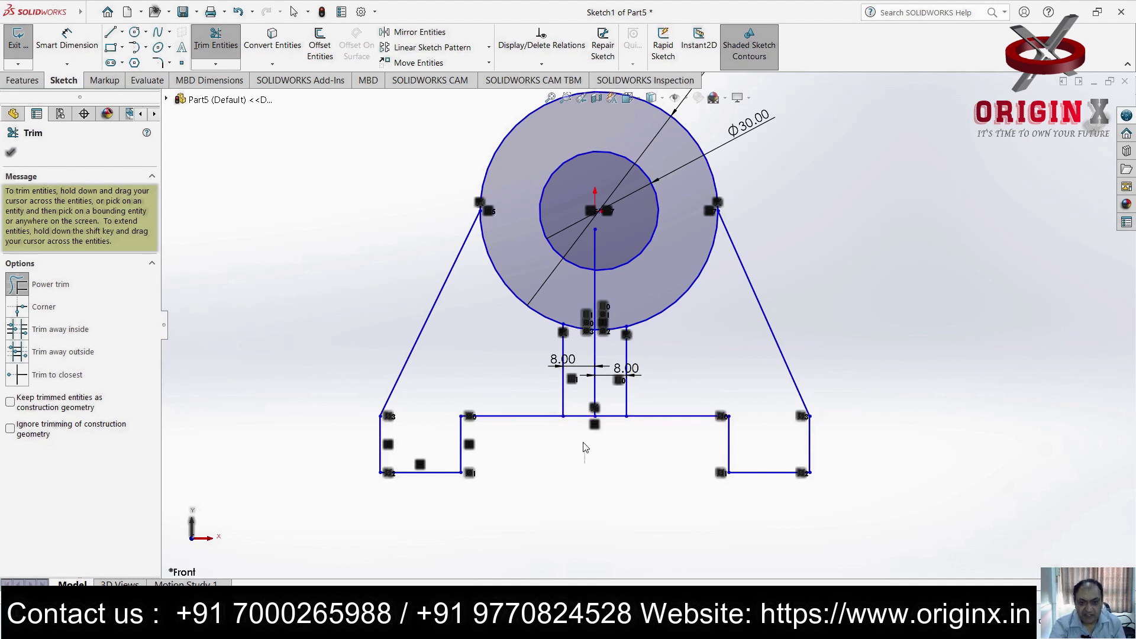
Trim away the base line between the two offset lines and all remaining pieces of the vertical centre line
click(579, 416)
click(610, 416)
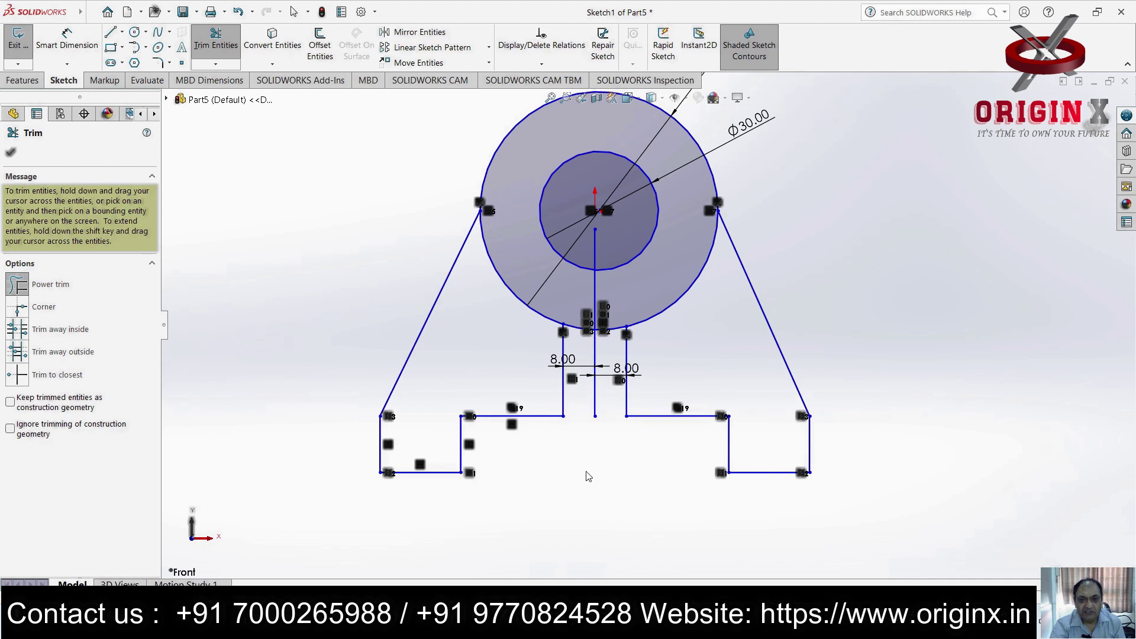
click(596, 400)
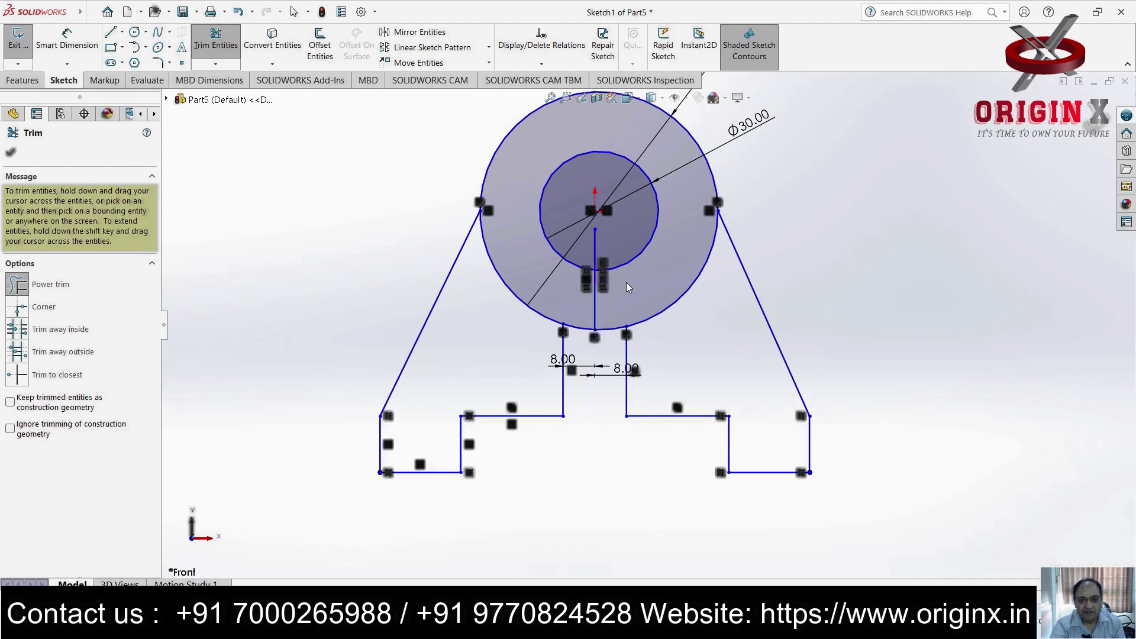
click(595, 299)
click(595, 247)
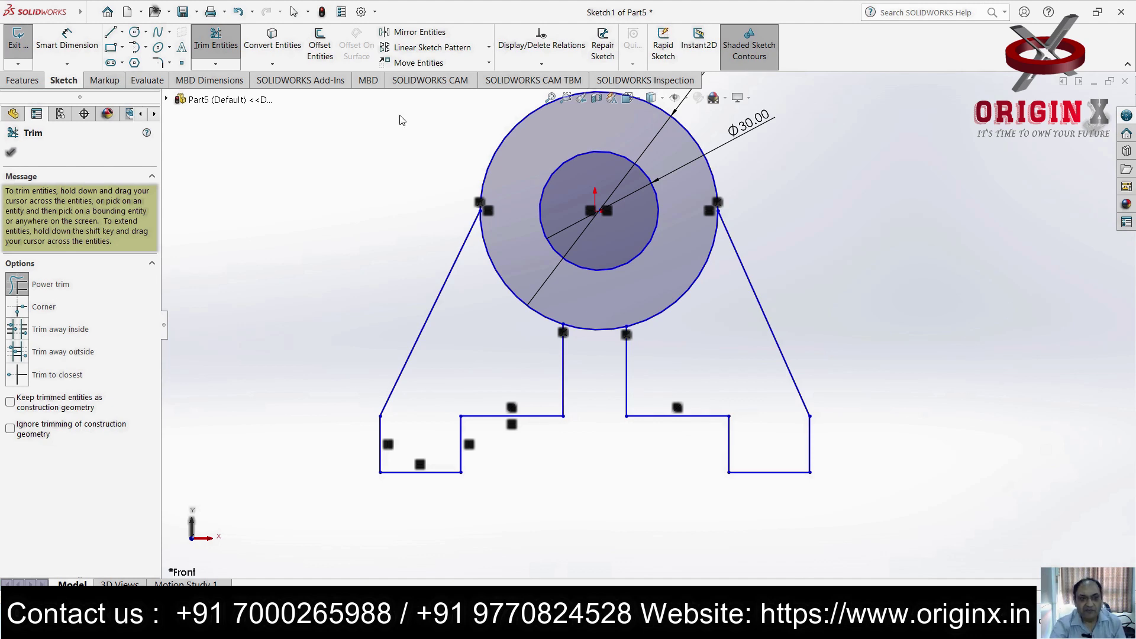
Add a 3 mm sketch fillet where the right offset line meets the horizontal base line
click(170, 63)
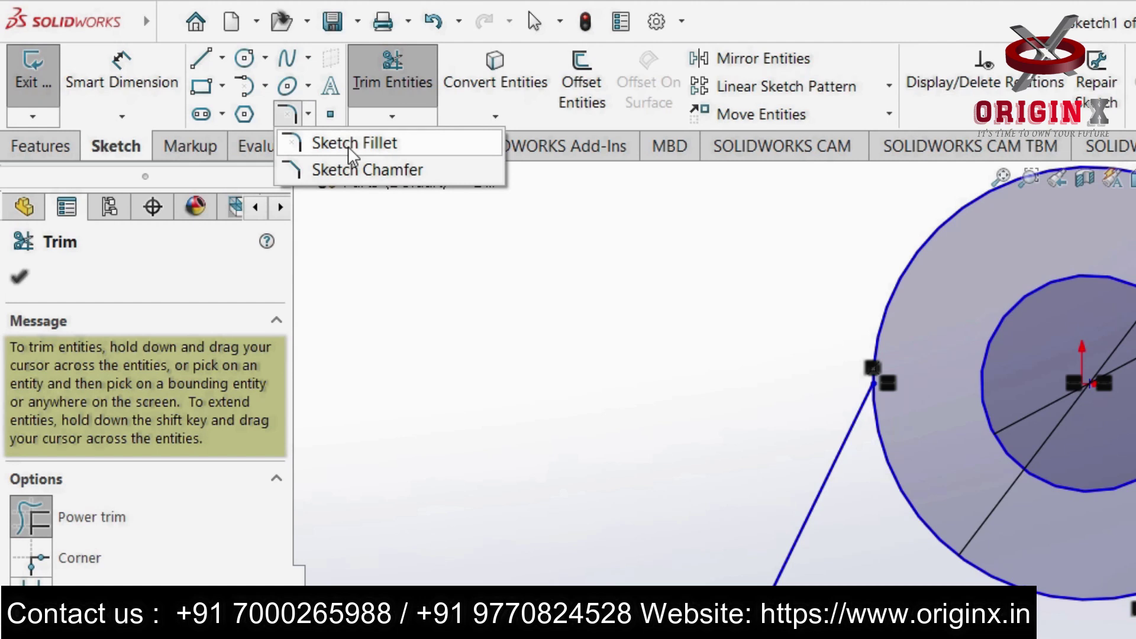
click(351, 149)
click(627, 384)
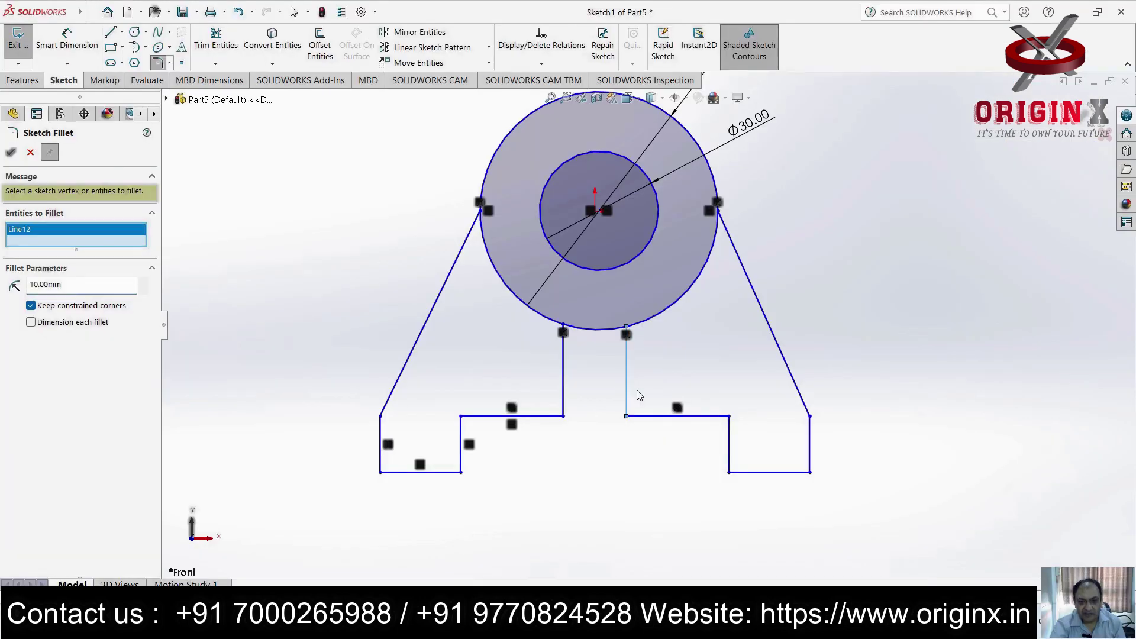
click(660, 417)
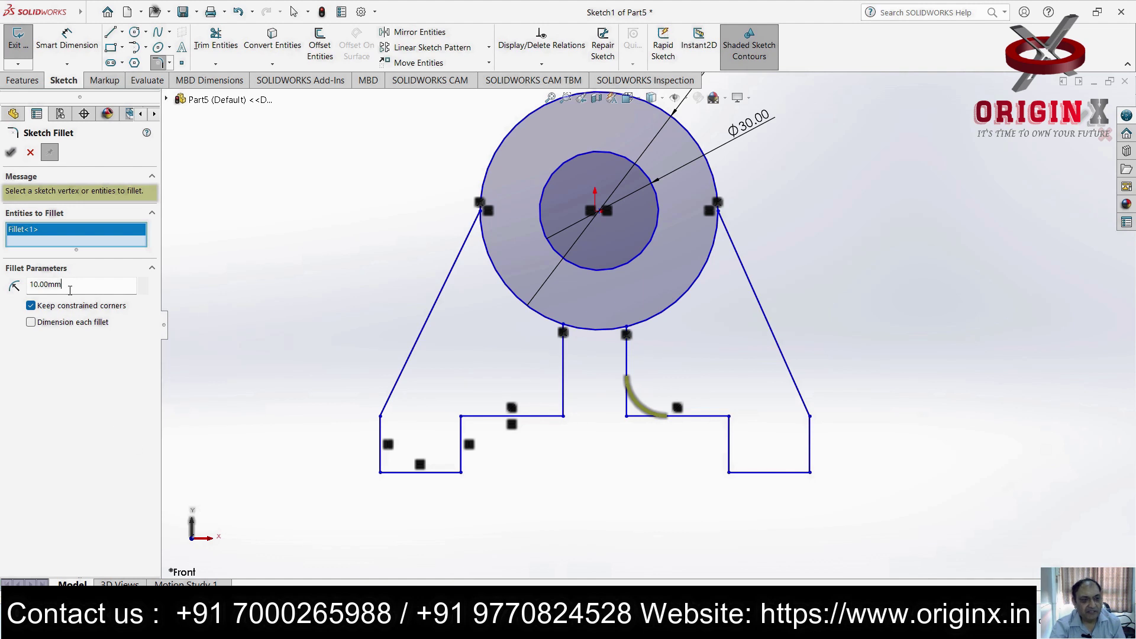
drag(70, 290, 3, 279)
text(3)
key(Return)
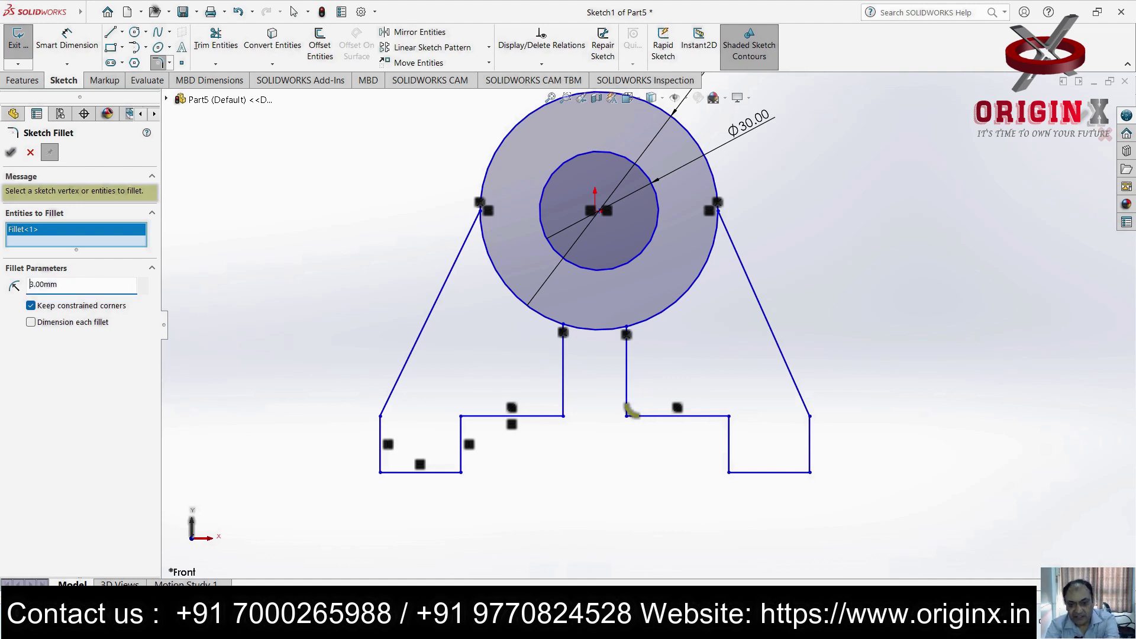
click(11, 152)
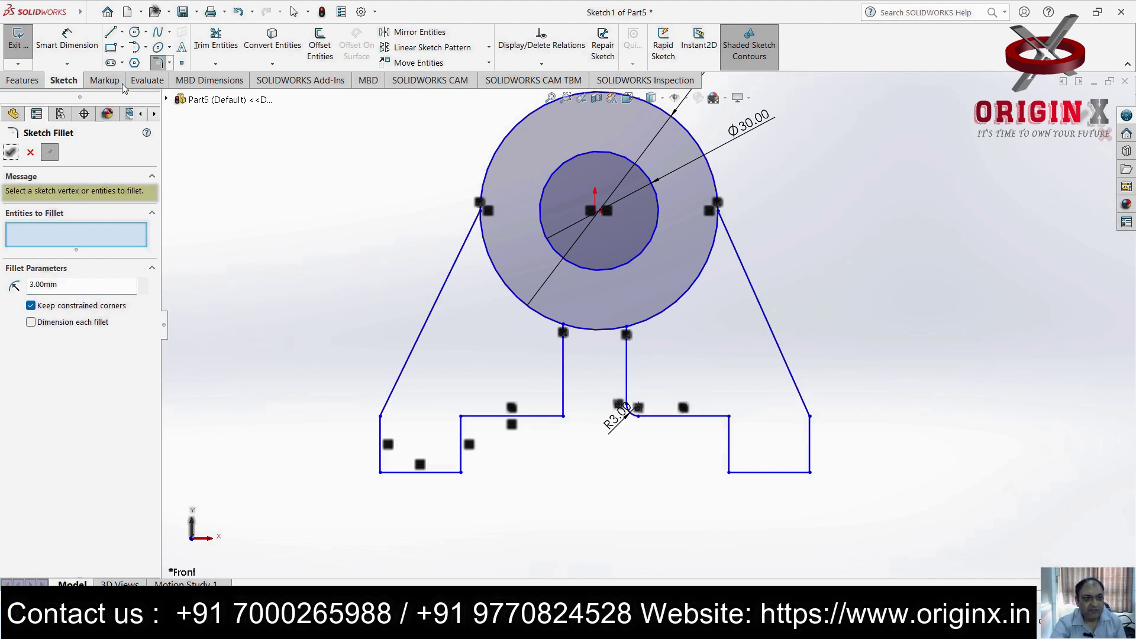
Add a 3 mm sketch fillet where the left offset line meets the horizontal base line
click(173, 63)
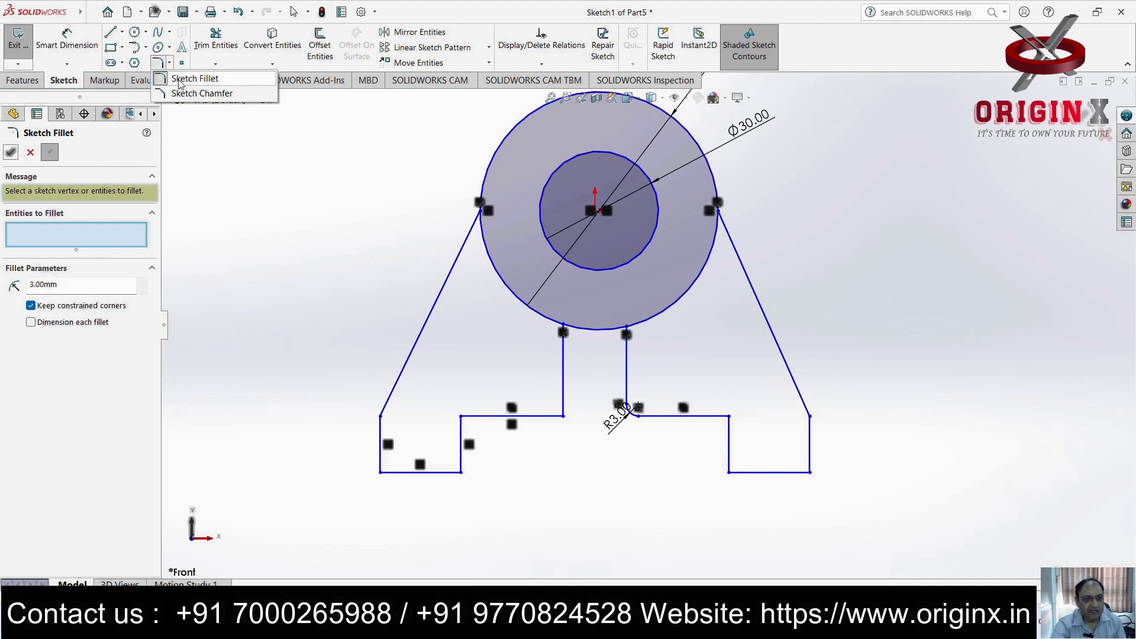
click(179, 79)
click(563, 394)
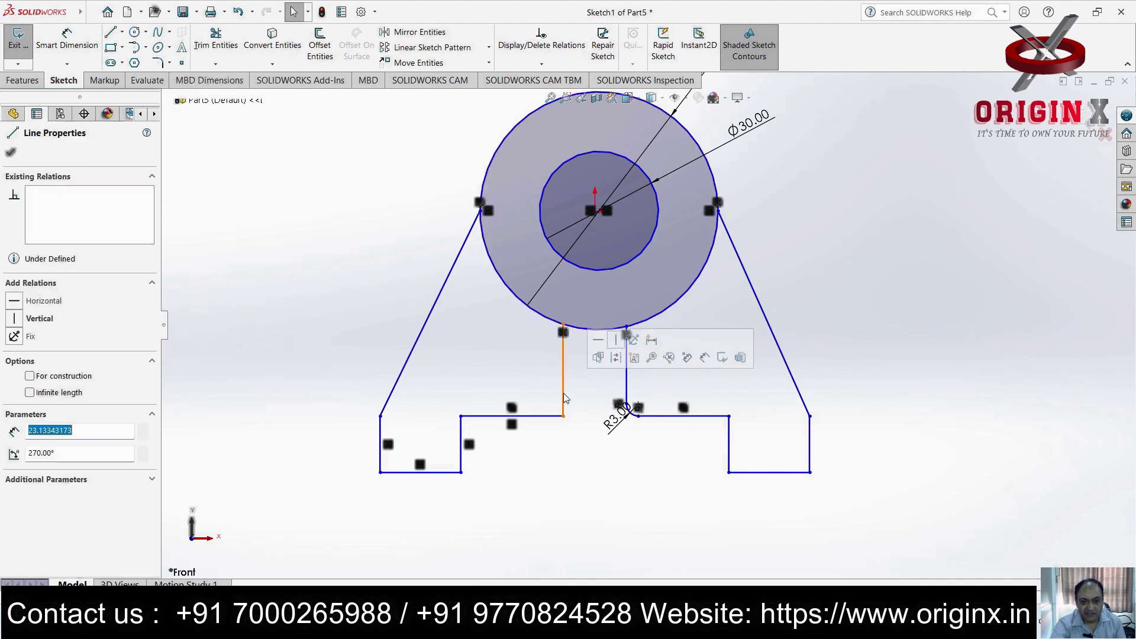
click(542, 416)
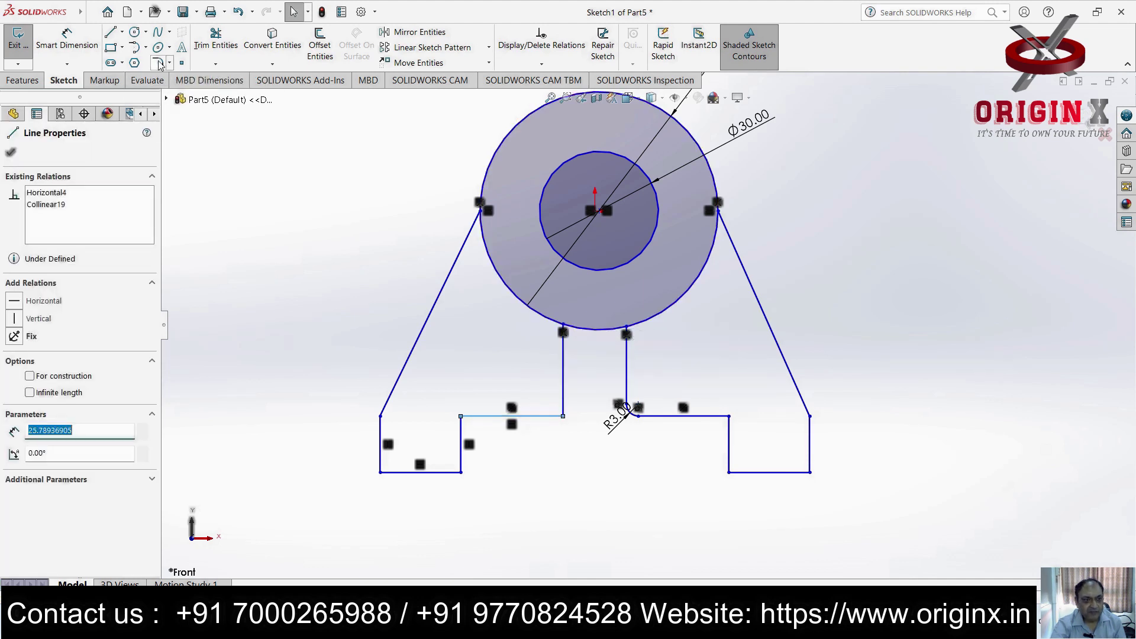
click(158, 63)
click(563, 386)
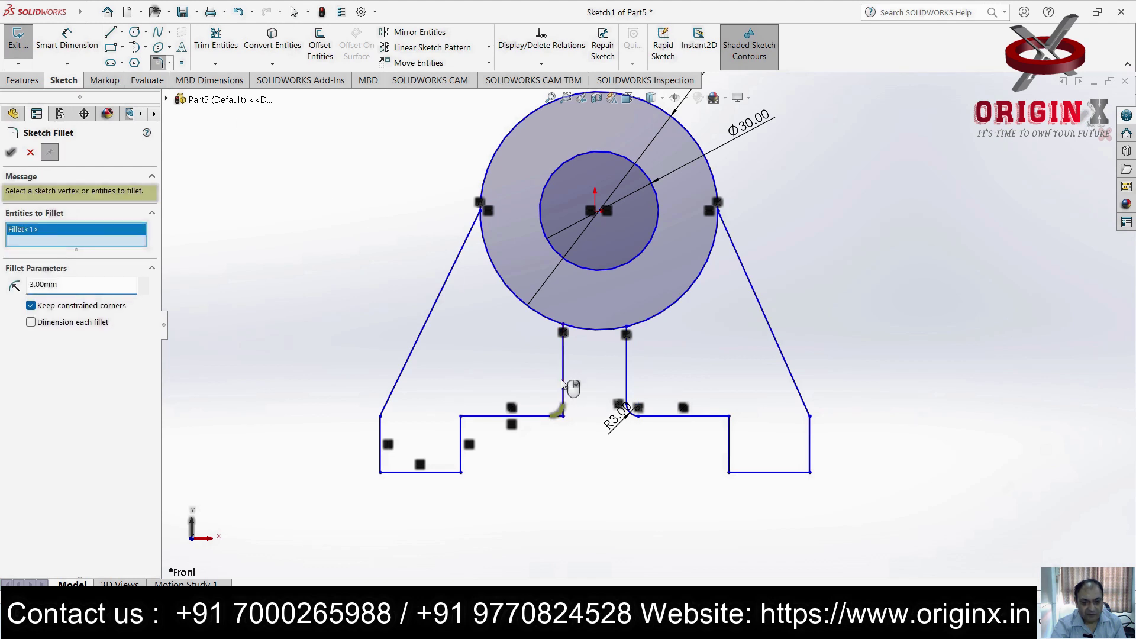
click(10, 153)
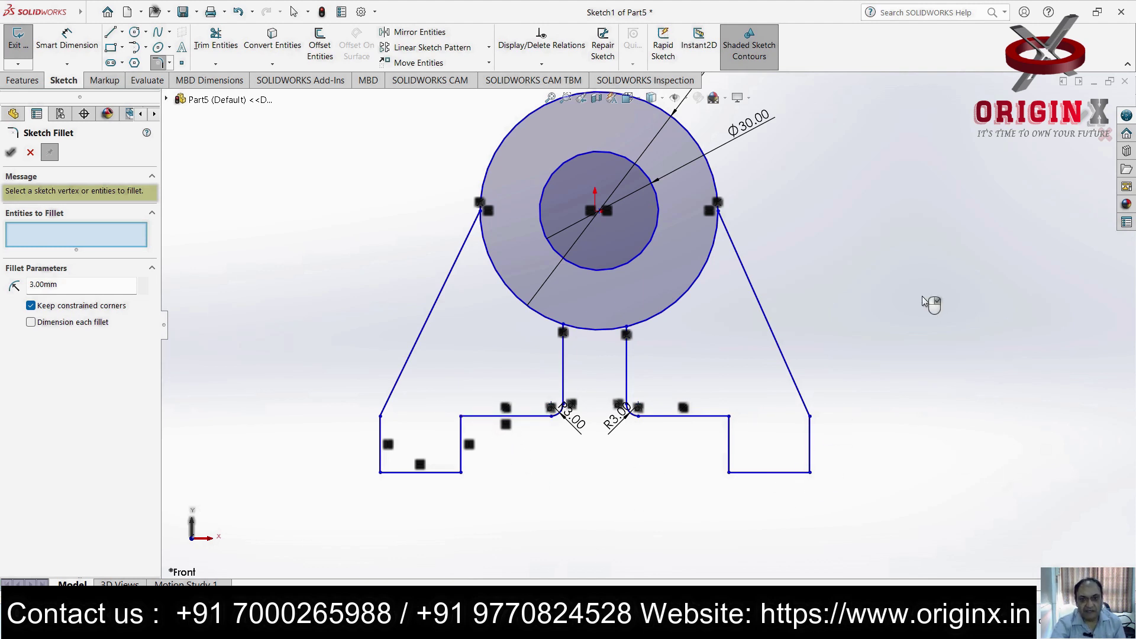
Trim away the outer circle's bottom arc between the two vertical offset lines
scroll(875, 400, up, 3)
scroll(873, 403, down, 2)
scroll(817, 401, up, 3)
scroll(818, 401, down, 2)
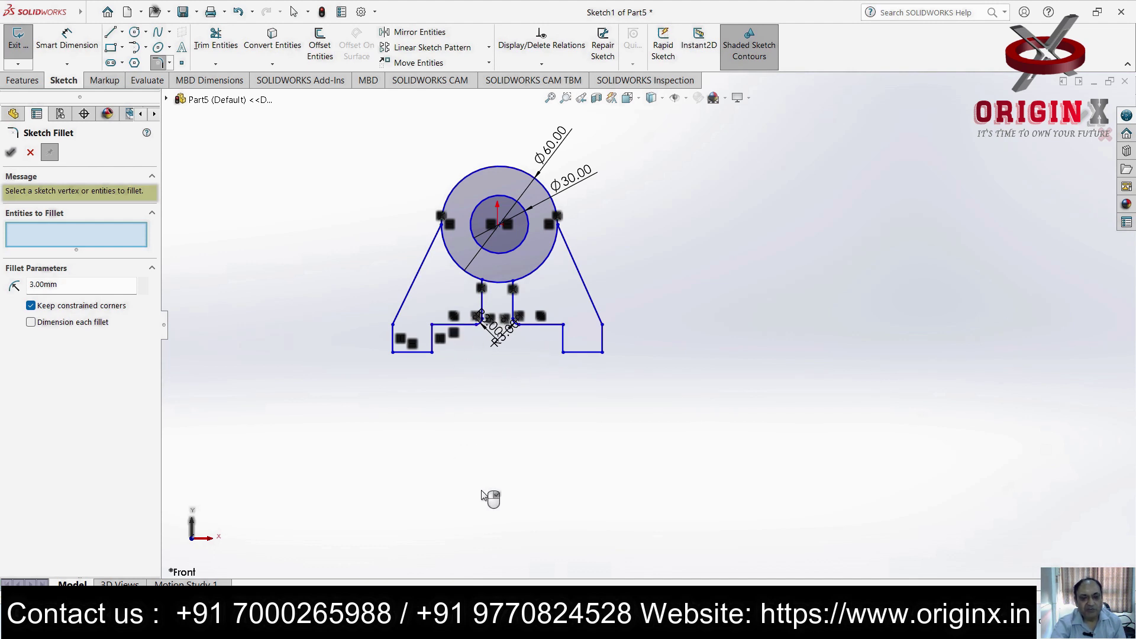
click(215, 64)
click(237, 77)
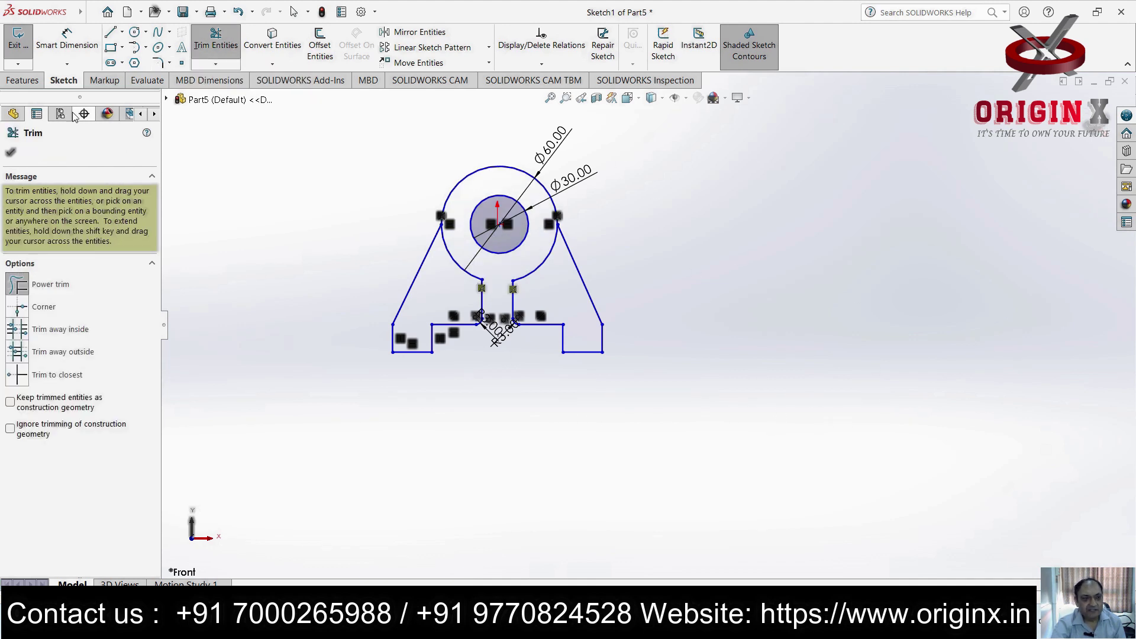
click(24, 80)
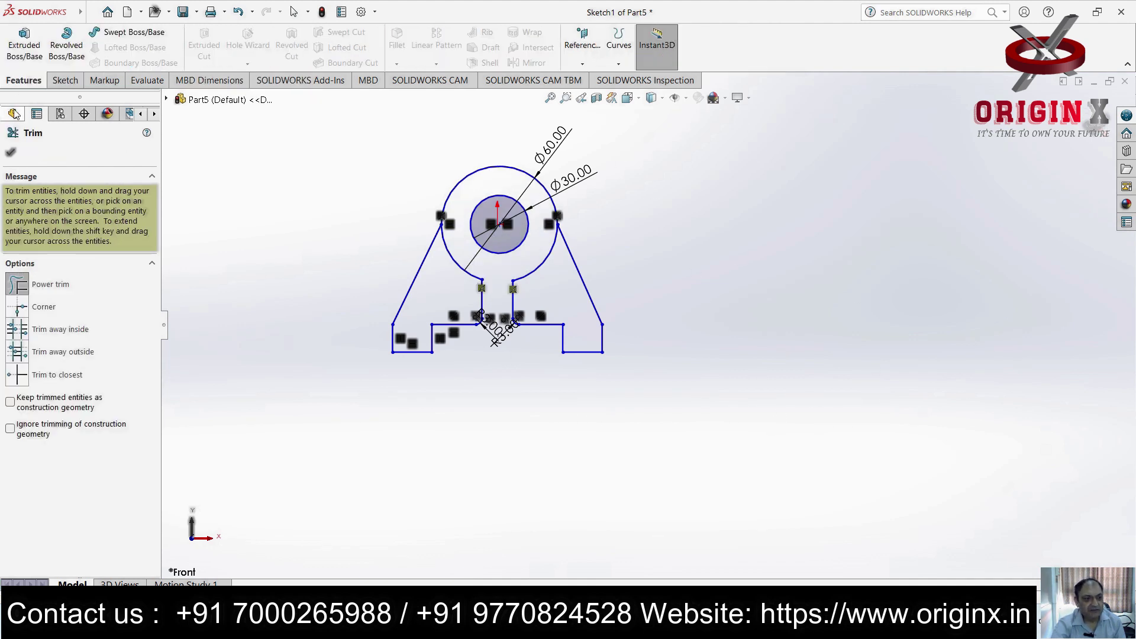
click(24, 45)
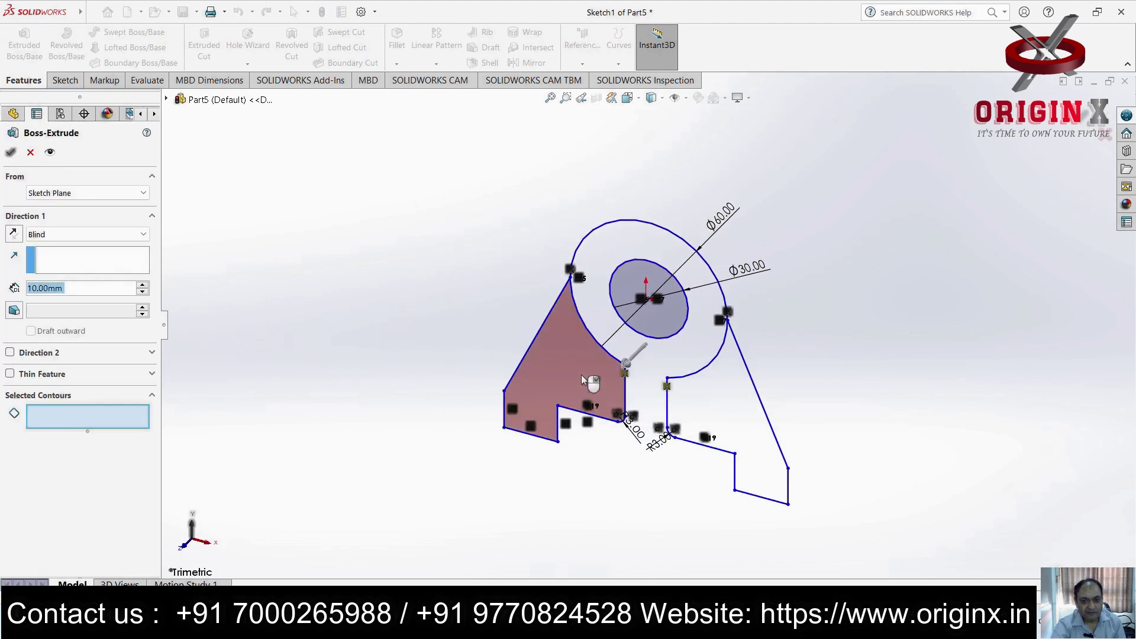
click(583, 380)
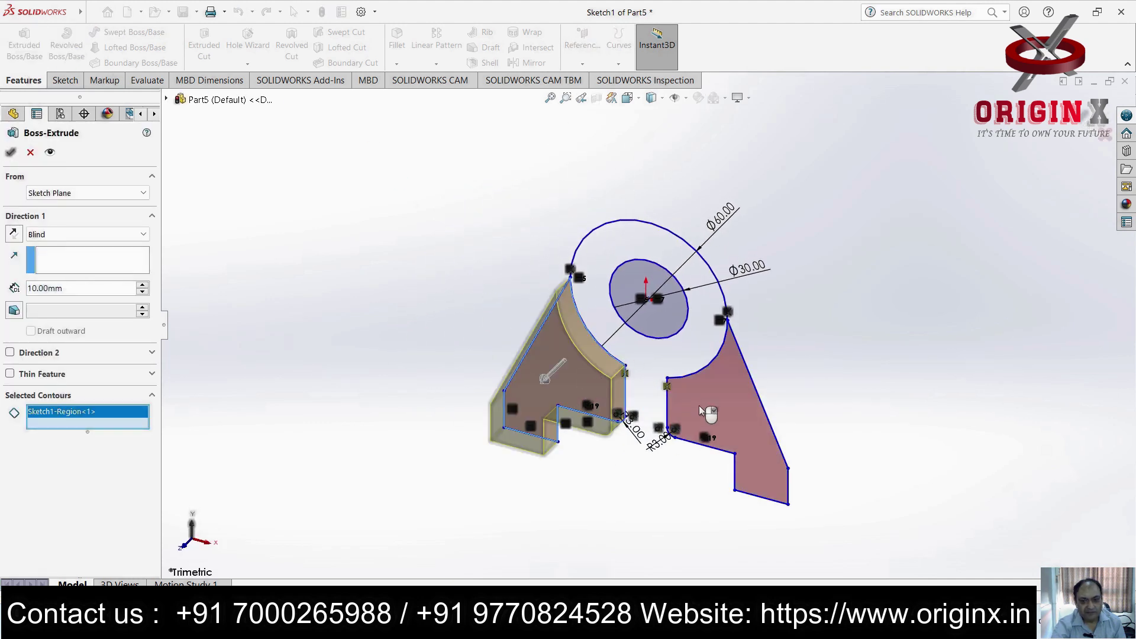
click(700, 386)
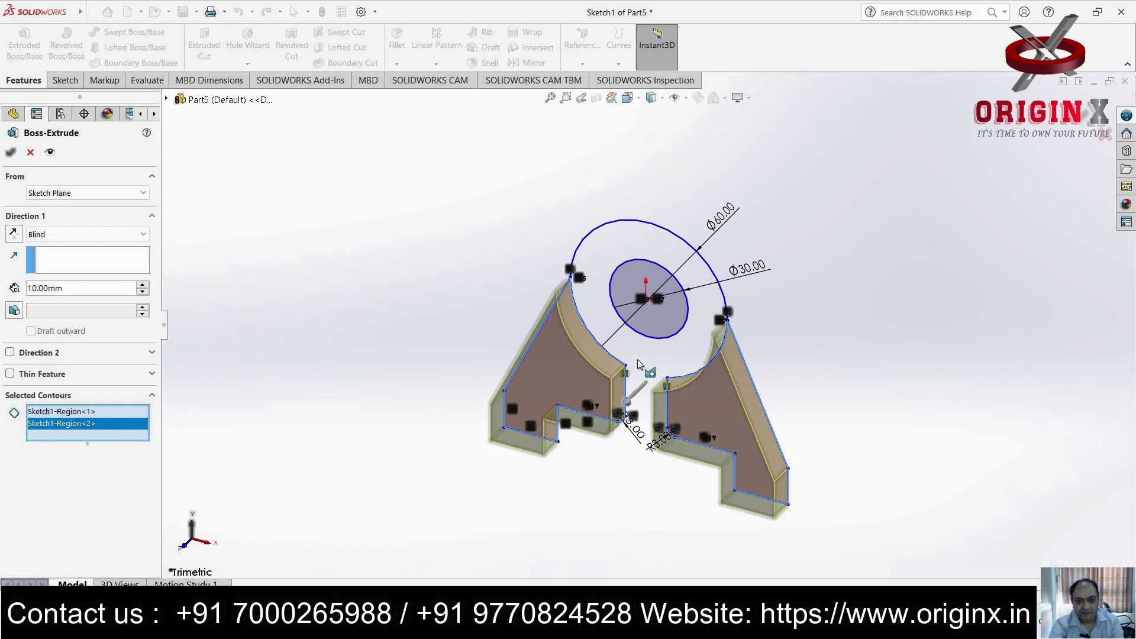
click(635, 306)
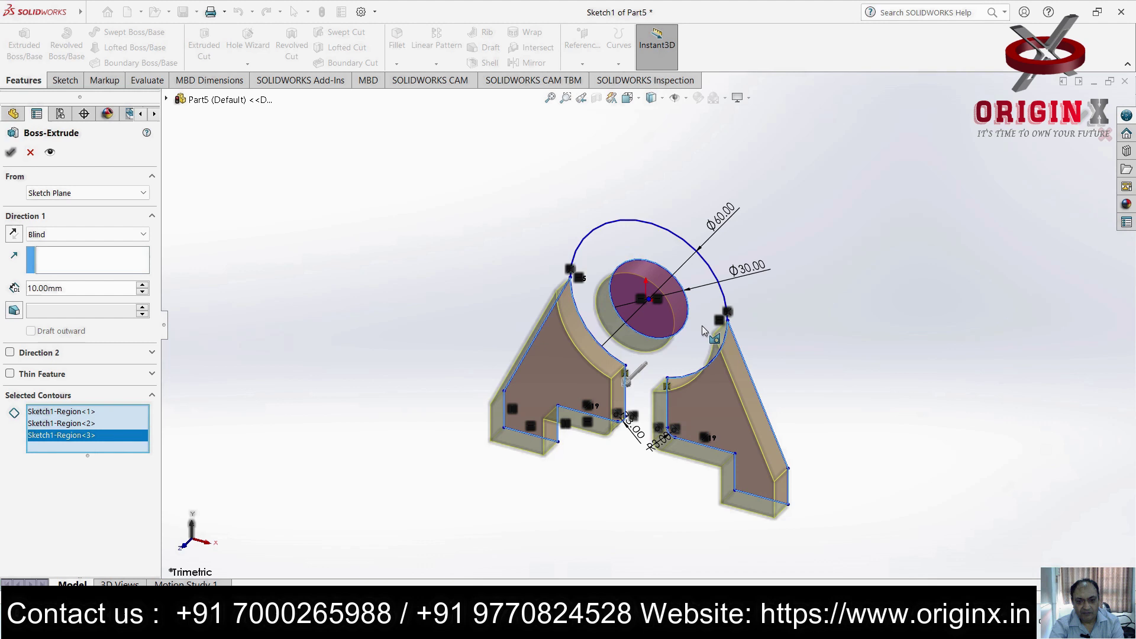
click(30, 152)
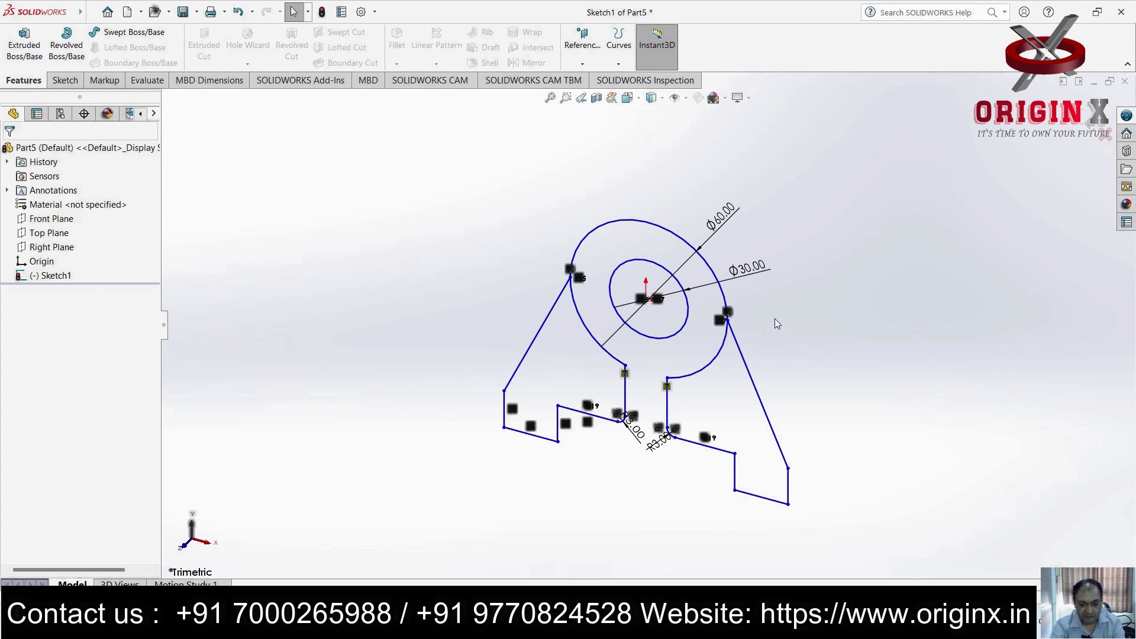
Try to trim the outer circle's lower arcs between the slanted sides and the vertical lines
key(ctrl+8)
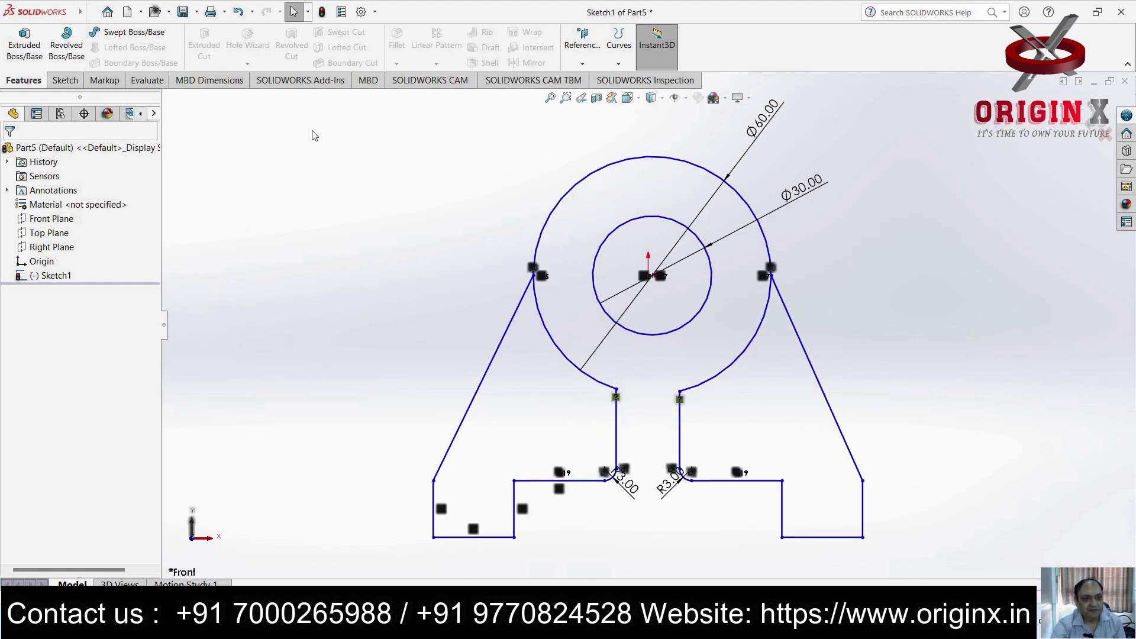
click(65, 80)
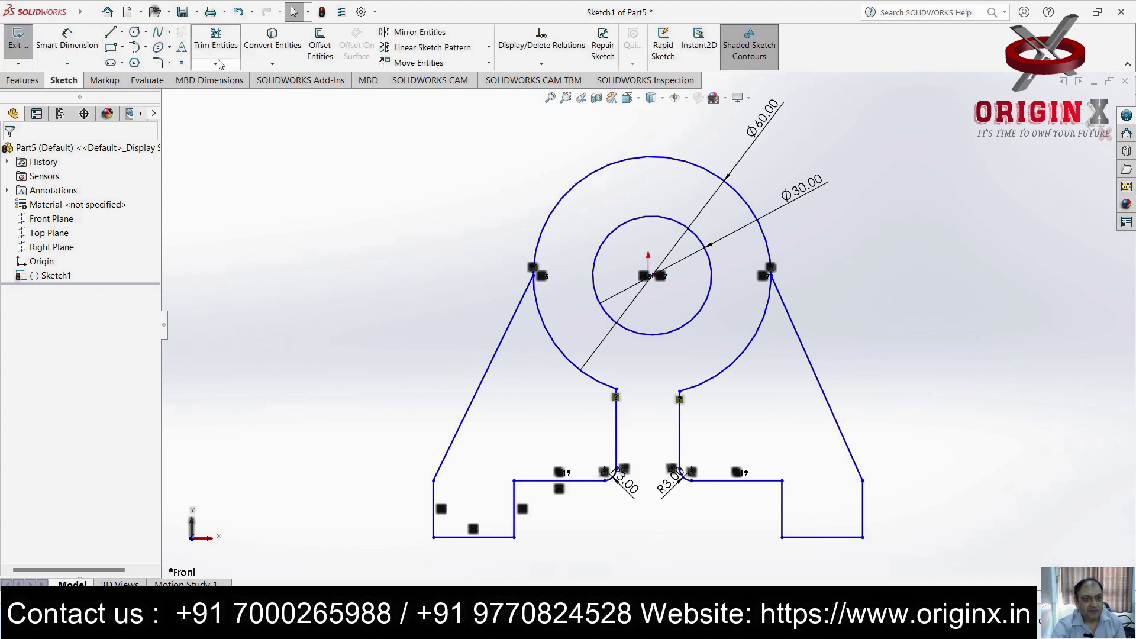
click(216, 63)
click(231, 103)
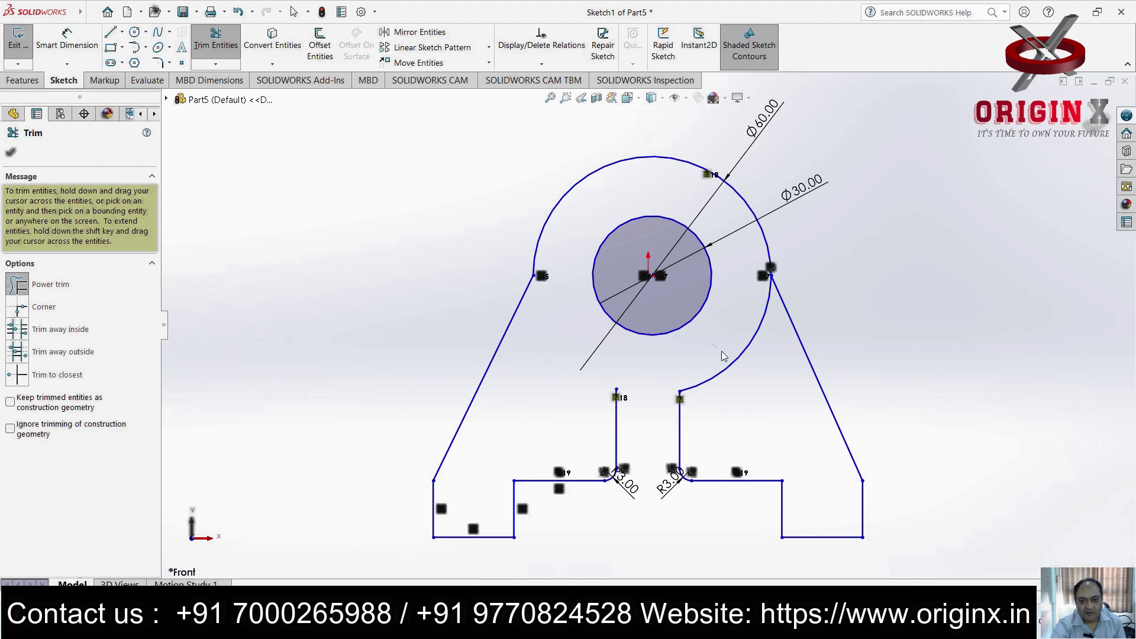
drag(722, 355, 744, 384)
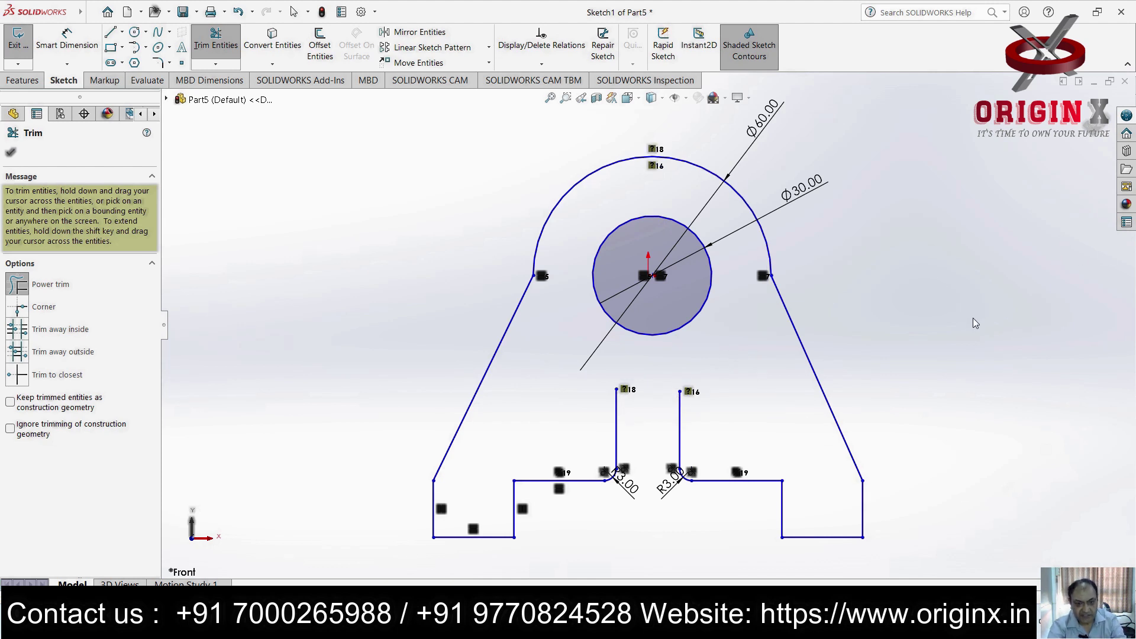
key(ctrl+z)
key(ctrl+z)
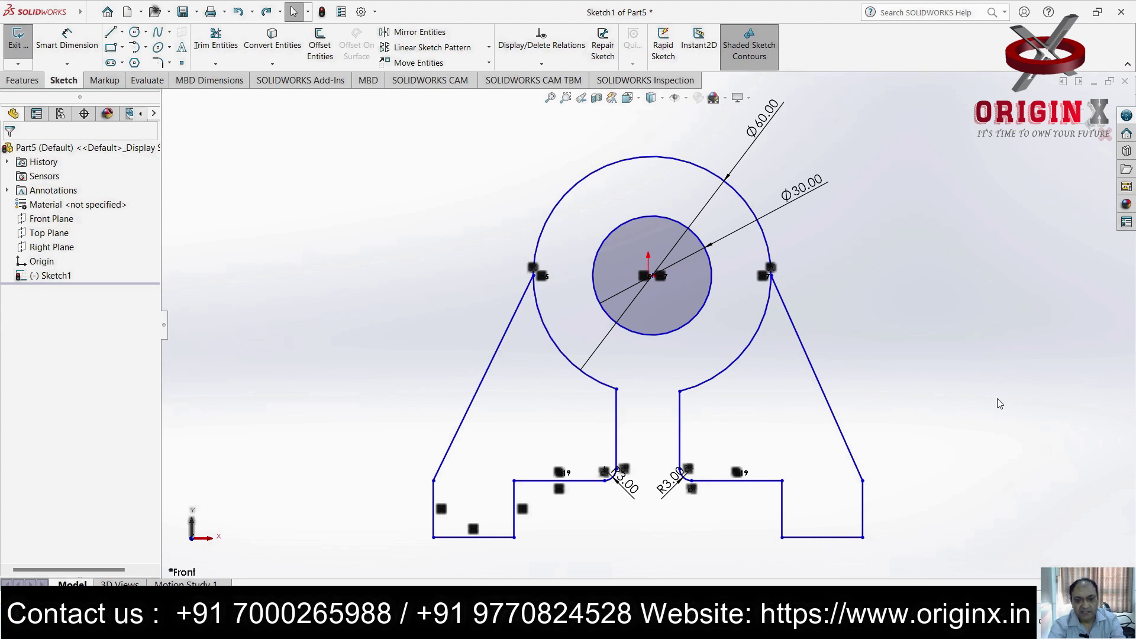
Delete both slanted side lines running from the base feet to the outer circle
click(817, 381)
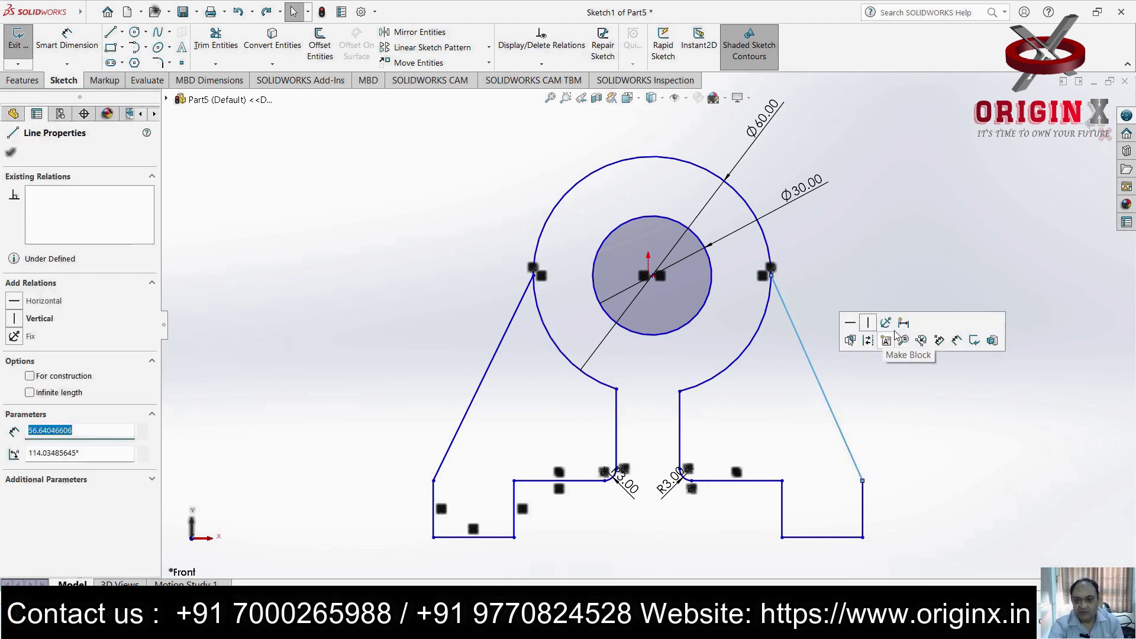
key(Delete)
click(478, 402)
key(Delete)
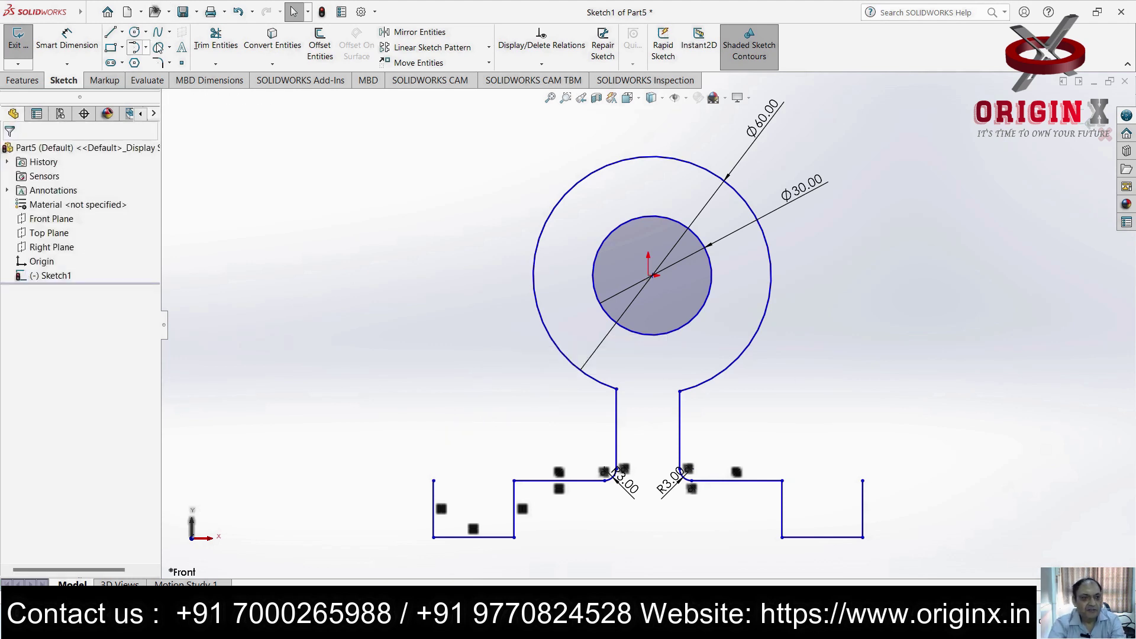
Draw a line about 69 mm long from the left foot's outer upper corner, tangent to the 60 mm circle's upper left
click(110, 32)
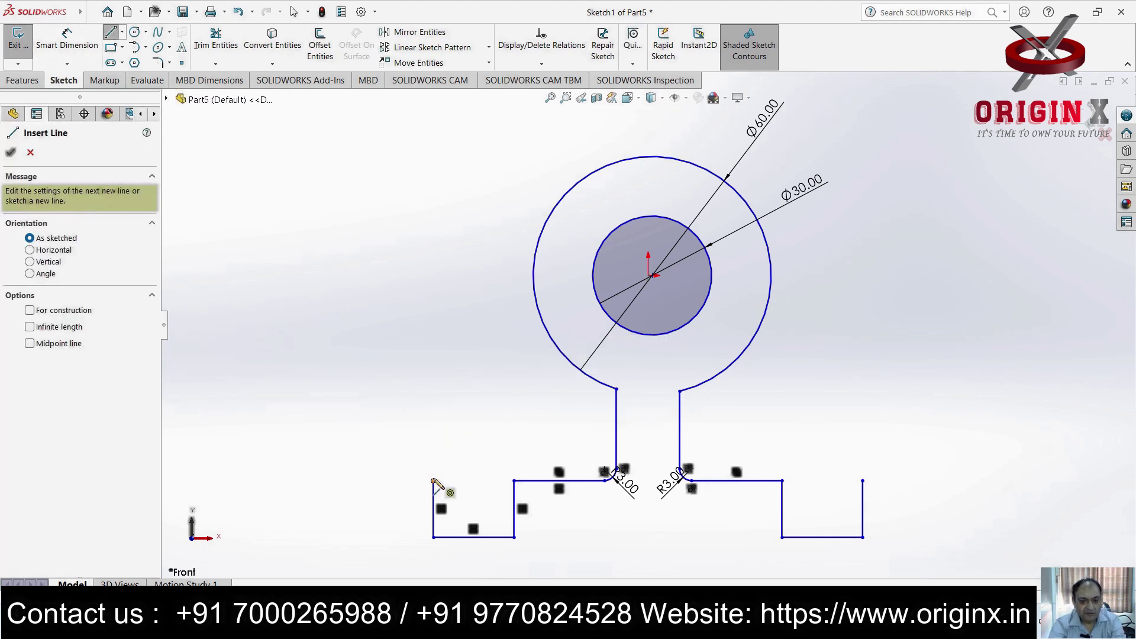
click(433, 481)
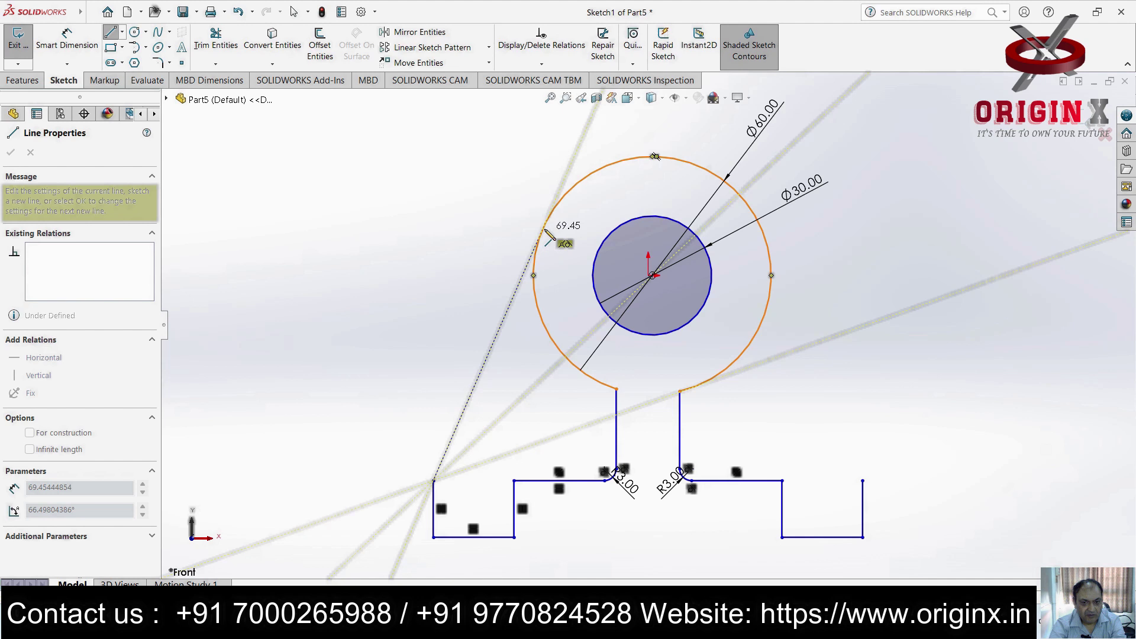
click(545, 229)
key(Escape)
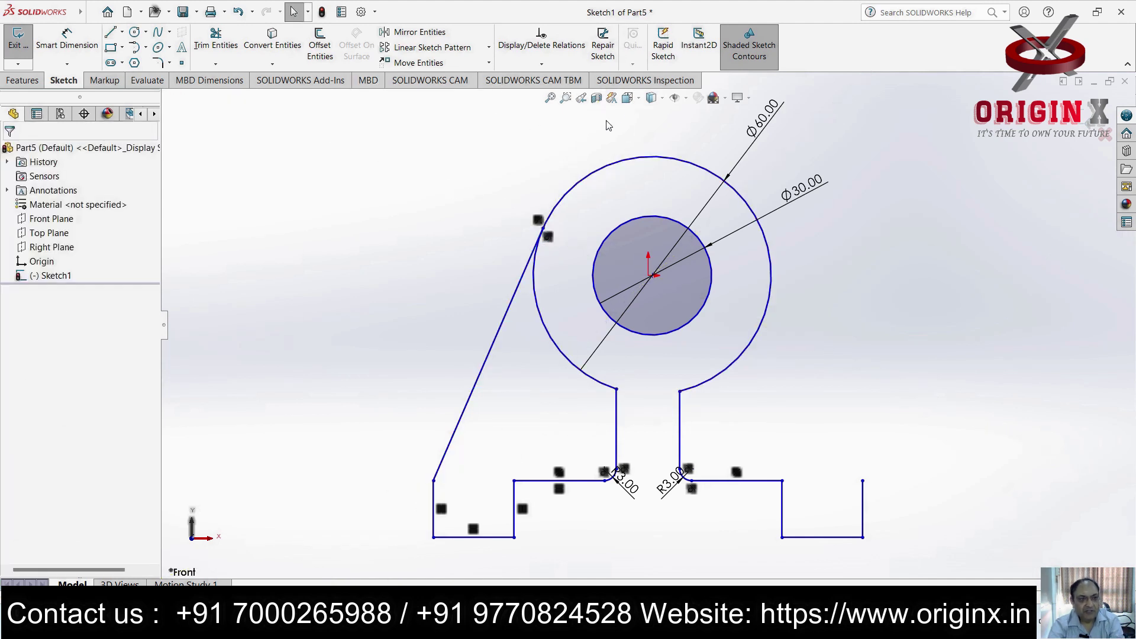
click(629, 158)
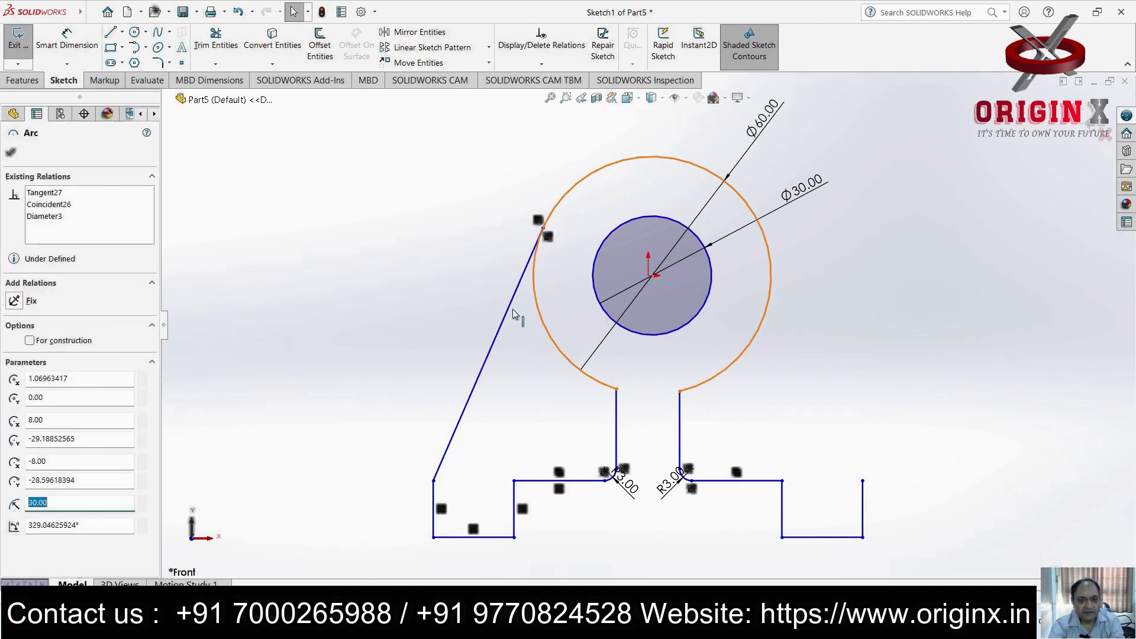
ctrl+click(490, 359)
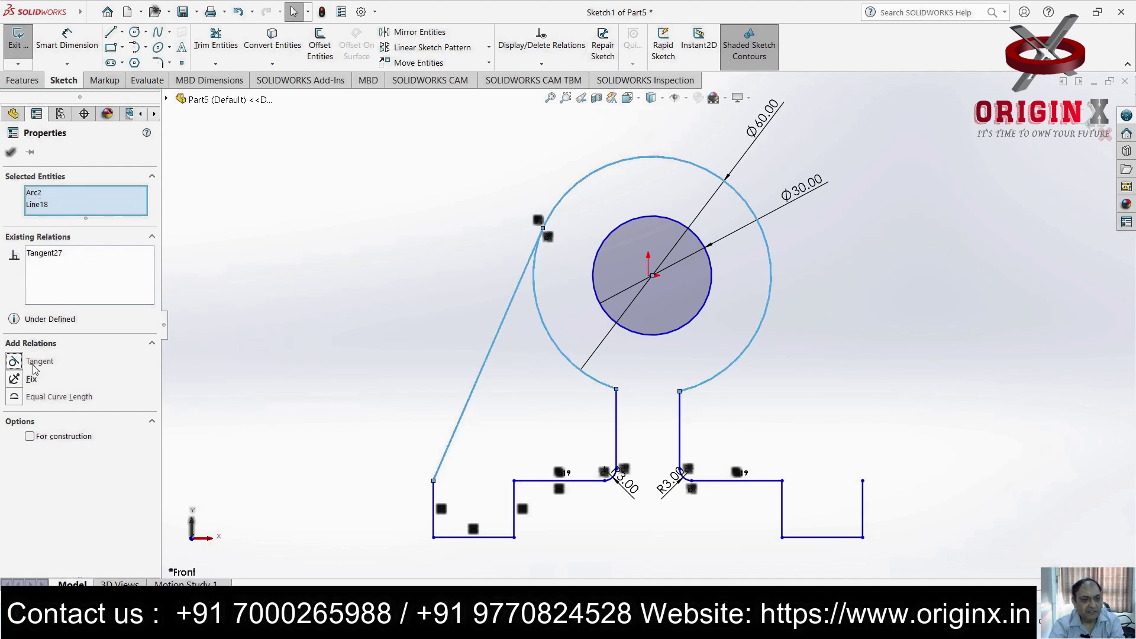
click(10, 151)
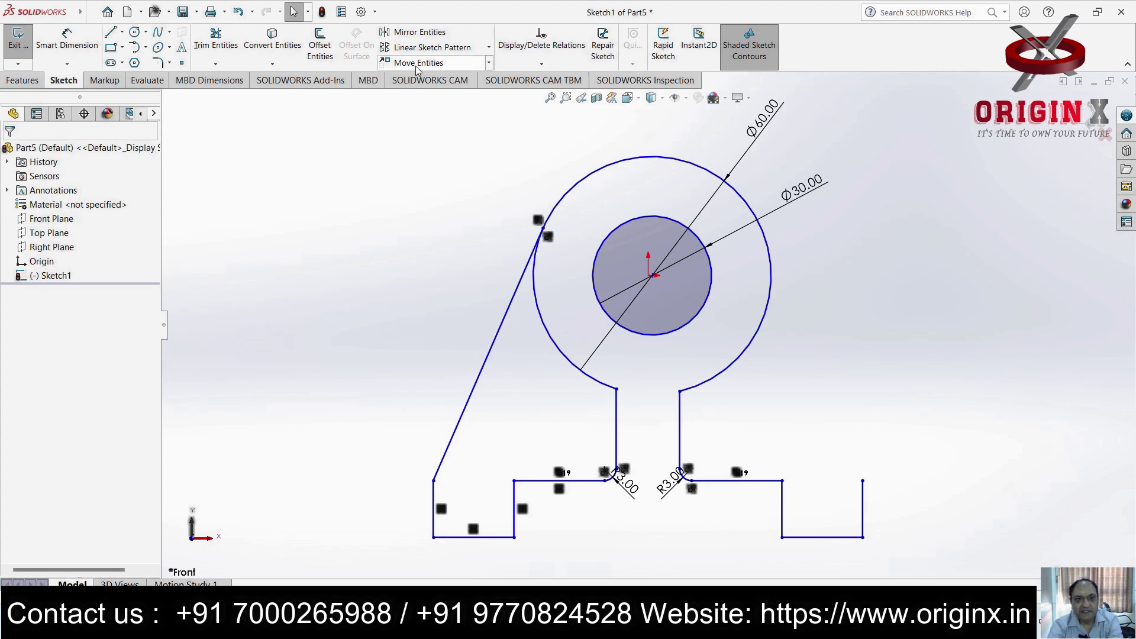
Draw a slanted line from the right foot's outer upper corner to the right side of the 60 mm circle
click(417, 32)
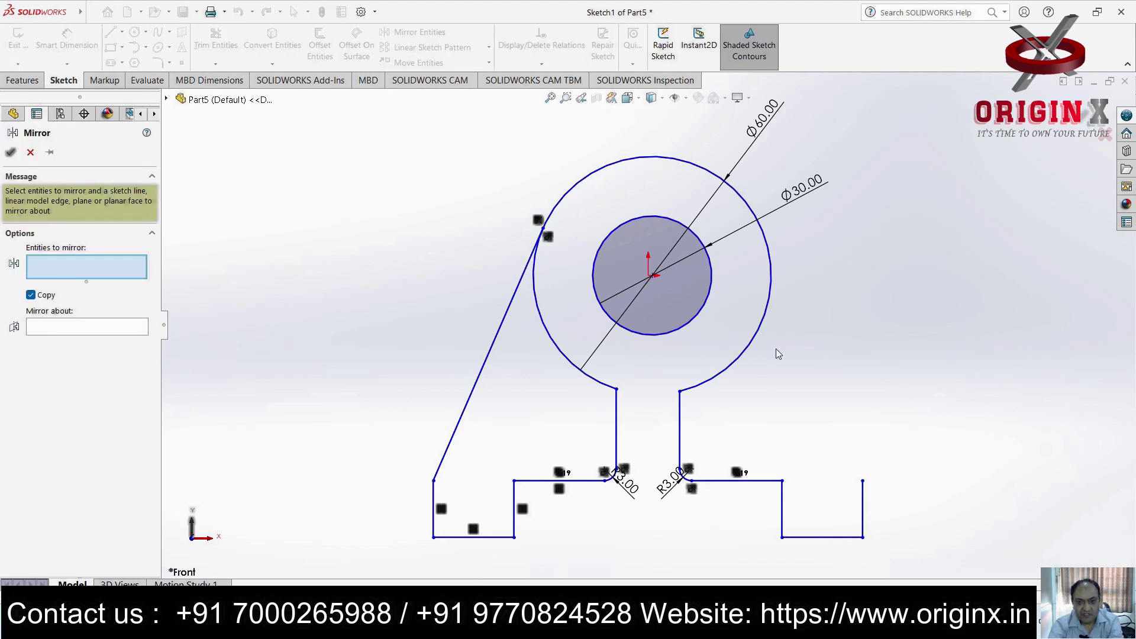
key(Escape)
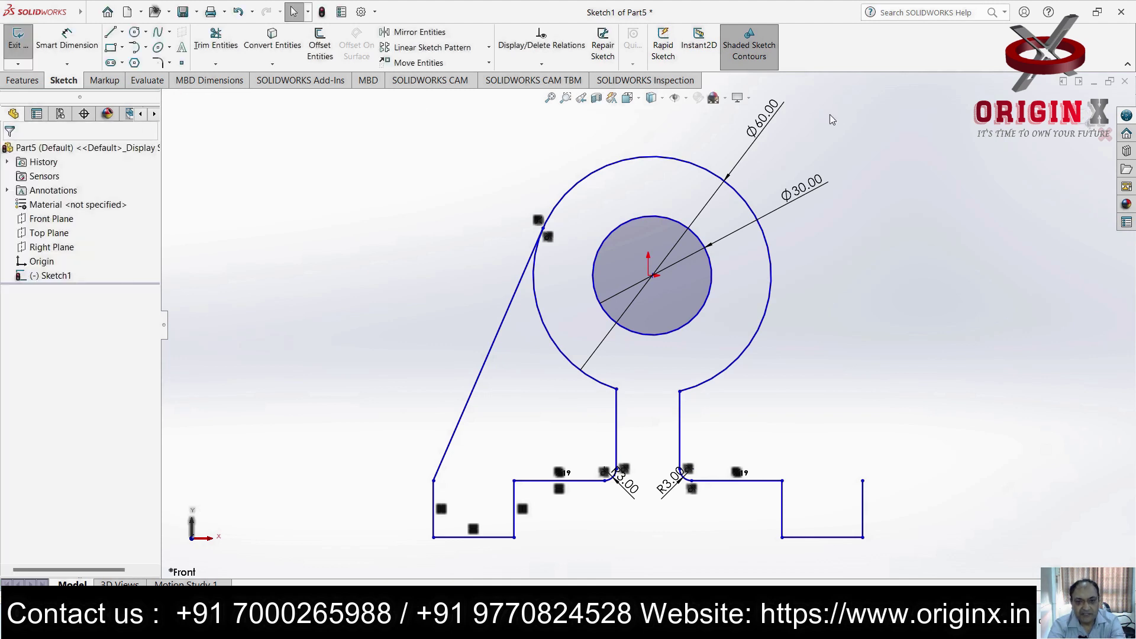
click(112, 28)
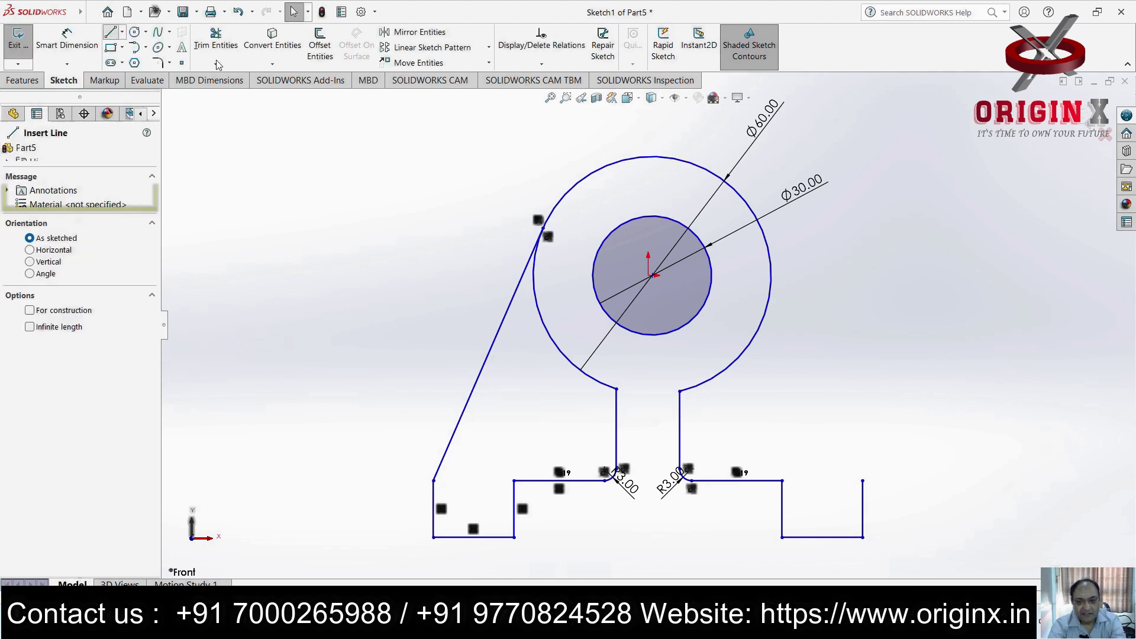
click(863, 480)
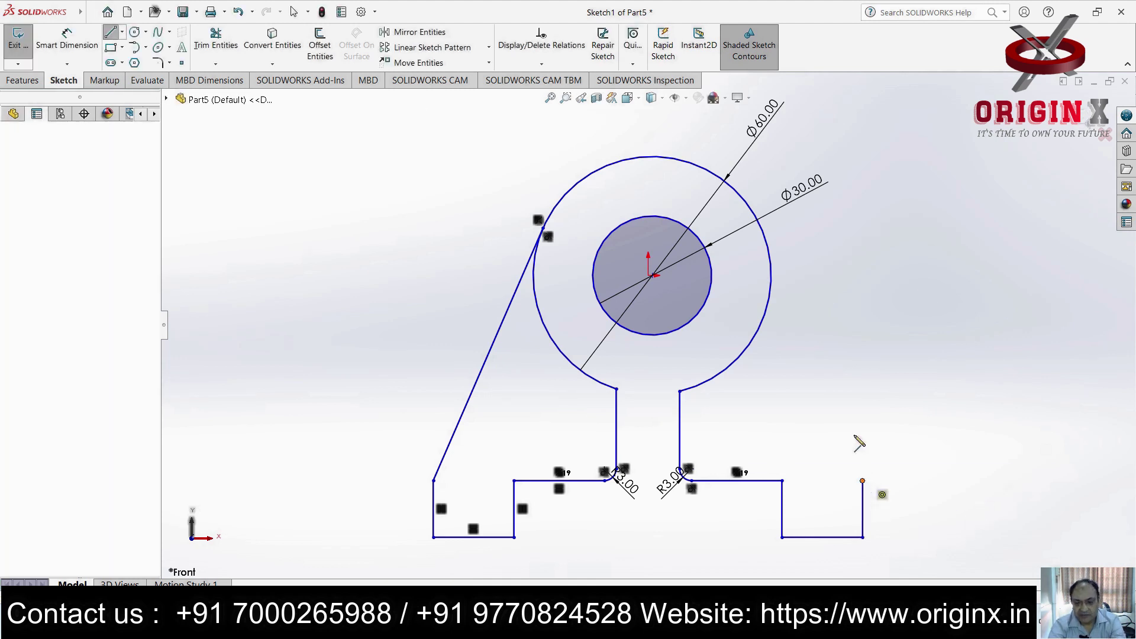
click(774, 261)
key(Escape)
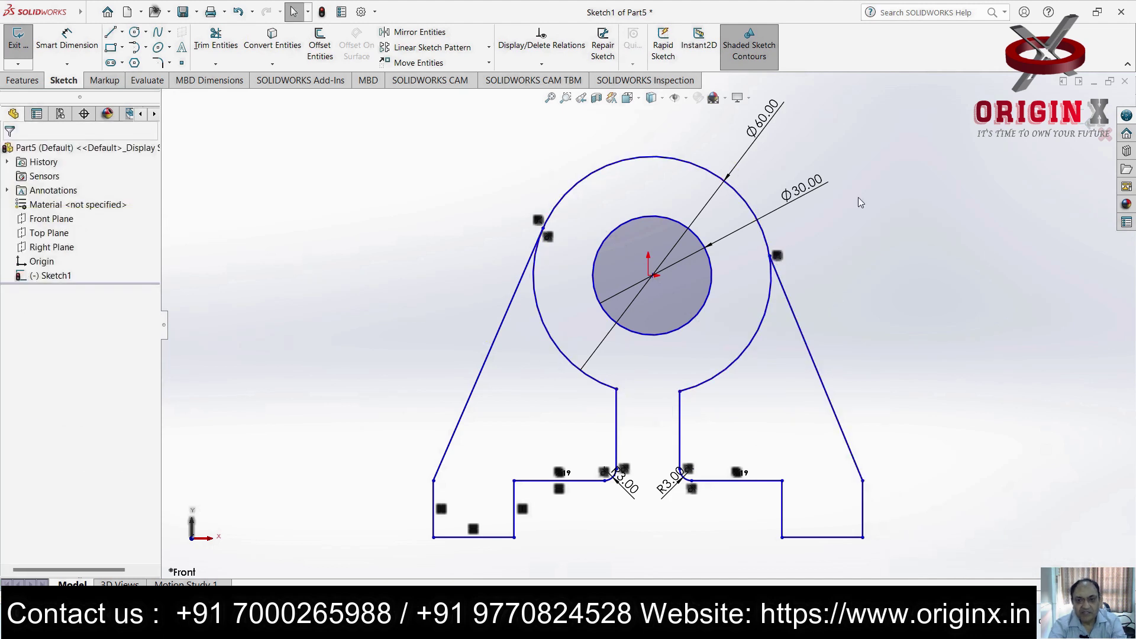
Add a tangent relation between the outer arc and the right slanted line
click(739, 200)
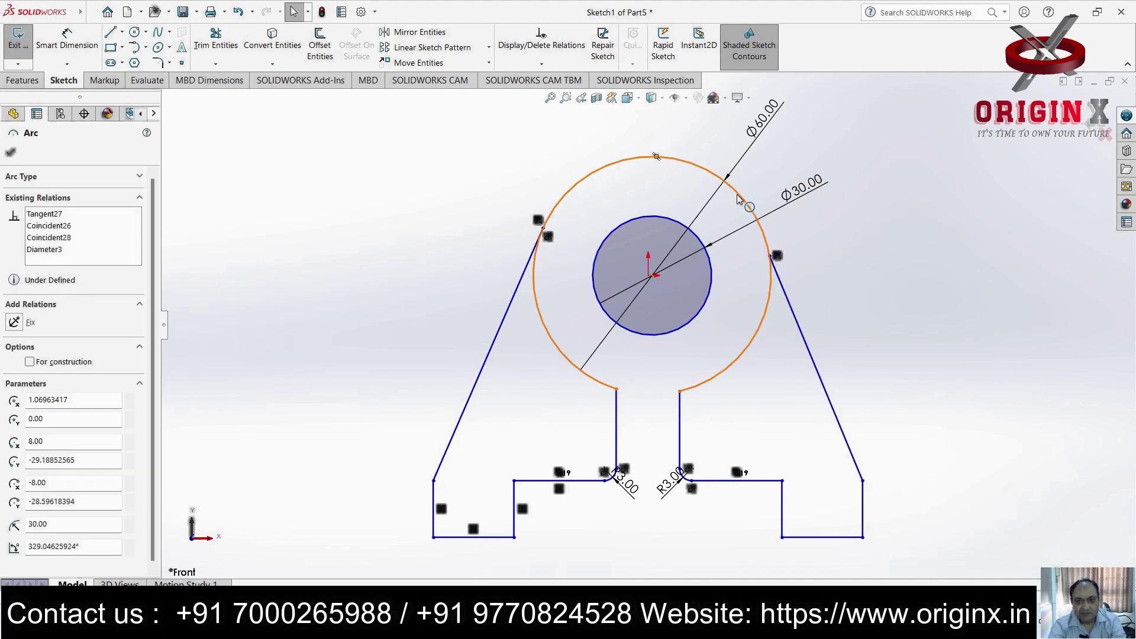
ctrl+click(825, 390)
click(14, 362)
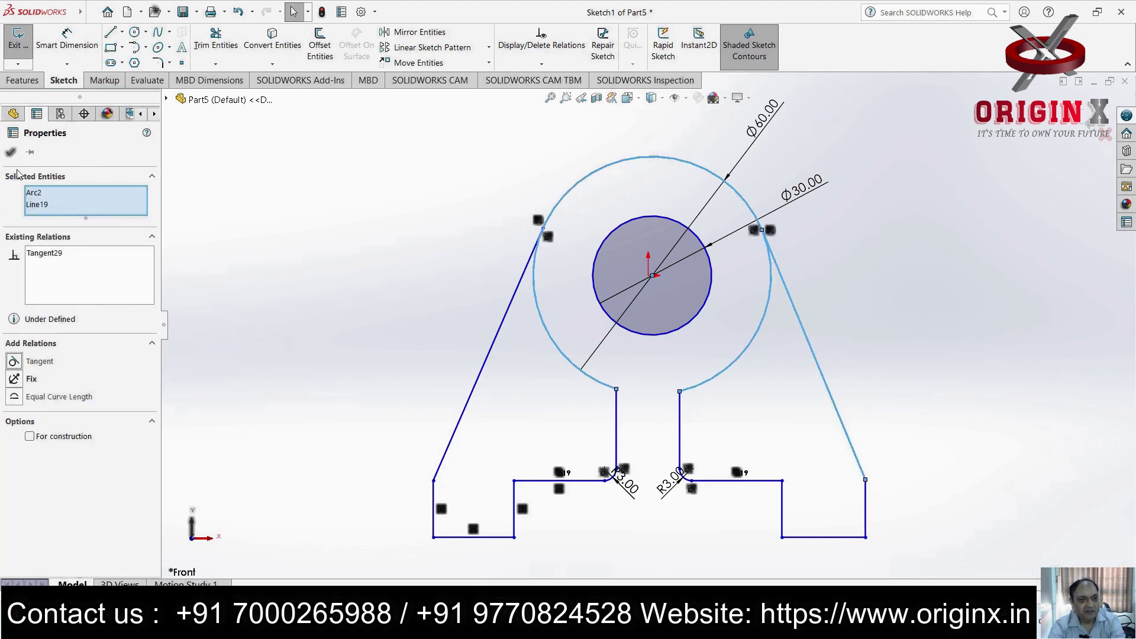
click(11, 153)
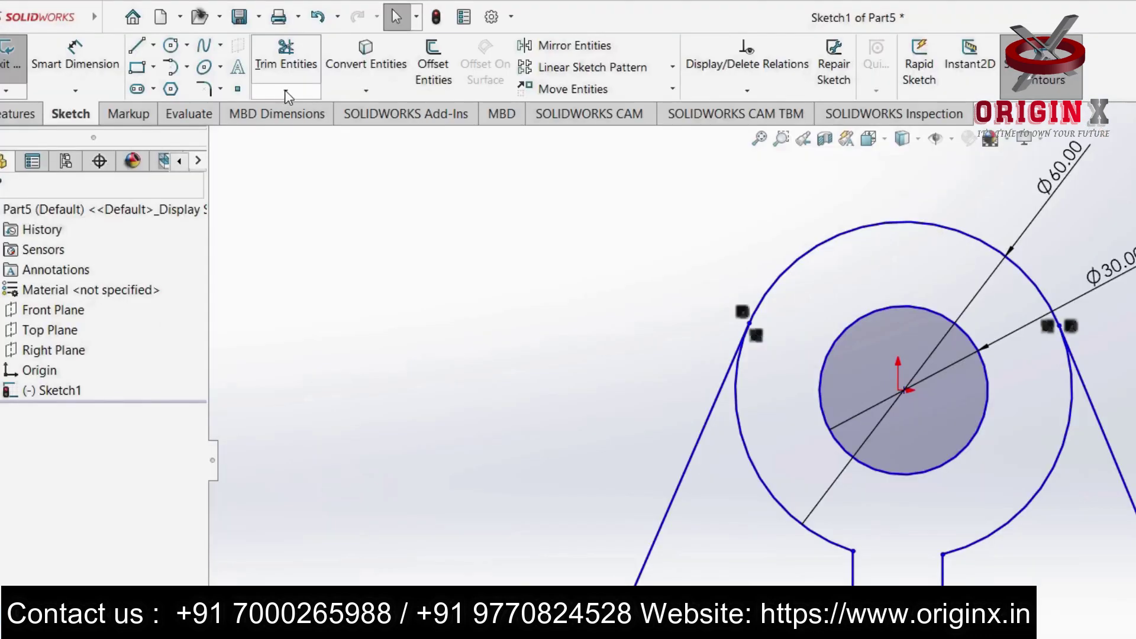
Trim away the outer circle's lower arcs, the two vertical slot lines and both 3 mm fillets
click(286, 94)
click(300, 110)
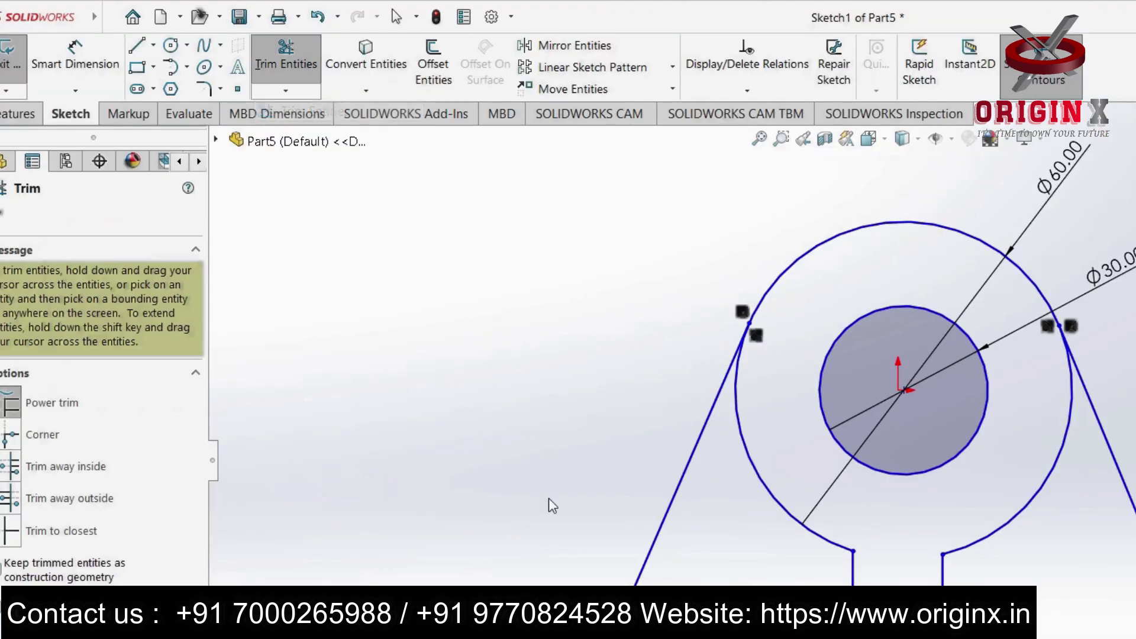
mouse_move(690, 359)
mouse_down()
mouse_move(753, 382)
mouse_move(614, 432)
mouse_move(586, 421)
mouse_up()
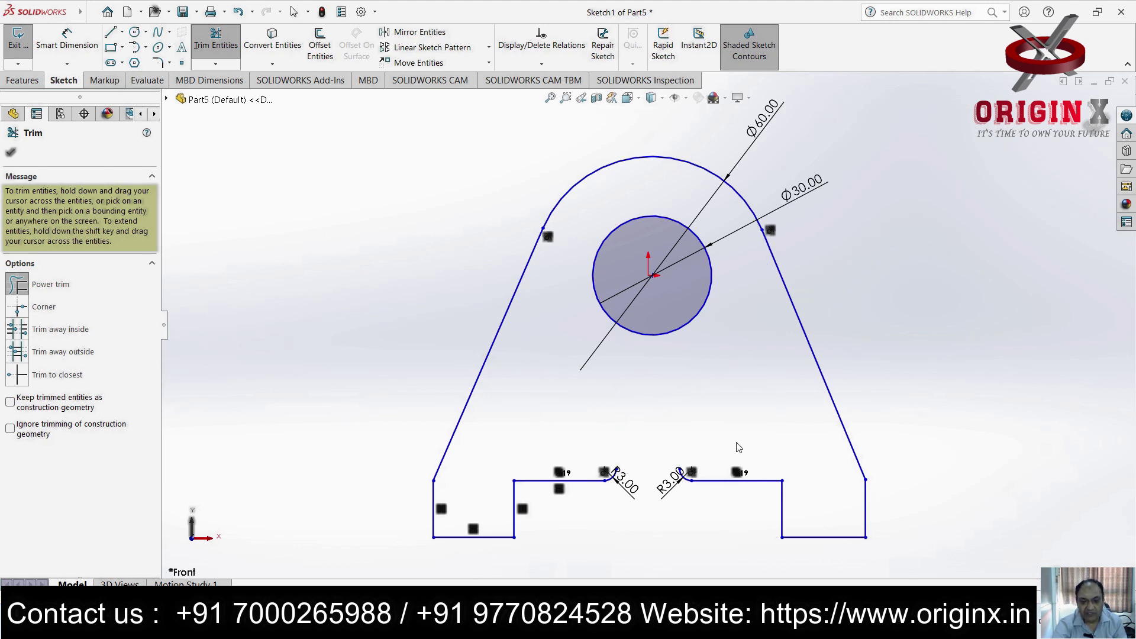
scroll(686, 438, down, 3)
mouse_move(681, 480)
mouse_down()
mouse_move(576, 448)
mouse_move(629, 544)
mouse_up()
Close the gap in the horizontal base line by joining the right segment's inner endpoint to the left segment's inner endpoint
shift+drag(708, 497, 565, 489)
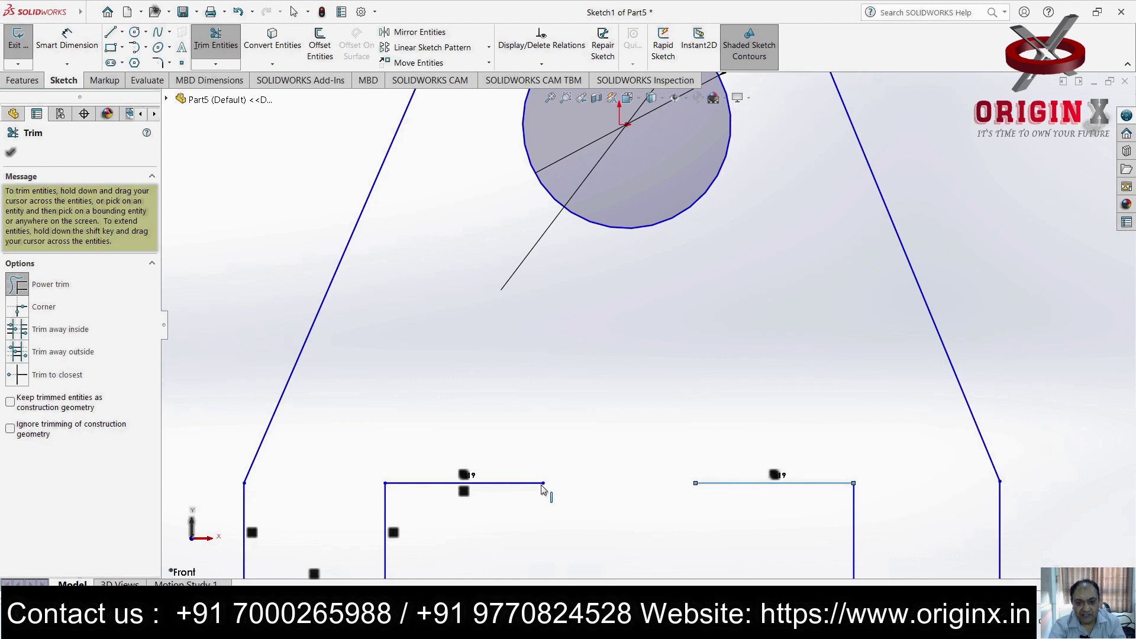
key(Escape)
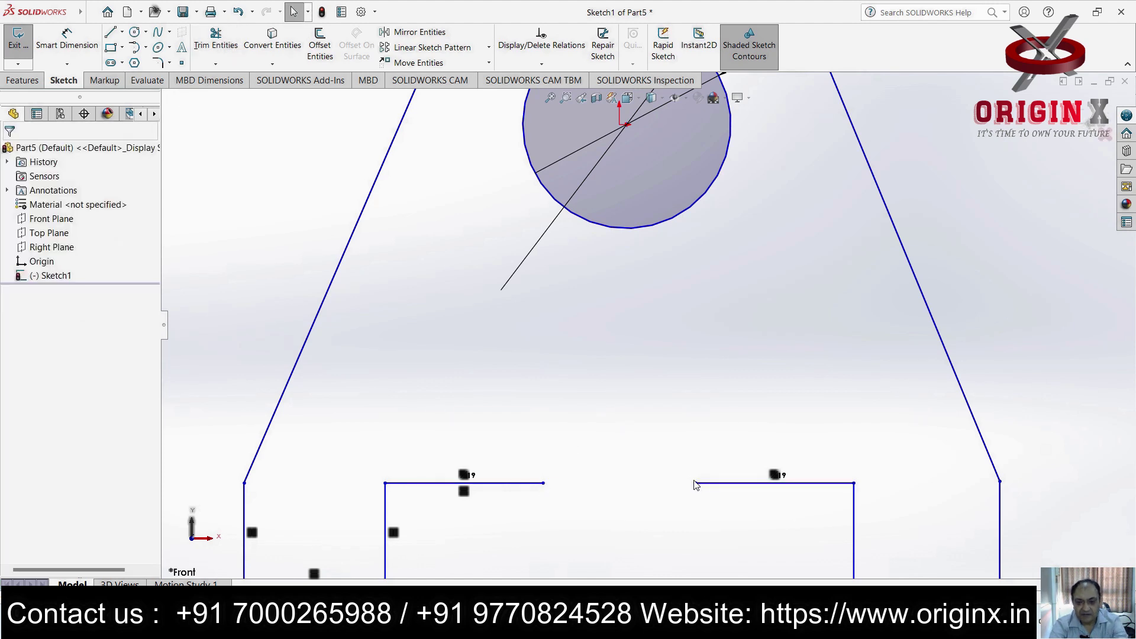
mouse_move(697, 484)
mouse_down()
mouse_move(533, 523)
mouse_move(543, 484)
mouse_up()
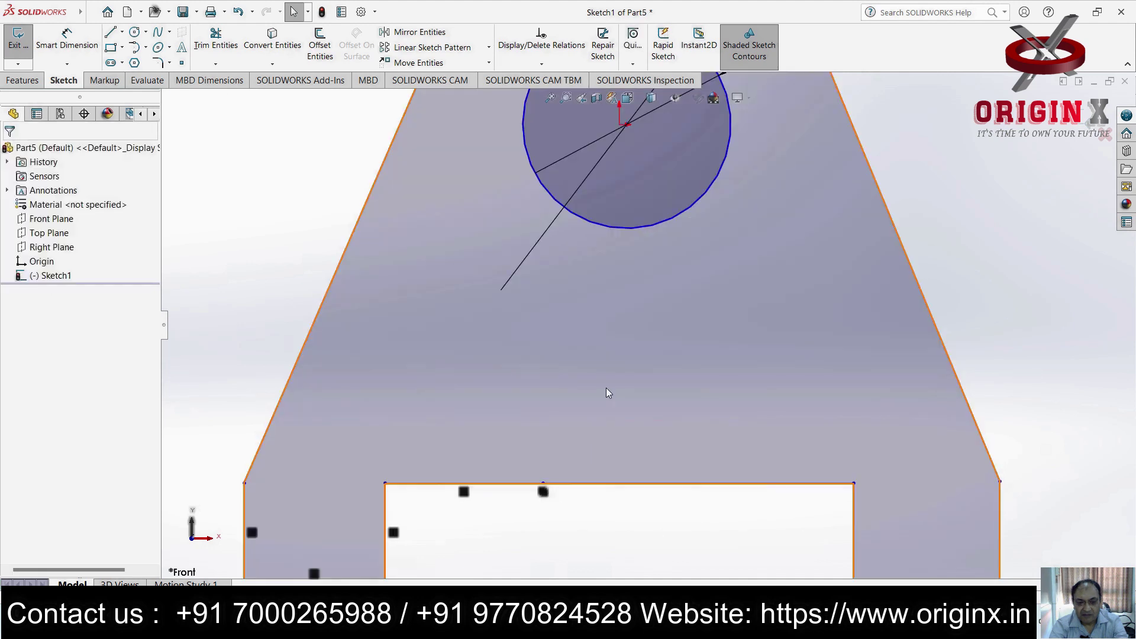
Extrude the closed bracket profile as a blind boss 40 mm deep, leaving the 30 mm hole open
scroll(603, 389, up, 1)
scroll(602, 389, up, 3)
scroll(787, 272, down, 1)
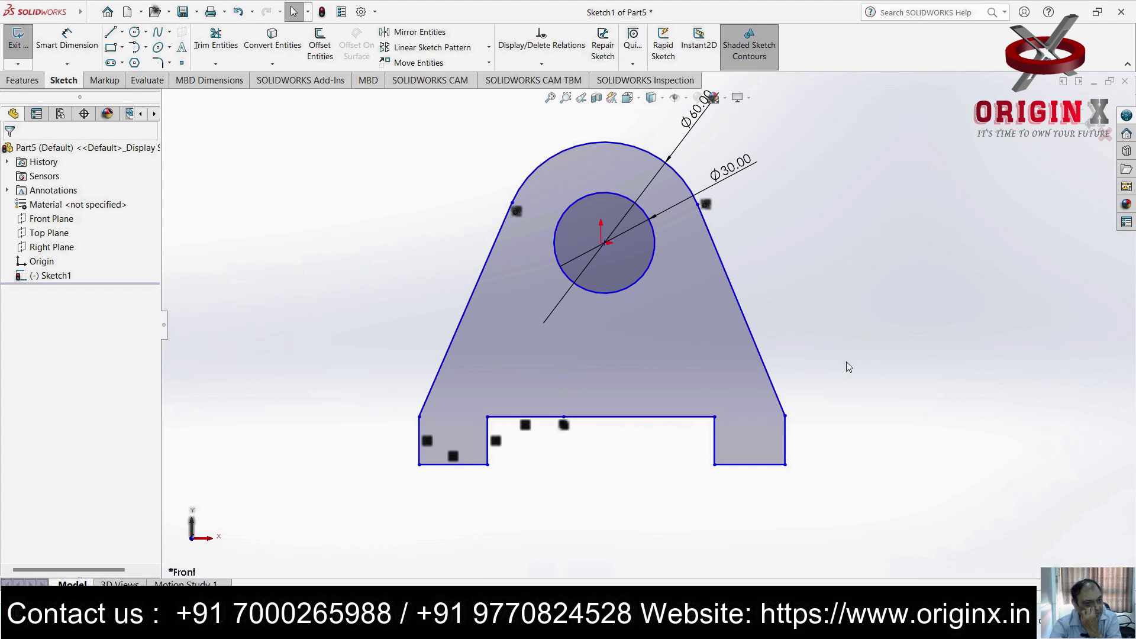
mouse_move(848, 364)
middle_down()
mouse_move(789, 432)
mouse_move(815, 408)
middle_up()
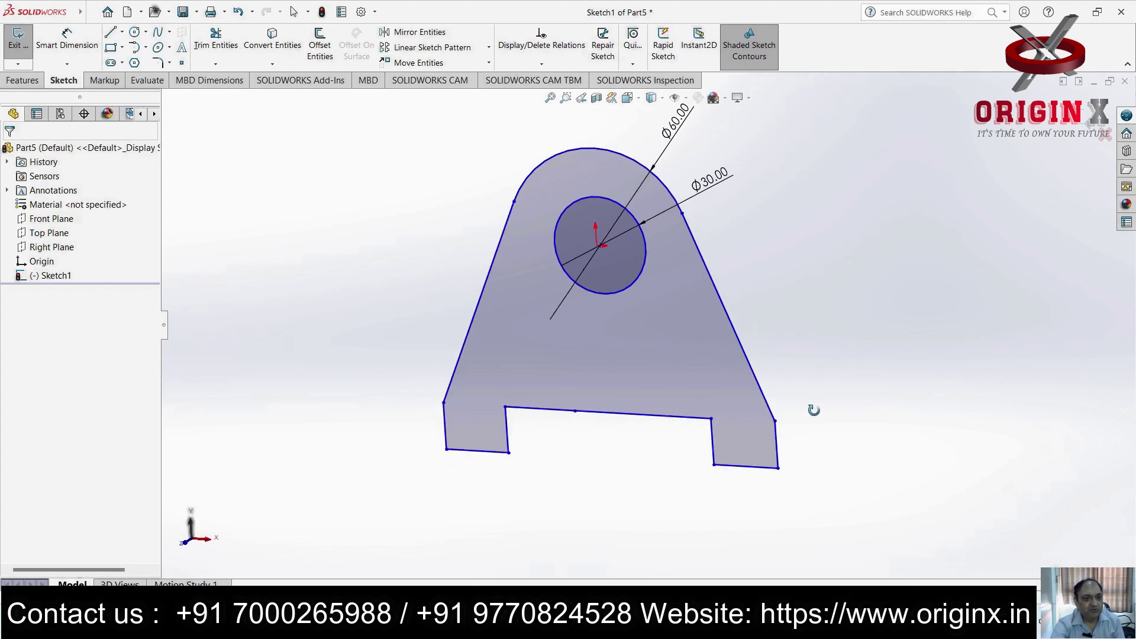
click(20, 82)
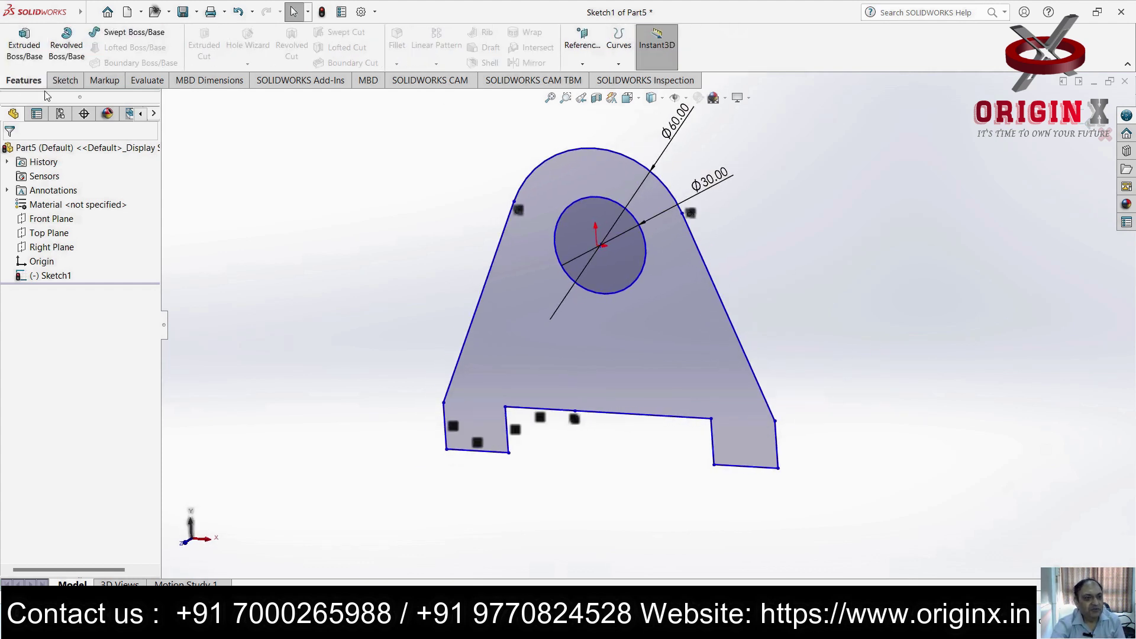
click(24, 43)
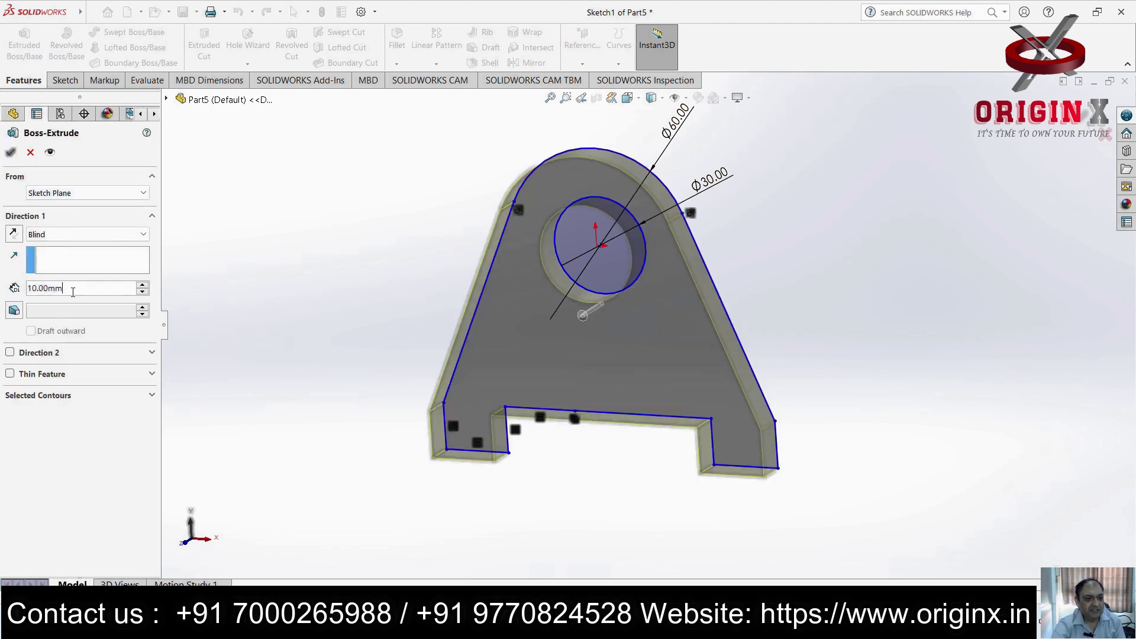
text(40)
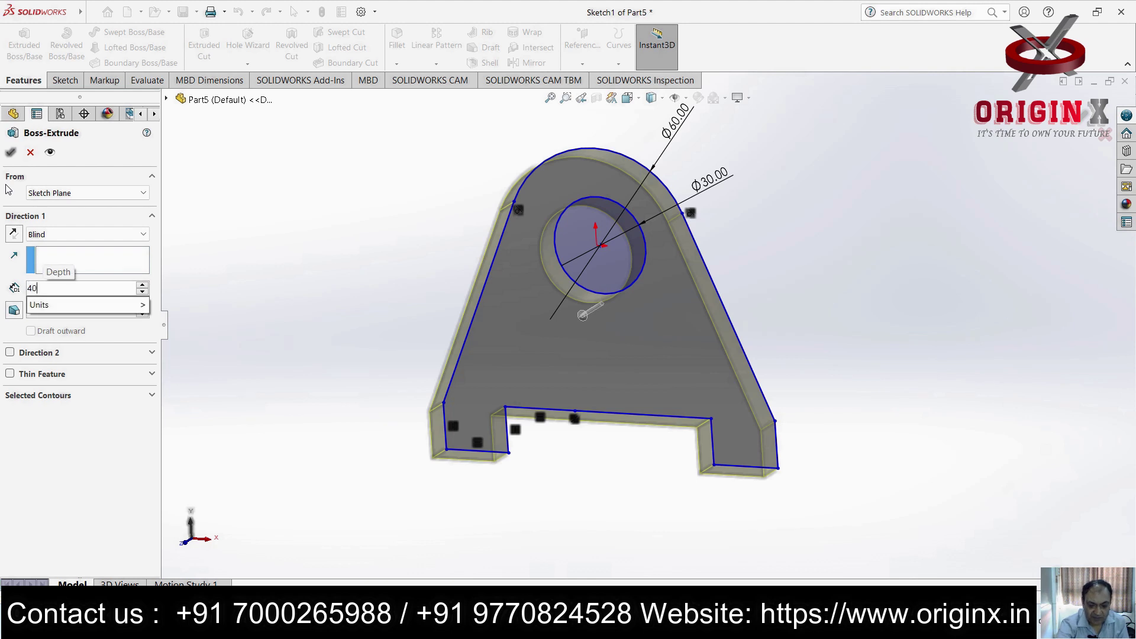
key(Return)
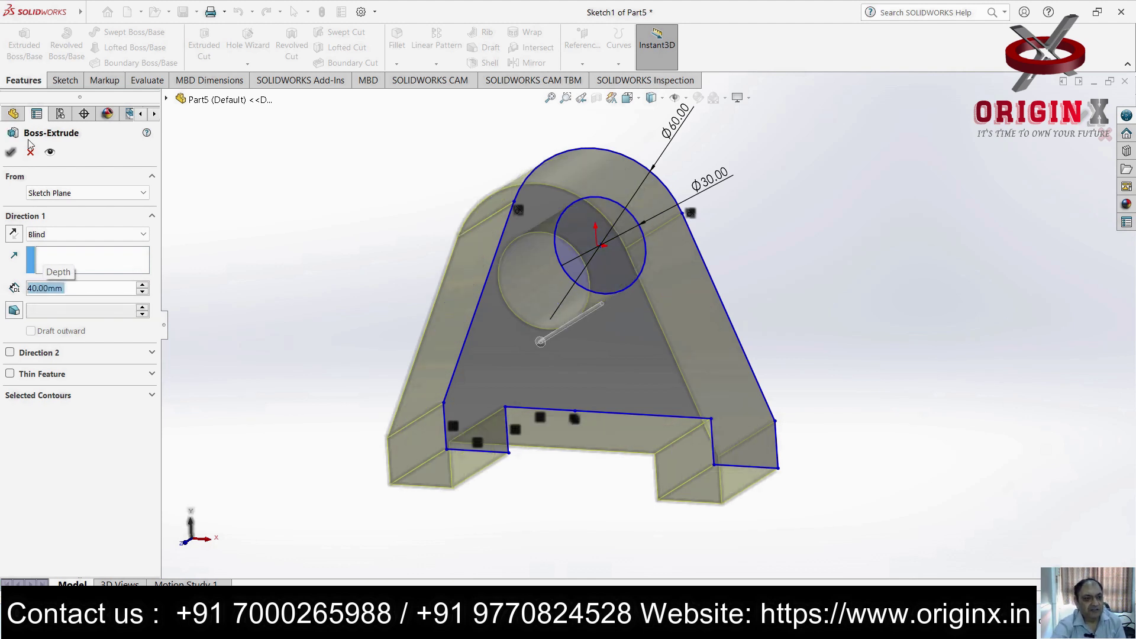
click(11, 151)
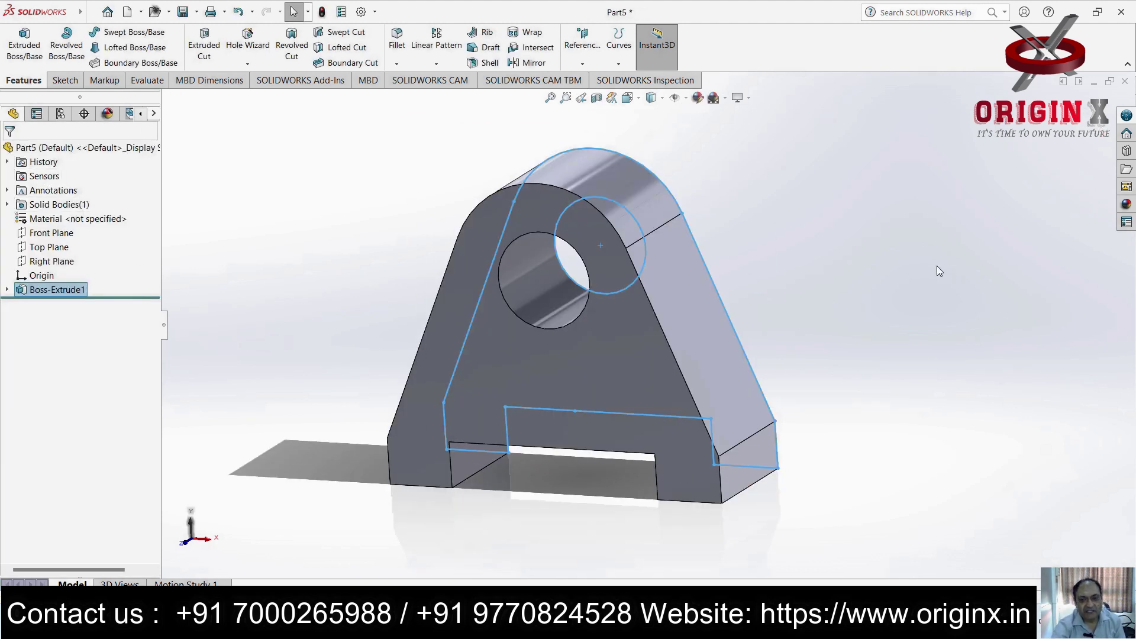
click(889, 296)
mouse_move(850, 340)
middle_down()
mouse_move(893, 299)
mouse_move(858, 350)
mouse_move(901, 279)
mouse_move(854, 349)
mouse_move(878, 332)
mouse_move(860, 336)
middle_up()
key(Escape)
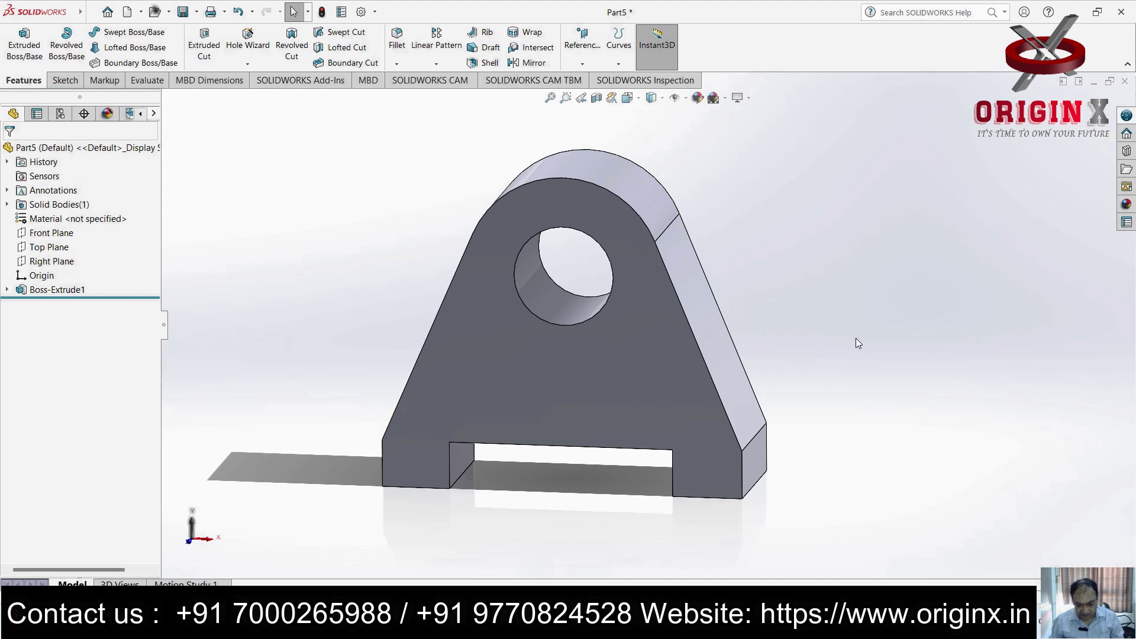
Create a new part document
click(92, 13)
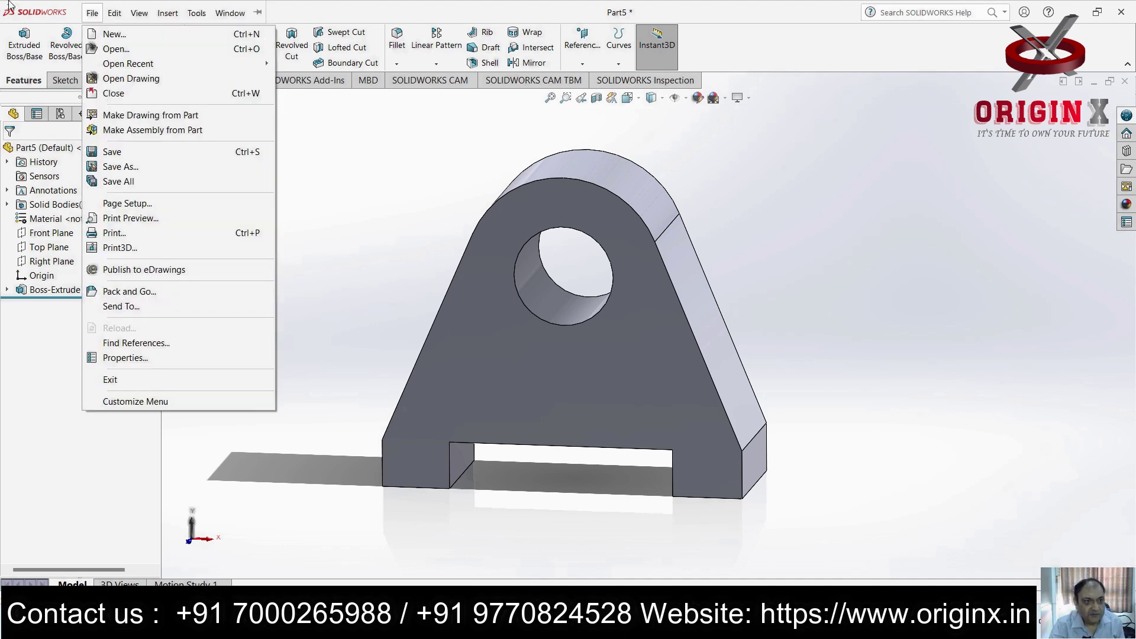
click(115, 35)
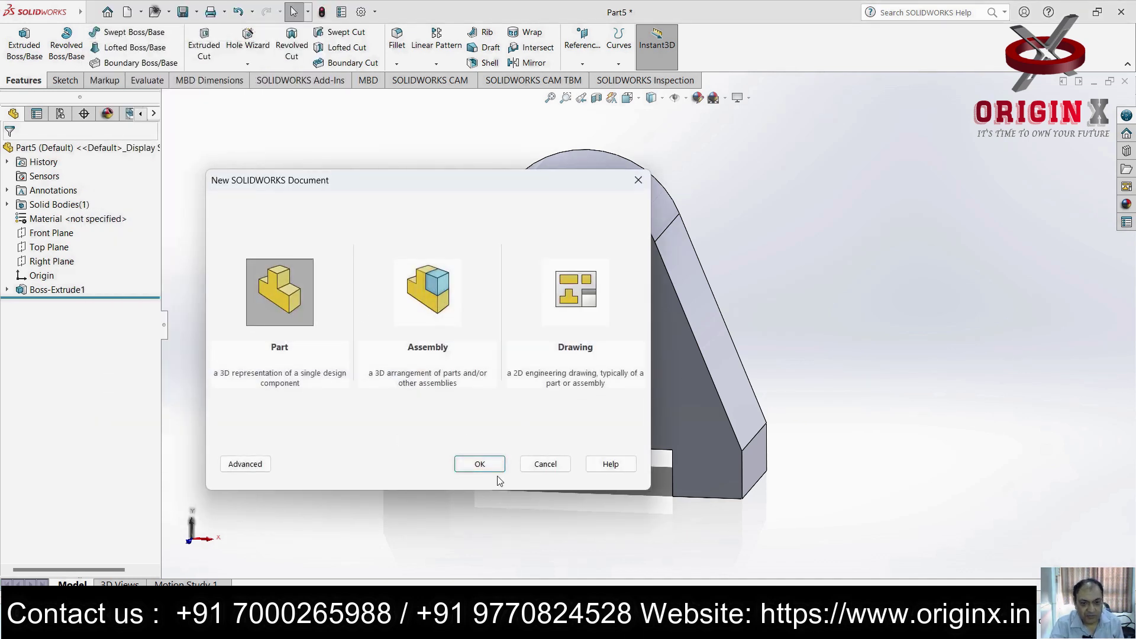
click(478, 465)
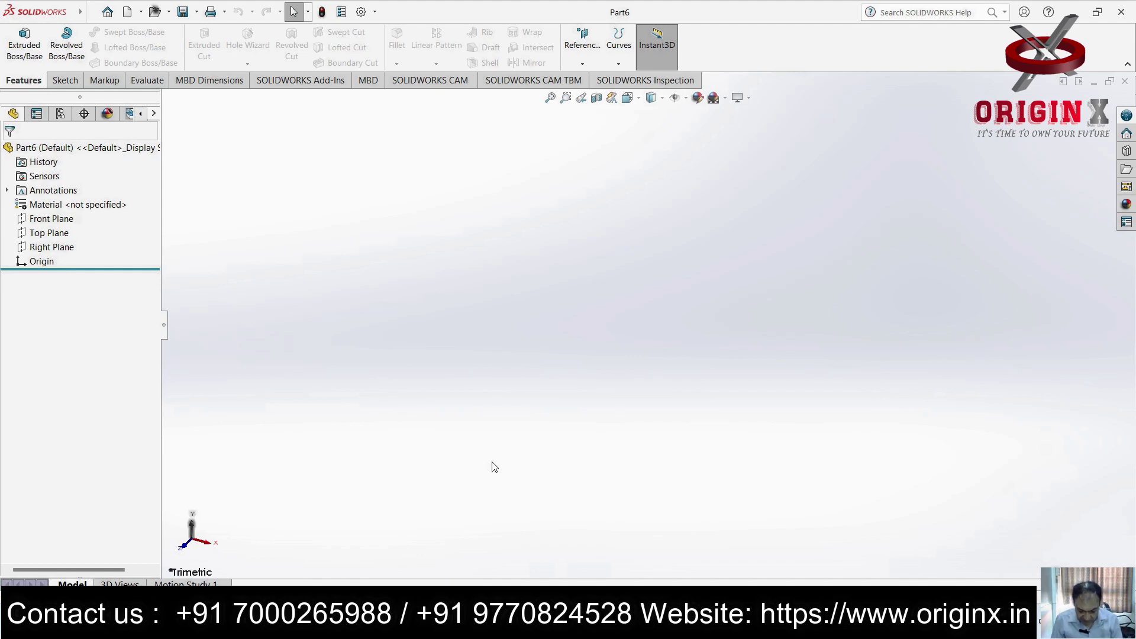
Sketch a wide corner rectangle about 25 mm high on the Front Plane, with the origin inside near its upper edge
click(65, 221)
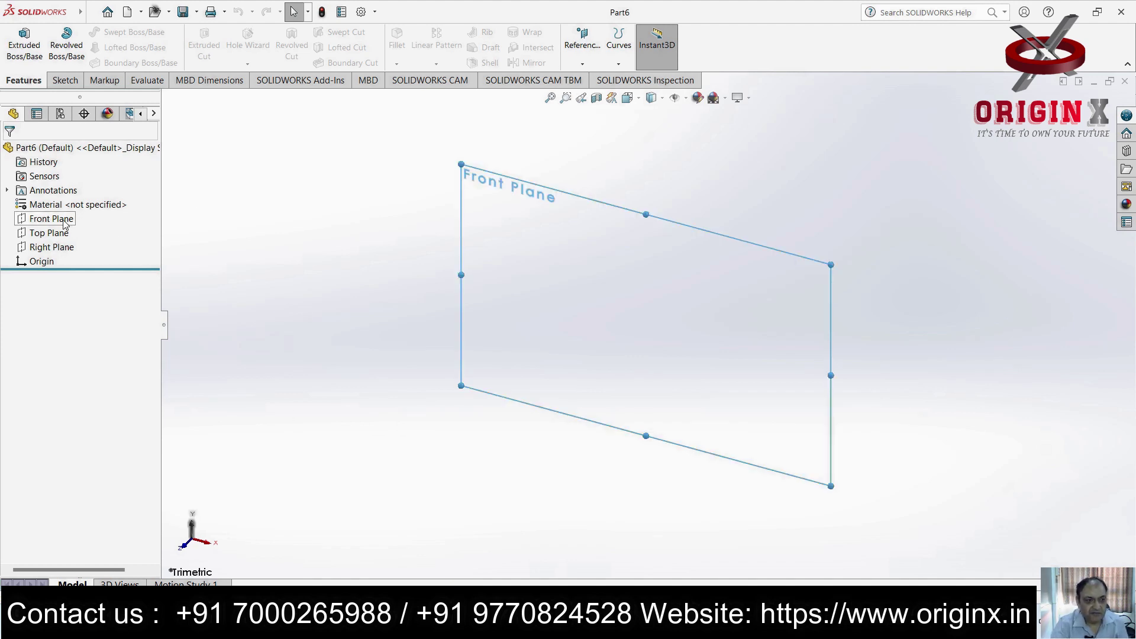
key(ctrl+8)
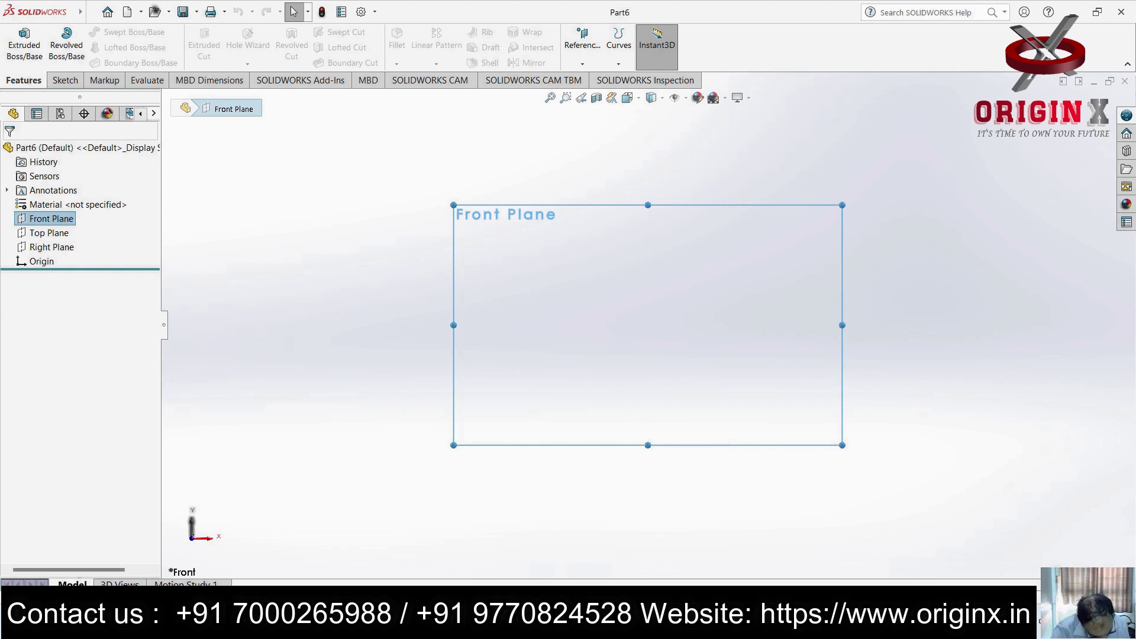
click(64, 80)
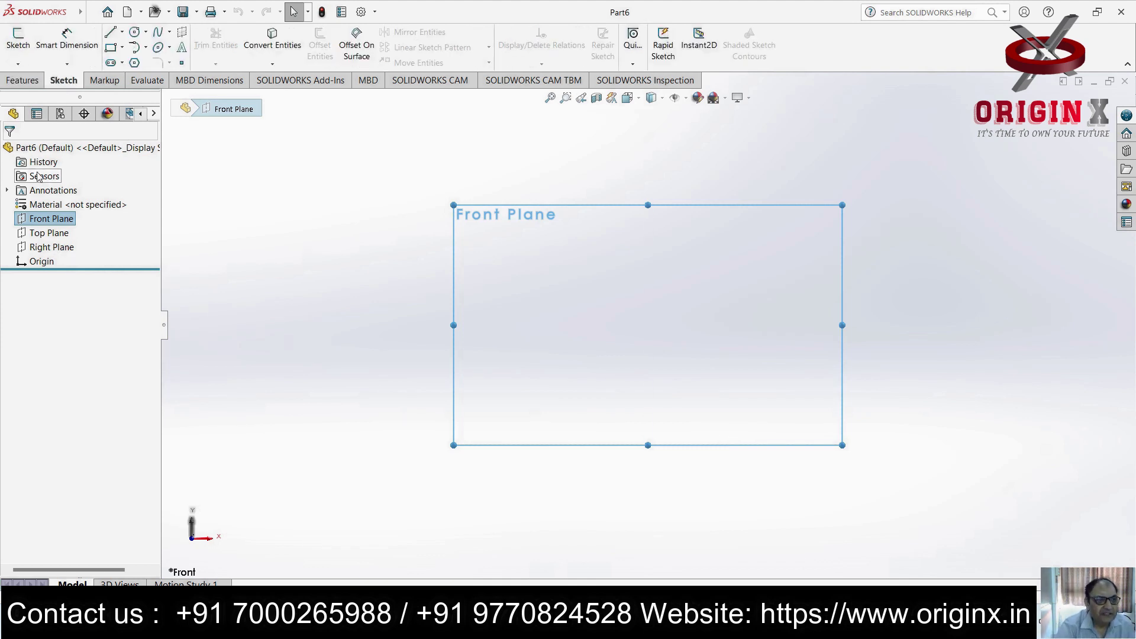
click(110, 47)
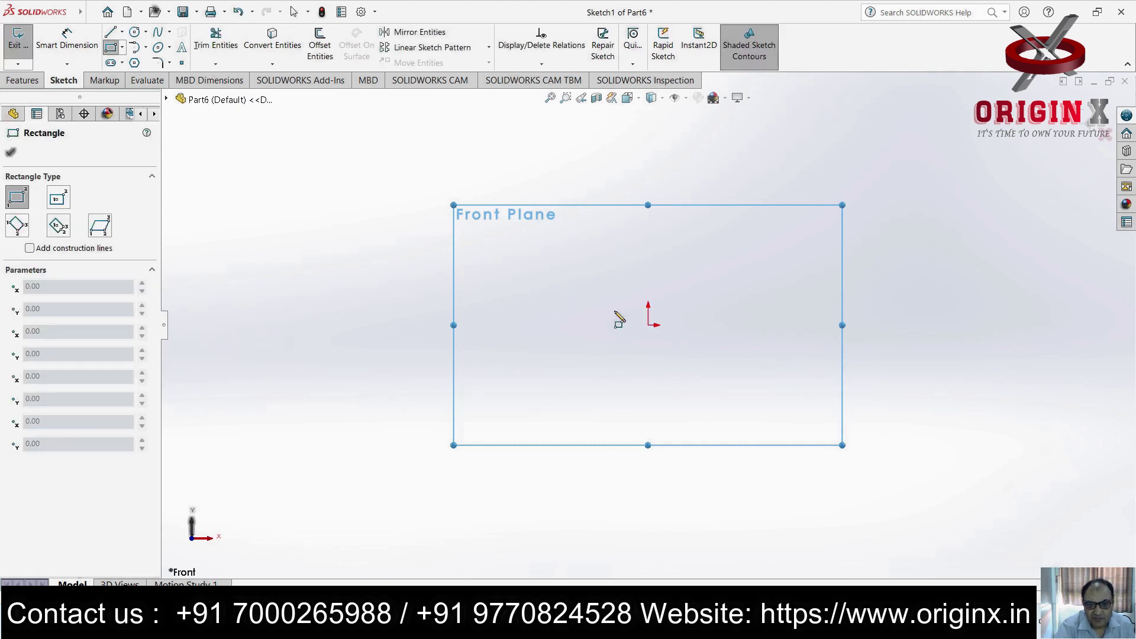
click(507, 306)
click(846, 362)
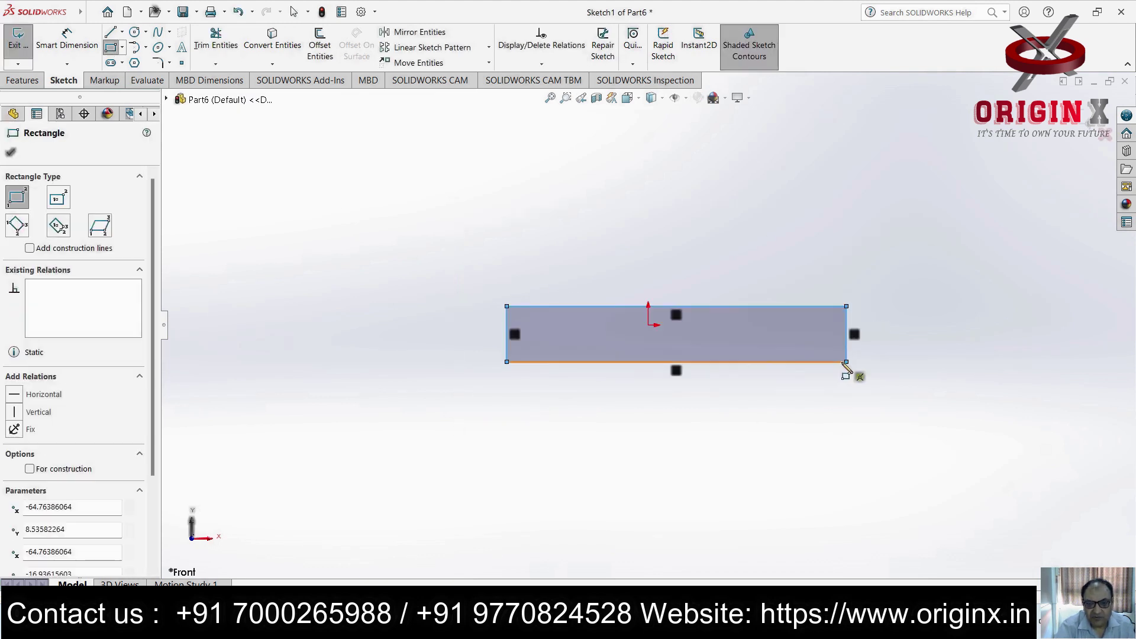
Dimension the rectangle to 98 mm wide and 20 mm high
click(67, 43)
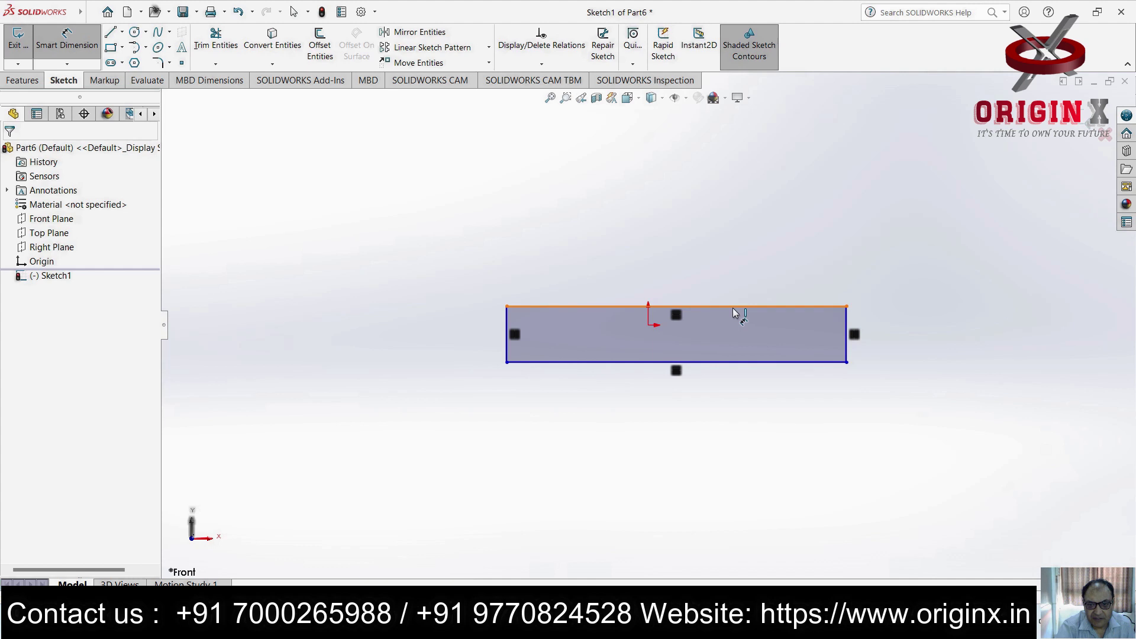
click(734, 306)
click(595, 376)
text(98)
key(Return)
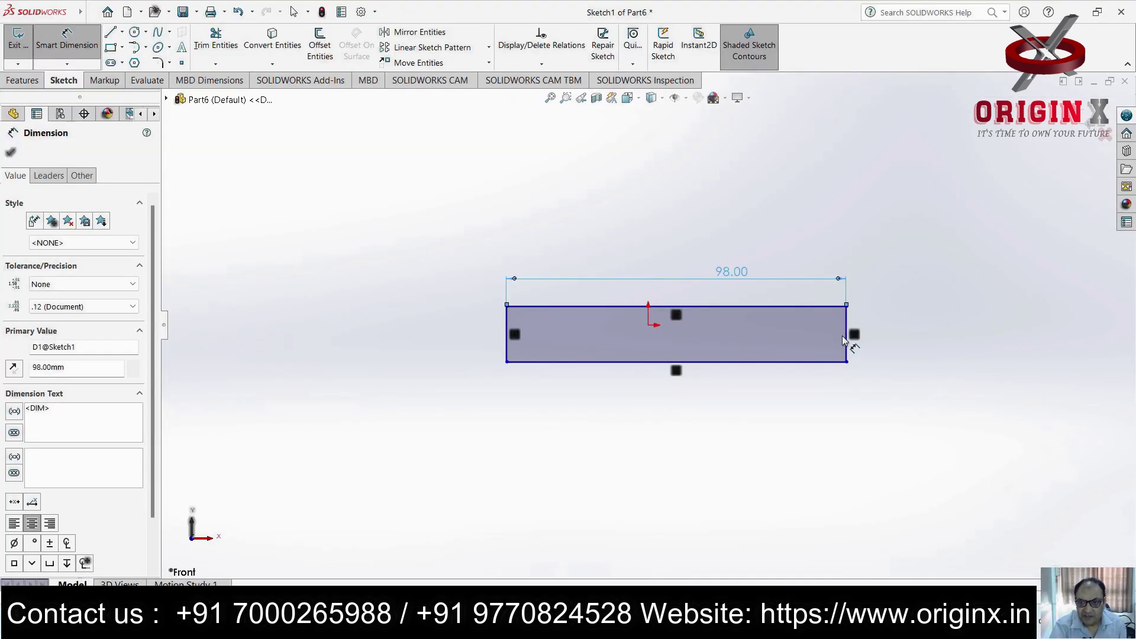
click(849, 337)
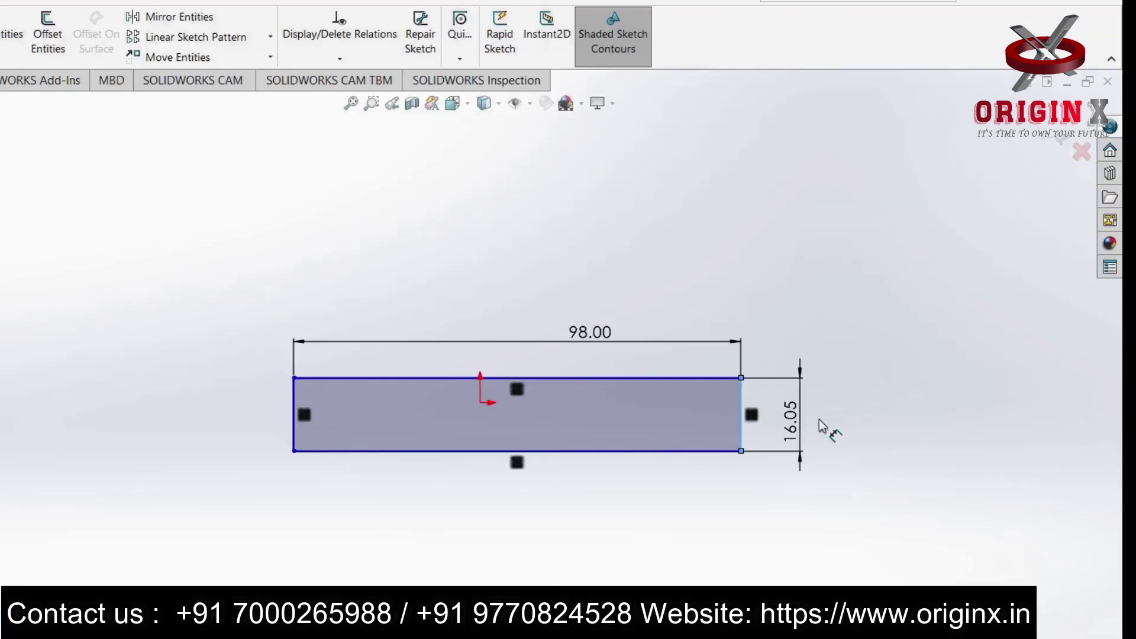
click(900, 350)
text(20)
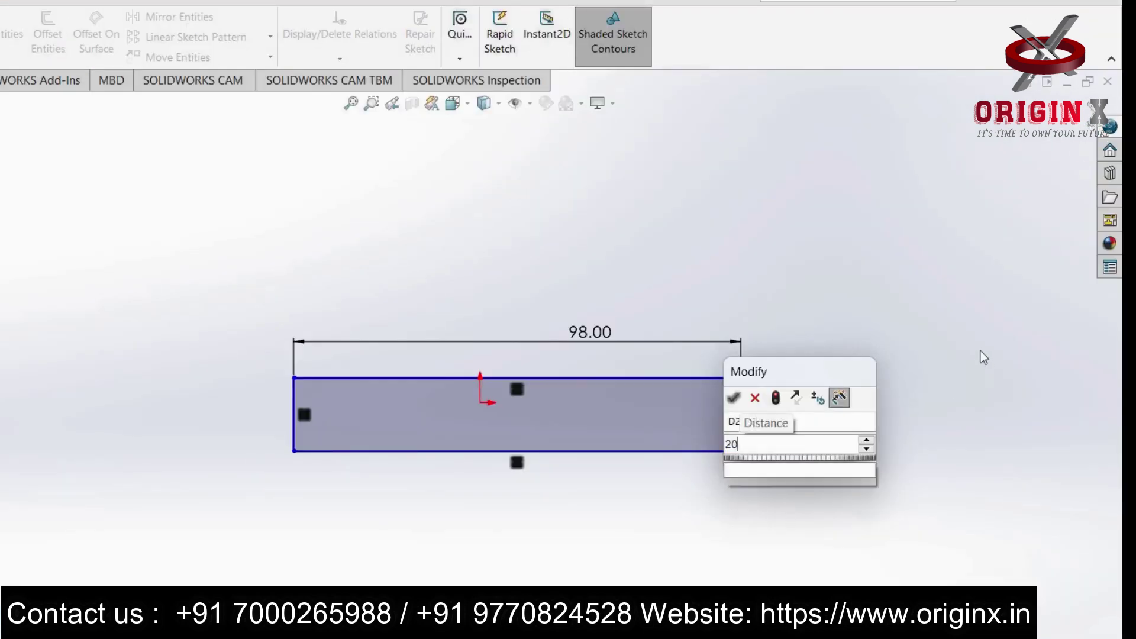
key(Return)
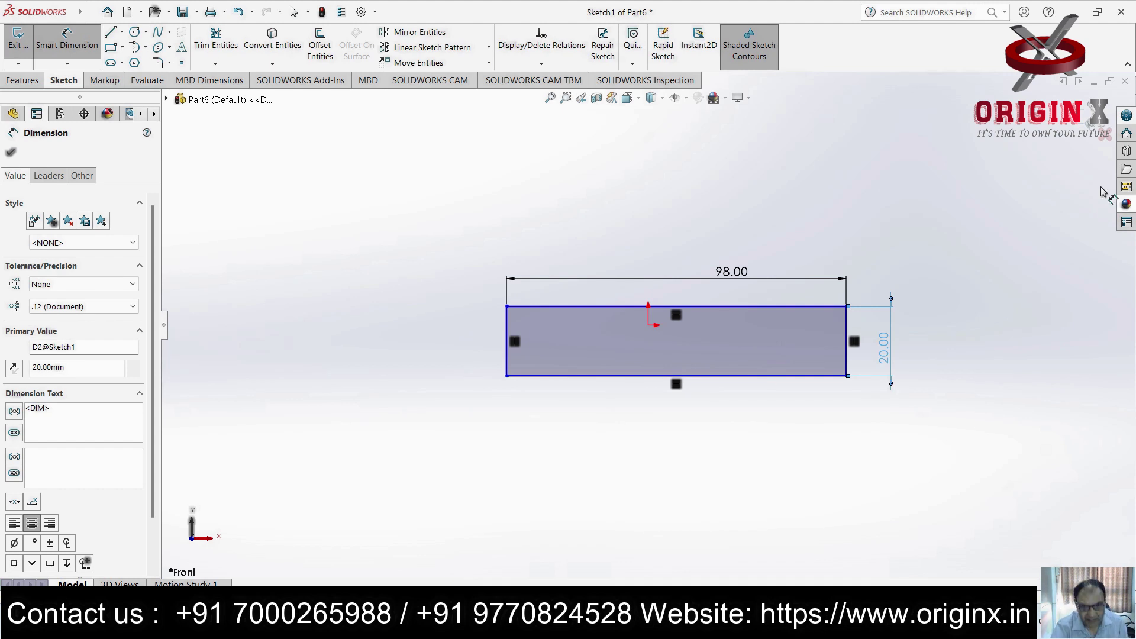
Sketch a smaller corner rectangle about 8.6 mm high inside the first, with its base on the large rectangle's lower edge
click(111, 47)
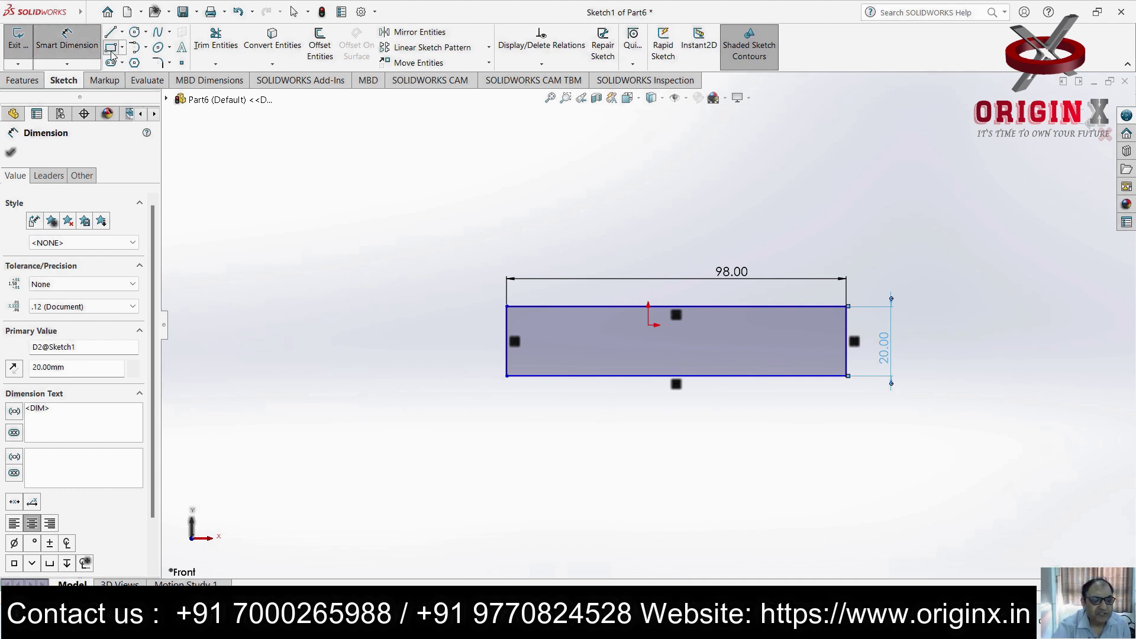
click(623, 377)
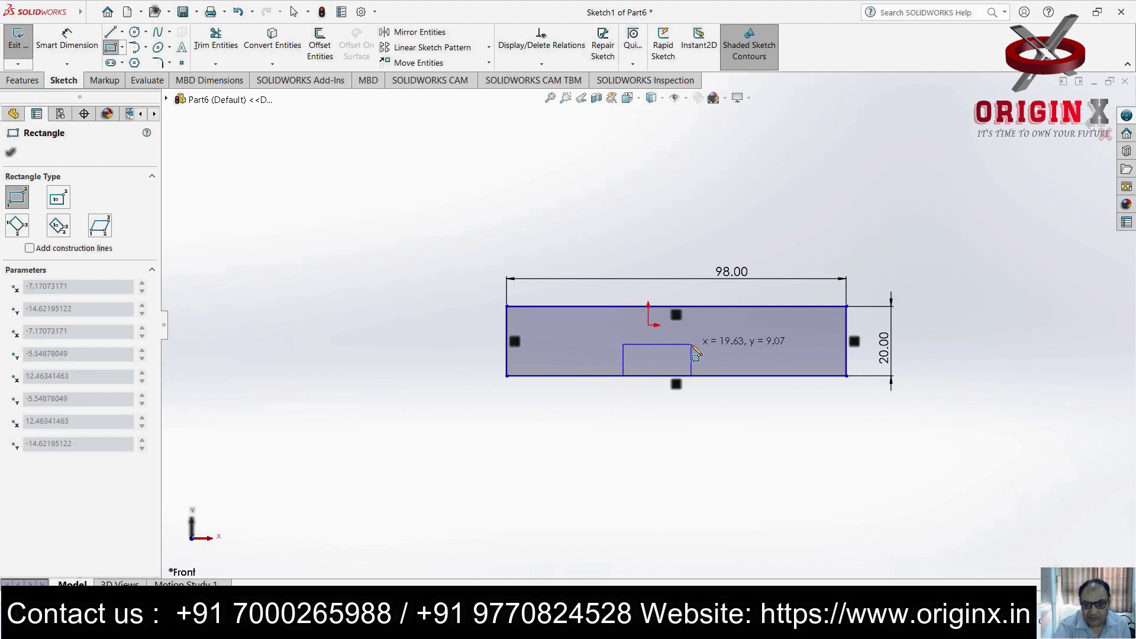
click(782, 346)
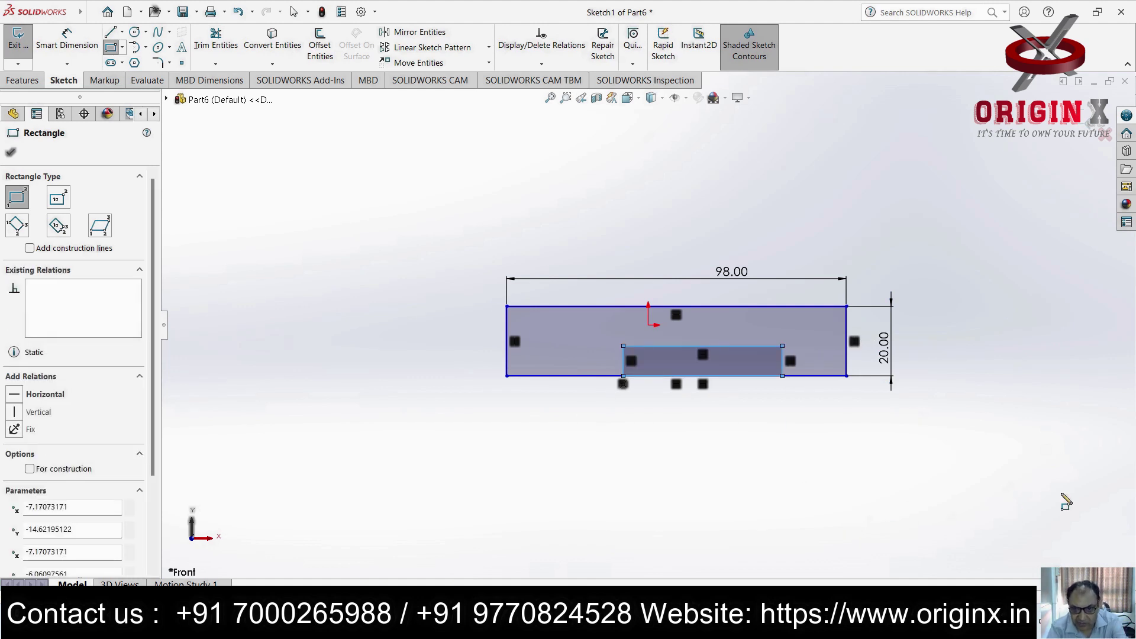
key(Escape)
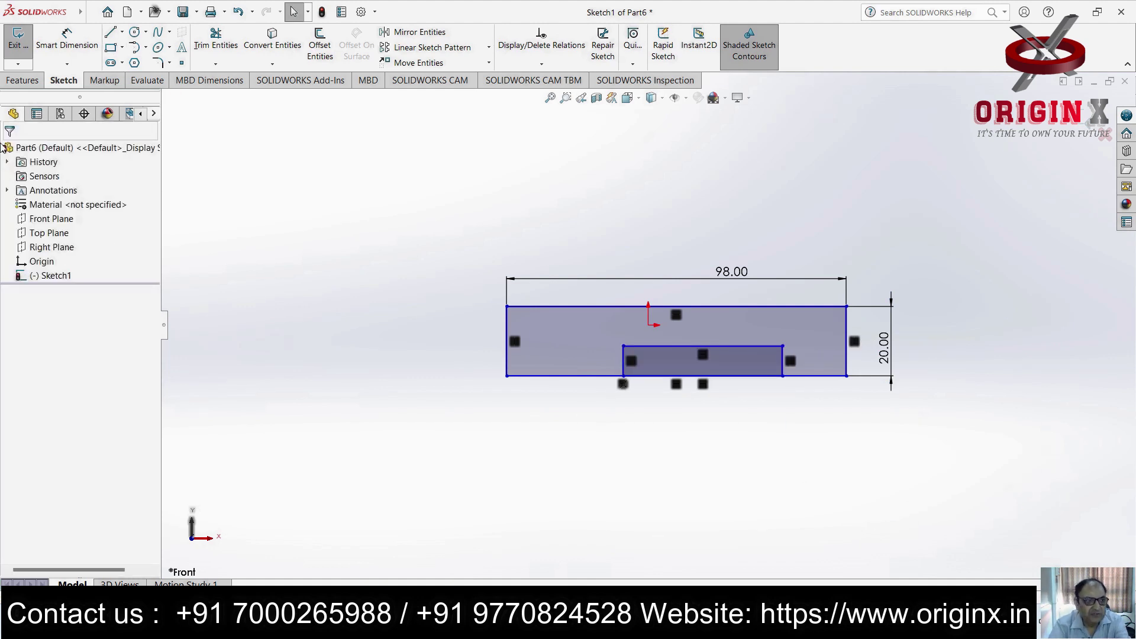
Set the distance between the left edges of the outer and inner rectangles to 14 mm
click(61, 47)
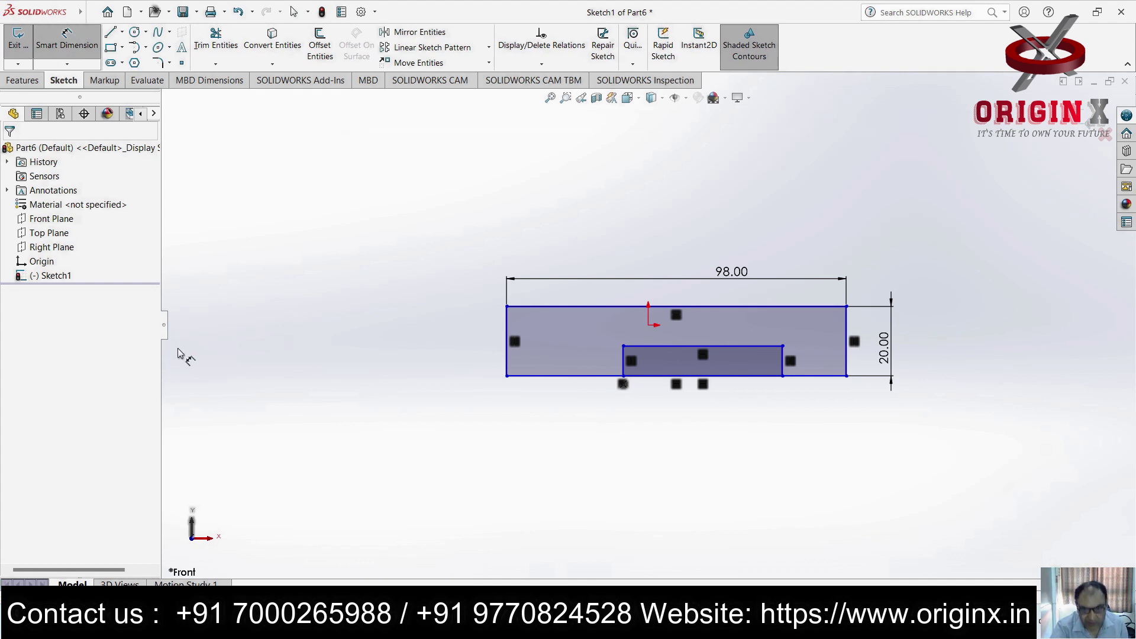
click(624, 365)
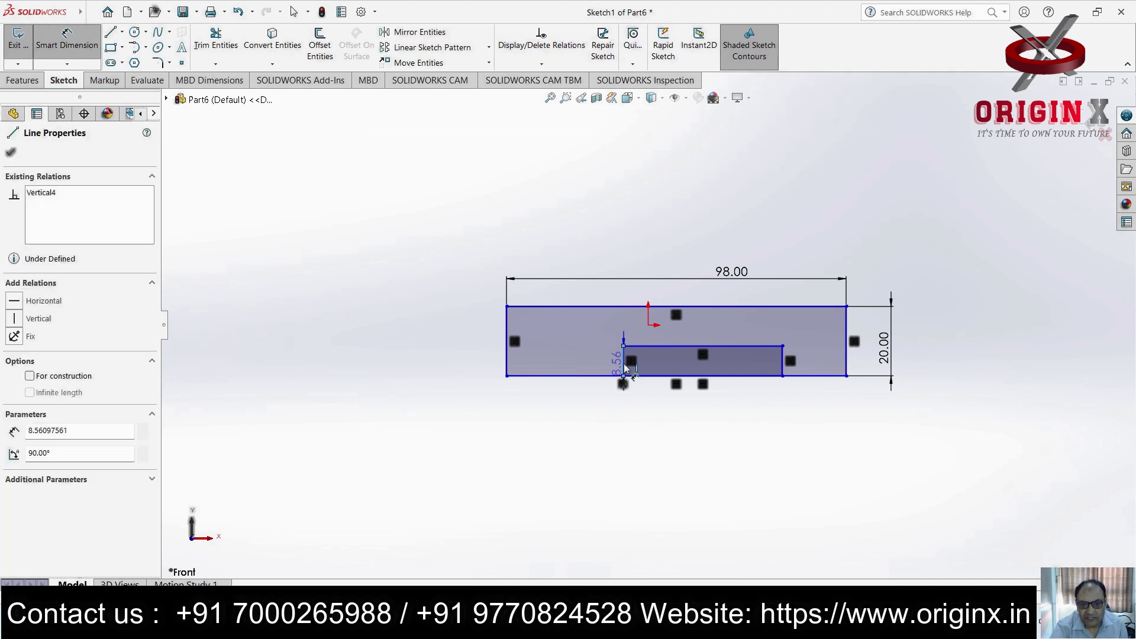
click(507, 359)
click(551, 360)
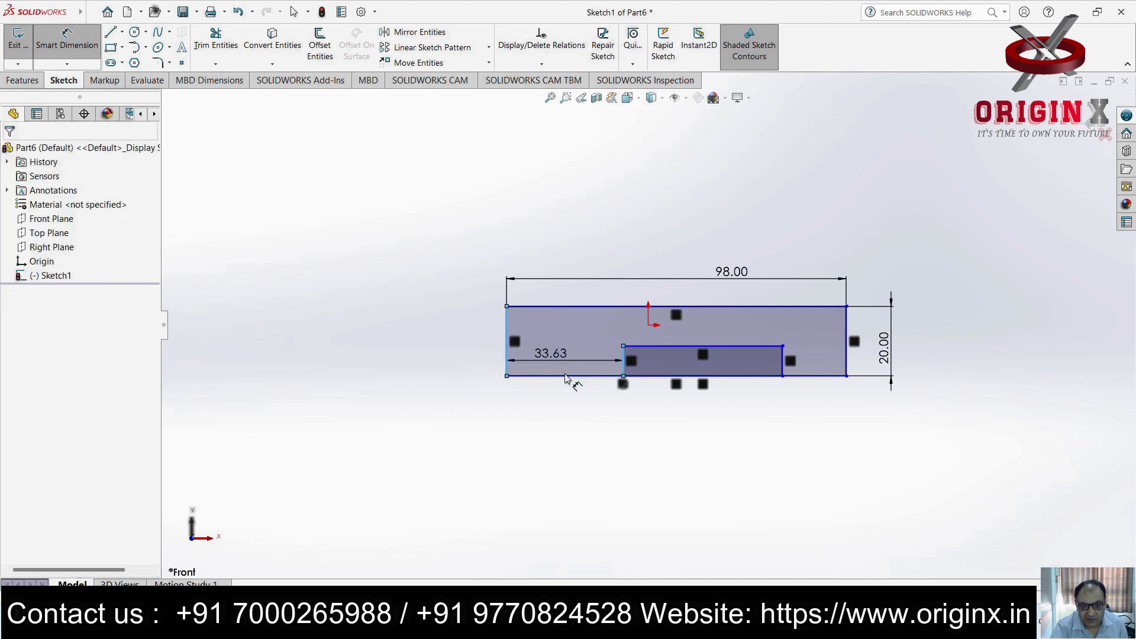
text(14)
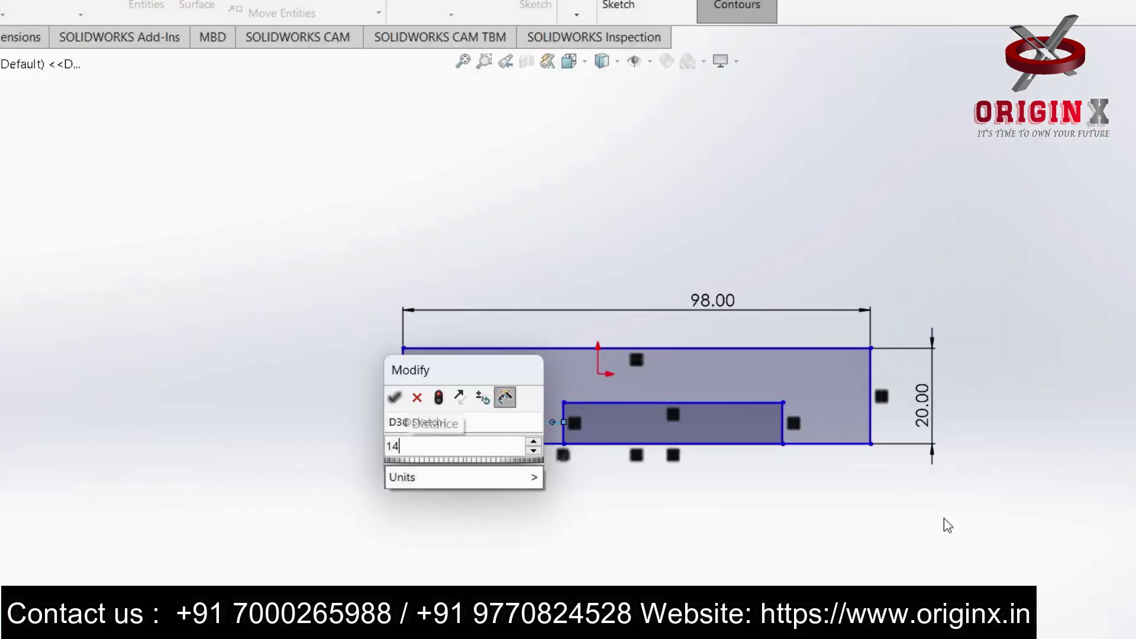
key(Return)
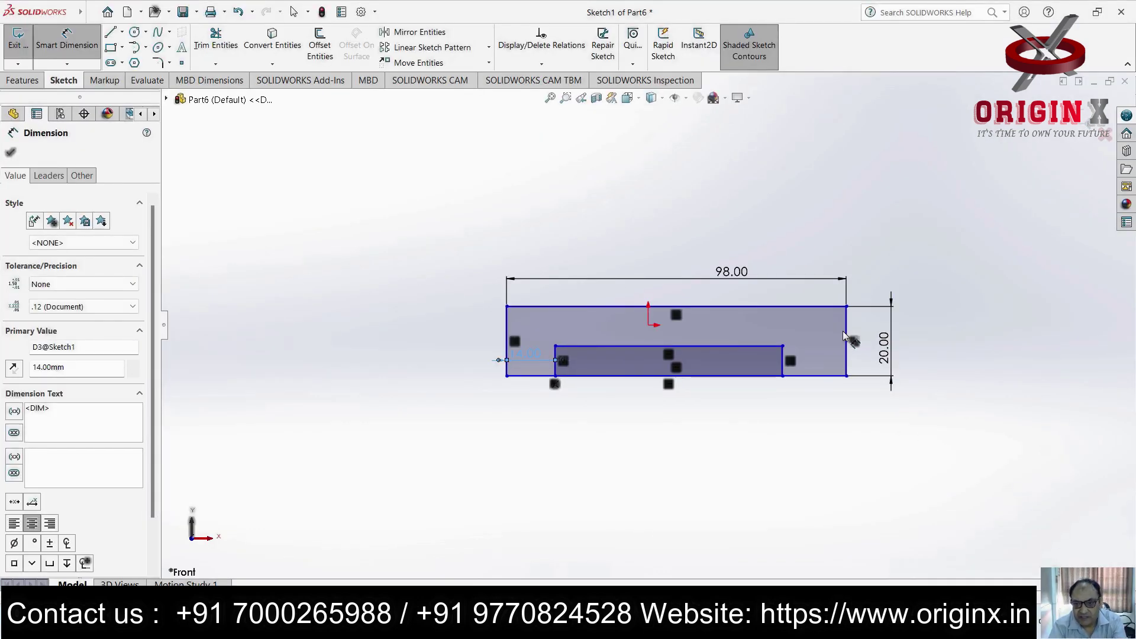
click(844, 333)
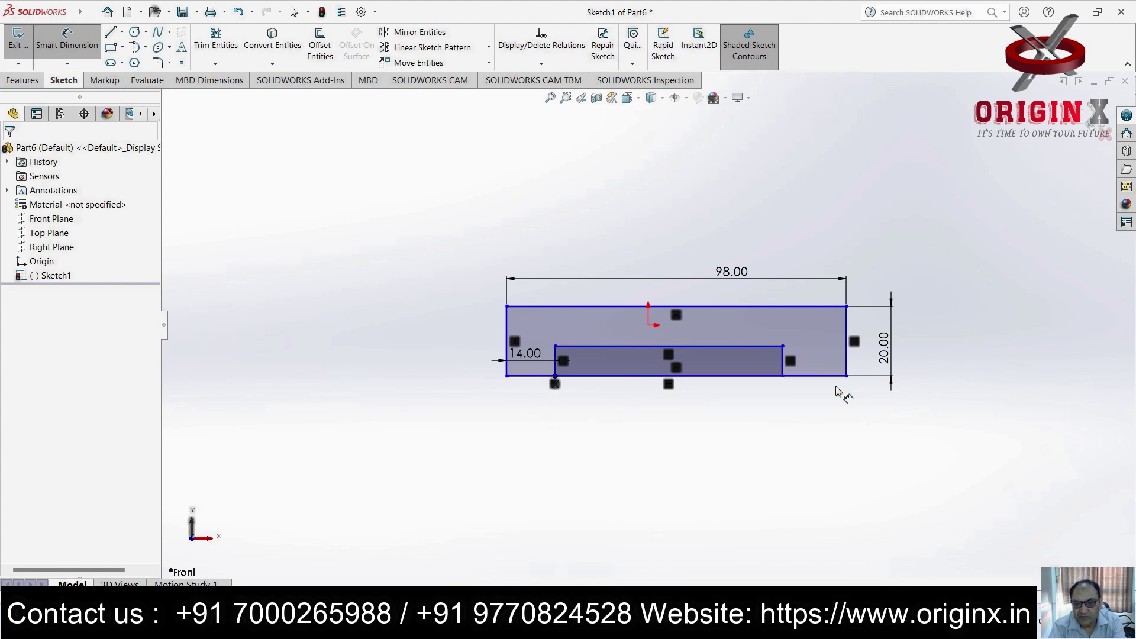
Trim away the base line between the inner rectangle's vertical sides to open a notch in the profile's underside
click(215, 63)
click(236, 78)
drag(696, 373, 692, 445)
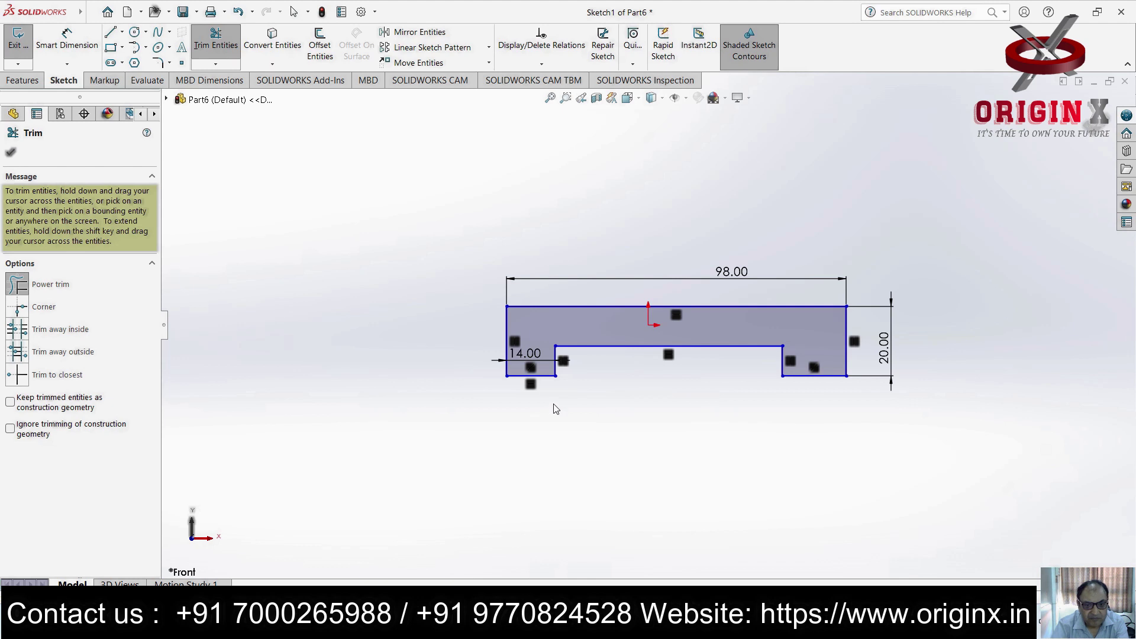
drag(535, 380, 805, 396)
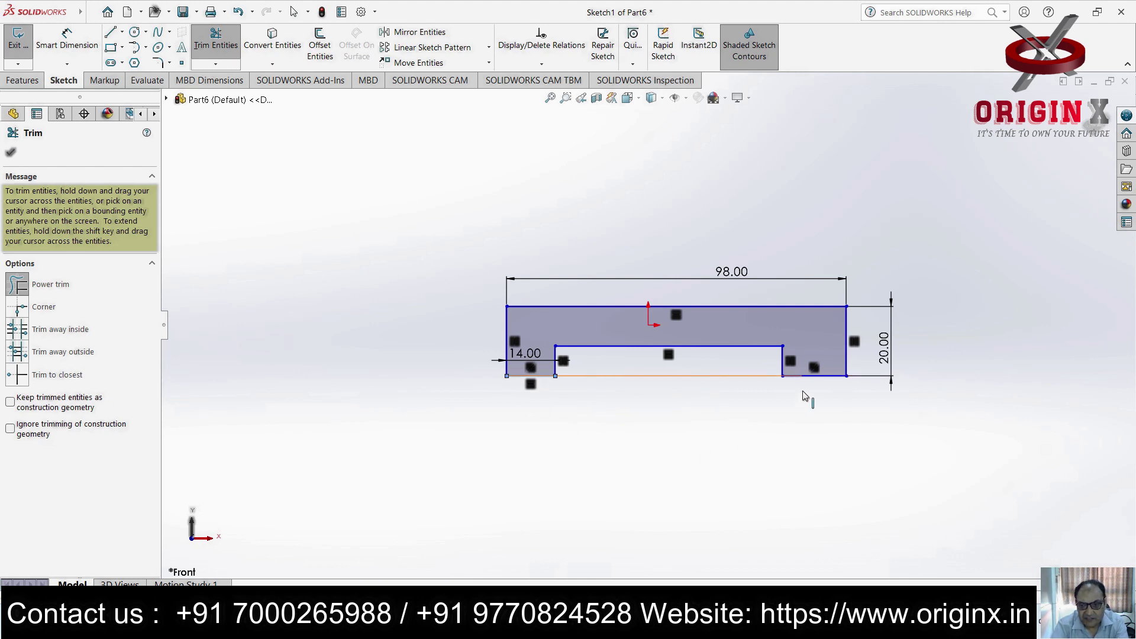
key(Escape)
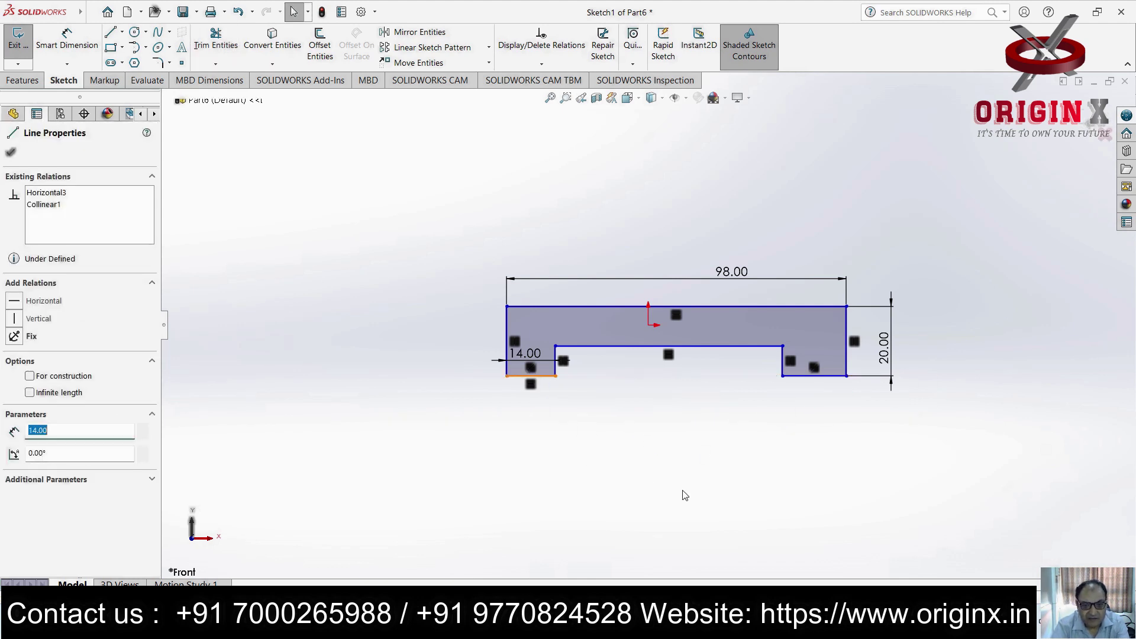
Make the base lines of the two feet equal in length
ctrl+click(821, 377)
click(13, 451)
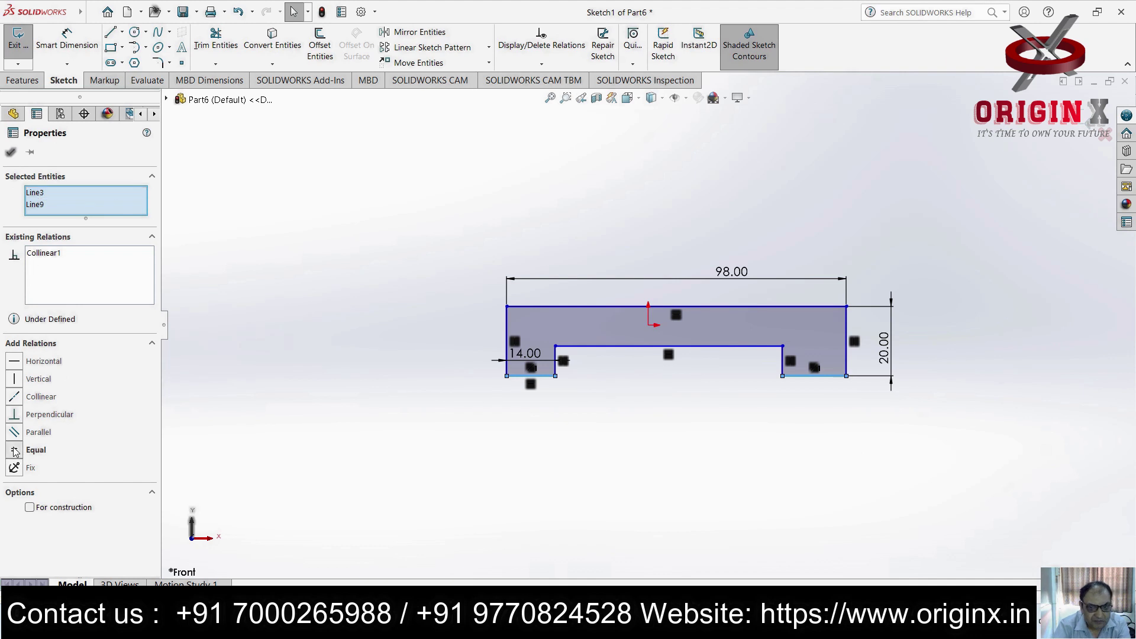
click(843, 465)
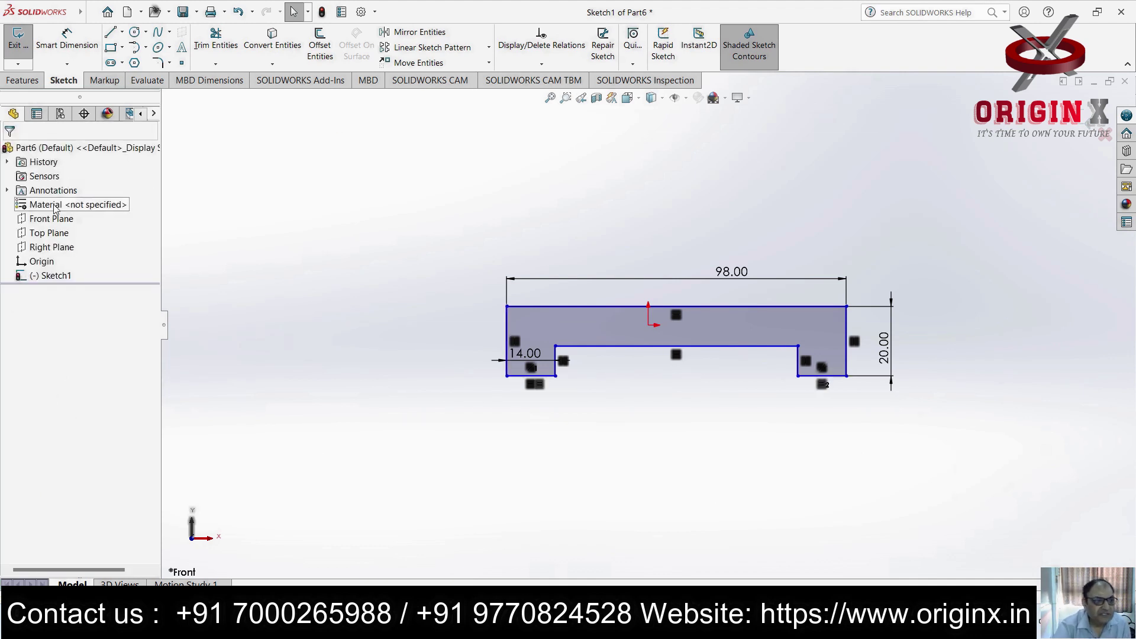
Extrude the notched profile as a blind boss 42 mm deep
click(21, 82)
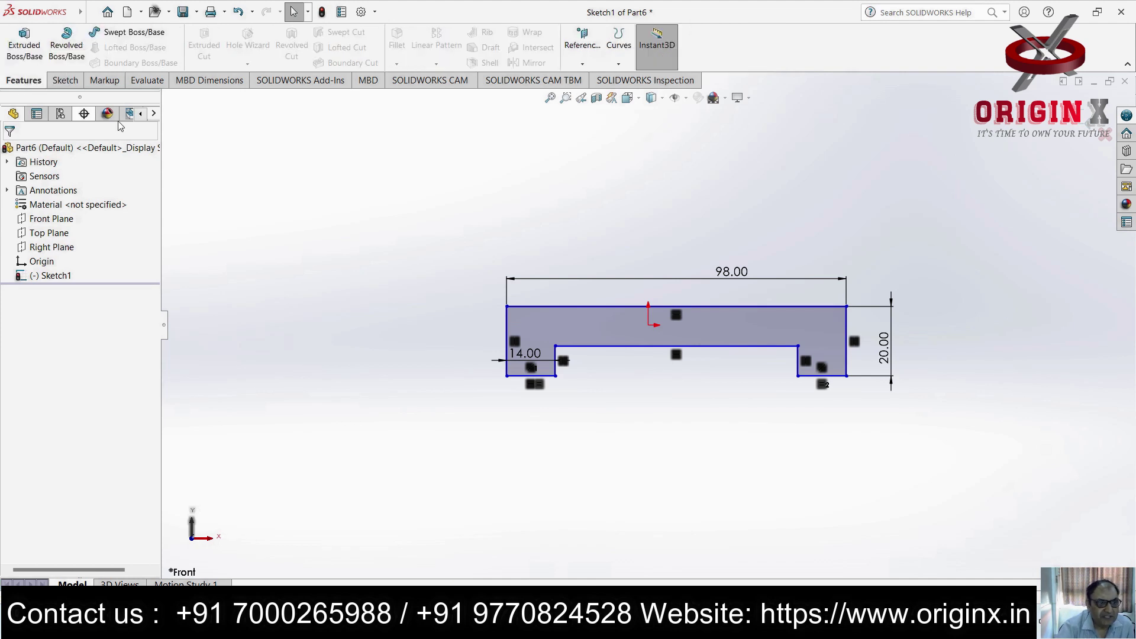
click(28, 46)
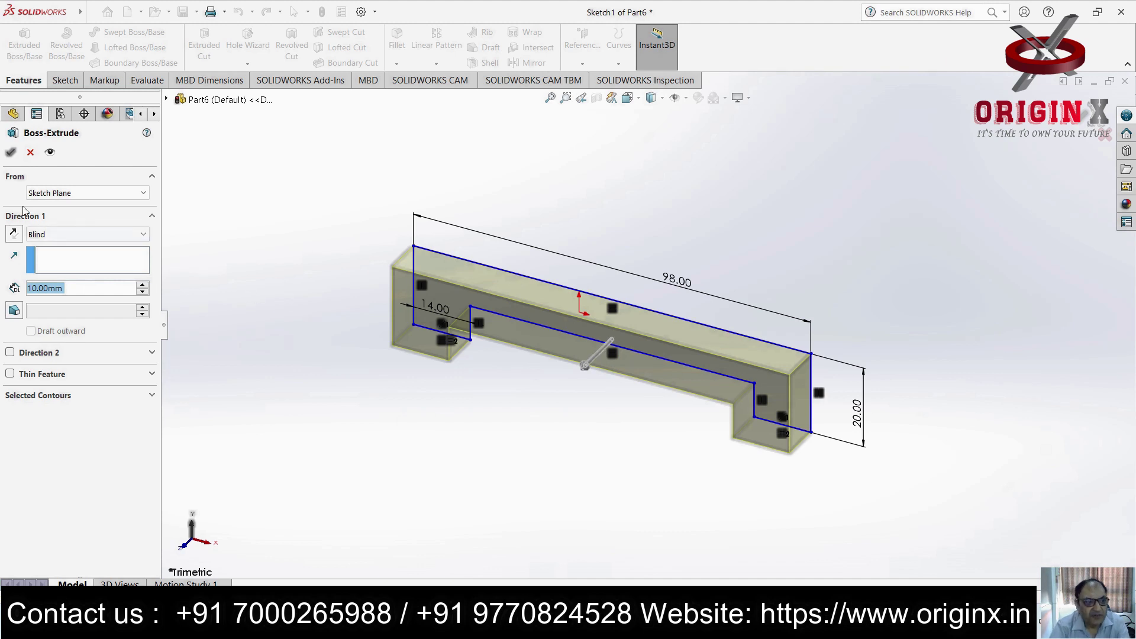
click(77, 289)
drag(61, 289, 15, 292)
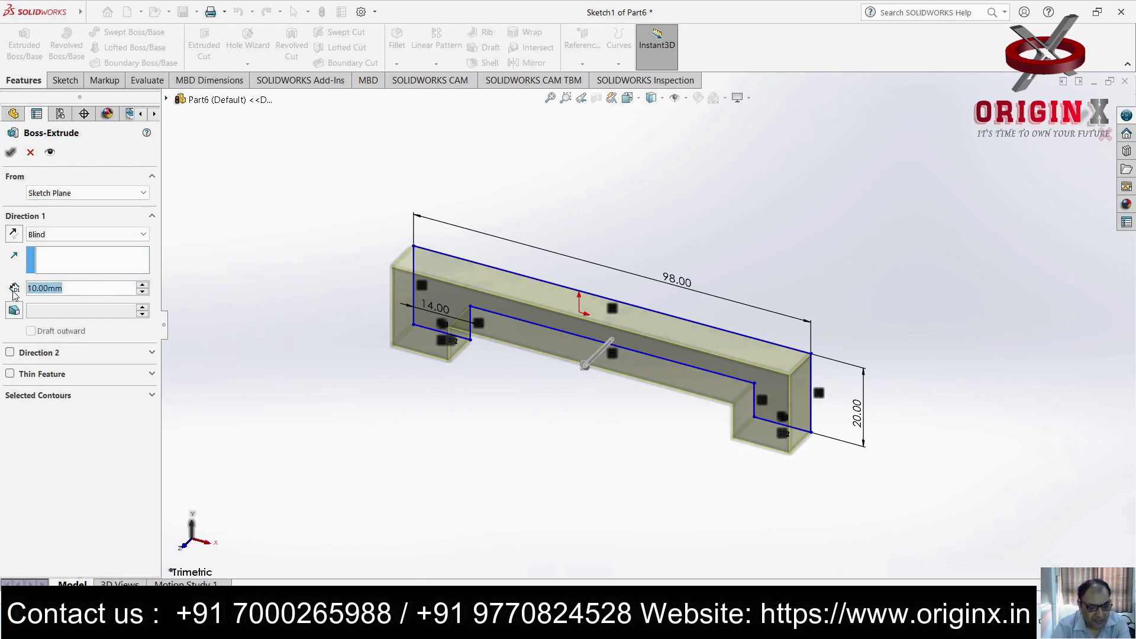
text(42)
key(Return)
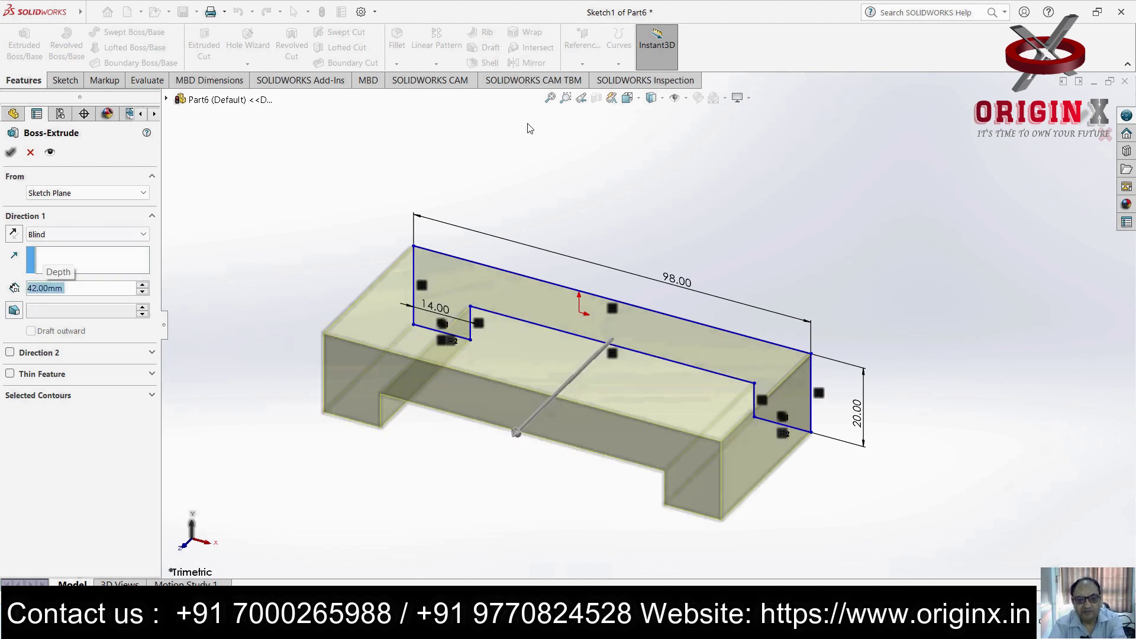
click(10, 154)
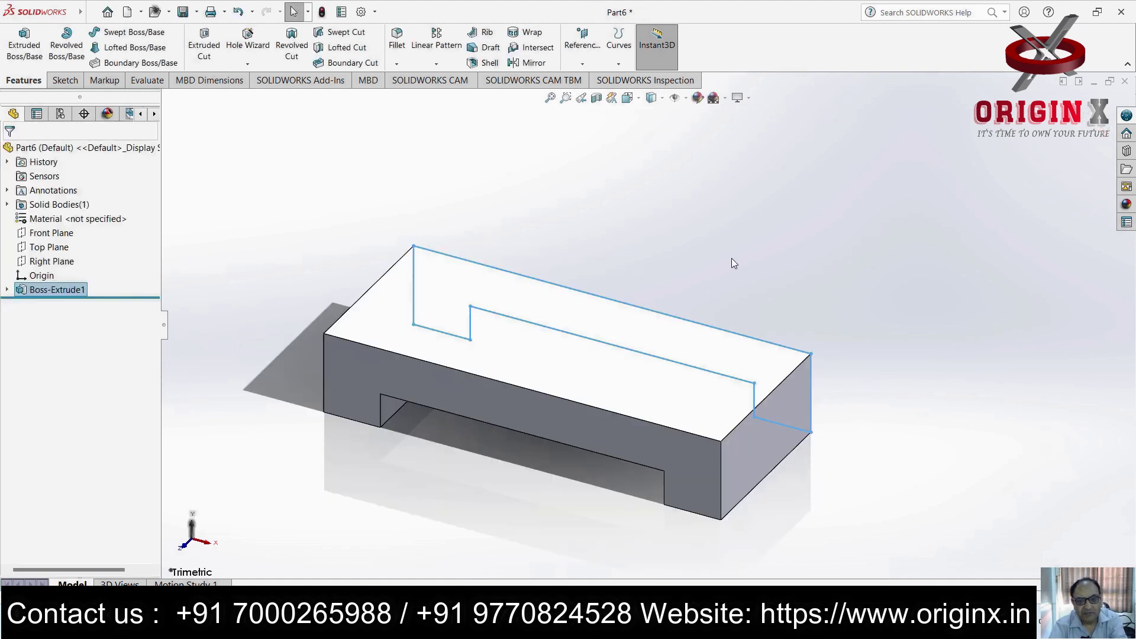
click(886, 276)
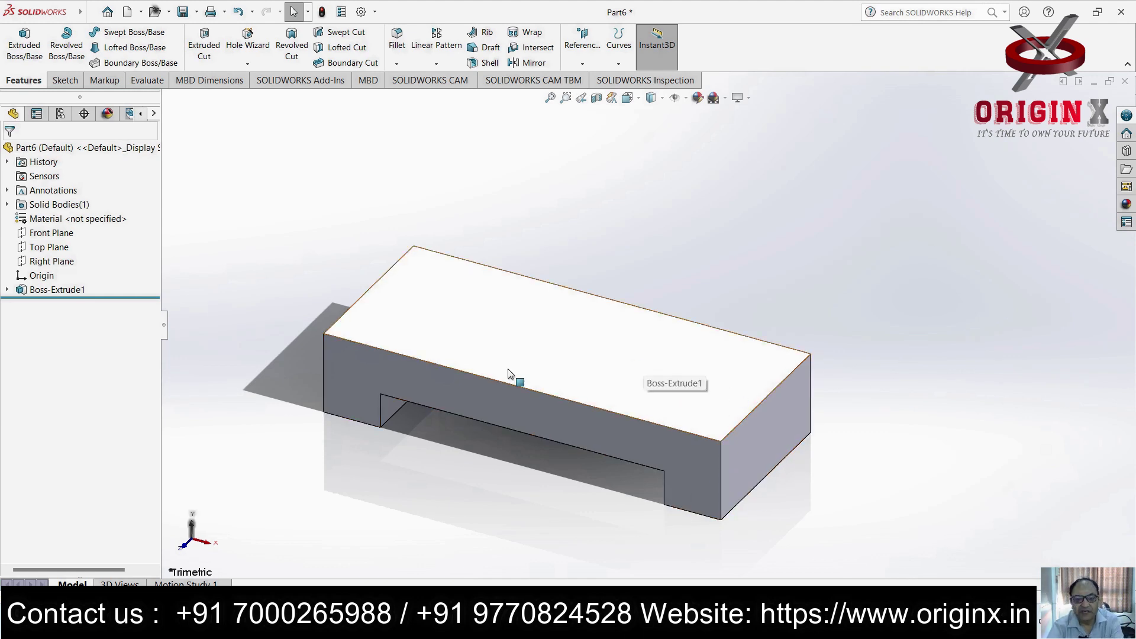
Create a reference plane offset 42 mm from the base's end face, flipped inward into the body
mouse_move(751, 444)
middle_down()
mouse_move(680, 400)
mouse_move(657, 414)
mouse_move(678, 410)
middle_up()
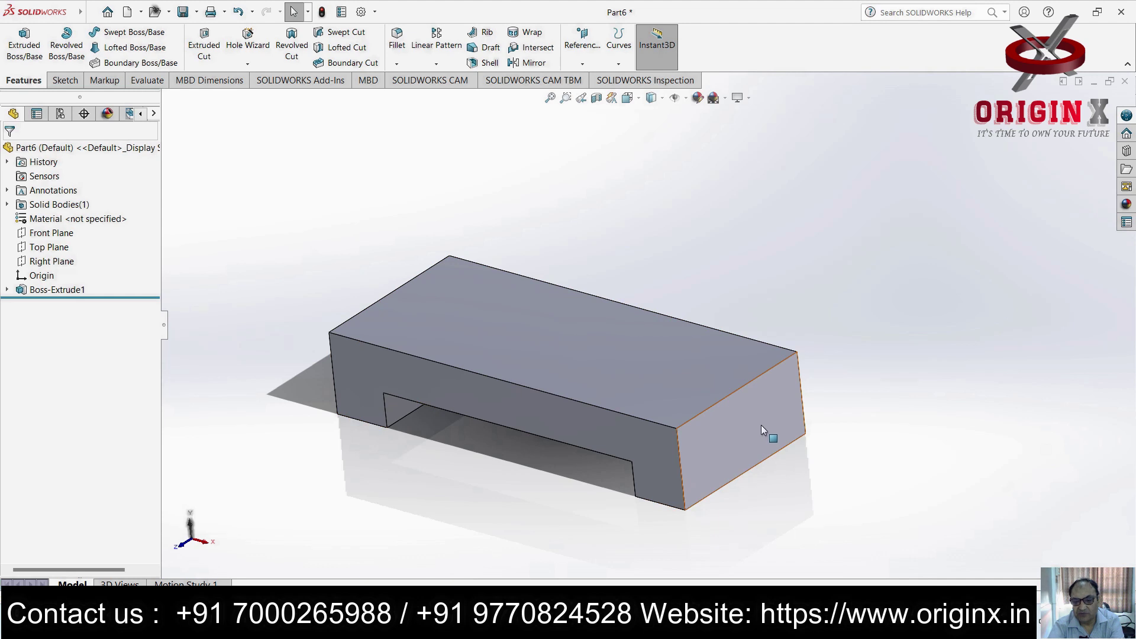
scroll(765, 433, up, 2)
middle_drag(487, 341, 335, 294)
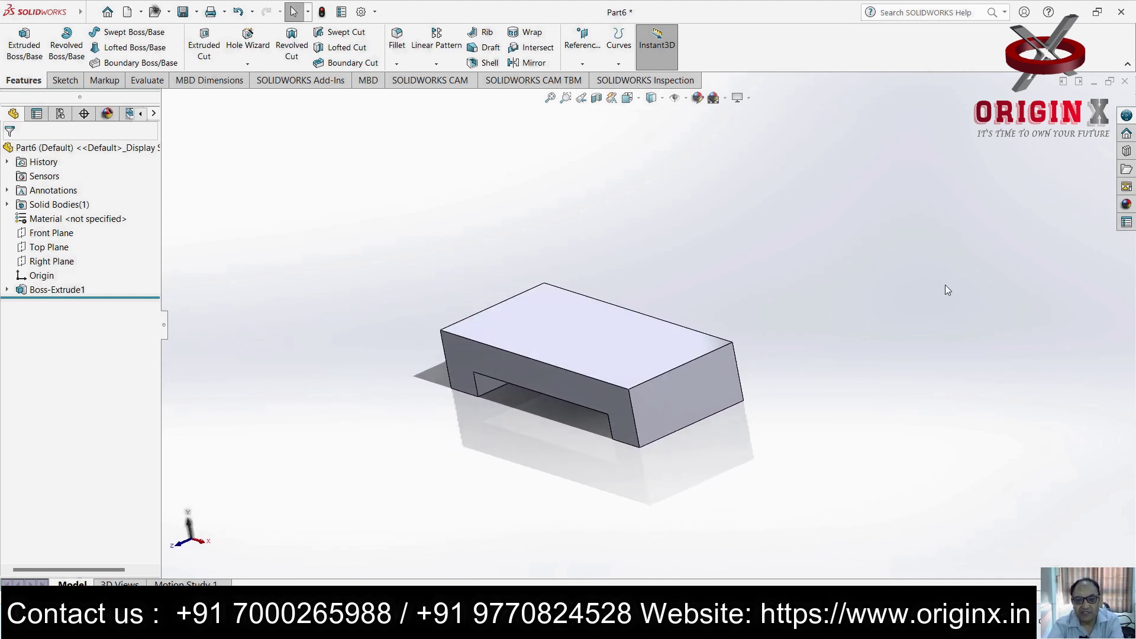
scroll(815, 382, down, 1)
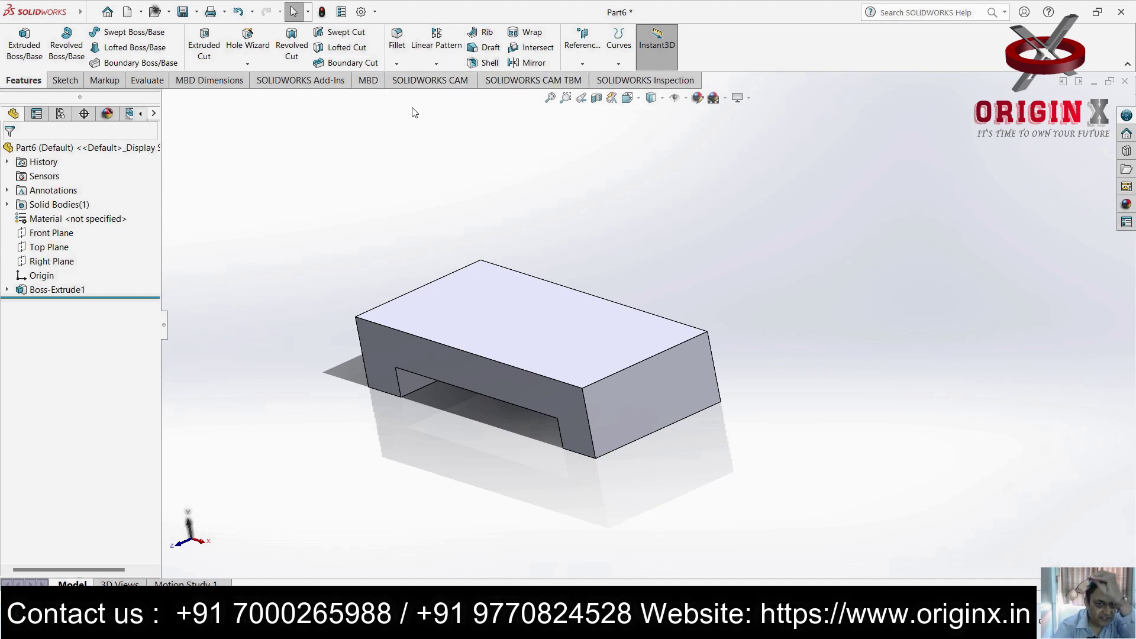
click(583, 64)
click(601, 86)
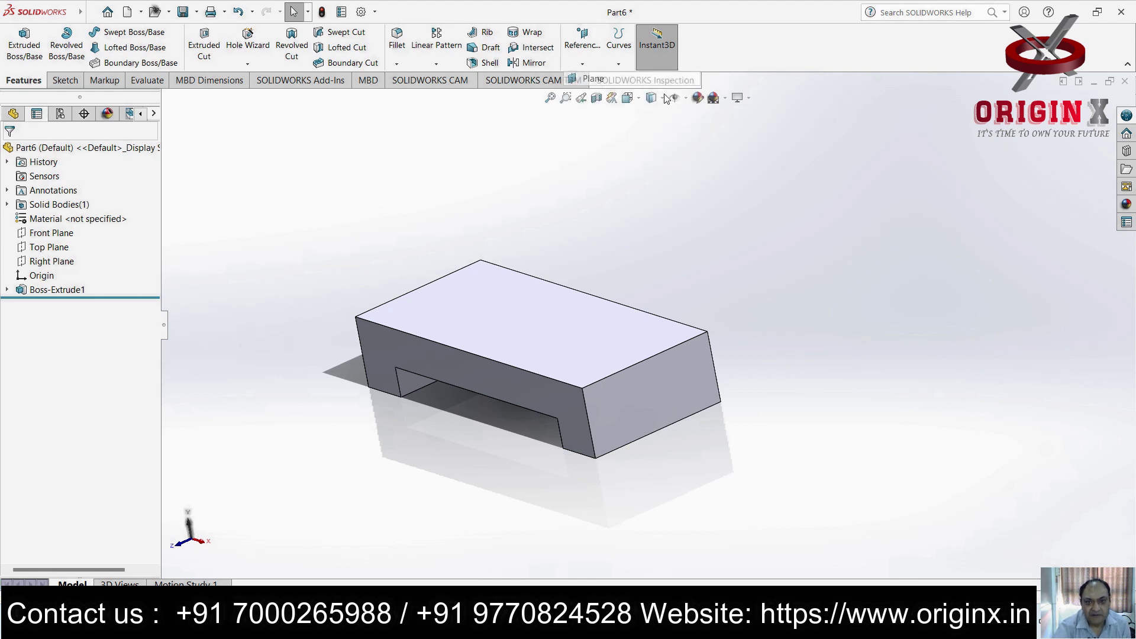
click(656, 399)
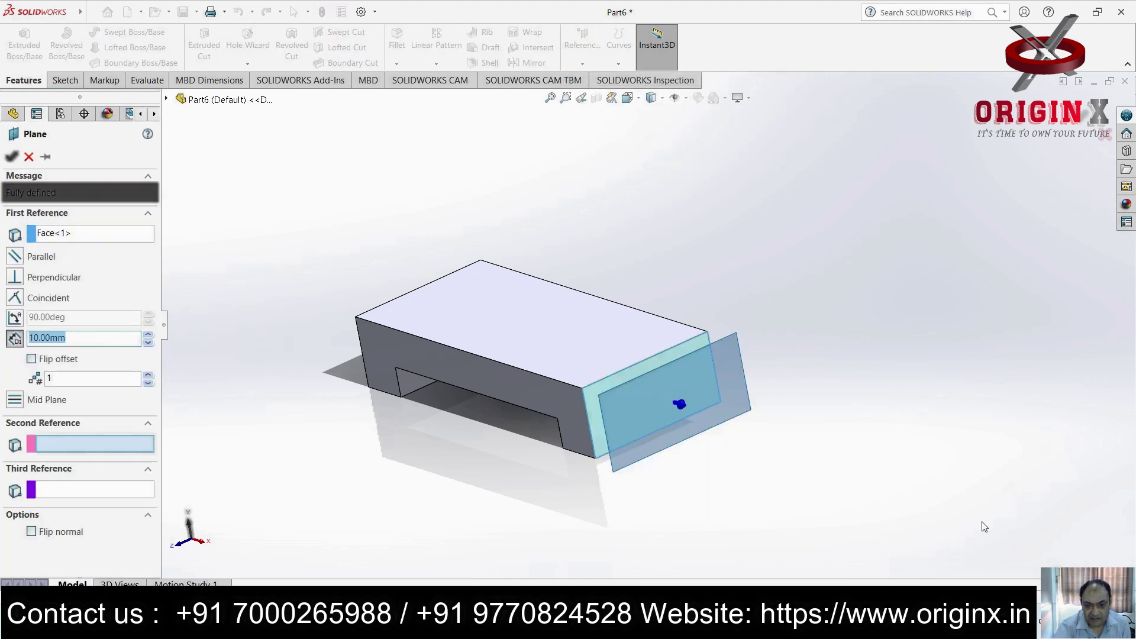
click(31, 359)
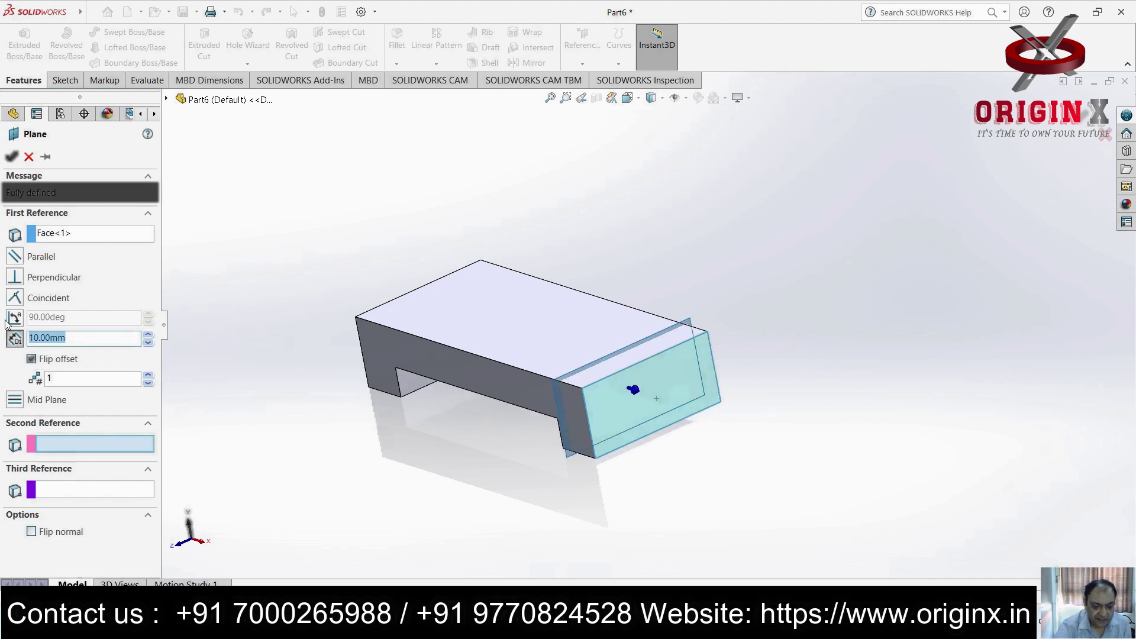
text(42)
key(Return)
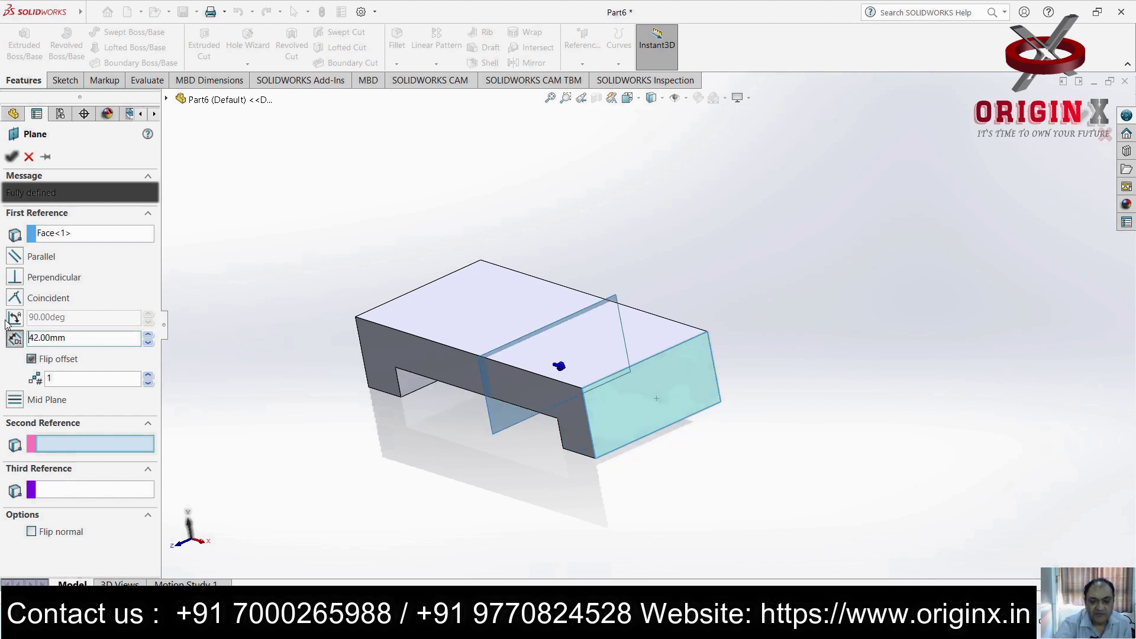
click(11, 156)
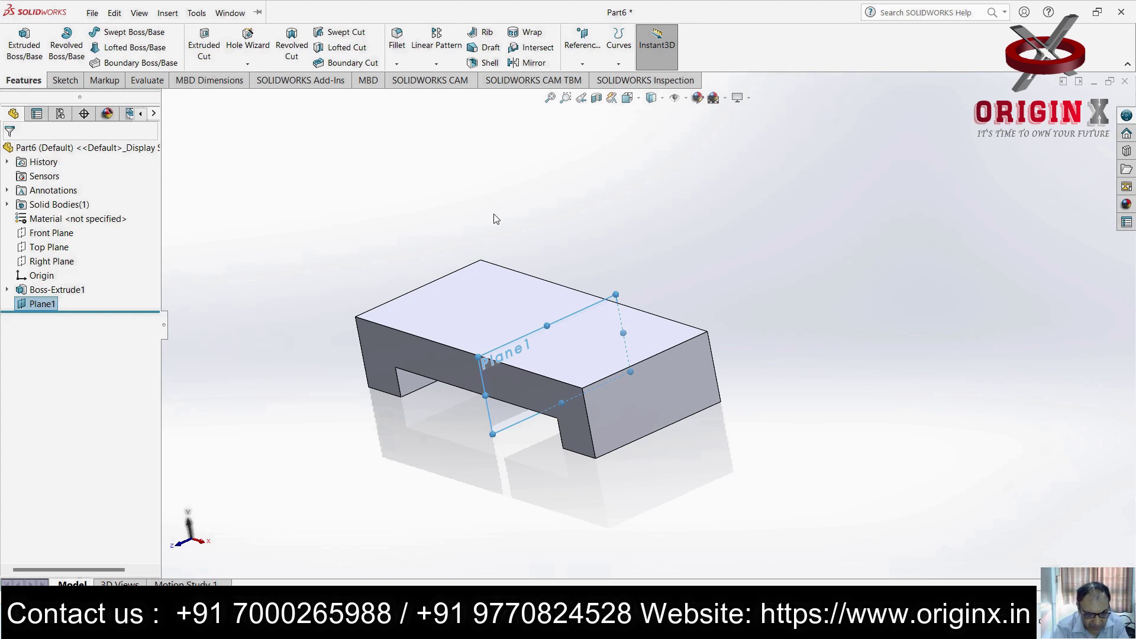
On the new plane, sketch a corner rectangle about 9.5 mm high standing on the base's top edge across its full depth
key(ctrl+8)
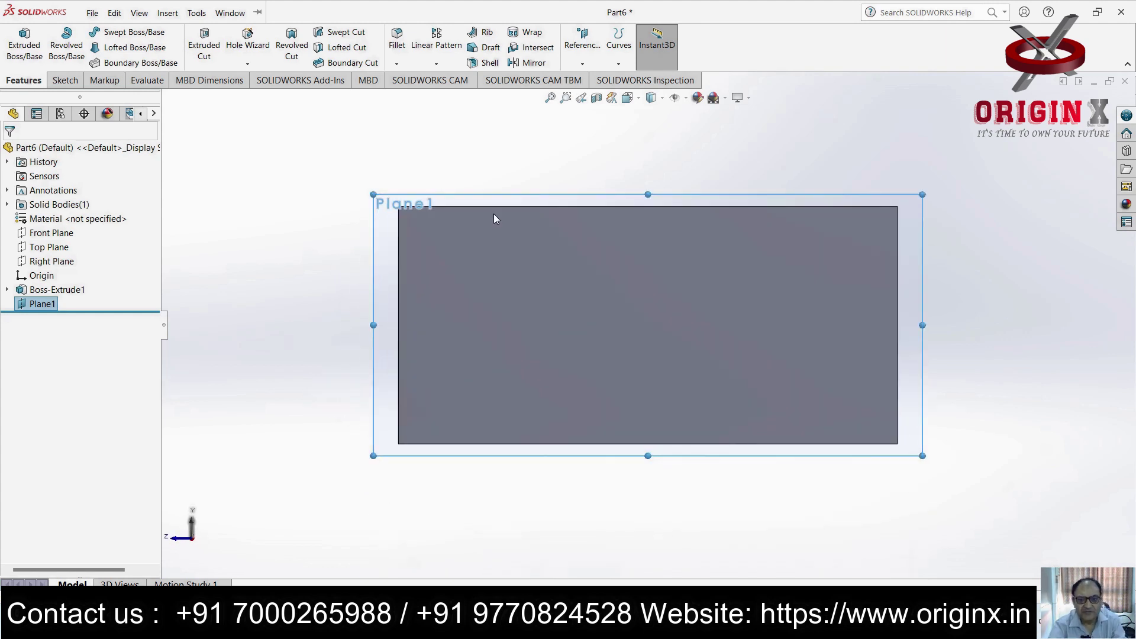
scroll(573, 234, up, 6)
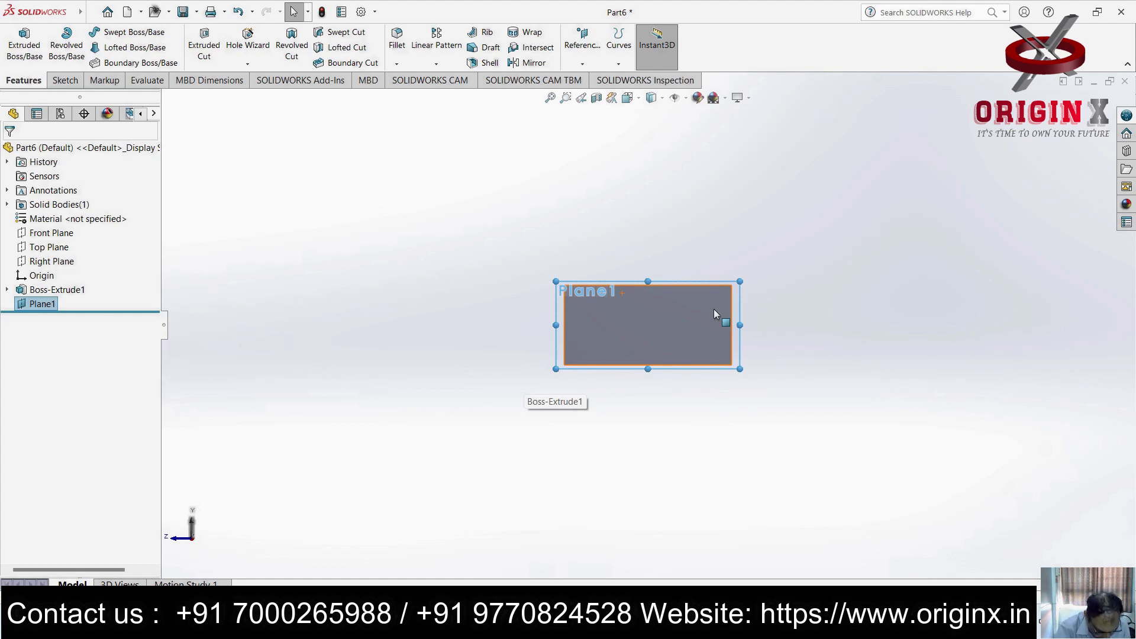
click(92, 12)
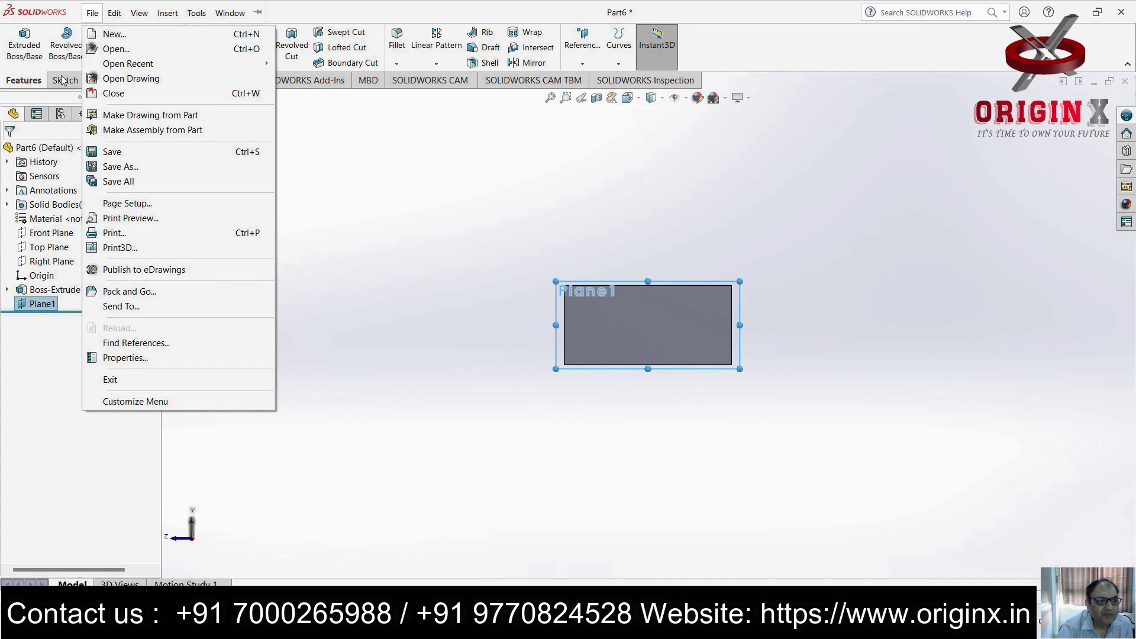
click(61, 80)
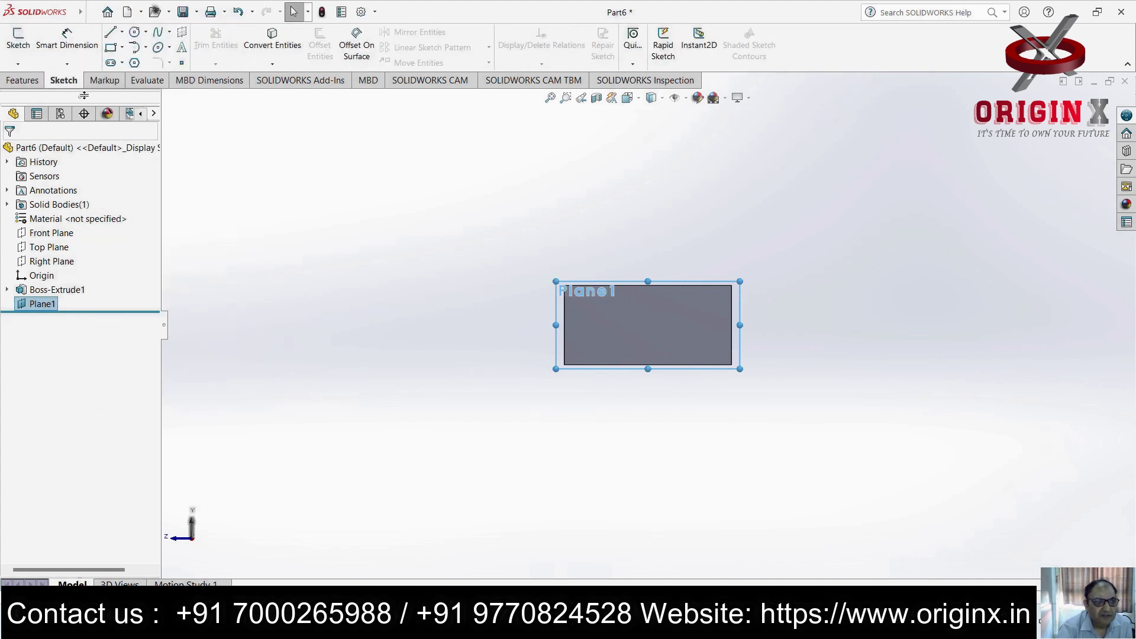
click(110, 49)
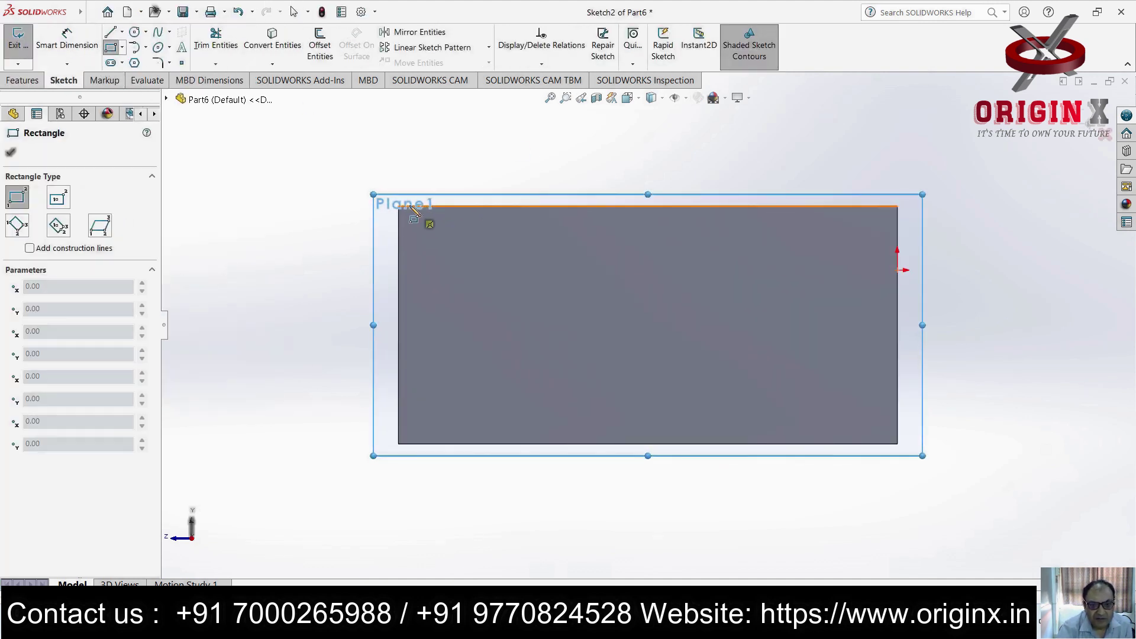
click(400, 207)
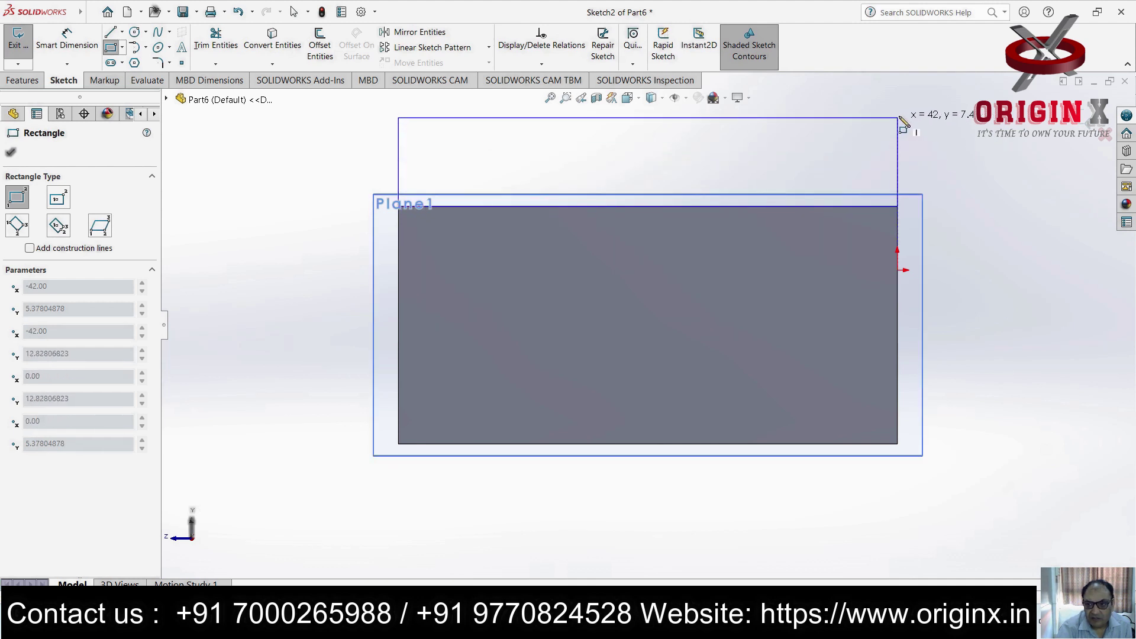
click(899, 98)
scroll(923, 243, up, 5)
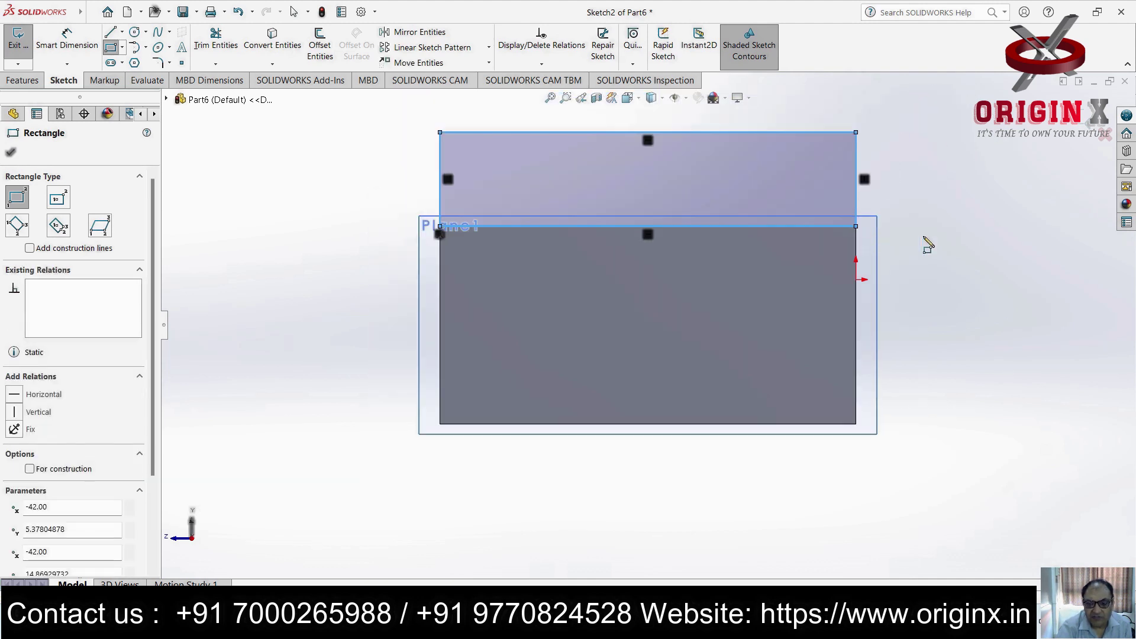
scroll(642, 195, down, 4)
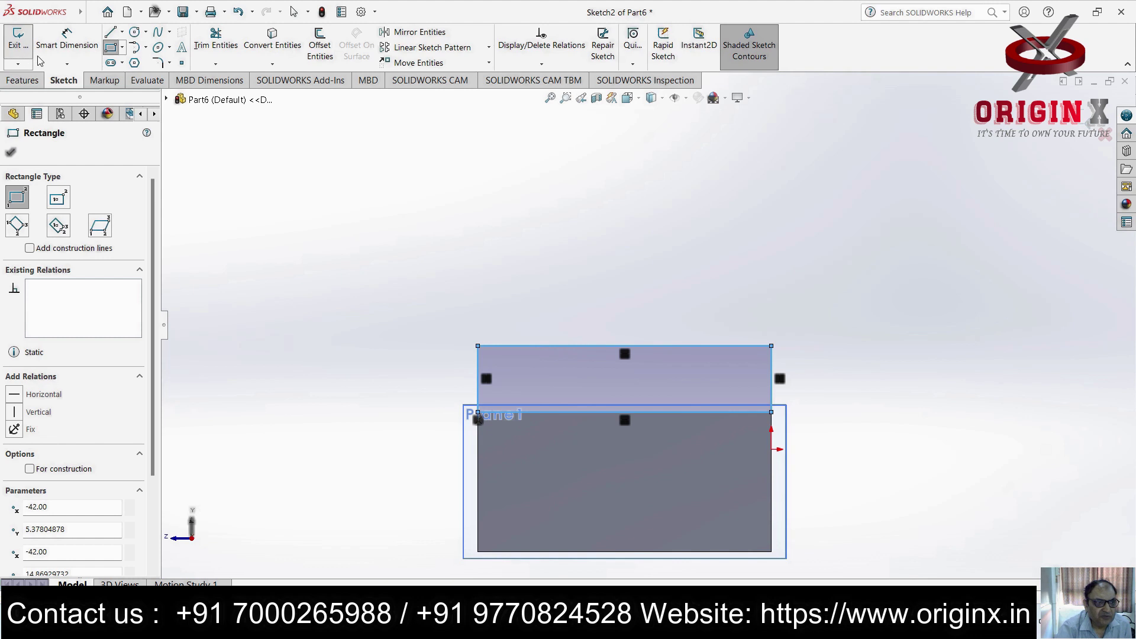
Dimension the height of the rectangle above the base as 21 mm
click(63, 47)
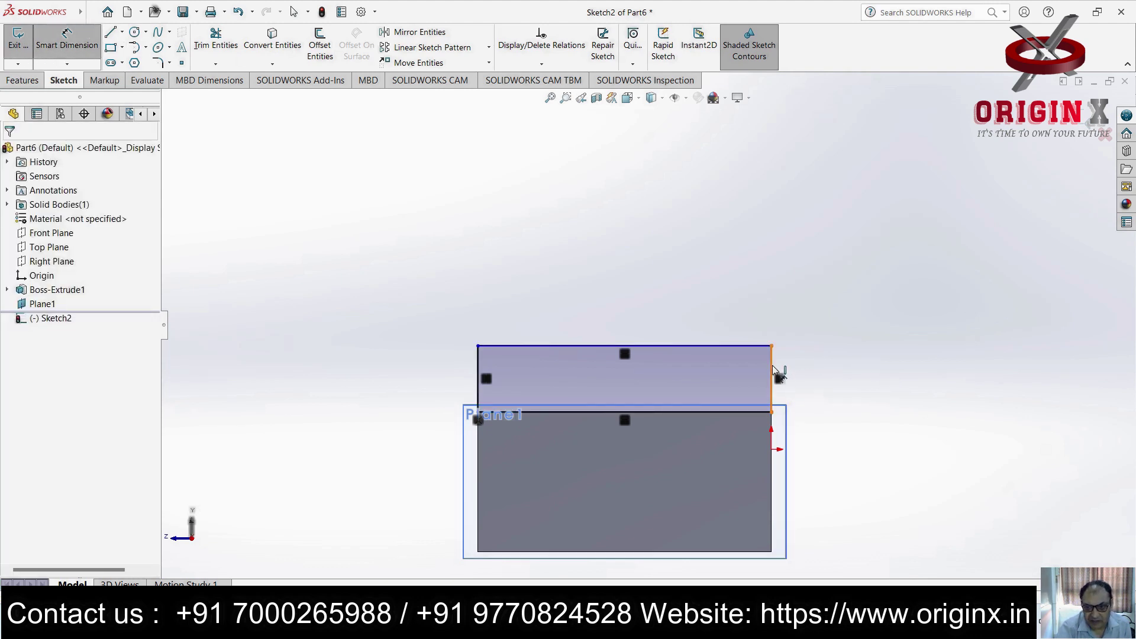
click(773, 378)
click(842, 378)
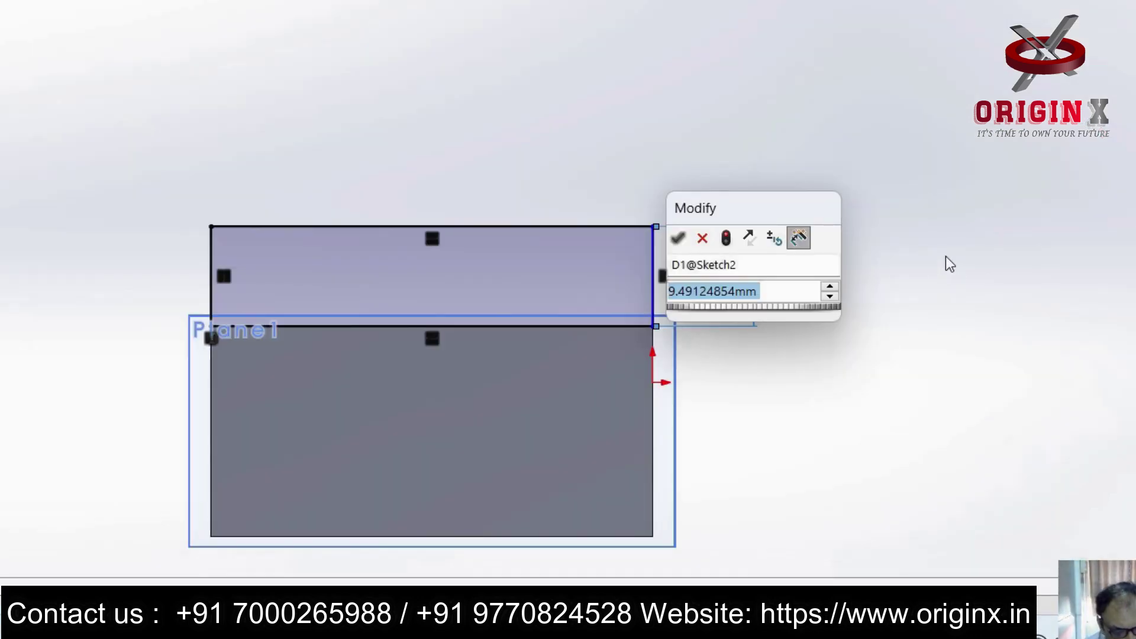
text(21)
key(Return)
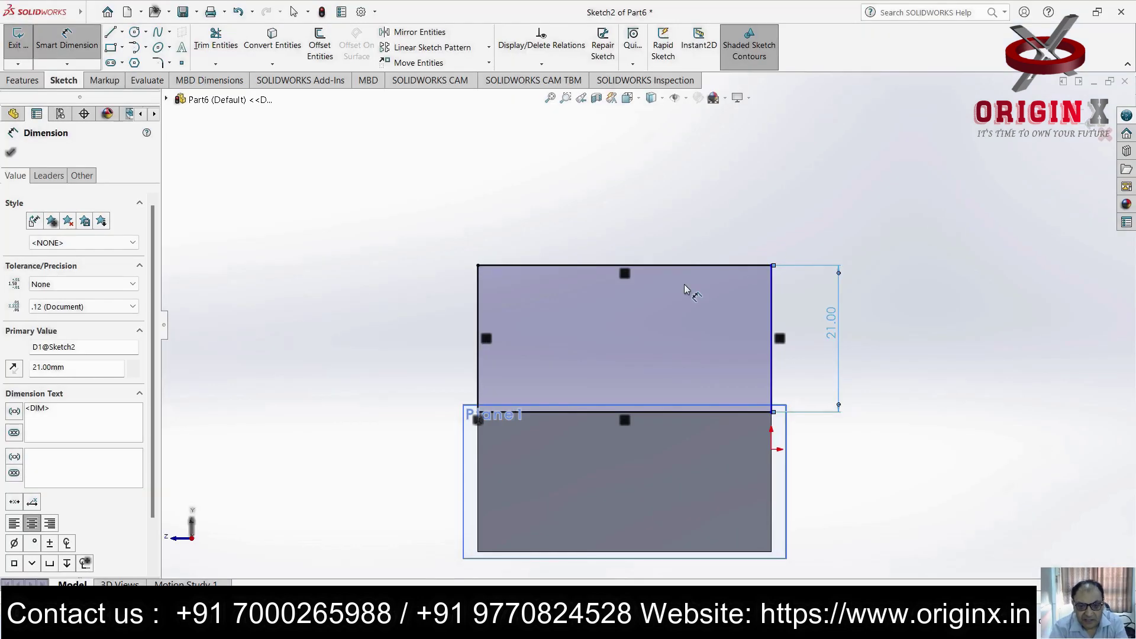
click(595, 412)
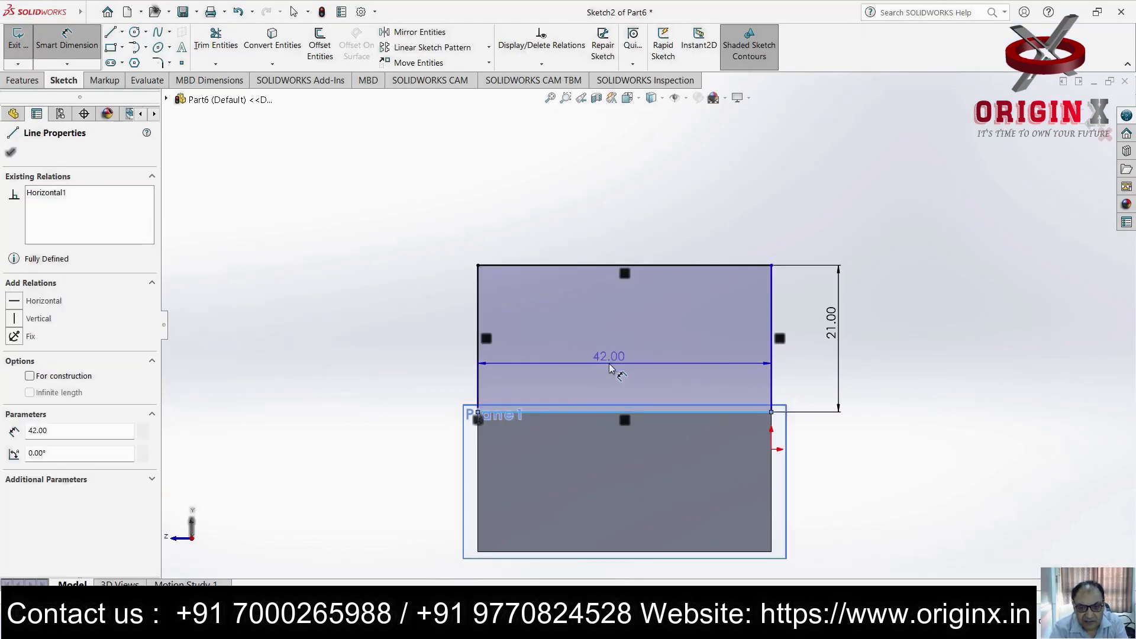
key(Escape)
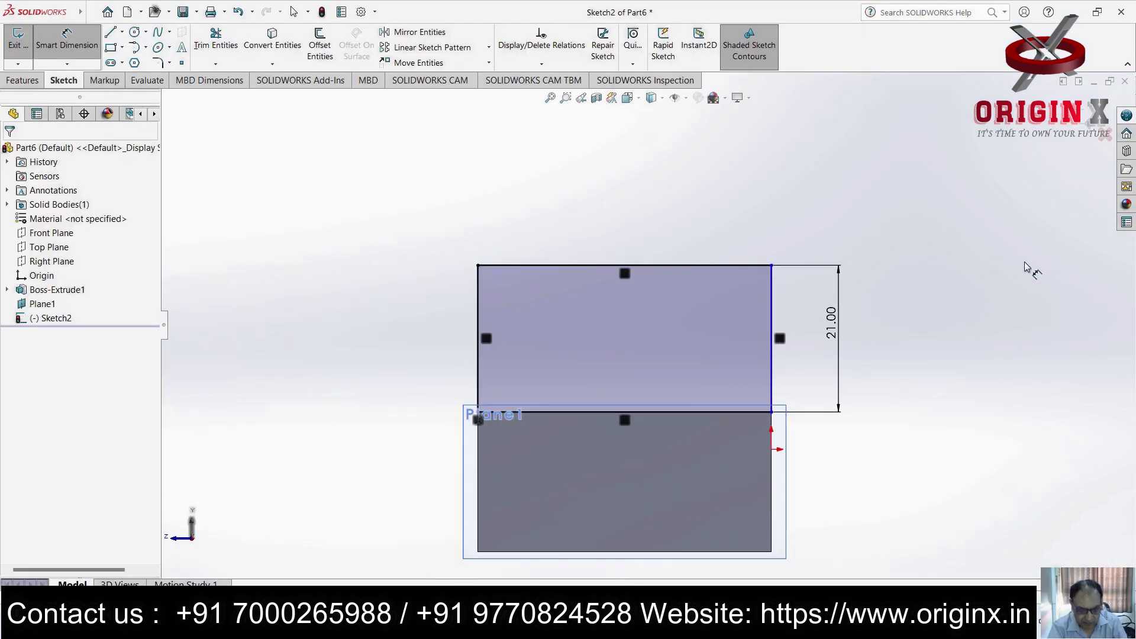
Draw a circle centred on the midpoint of the rectangle's top line, passing through its upper corner
click(146, 33)
click(156, 51)
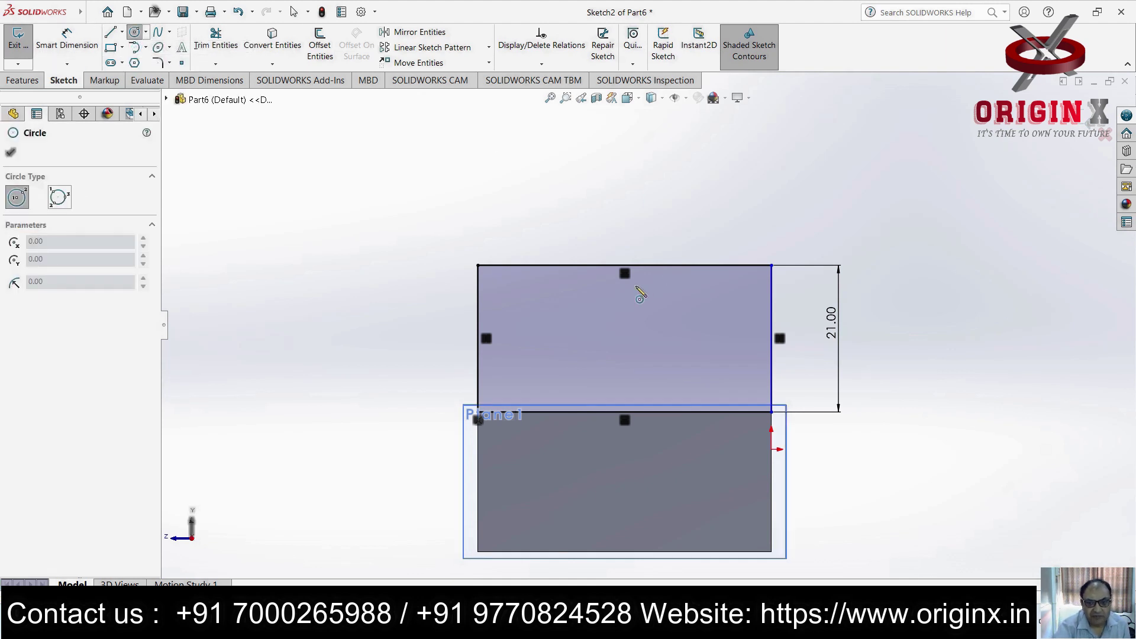
click(625, 265)
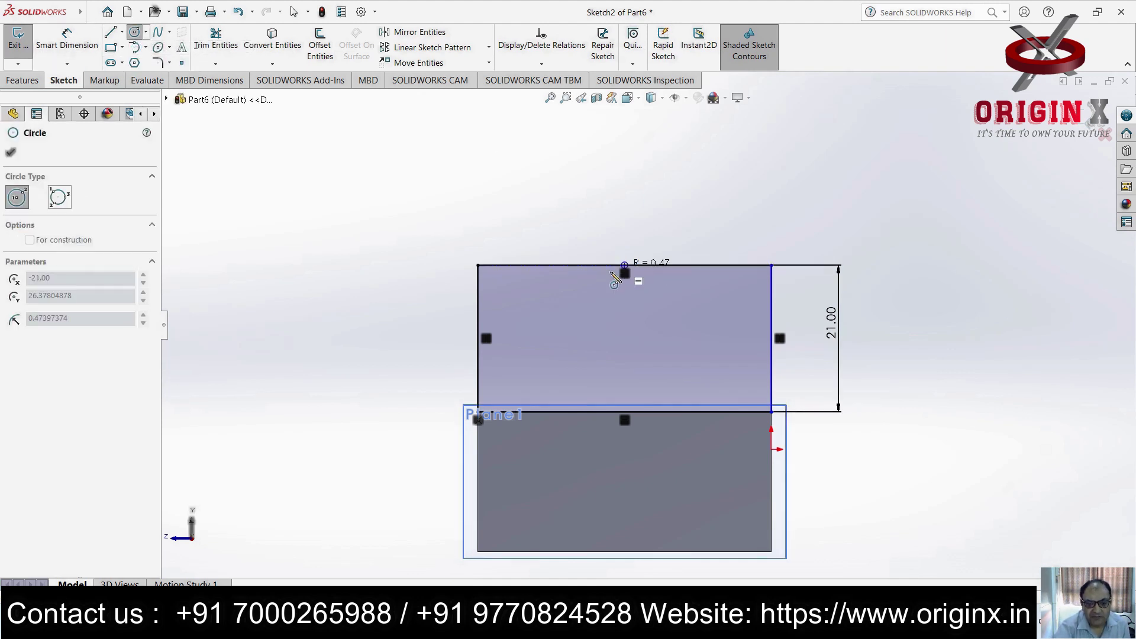
click(479, 265)
Trim away the circle's lower half and the rectangle's top line to leave a single arched outline
click(216, 65)
click(228, 79)
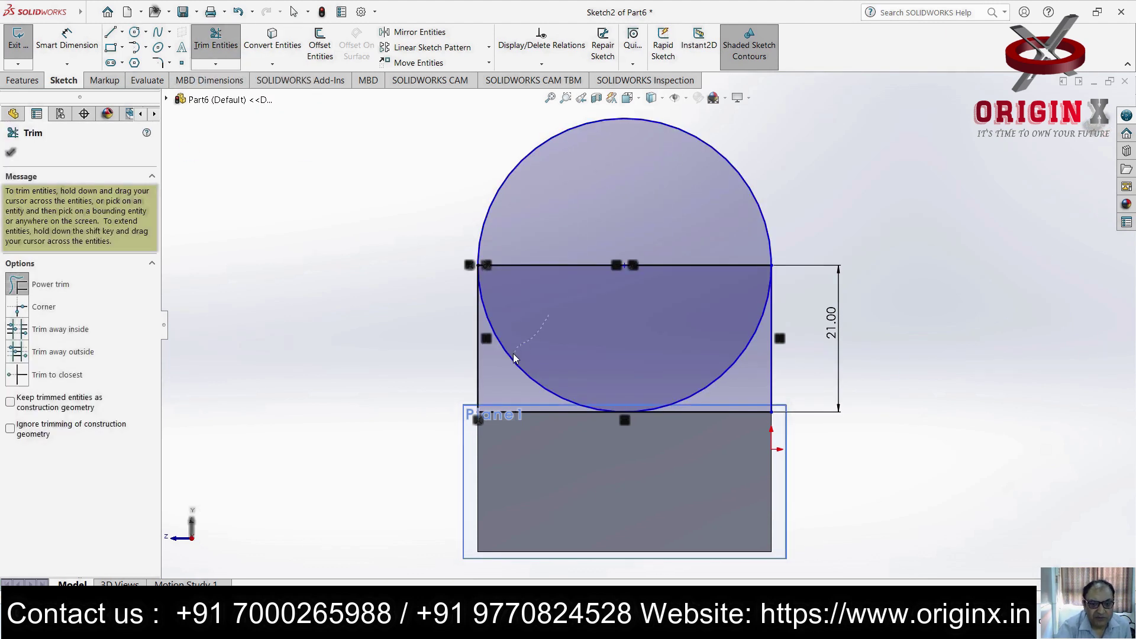
drag(515, 358, 534, 335)
drag(666, 333, 733, 366)
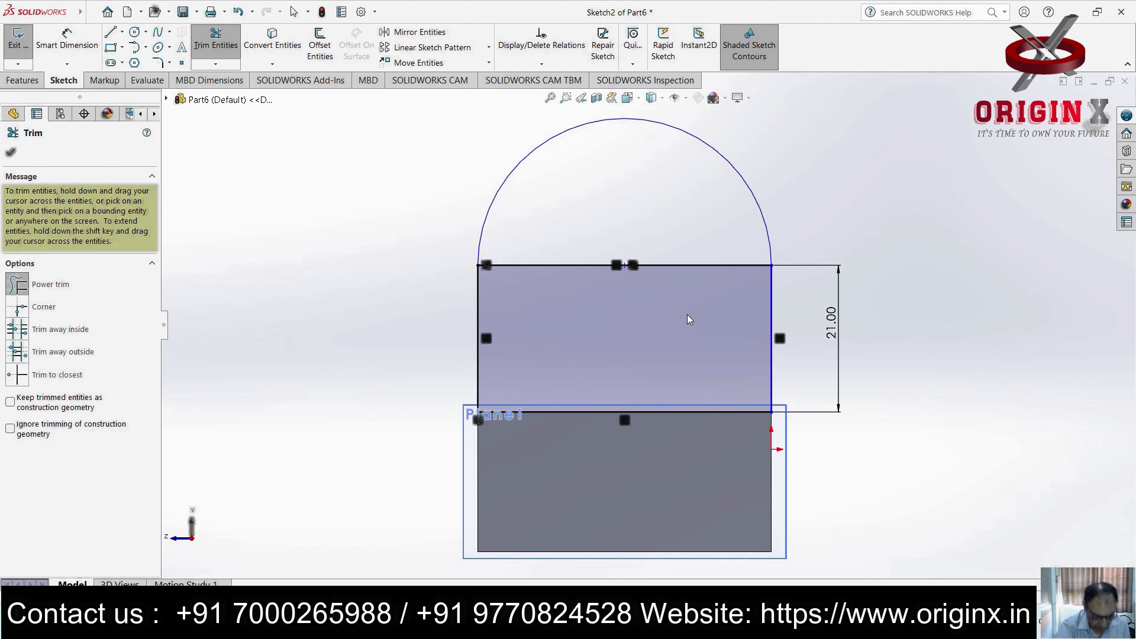
drag(687, 273, 685, 257)
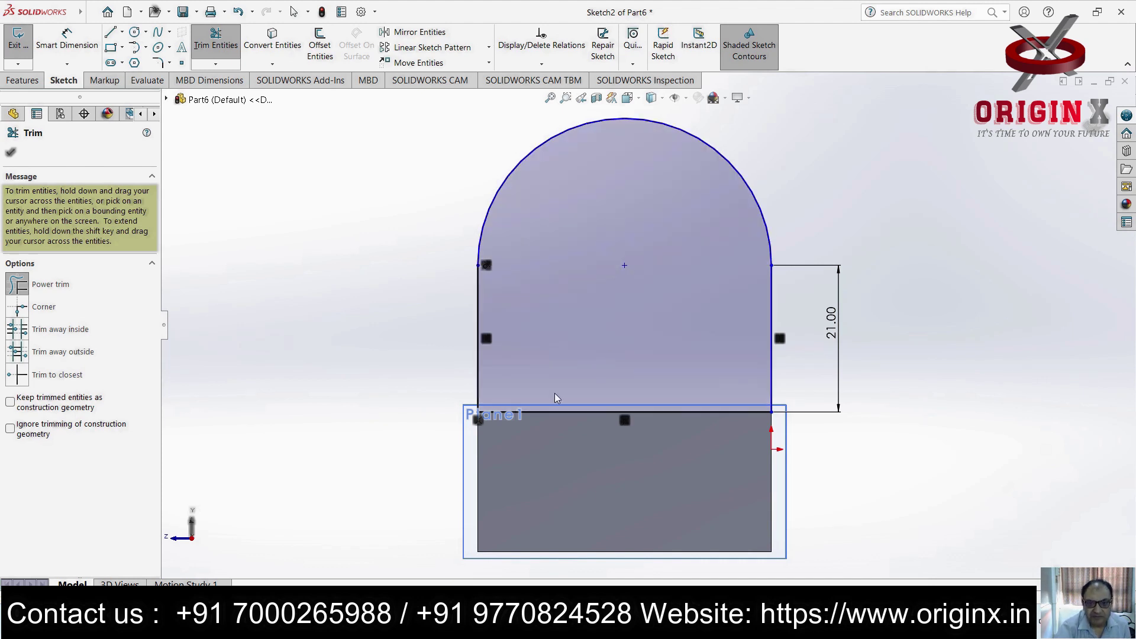
Draw a circle about 19.8 mm in diameter inside the outline, concentric with the top arc
click(146, 33)
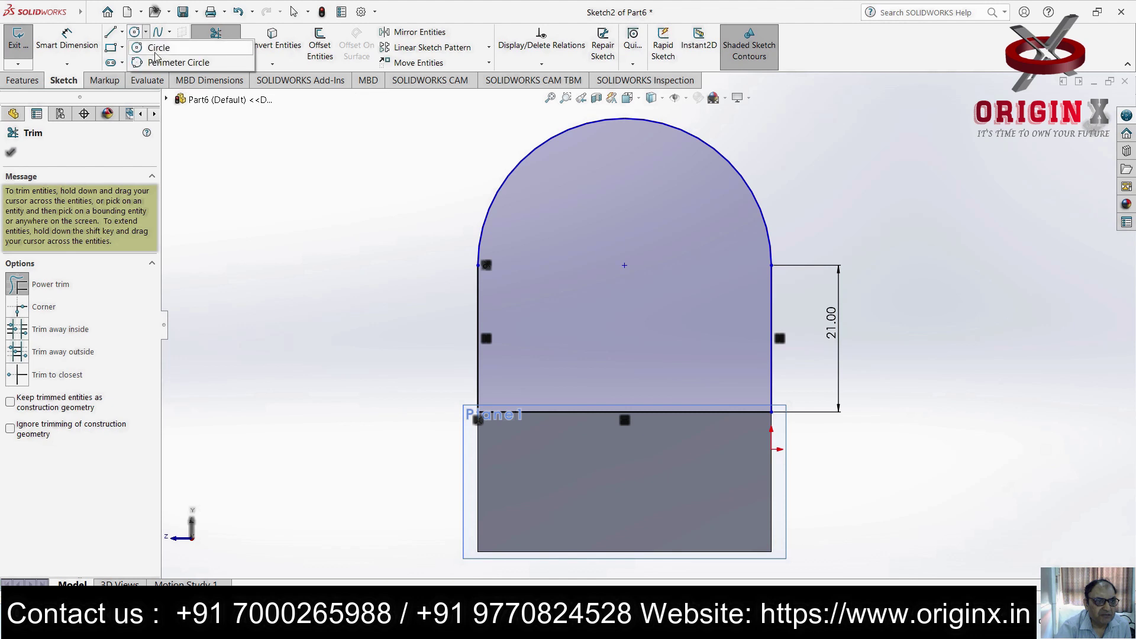
click(159, 48)
click(624, 266)
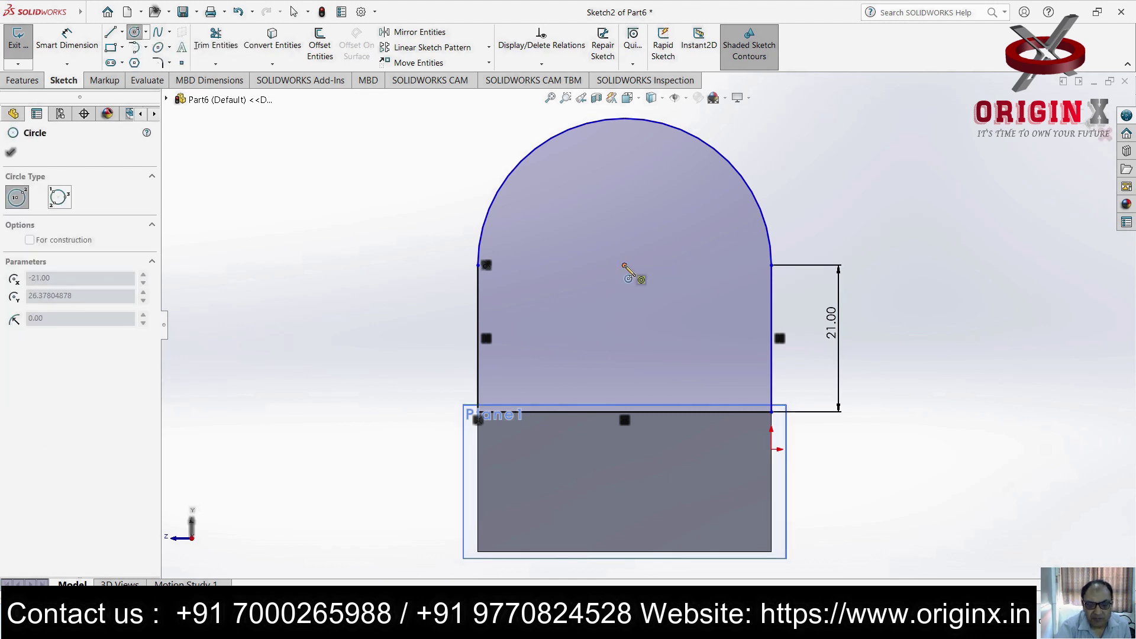
click(603, 339)
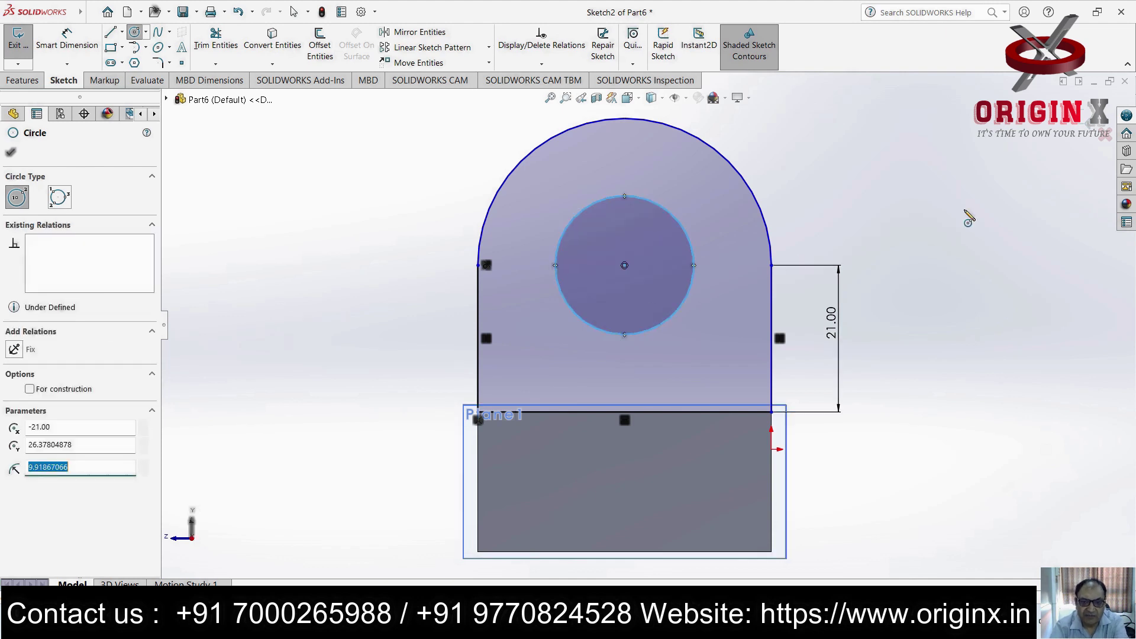
key(Escape)
Dimension the inner circle's diameter as 21 mm
click(63, 50)
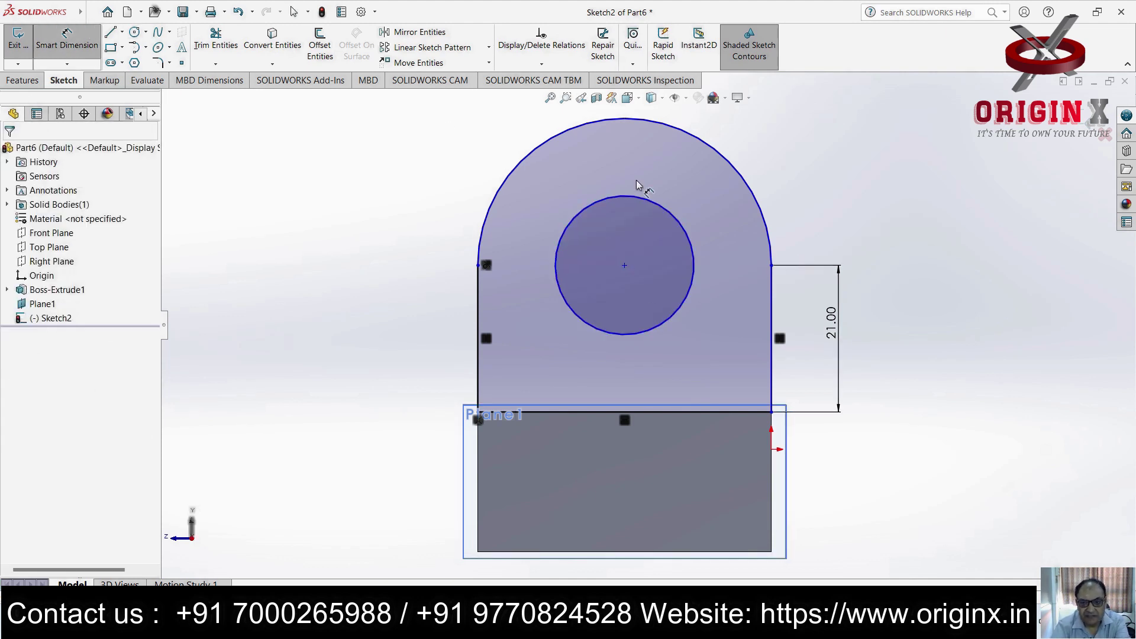
click(673, 214)
click(802, 161)
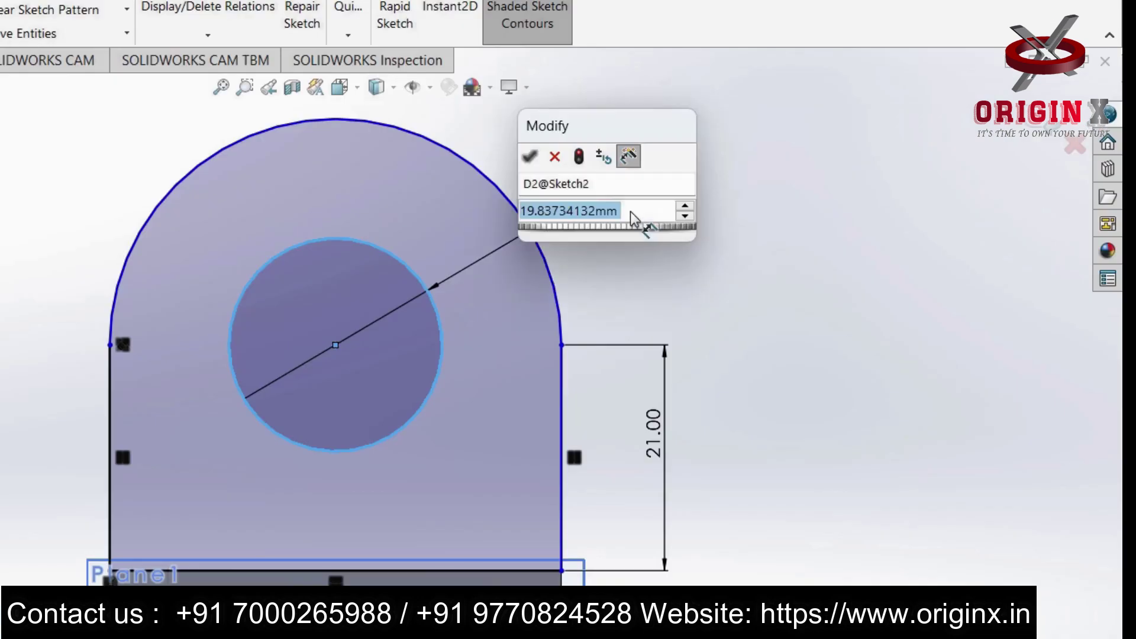
text(21)
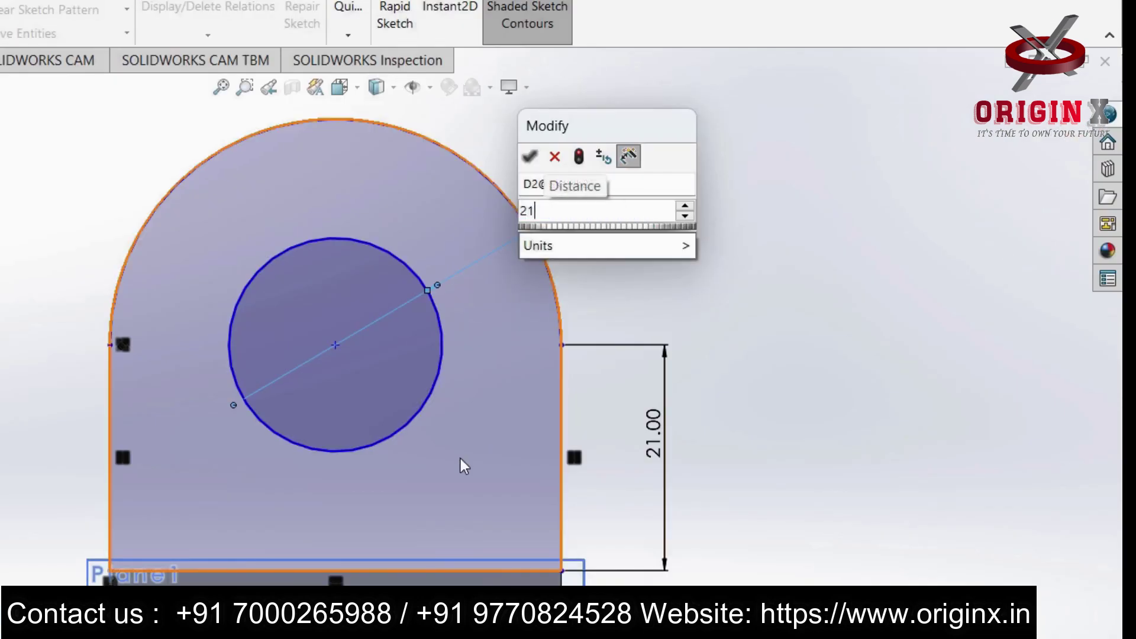
key(Return)
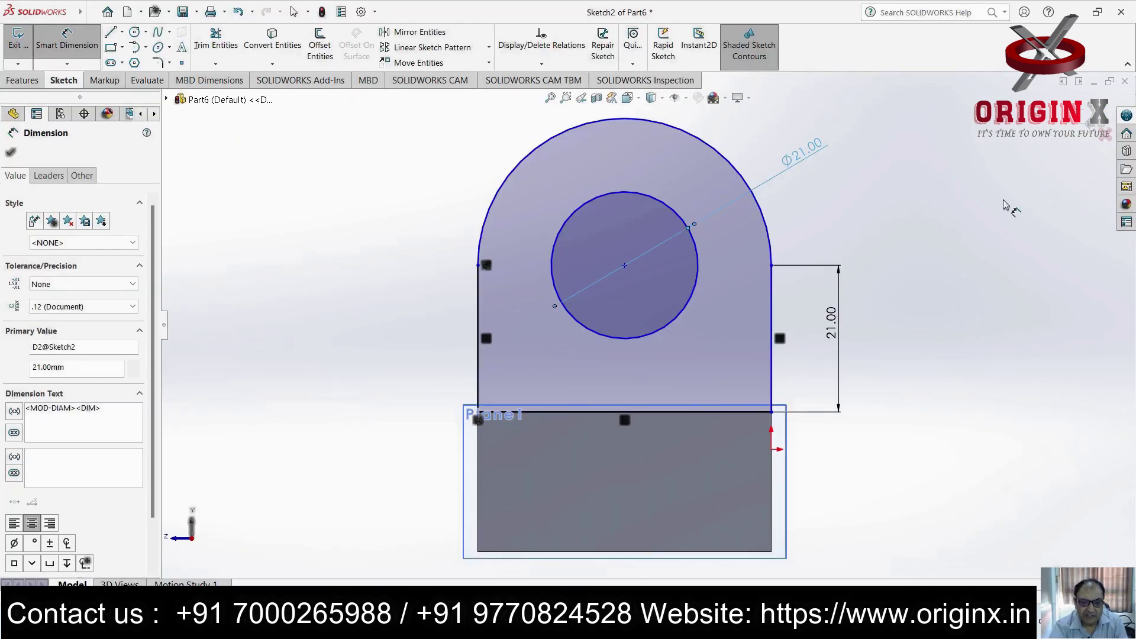
click(1005, 205)
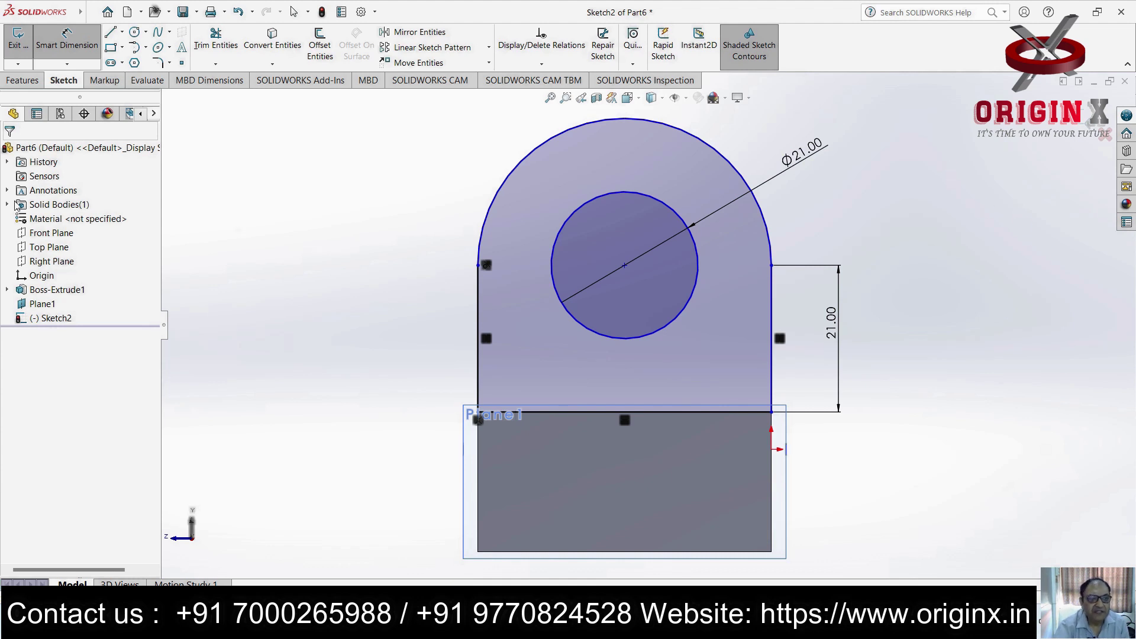
Extrude the arched profile with its hole 14 mm in the reversed direction, merging it with the base
click(23, 80)
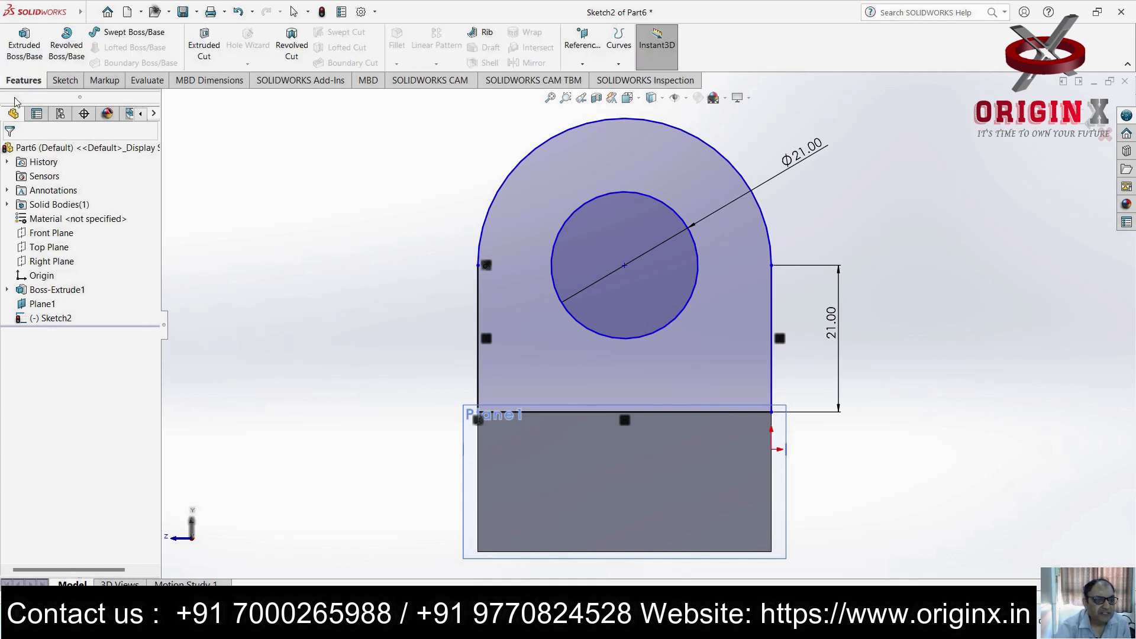
click(22, 52)
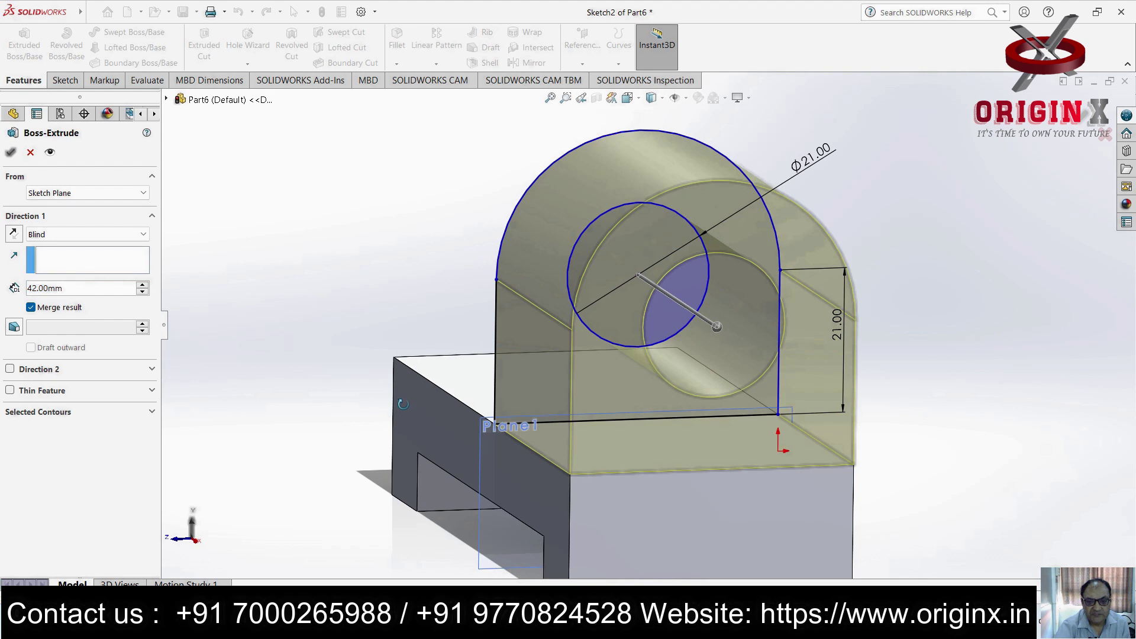
mouse_move(841, 387)
mouse_down()
mouse_move(687, 309)
mouse_move(562, 317)
mouse_move(596, 255)
mouse_up()
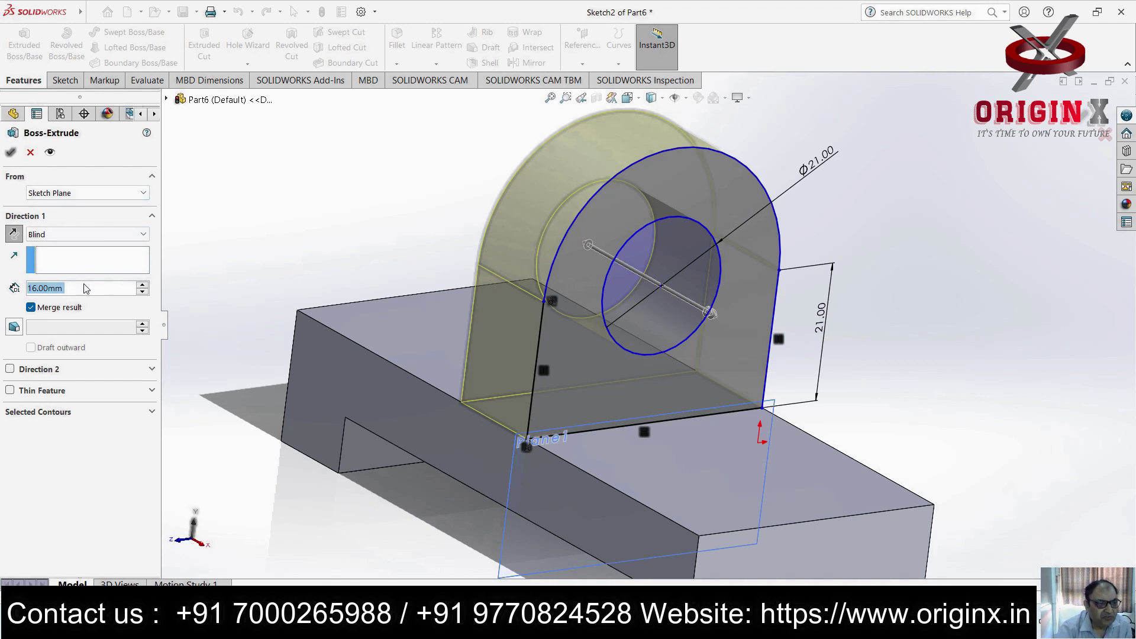
text(14)
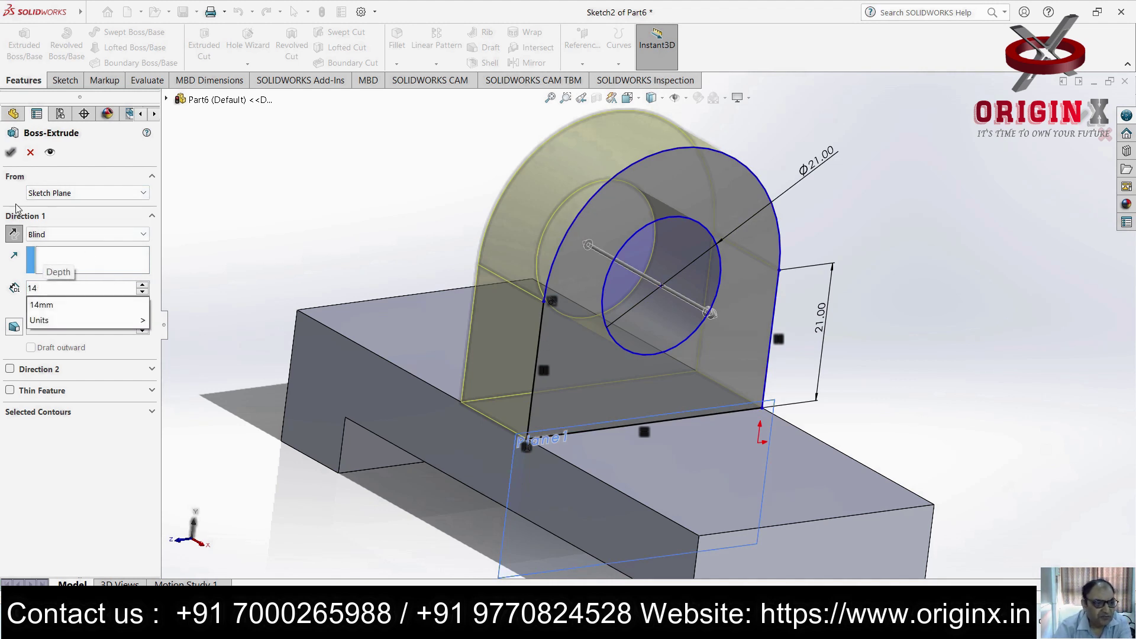
key(Return)
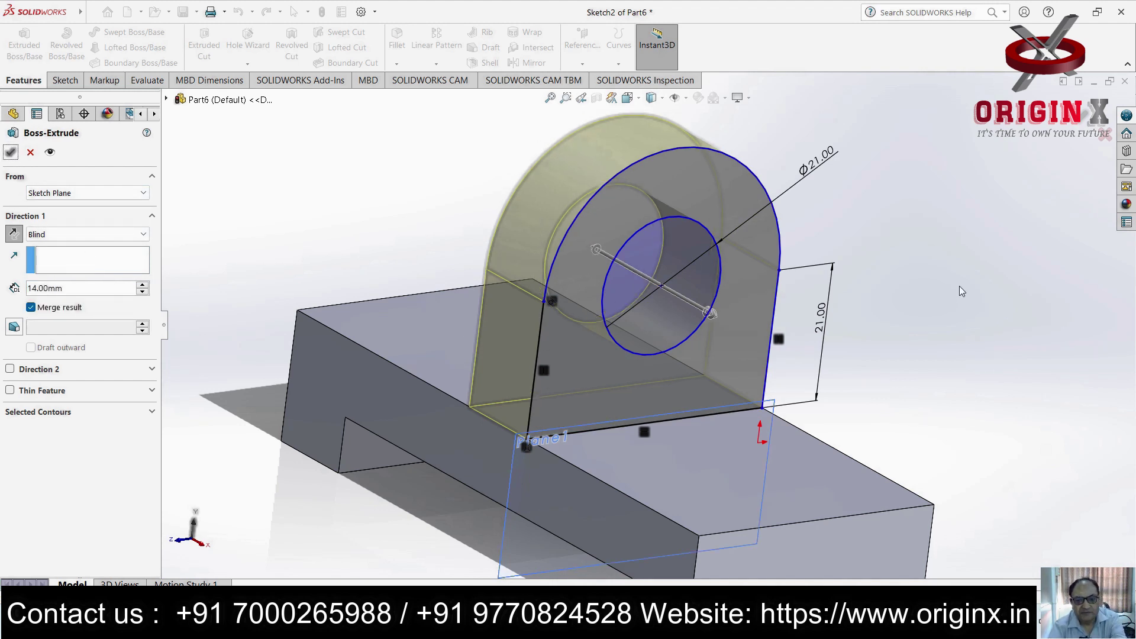
click(11, 153)
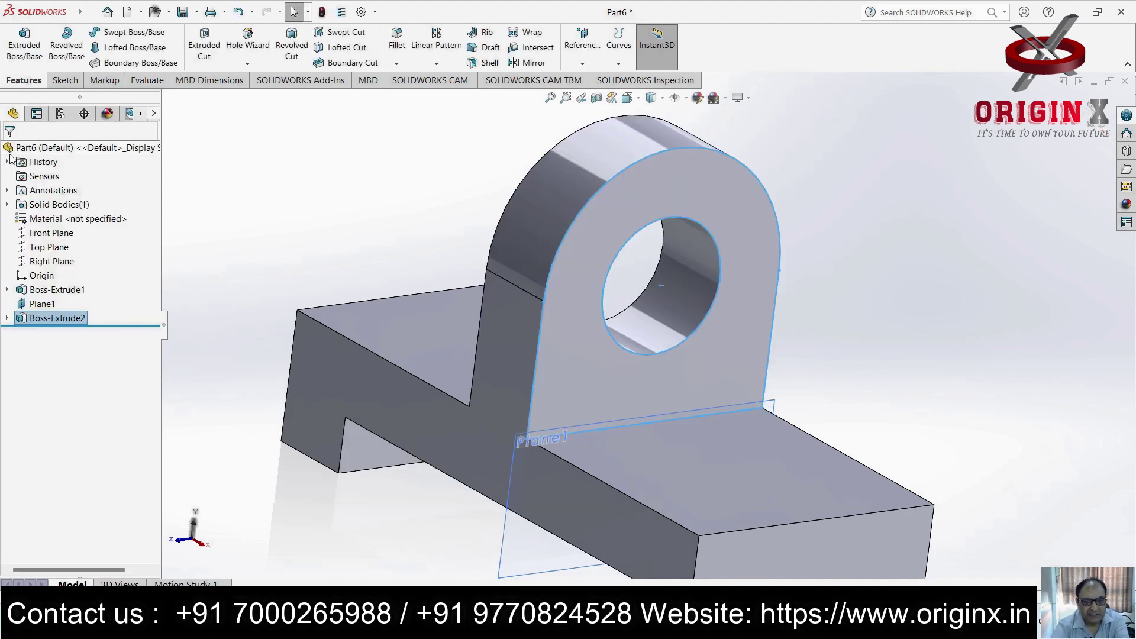
click(901, 318)
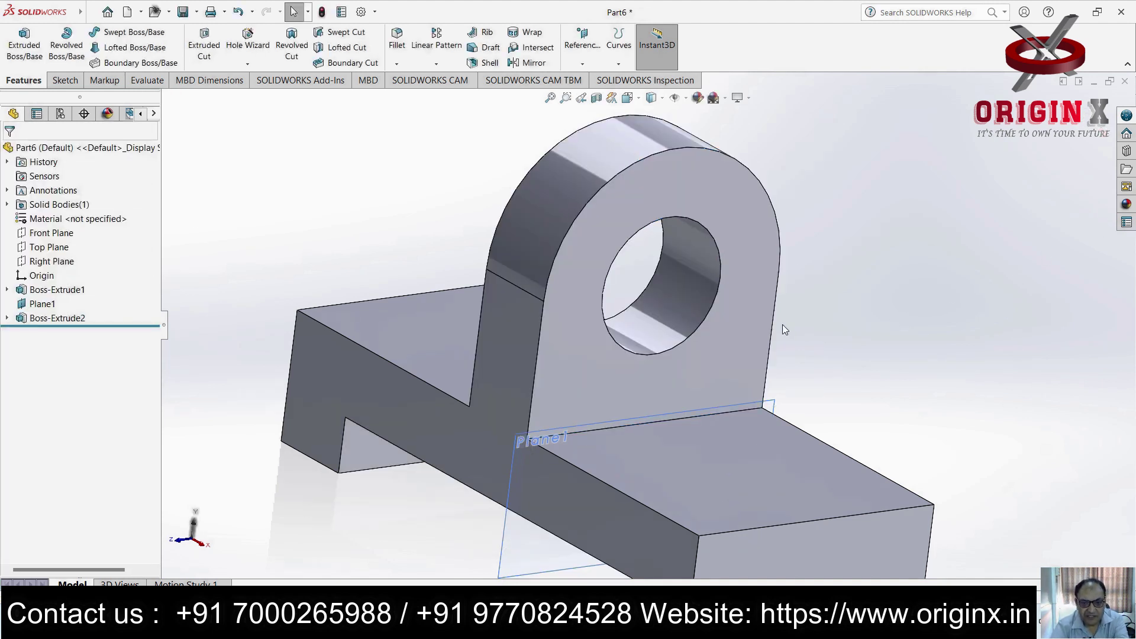
Sketch a circle about 13.3 mm in diameter on the base's top face behind the upright
scroll(779, 325, up, 4)
scroll(735, 383, down, 3)
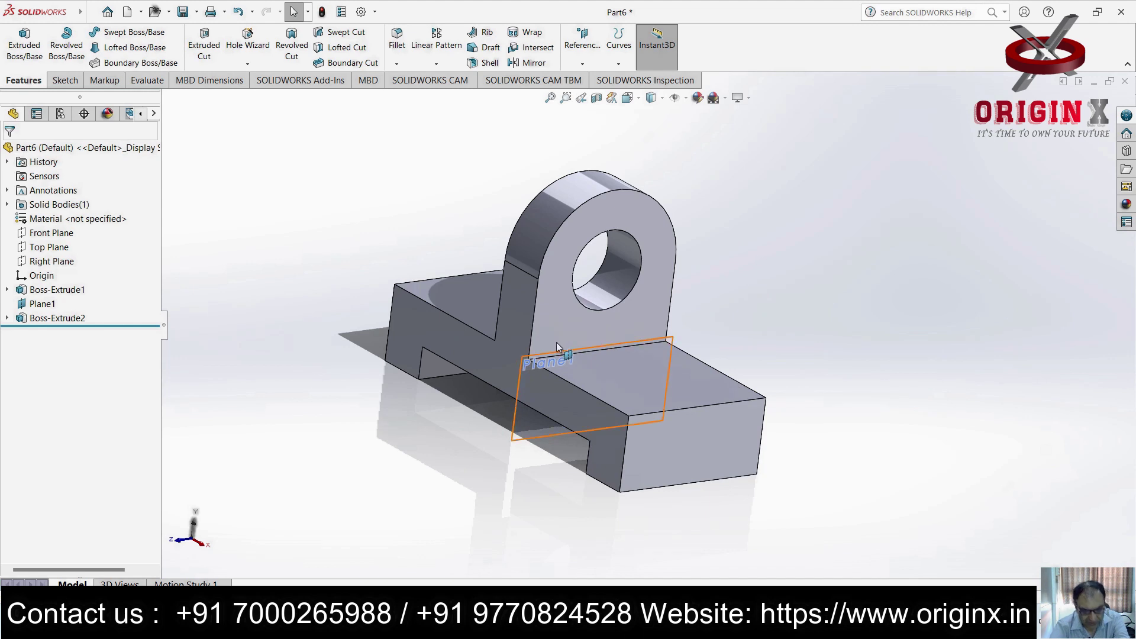
scroll(557, 342, down, 2)
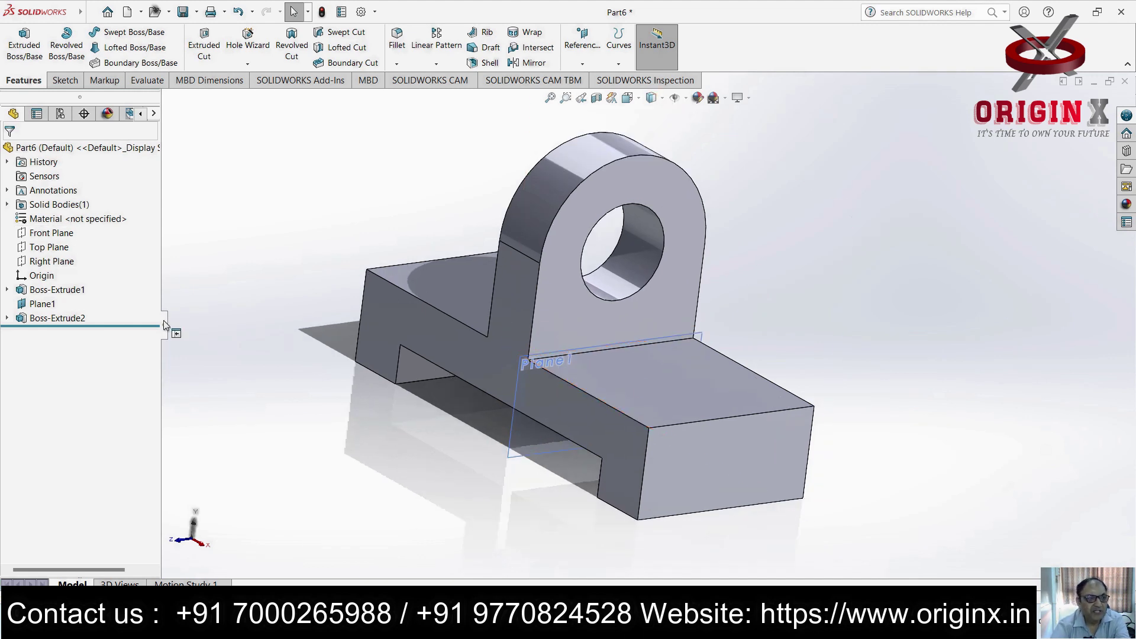
click(468, 280)
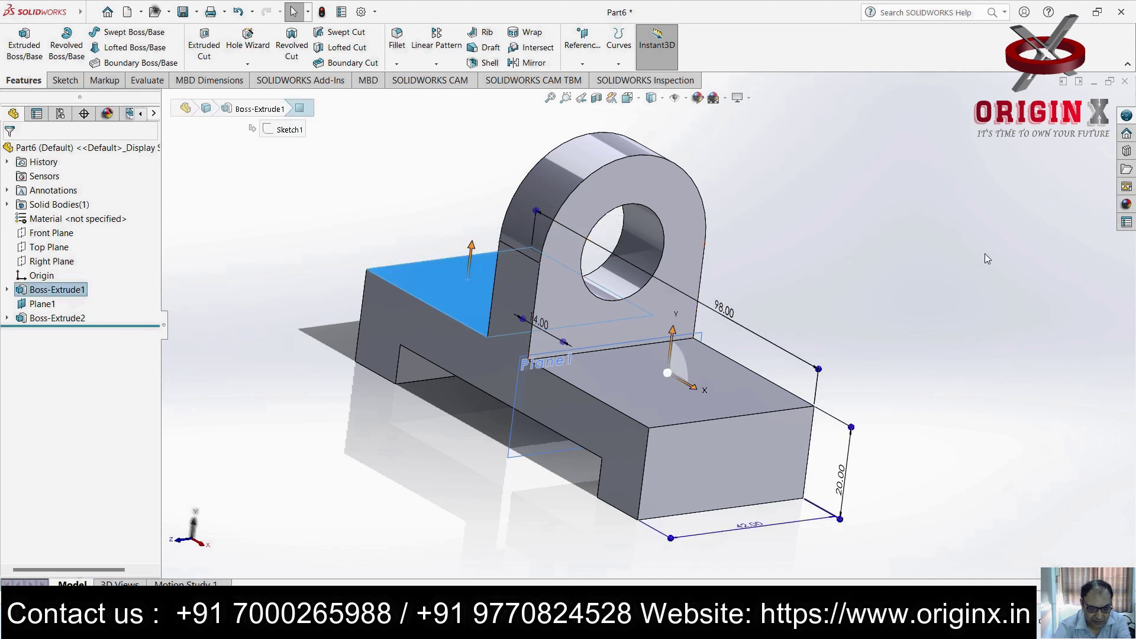
key(ctrl+8)
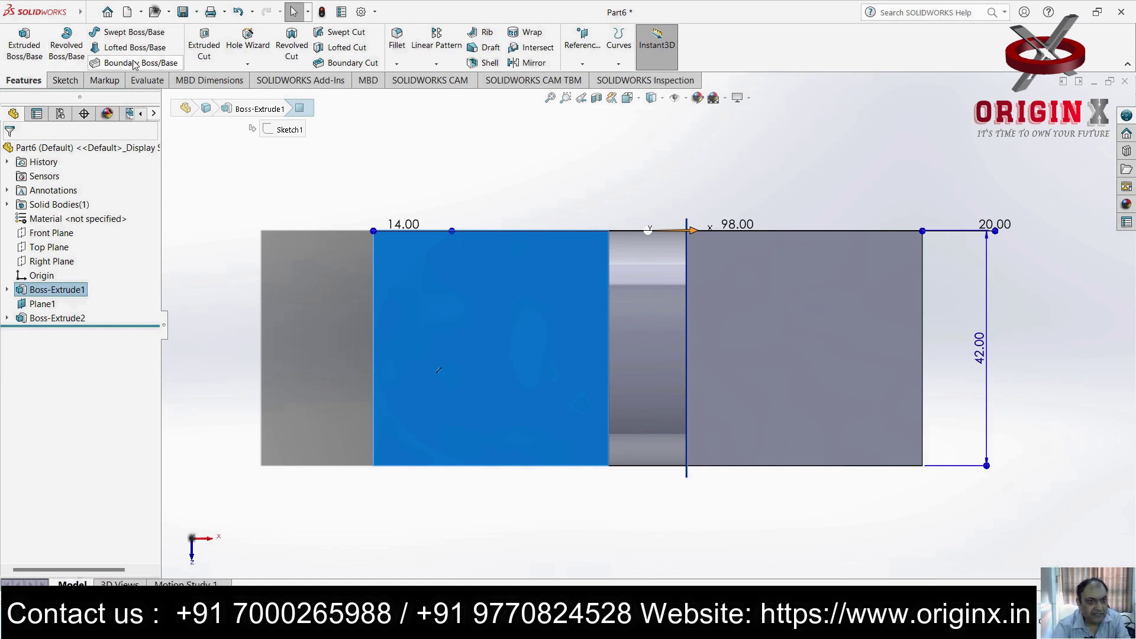
click(65, 80)
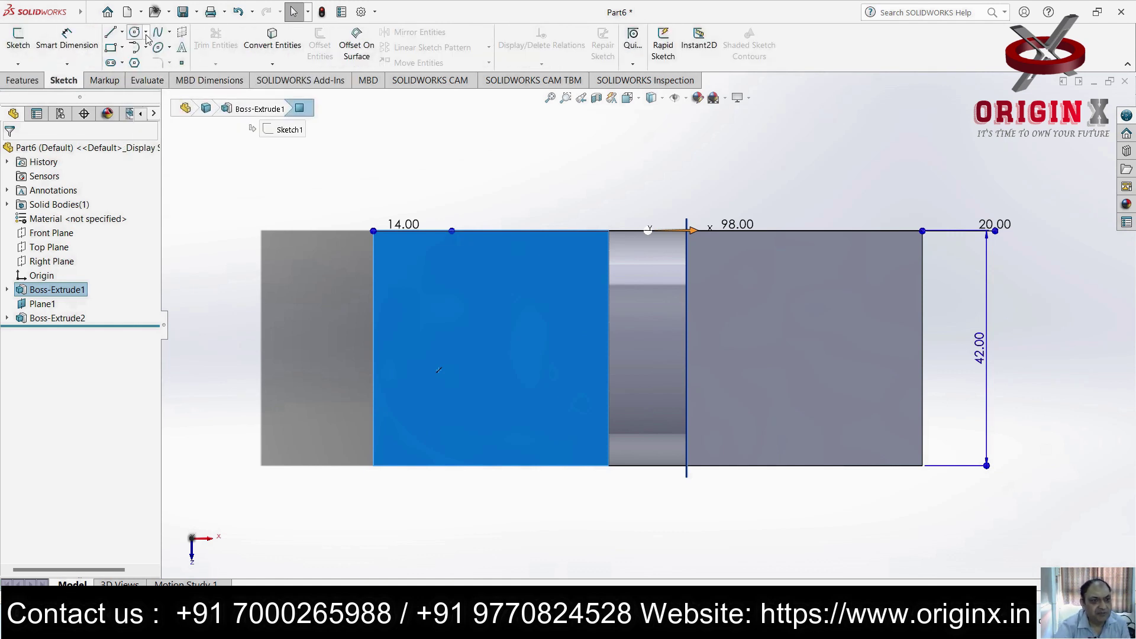
click(135, 32)
click(496, 322)
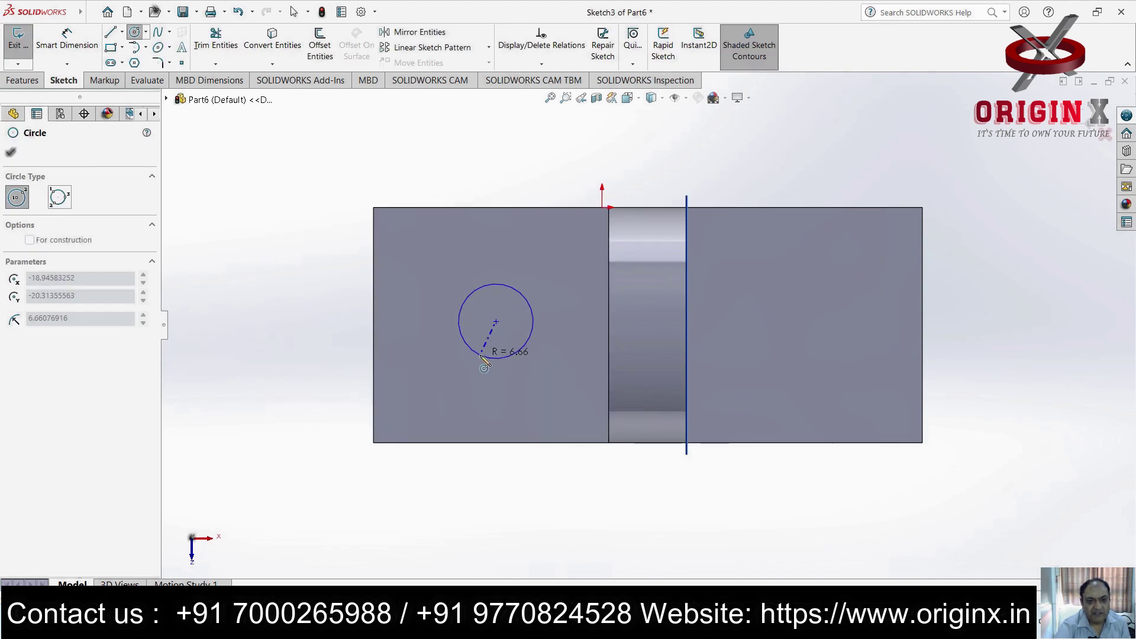
click(482, 358)
key(Escape)
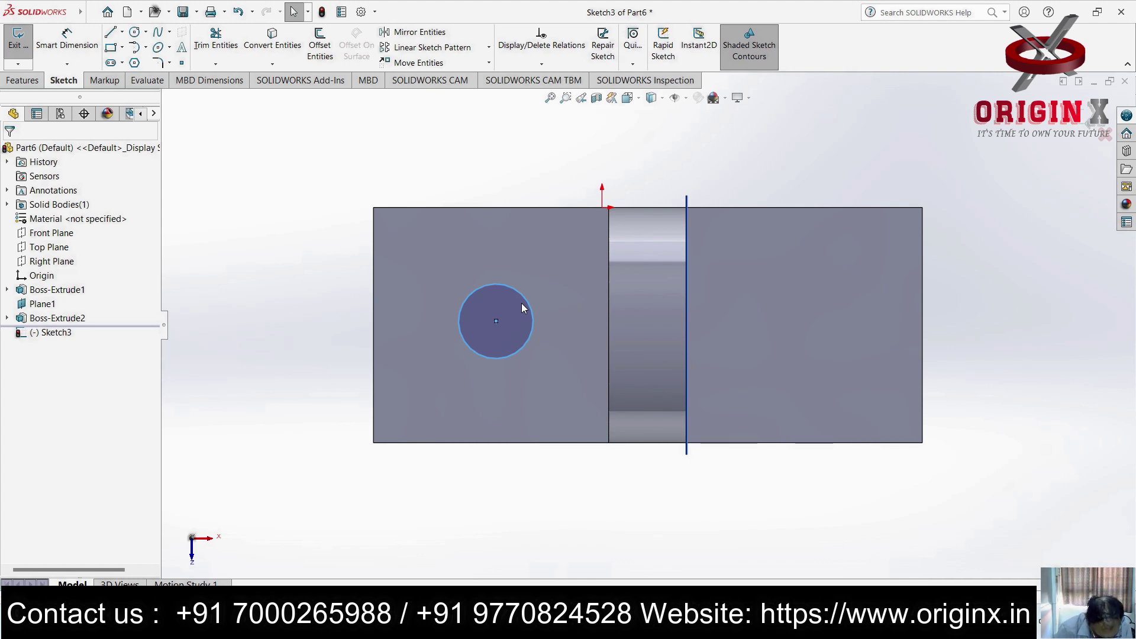
Dimension the circle's centre 21 mm from the base's long edge
click(90, 12)
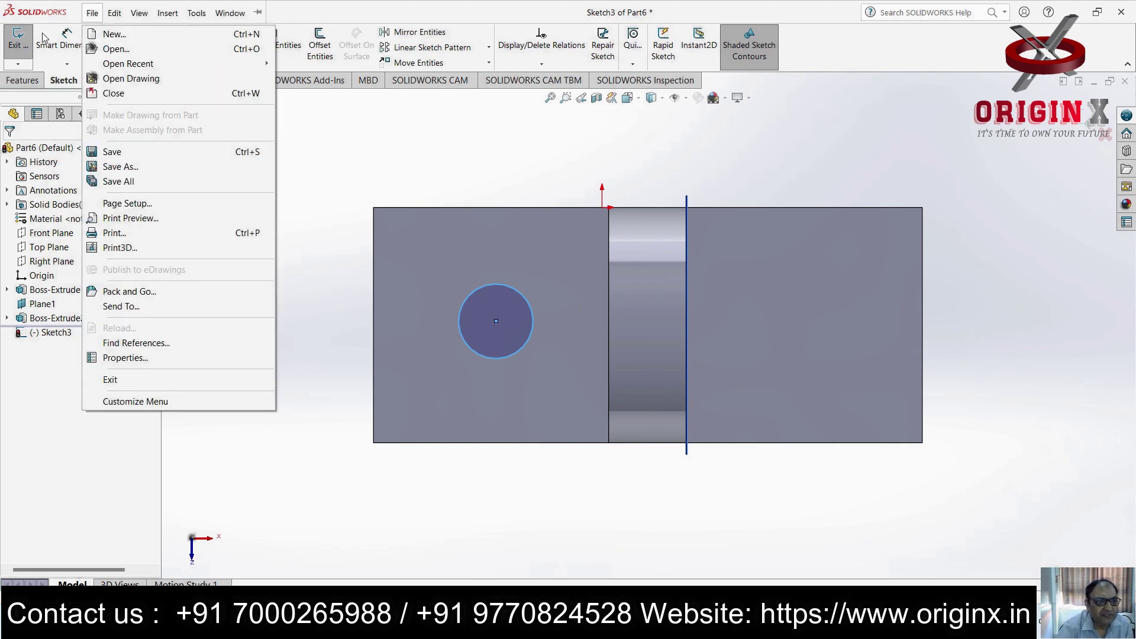
click(48, 41)
click(521, 207)
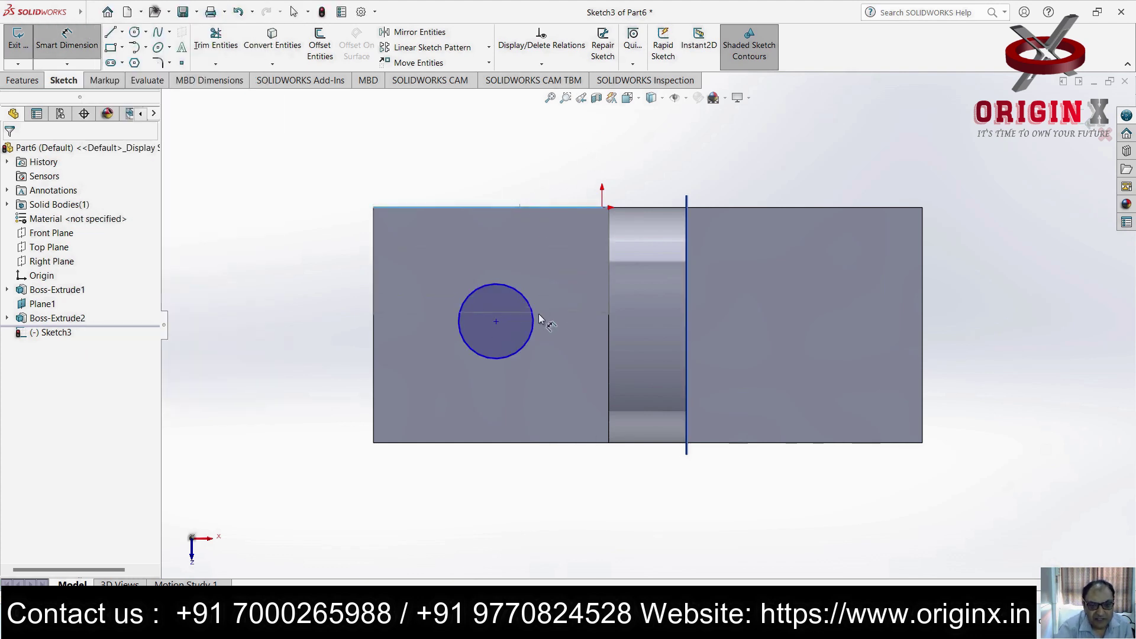
click(496, 322)
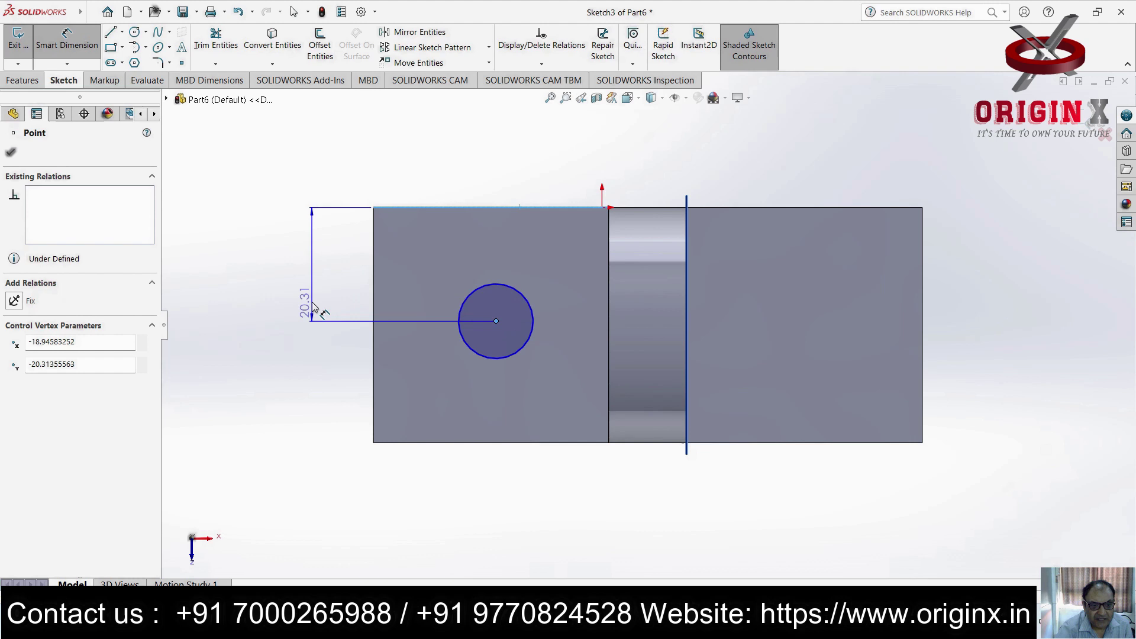
click(310, 266)
text(21)
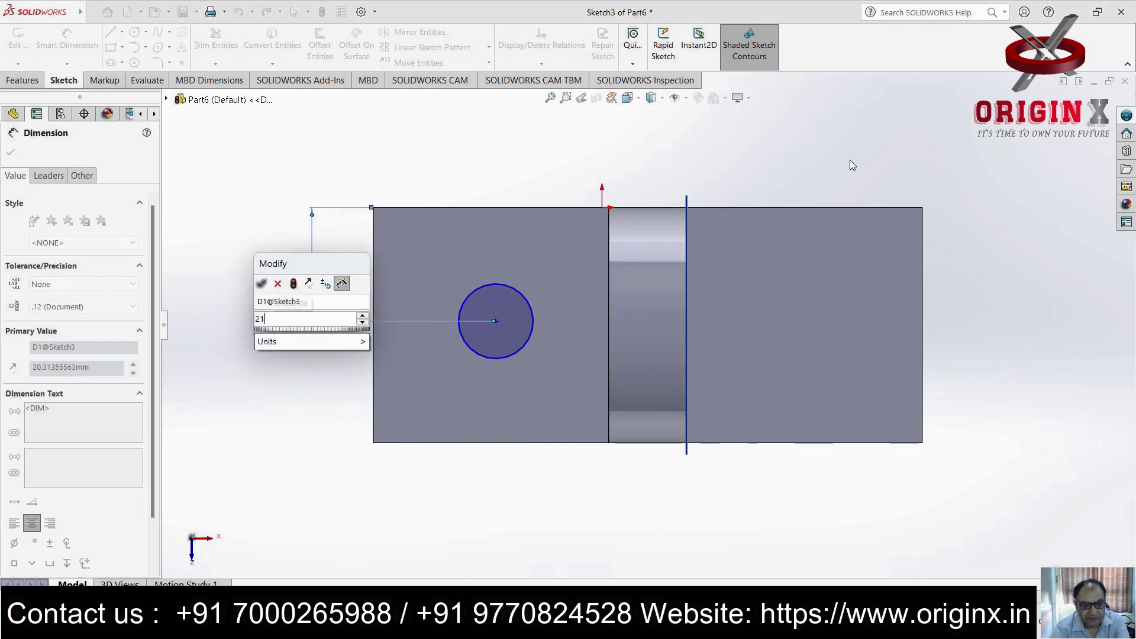
key(Return)
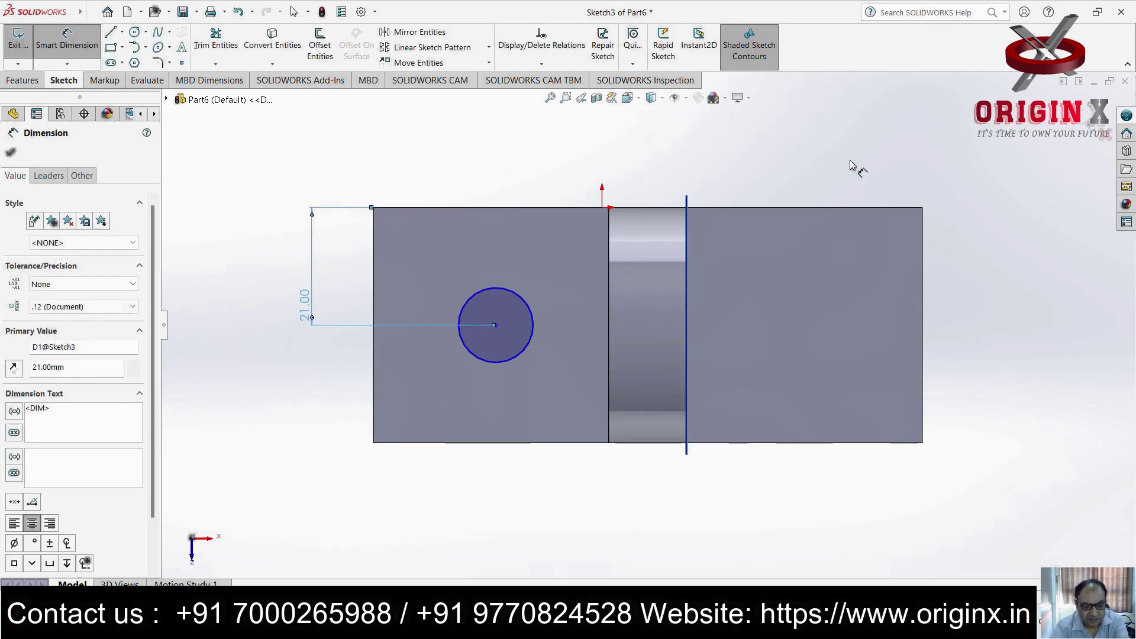
Dimension the circle's centre 24 mm from the base's short end edge
click(60, 48)
click(496, 325)
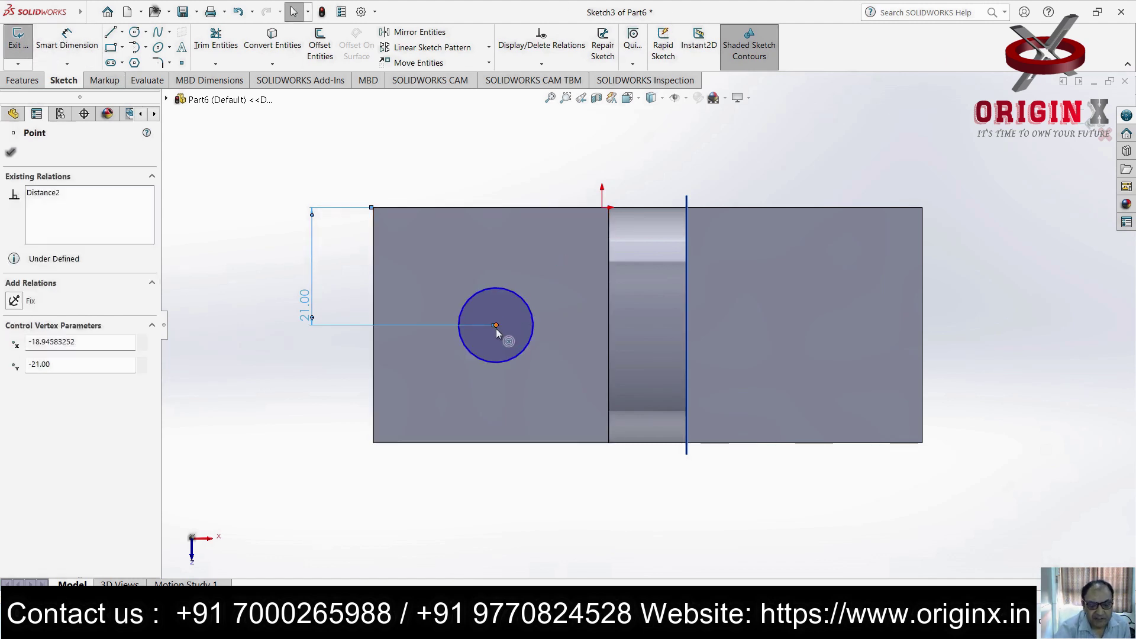
click(374, 300)
click(86, 50)
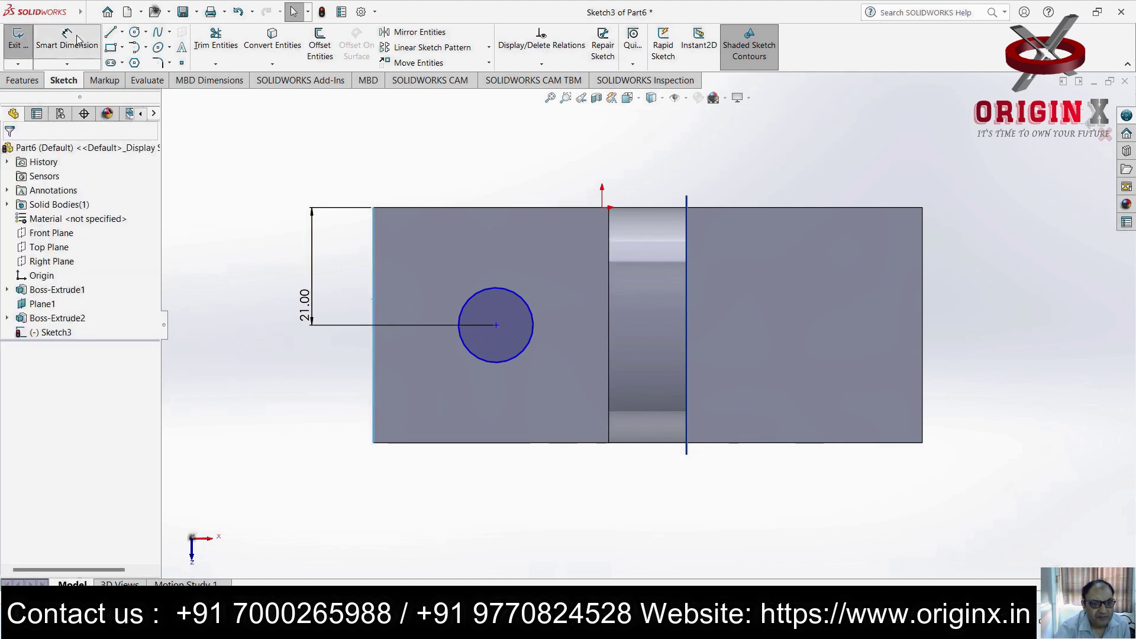
click(496, 325)
click(374, 376)
click(420, 294)
text(24)
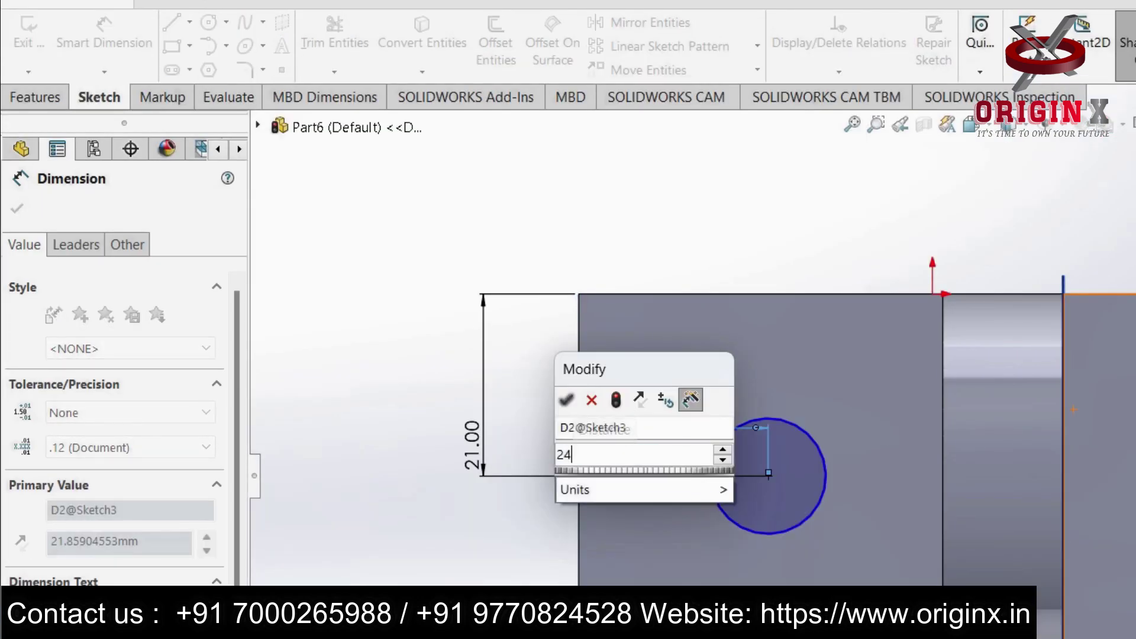
key(Return)
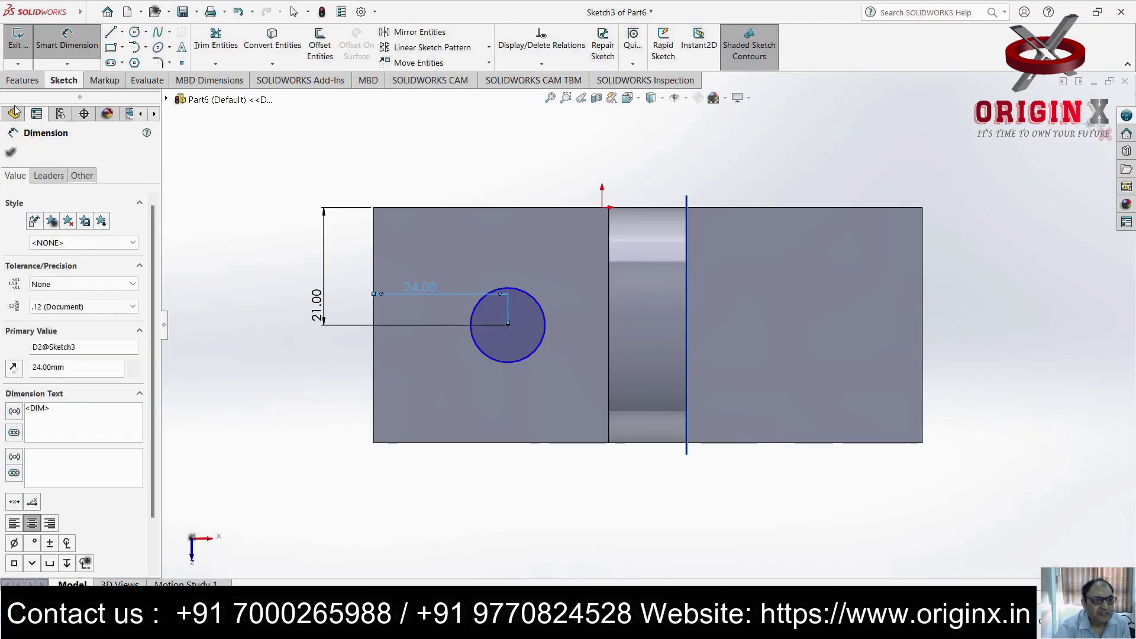
Cut the circle into the base with a blind Extruded Cut 14 mm deep
click(22, 80)
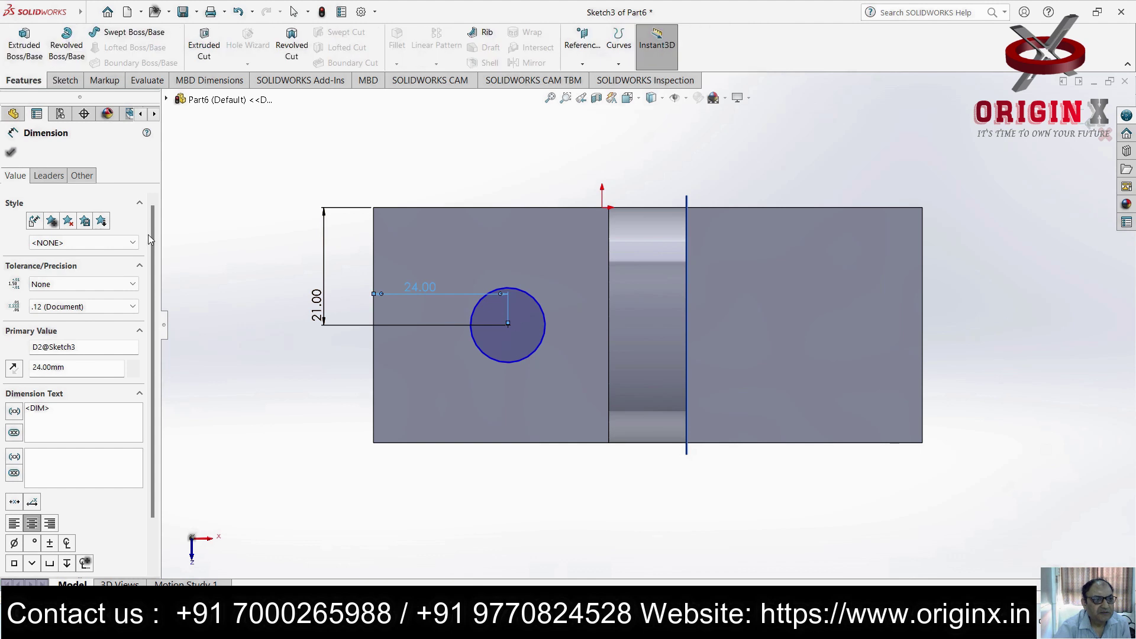
click(203, 47)
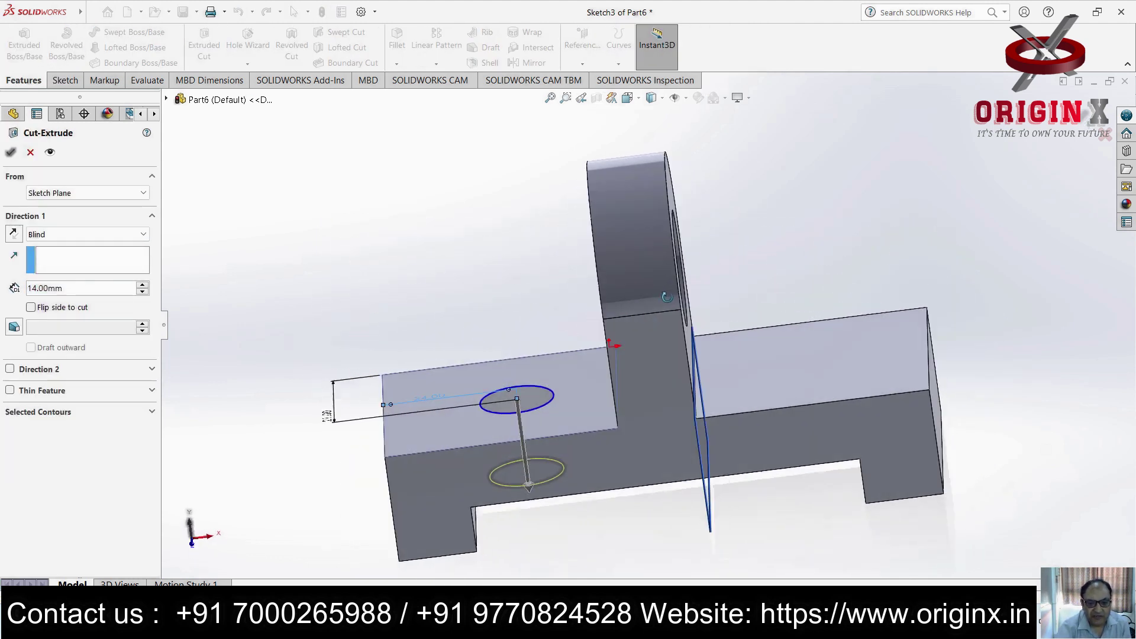
middle_drag(668, 297, 648, 312)
click(10, 153)
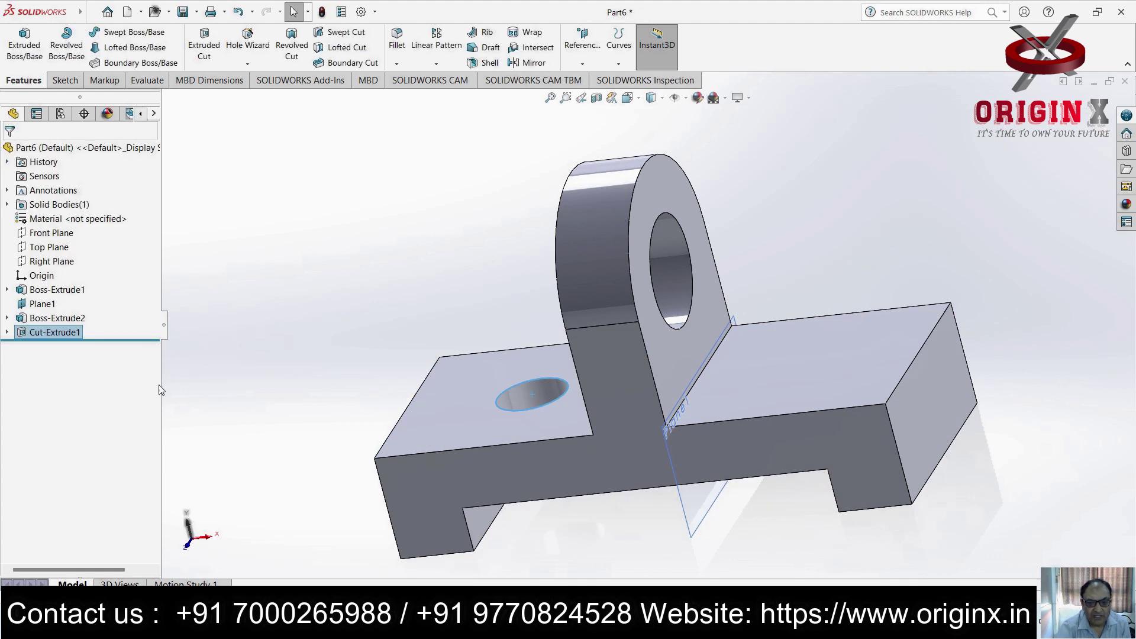
scroll(709, 460, up, 4)
click(886, 303)
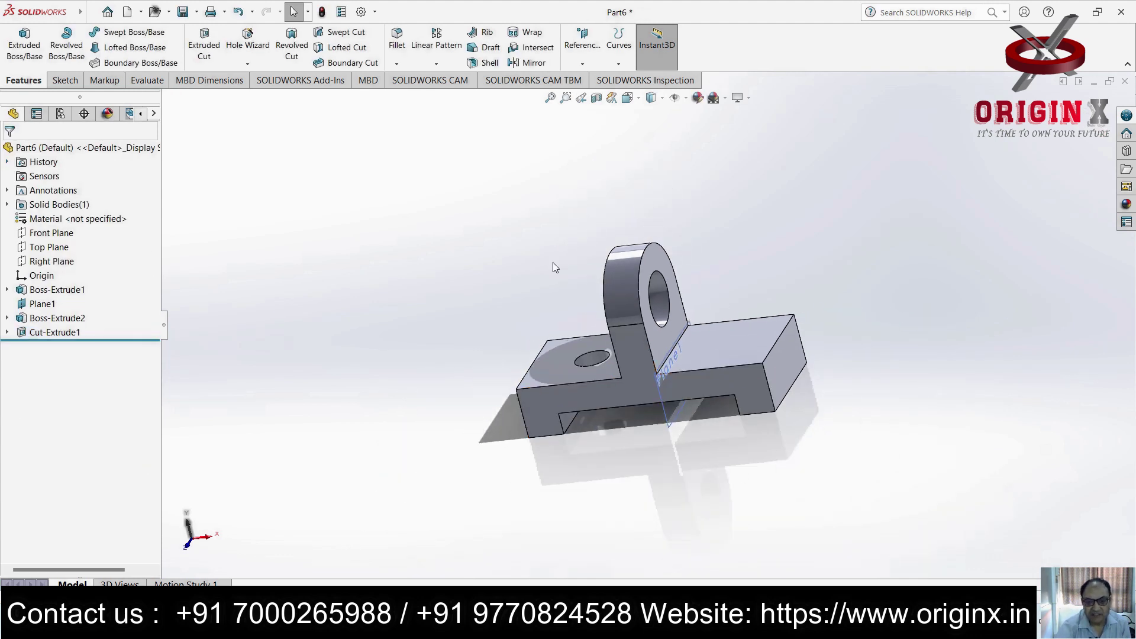
Set up a Linear Pattern along the base's long top edge, with the direction reversed, 50 mm spacing and 2 instances
scroll(590, 302, down, 2)
middle_drag(751, 471, 699, 459)
scroll(694, 460, up, 5)
scroll(633, 436, down, 3)
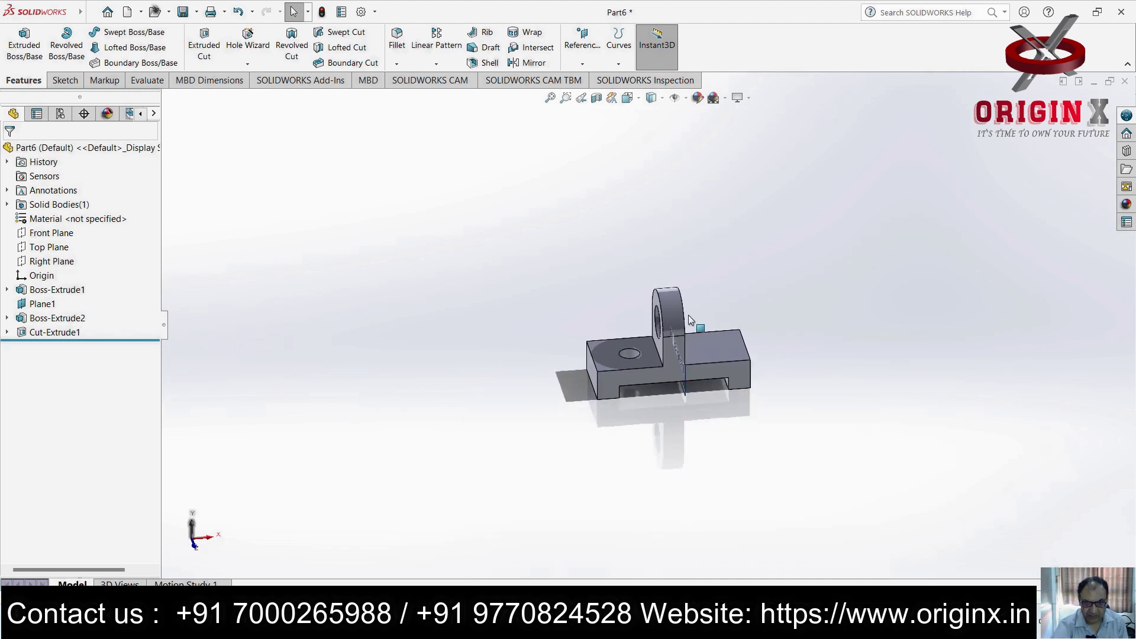
scroll(698, 388, down, 2)
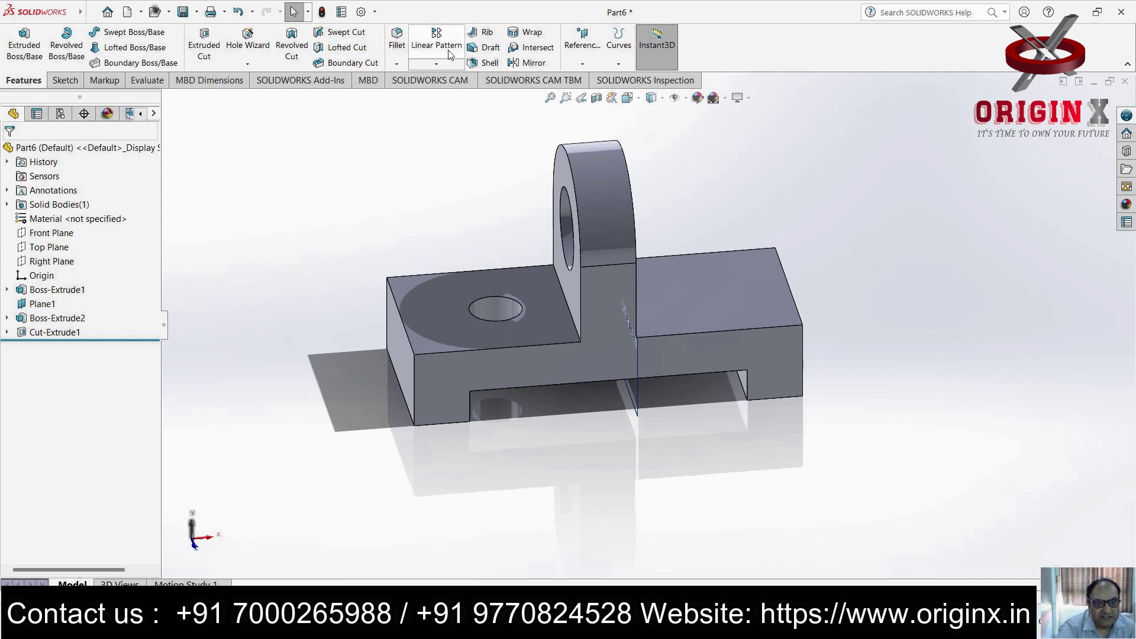
click(436, 65)
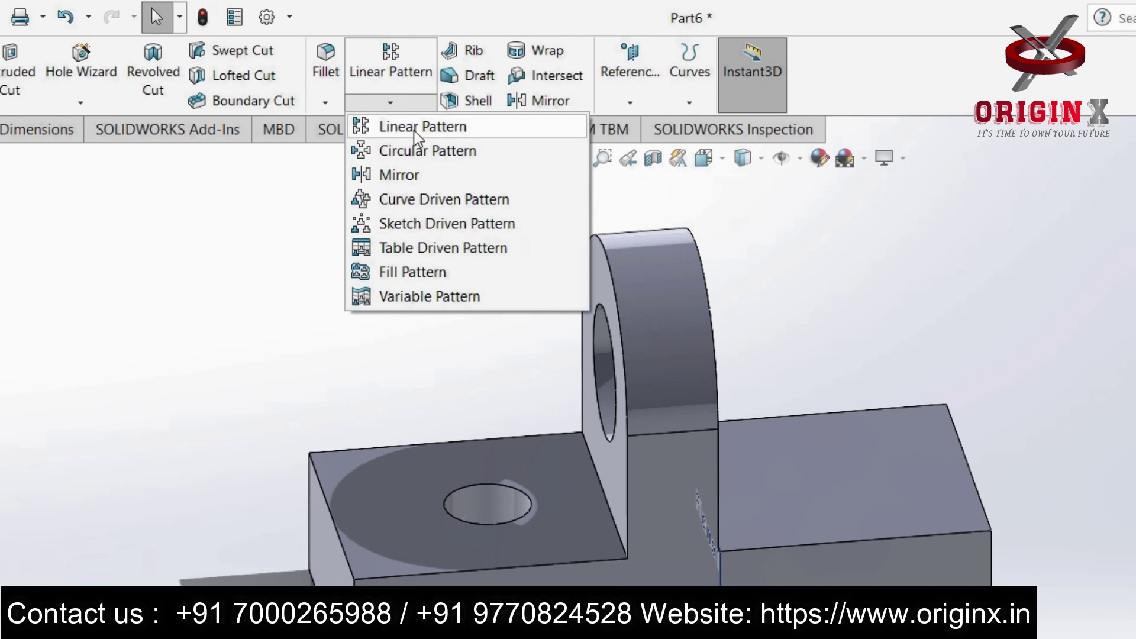
click(405, 84)
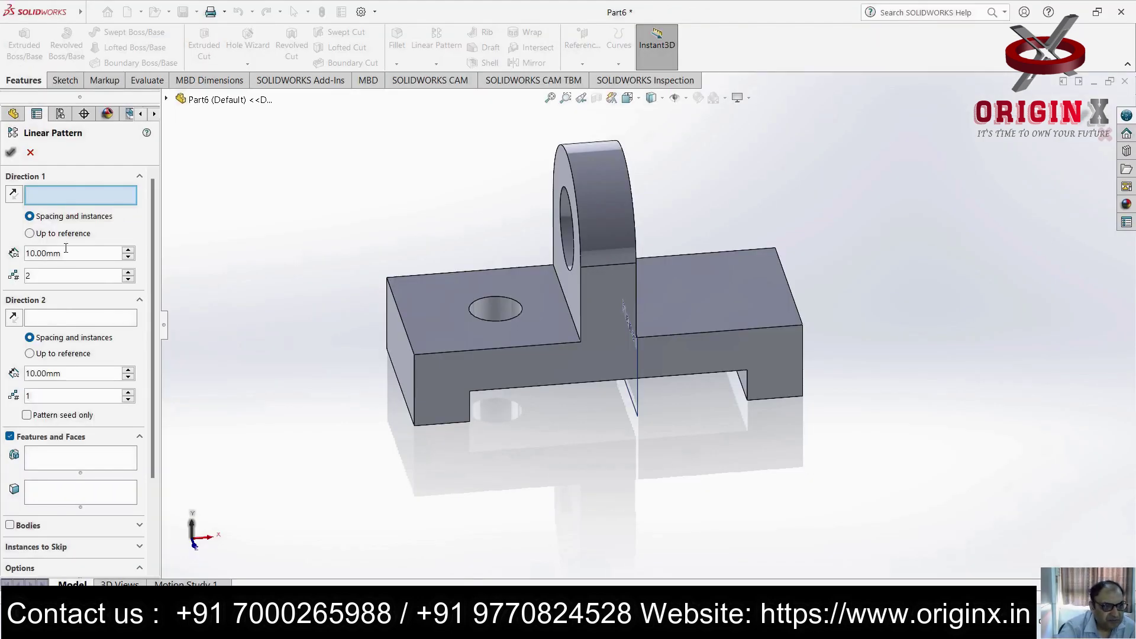
click(541, 347)
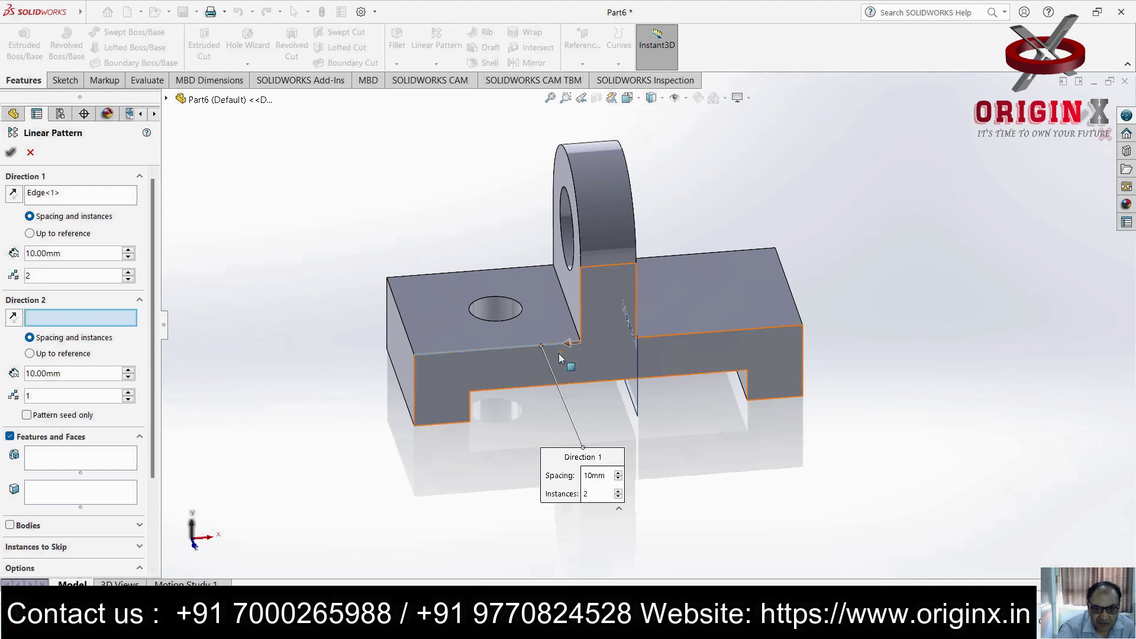
click(14, 195)
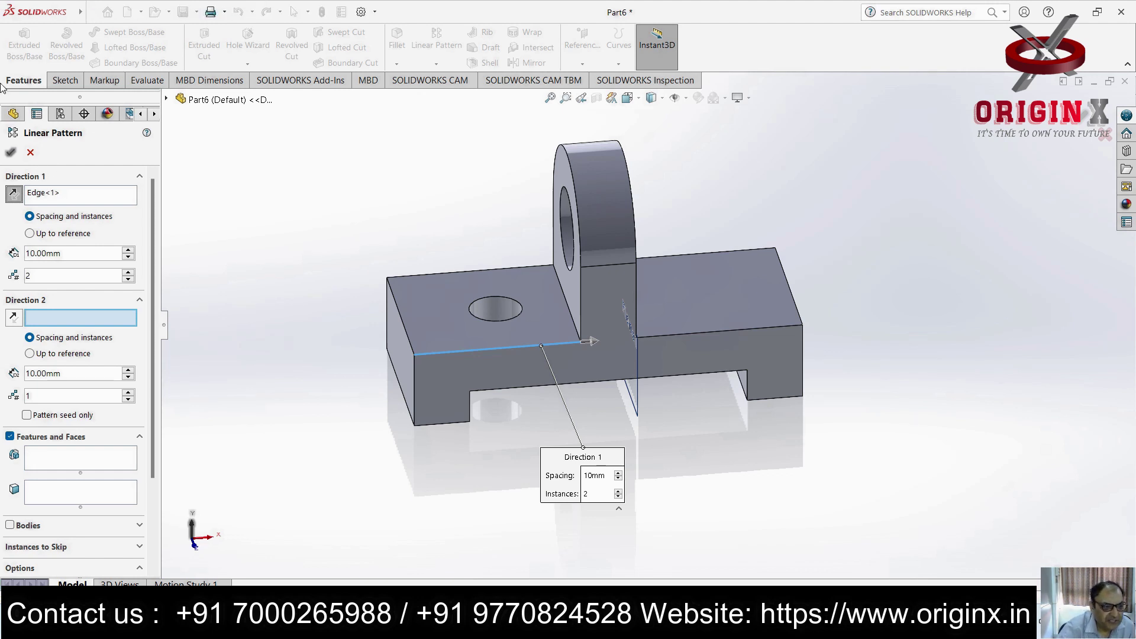
double_click(42, 254)
text(50)
key(Return)
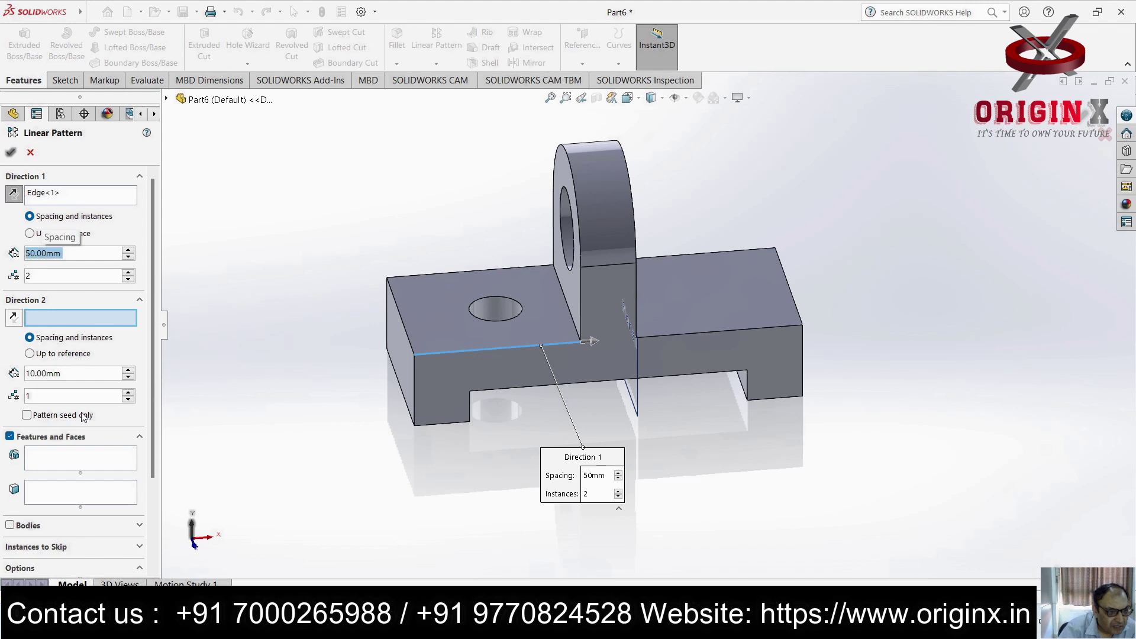
Choose the base hole as the feature to pattern and create the linear pattern
click(74, 465)
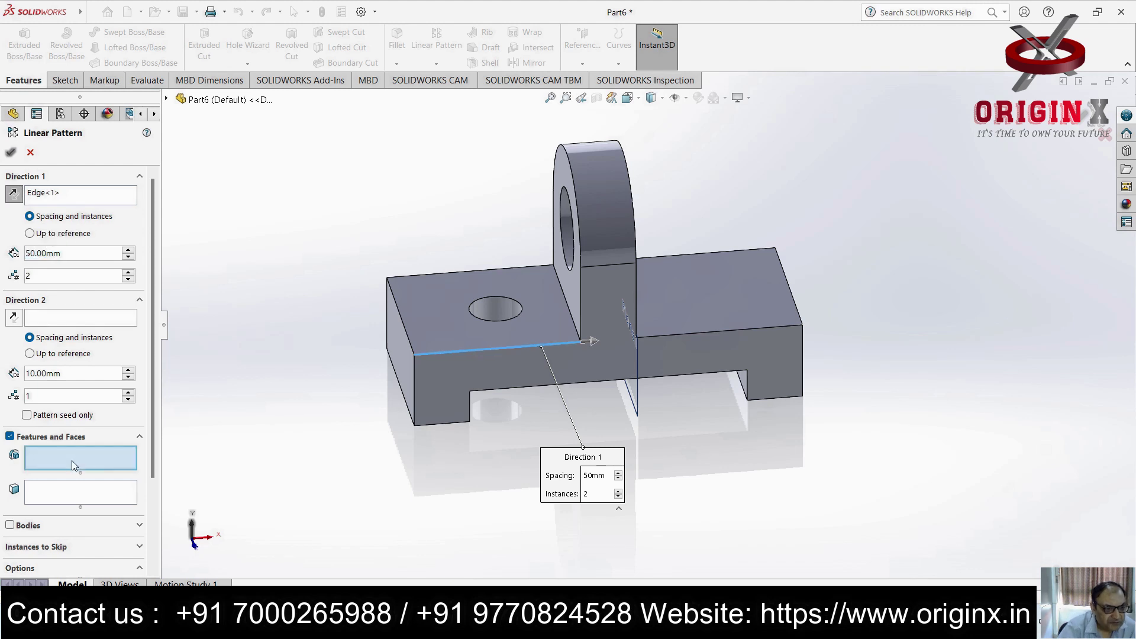
click(513, 308)
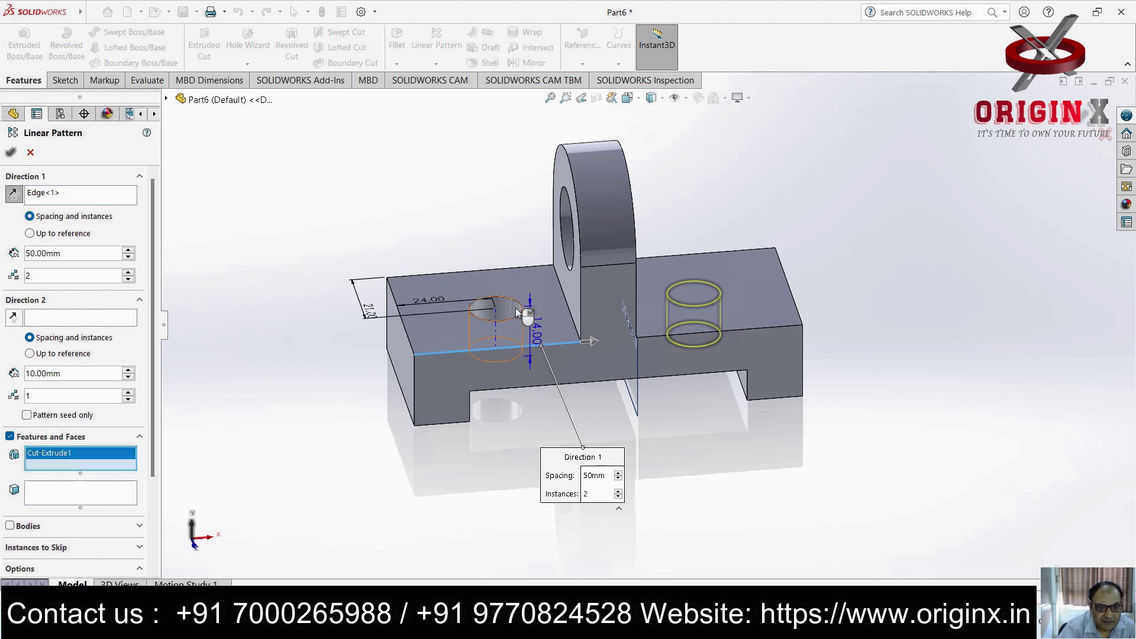
click(11, 152)
mouse_move(897, 408)
middle_down()
mouse_move(870, 465)
mouse_move(905, 391)
mouse_move(891, 404)
middle_up()
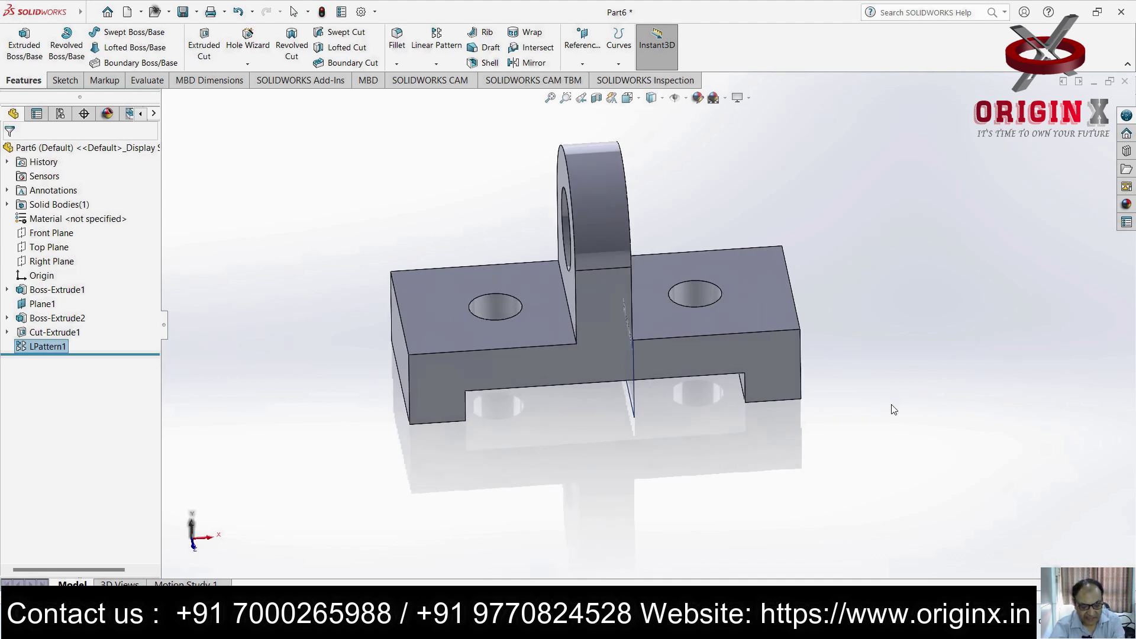
Undo the linear pattern of the base hole
key(ctrl+z)
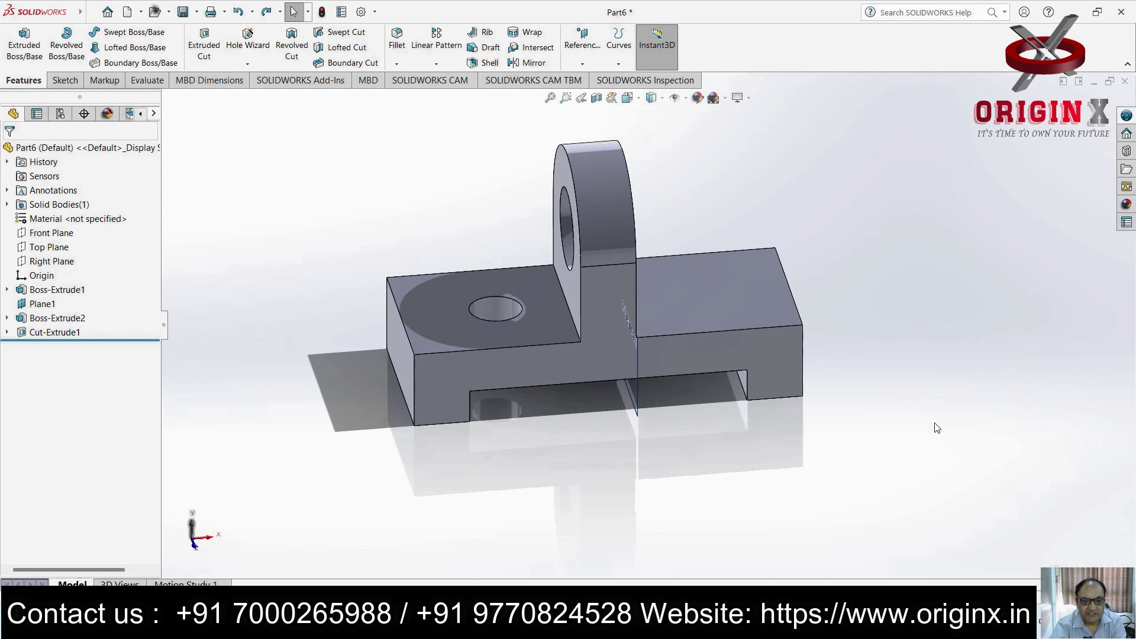
Create a reference mid plane between the two short end faces of the base
middle_drag(871, 315, 905, 347)
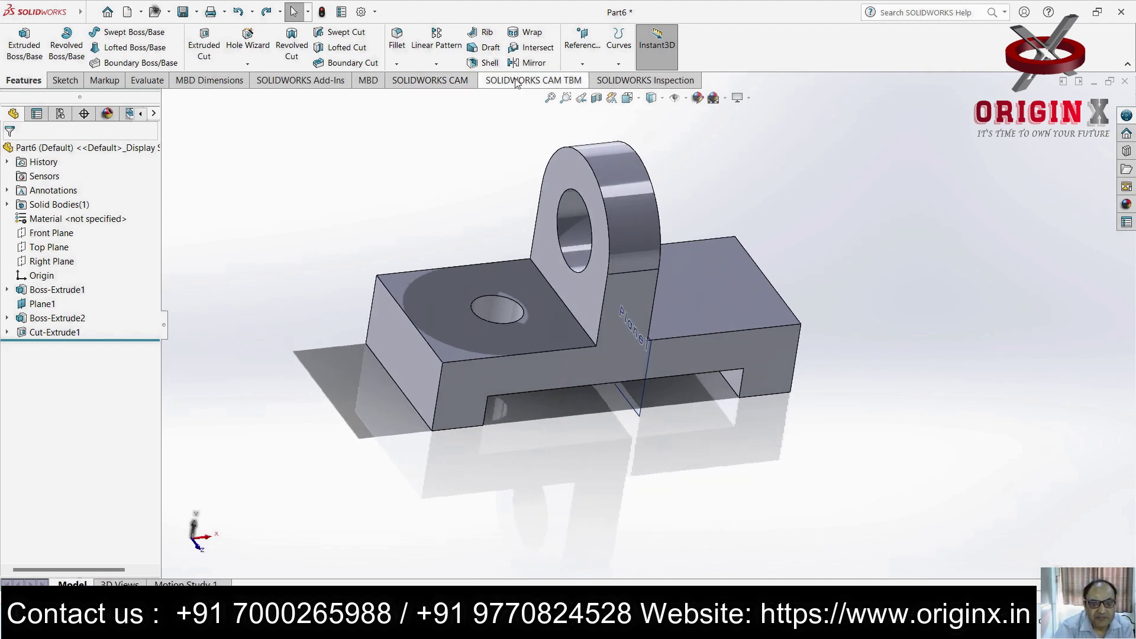
click(581, 63)
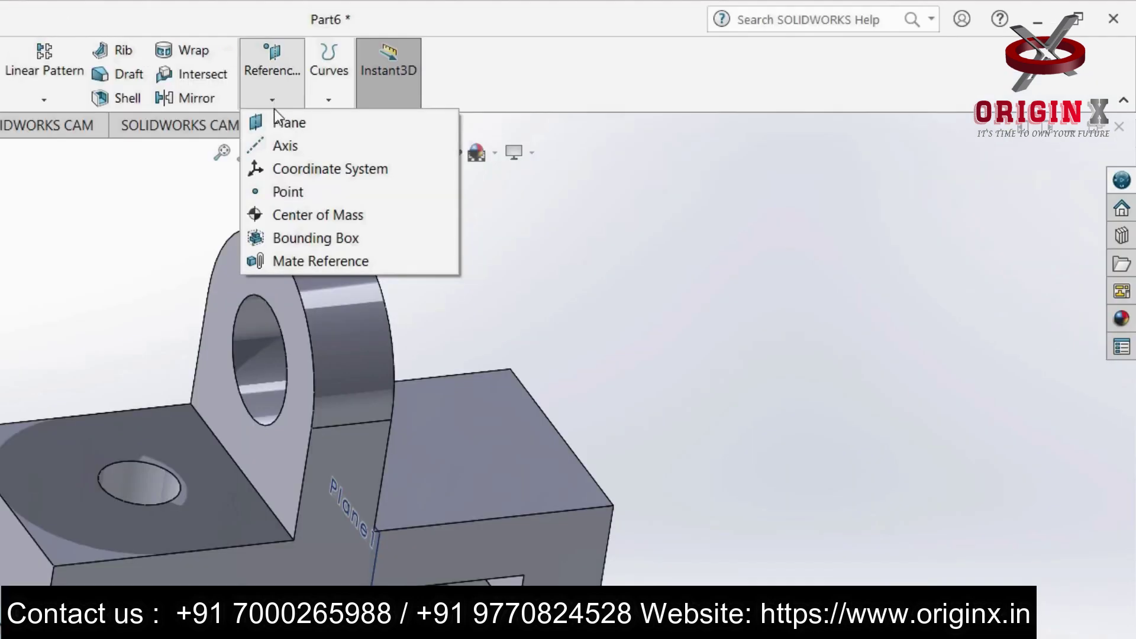
click(278, 121)
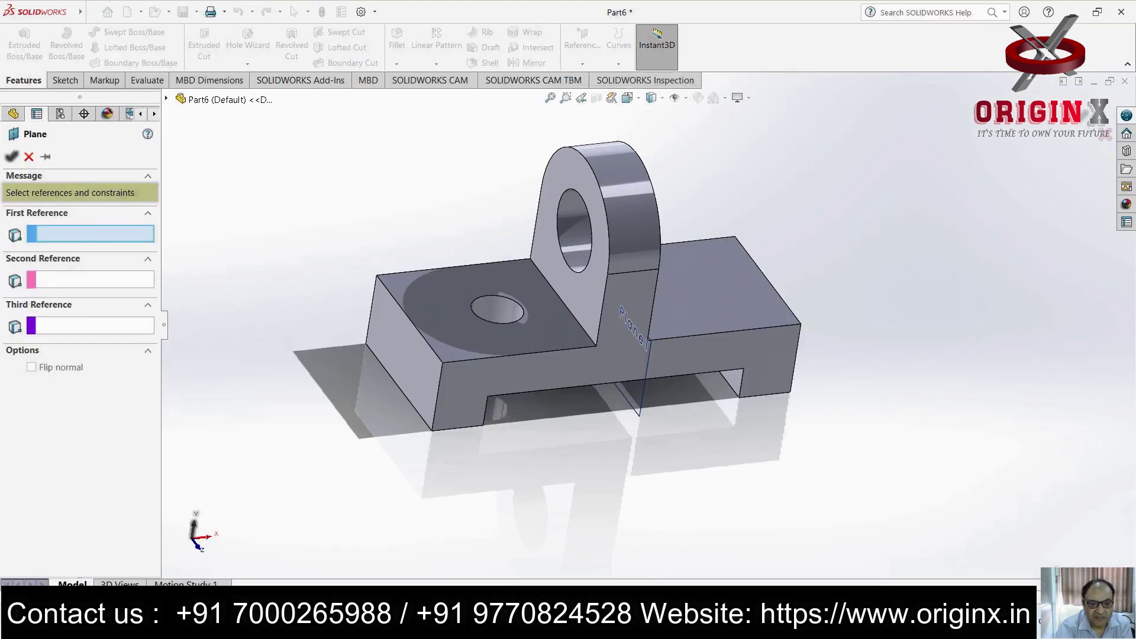
click(408, 356)
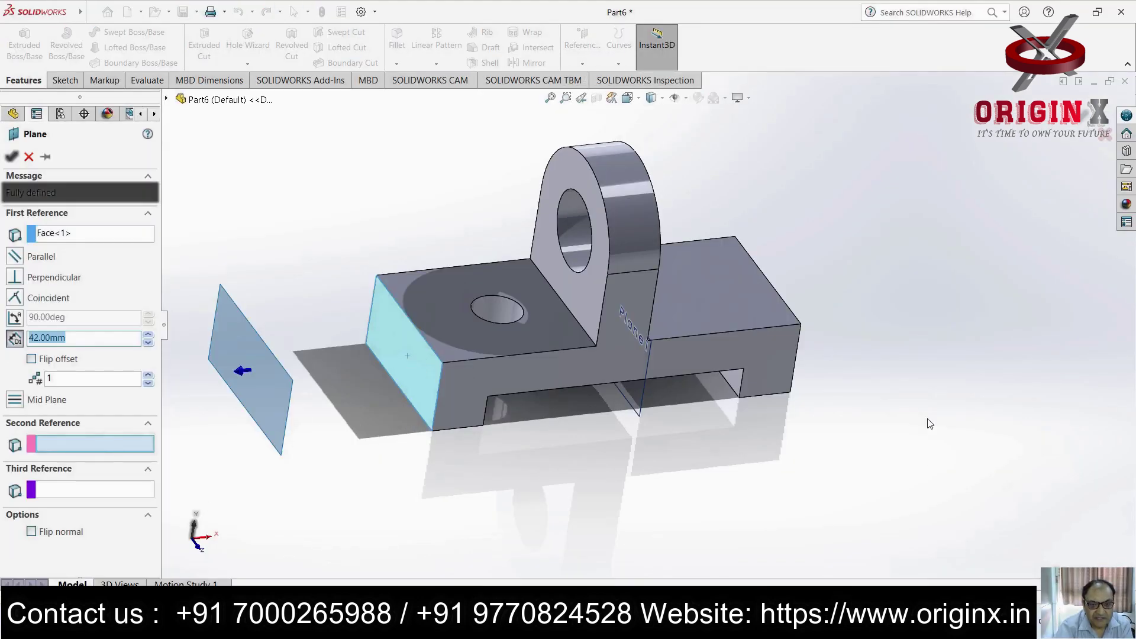
middle_drag(931, 423, 818, 436)
click(747, 310)
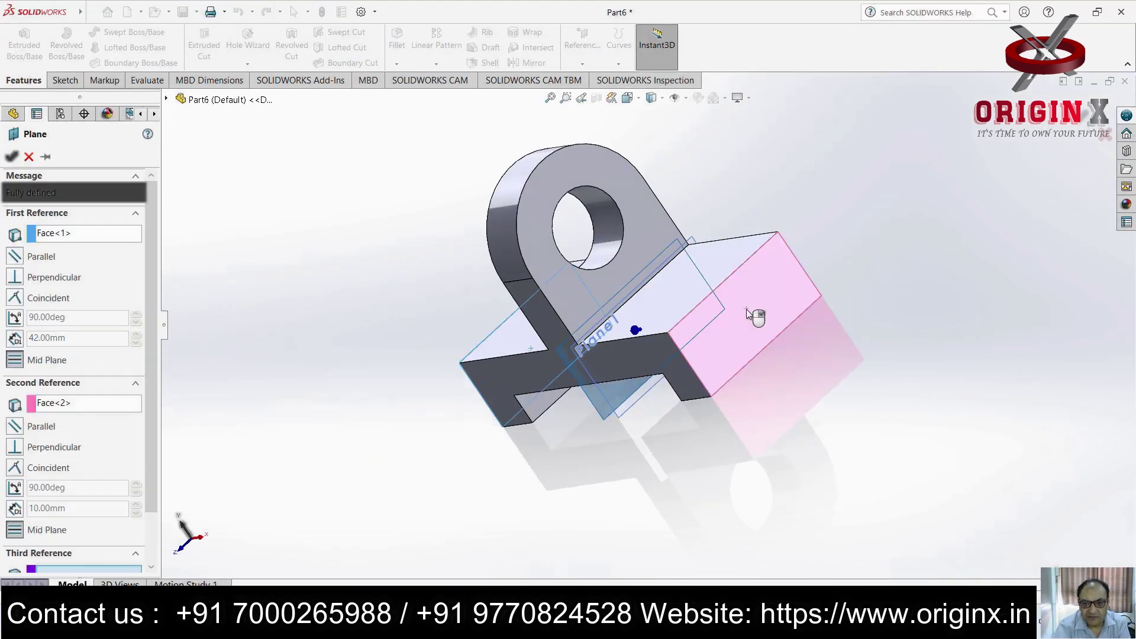
middle_drag(783, 376, 870, 314)
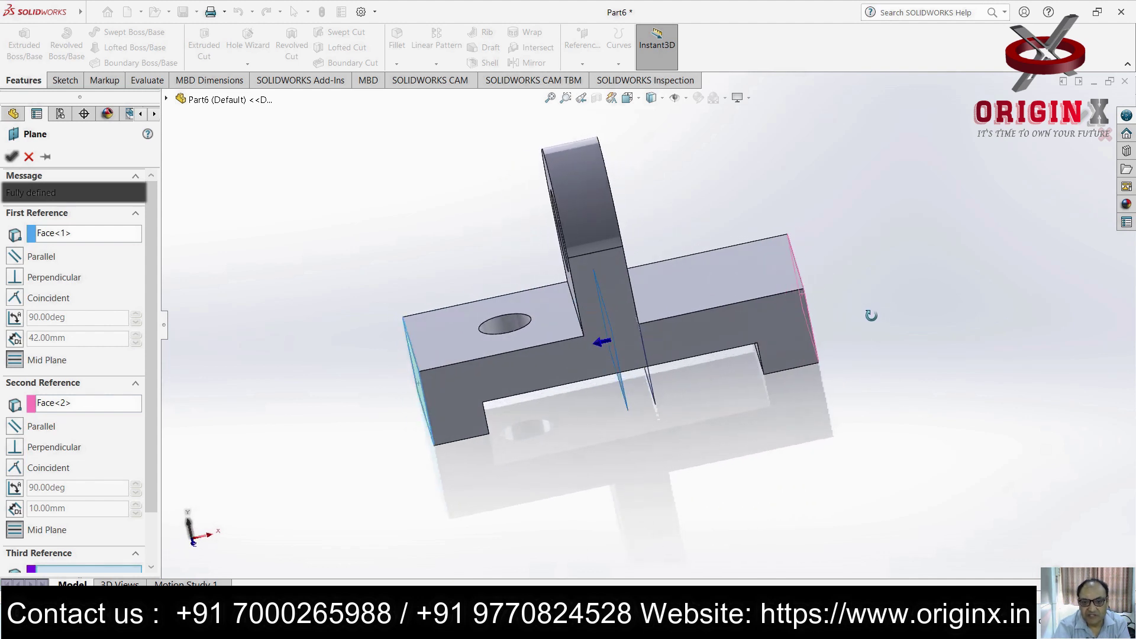
click(11, 156)
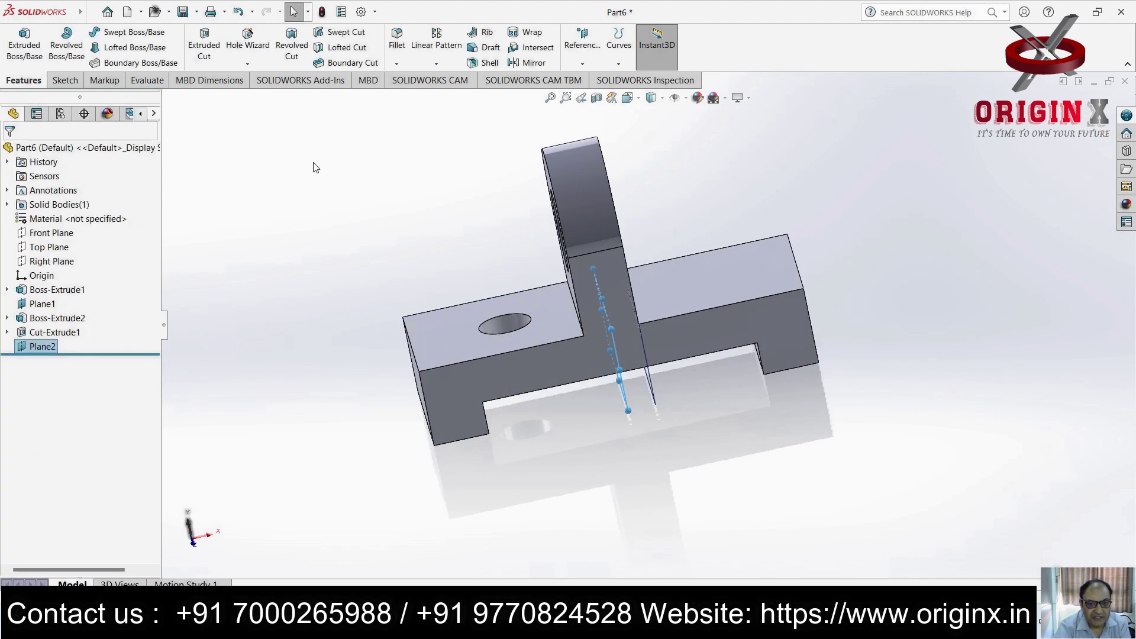
Mirror the base hole cut about the new mid plane to the other side of the upright
key(ctrl+8)
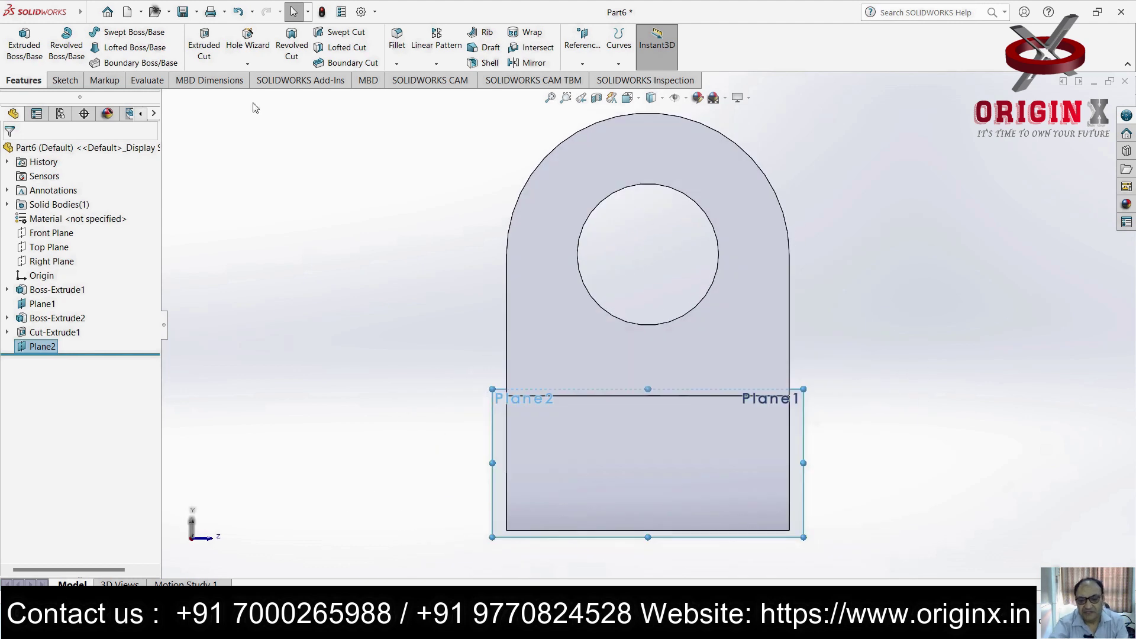
middle_drag(976, 399, 840, 442)
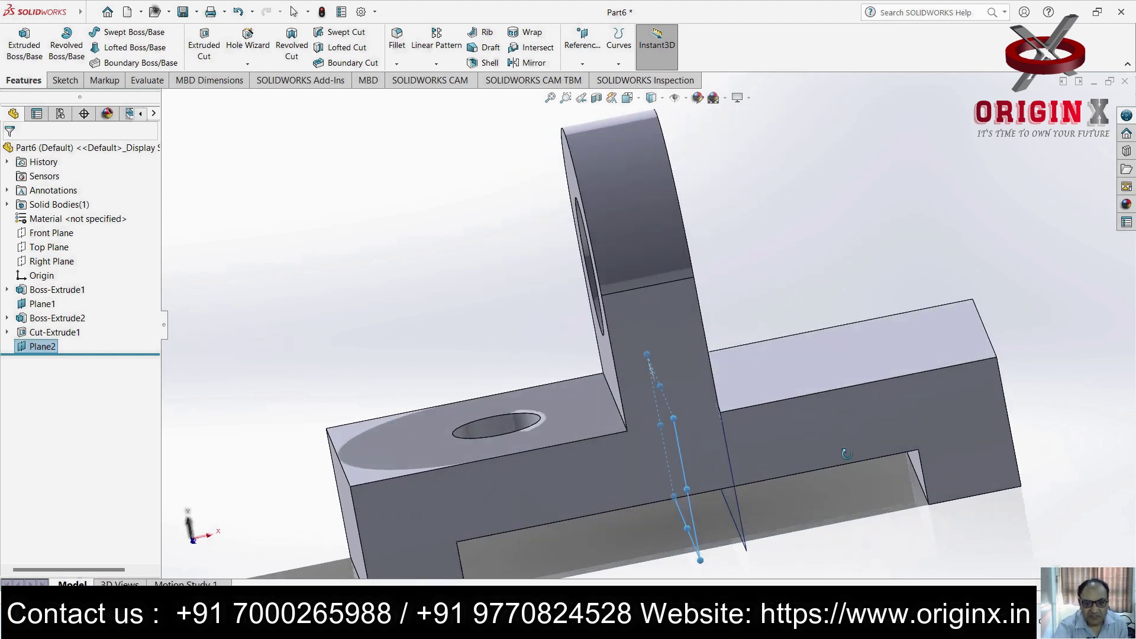
scroll(840, 443, up, 3)
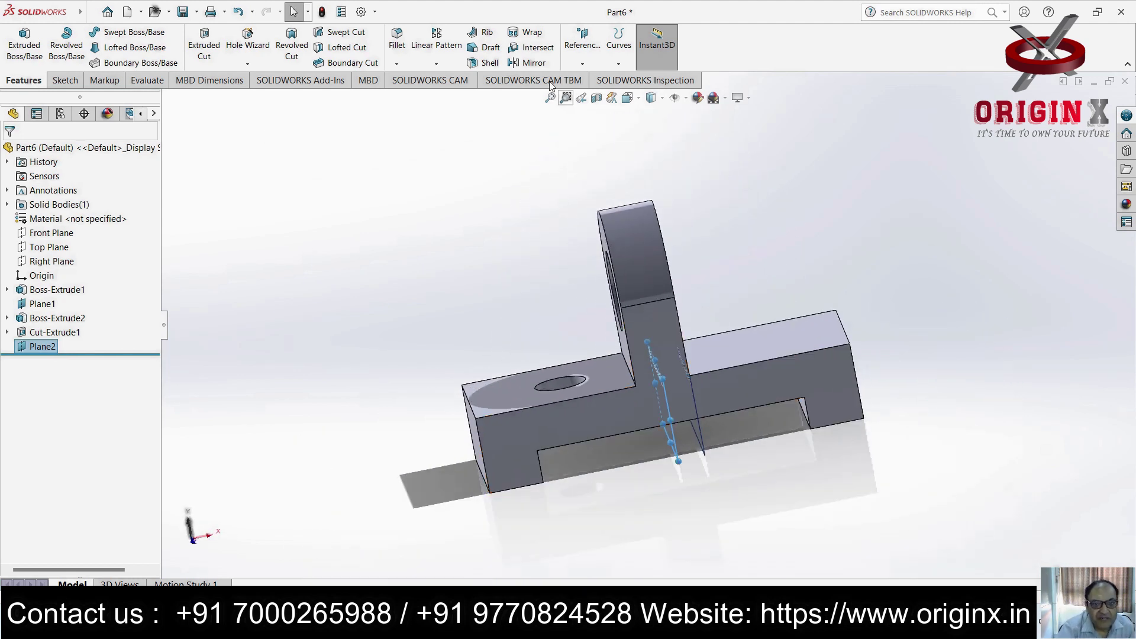
click(533, 63)
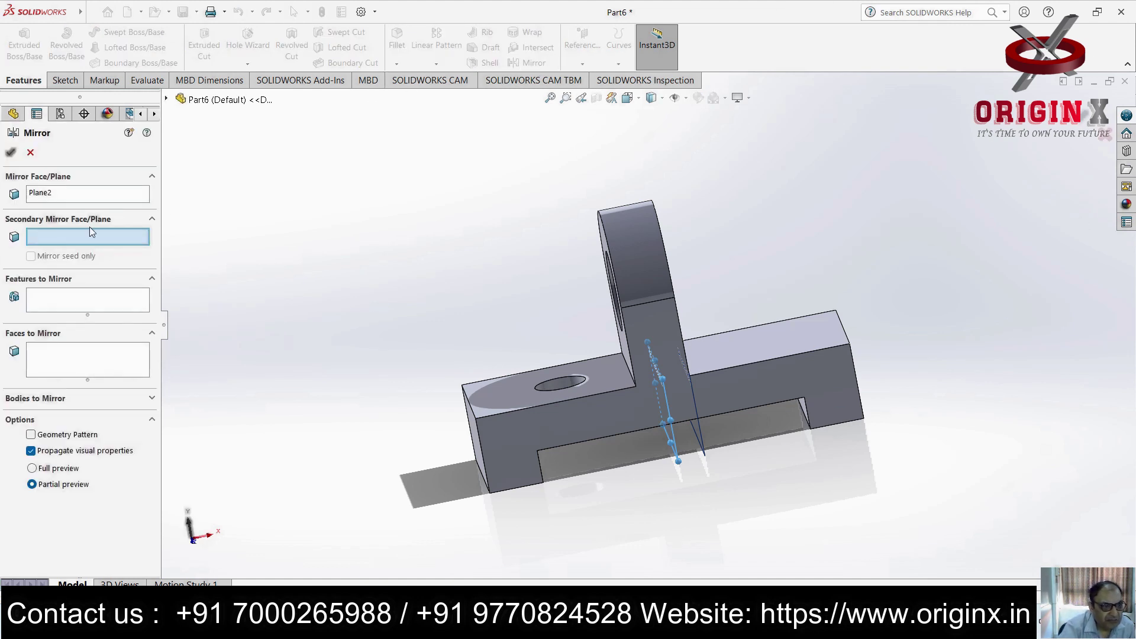
middle_drag(815, 502, 837, 491)
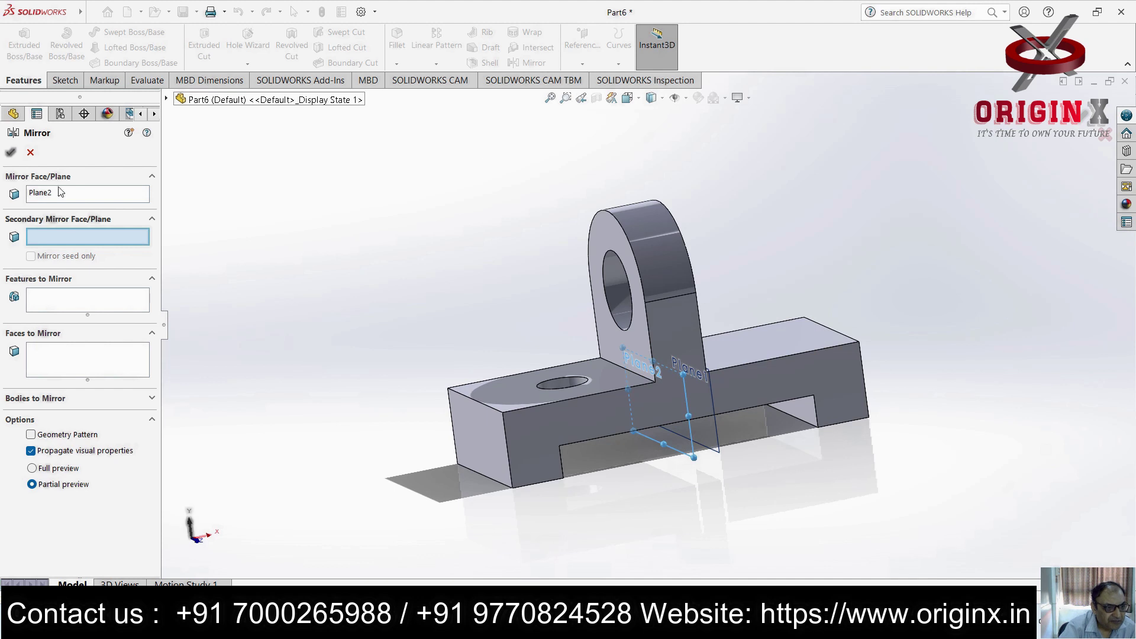
click(69, 307)
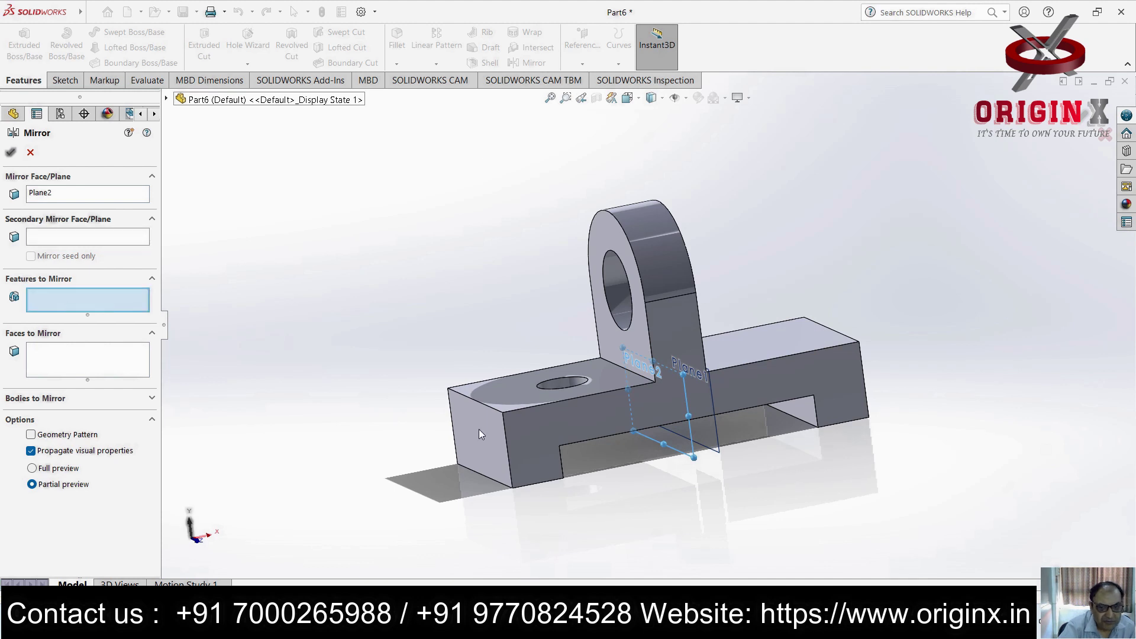
click(563, 387)
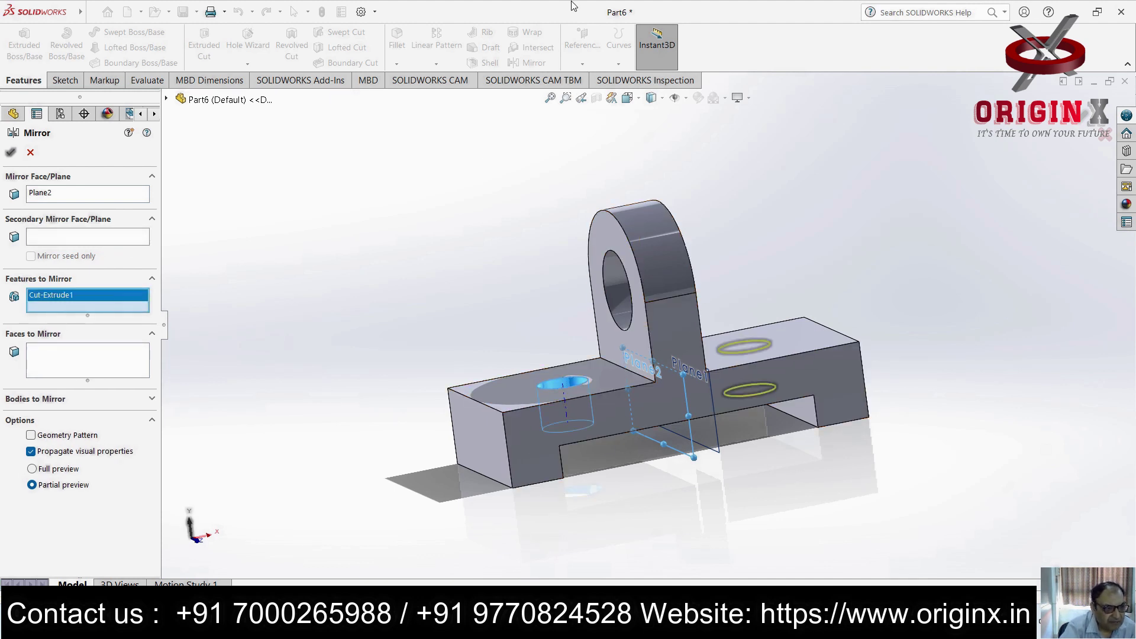
click(10, 153)
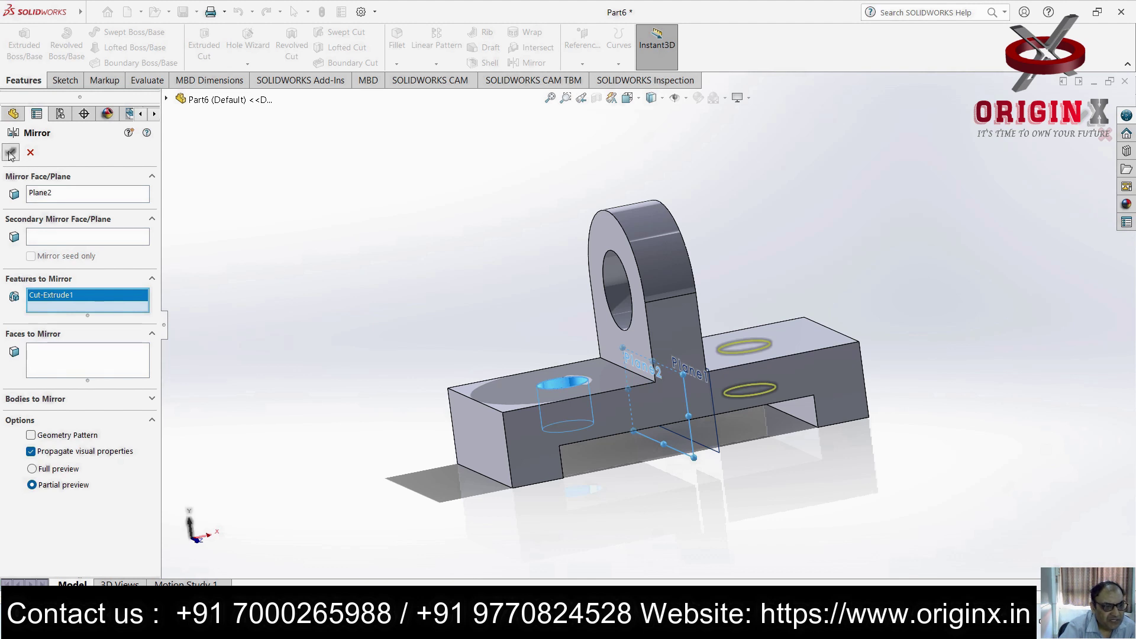
Examine the bracket from several angles, checking the upright and both base holes
middle_drag(948, 426, 908, 436)
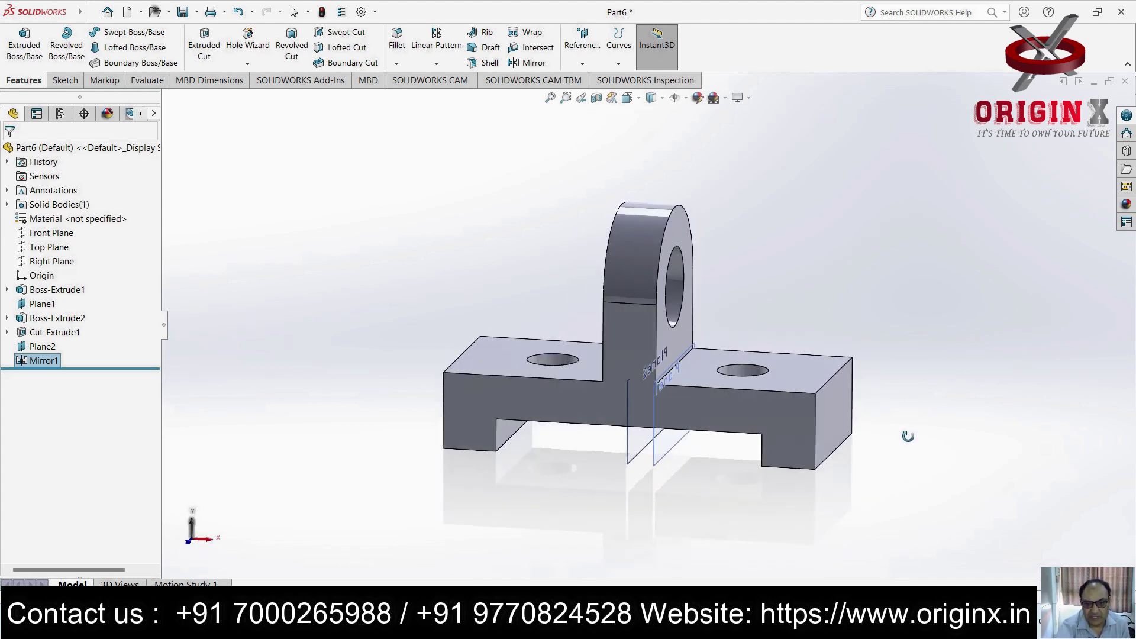
scroll(878, 426, down, 5)
scroll(840, 462, up, 8)
scroll(467, 240, down, 1)
mouse_move(467, 239)
middle_down()
mouse_move(452, 292)
mouse_move(507, 236)
mouse_move(512, 246)
mouse_move(450, 247)
mouse_move(467, 244)
middle_up()
scroll(548, 246, down, 4)
scroll(691, 392, up, 6)
middle_drag(692, 392, 848, 343)
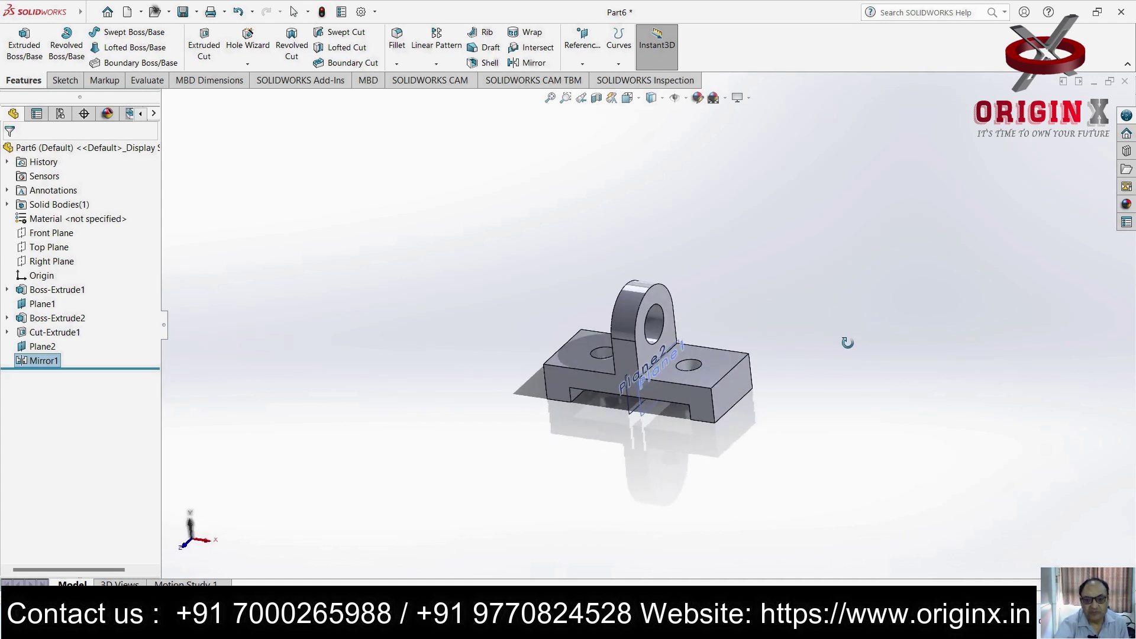
middle_drag(848, 343, 852, 343)
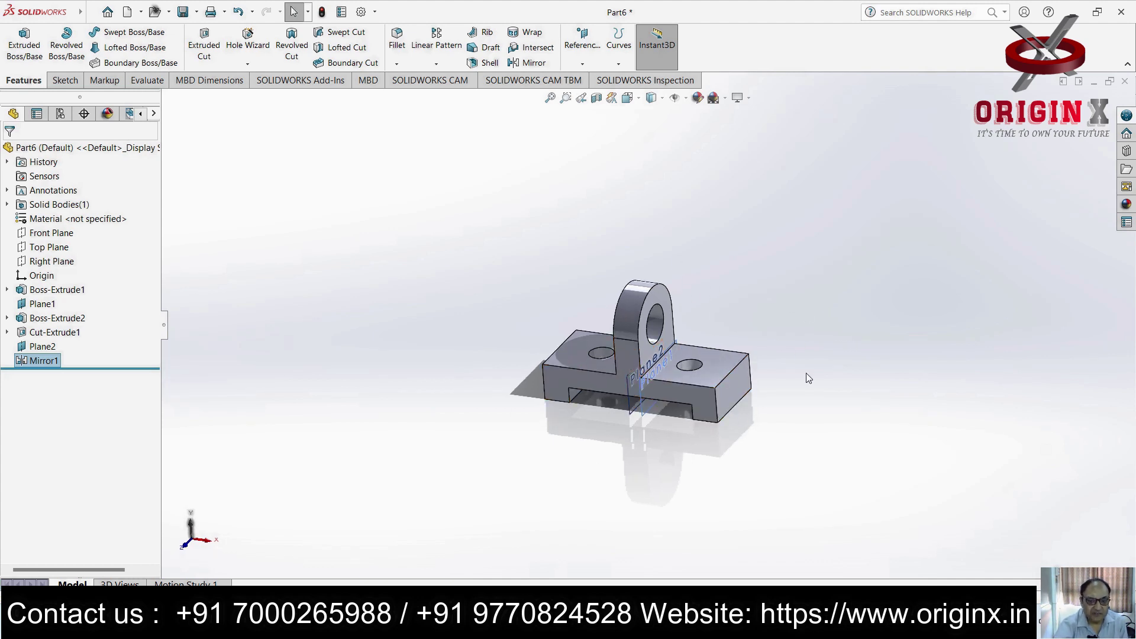
Create a new part document
click(93, 12)
click(93, 12)
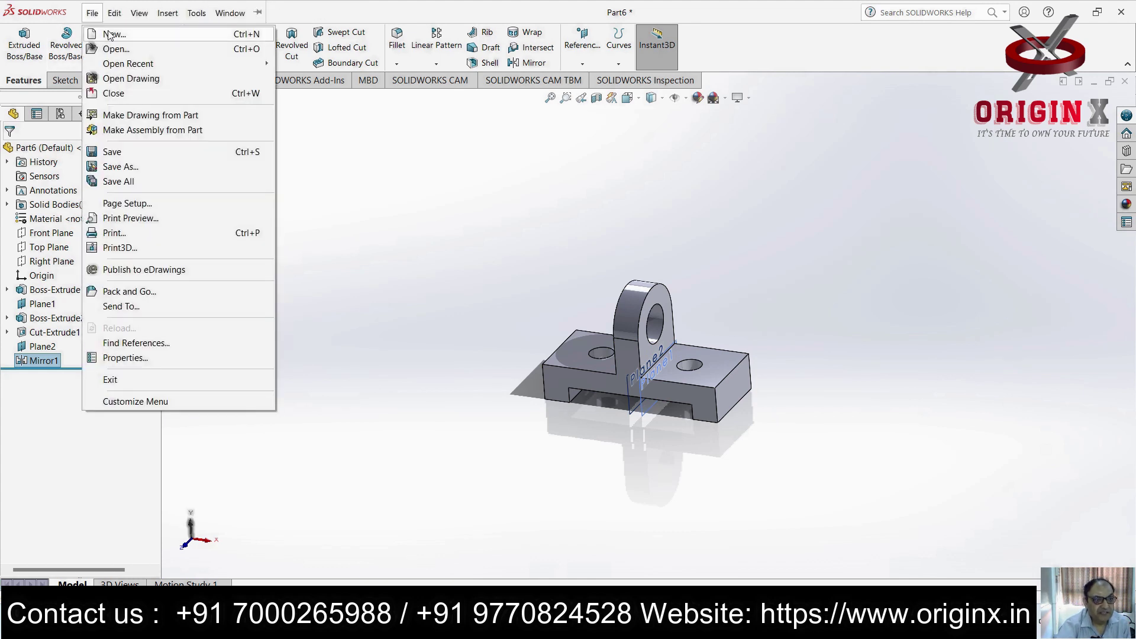
click(109, 30)
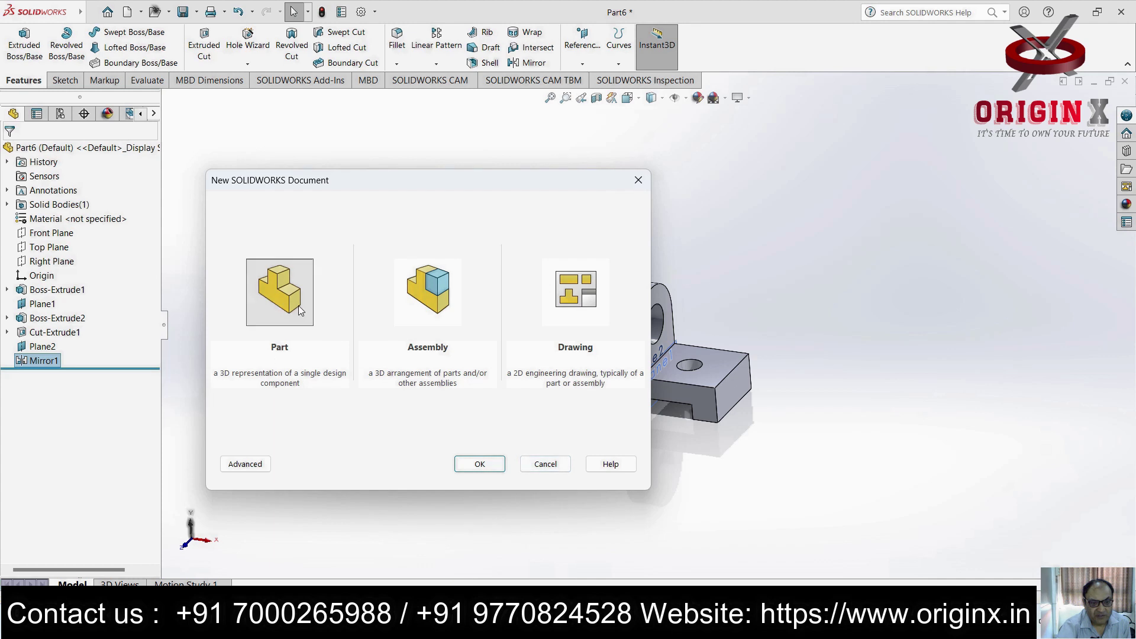
click(478, 464)
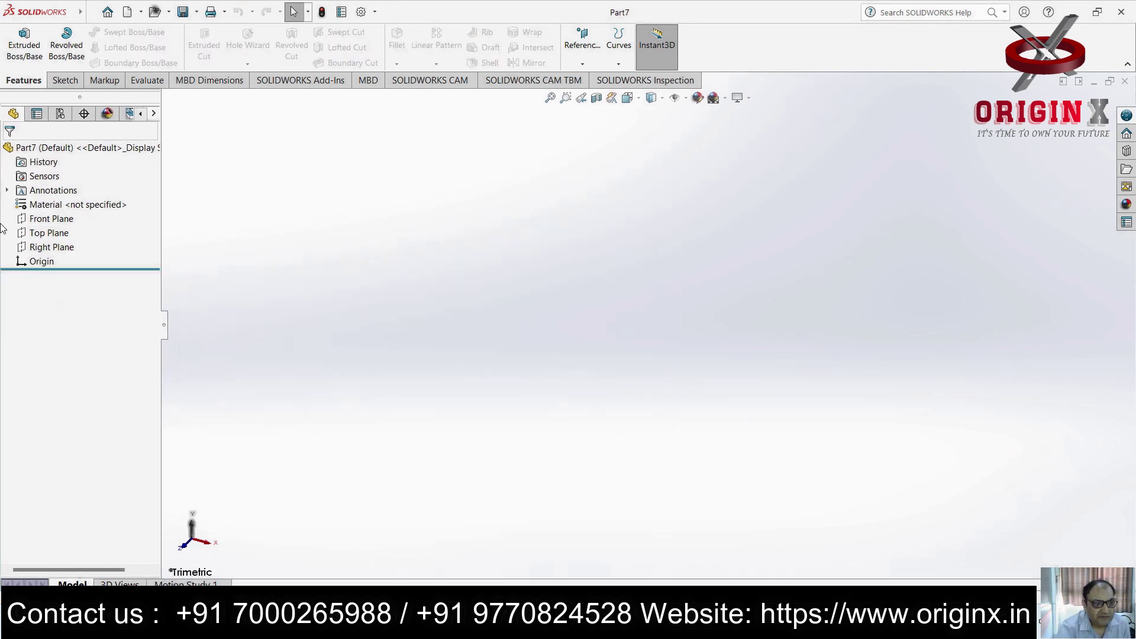
Sketch a closed wedge-like profile on the Front Plane, about 120 mm long and 70 mm tall, with a 17 mm top edge, sloped side and low foot
click(59, 220)
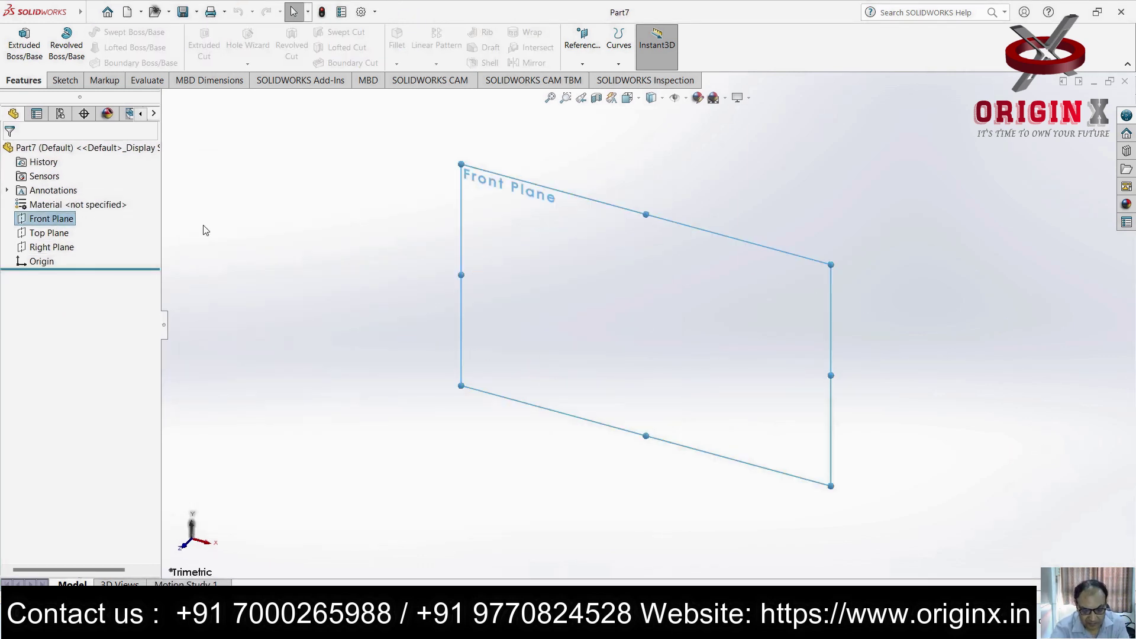
key(ctrl+1)
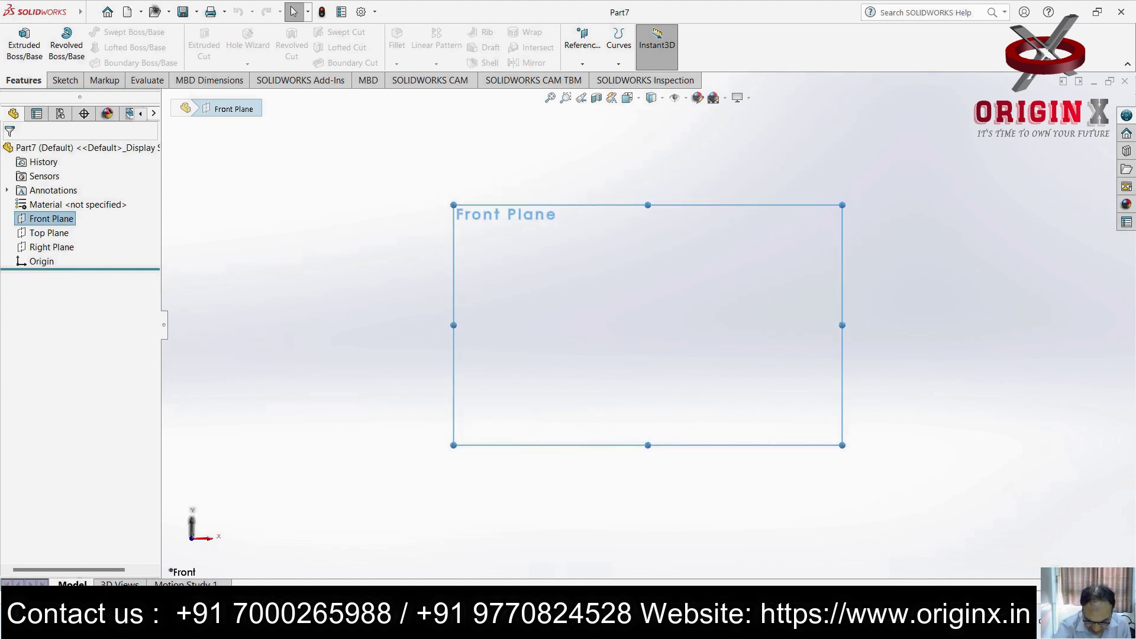
click(66, 81)
click(111, 33)
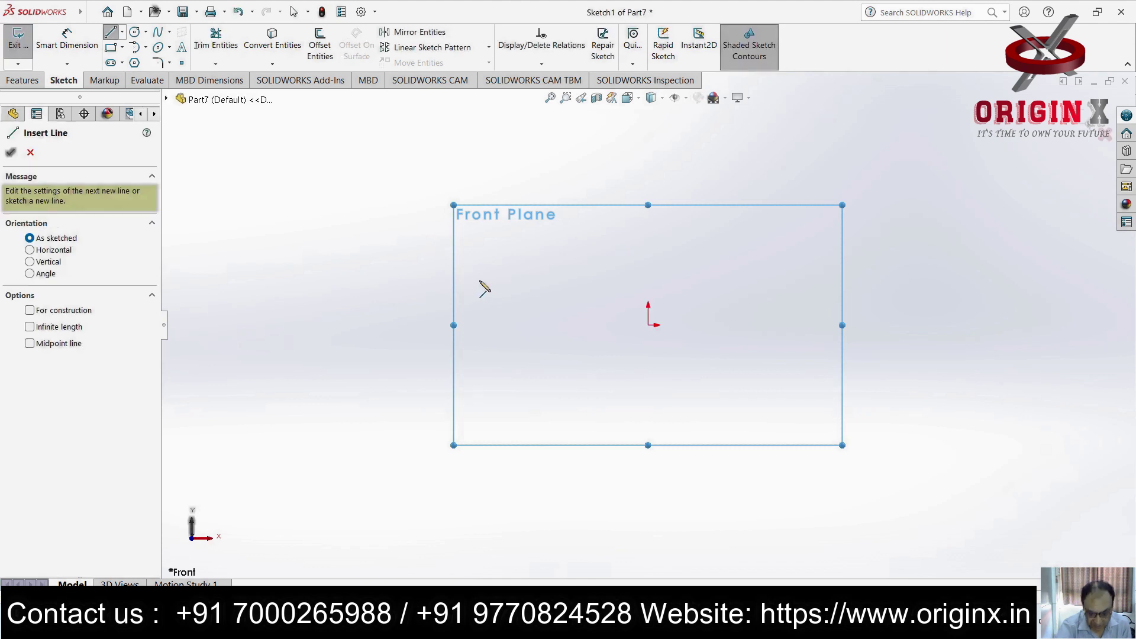
click(553, 371)
click(553, 220)
click(604, 220)
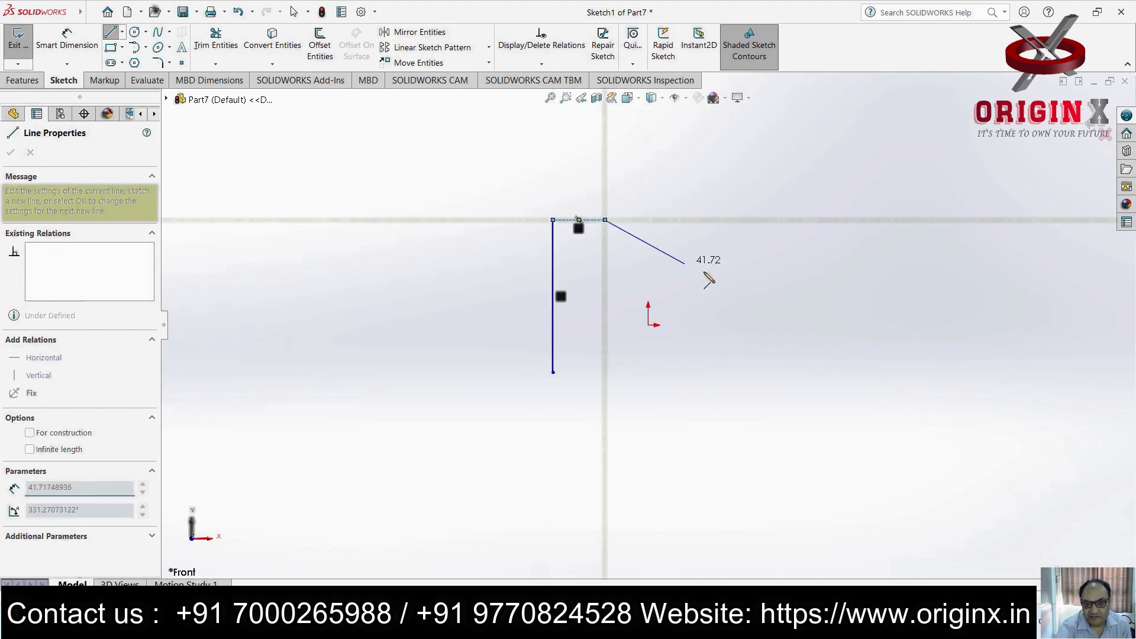
click(706, 322)
click(814, 321)
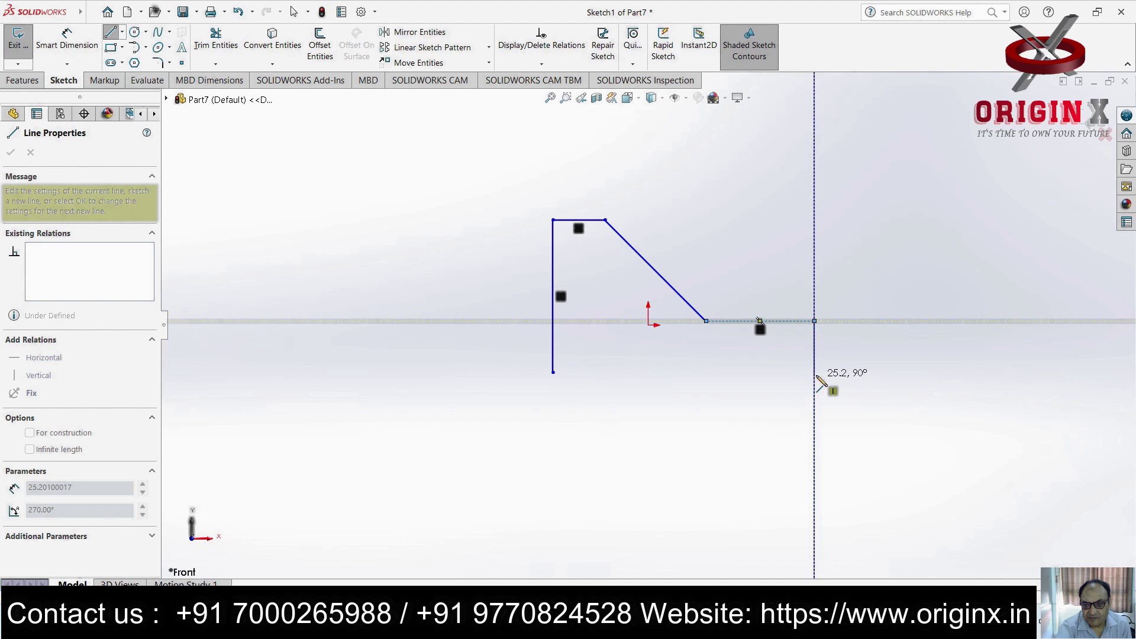
click(815, 372)
click(553, 373)
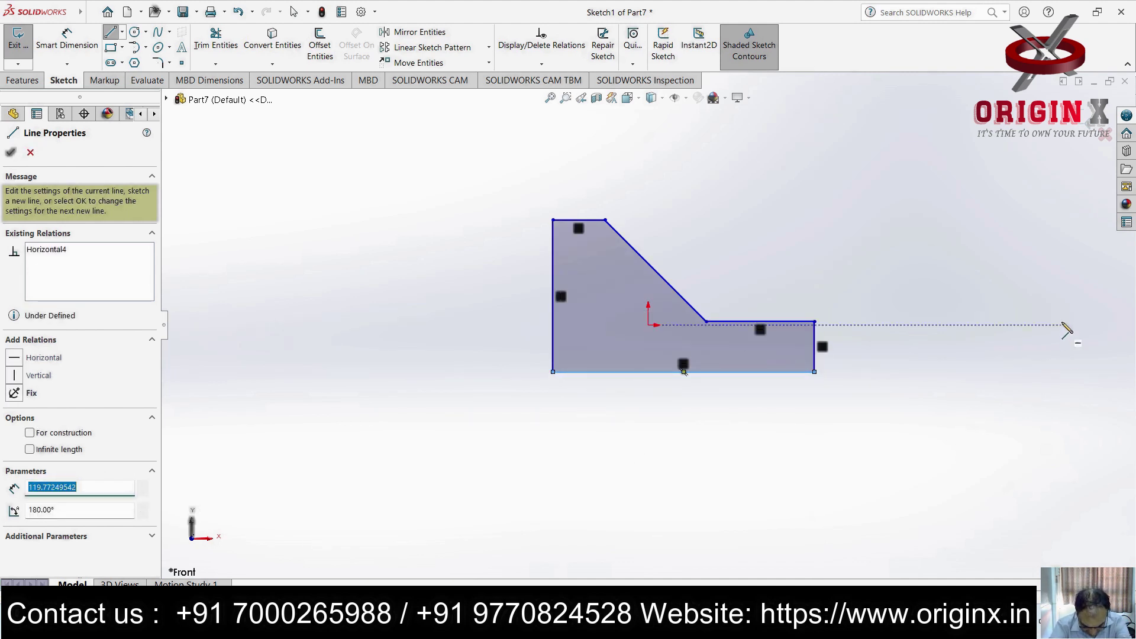
key(Escape)
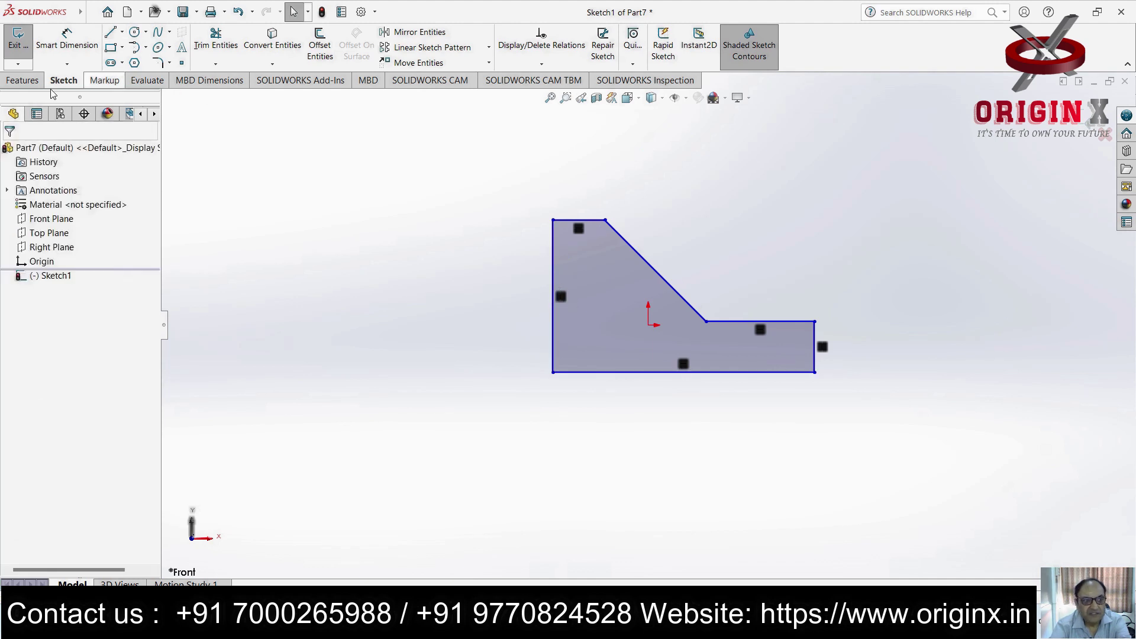
Dimension the profile's tall vertical edge to 50 mm and its short top edge to 10 mm
click(67, 38)
click(556, 289)
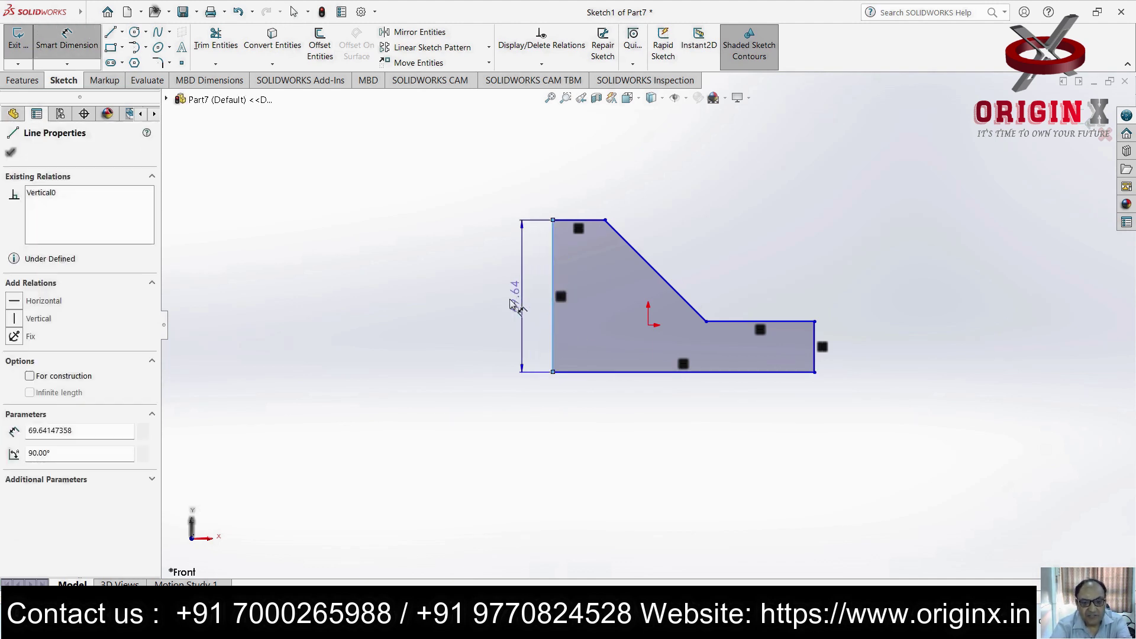
click(509, 296)
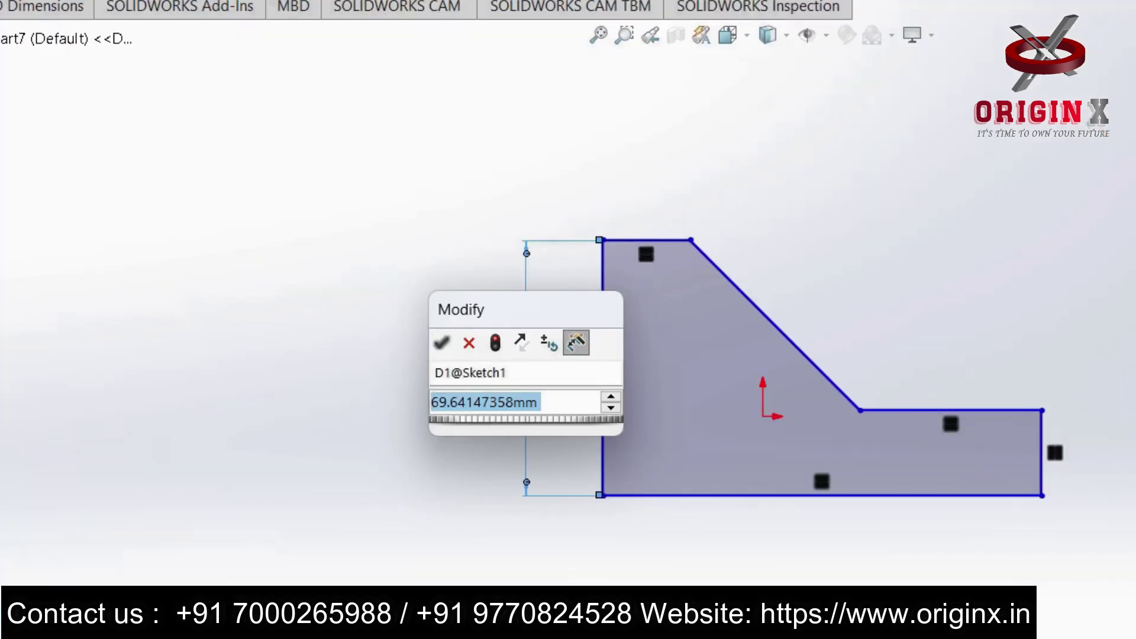
text(50)
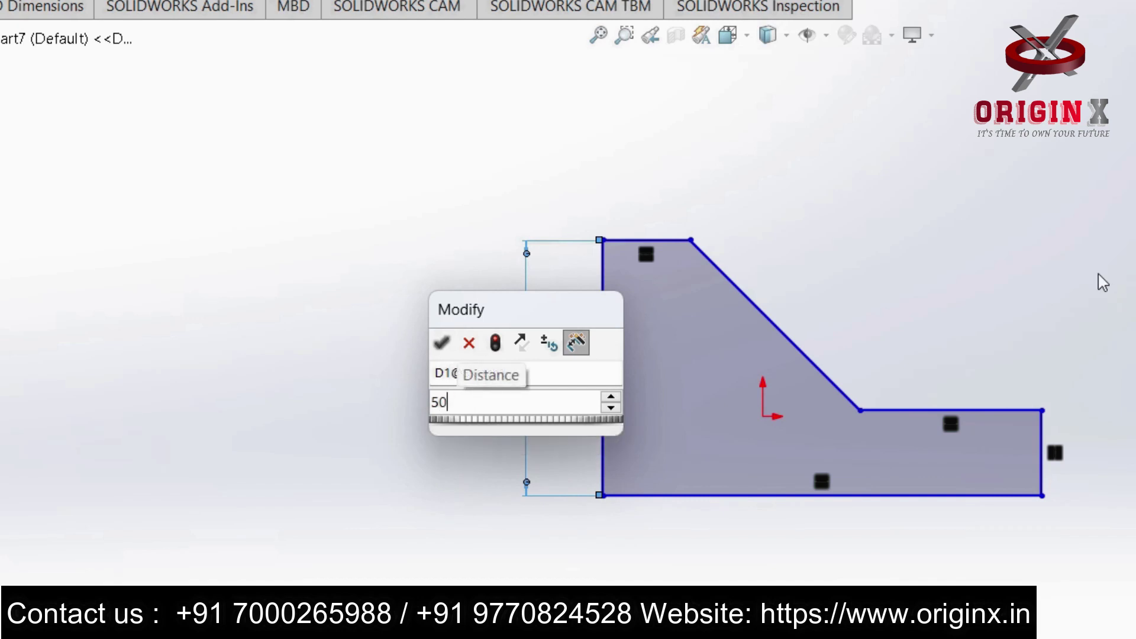
key(Return)
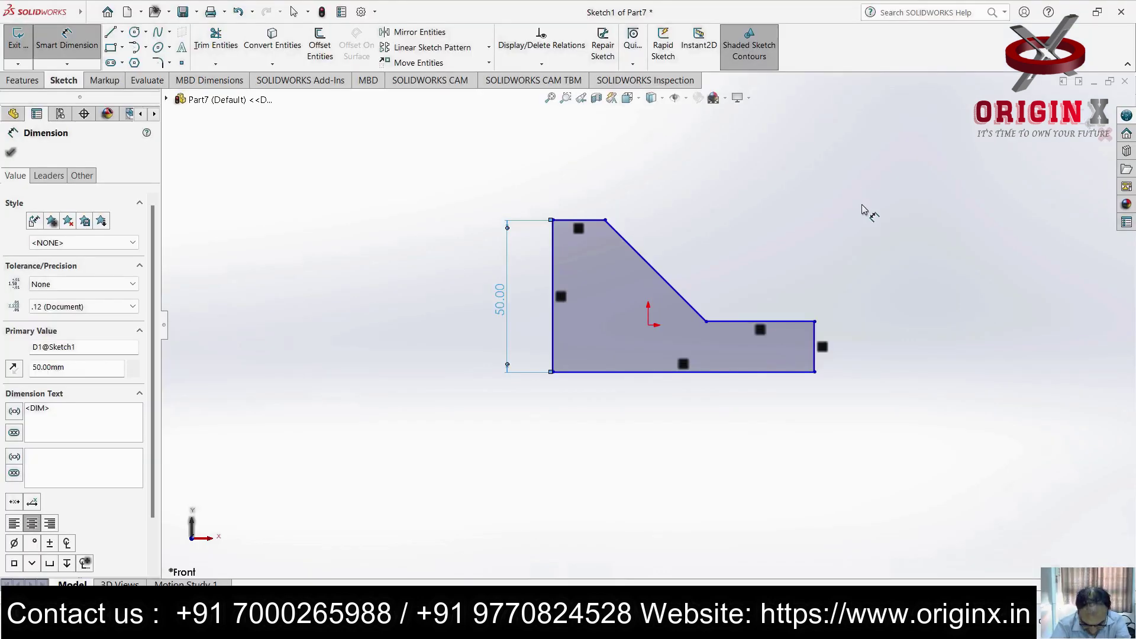
click(584, 222)
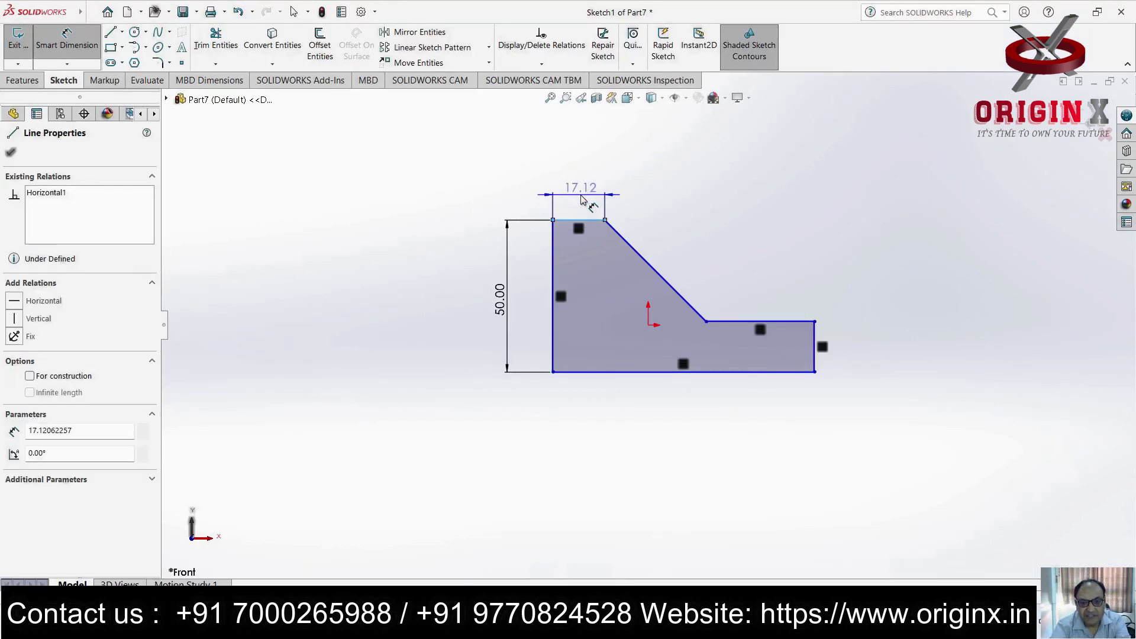
click(595, 195)
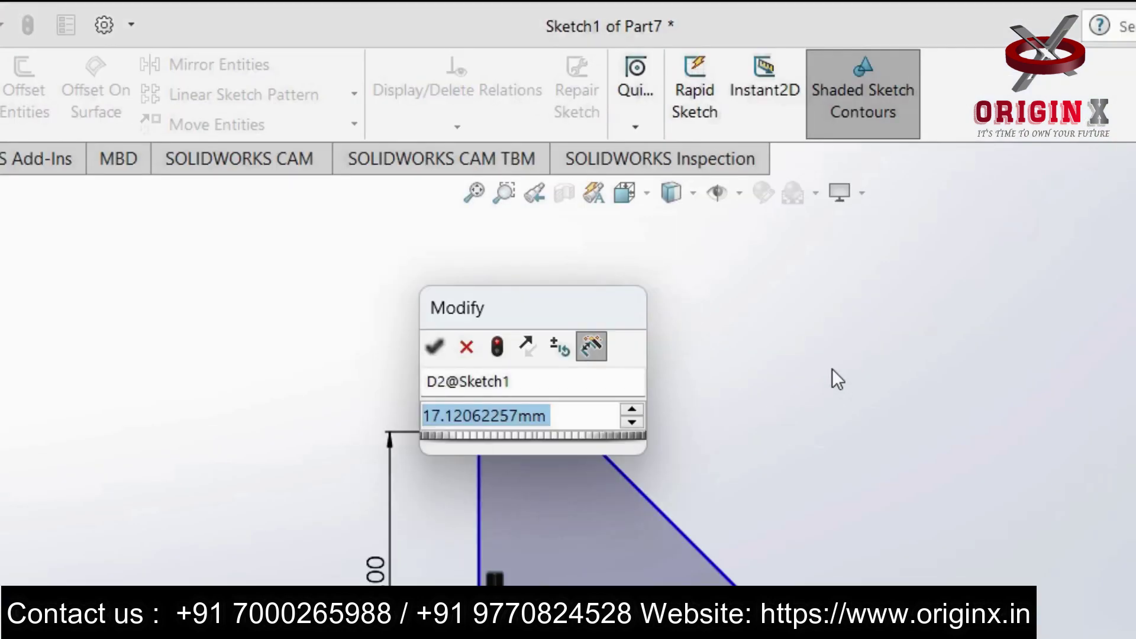
text(10)
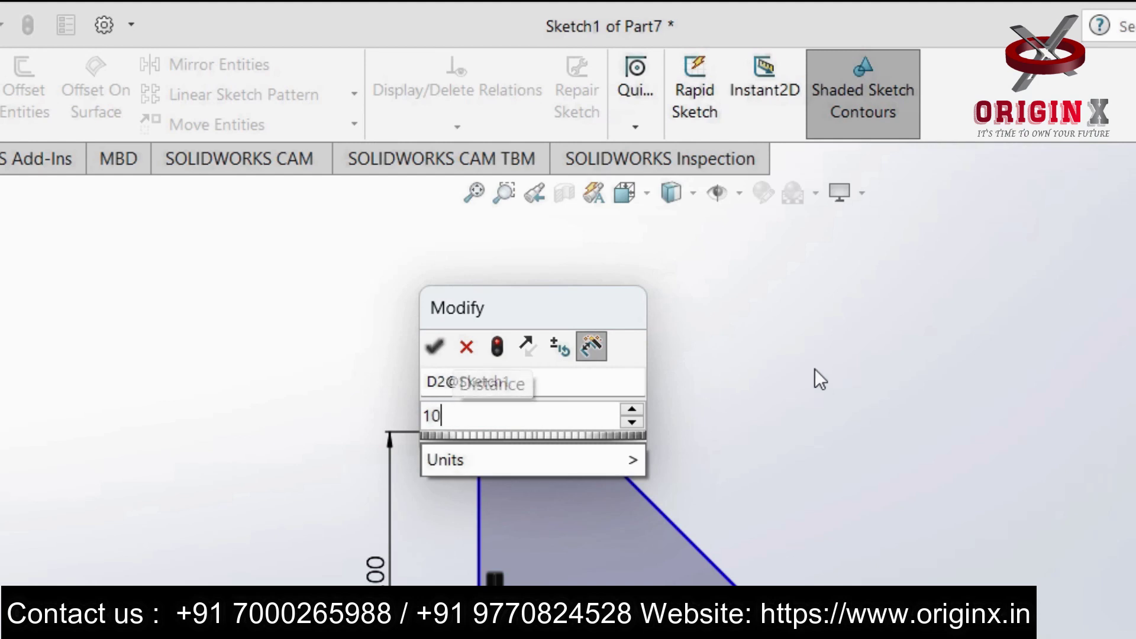
key(Return)
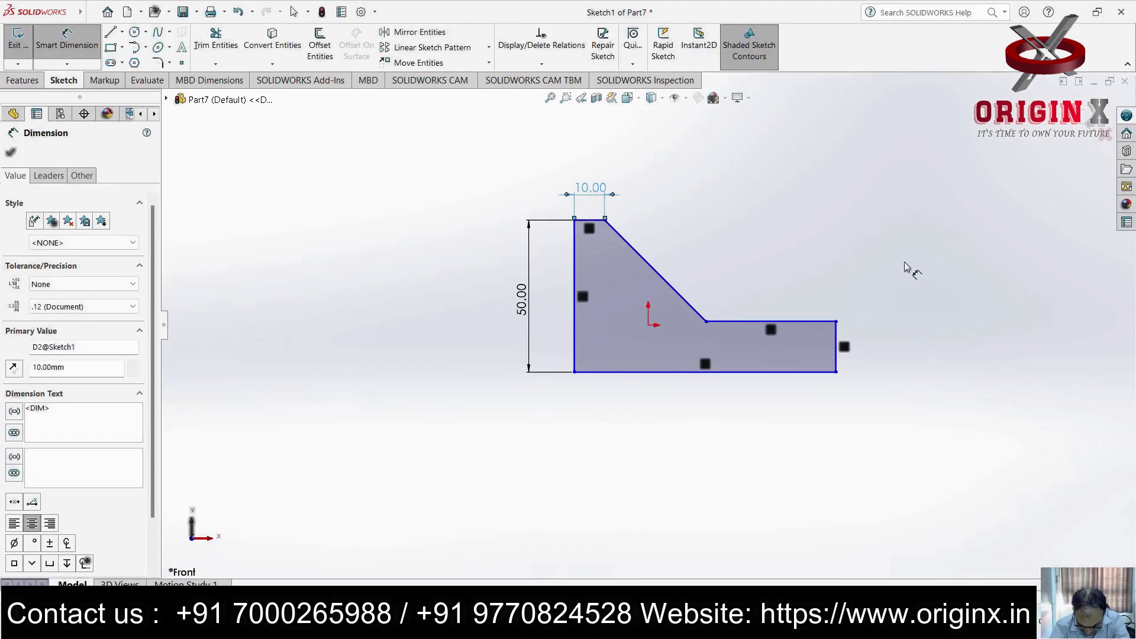
Dimension the foot's vertical end edge to 10 mm and its upper horizontal edge to 20 mm
click(842, 350)
click(860, 349)
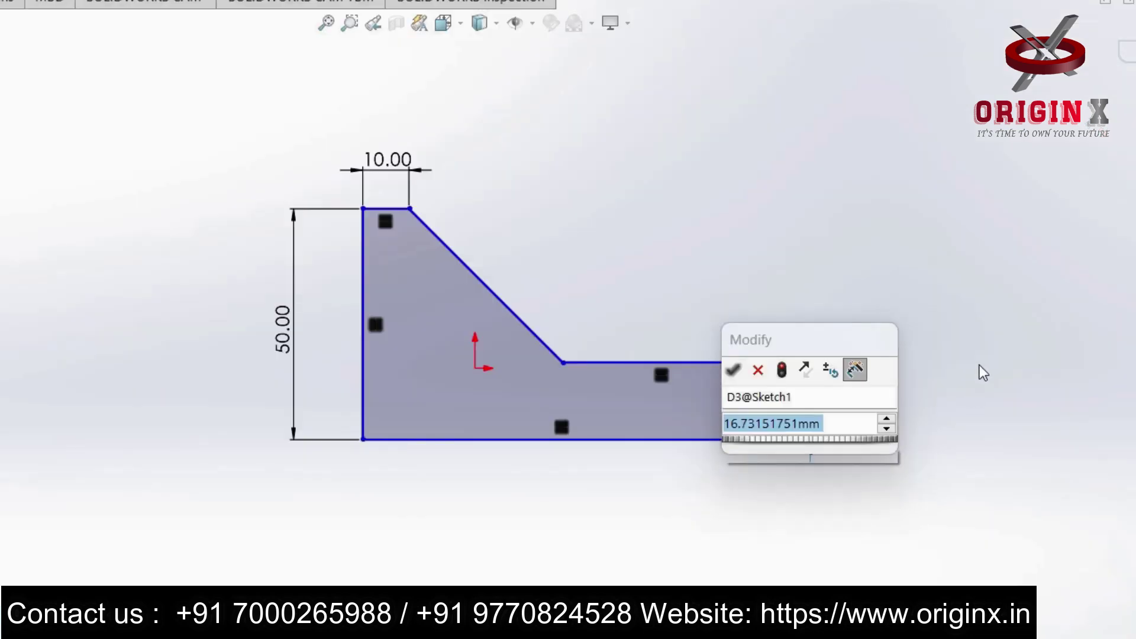
text(10)
key(Return)
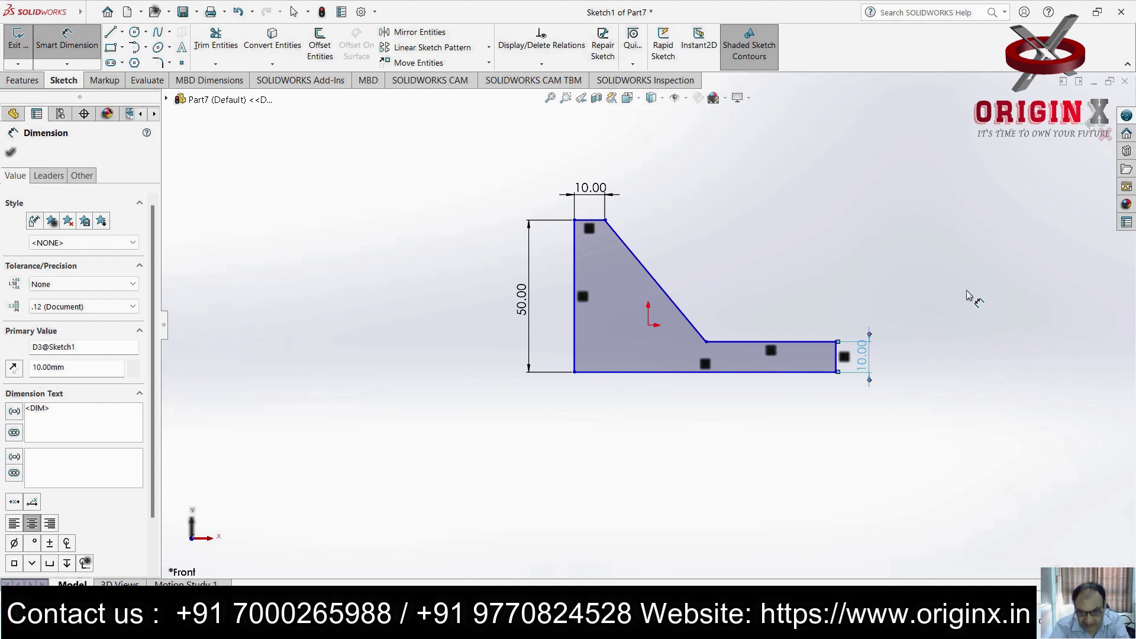
click(767, 342)
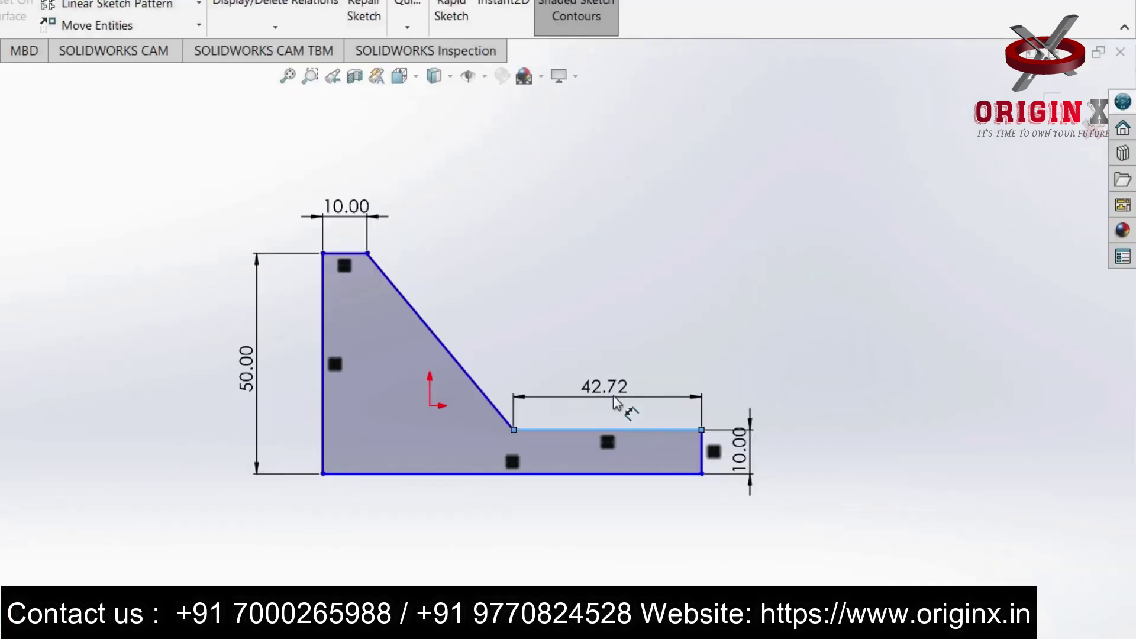
click(746, 323)
text(20)
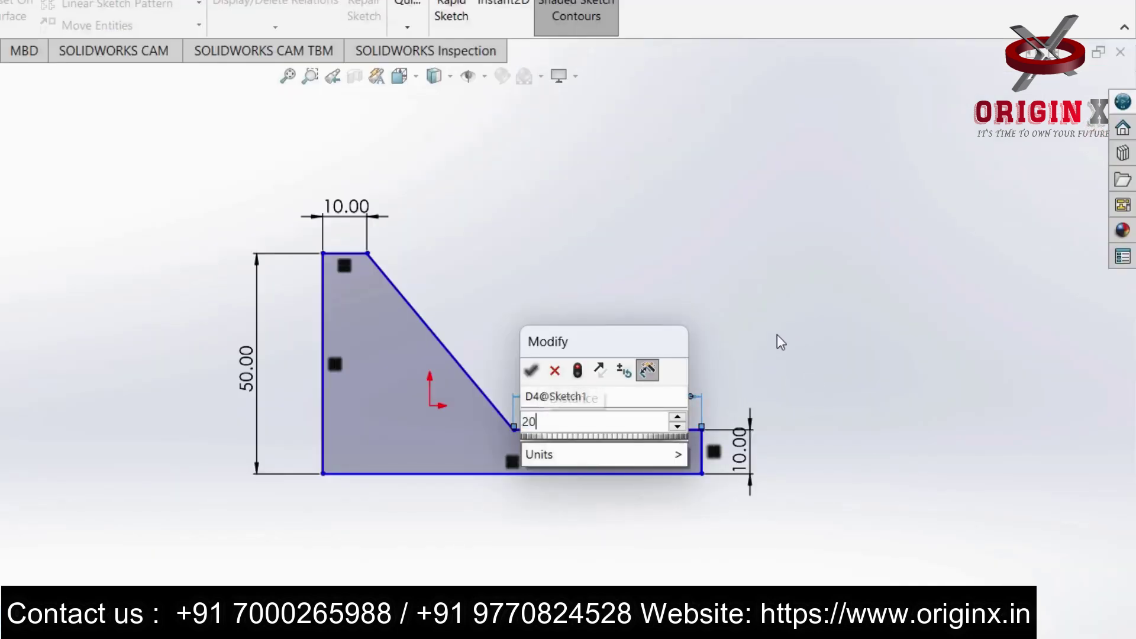
key(Return)
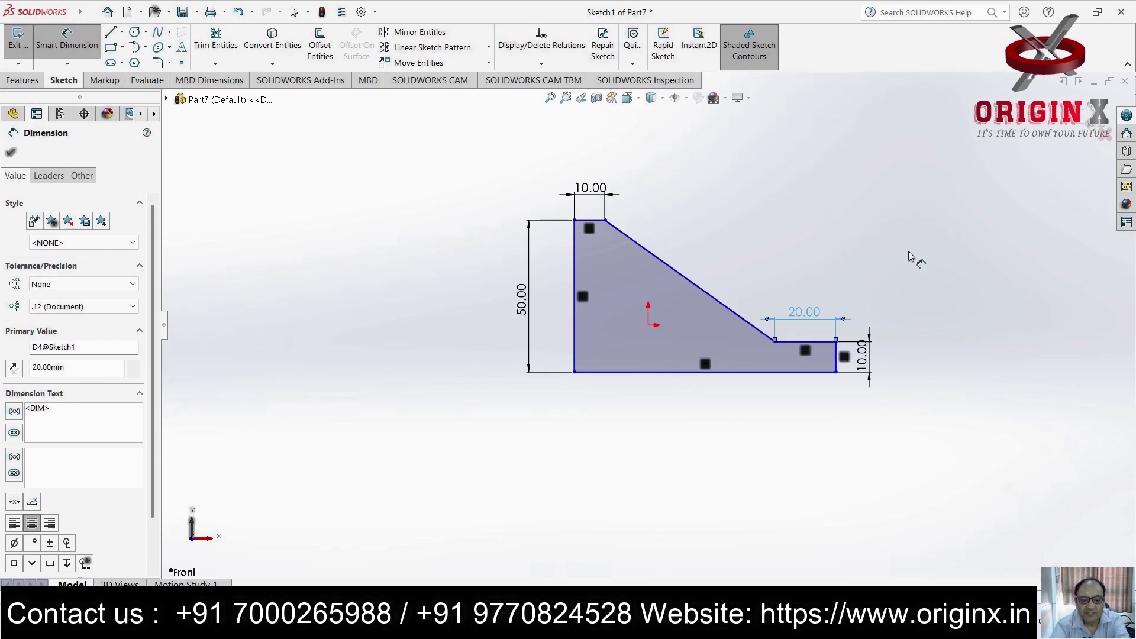
Extrude the dimensioned profile as a solid boss with a blind depth of 30 mm
click(24, 80)
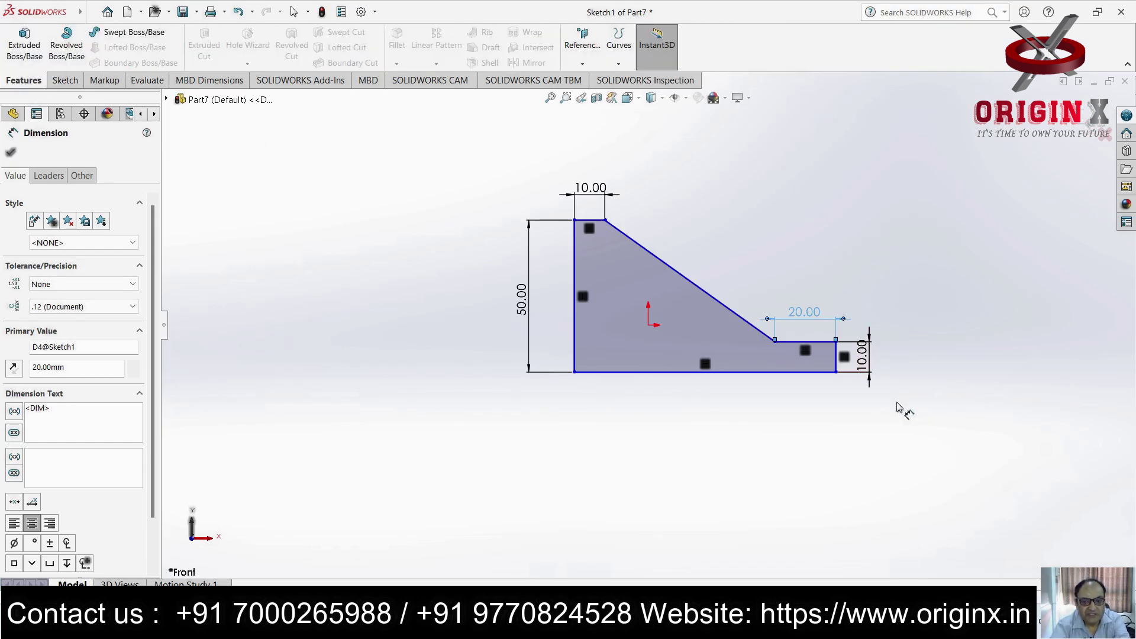
click(24, 43)
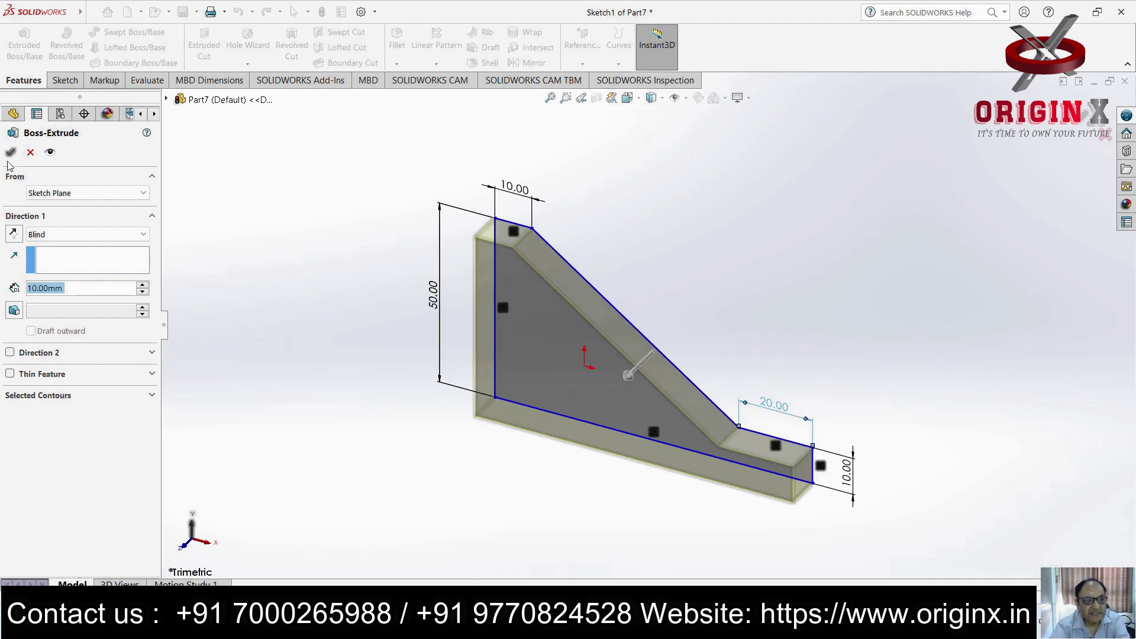
click(78, 290)
double_click(74, 290)
text(30)
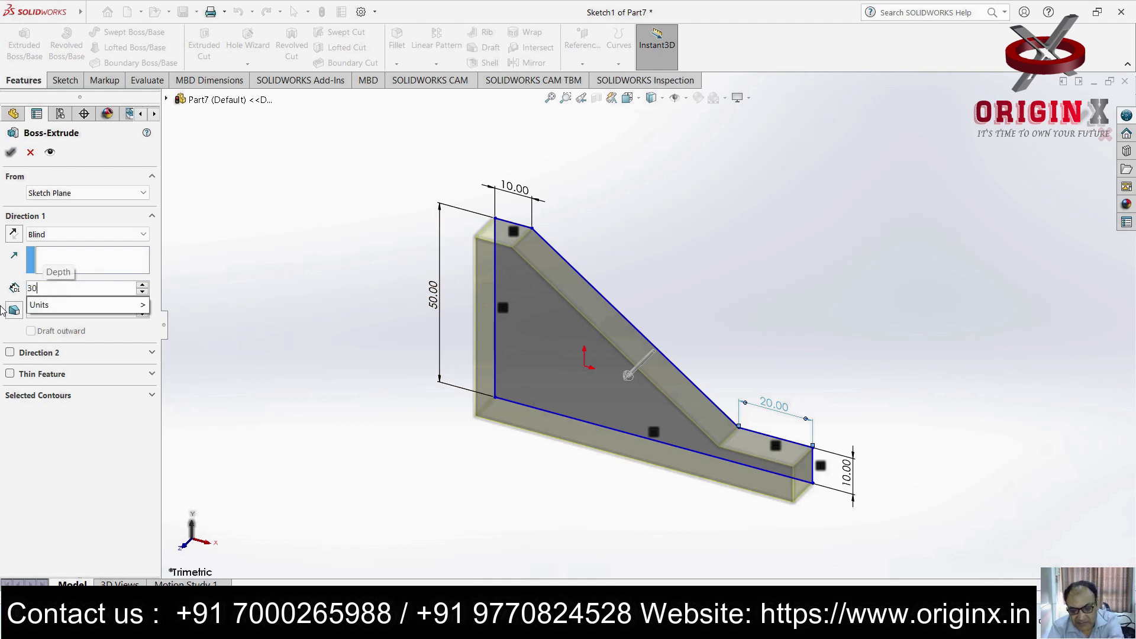
key(Return)
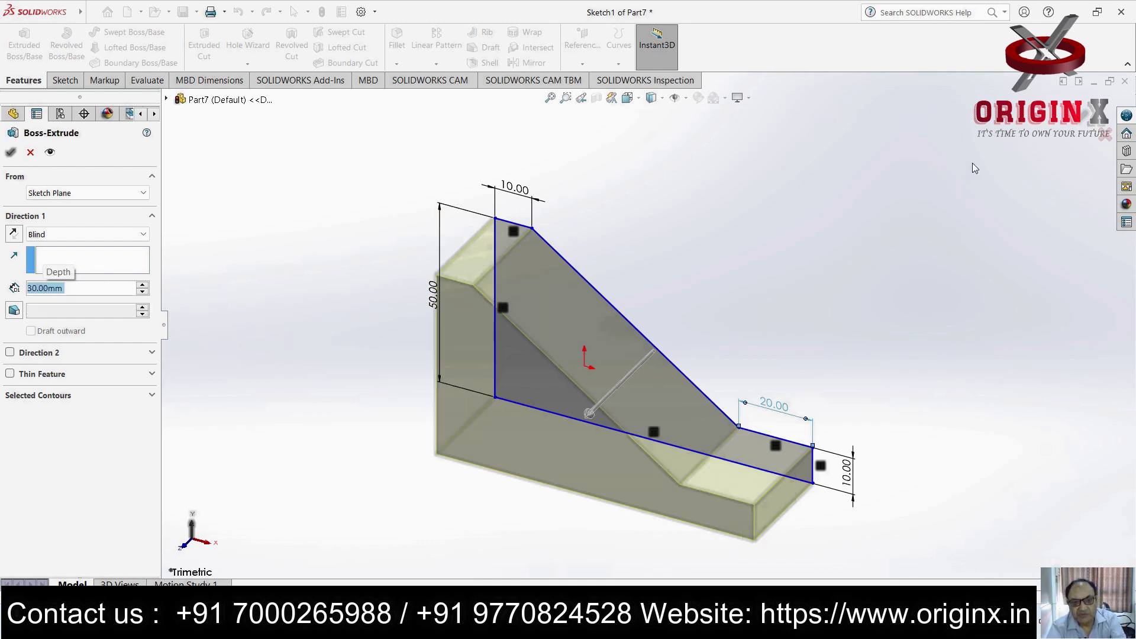
click(11, 153)
click(766, 312)
scroll(801, 306, up, 5)
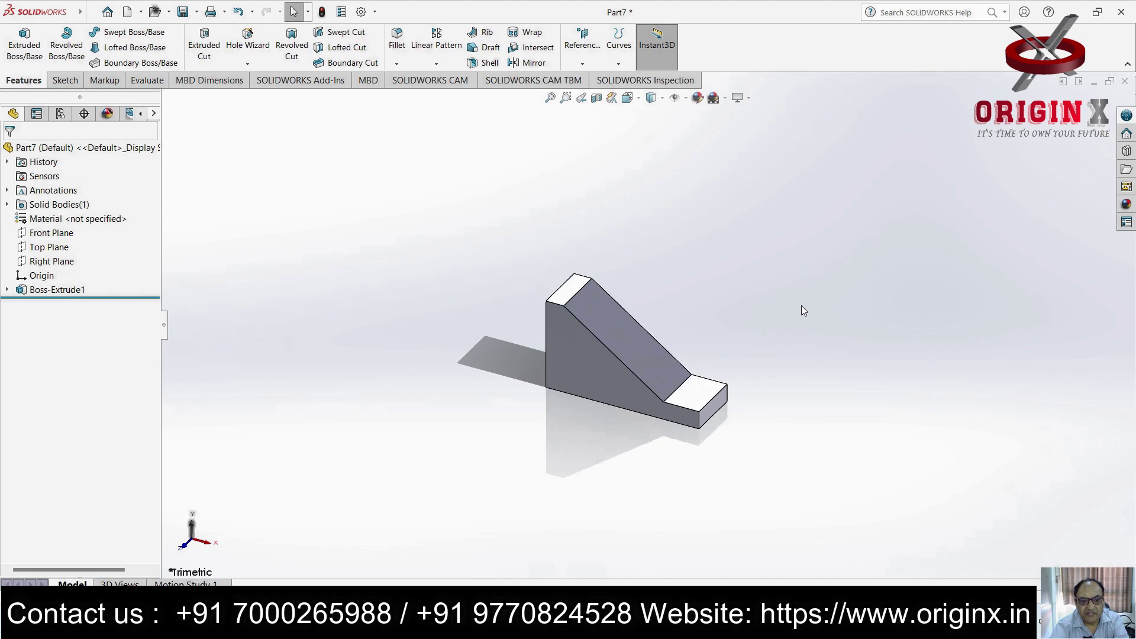
scroll(629, 367, down, 3)
scroll(855, 489, down, 1)
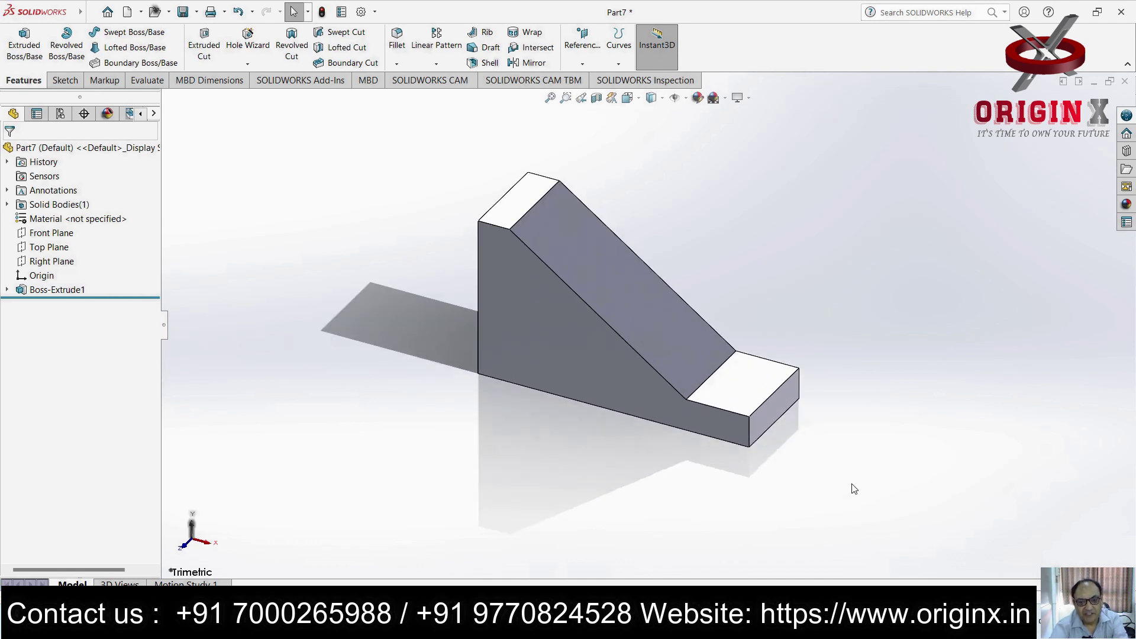
mouse_move(779, 487)
middle_down()
mouse_move(825, 444)
mouse_move(791, 460)
middle_up()
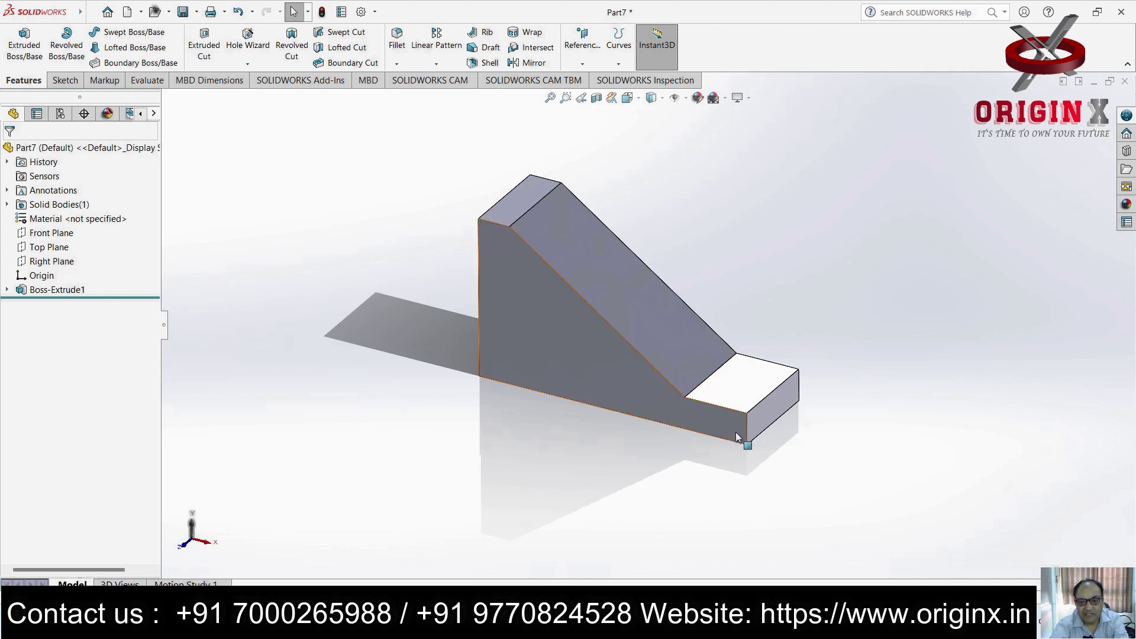
middle_drag(690, 290, 741, 237)
Create a new part document
click(94, 14)
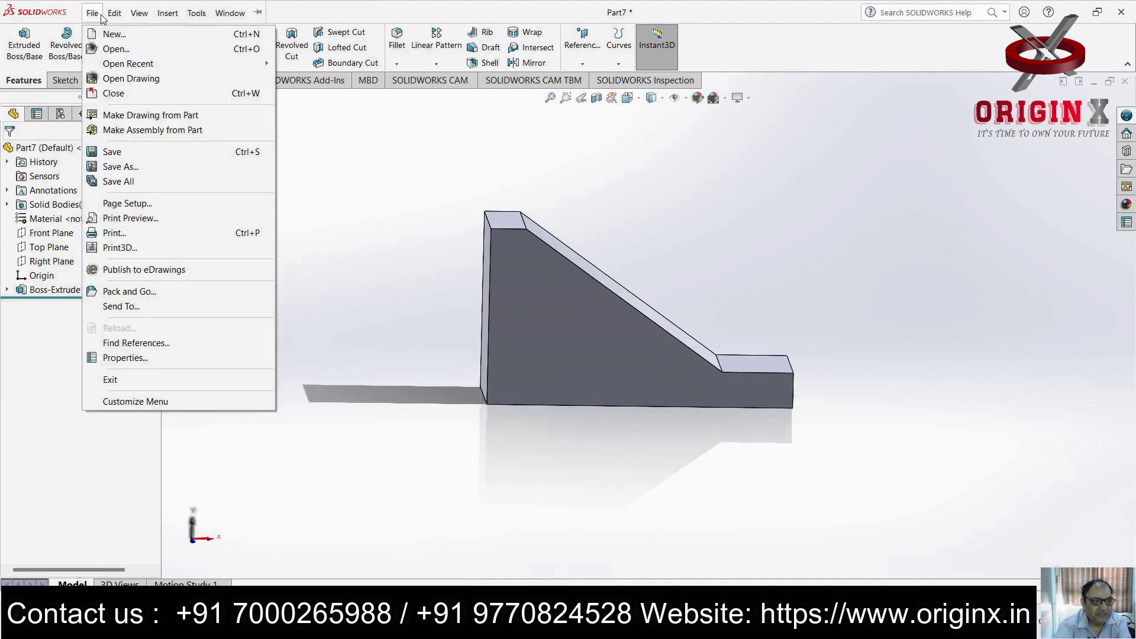
click(112, 34)
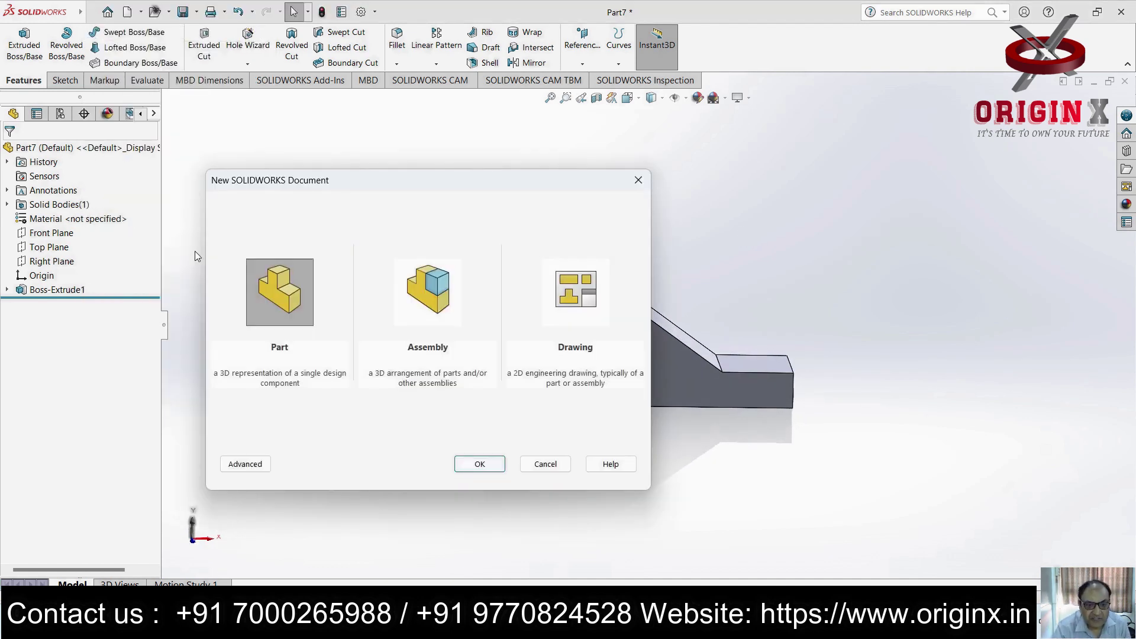
click(481, 465)
mouse_move(569, 627)
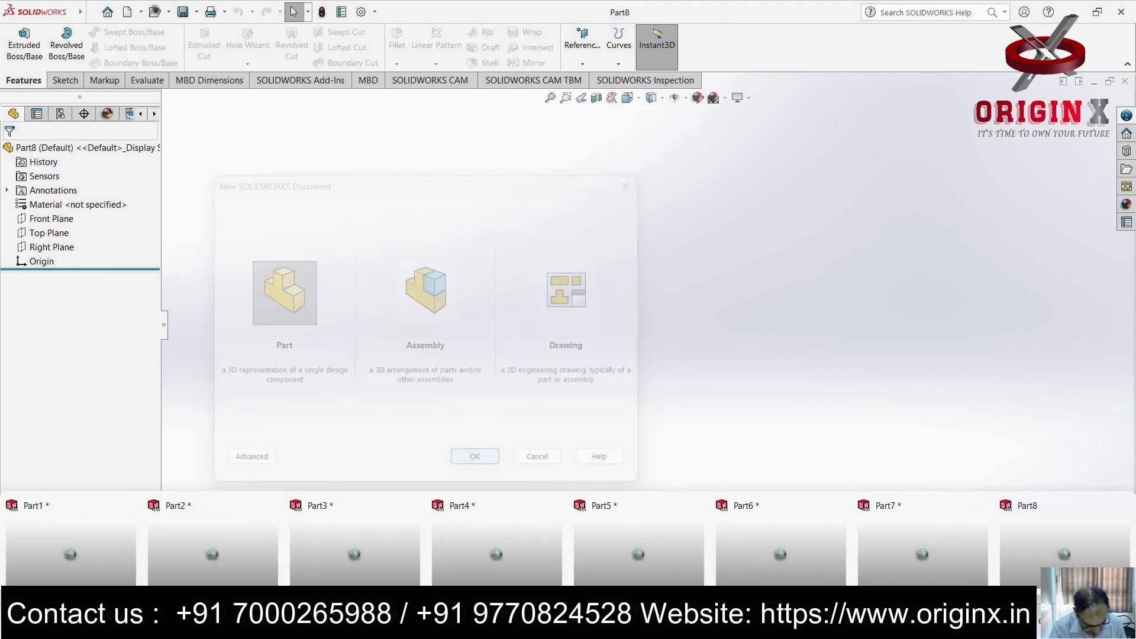
On the Right Plane, sketch the profile's stepped upper outline with lines, from a 20 mm low end edge to a tall end edge about 39 mm high
click(52, 247)
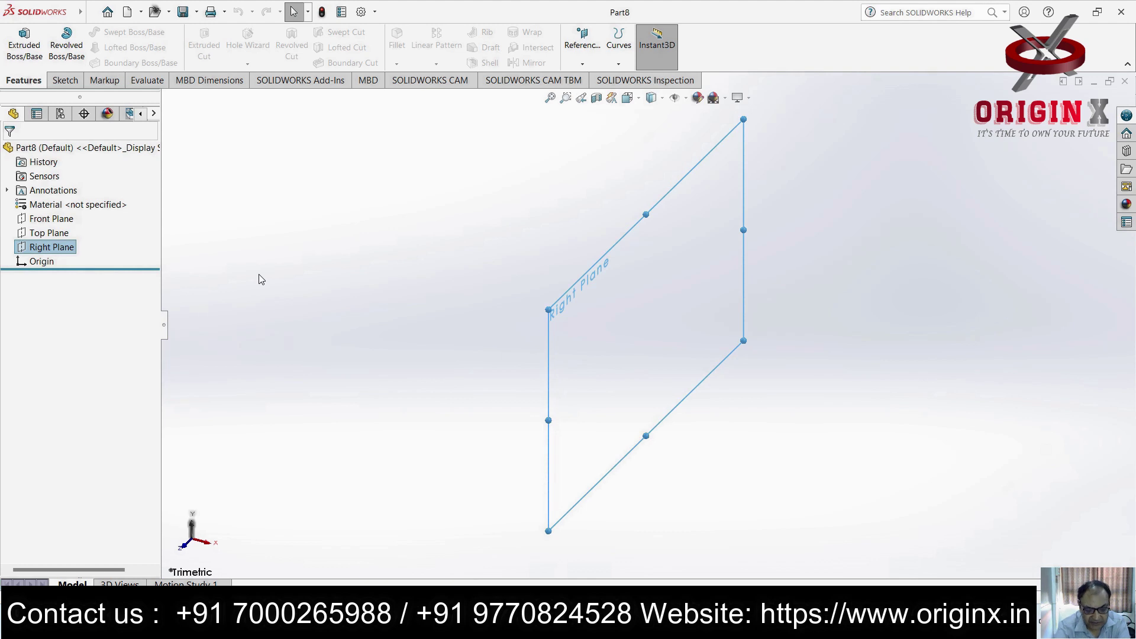
key(ctrl+8)
click(66, 81)
click(110, 34)
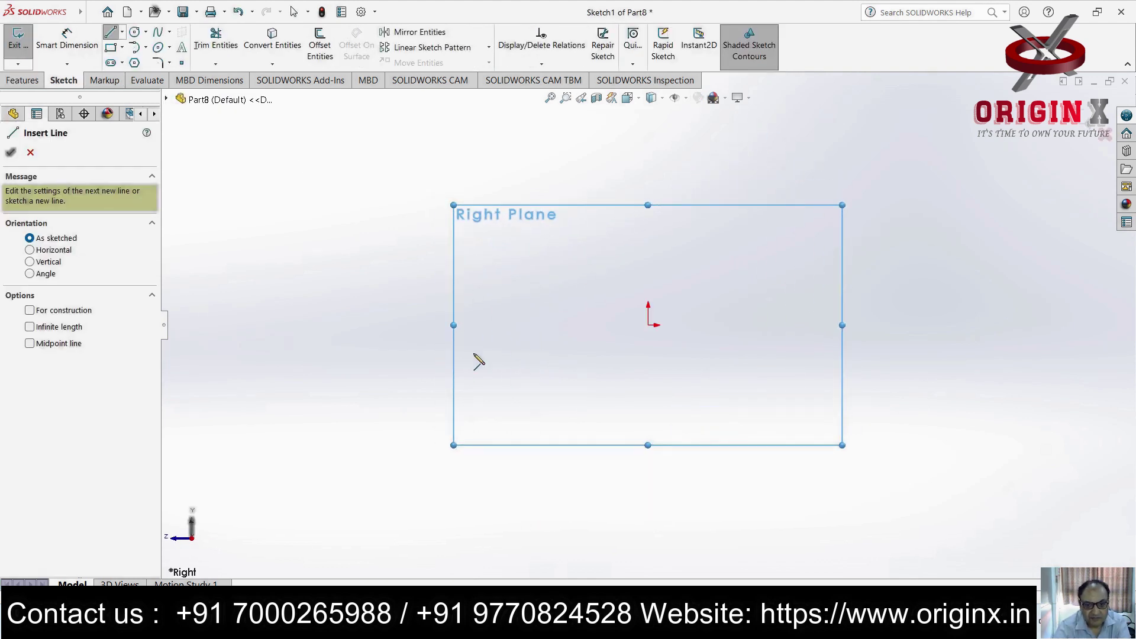
click(523, 325)
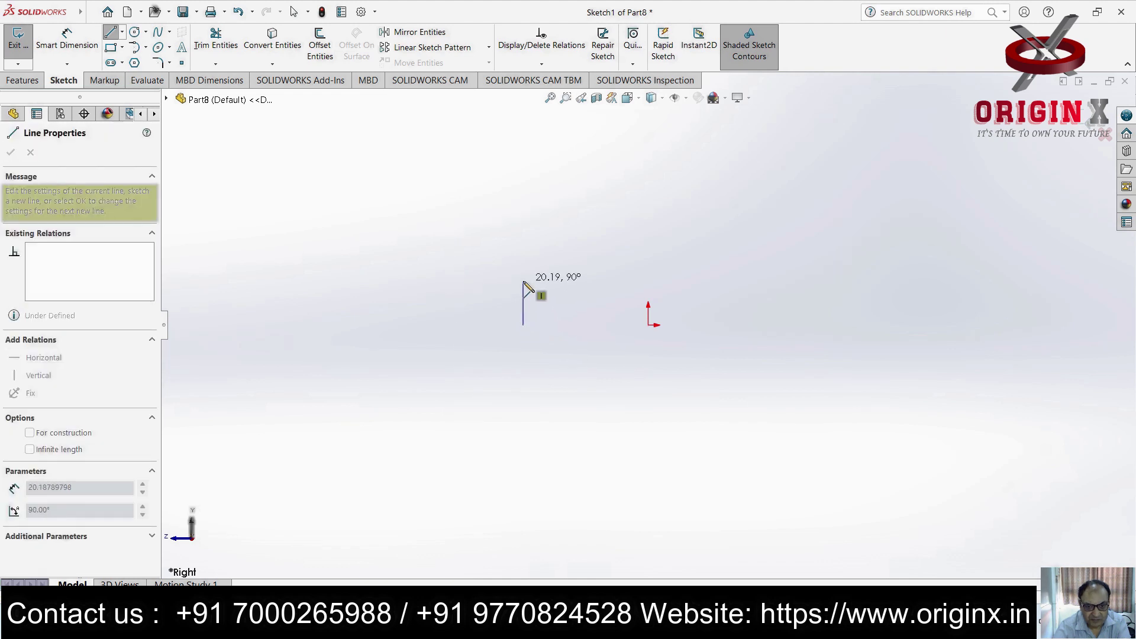
click(523, 281)
click(602, 281)
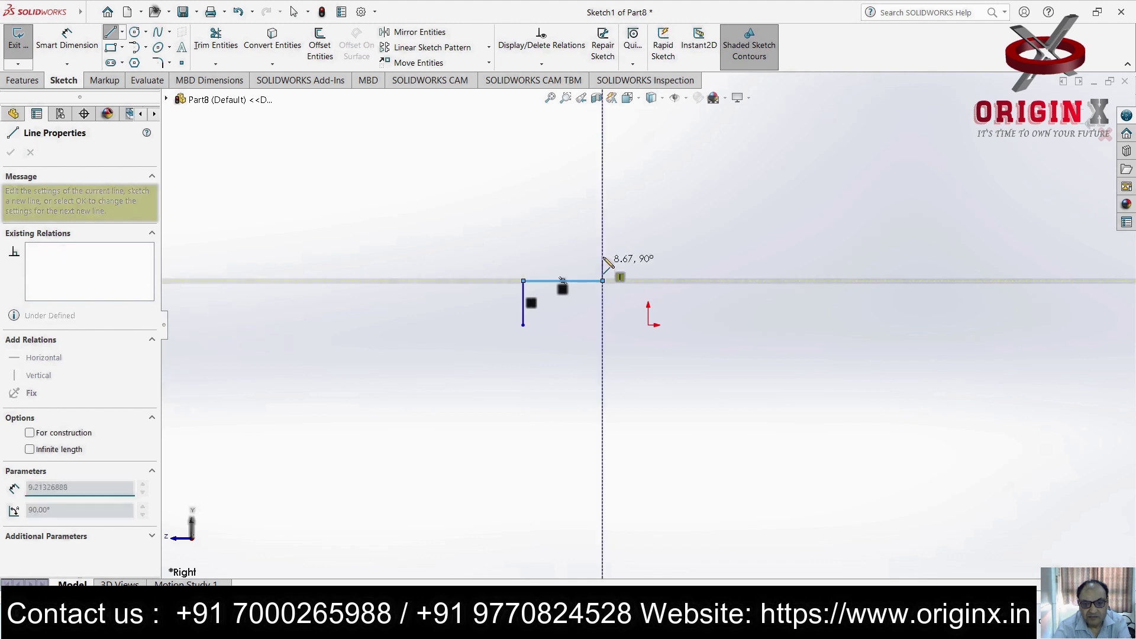
click(603, 240)
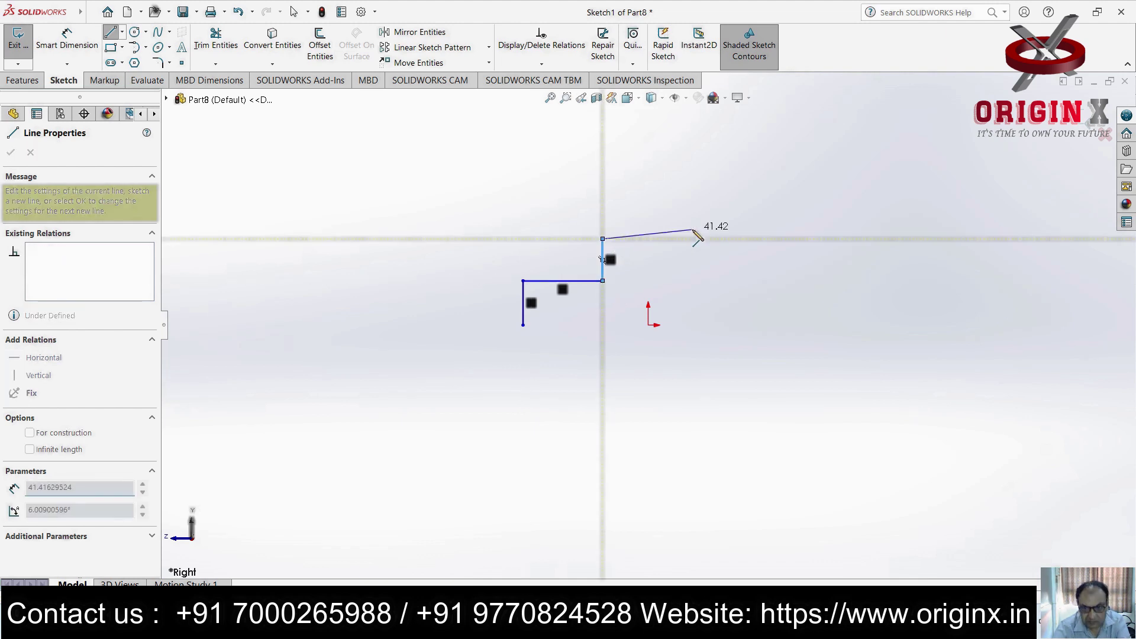
click(785, 239)
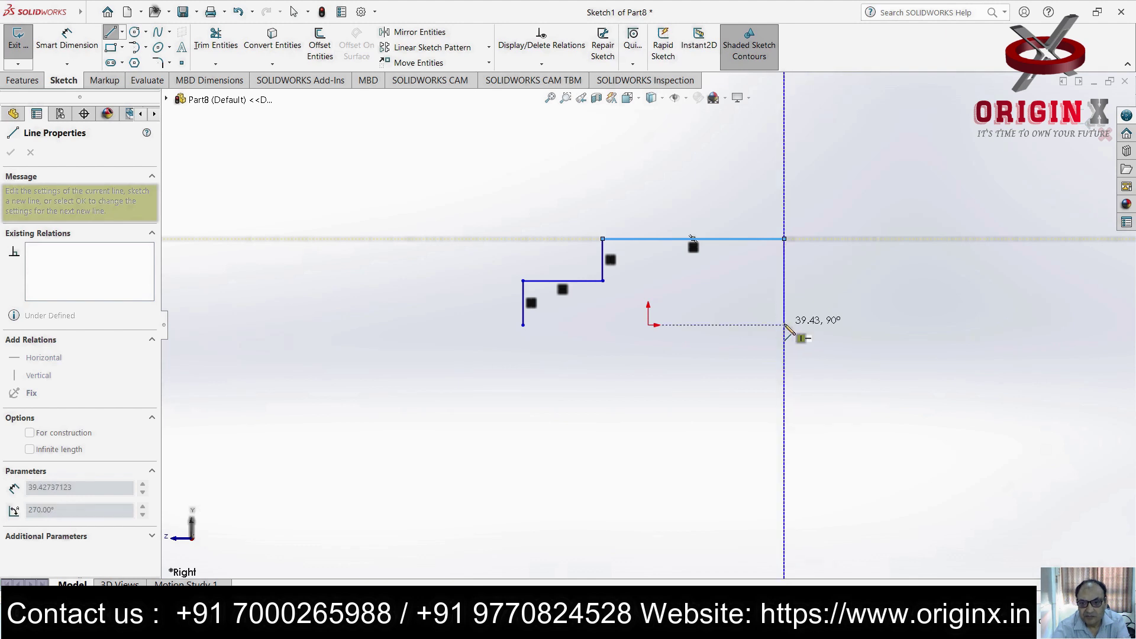
click(785, 326)
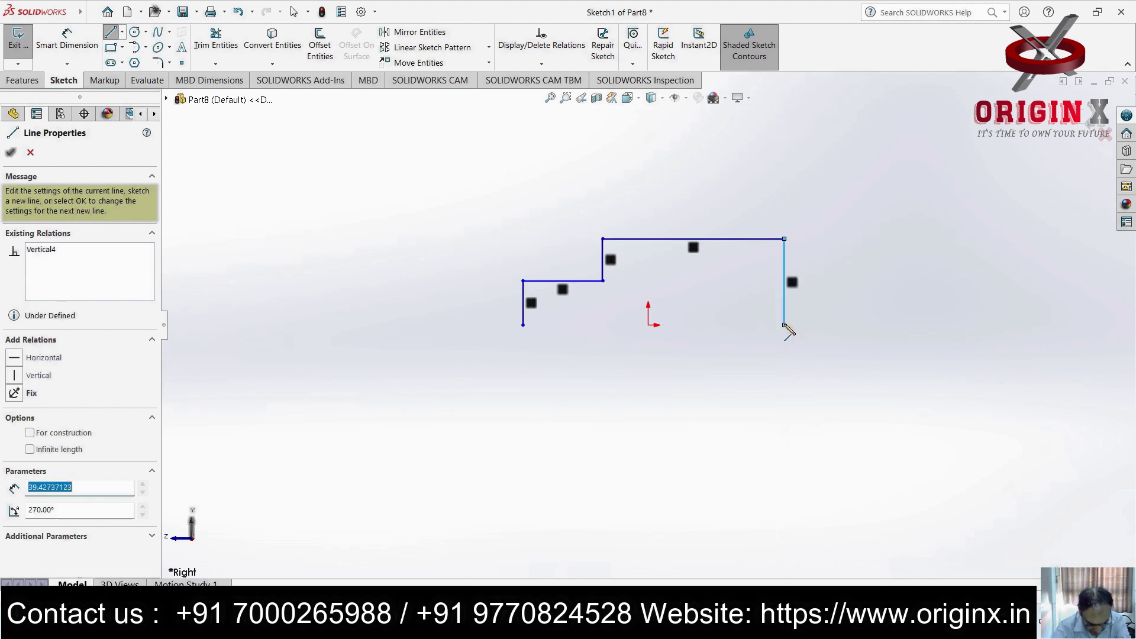
Close the profile along its base with straight lines, leaving a shallow rectangular notch about 7 mm deep in the underside
click(693, 325)
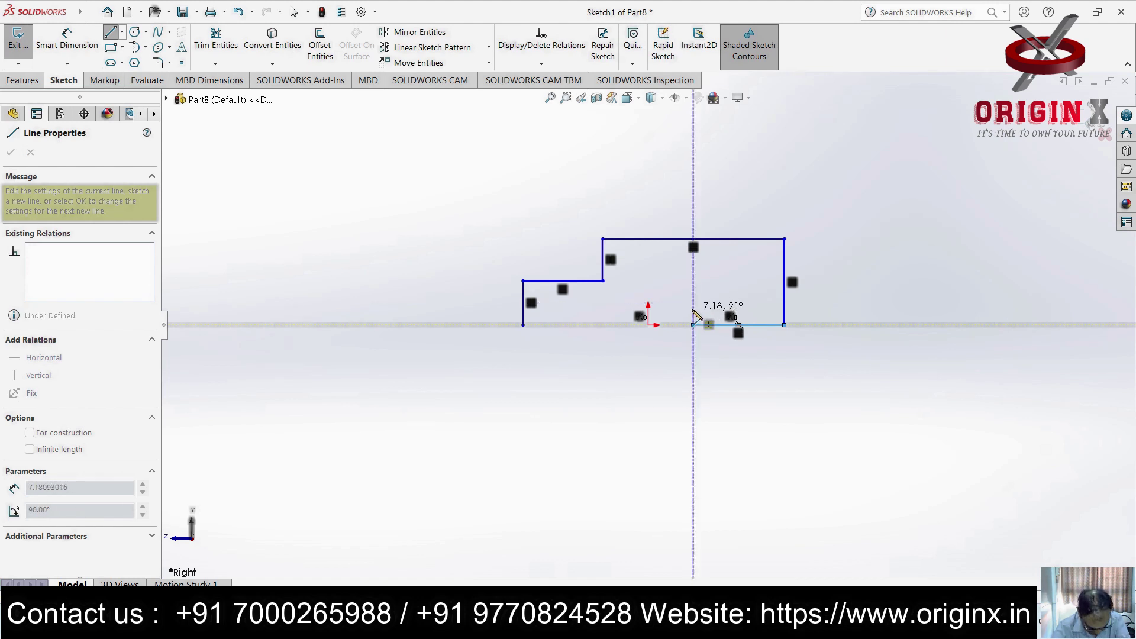
click(694, 309)
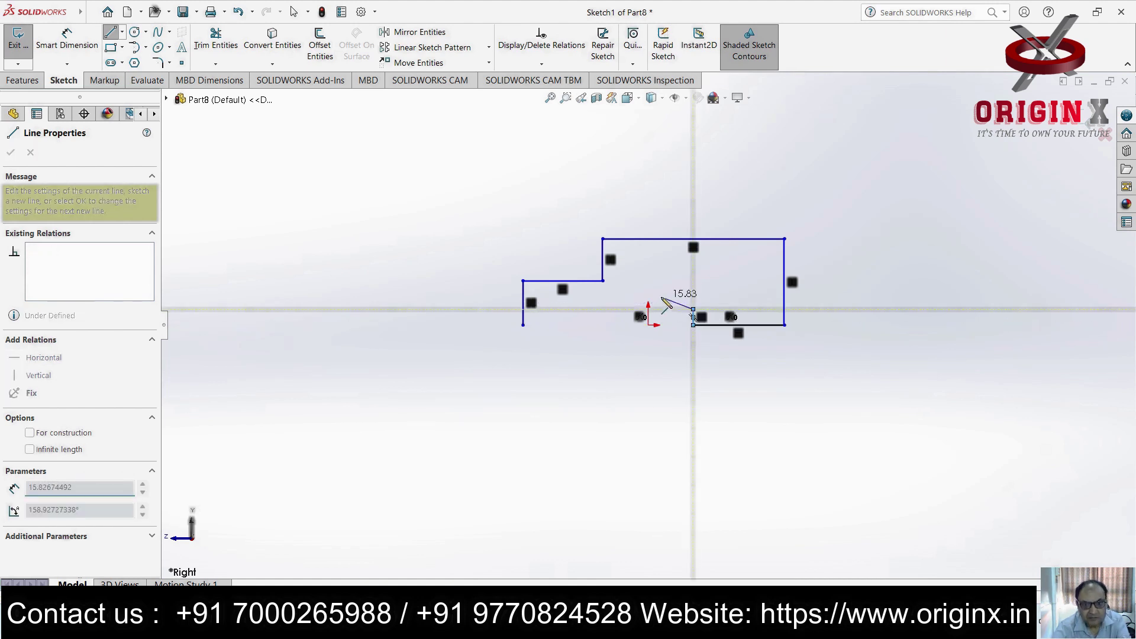
click(604, 310)
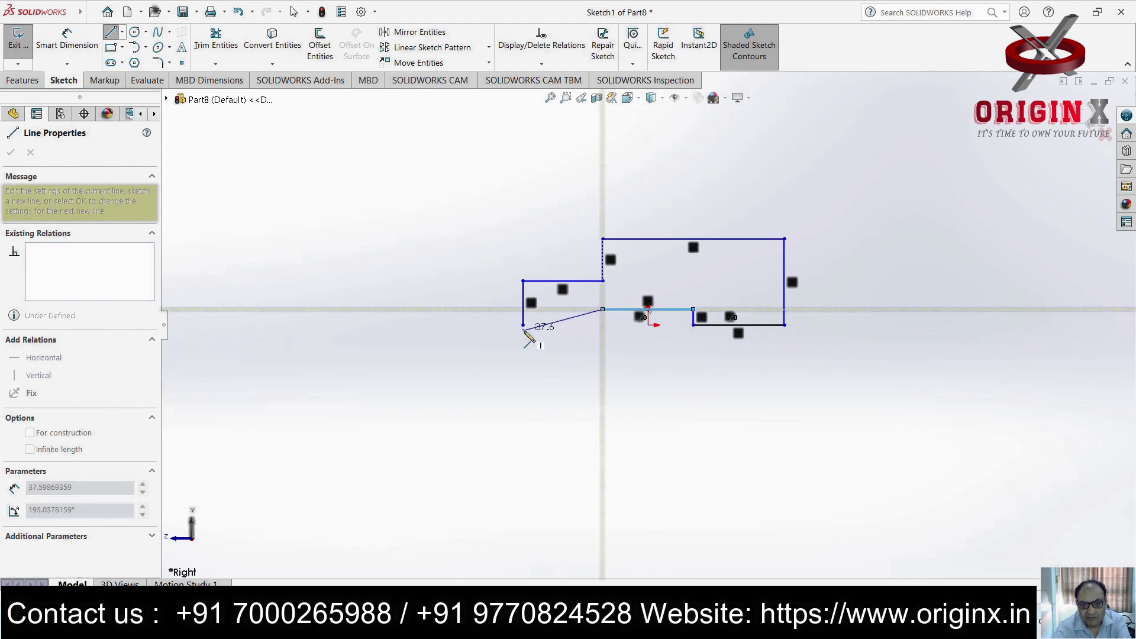
click(603, 325)
click(524, 325)
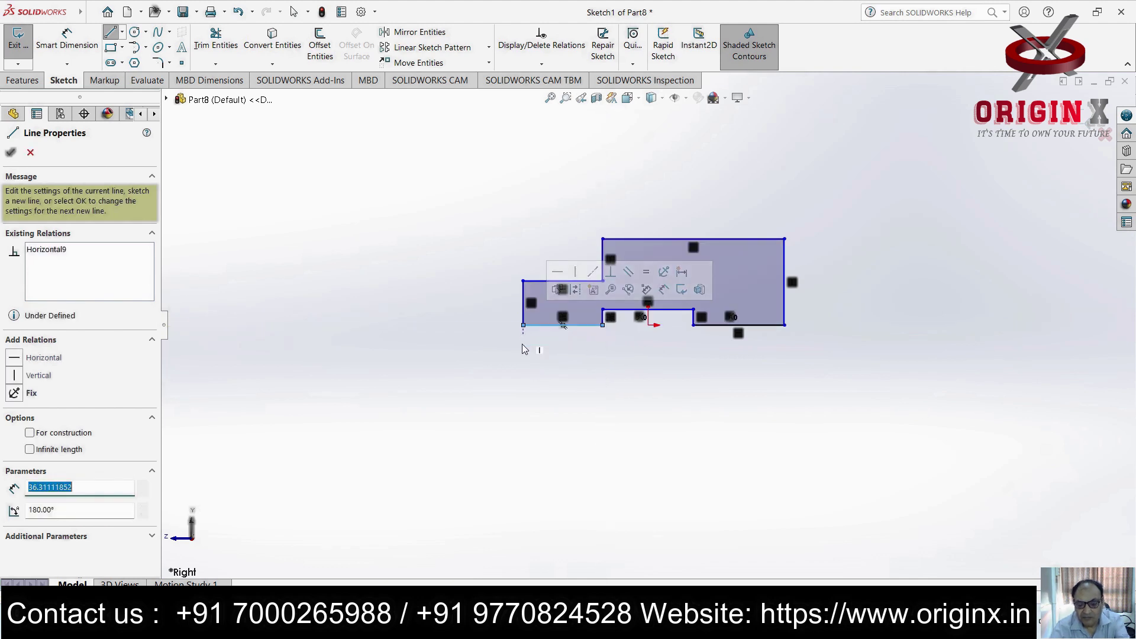
key(Escape)
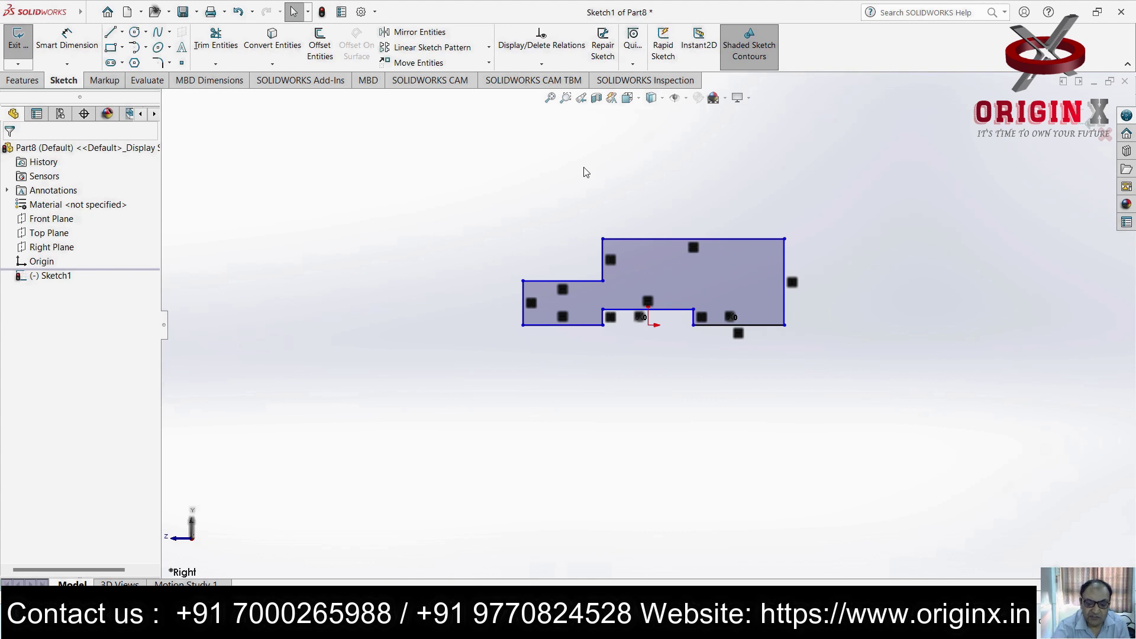
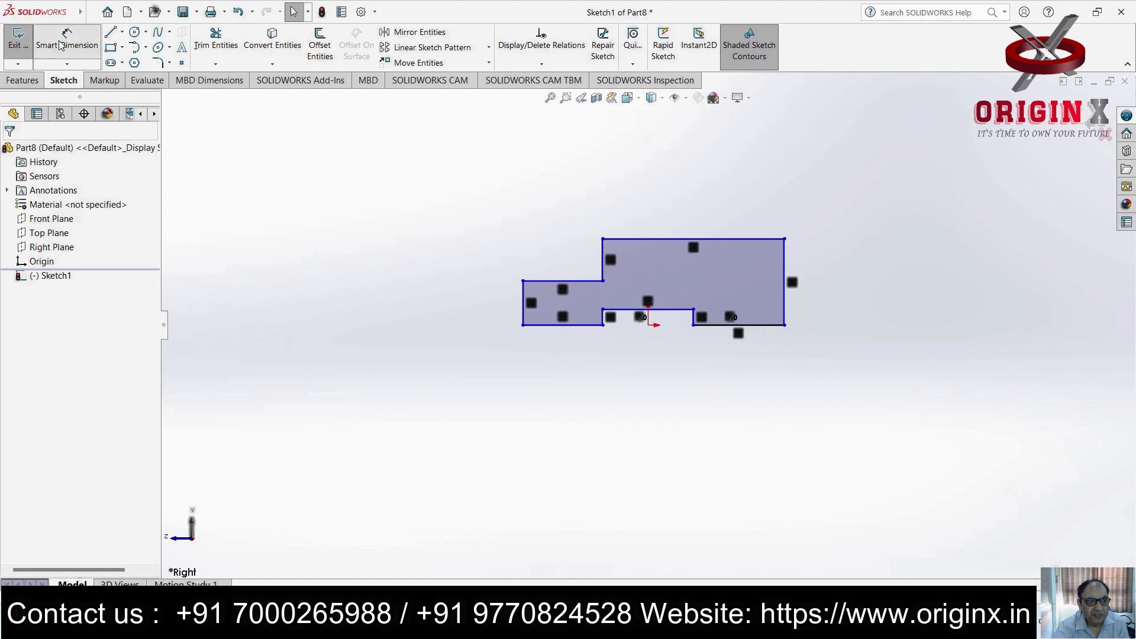
Dimension the profile's tall vertical end edge to 20 mm and its upper horizontal edge to 28 mm
click(67, 39)
click(786, 284)
click(827, 286)
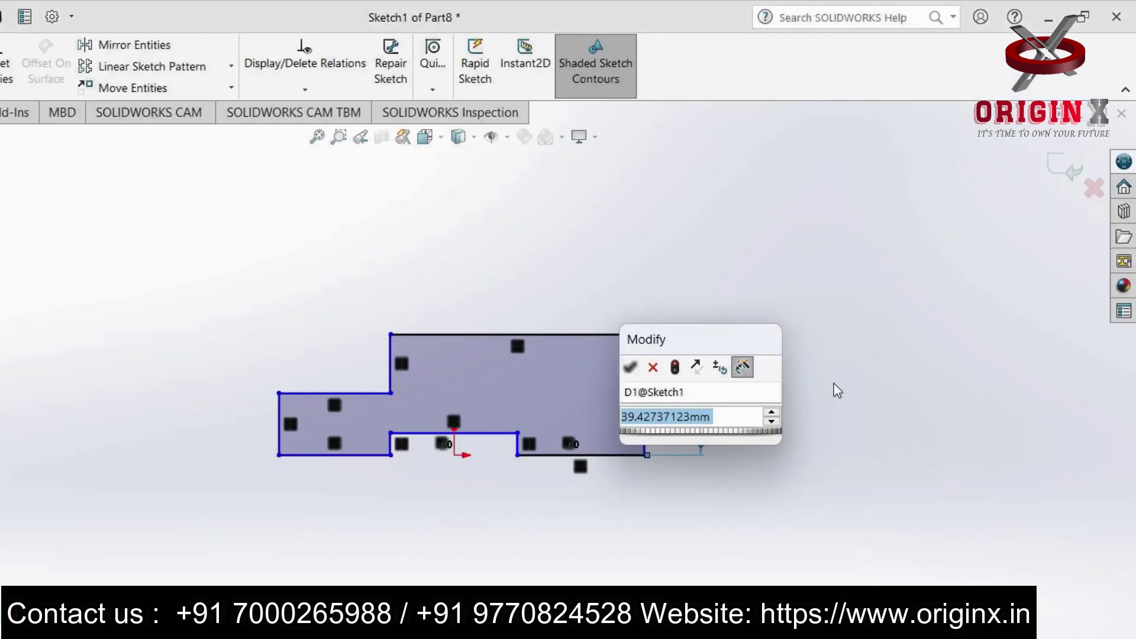
text(20)
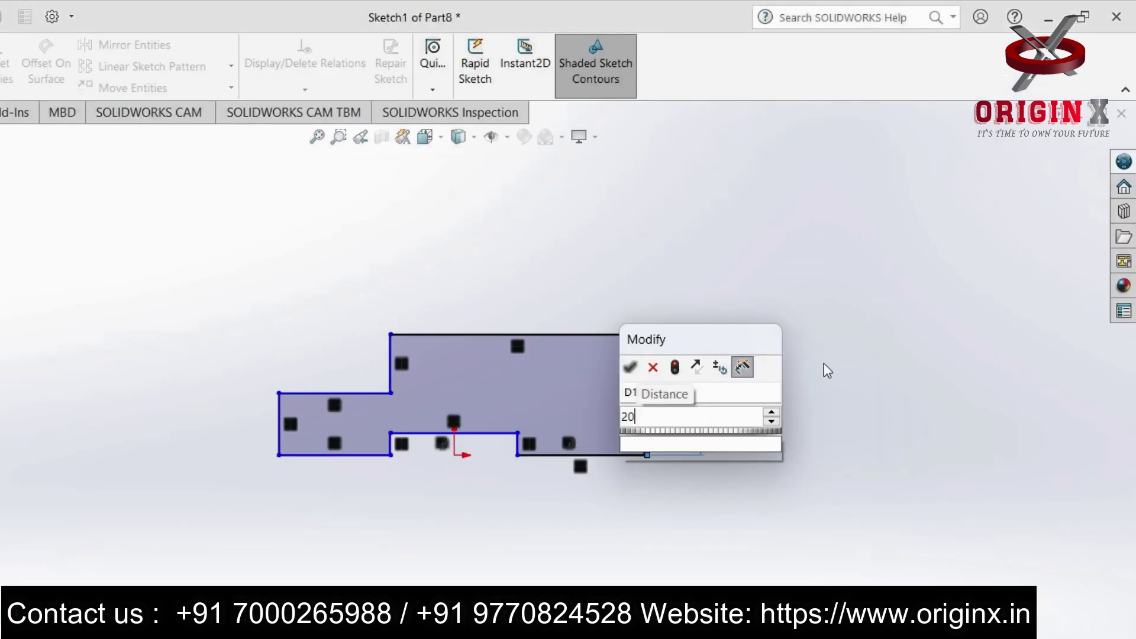
key(Return)
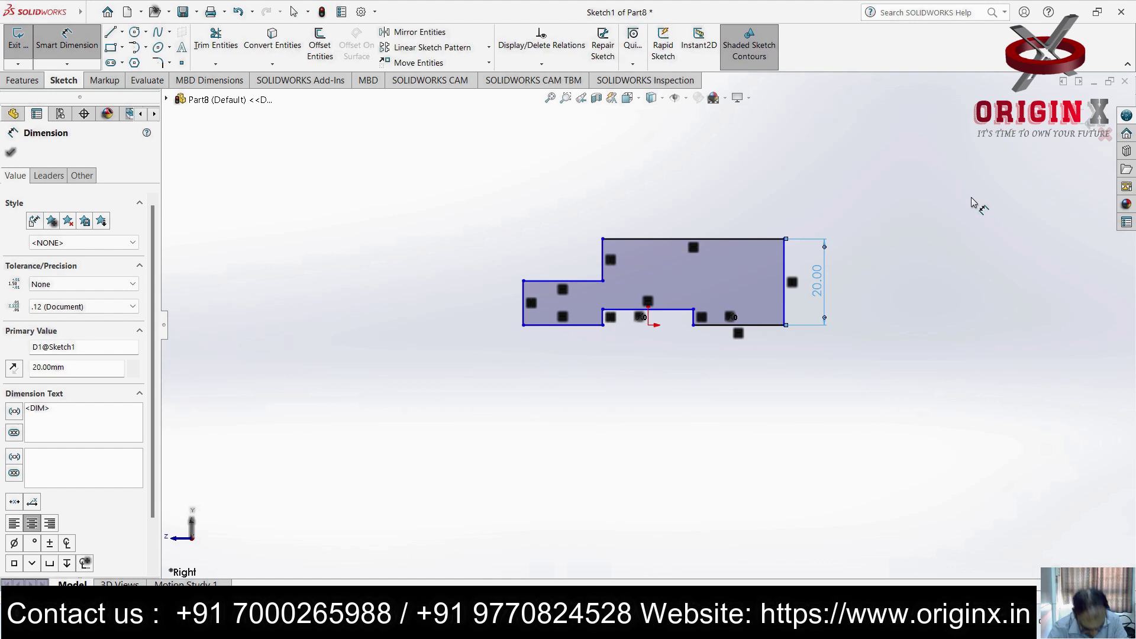
click(727, 239)
click(722, 205)
text(42)
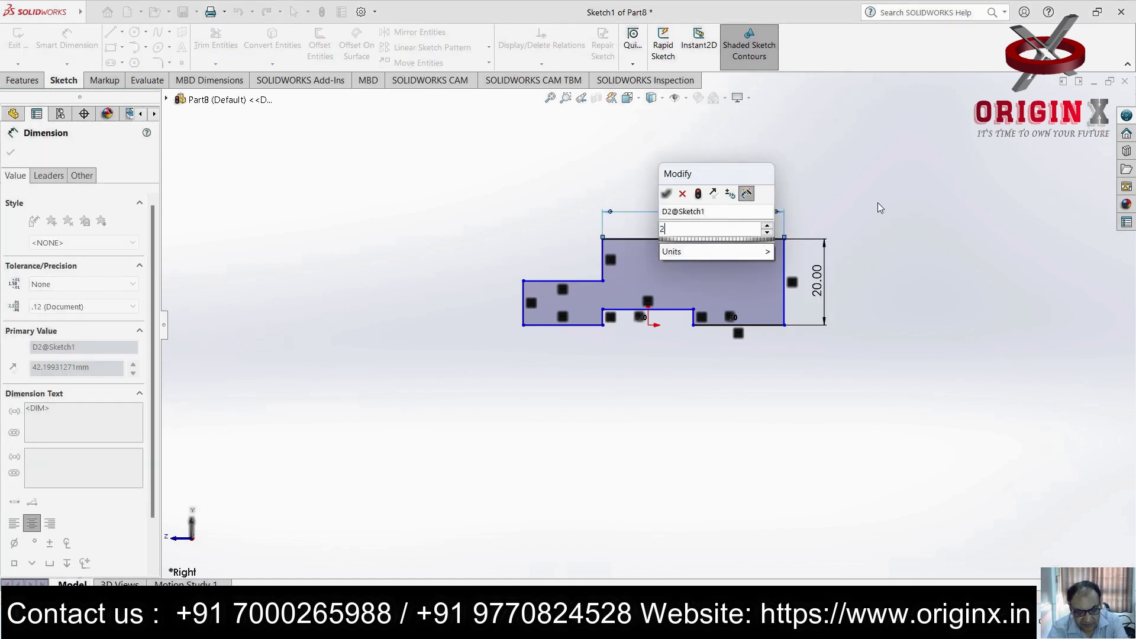
key(Return)
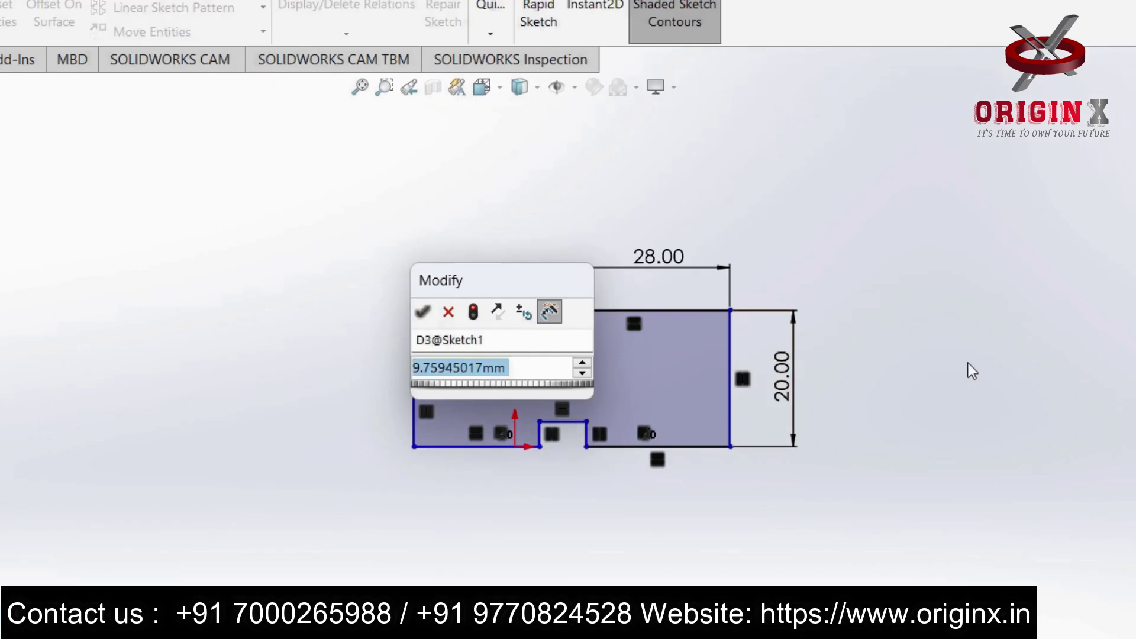
Dimension the vertical riser of the step to 10 mm and the low end edge to 10 mm
text(10)
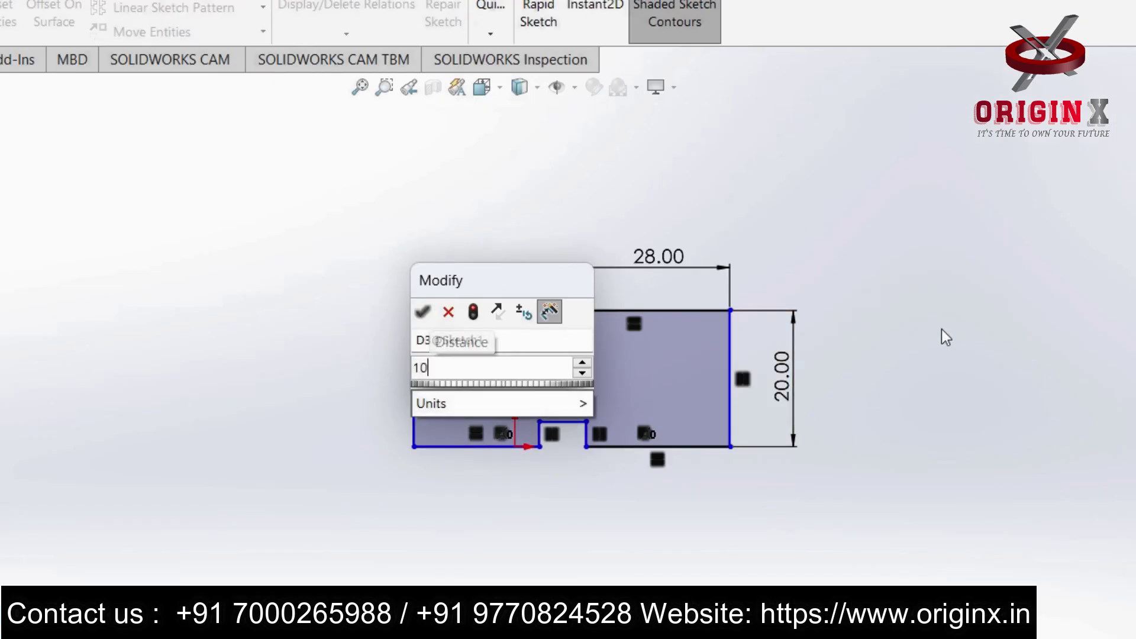
key(Return)
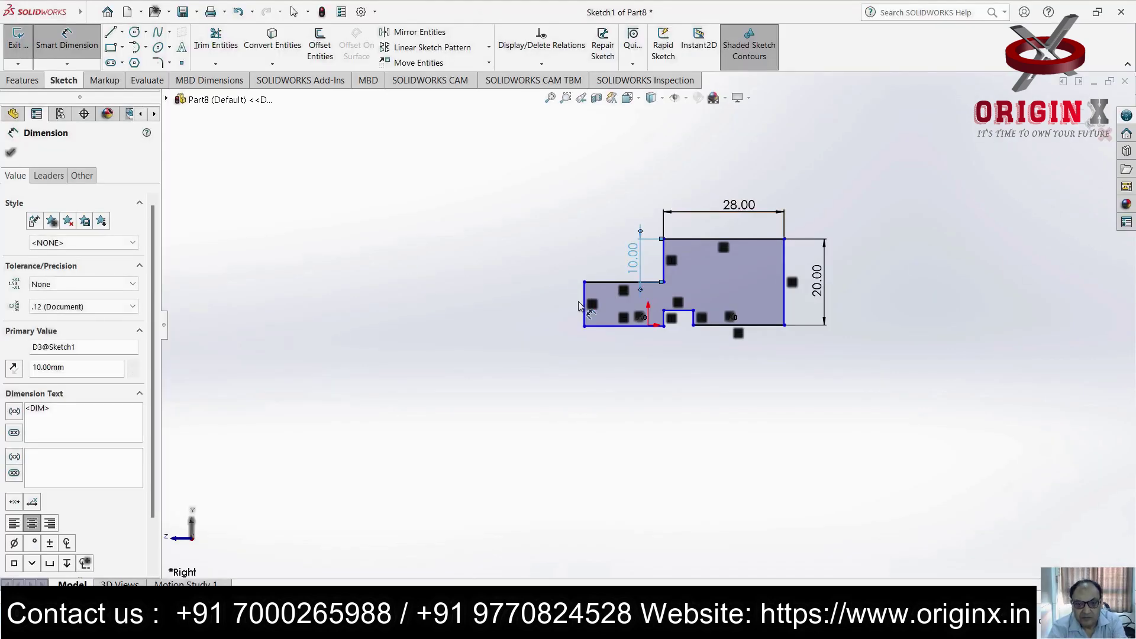
click(414, 414)
click(556, 312)
text(10)
key(Return)
Dimension the base edge between the low end and the notch to 12 mm
click(622, 325)
click(635, 355)
text(12)
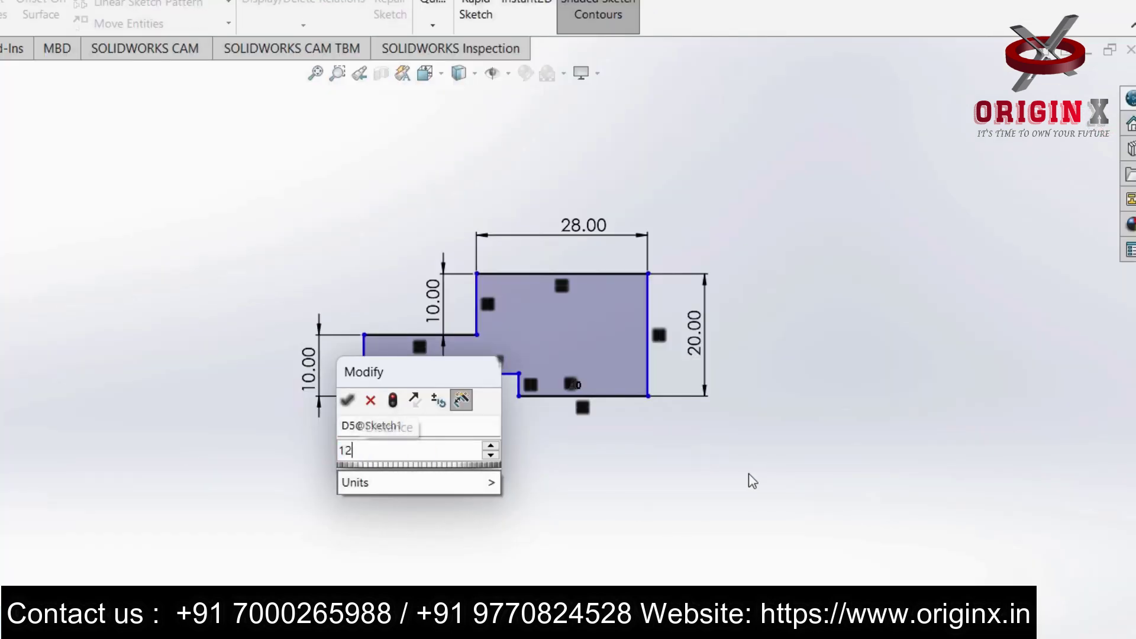
key(Return)
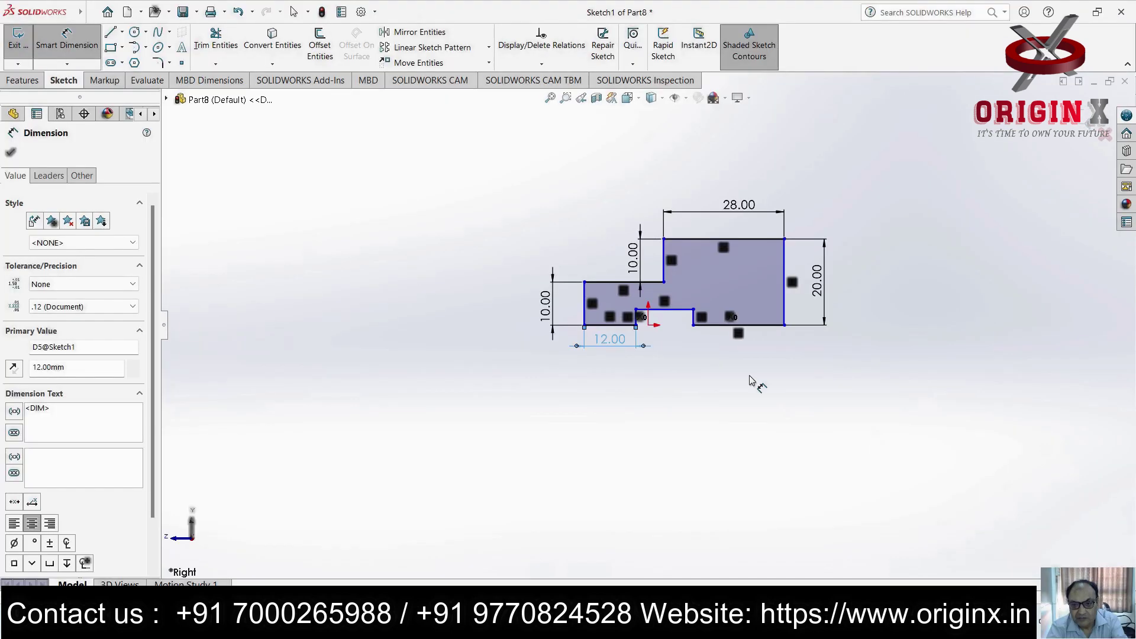
Dimension the bottom edge of the foot under the tall block of the profile to 12 mm
click(754, 330)
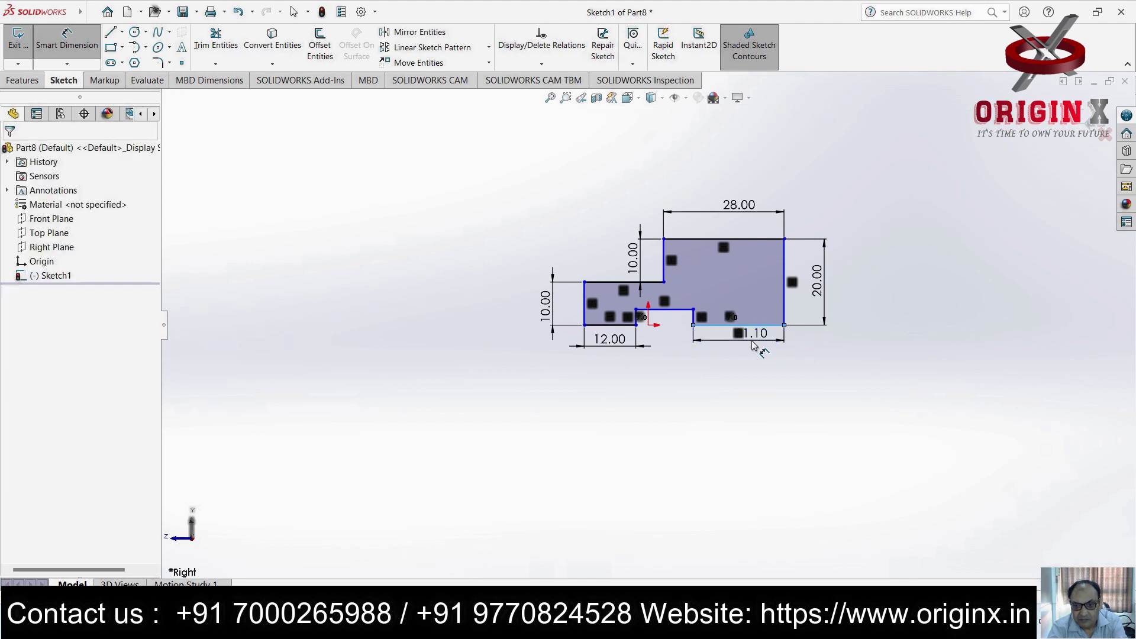
click(740, 349)
text(12)
key(Return)
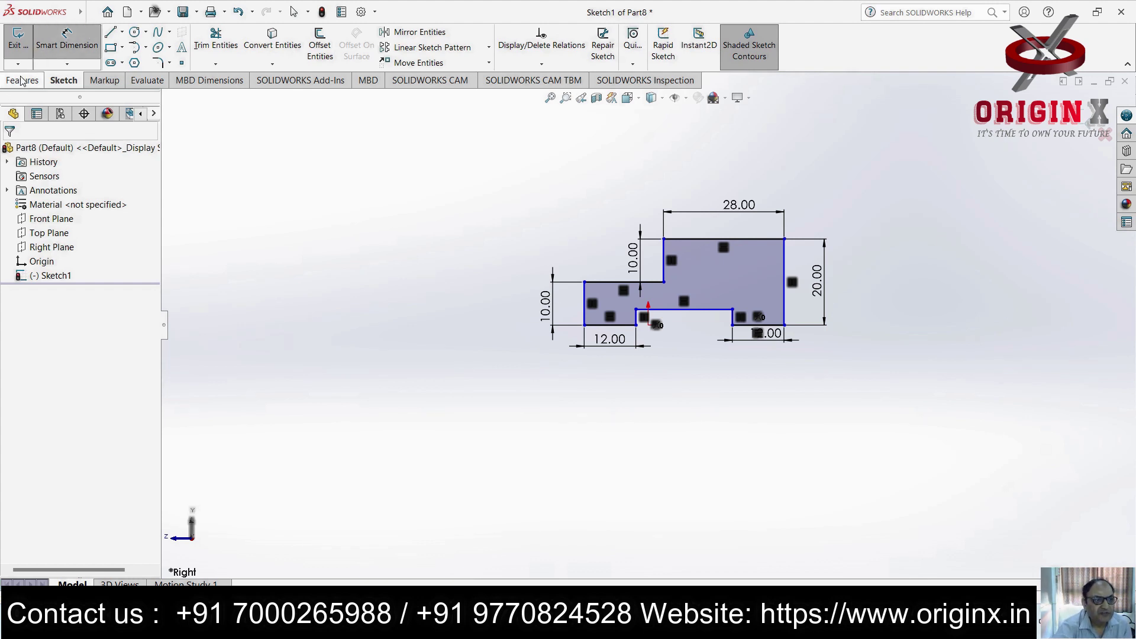
Extrude the stepped profile as a blind boss with a depth of 40 mm
click(21, 80)
click(24, 47)
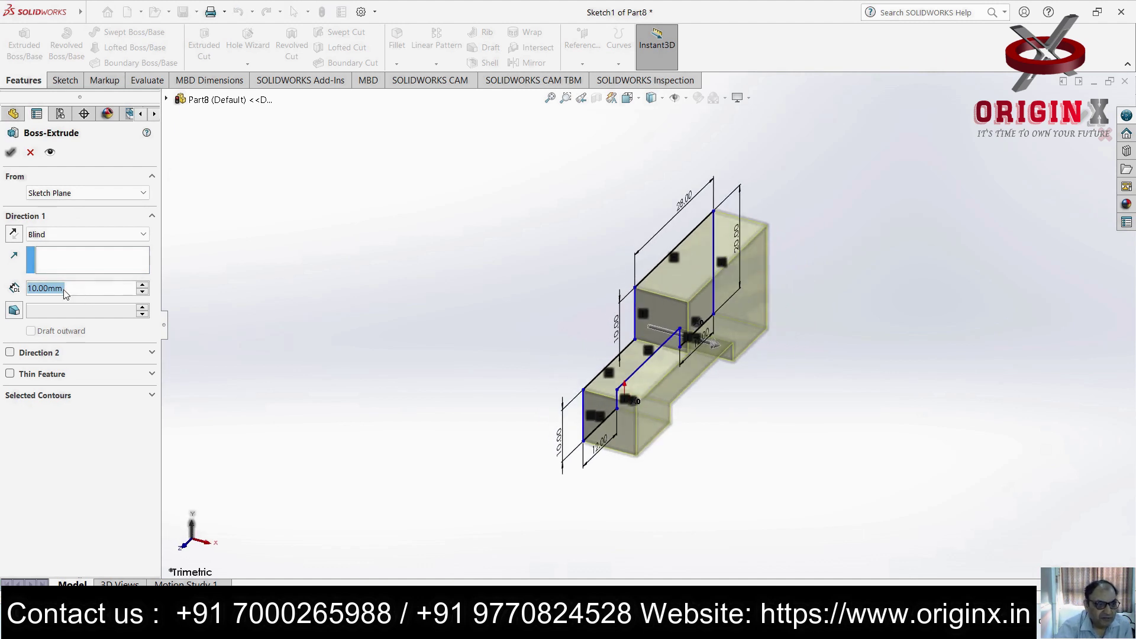
text(40)
key(Return)
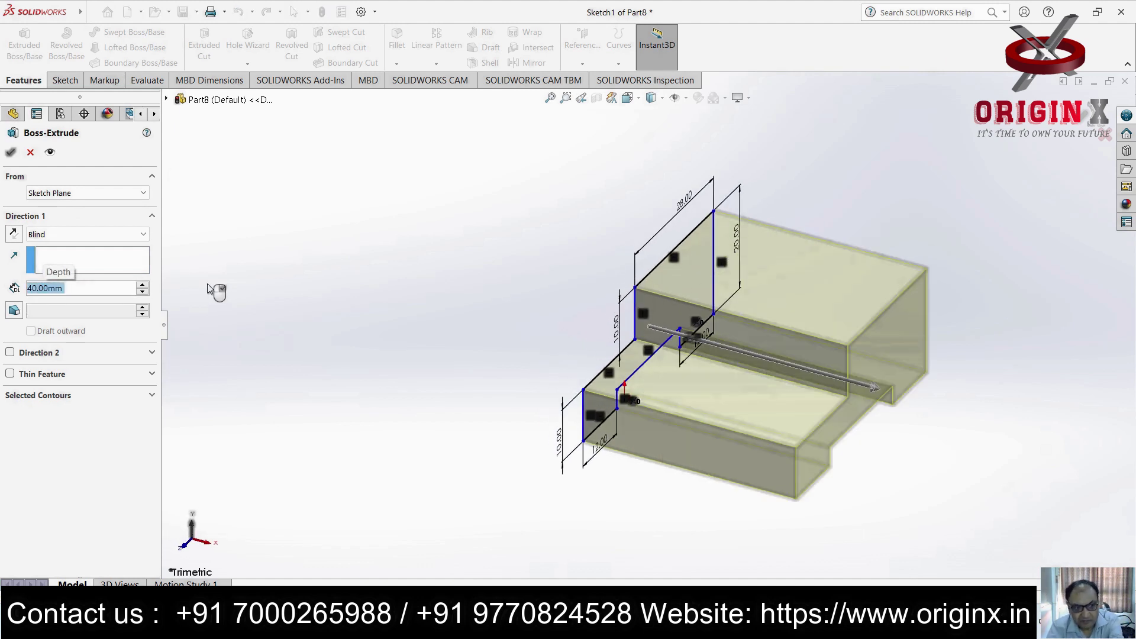
click(11, 152)
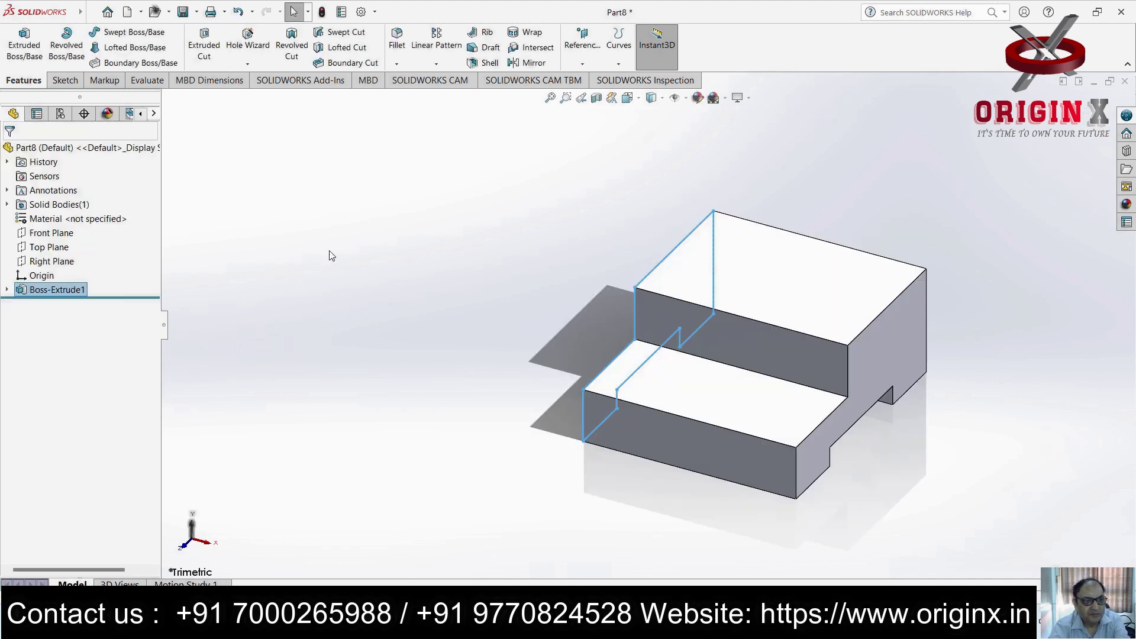
Create a reference plane from the notched end face with a flipped offset of 40 mm, through the body
scroll(727, 398, up, 5)
scroll(862, 310, down, 3)
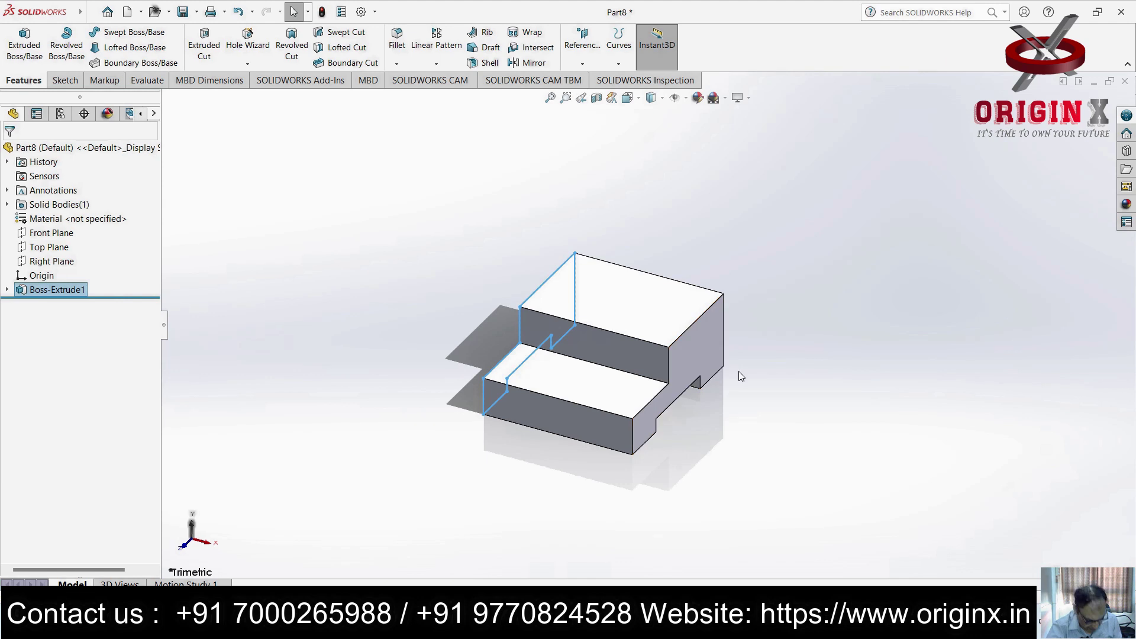
middle_drag(748, 360, 720, 339)
click(731, 215)
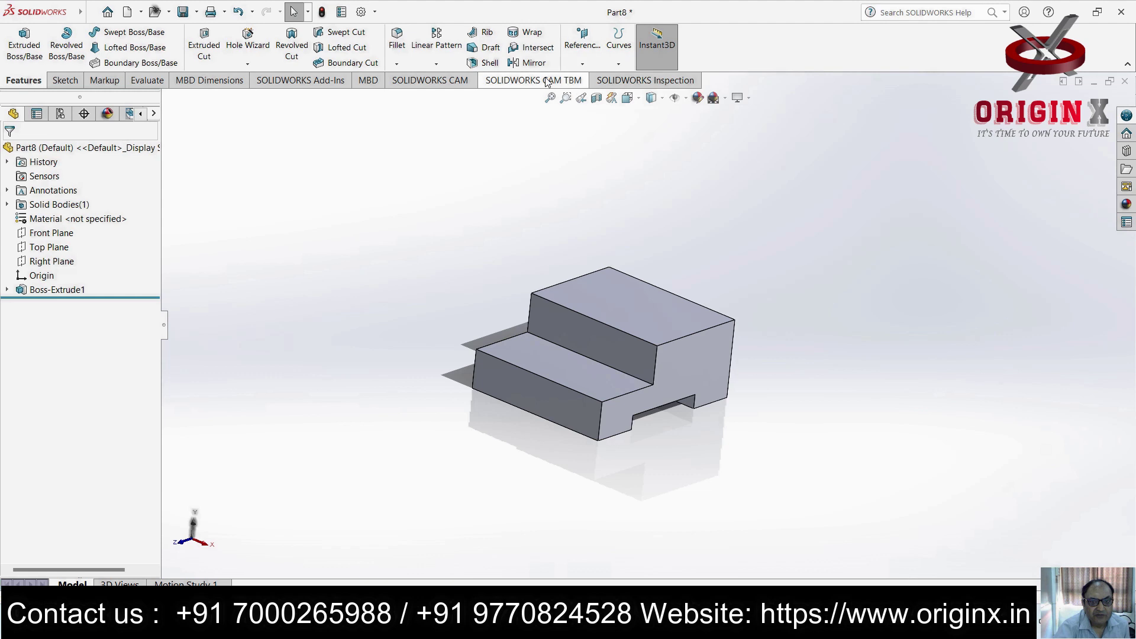
click(582, 65)
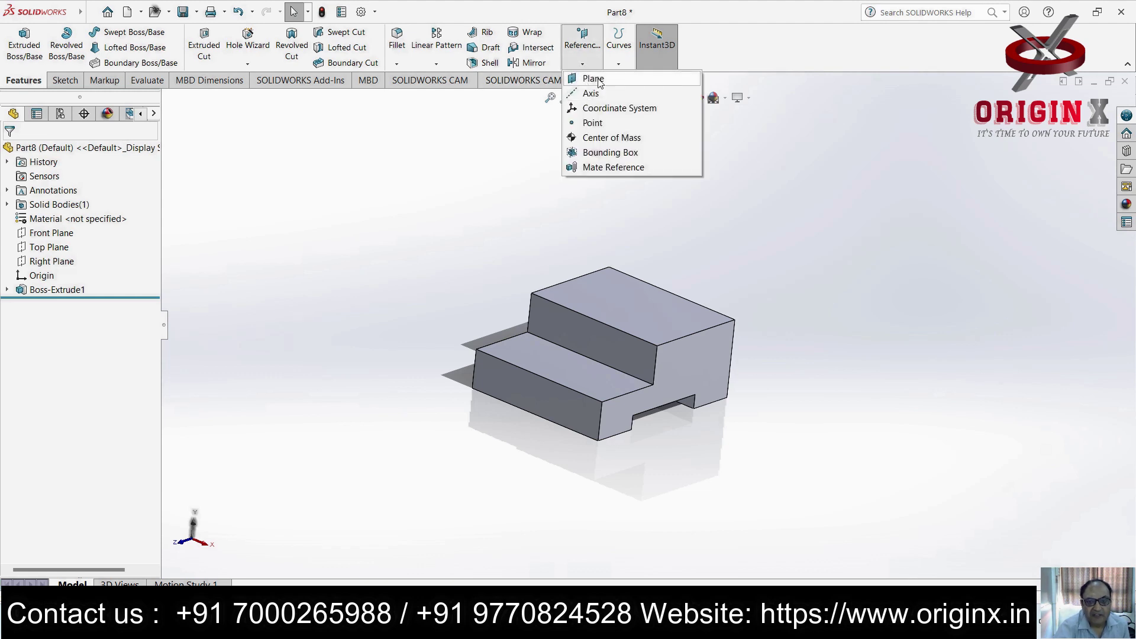
click(593, 78)
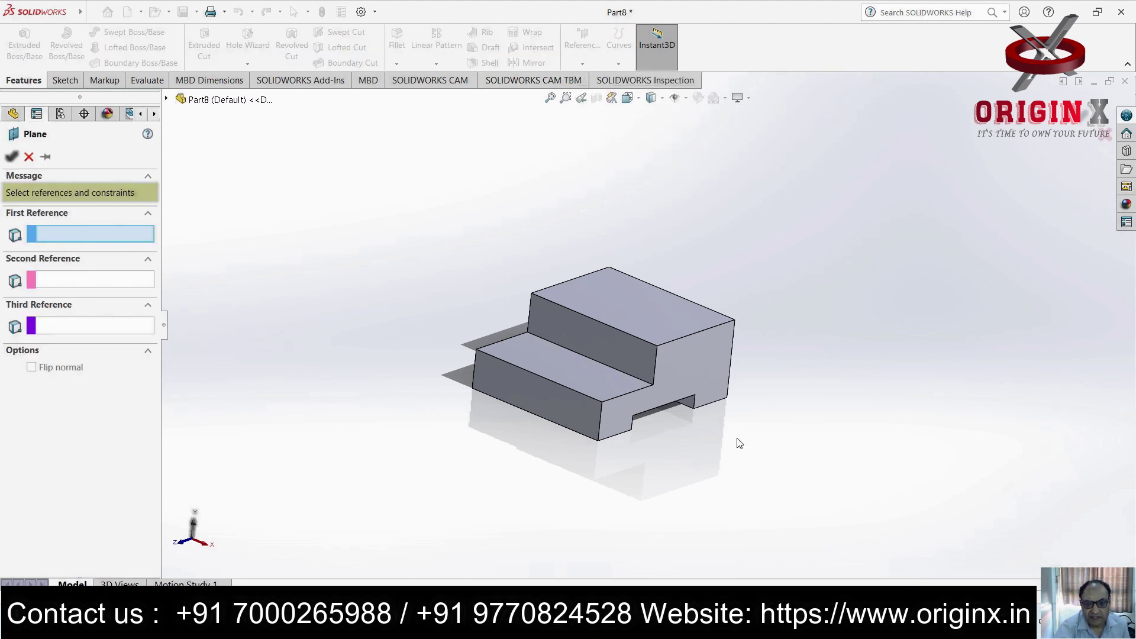
click(709, 359)
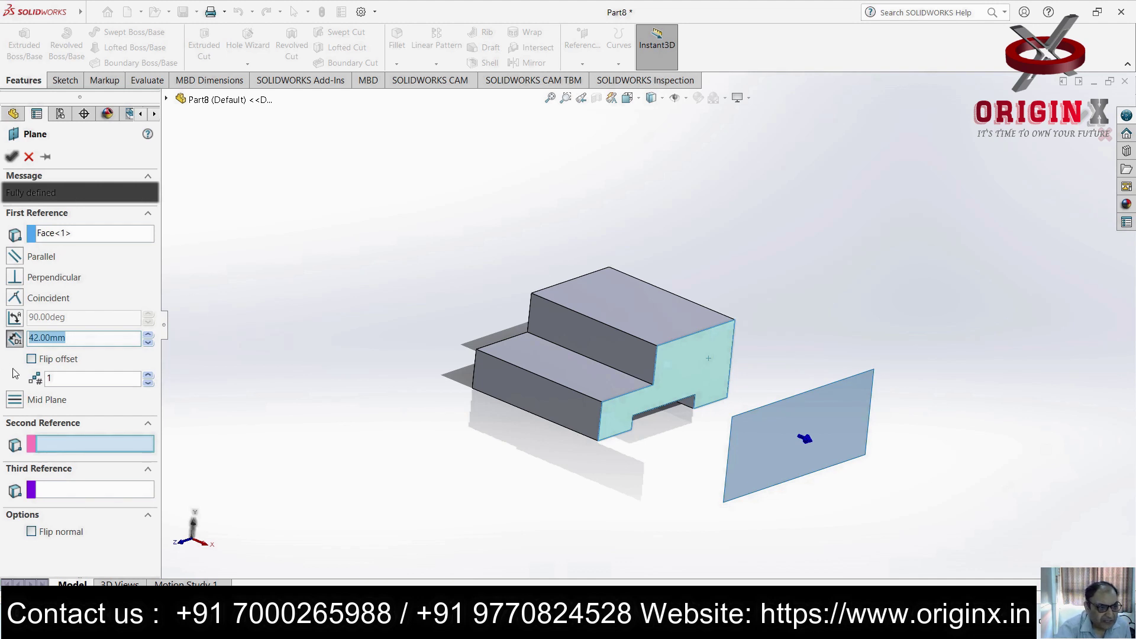
click(32, 359)
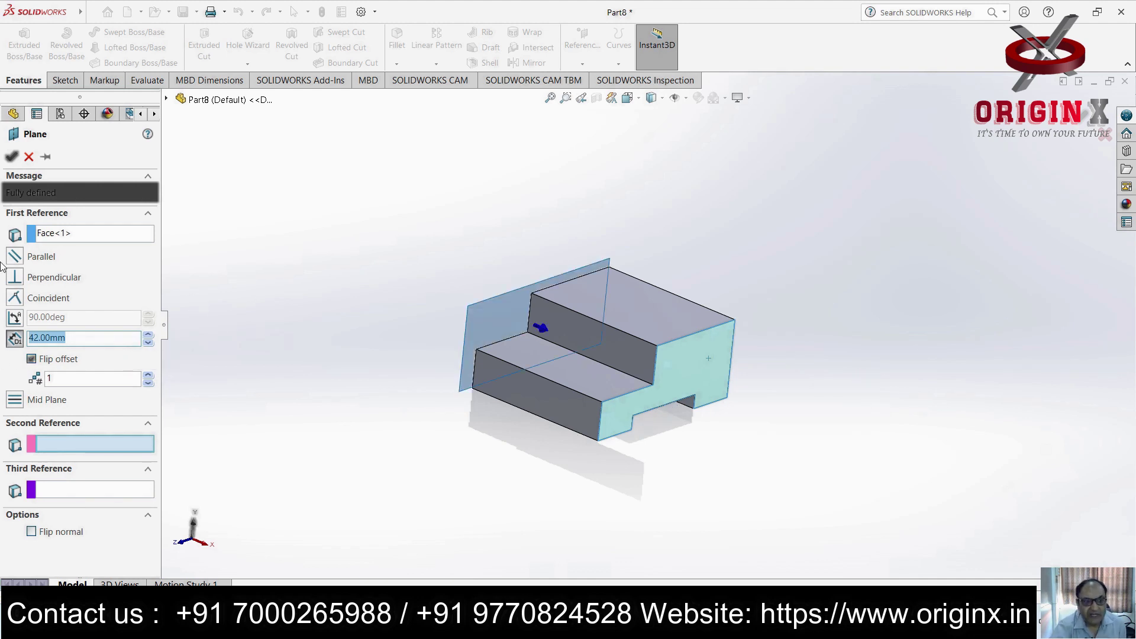
text(4)
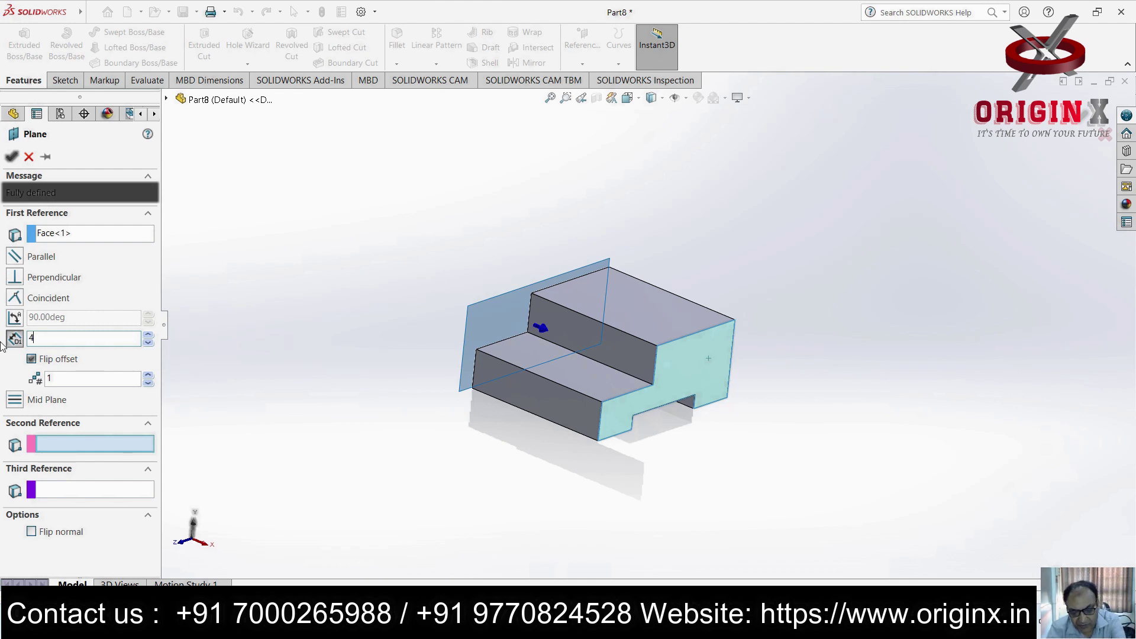
key(Return)
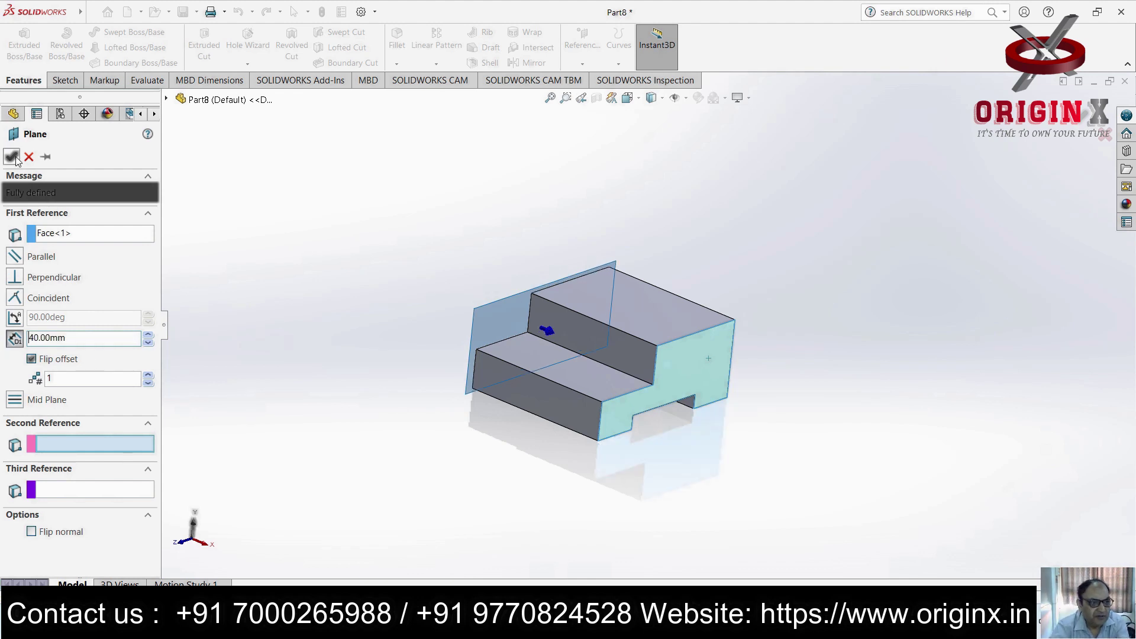
click(12, 156)
key(ctrl+8)
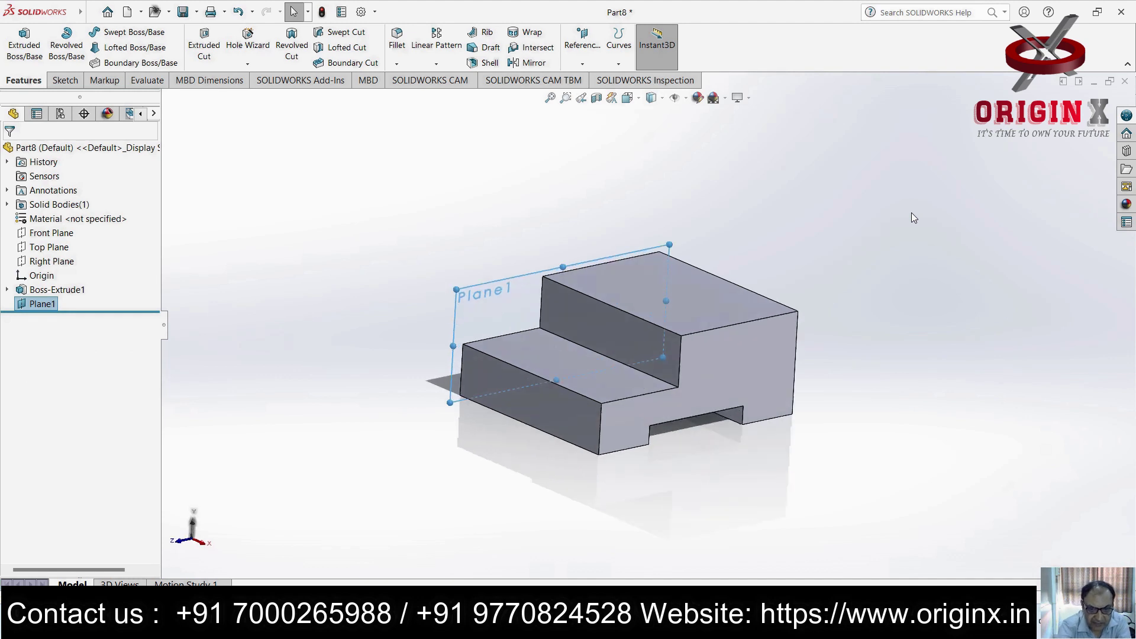
scroll(655, 315, up, 4)
scroll(655, 315, up, 2)
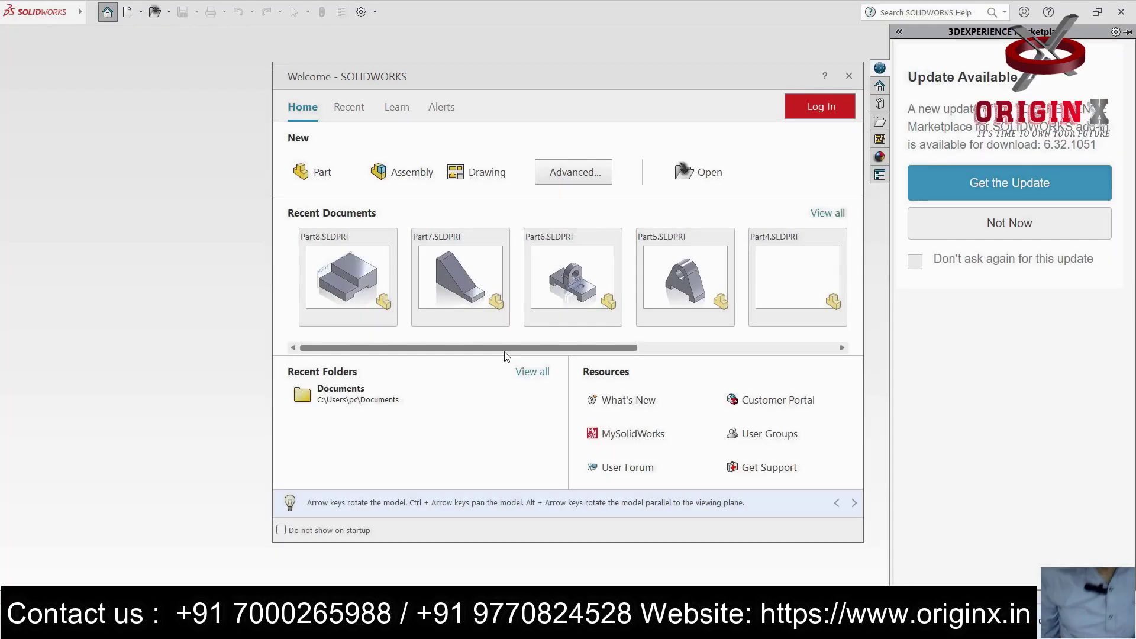
Create a new part document
click(92, 13)
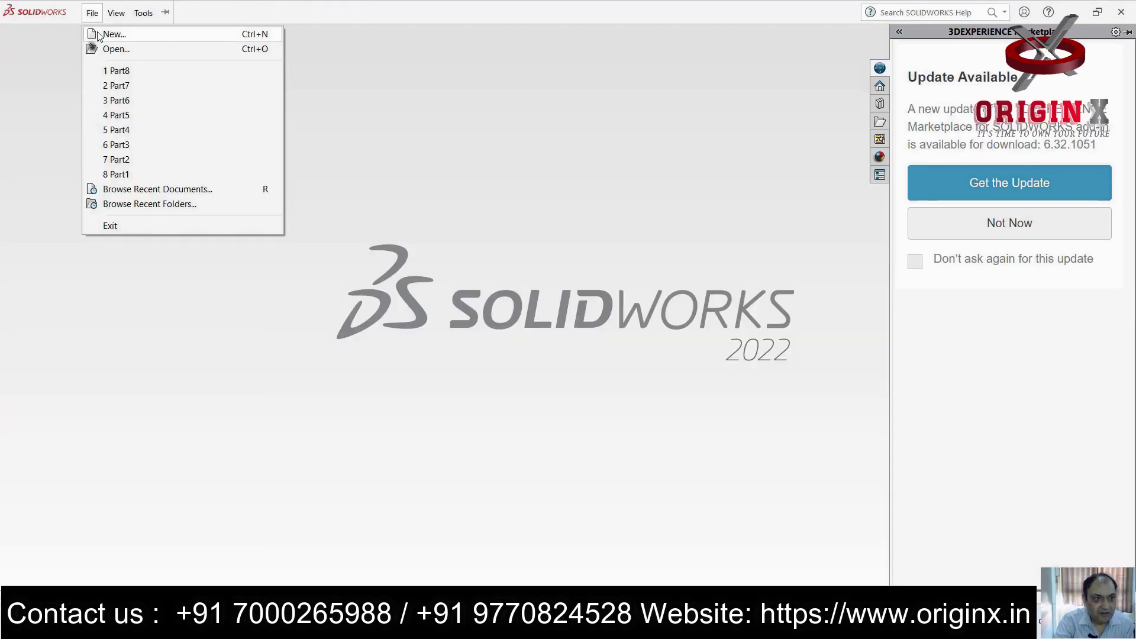
click(107, 34)
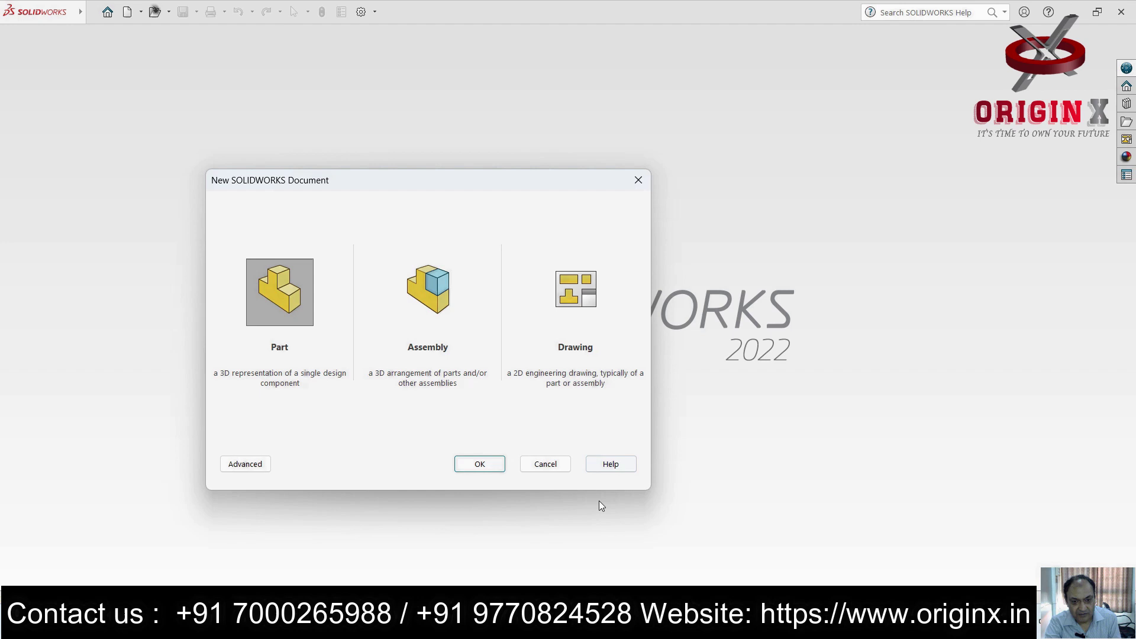
click(475, 464)
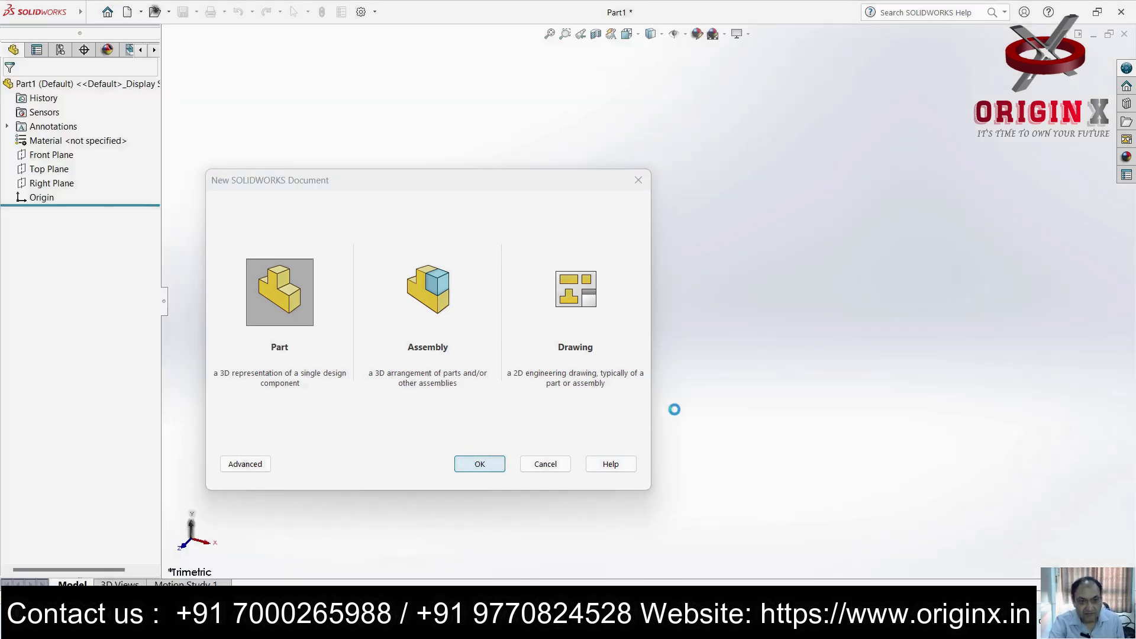
Sketch a closed stepped profile with a notch in its underside on the Right Plane, its upper edge about 70 mm long
click(64, 248)
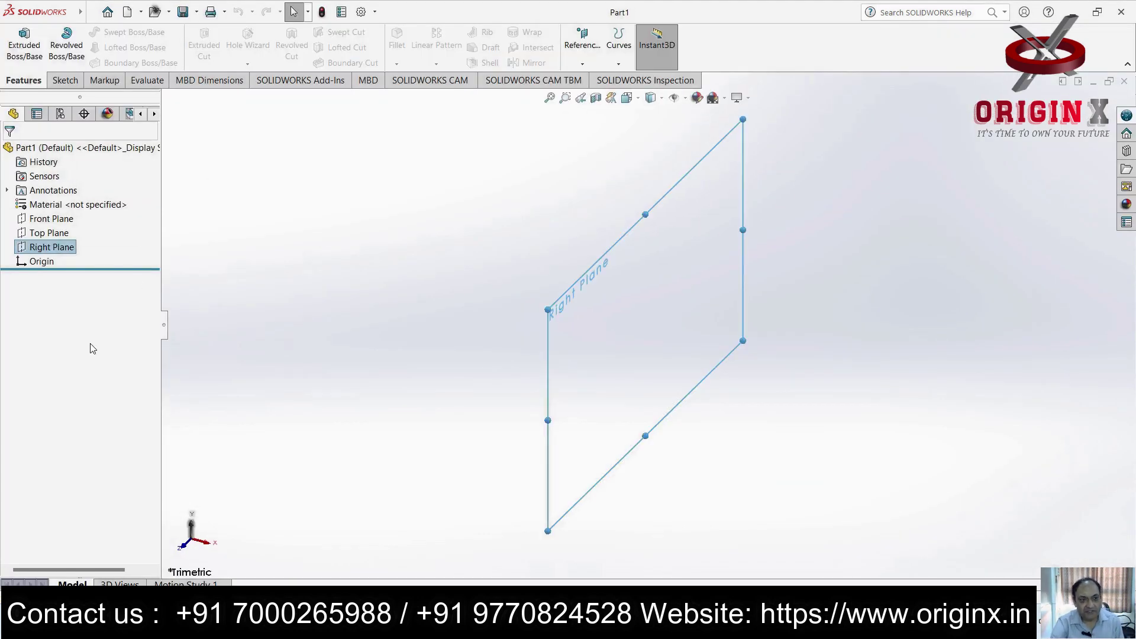
key(ctrl+8)
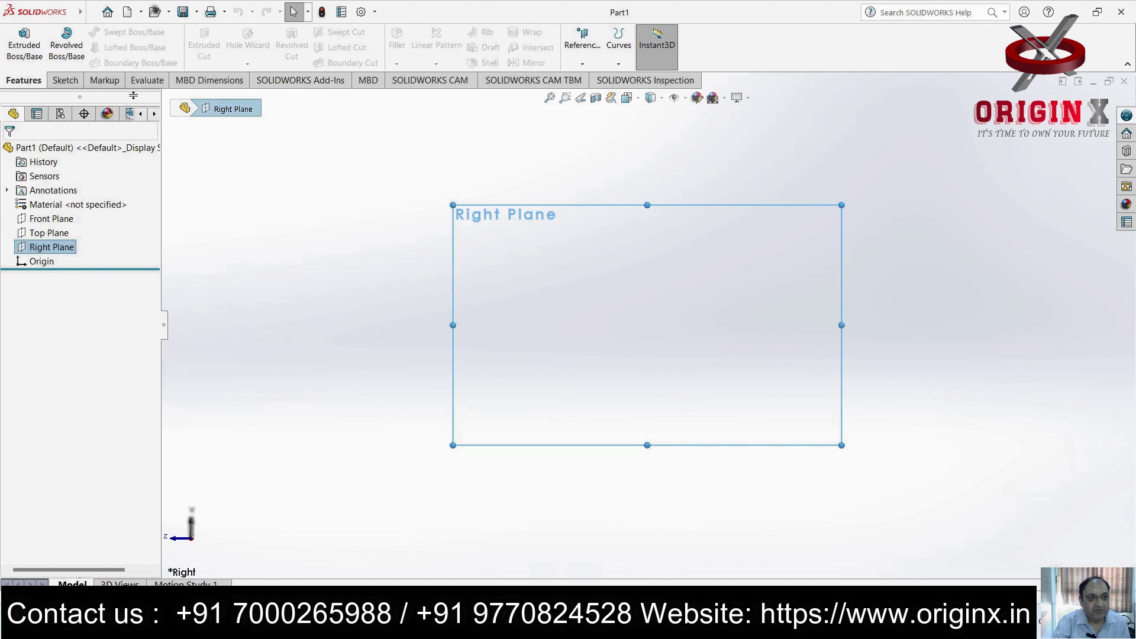
click(66, 81)
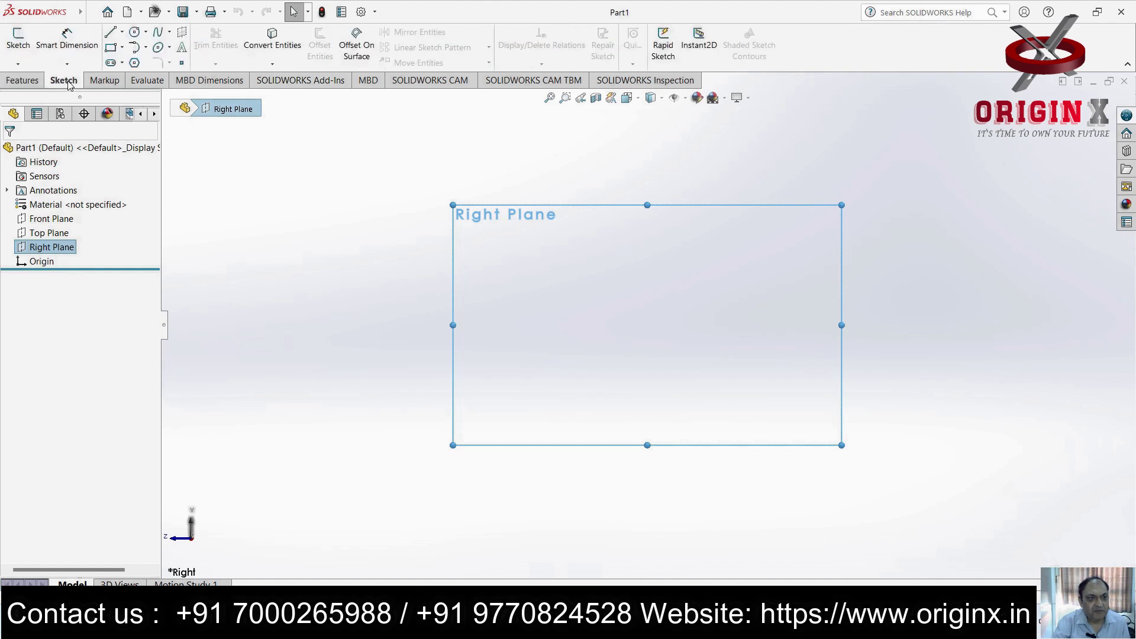
click(110, 33)
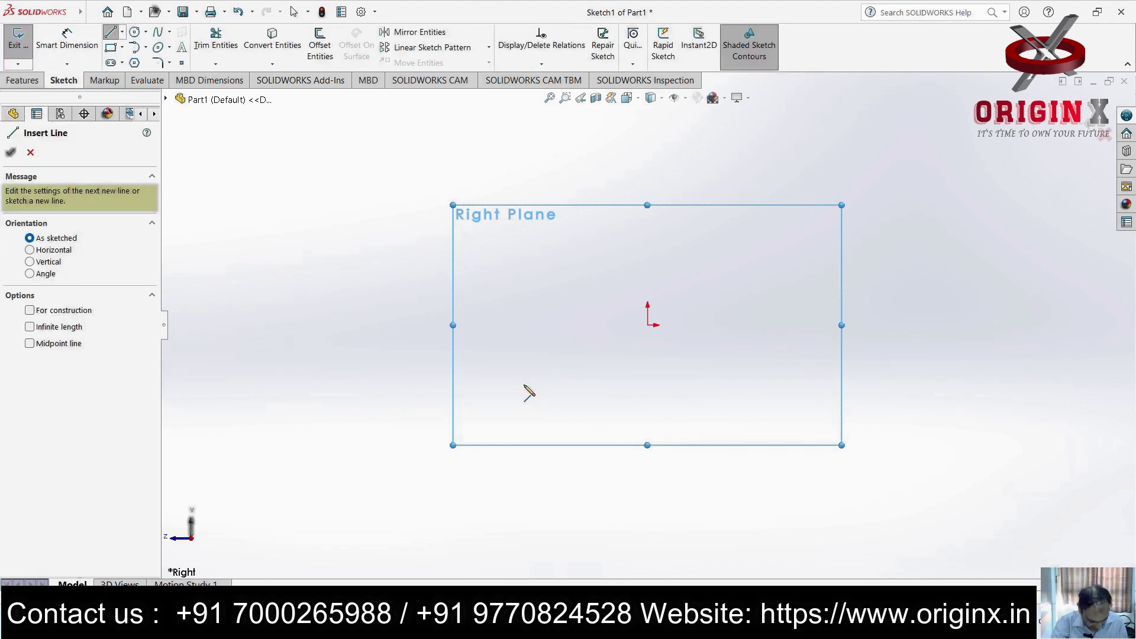
click(525, 334)
click(524, 288)
click(596, 287)
click(596, 241)
click(748, 241)
click(749, 335)
click(677, 334)
click(677, 318)
click(596, 318)
click(596, 334)
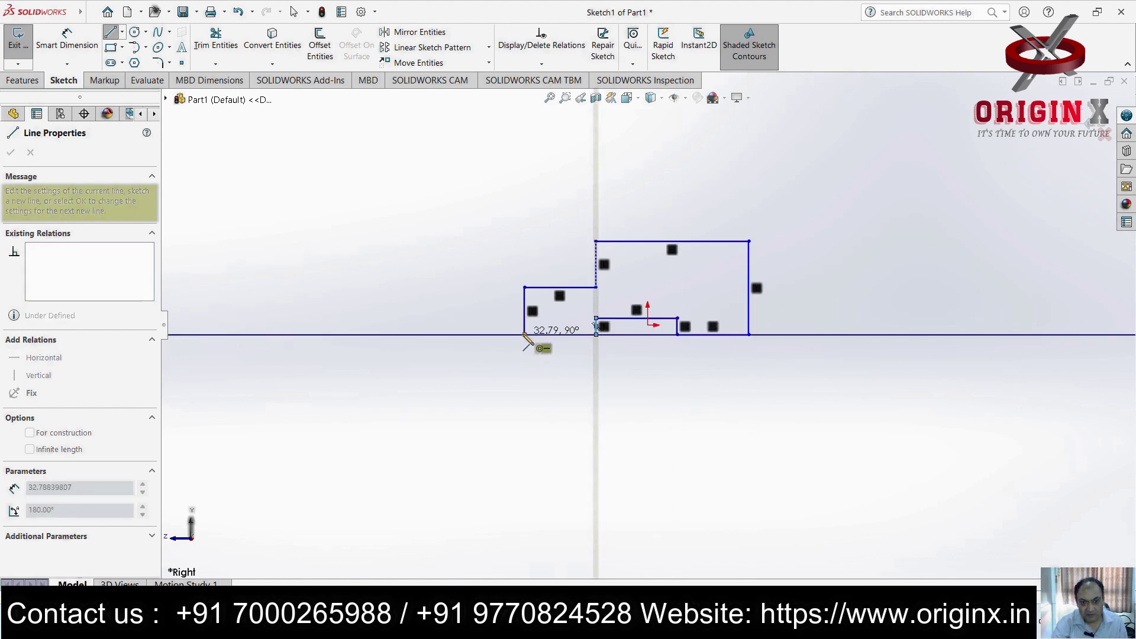
click(524, 335)
key(Escape)
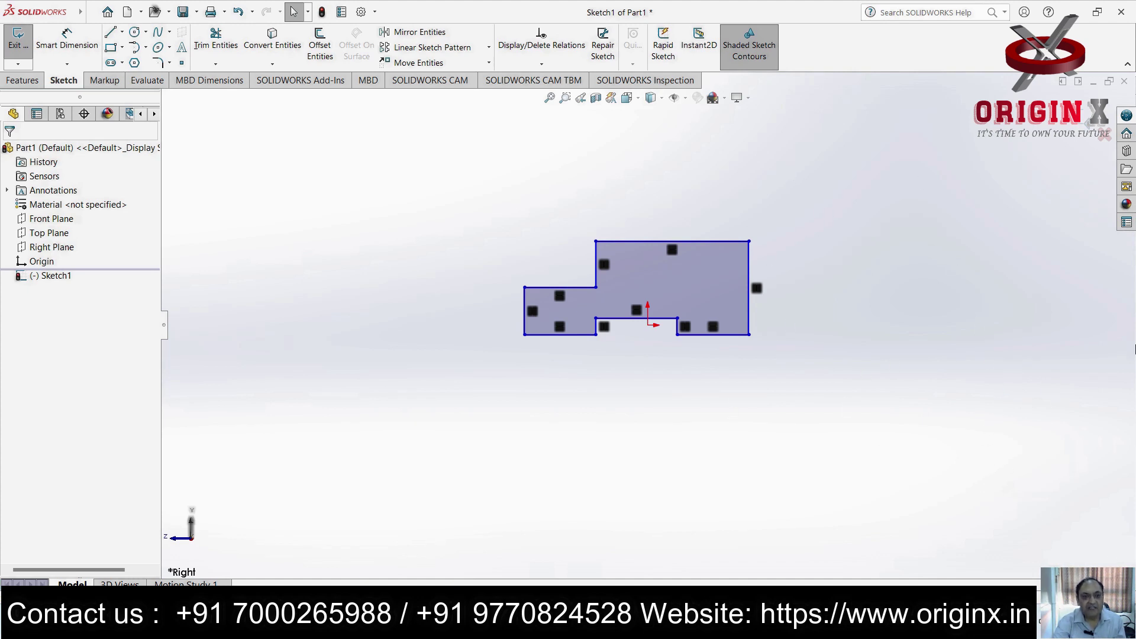
Dimension the profile's uppermost edge to 28 mm and the tall outer vertical edge to 30 mm
click(56, 48)
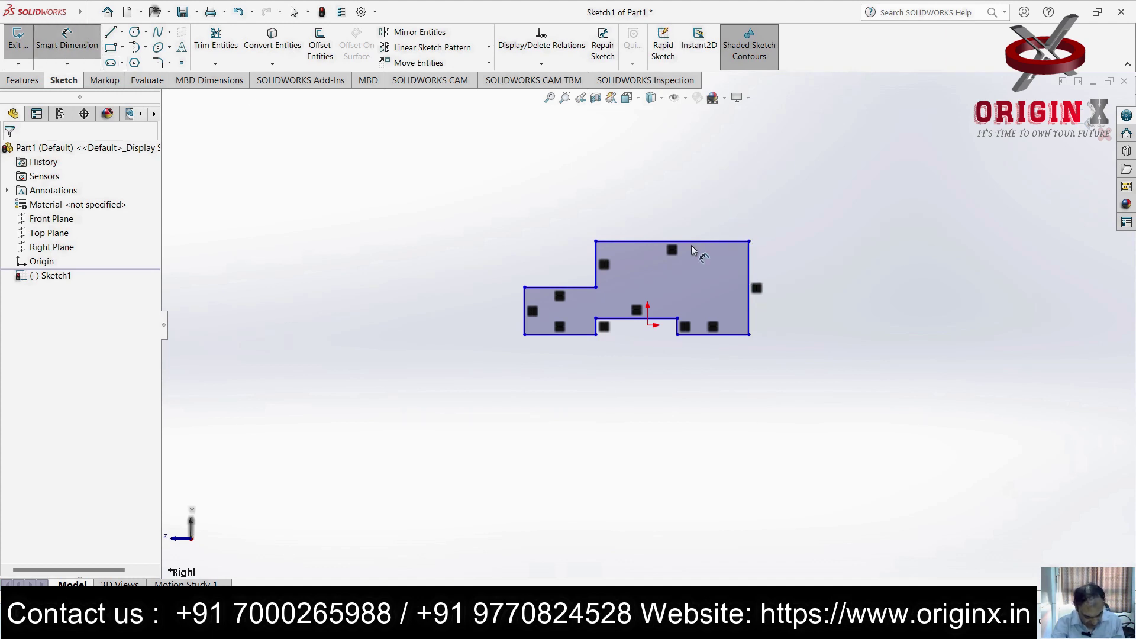
click(668, 241)
click(699, 219)
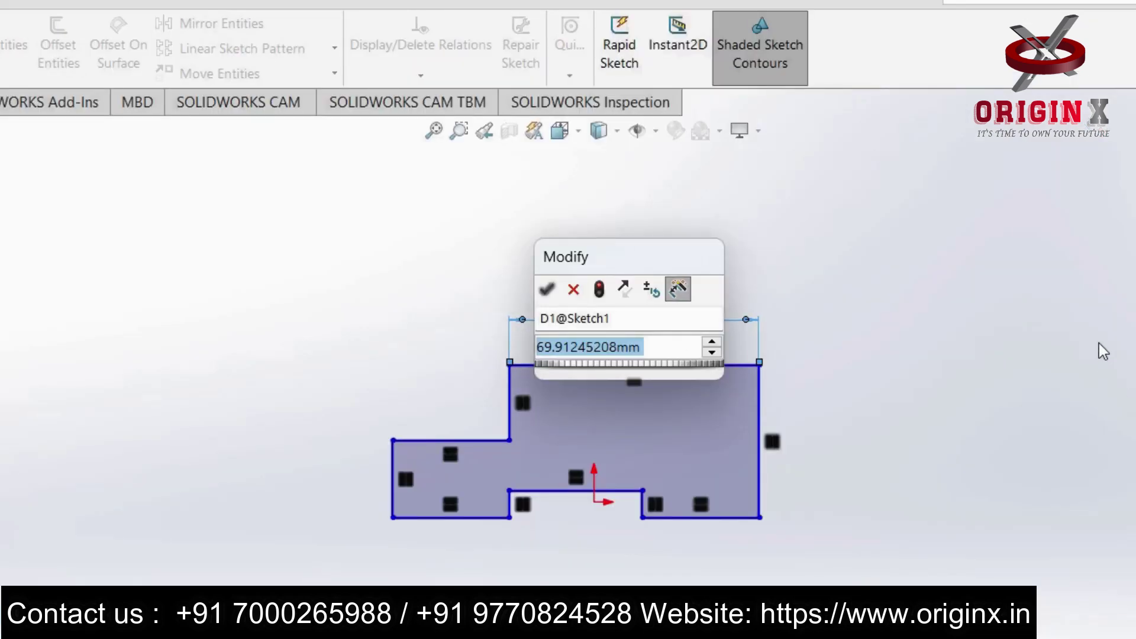
text(28)
key(Return)
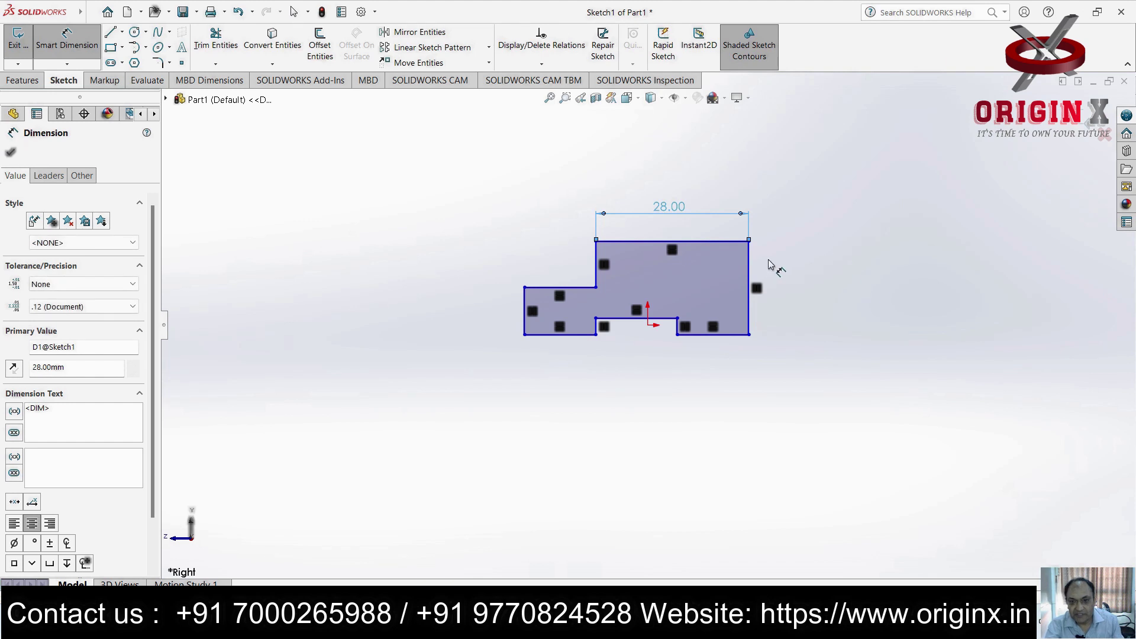
click(750, 285)
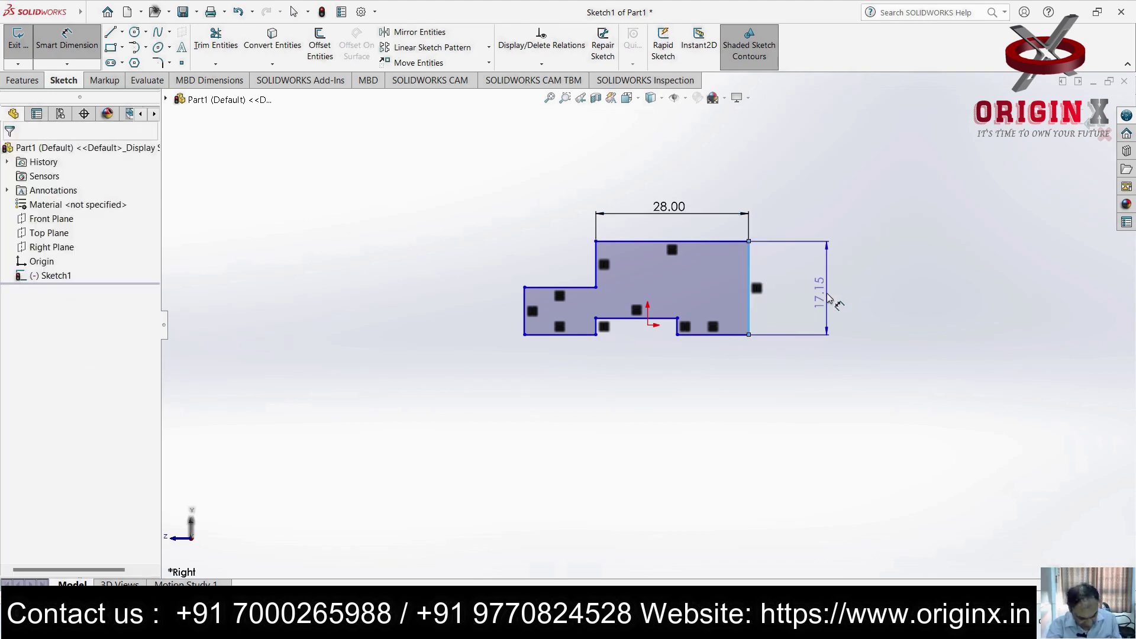
click(829, 299)
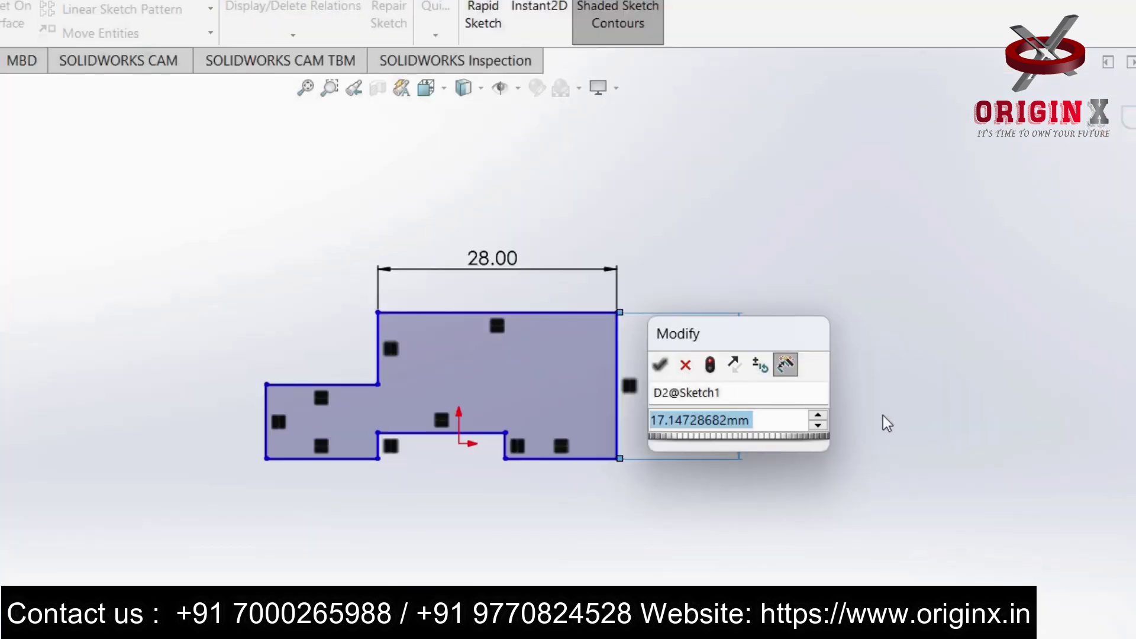
text(30)
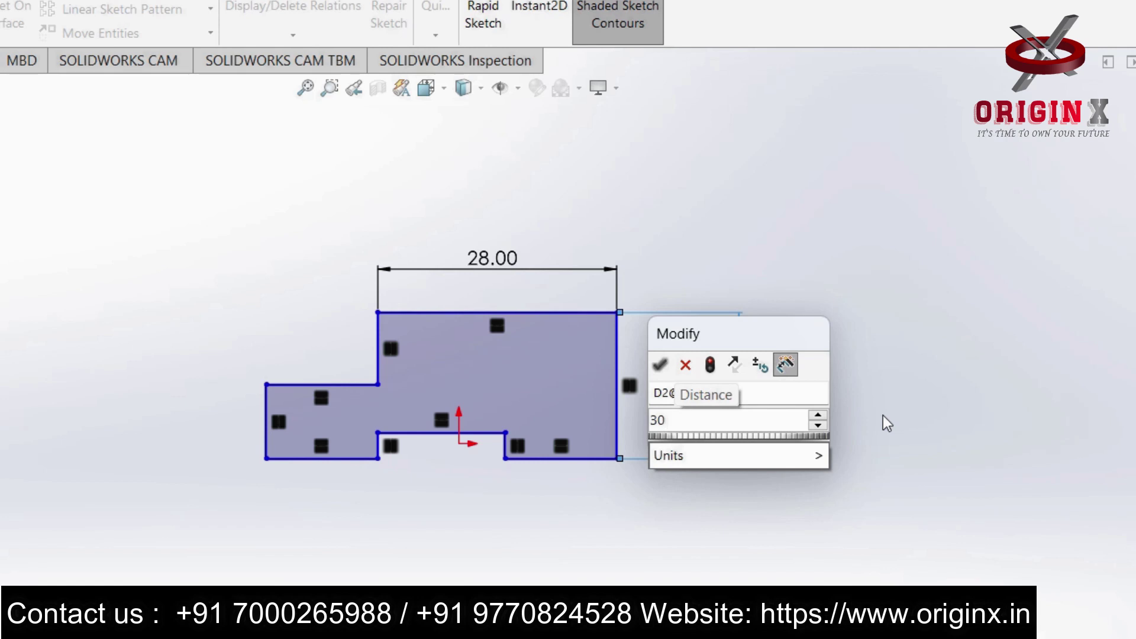
key(Return)
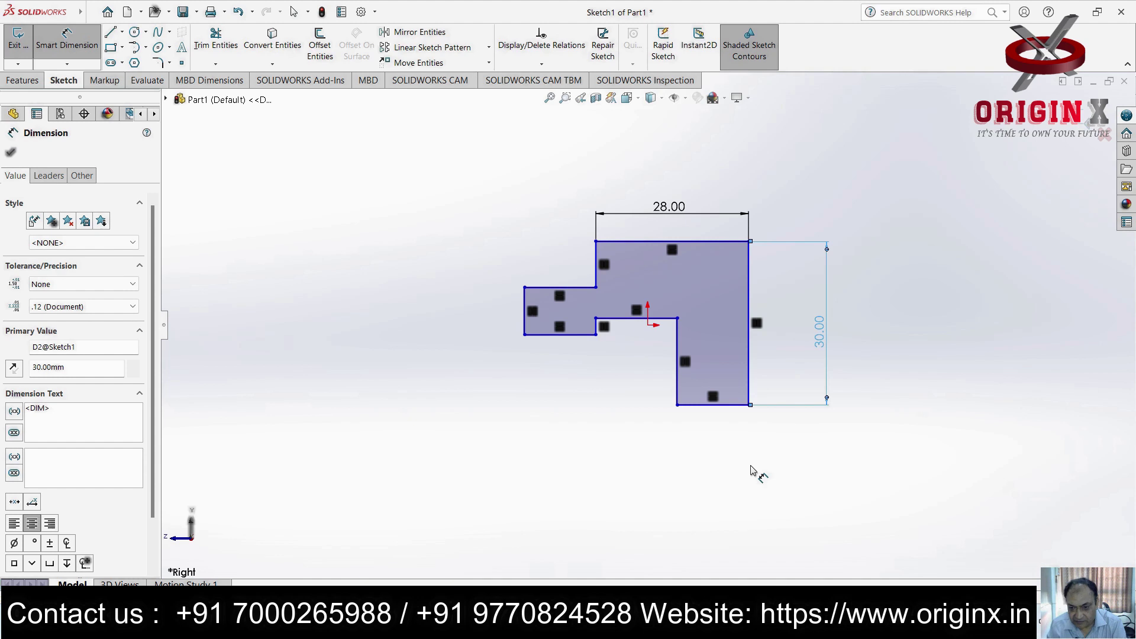
Dimension the foot below the tall block to 12 mm wide and the notch's vertical edge beside it to 5 mm
click(713, 405)
click(717, 437)
text(12)
key(Return)
click(608, 317)
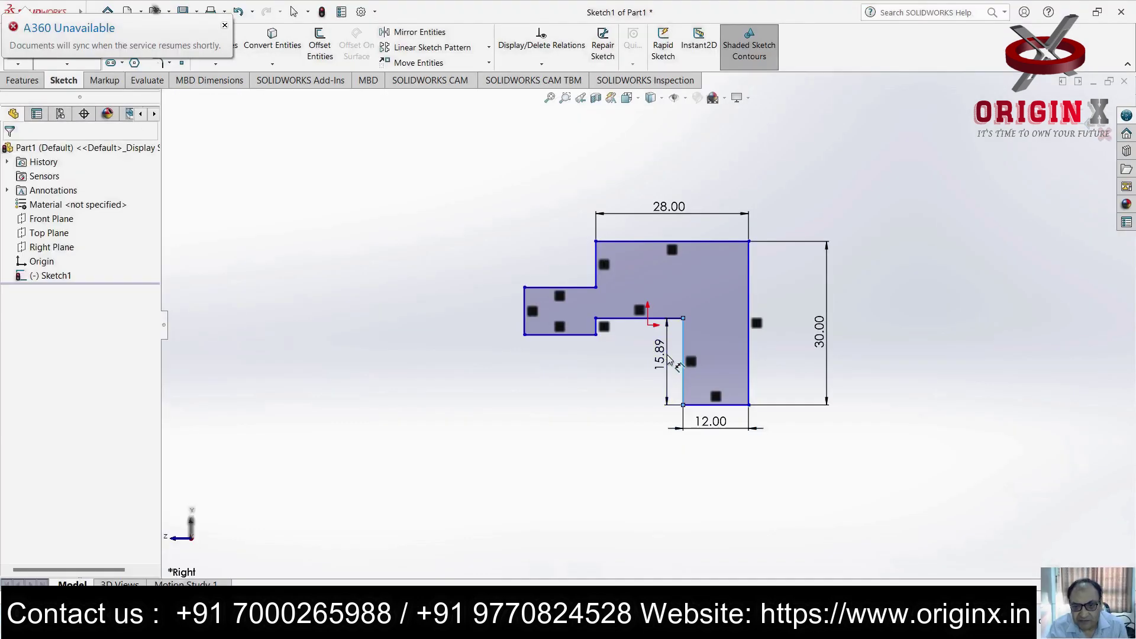
click(576, 316)
text(5)
key(Return)
Dimension the notch's horizontal edge to 16 mm and dismiss the A360 notification
click(646, 319)
click(641, 294)
text(16)
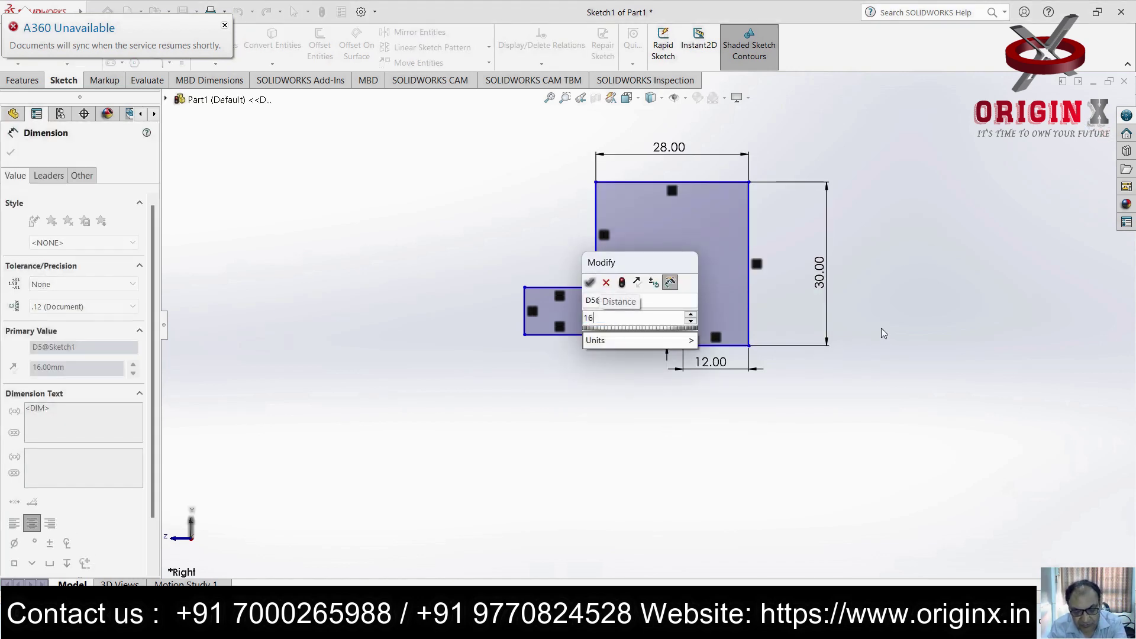
key(Return)
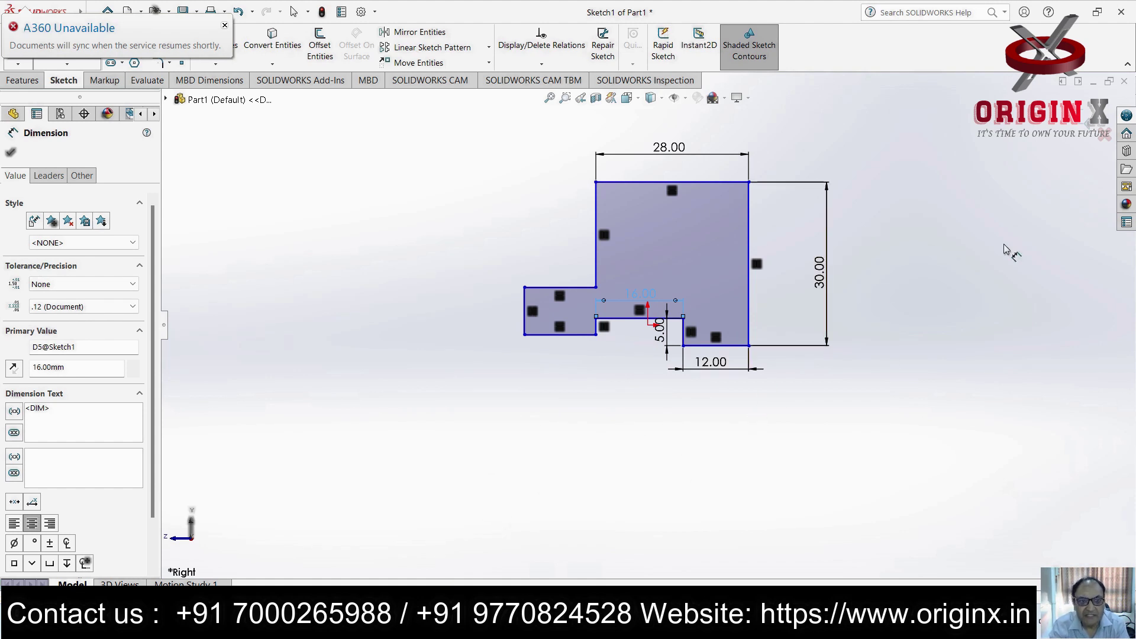
click(225, 24)
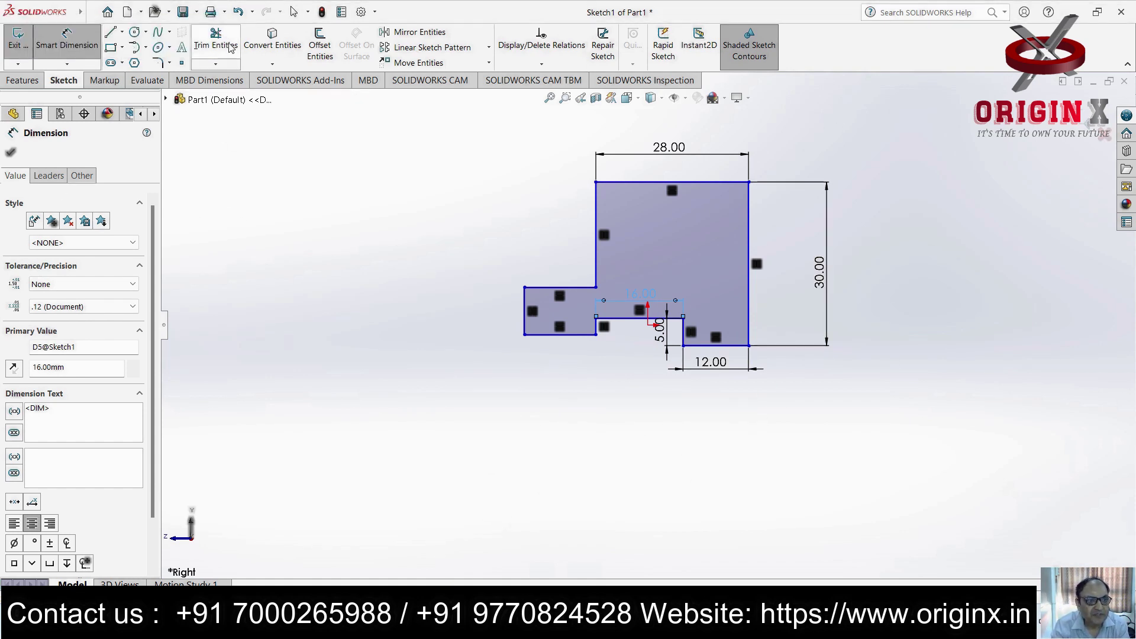
Add an Equal relation between the two vertical edges of the notch in the profile's underside
click(77, 52)
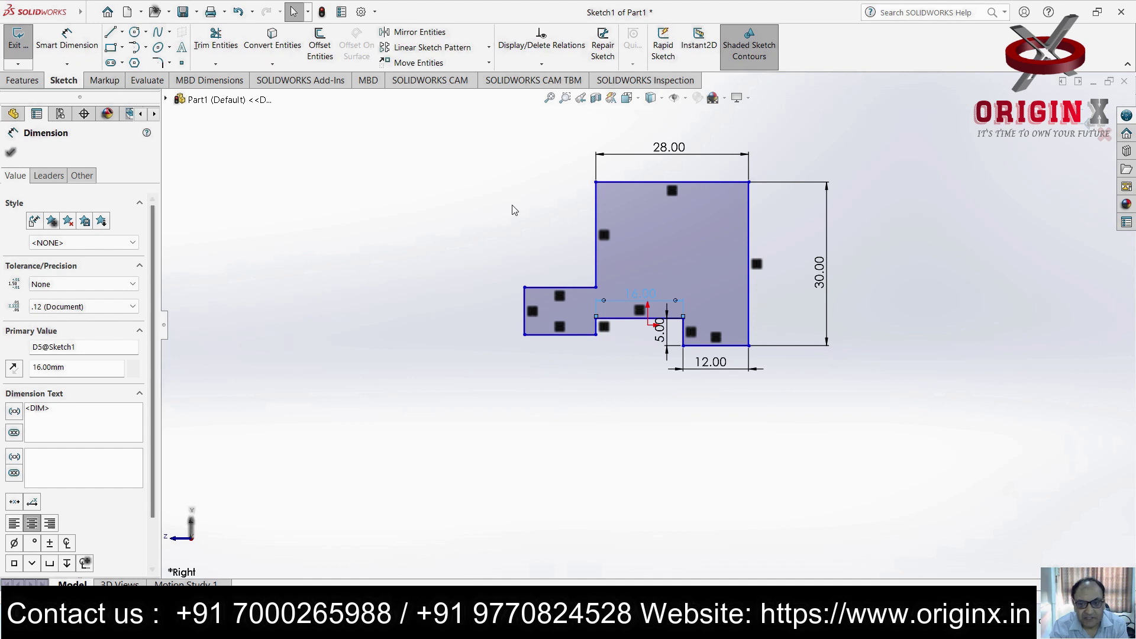
click(685, 336)
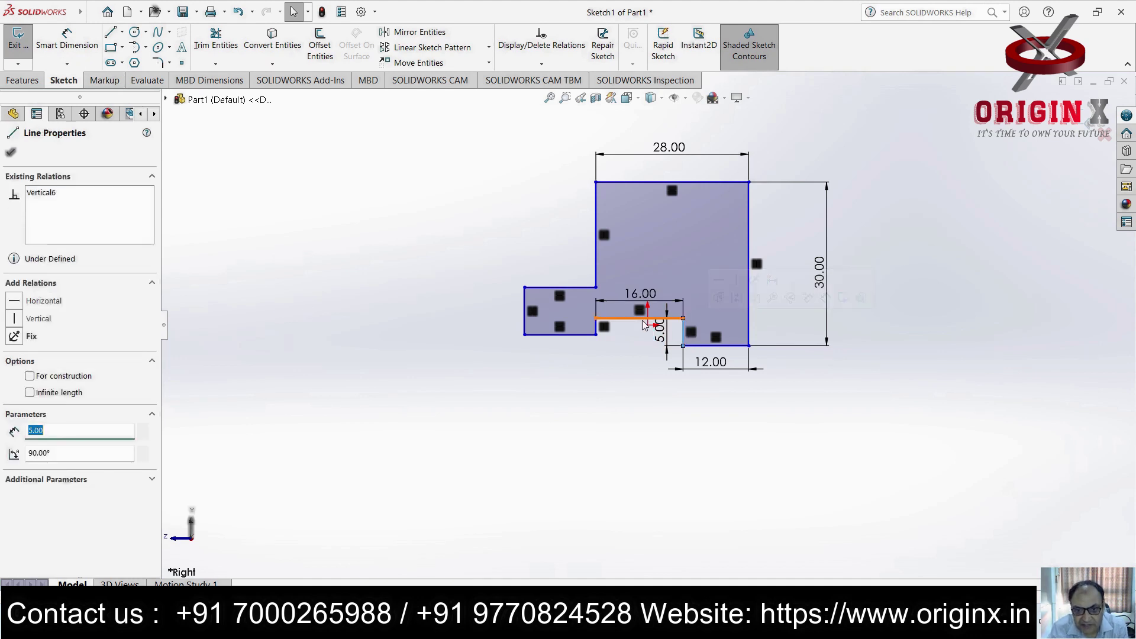
ctrl+click(595, 328)
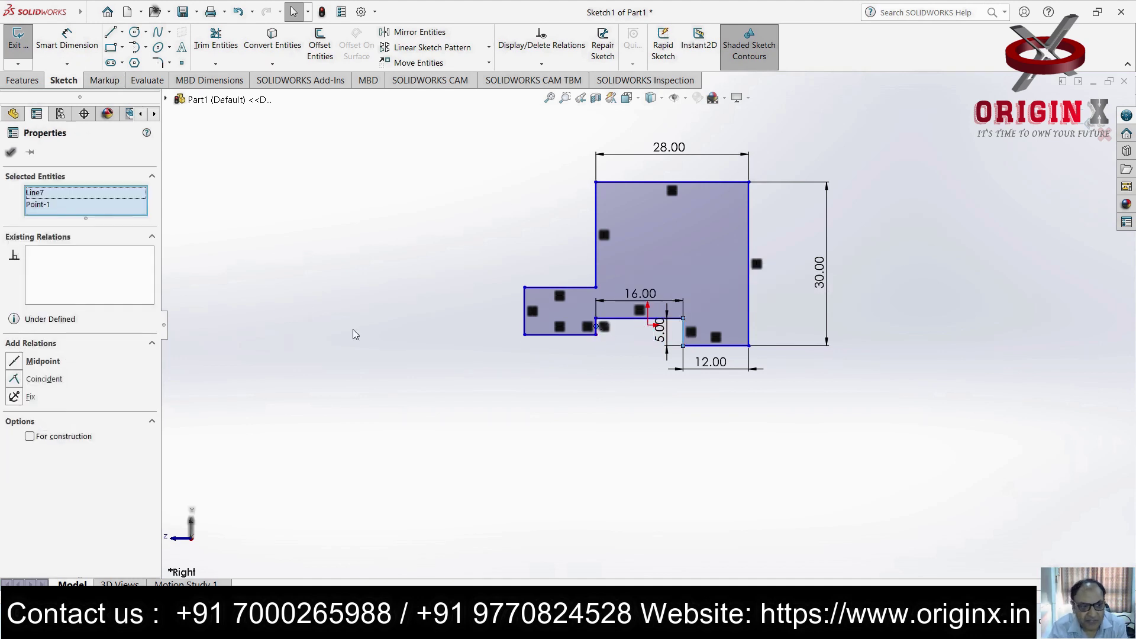
click(841, 415)
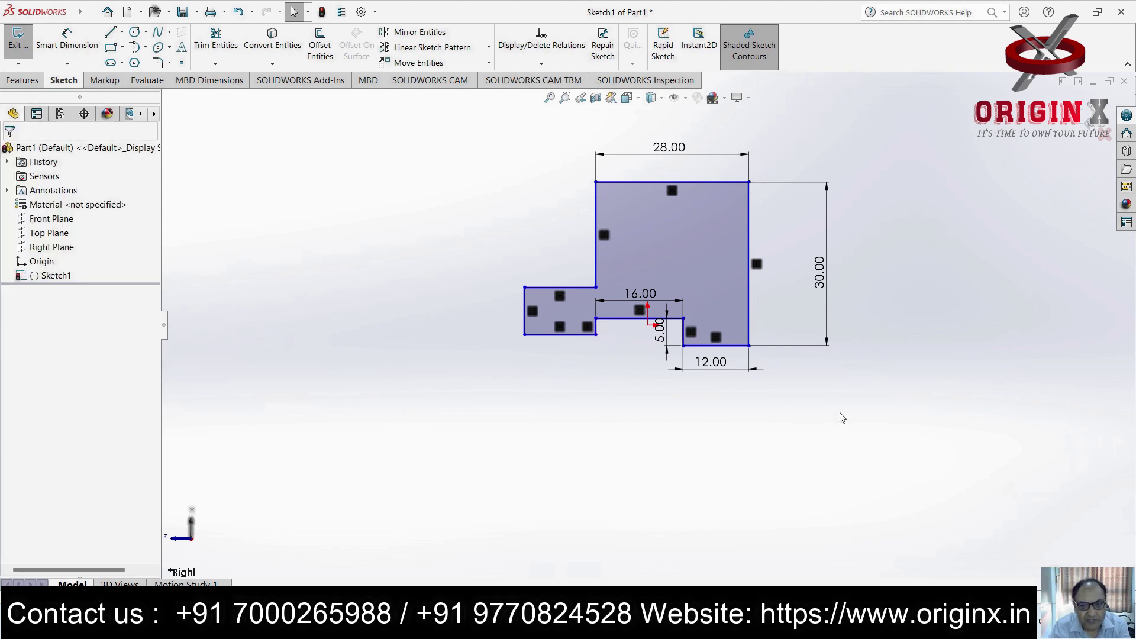
click(683, 333)
ctrl+click(596, 332)
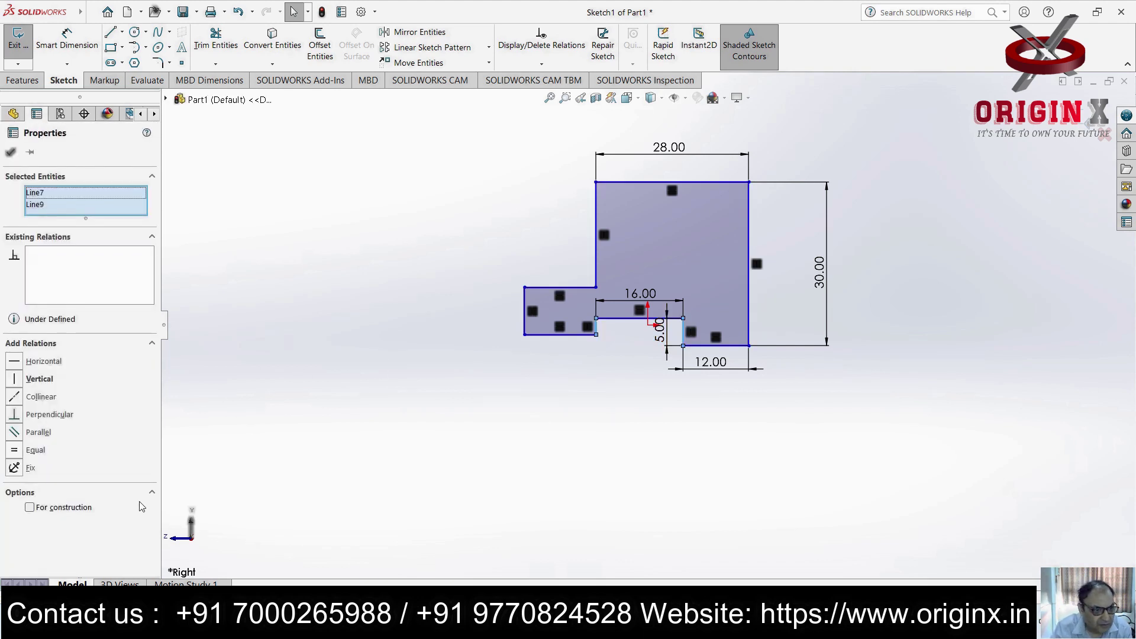
click(15, 451)
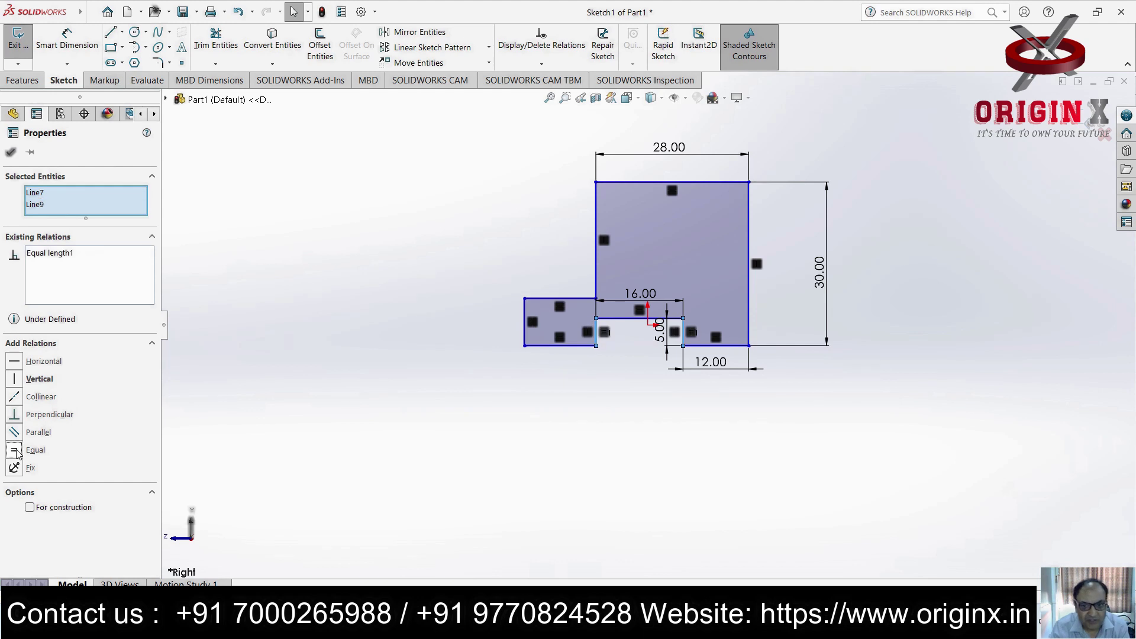
click(10, 153)
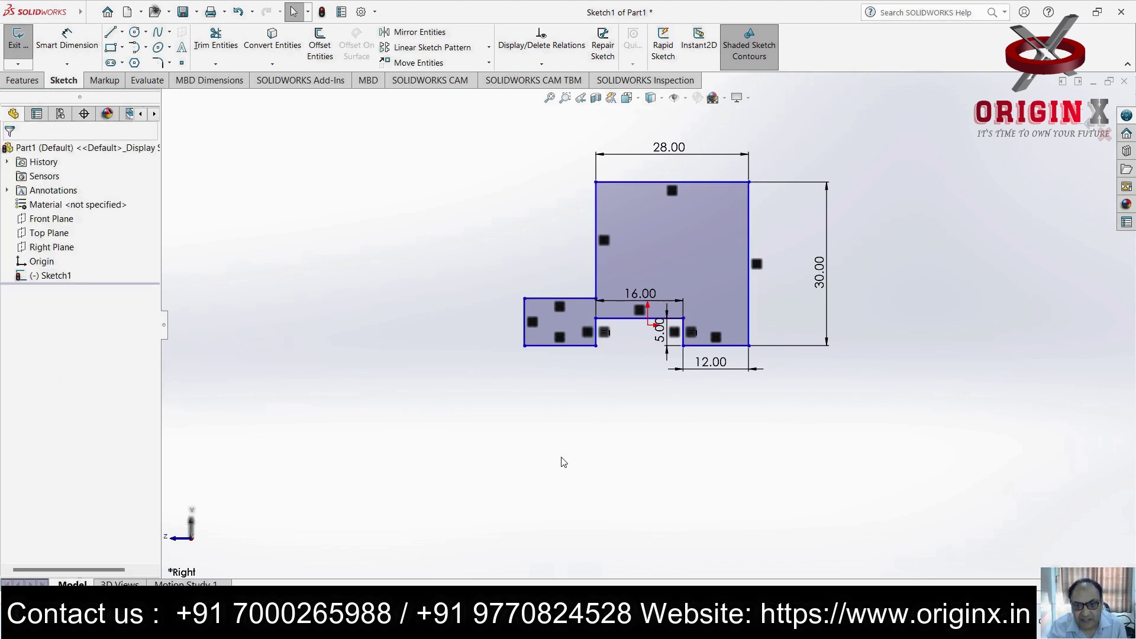
Add an Equal relation between the bottom edges of the two feet on either side of the notch
click(572, 345)
click(757, 458)
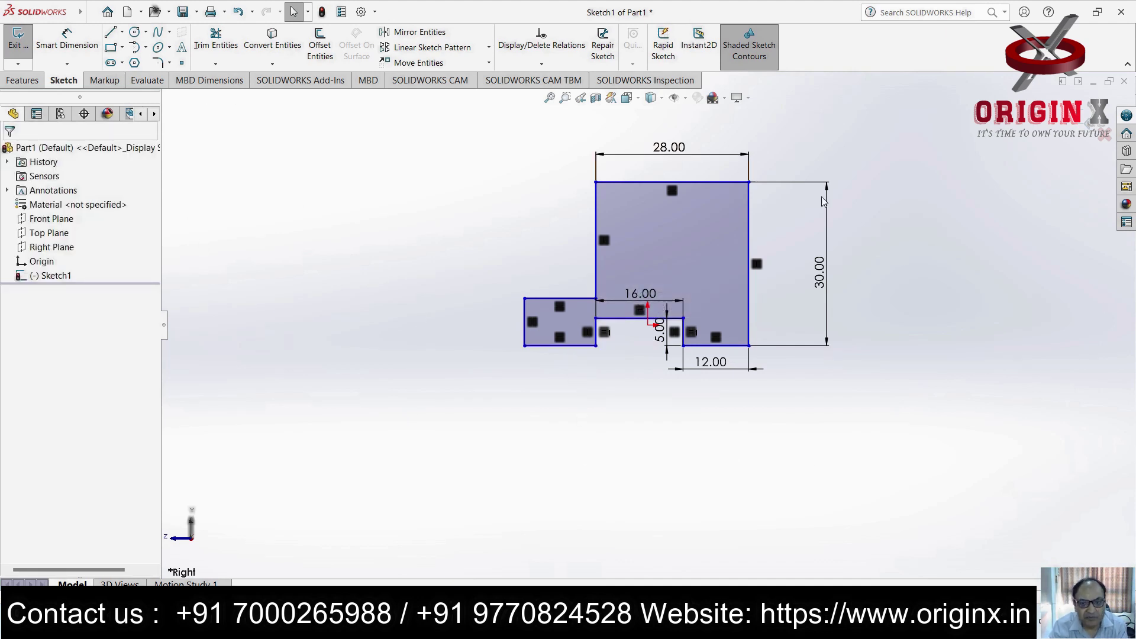
click(734, 346)
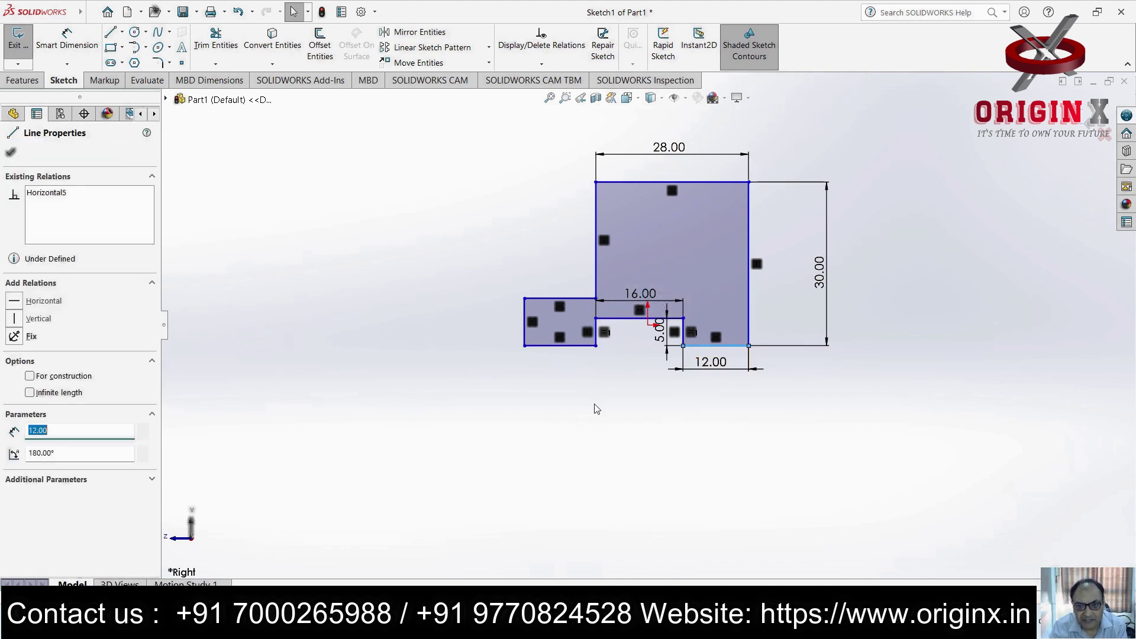
ctrl+click(561, 346)
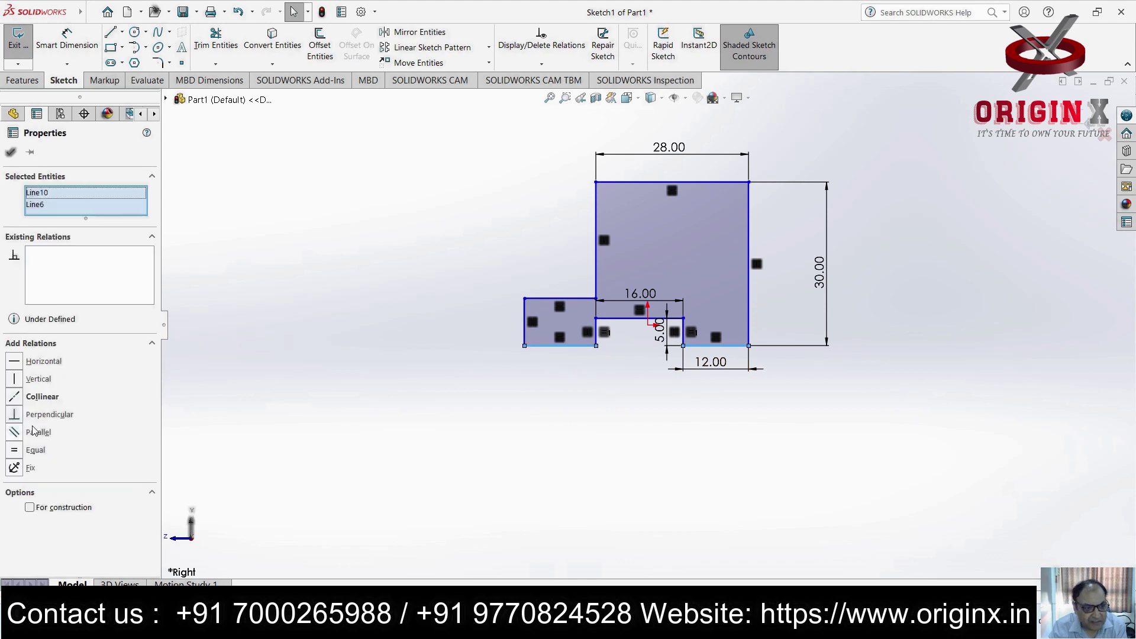
click(15, 451)
click(10, 152)
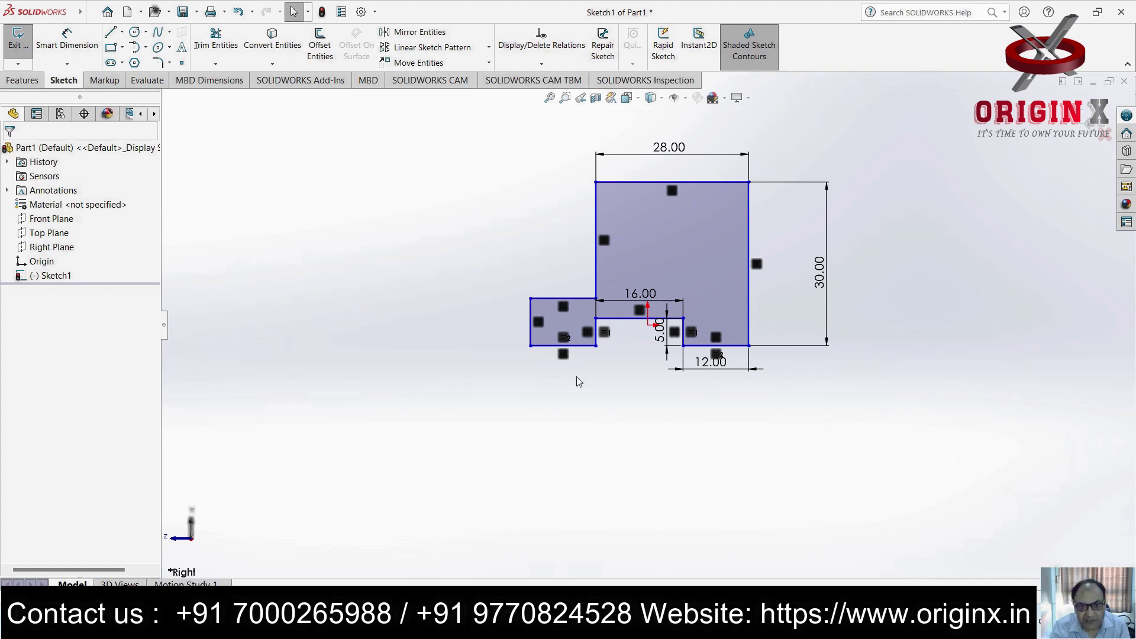
Dimension the outer vertical edge of the low step to 10 mm and leave the dimension command
click(530, 324)
right_drag(509, 330, 435, 313)
click(530, 330)
click(503, 323)
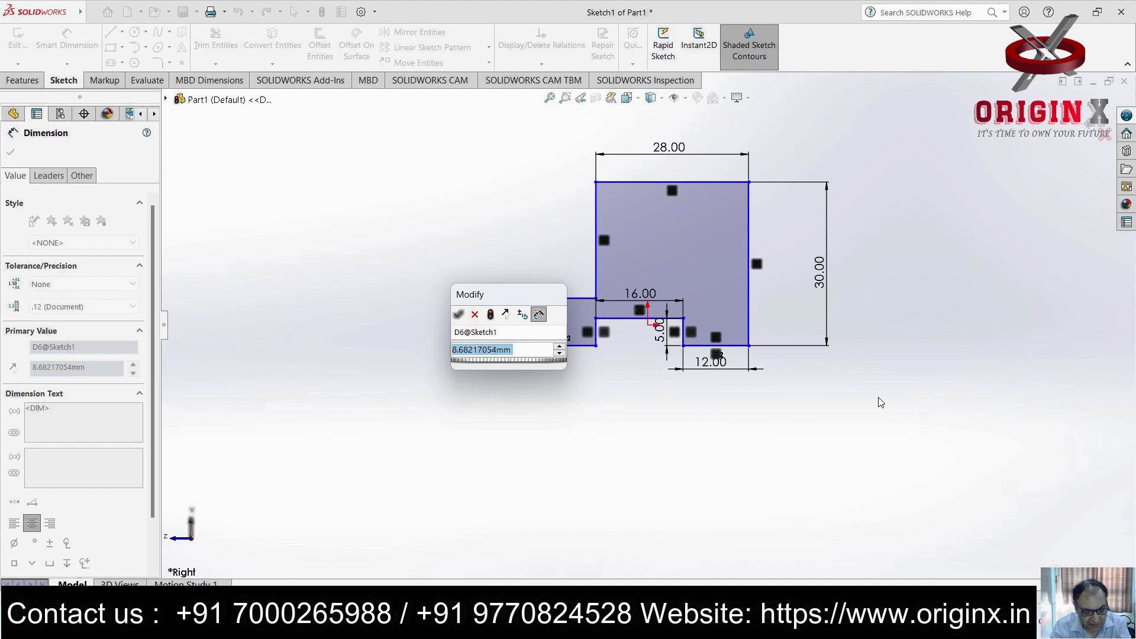
text(10)
key(Return)
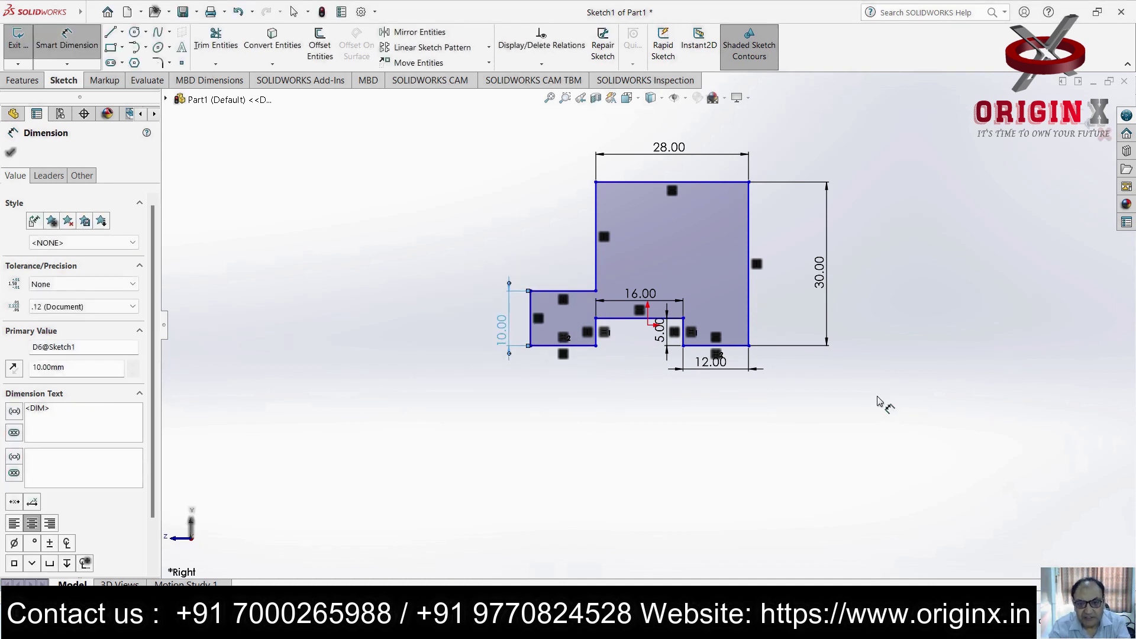
click(567, 291)
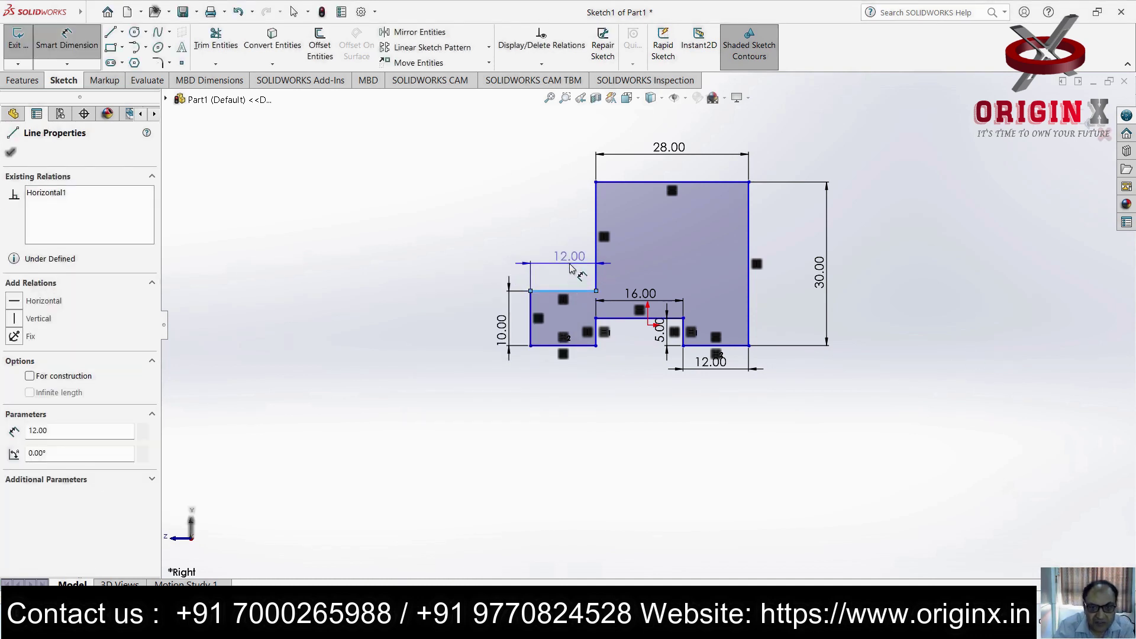
key(Escape)
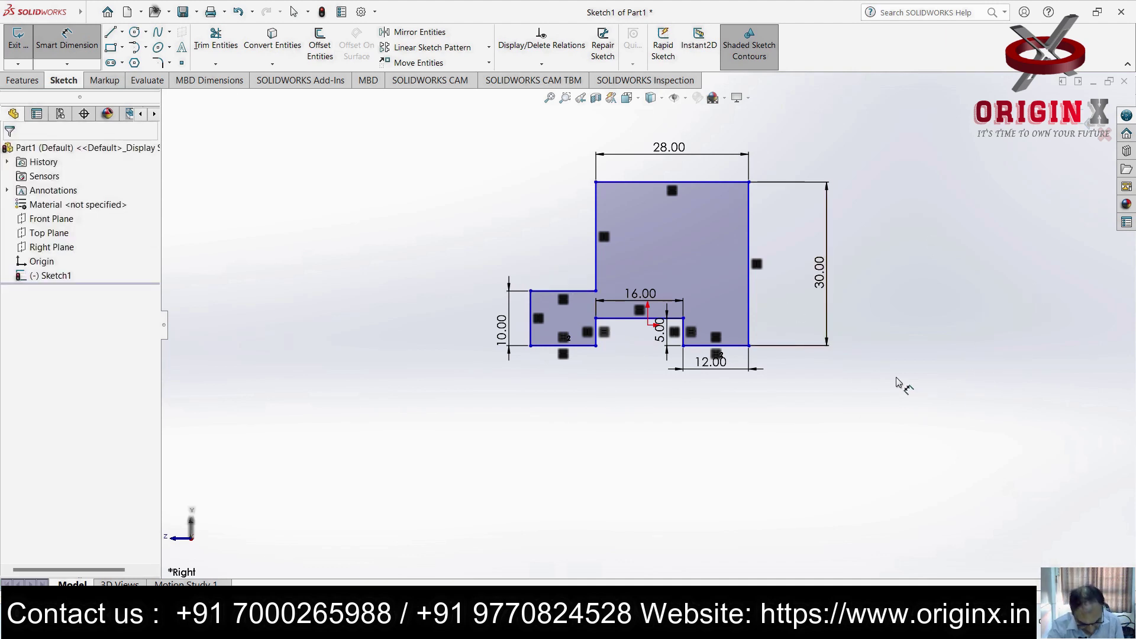
Extrude the stepped profile as a Blind boss with a depth of 40 mm
click(22, 80)
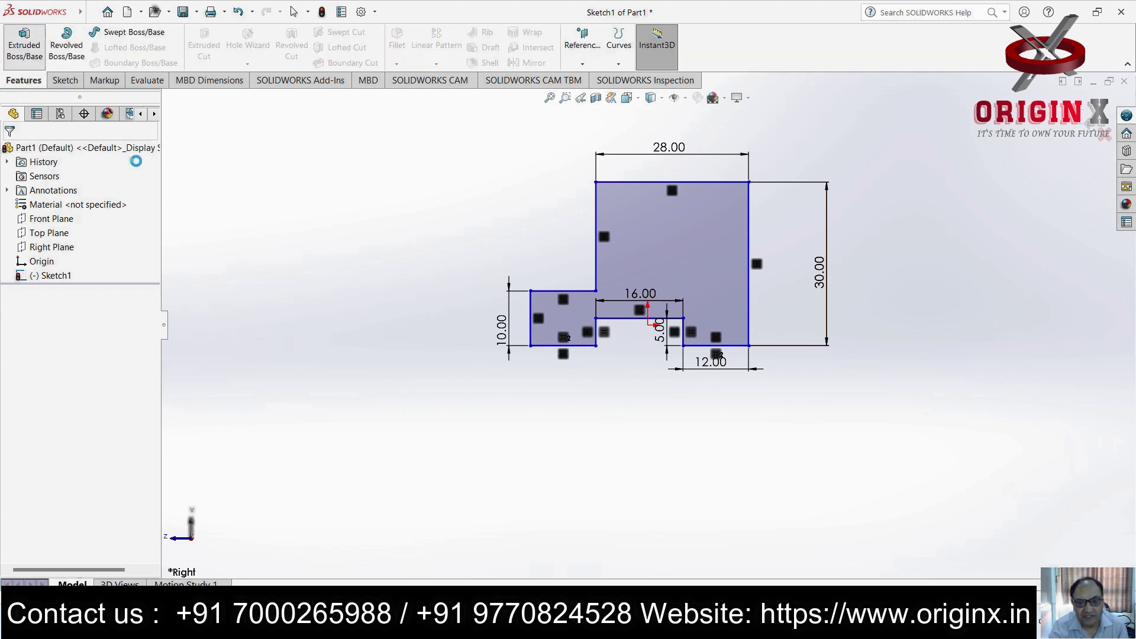
click(23, 45)
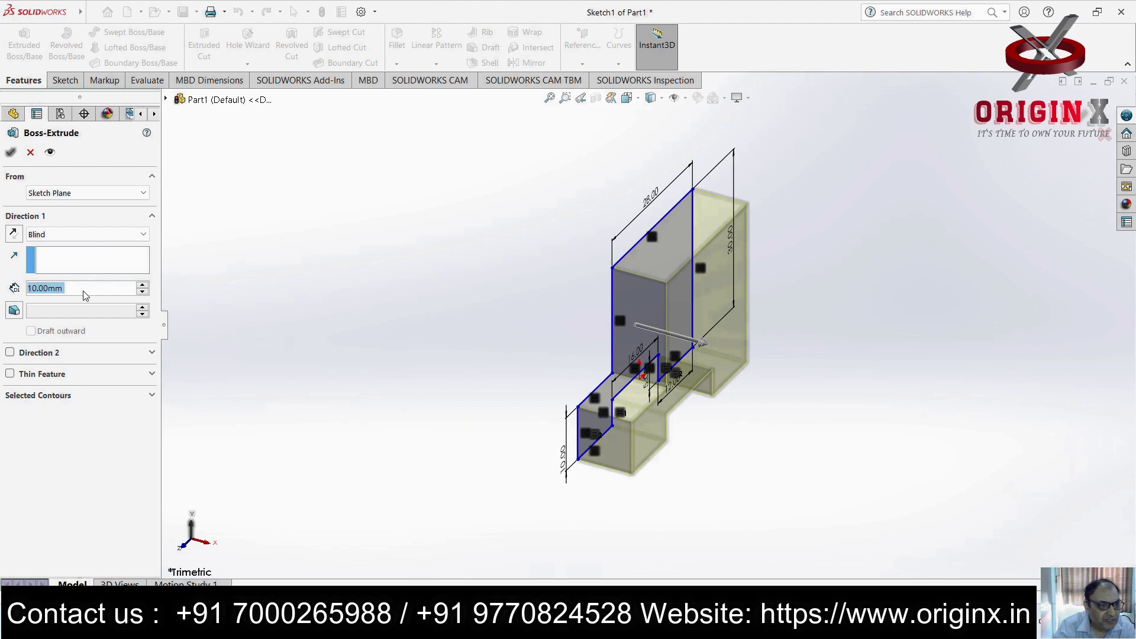
text(40)
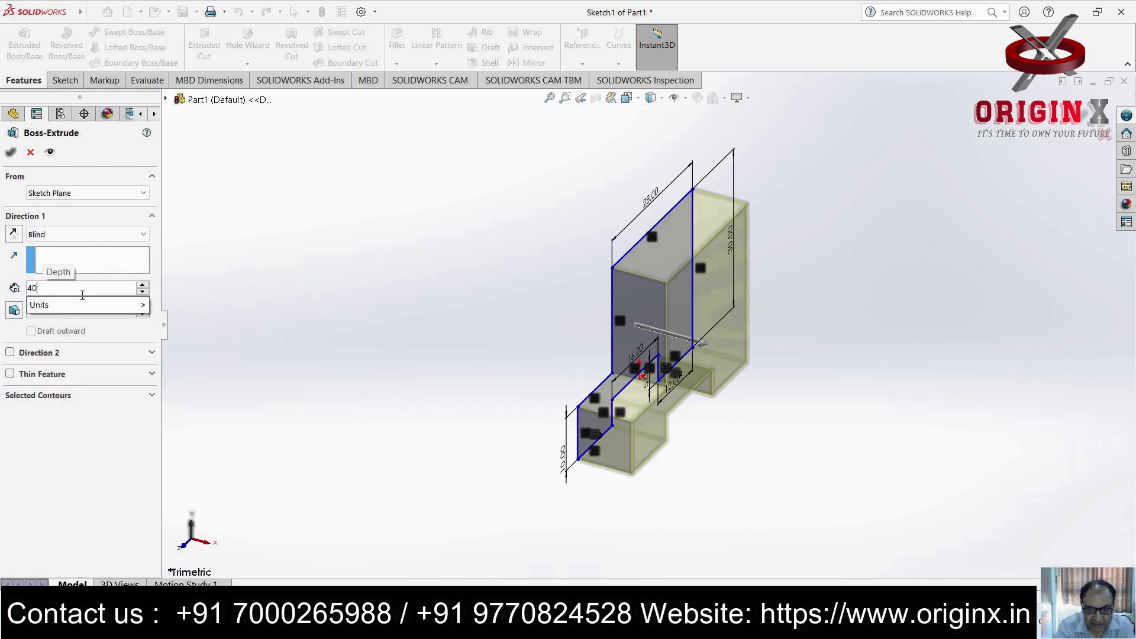
key(Return)
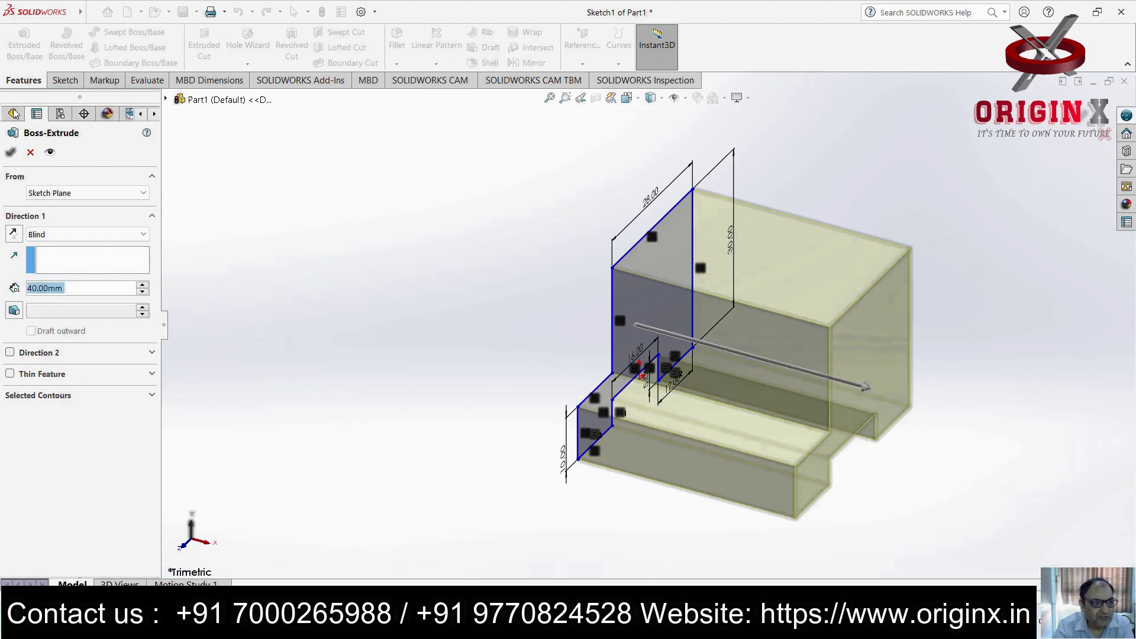
click(11, 152)
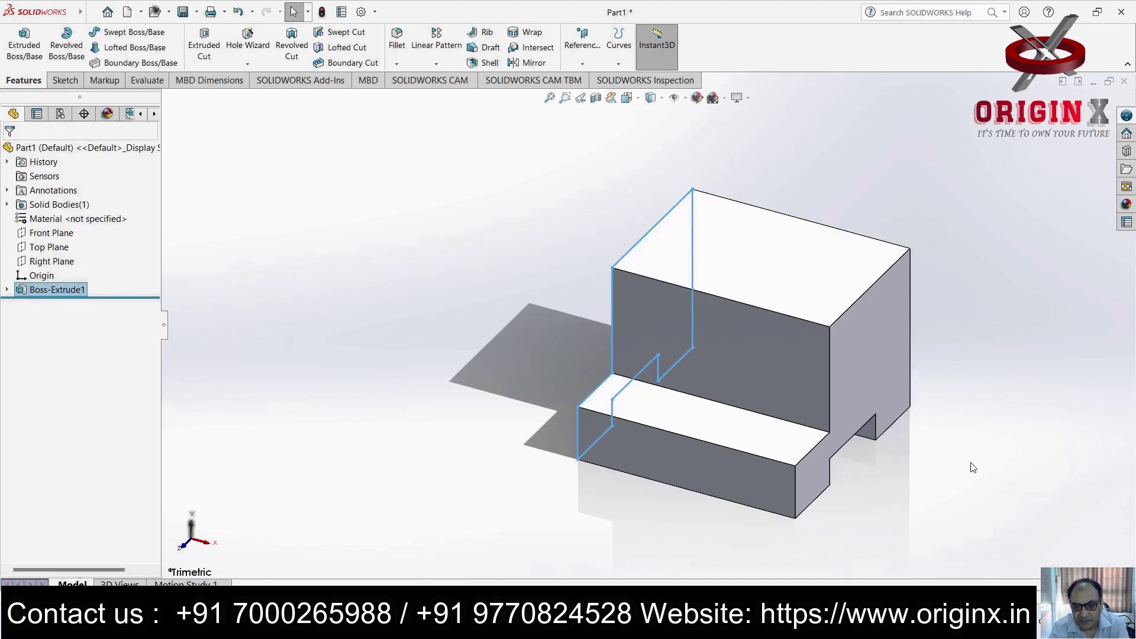
Create a reference plane offset 25 mm from the block's notched end face, flipped inward into the body
scroll(850, 441, up, 5)
scroll(824, 436, down, 3)
mouse_move(634, 360)
middle_down()
mouse_move(598, 366)
mouse_move(583, 323)
mouse_move(585, 340)
mouse_move(669, 350)
mouse_move(648, 363)
mouse_move(677, 385)
middle_up()
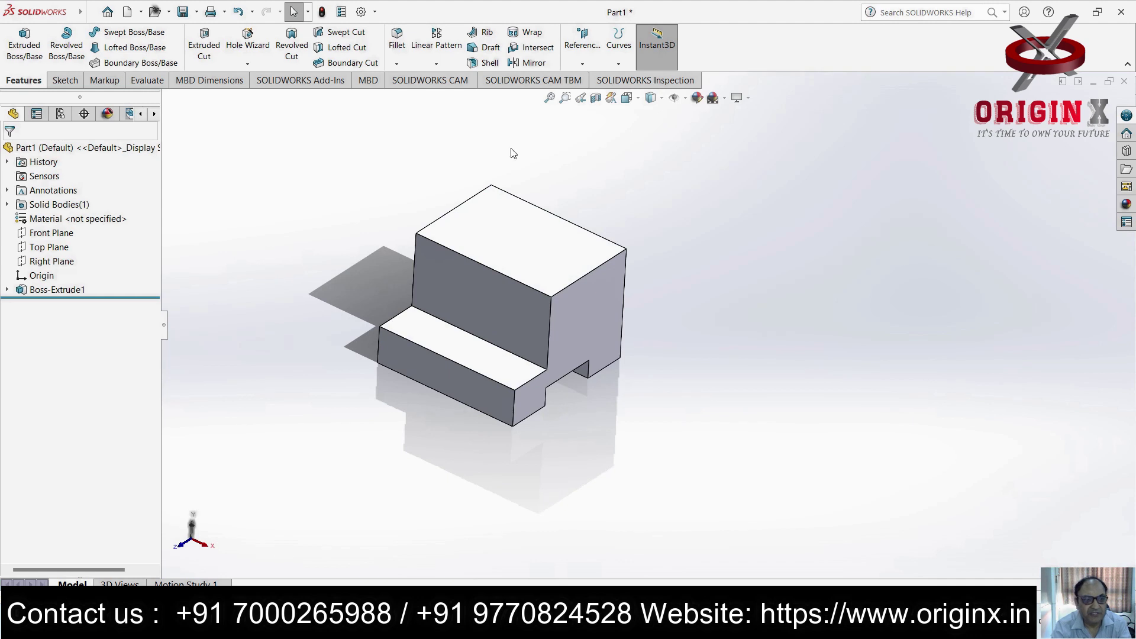
click(582, 64)
click(594, 79)
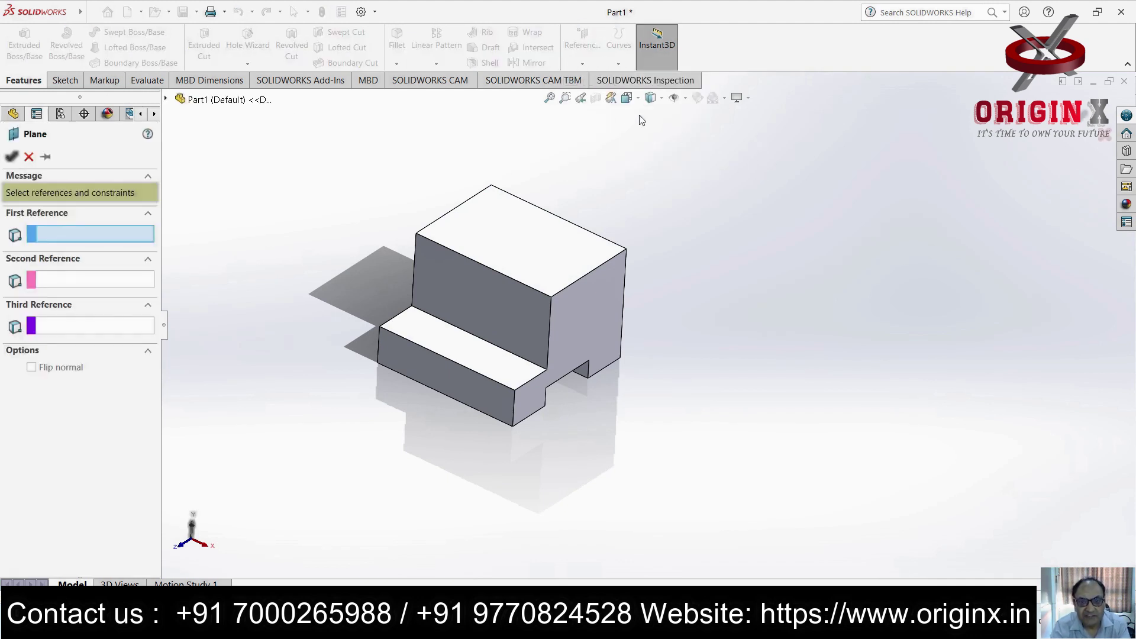
click(598, 308)
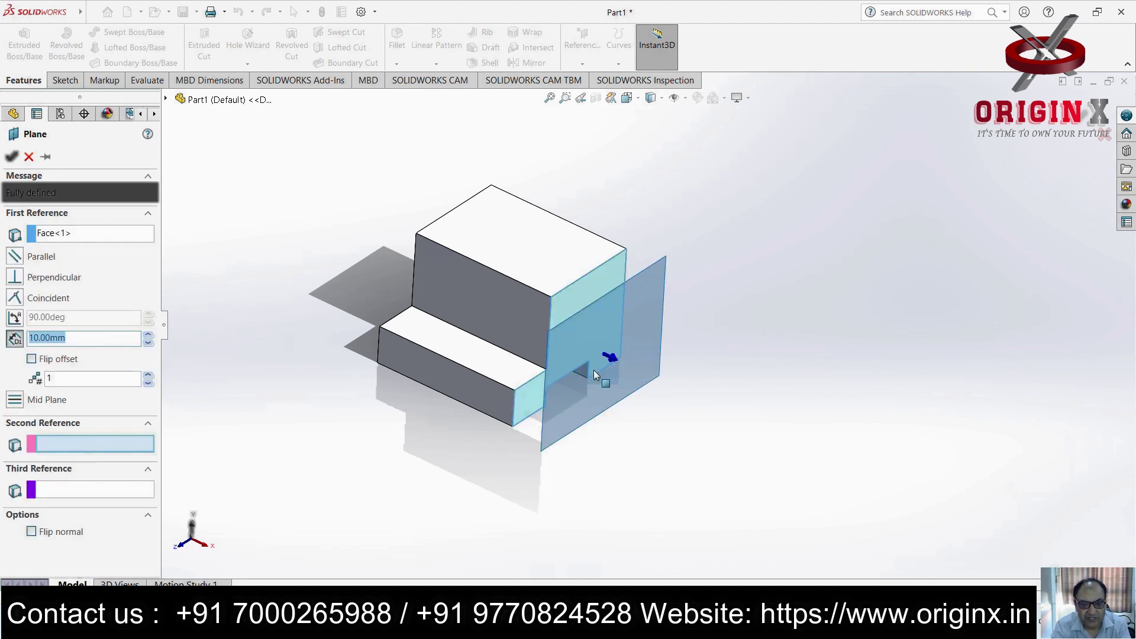
click(31, 360)
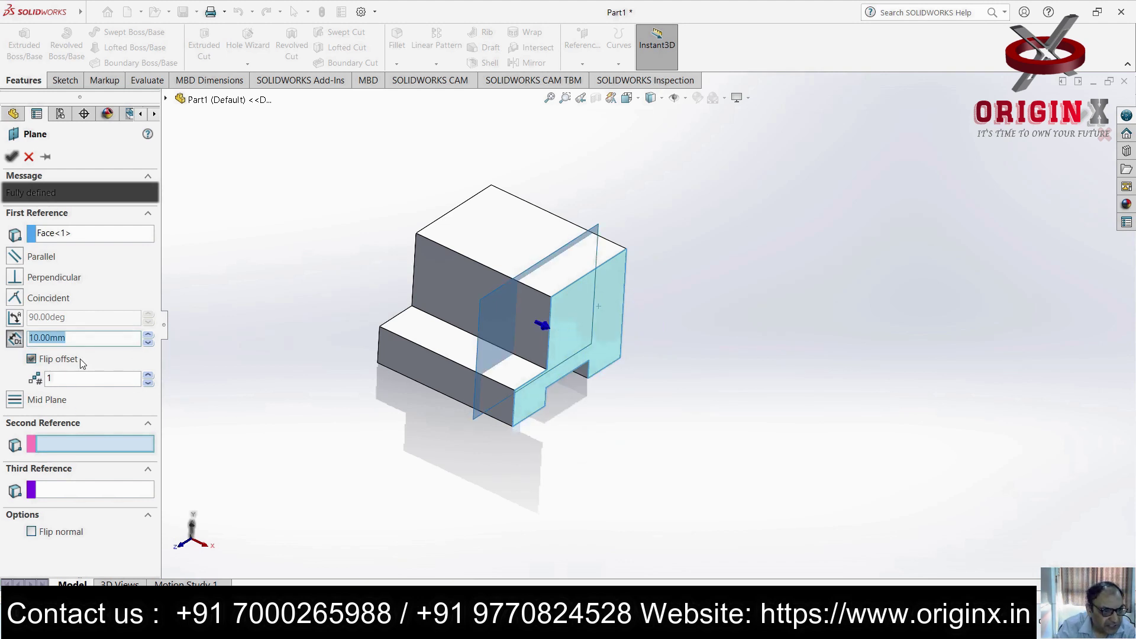
text(25)
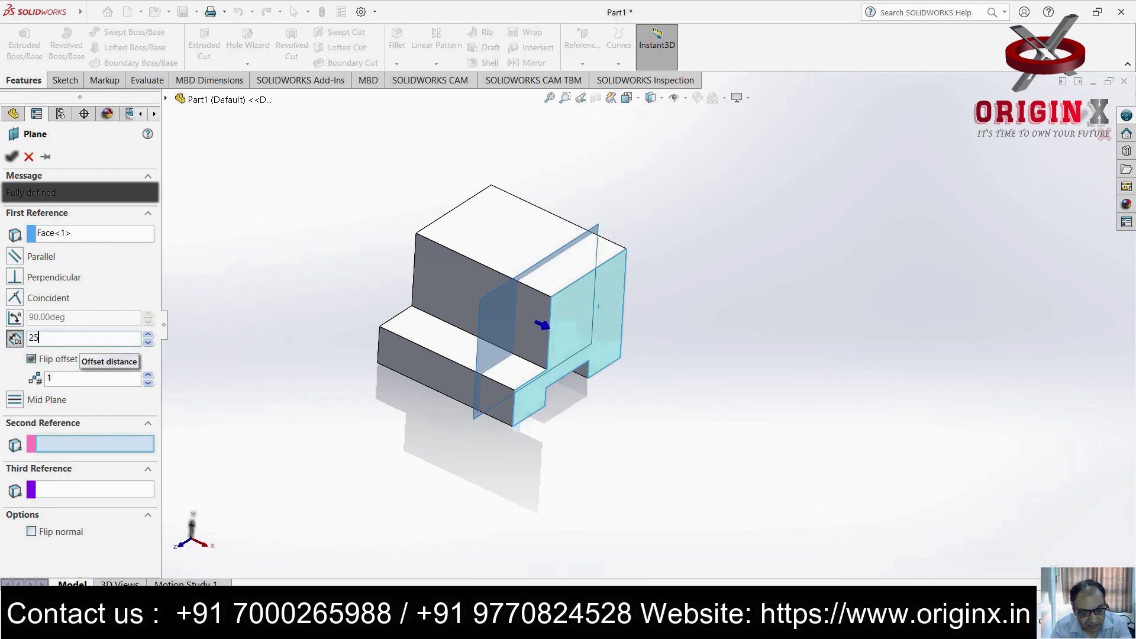
key(Return)
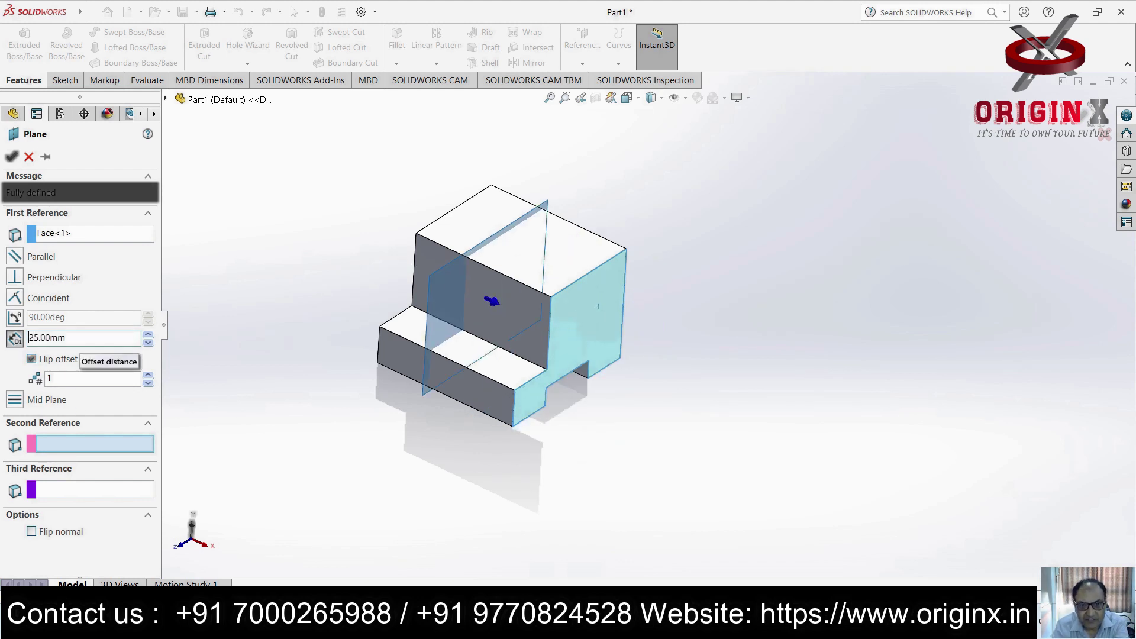
click(11, 156)
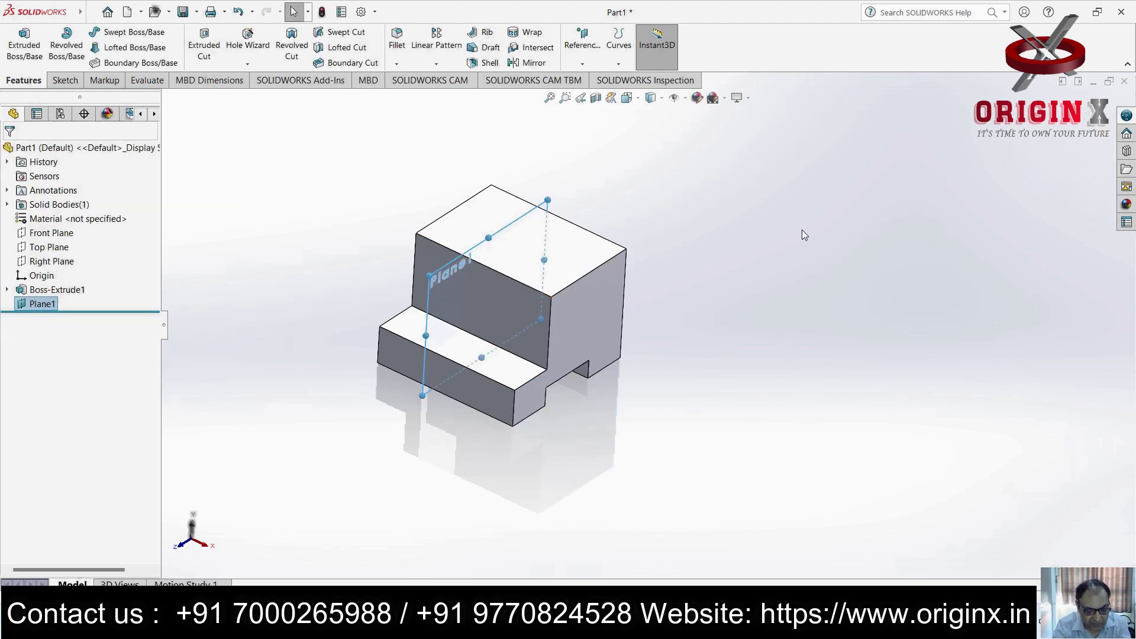
Sketch a corner rectangle about 17 mm high on the new plane, rising from the tall block's top edge across its full width
key(ctrl+8)
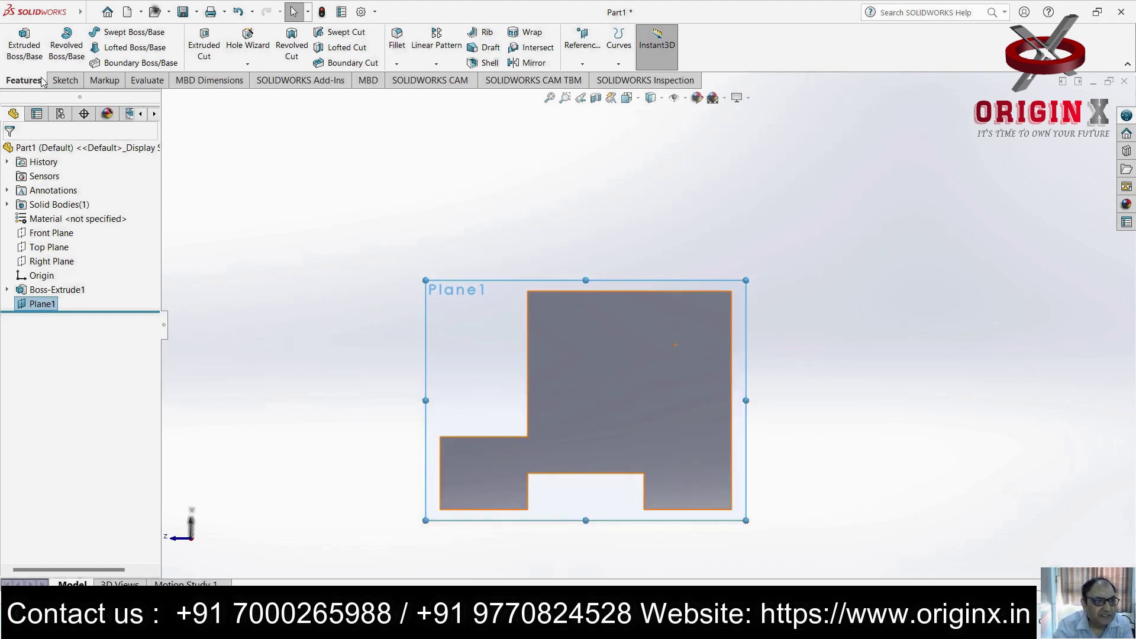
click(65, 81)
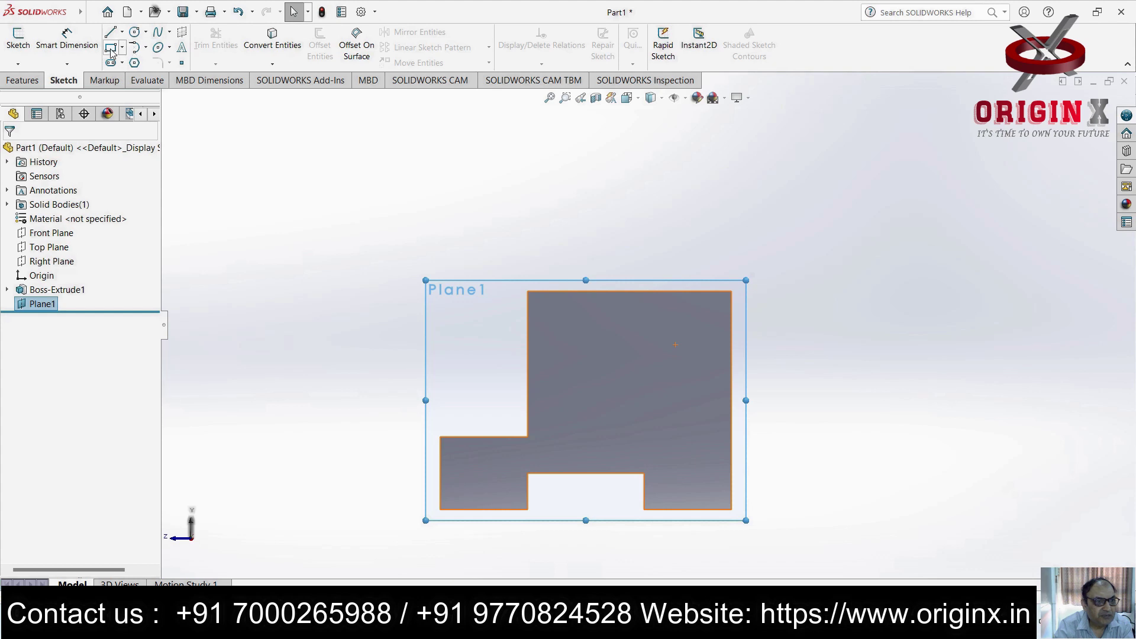
click(111, 47)
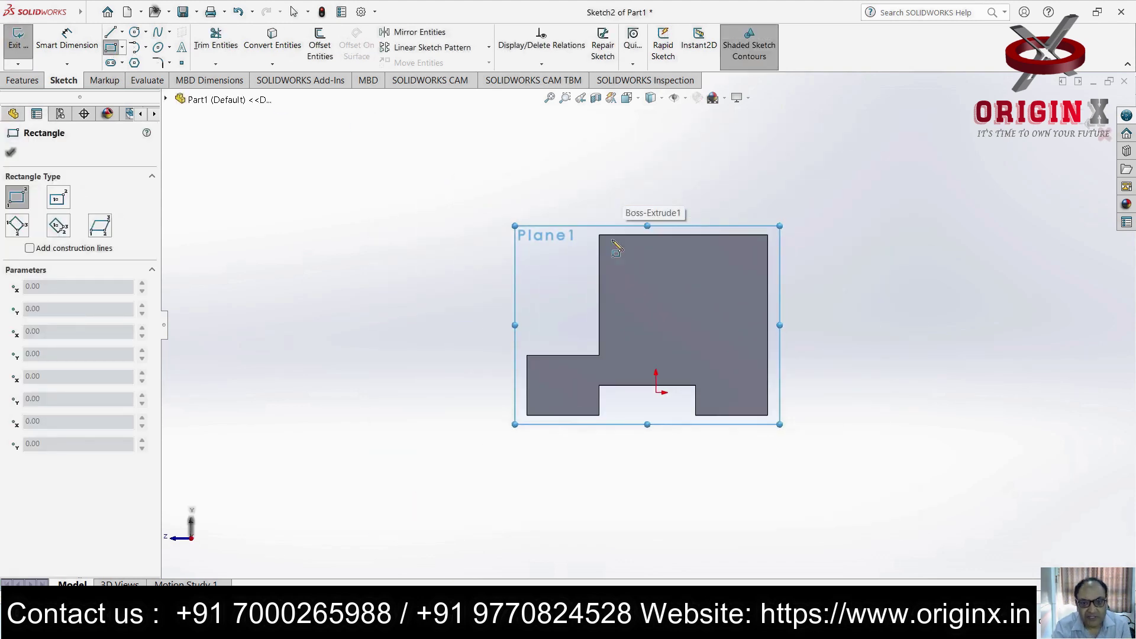
click(599, 235)
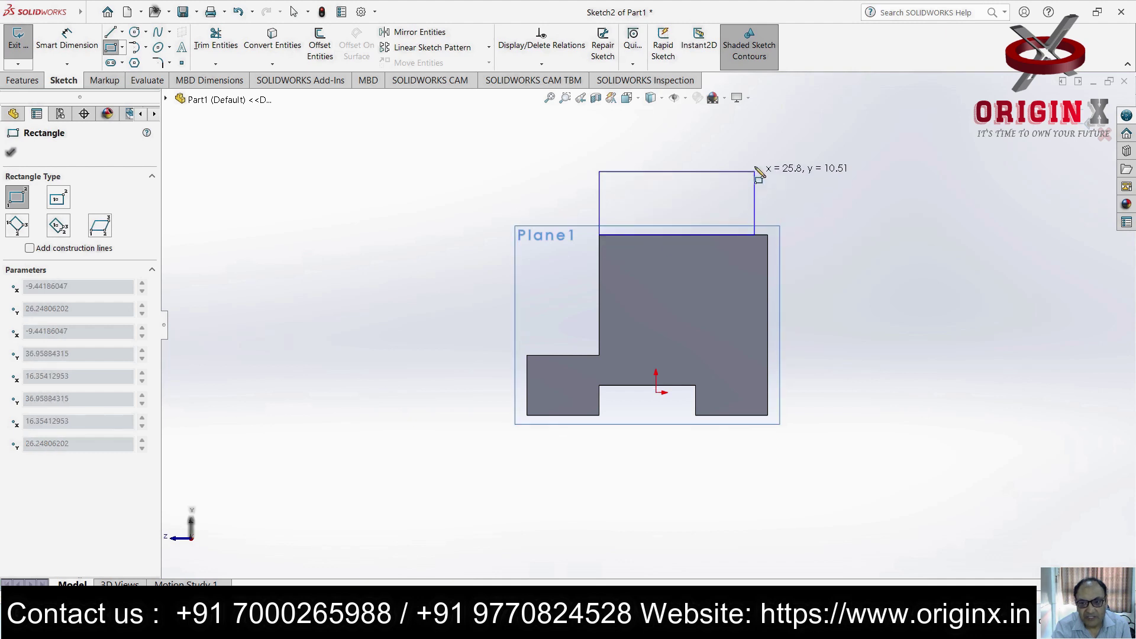
click(770, 135)
key(Escape)
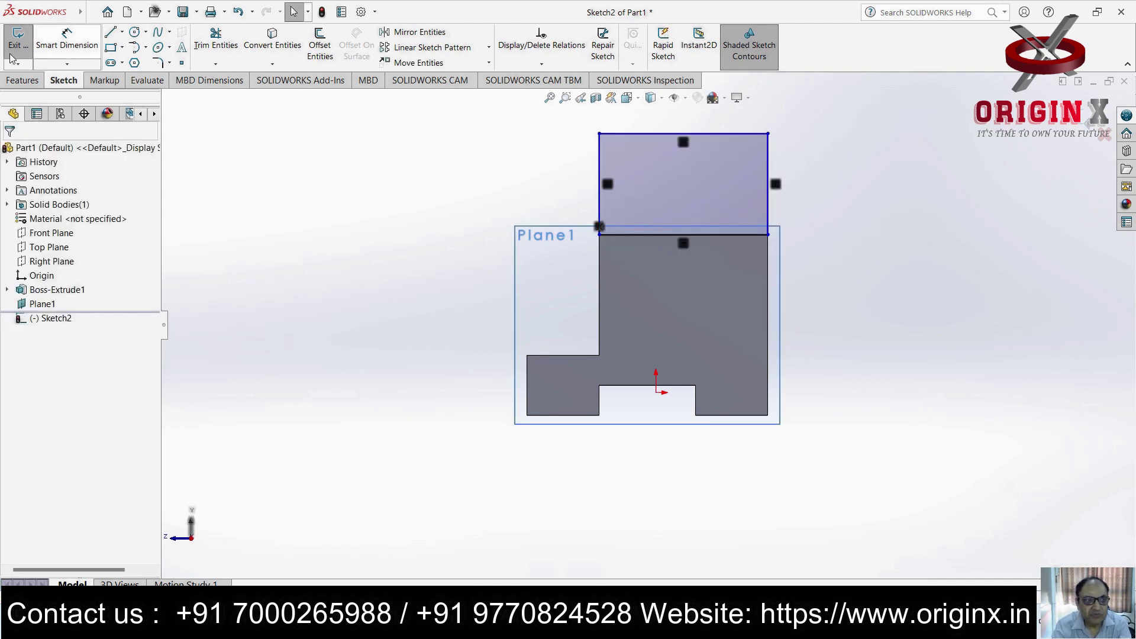
Dimension the rectangle's vertical edge to 20 mm
click(66, 37)
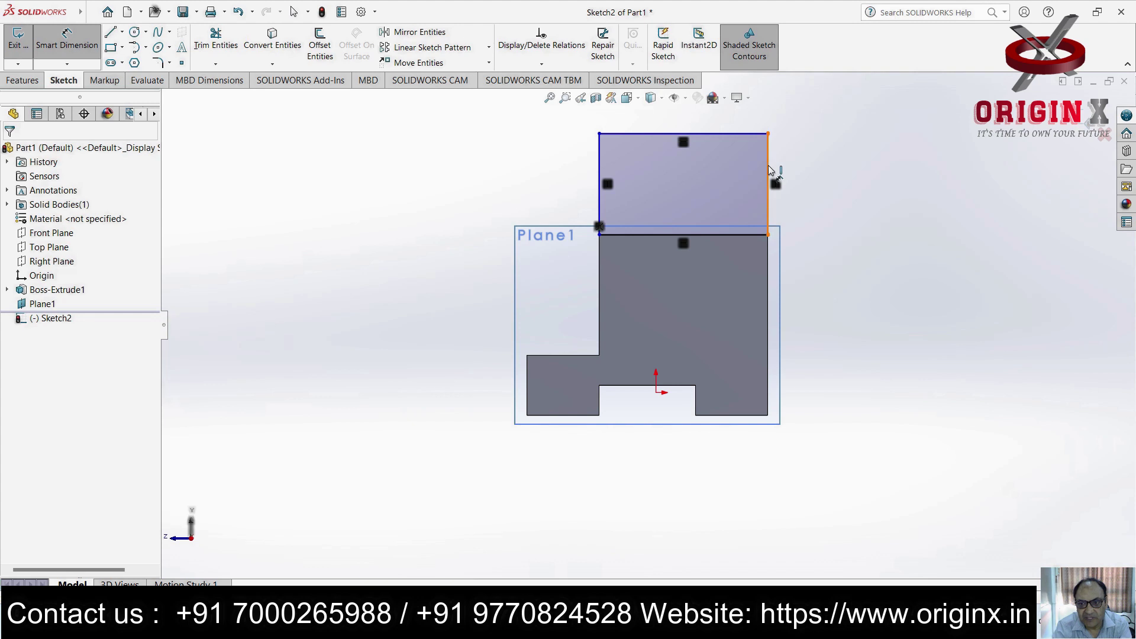
click(768, 169)
click(833, 184)
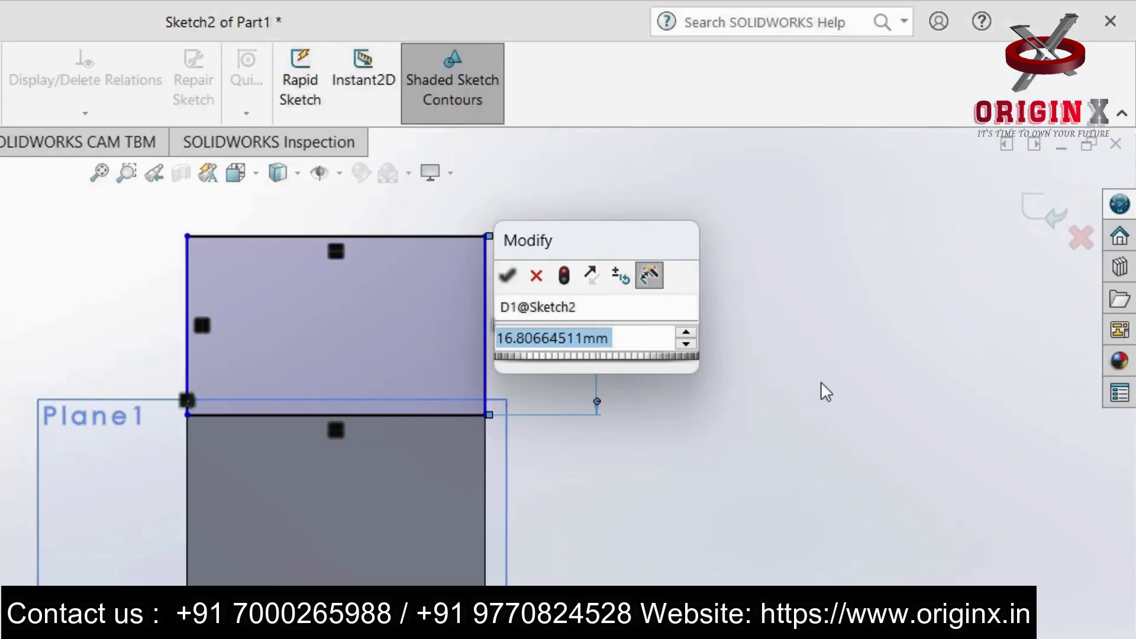
text(21)
key(BackSpace)
text(0)
key(Return)
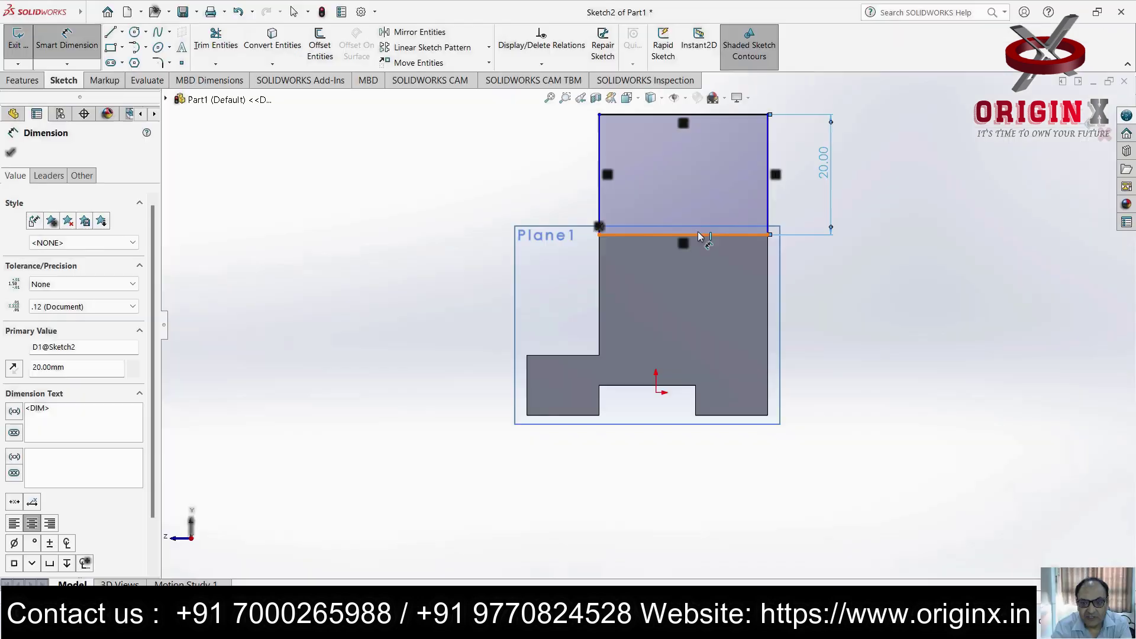
Extrude the rectangle on the offset plane as a Blind boss 15 mm deep, reversed away from the notched end face
click(701, 235)
key(Escape)
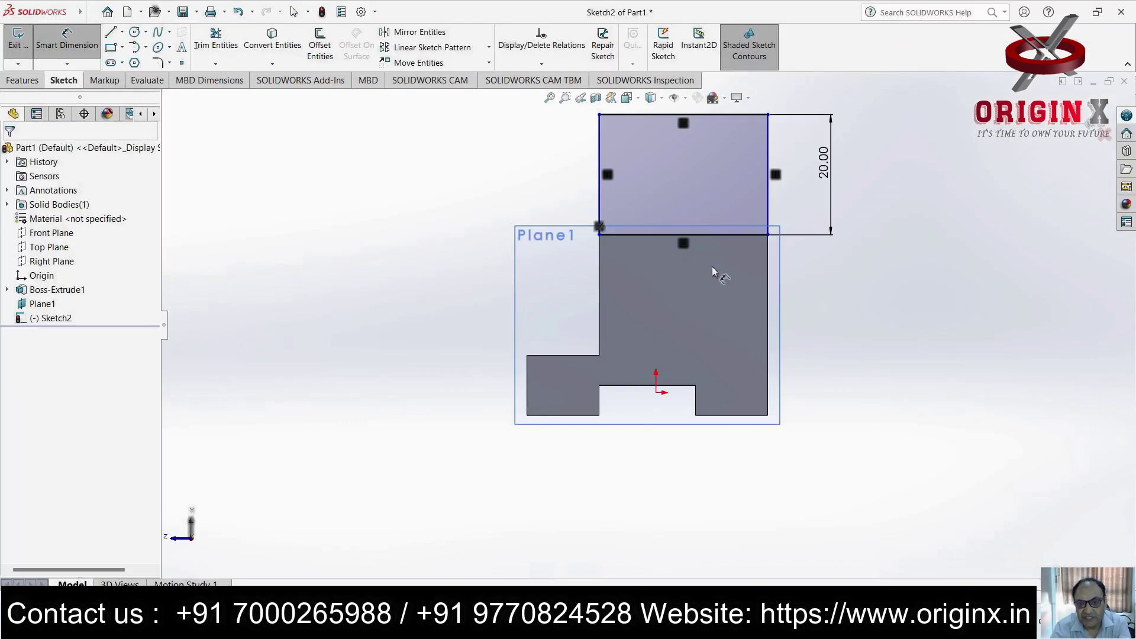
scroll(850, 320, up, 3)
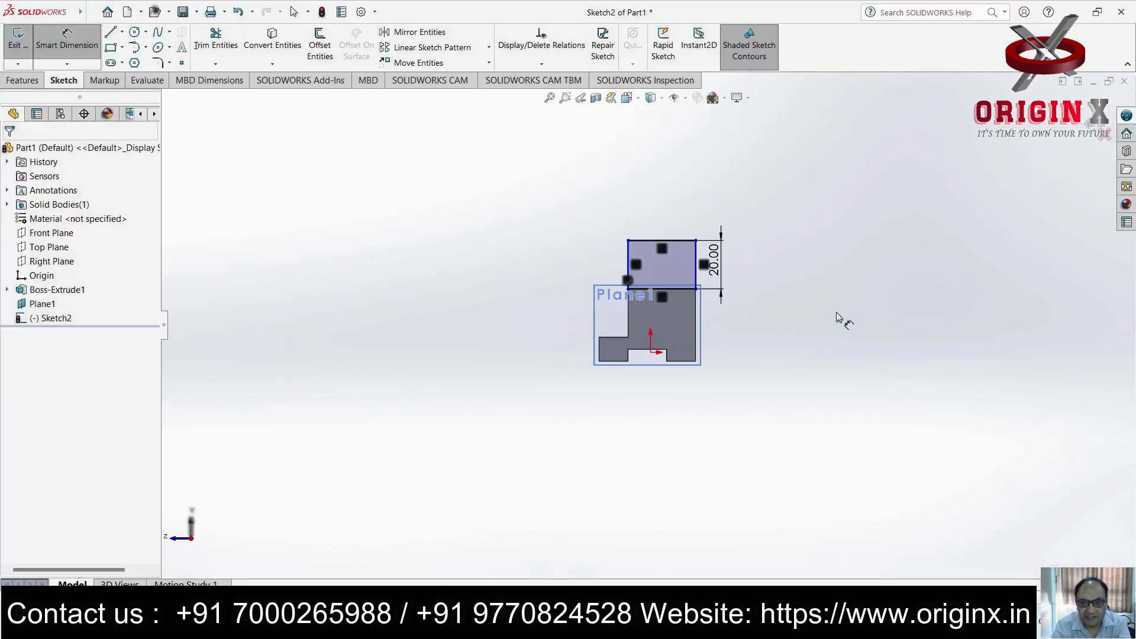
click(16, 81)
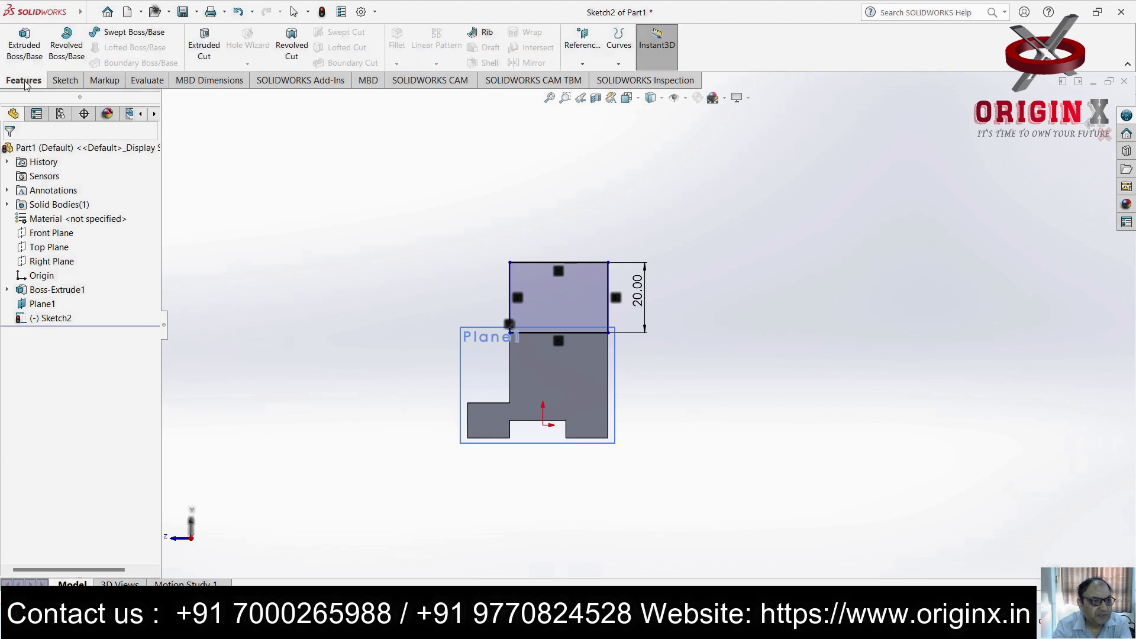
click(23, 45)
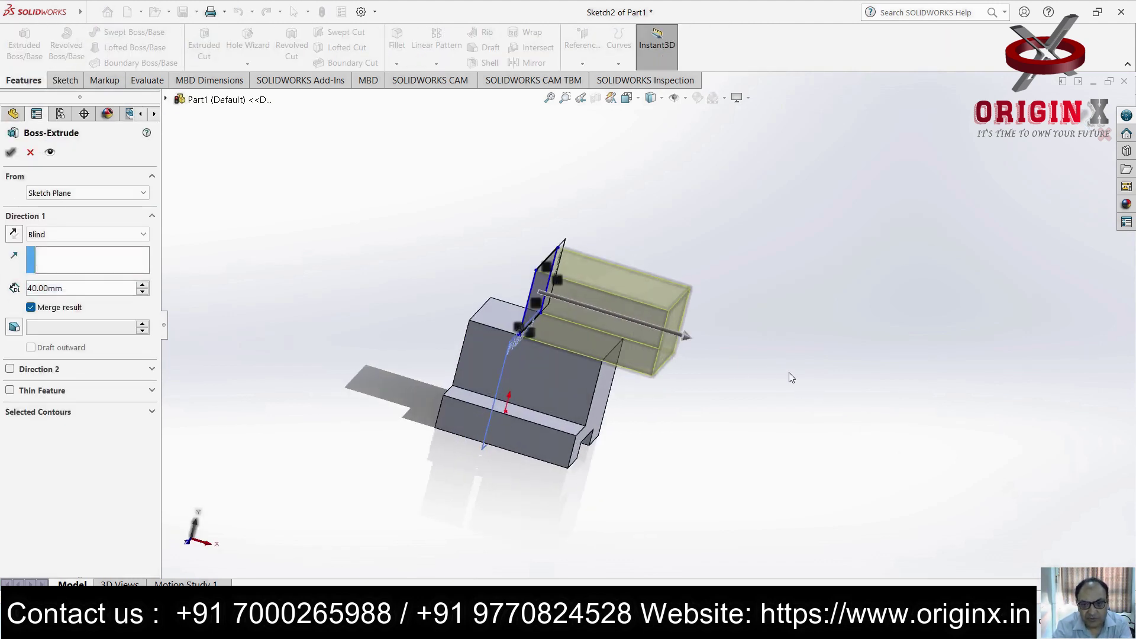
drag(683, 336, 510, 264)
text(15)
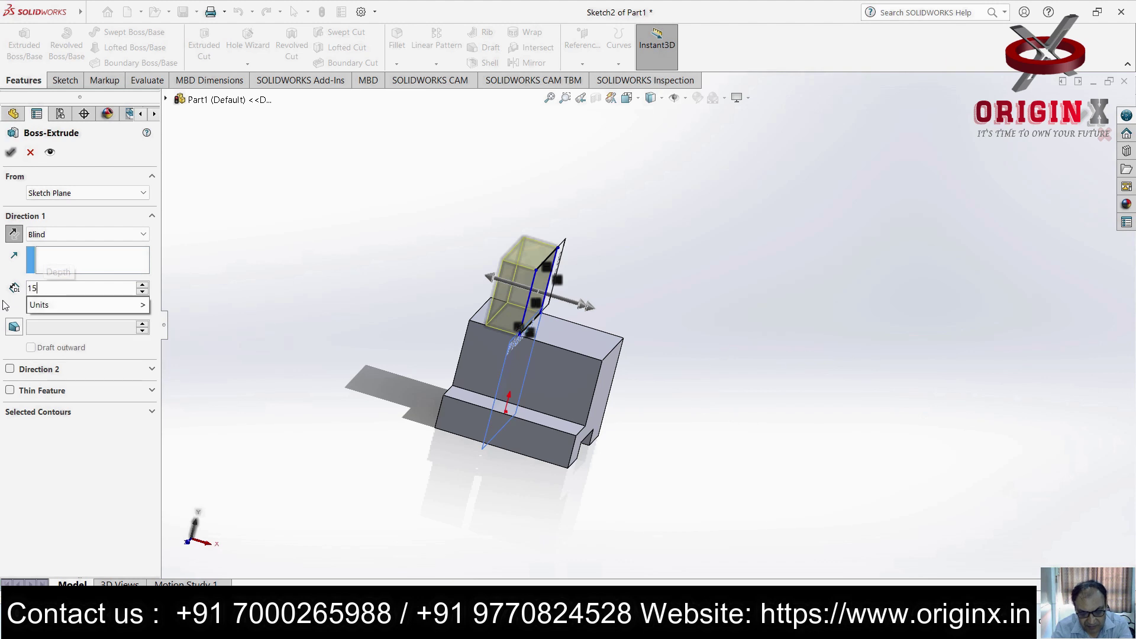
key(Return)
click(11, 153)
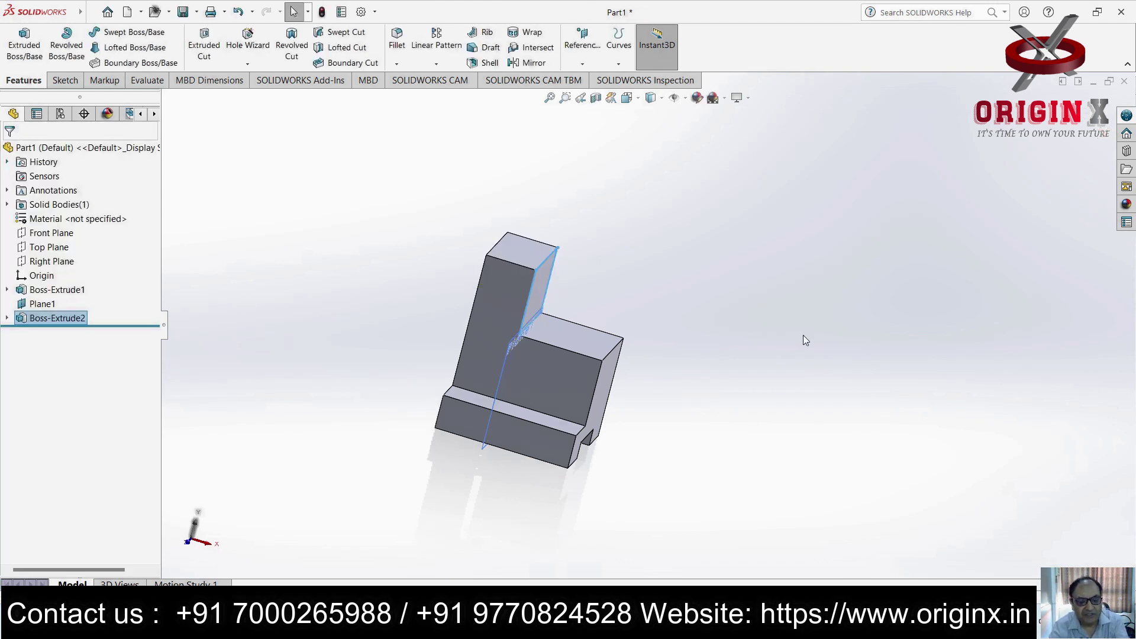
Sketch a corner rectangle about 5 mm high on the low step's outer face, rising from the middle of its bottom edge
middle_drag(765, 326, 1049, 381)
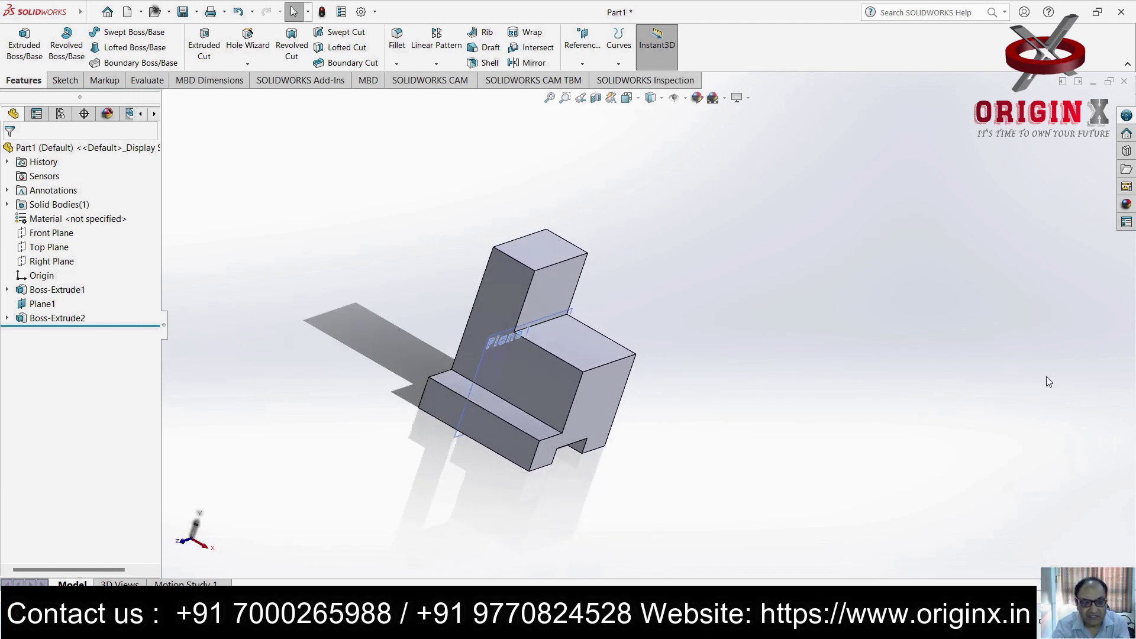
click(65, 81)
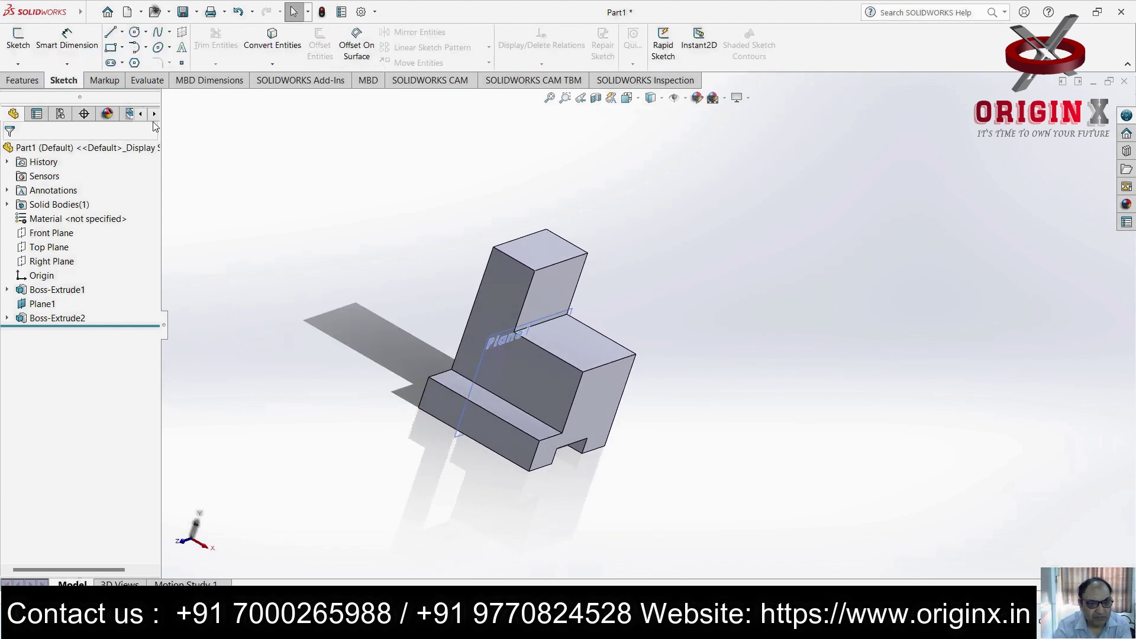
click(507, 441)
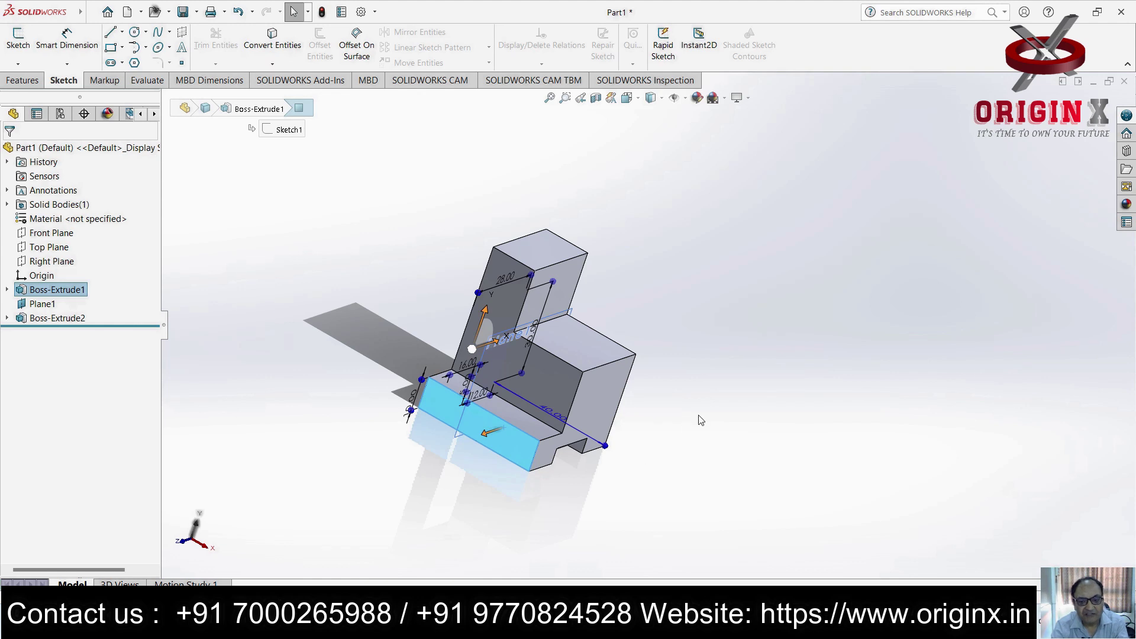
key(ctrl+8)
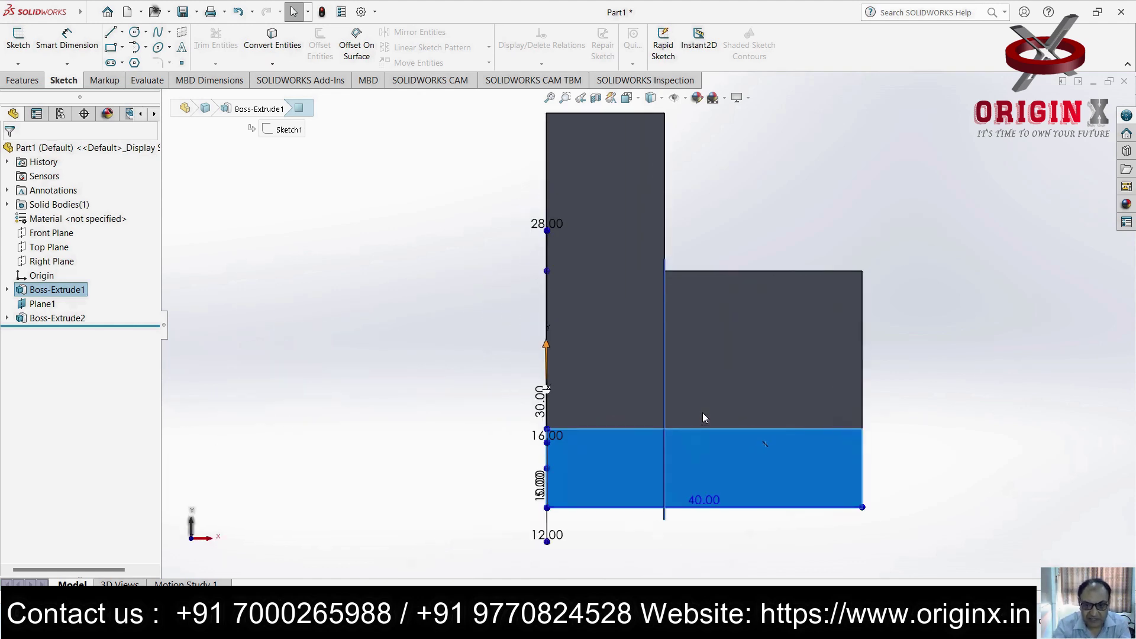
click(110, 48)
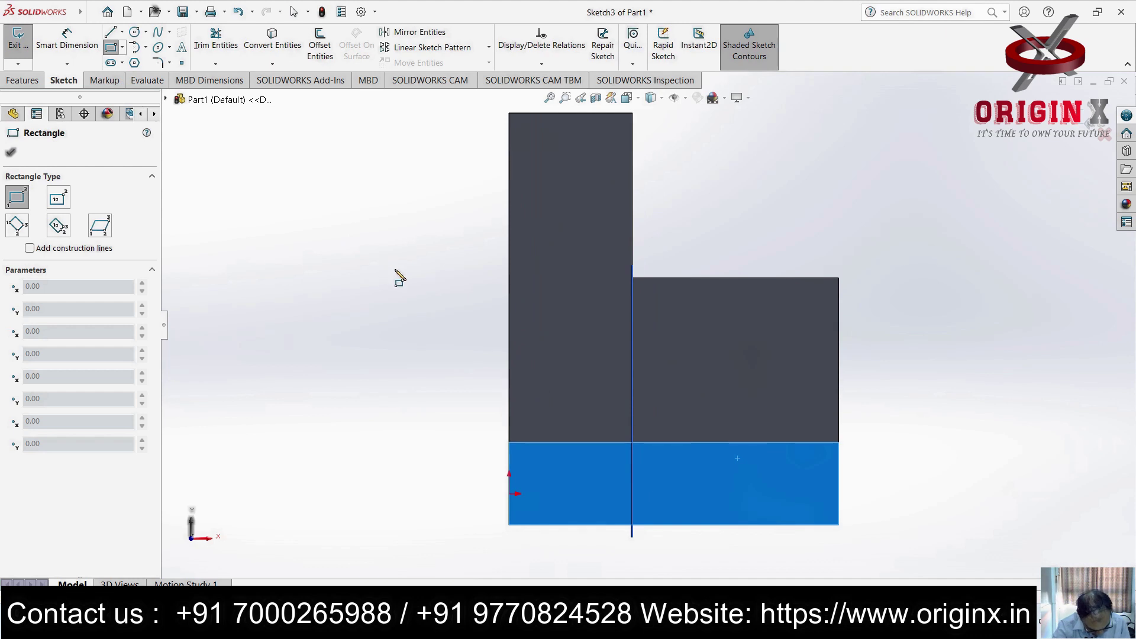
click(612, 524)
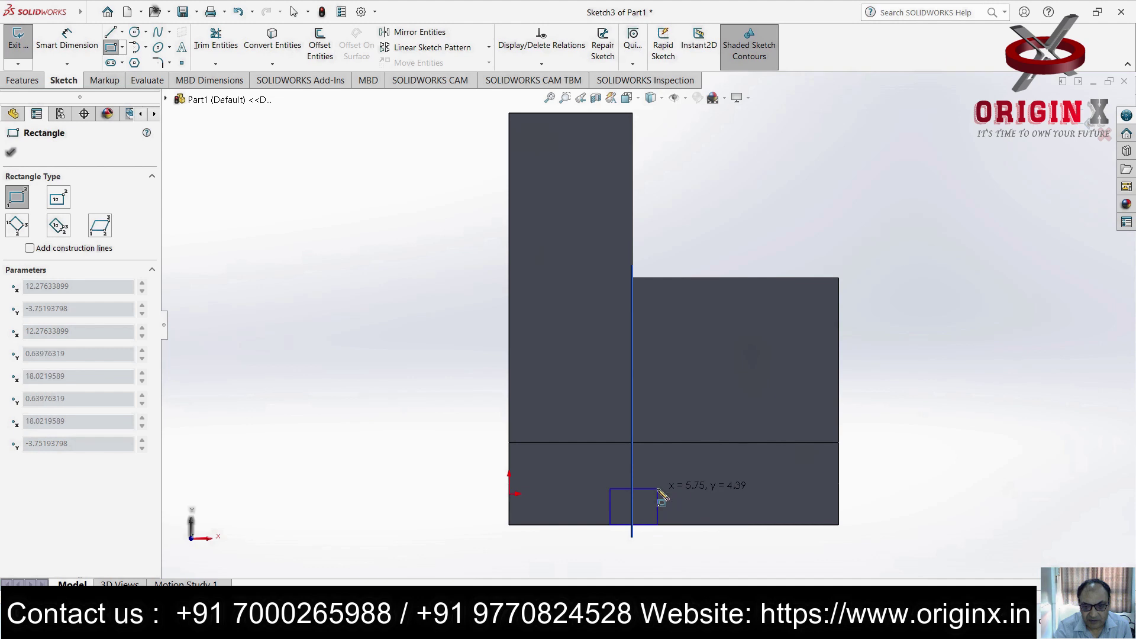
click(747, 484)
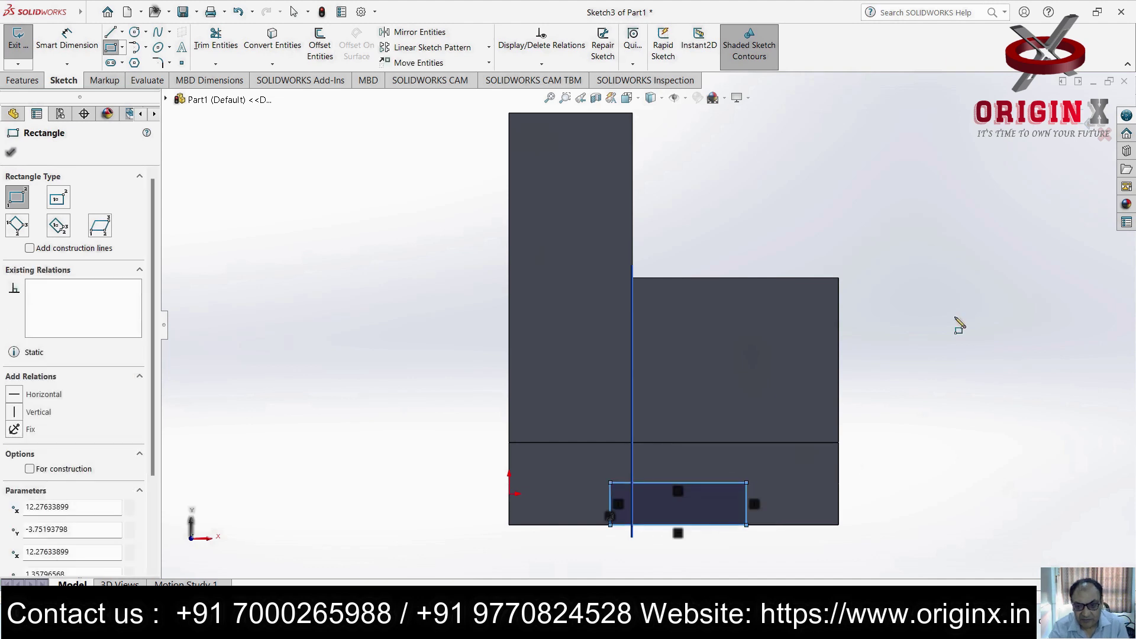
key(Escape)
Dimension the rectangle's two vertical sides, one 12 mm from the origin and the other 12 mm from the block's opposite end
click(67, 39)
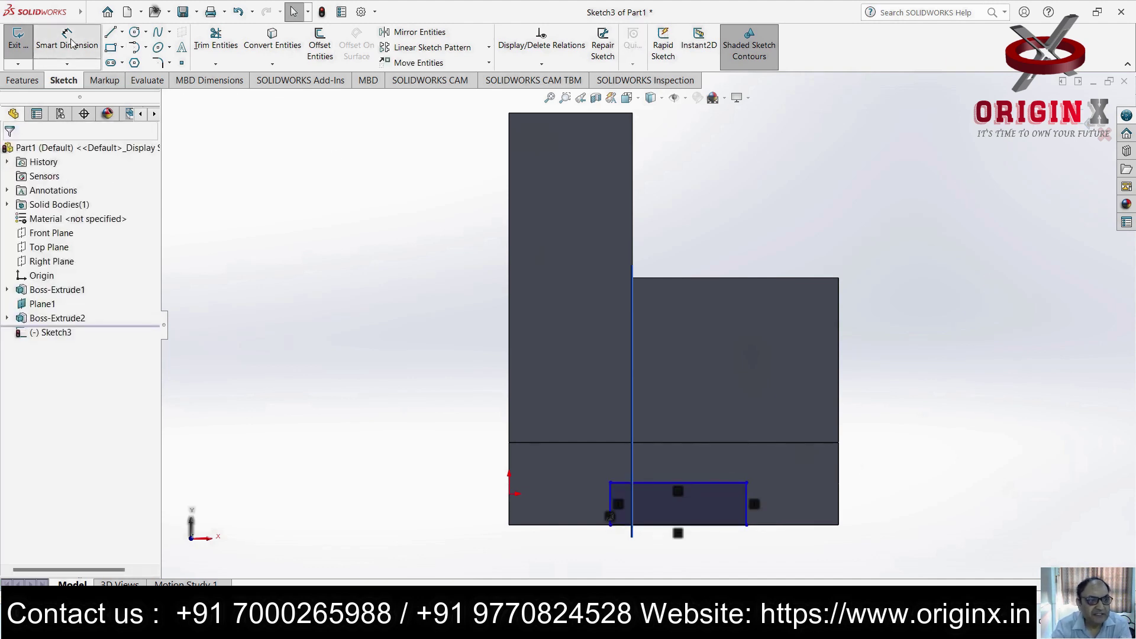
click(612, 498)
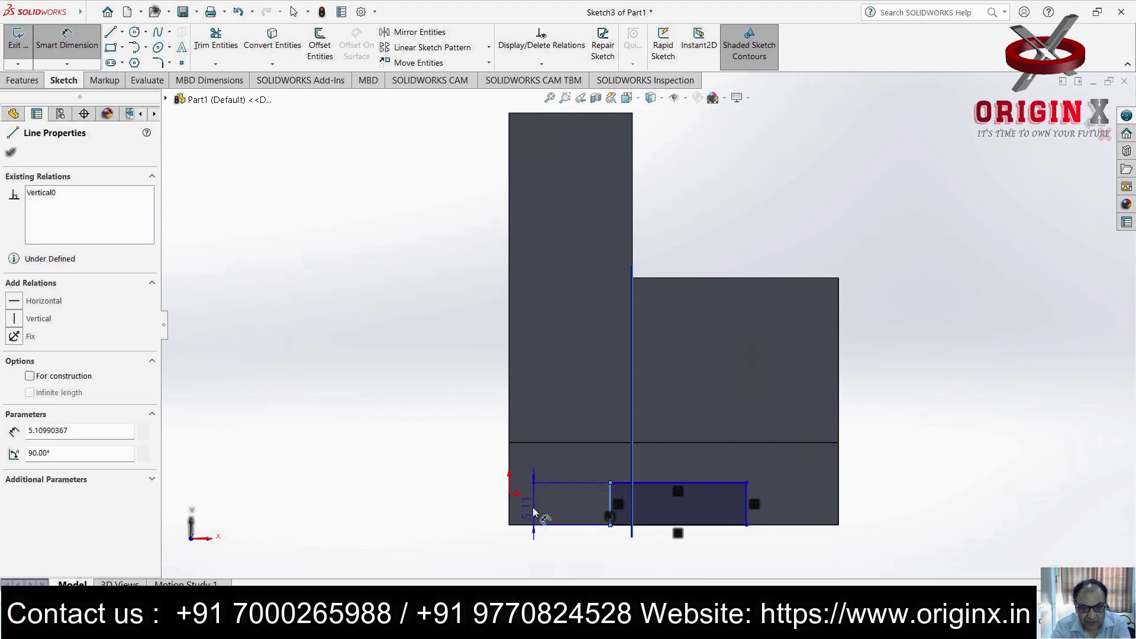
click(510, 495)
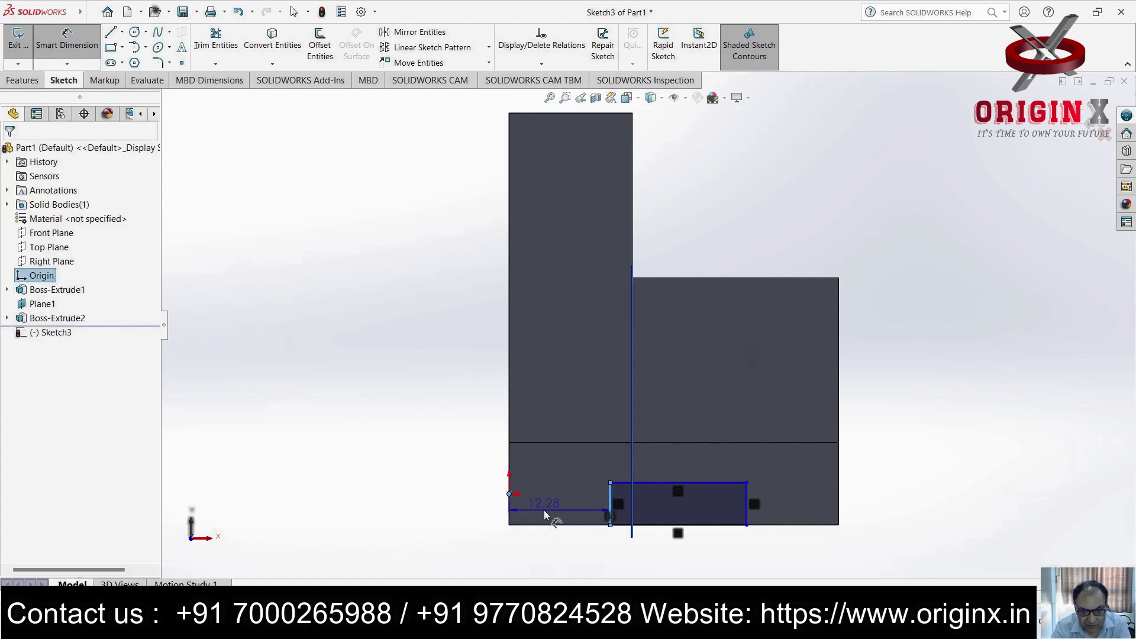
click(545, 510)
text(12)
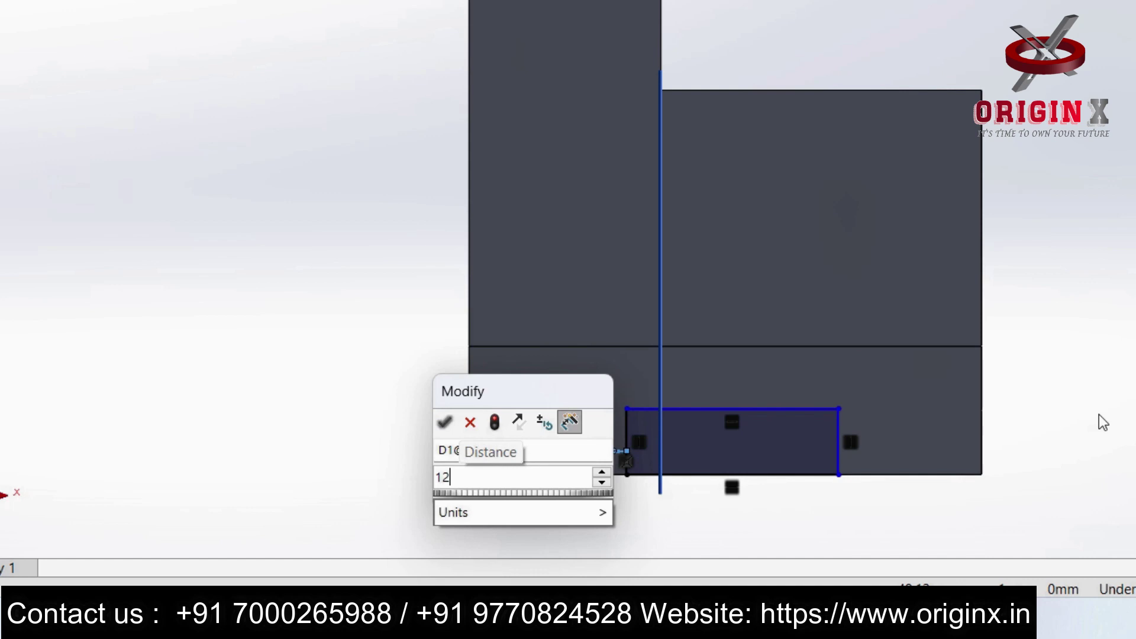
key(Return)
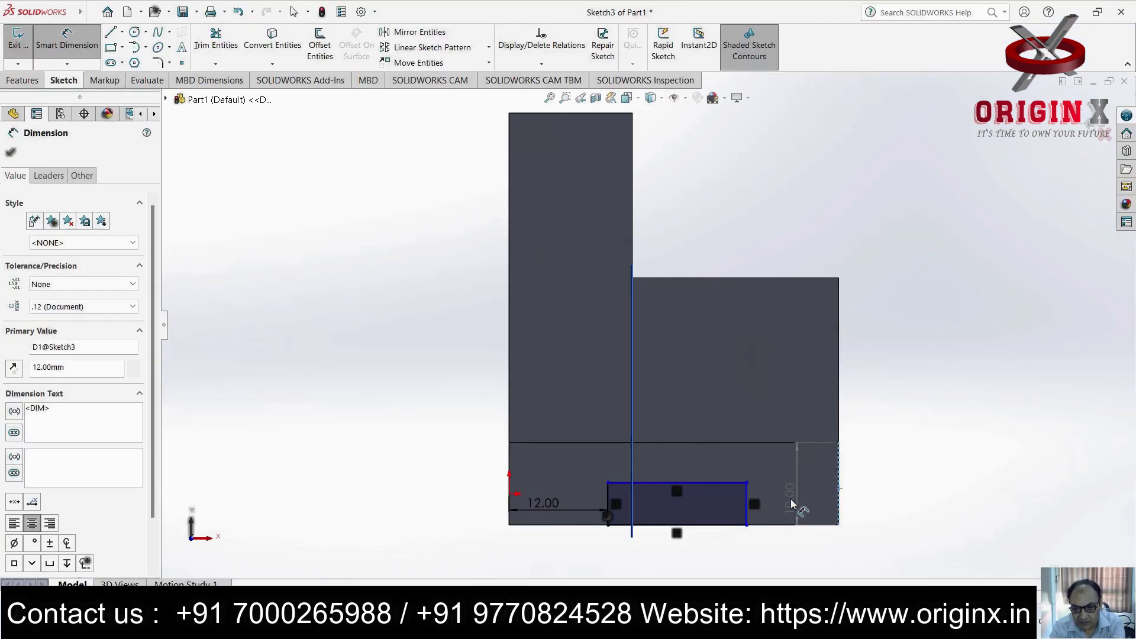
click(752, 502)
click(782, 509)
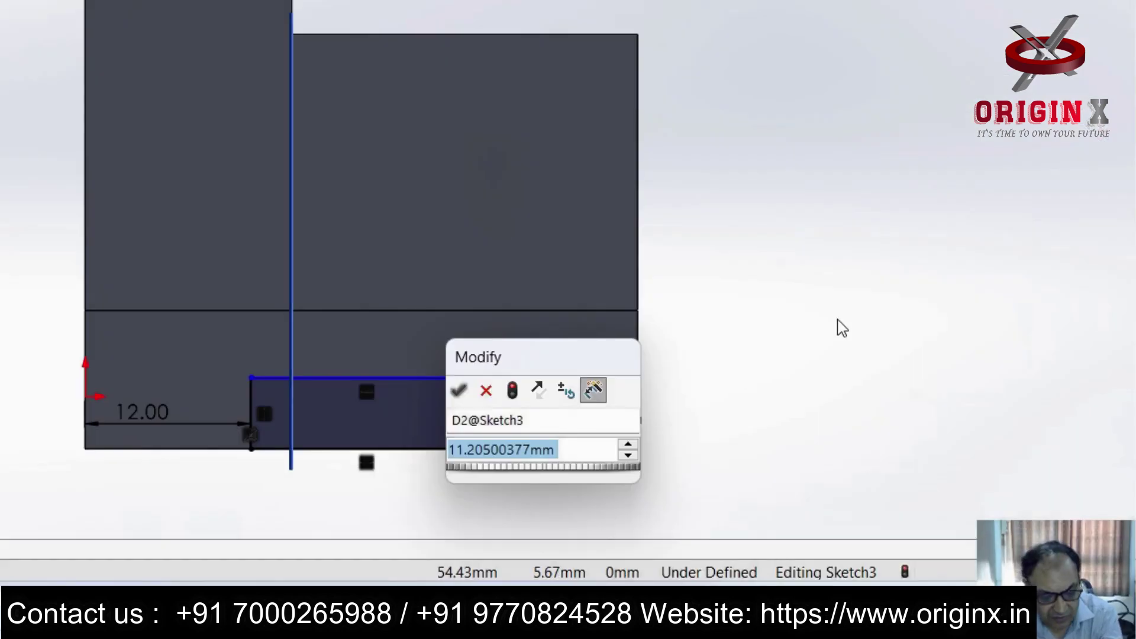
text(12)
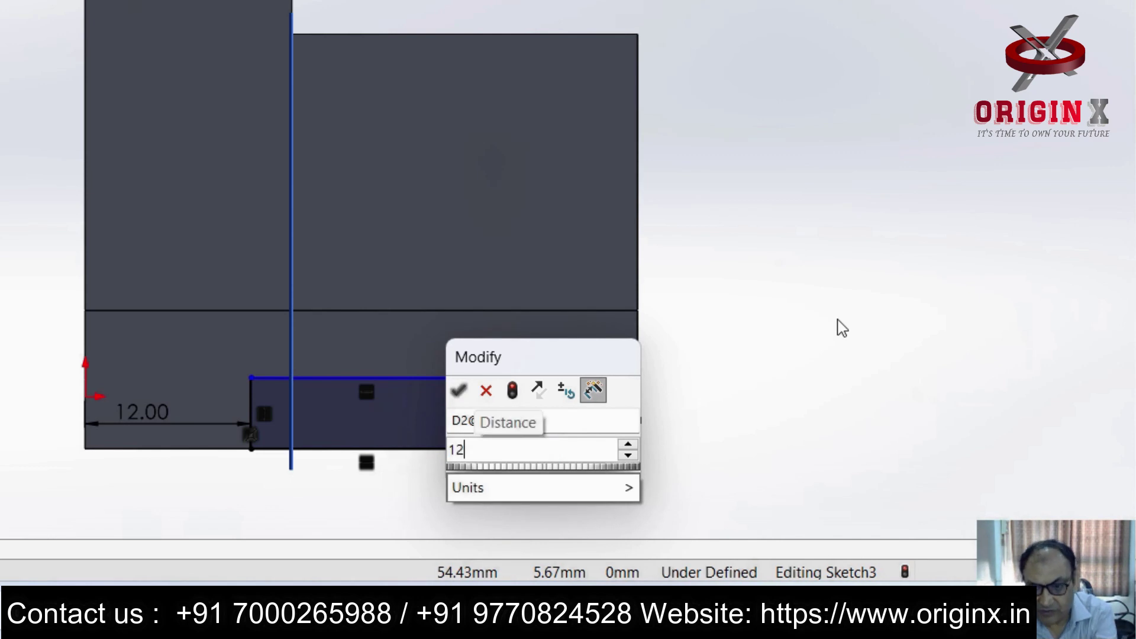
key(Return)
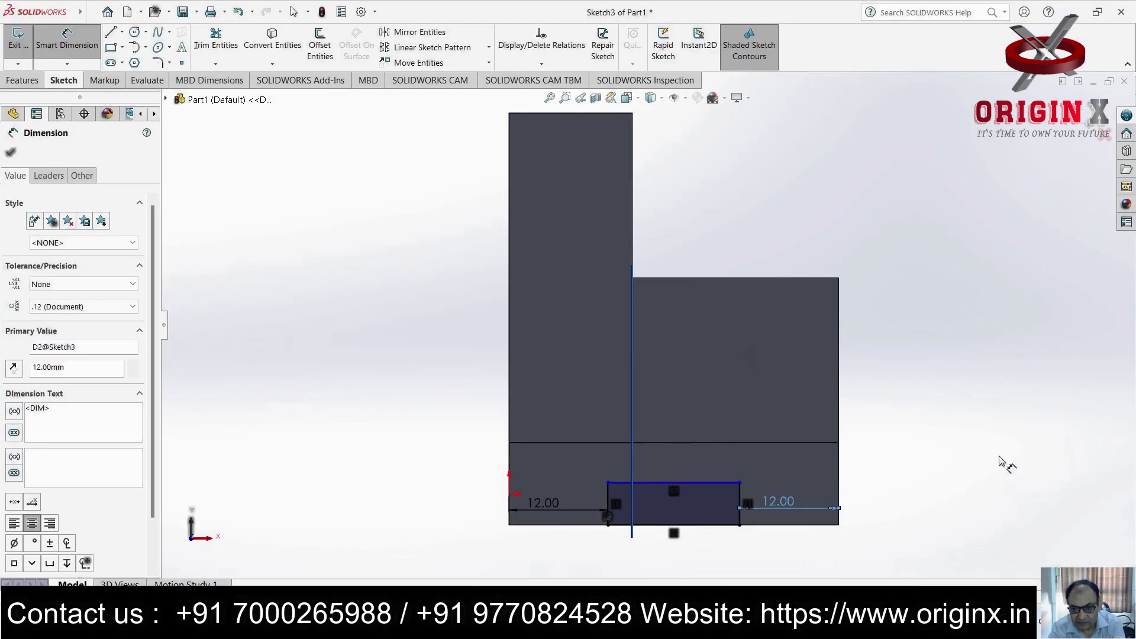
Dimension the rectangle's height to 5 mm
click(741, 502)
click(952, 491)
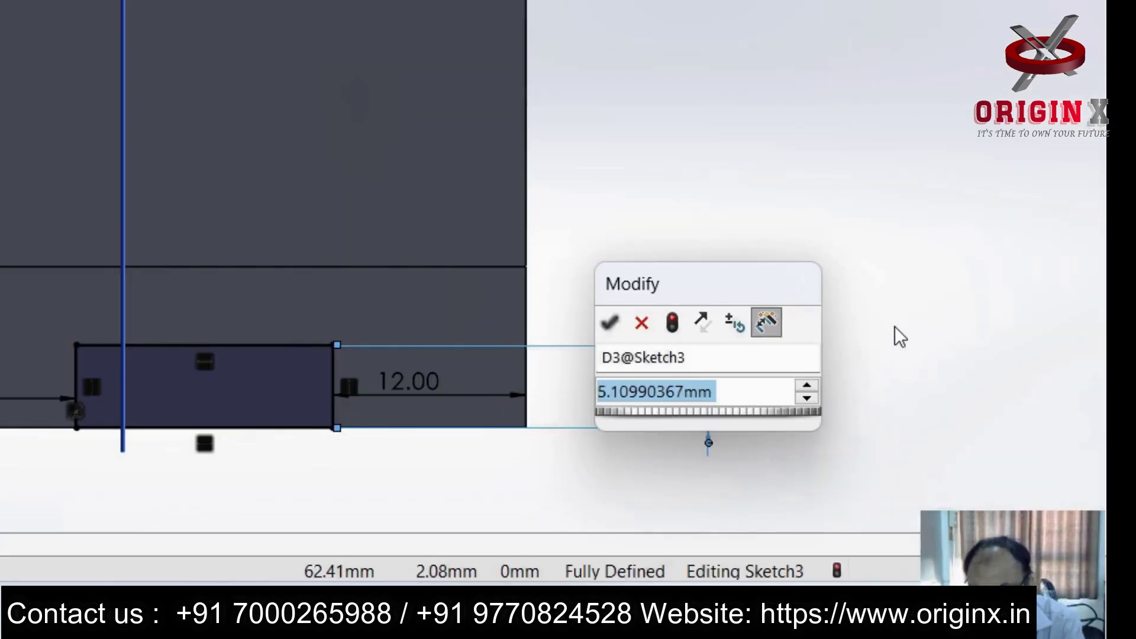
text(5)
key(Return)
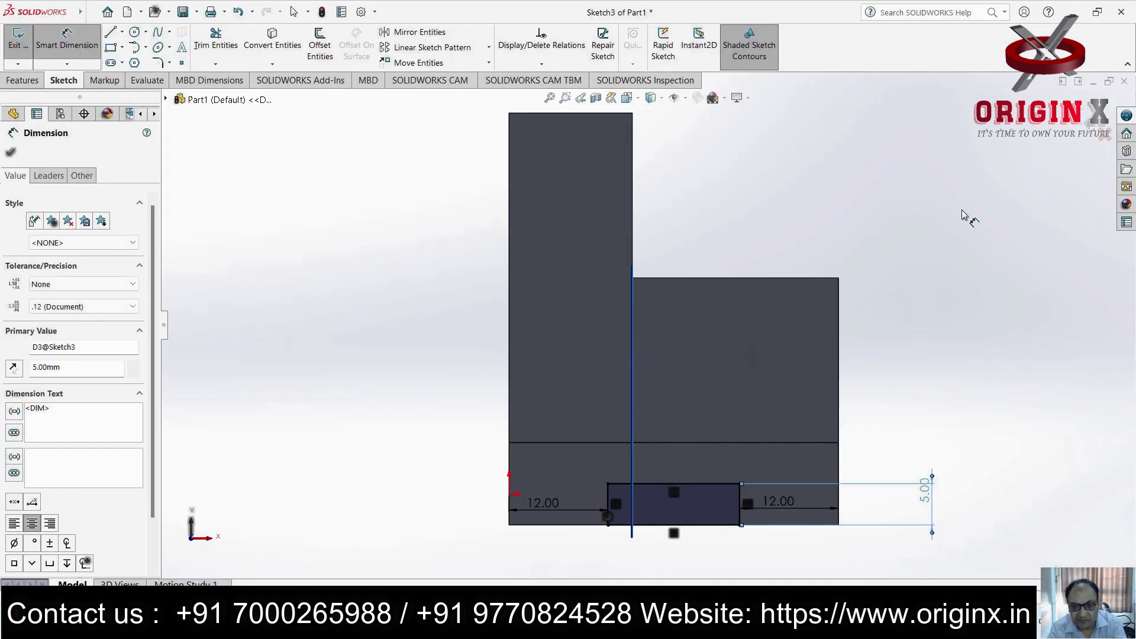
click(10, 158)
Cut the 5 mm high rectangle through the whole block with a Blind Extruded Cut 92 mm deep
click(30, 81)
middle_drag(821, 517, 779, 546)
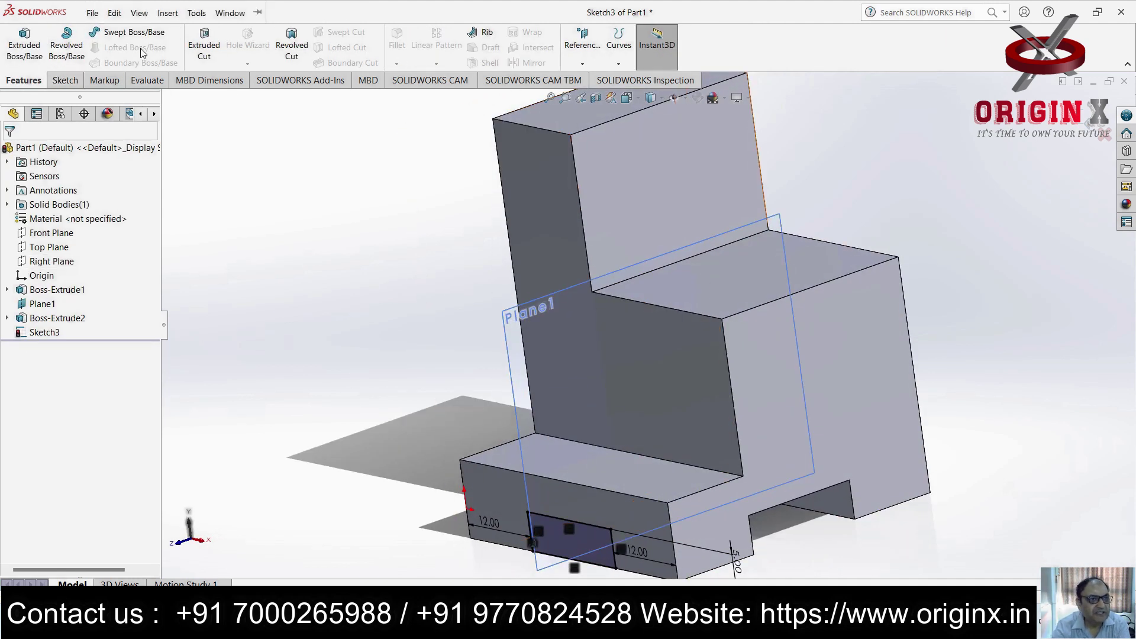
click(204, 48)
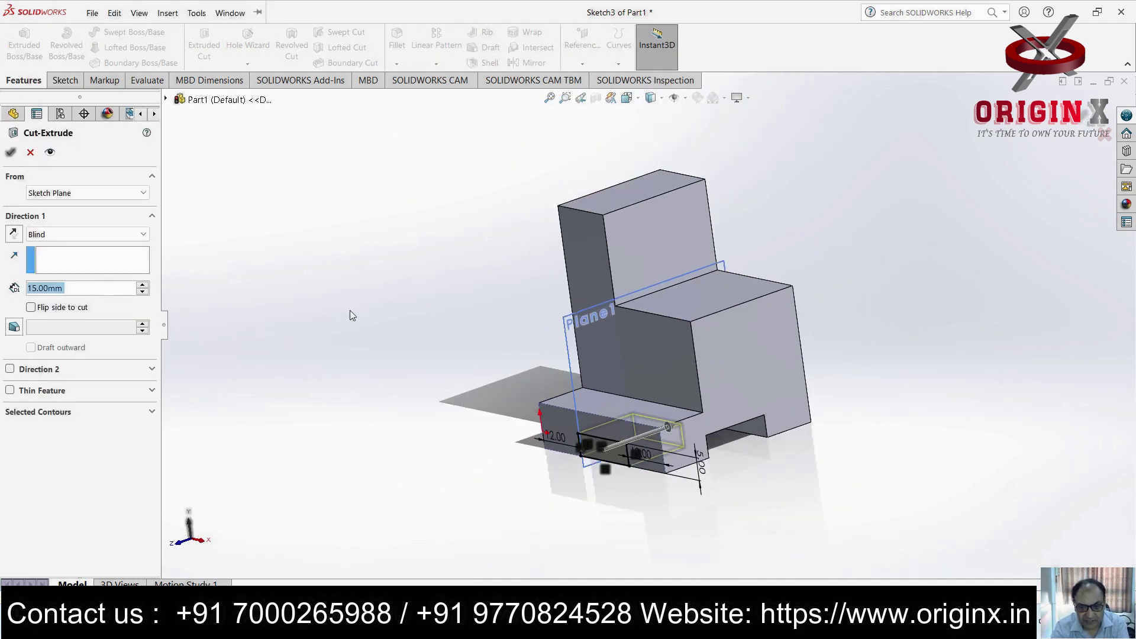
drag(669, 427, 949, 328)
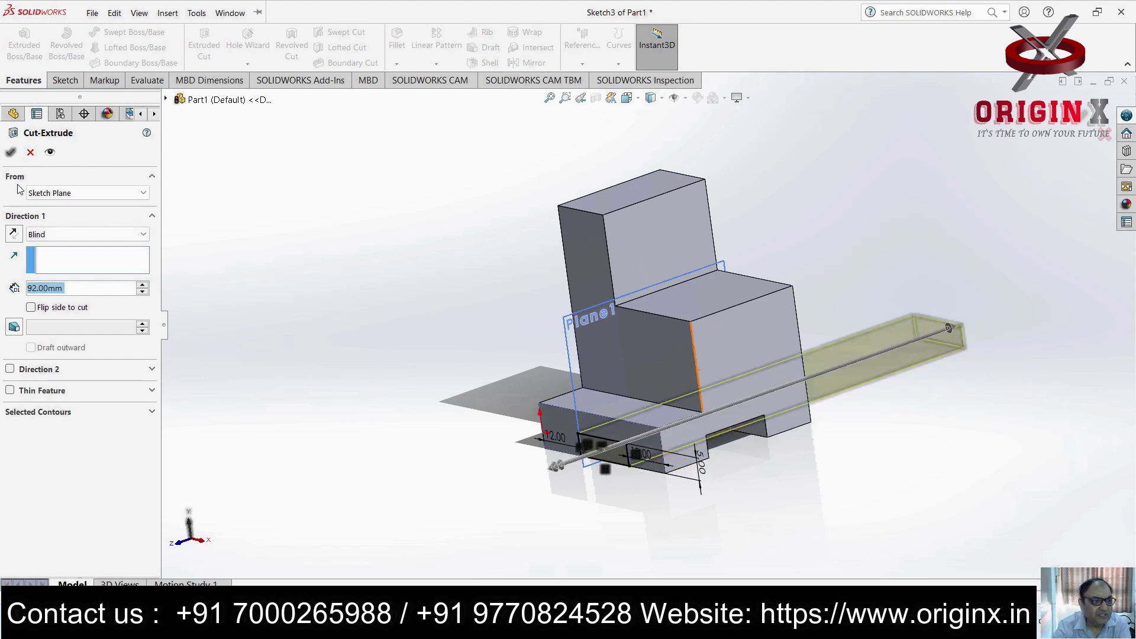
click(11, 152)
middle_drag(883, 513, 924, 486)
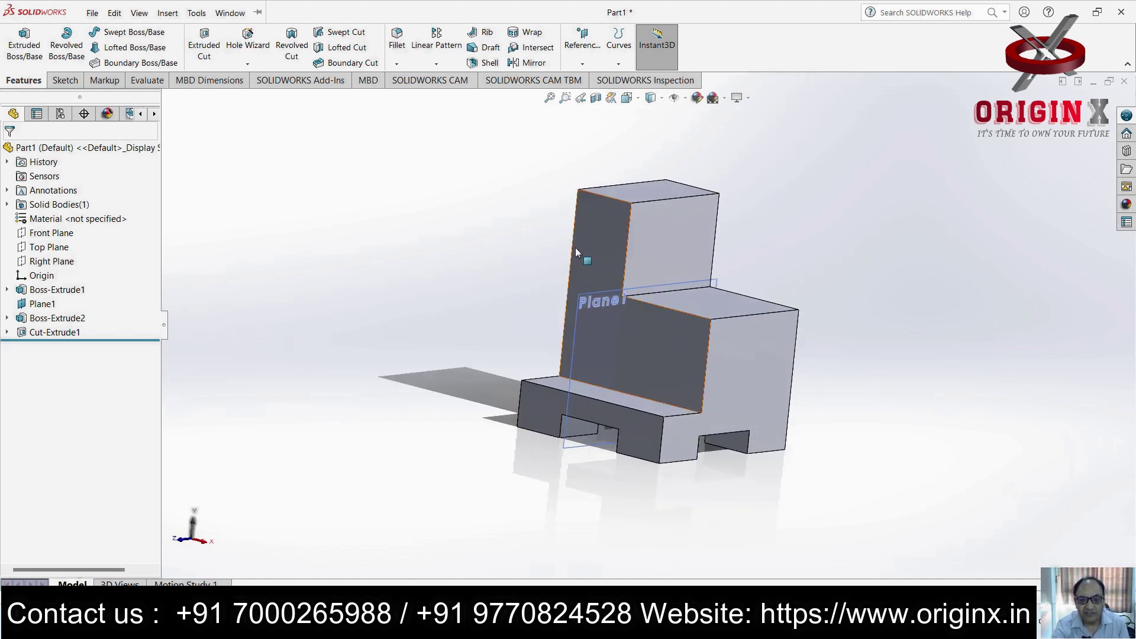
middle_drag(804, 375, 663, 546)
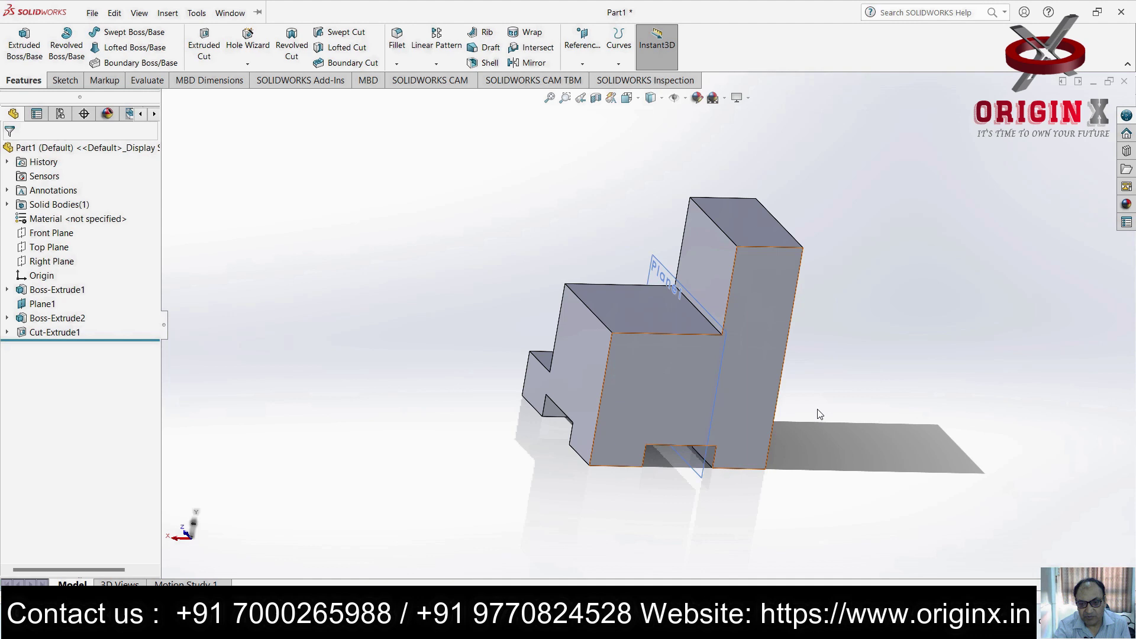
middle_drag(806, 528, 1009, 454)
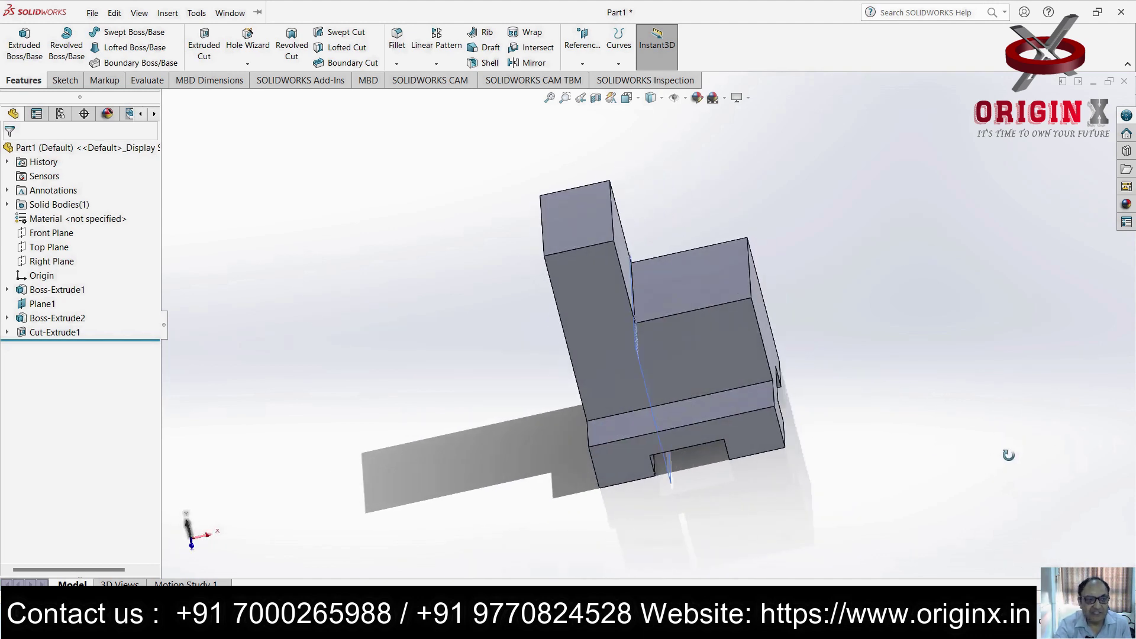
Save the part under the file name 8
click(84, 15)
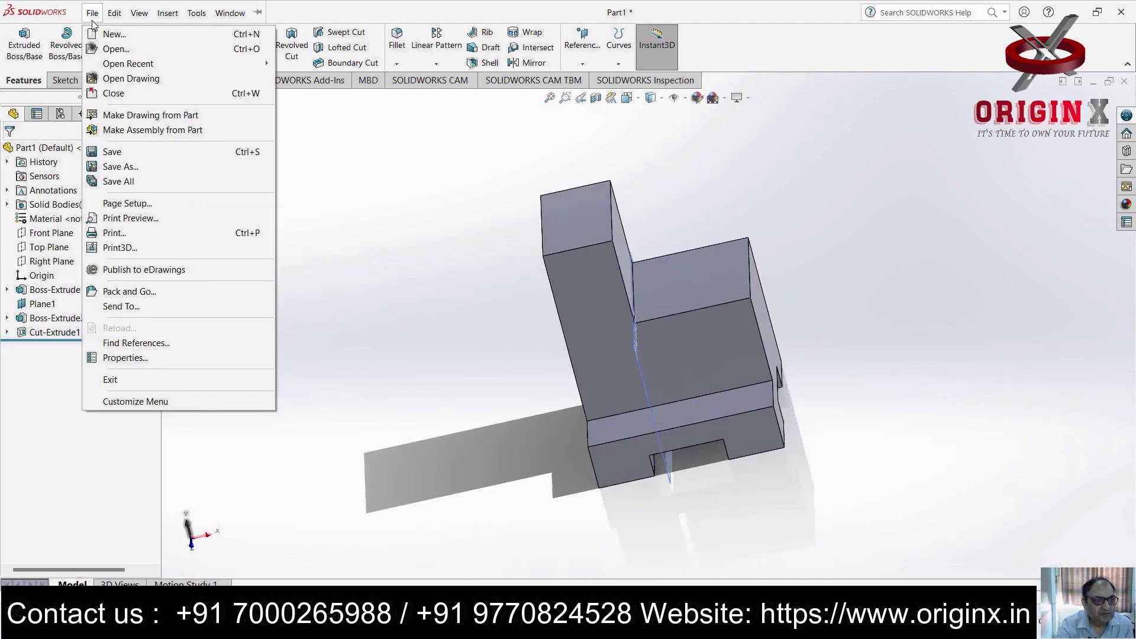
click(131, 170)
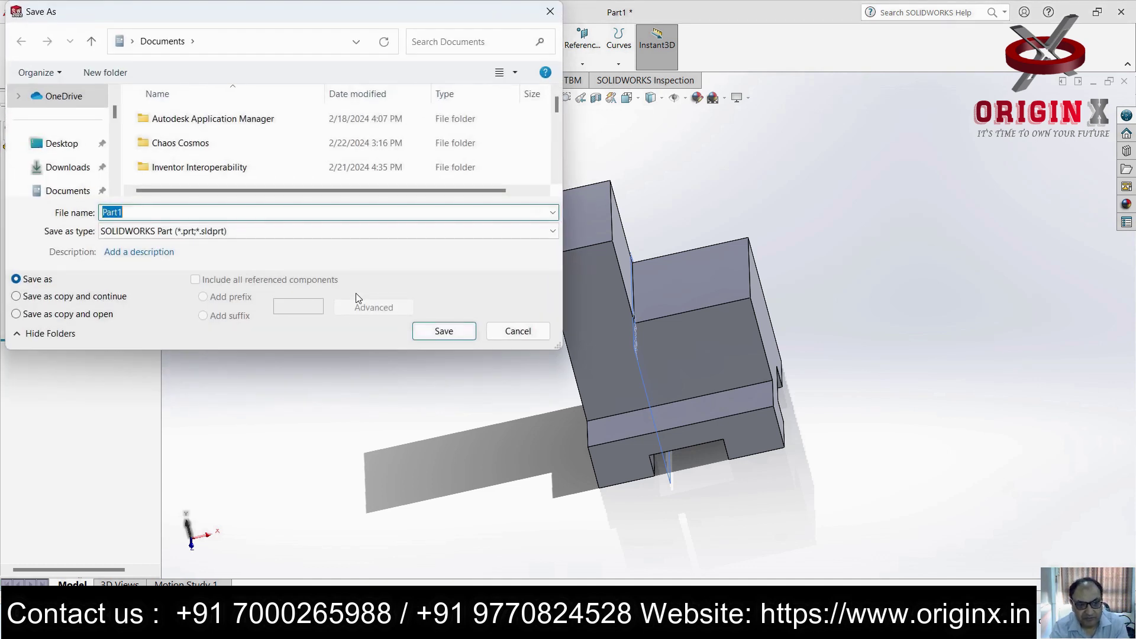
text(8)
click(444, 331)
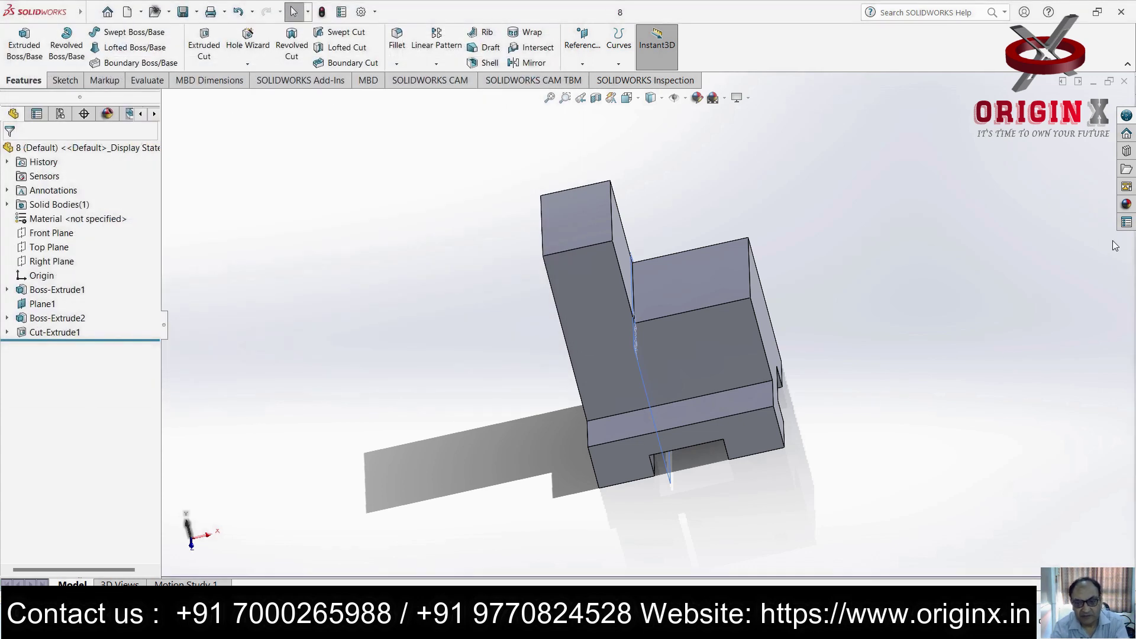
Close the saved part and create a new part document
key(ctrl+w)
click(92, 13)
click(111, 35)
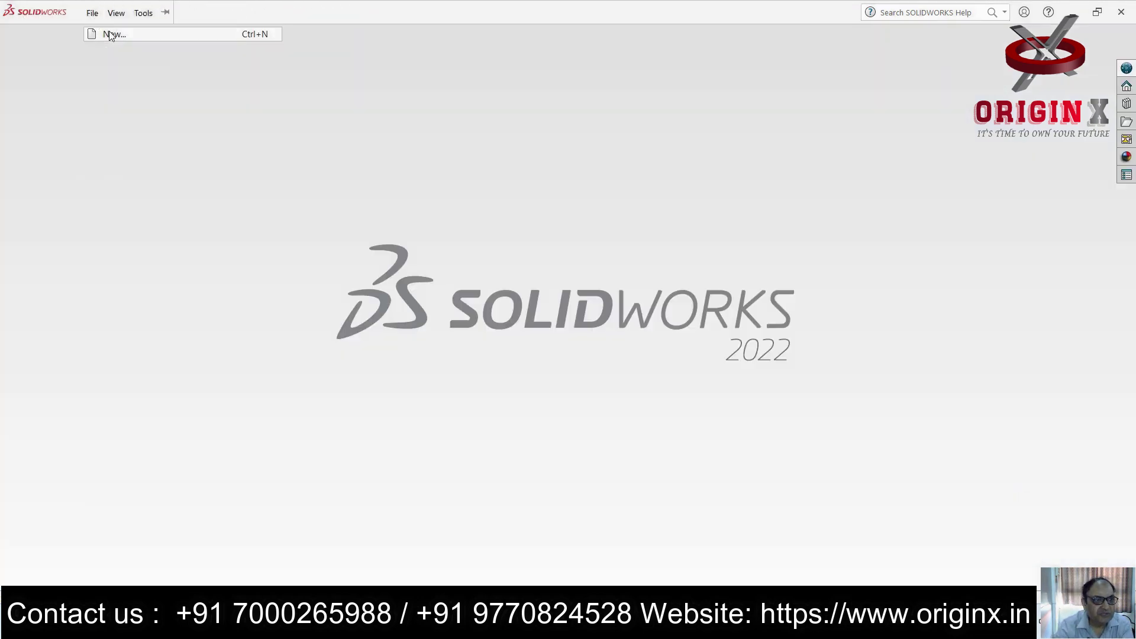
click(293, 299)
click(489, 473)
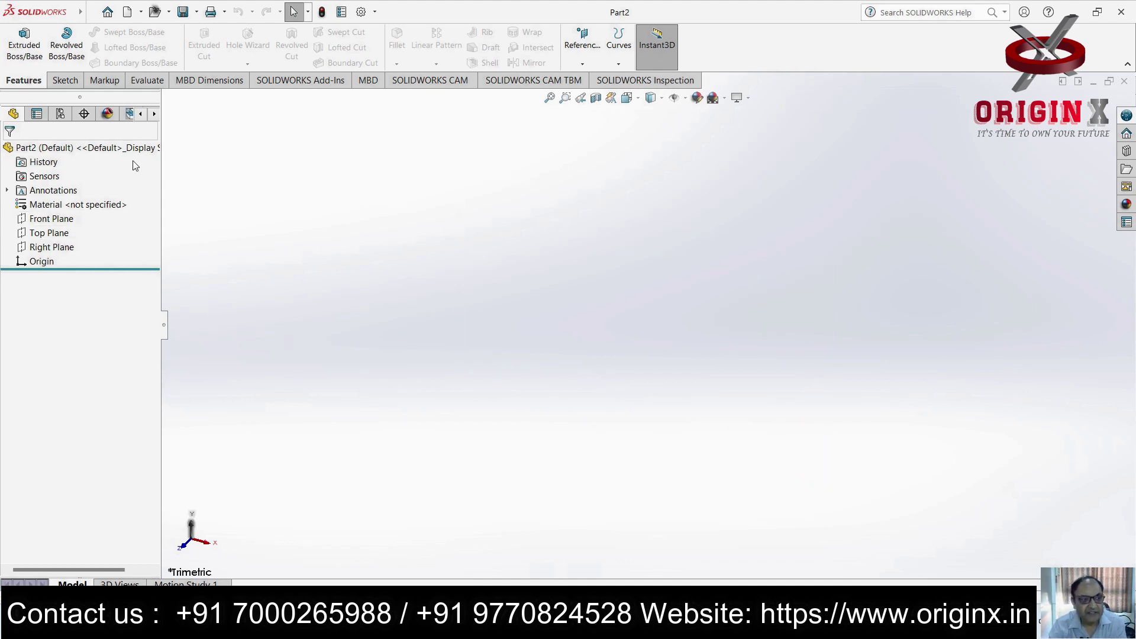
Sketch a corner rectangle about 181 mm wide on the Front Plane, drawn around the origin
click(52, 219)
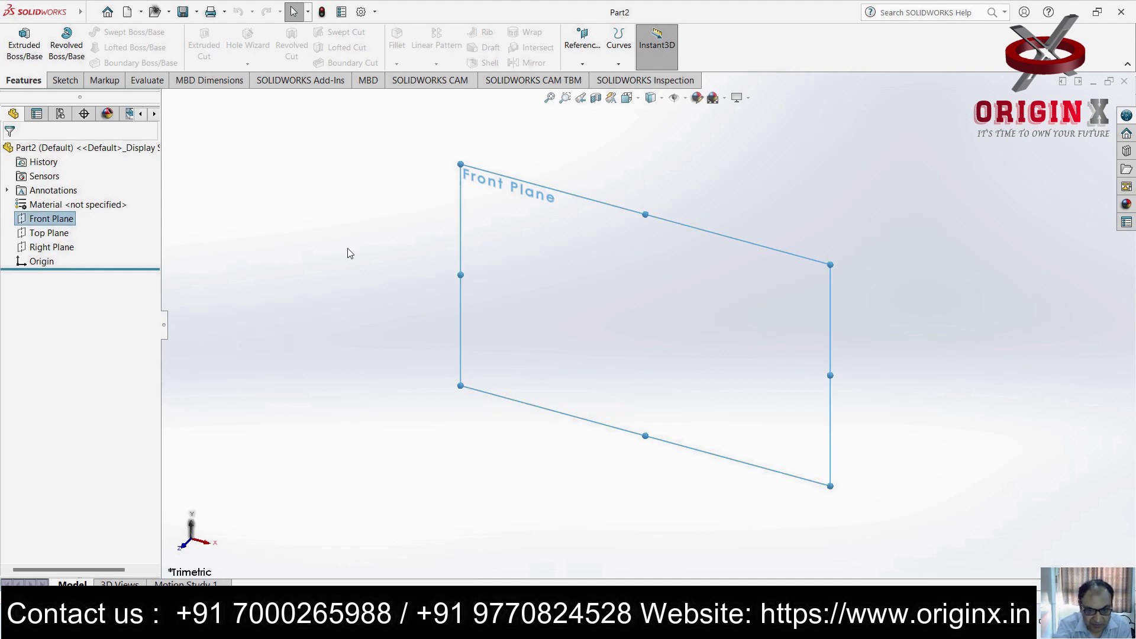
key(ctrl+8)
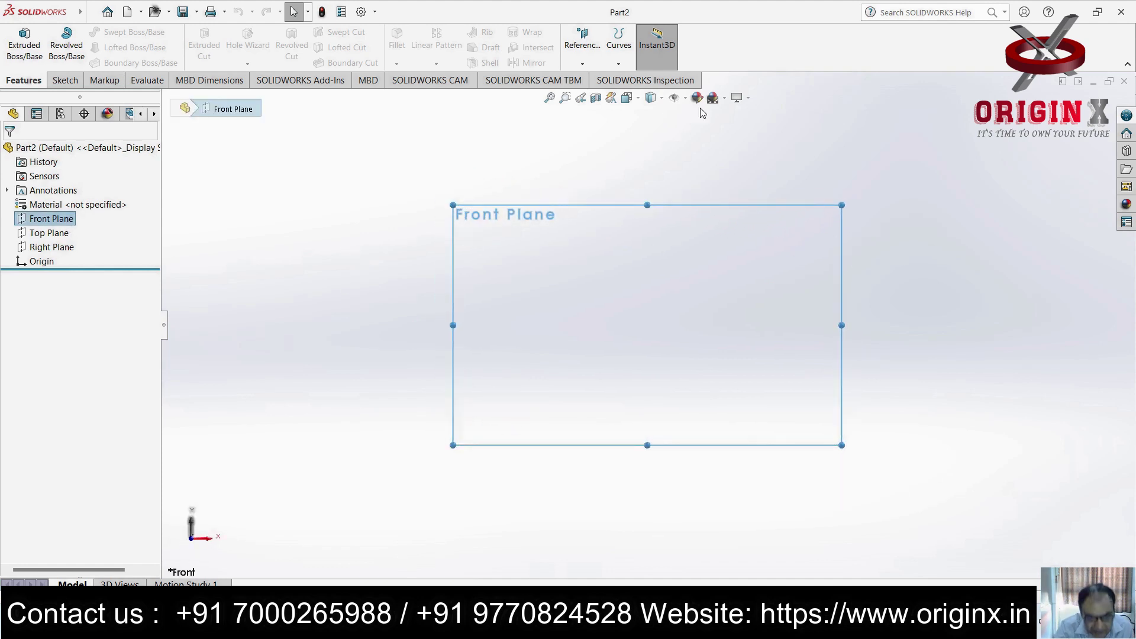
click(64, 81)
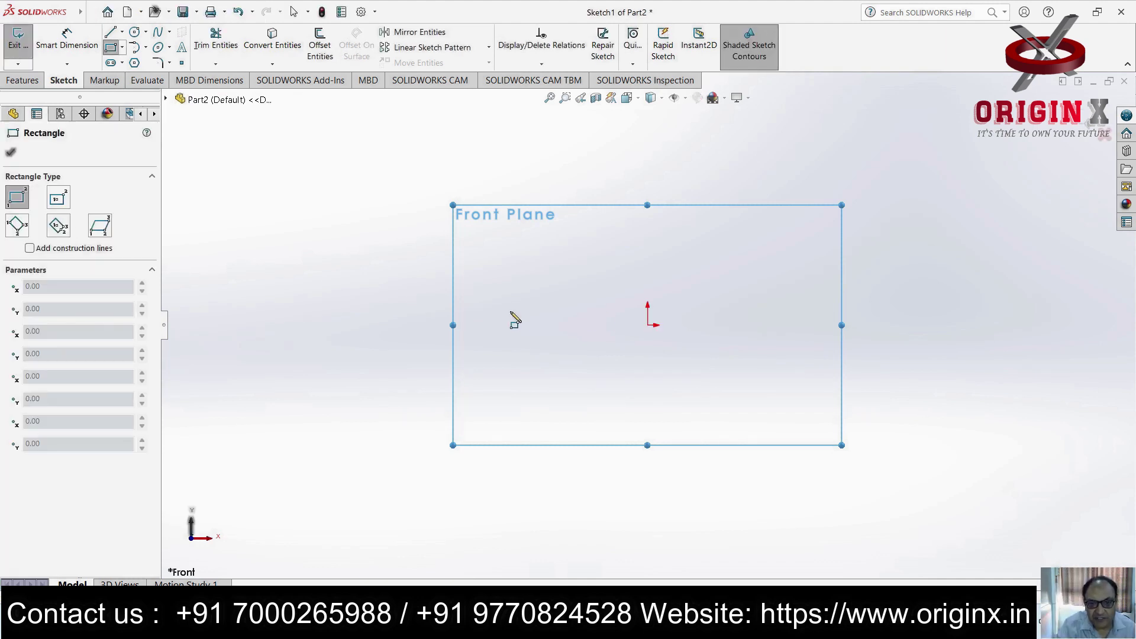
click(501, 309)
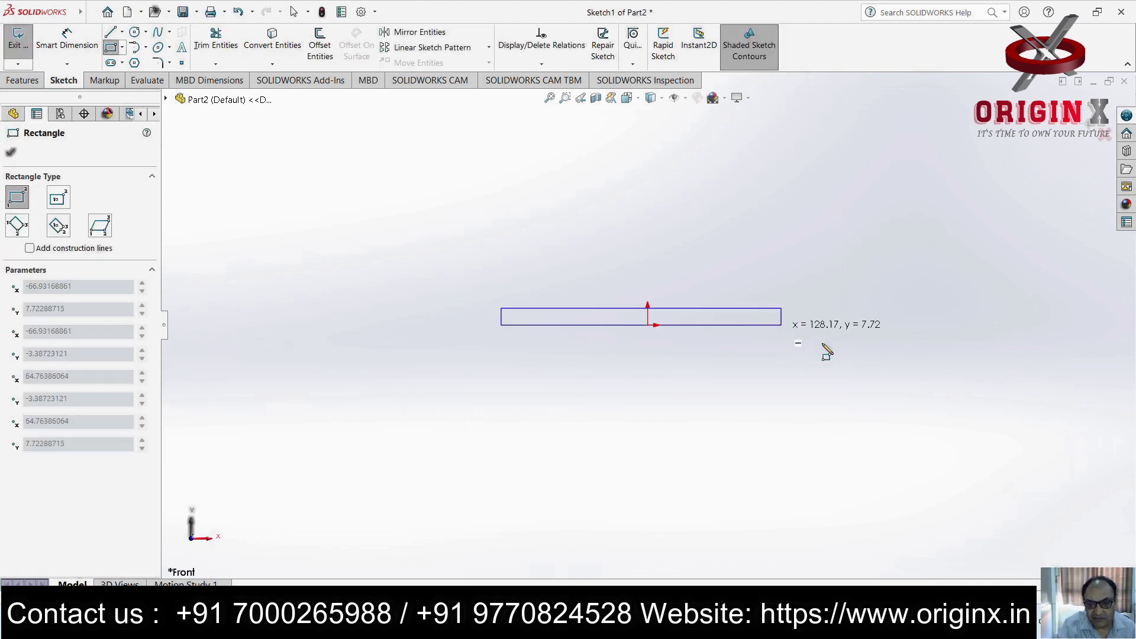
click(898, 343)
key(Escape)
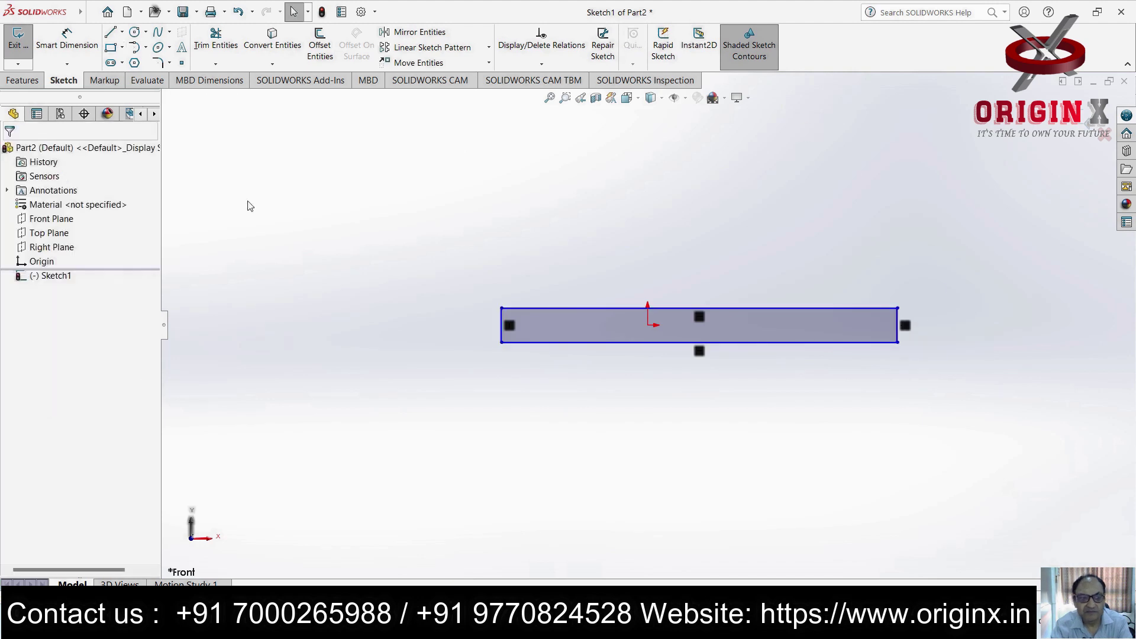
Dimension the rectangle's horizontal length to 92 mm
click(59, 46)
click(772, 309)
click(768, 268)
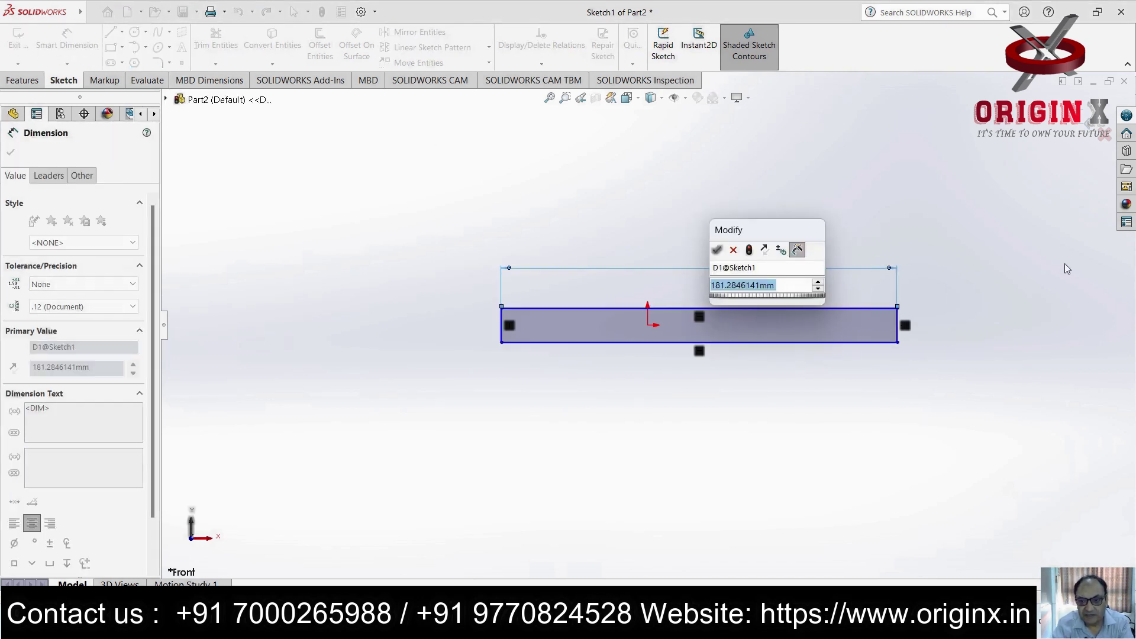
text(92)
key(Return)
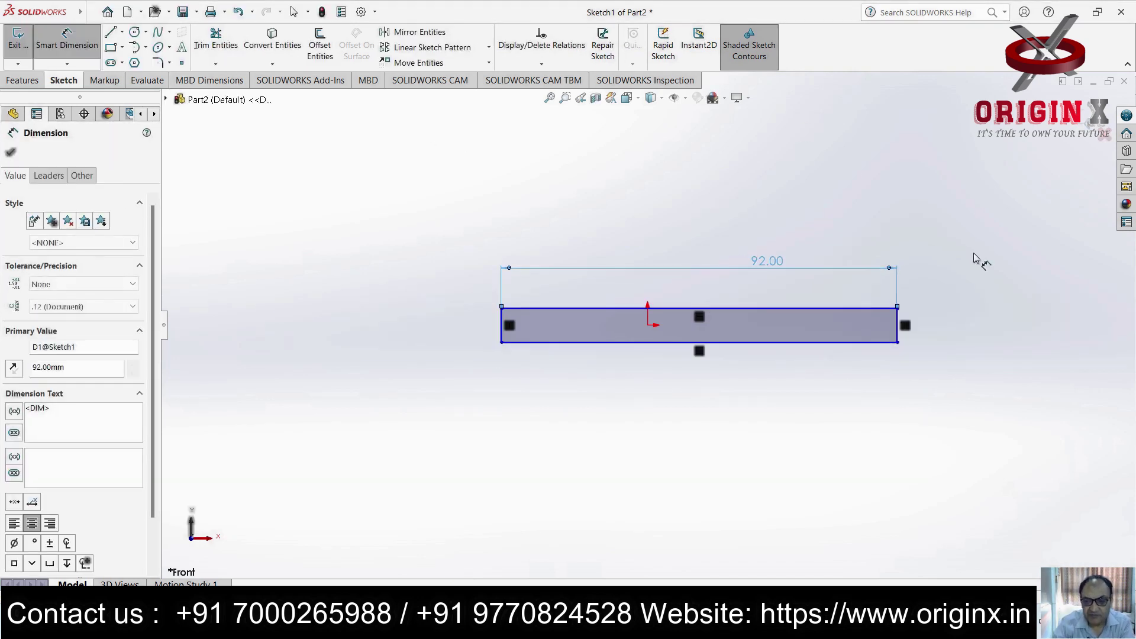
Dimension the rectangle's height to 10 mm
click(898, 325)
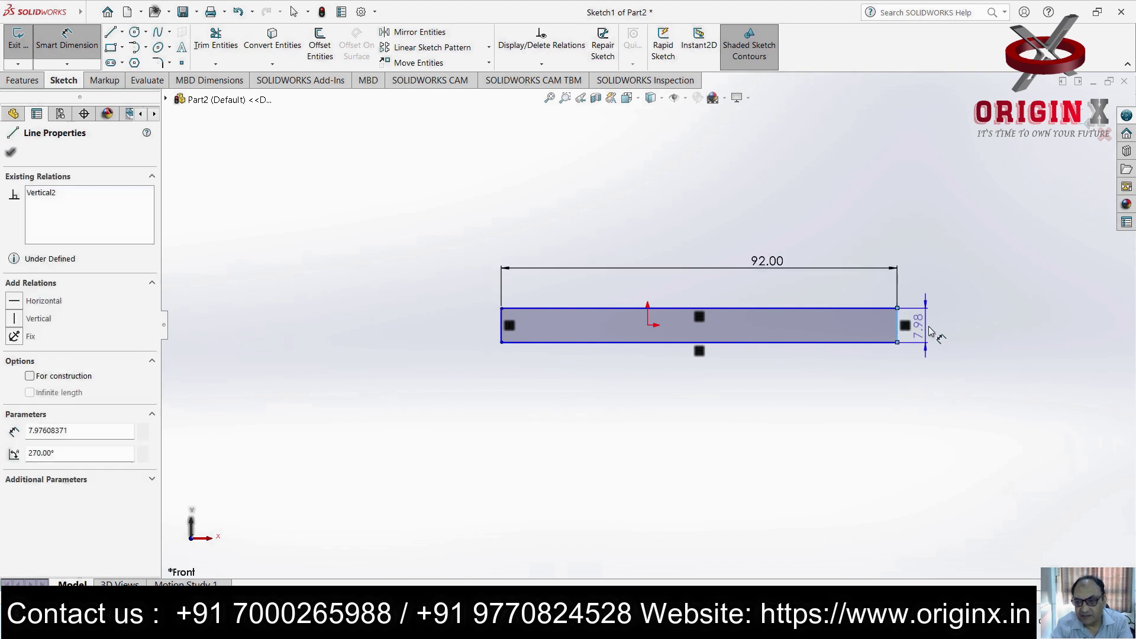
click(934, 327)
text(10)
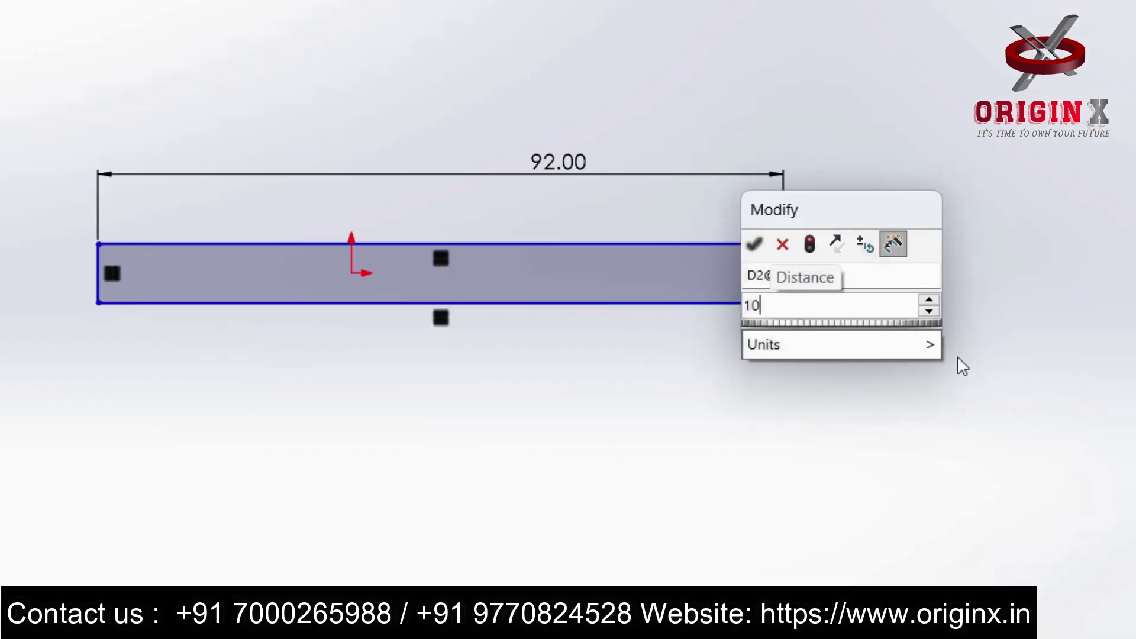
key(Return)
click(886, 248)
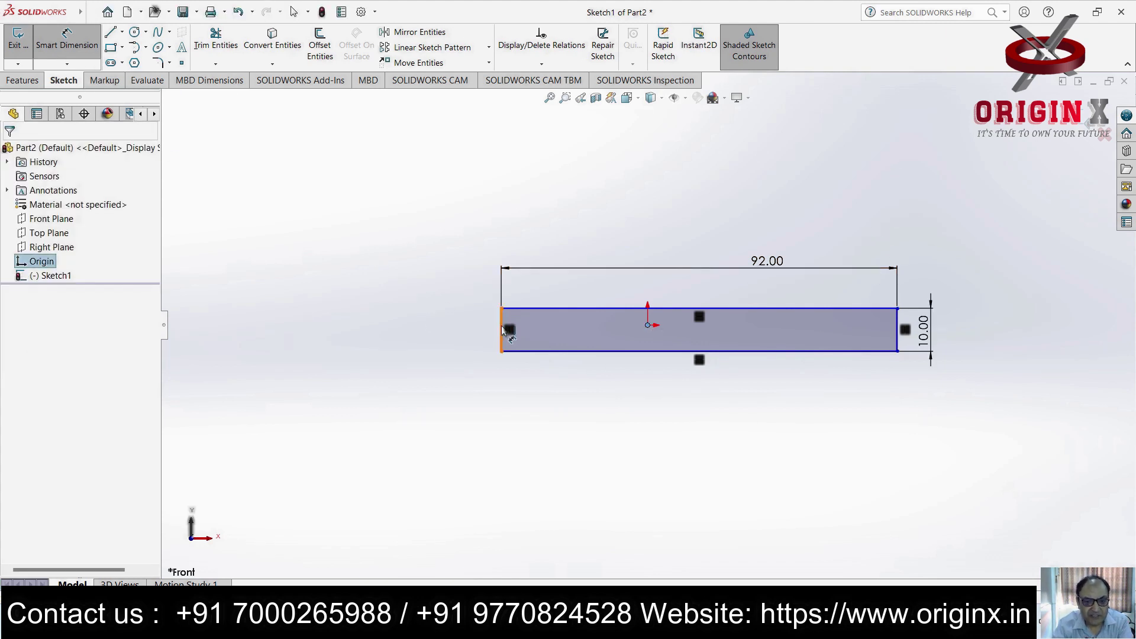
Set the distance from the rectangle's left edge to the origin to 46 mm
click(502, 330)
click(648, 325)
click(571, 288)
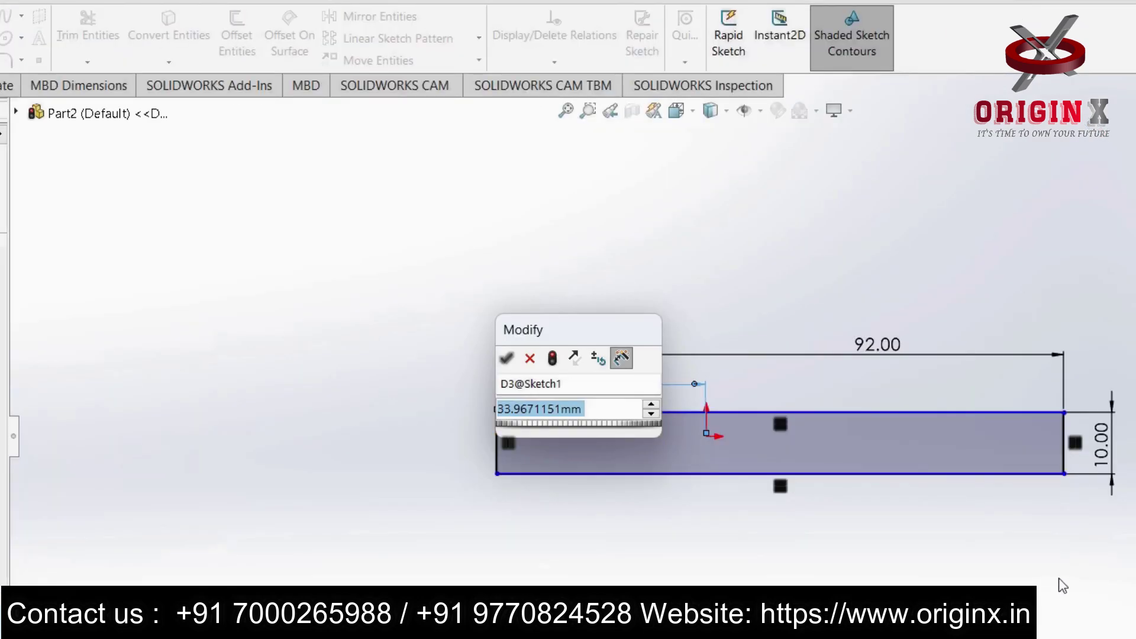
text(46)
key(Return)
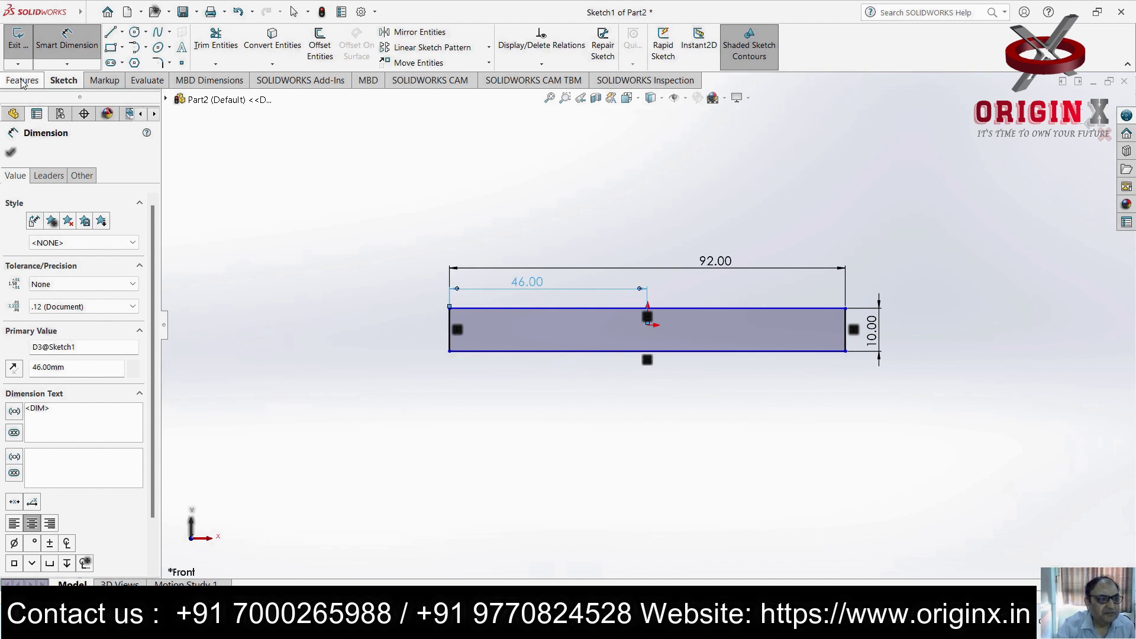
Extrude the 92 by 10 mm rectangle as a Blind boss 50 mm deep
click(22, 82)
click(24, 45)
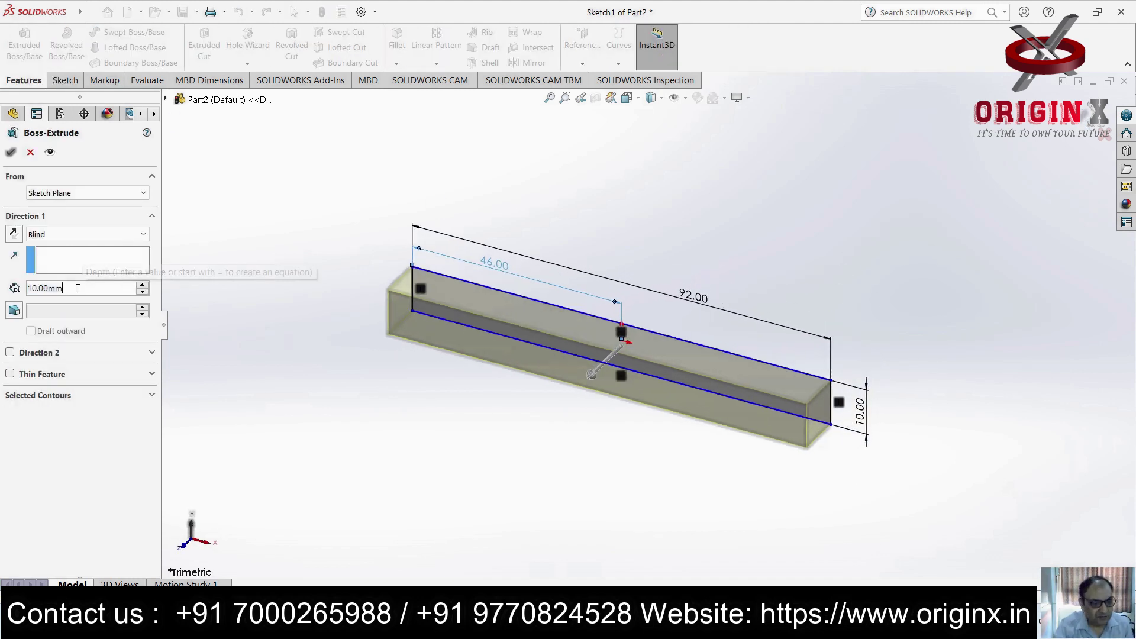
text(50)
key(Return)
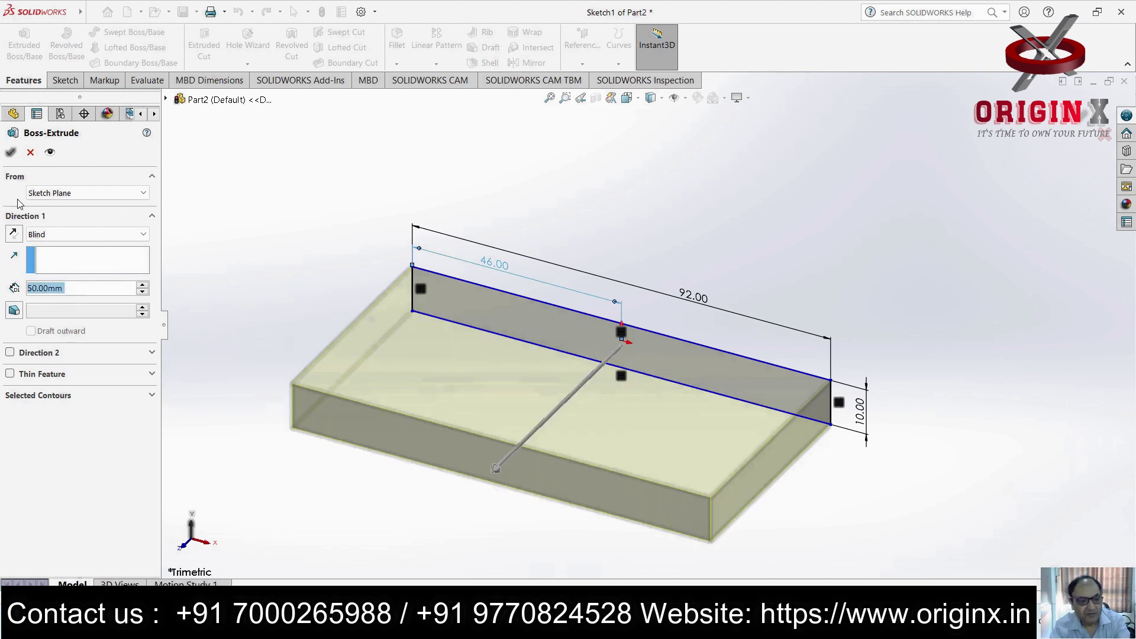
click(11, 152)
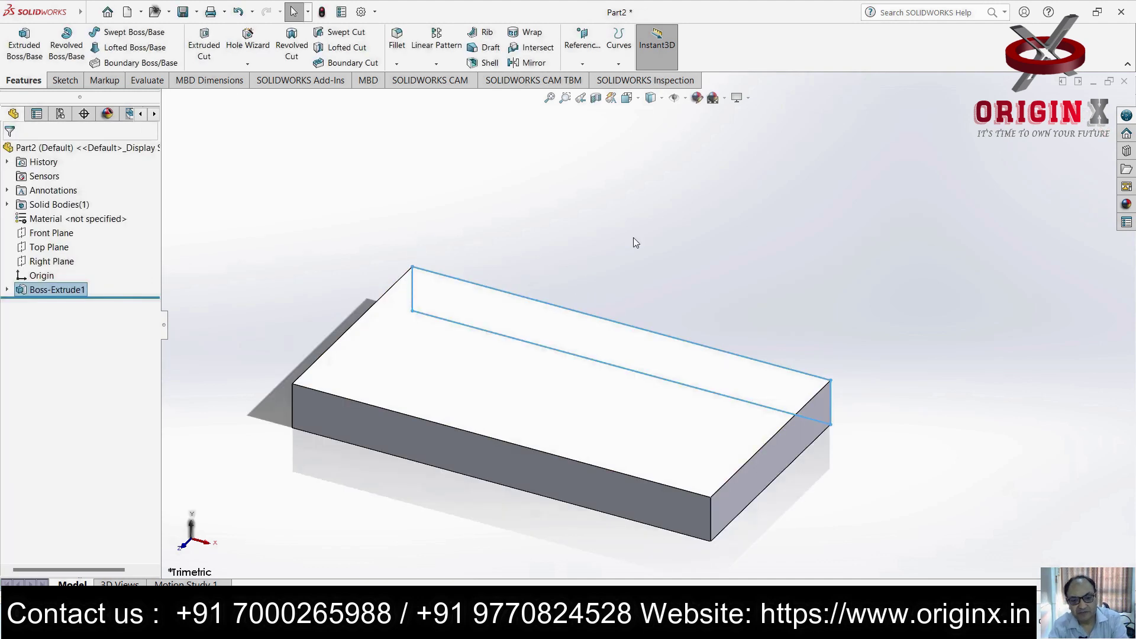
click(618, 219)
Sketch a corner rectangle about 24 mm high on the block's long front face, standing on its upper edge near the middle
scroll(622, 236, up, 3)
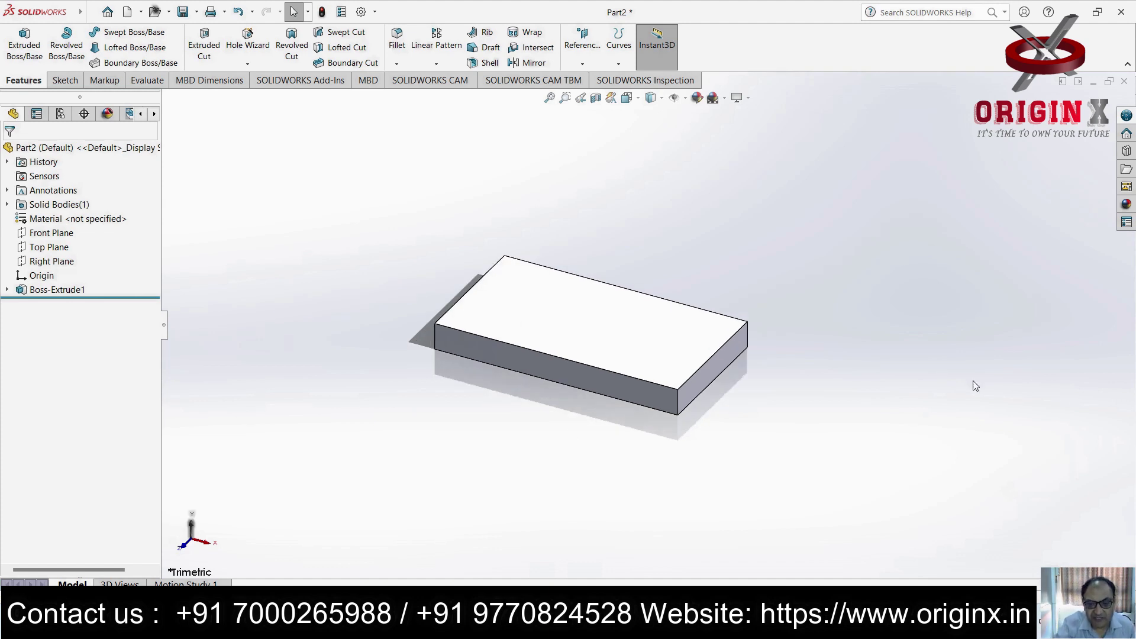
middle_drag(673, 442, 718, 447)
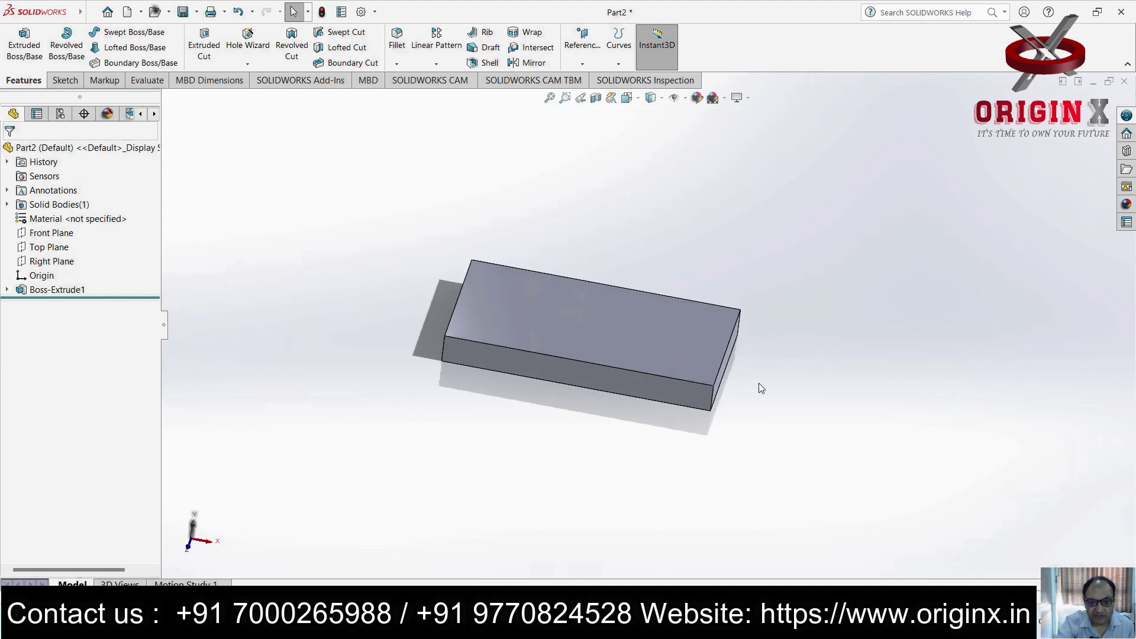
middle_drag(738, 419, 741, 368)
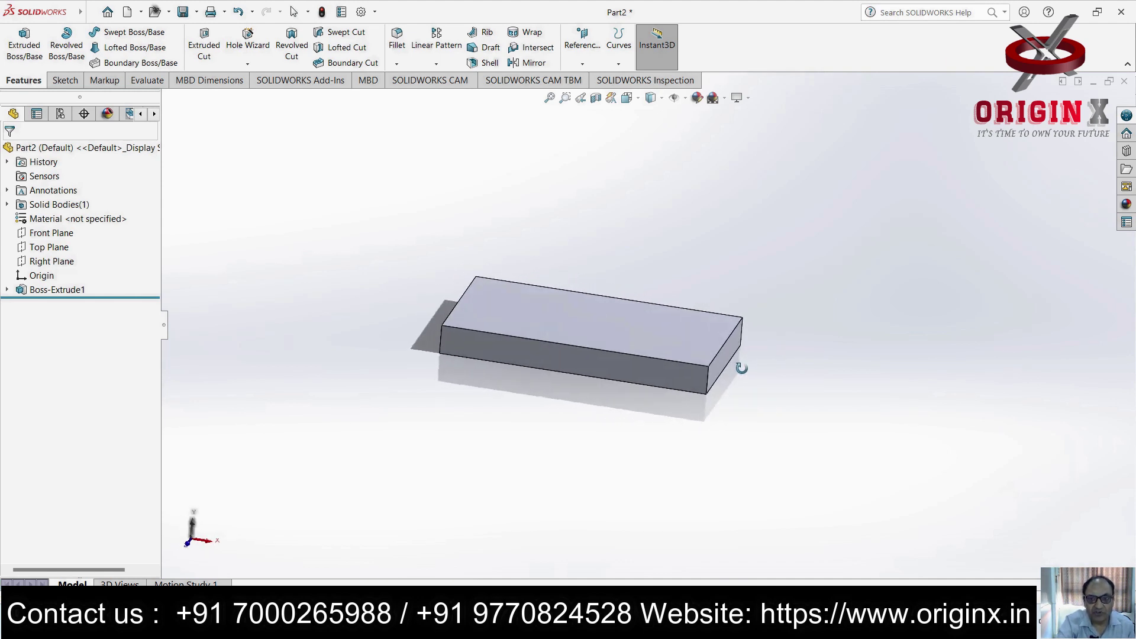
middle_drag(620, 404, 695, 424)
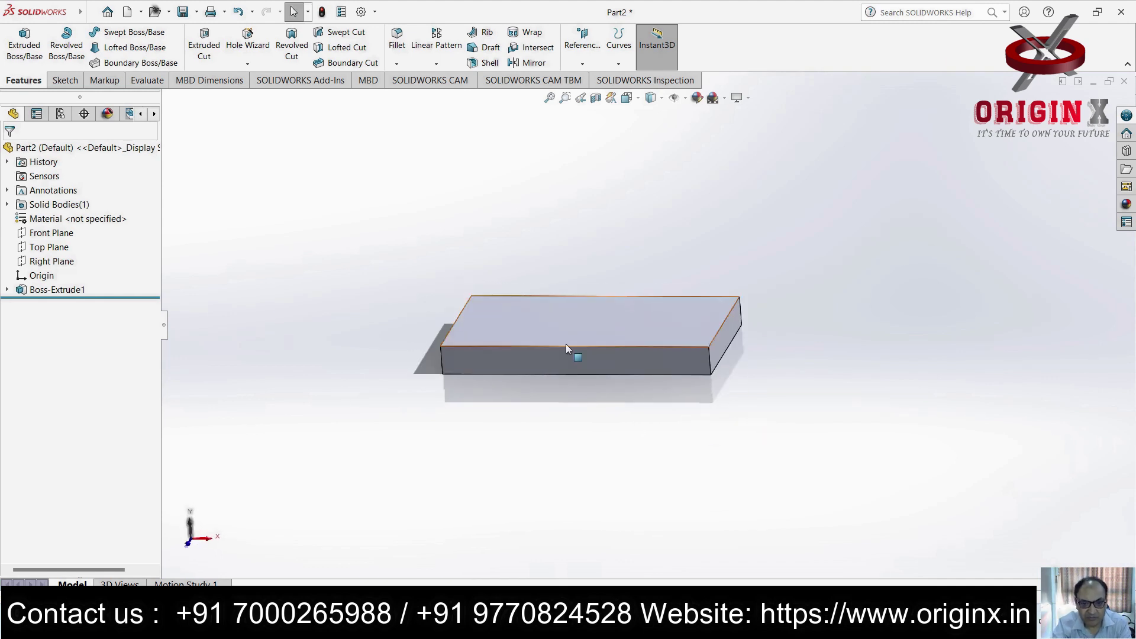
click(556, 356)
key(ctrl+8)
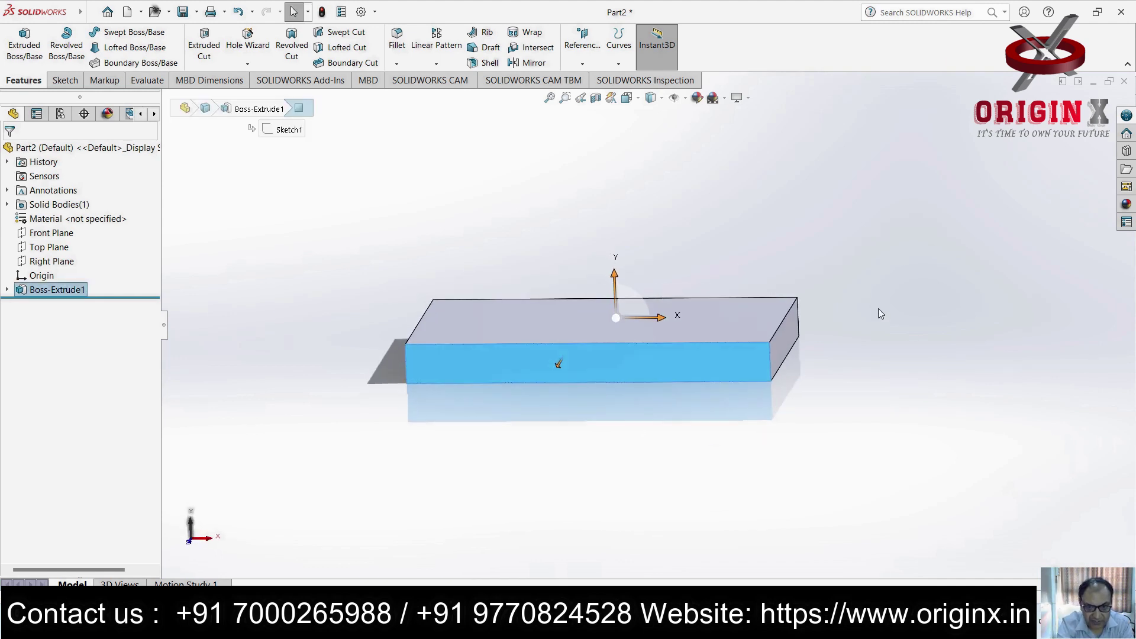
click(64, 80)
click(122, 47)
click(150, 62)
click(584, 295)
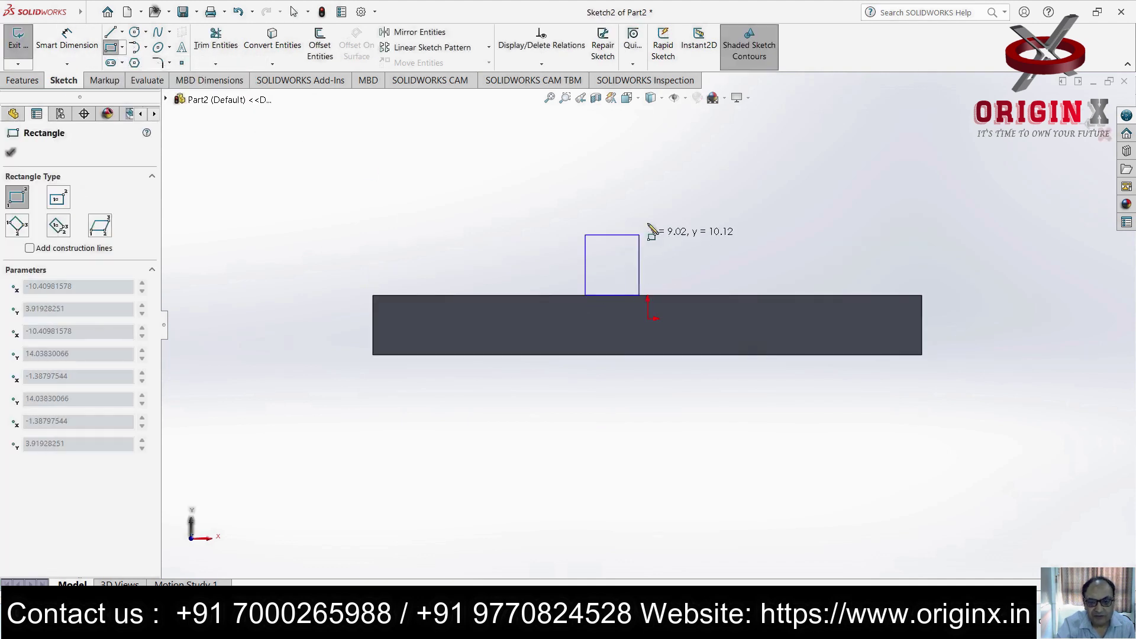
click(725, 149)
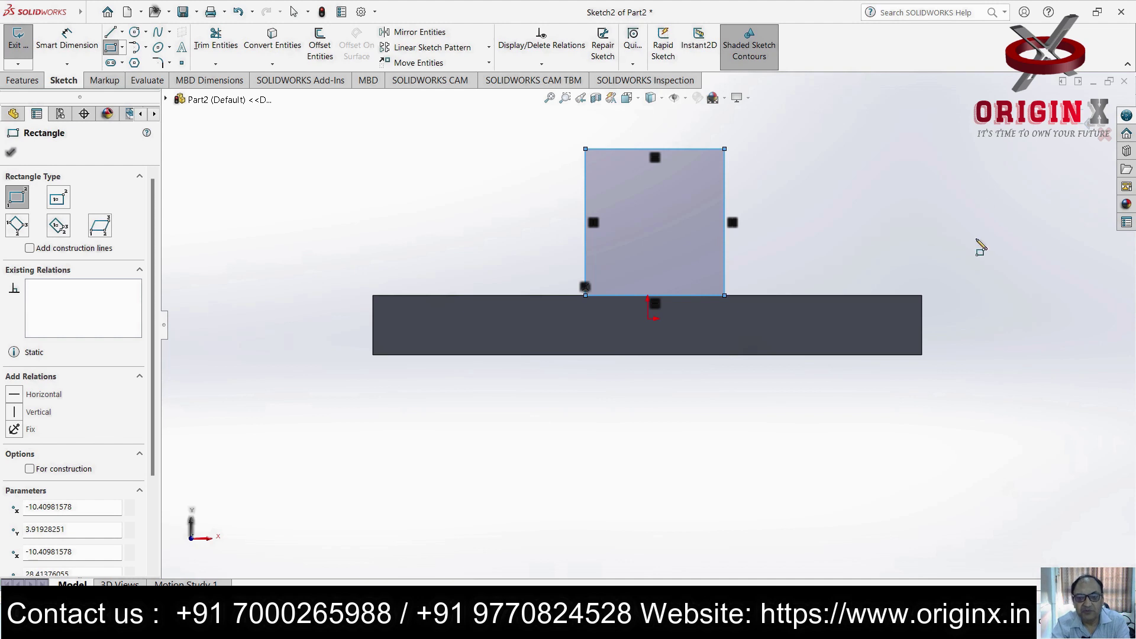
Dimension the distance from the block's left edge to the new rectangle's left side to 31 mm
click(67, 45)
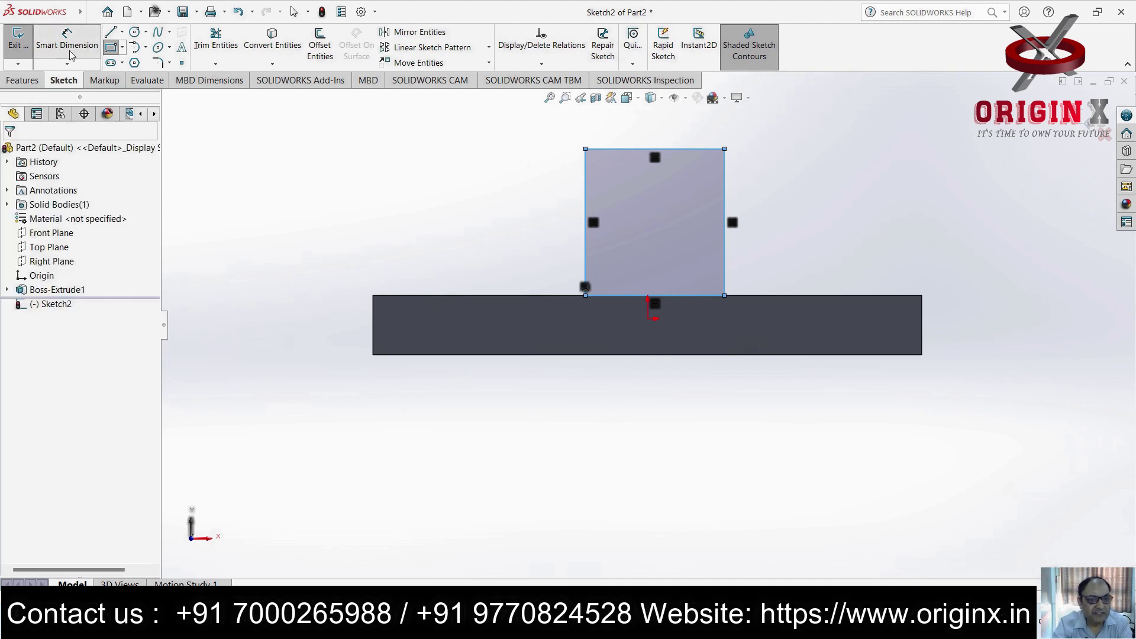
click(587, 246)
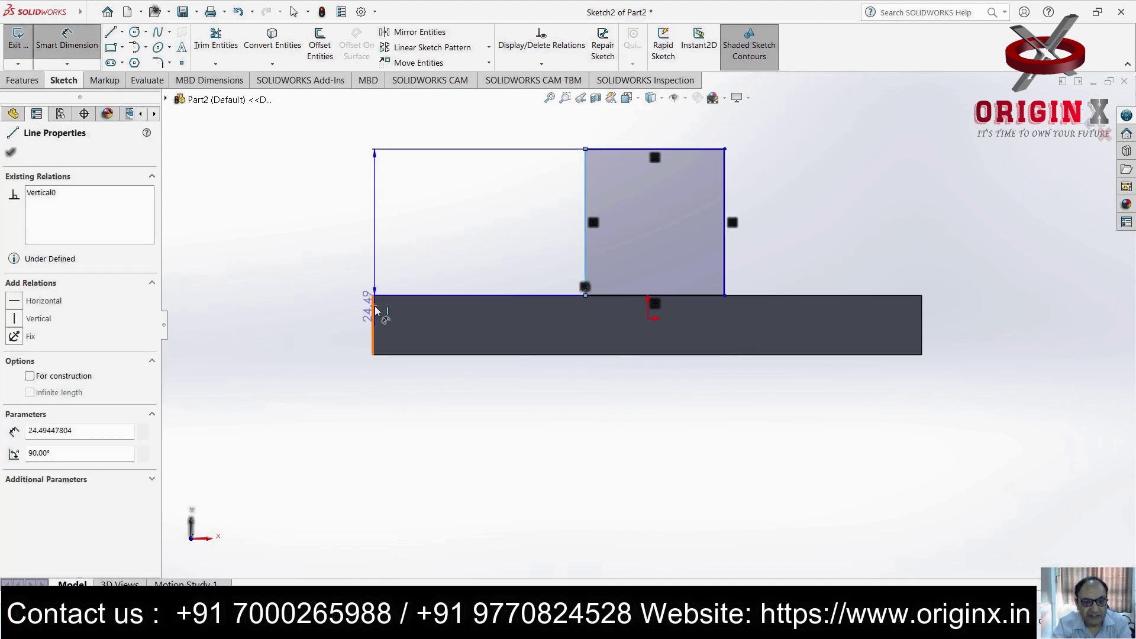
click(373, 304)
click(456, 263)
text(31)
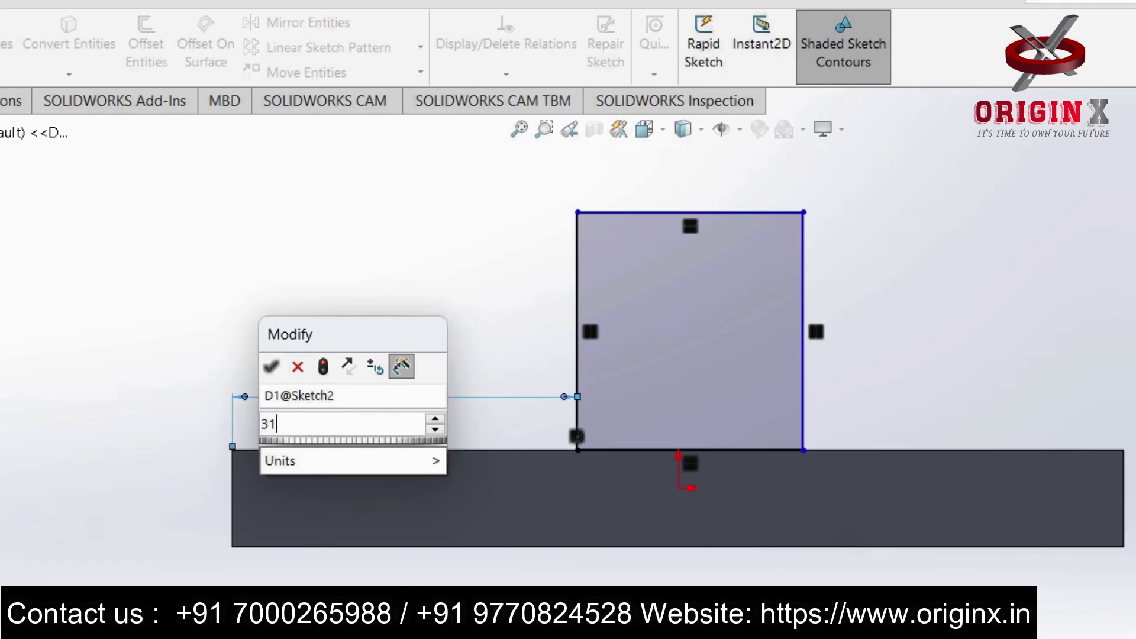
key(Return)
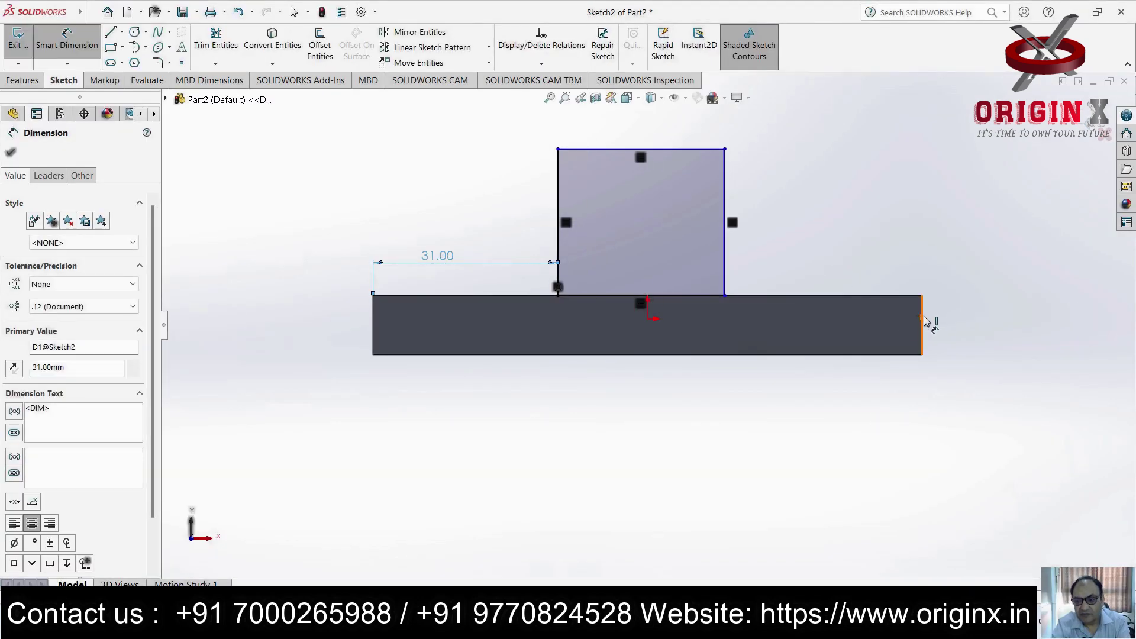
Dimension the distance from the block's right edge to the rectangle's right side to 31 mm
click(925, 321)
click(726, 272)
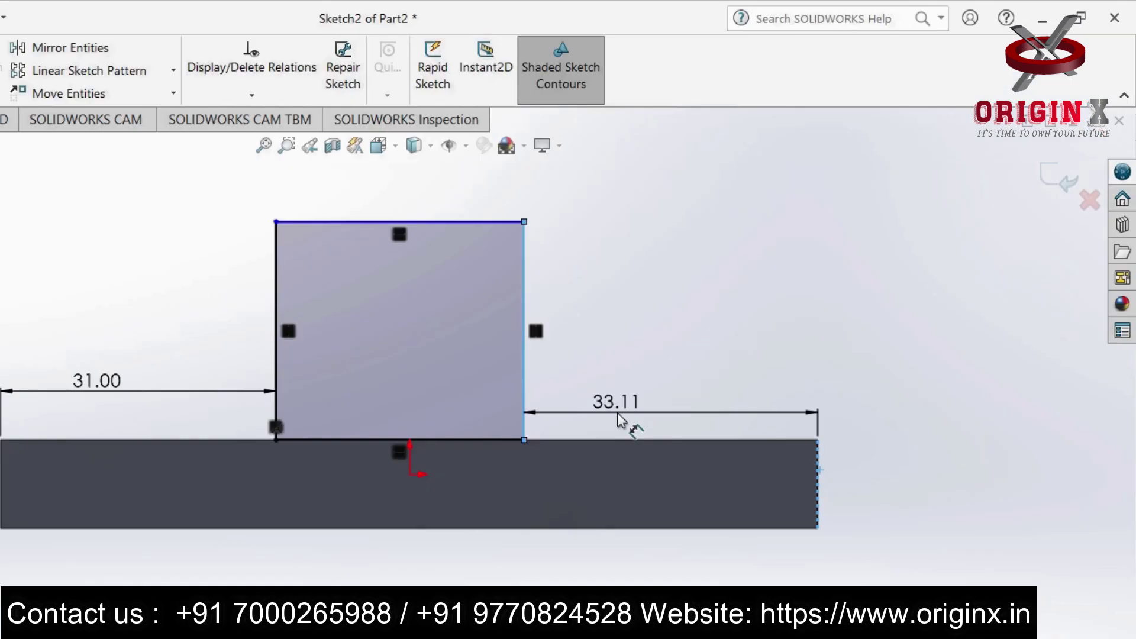
click(620, 420)
text(31)
key(Return)
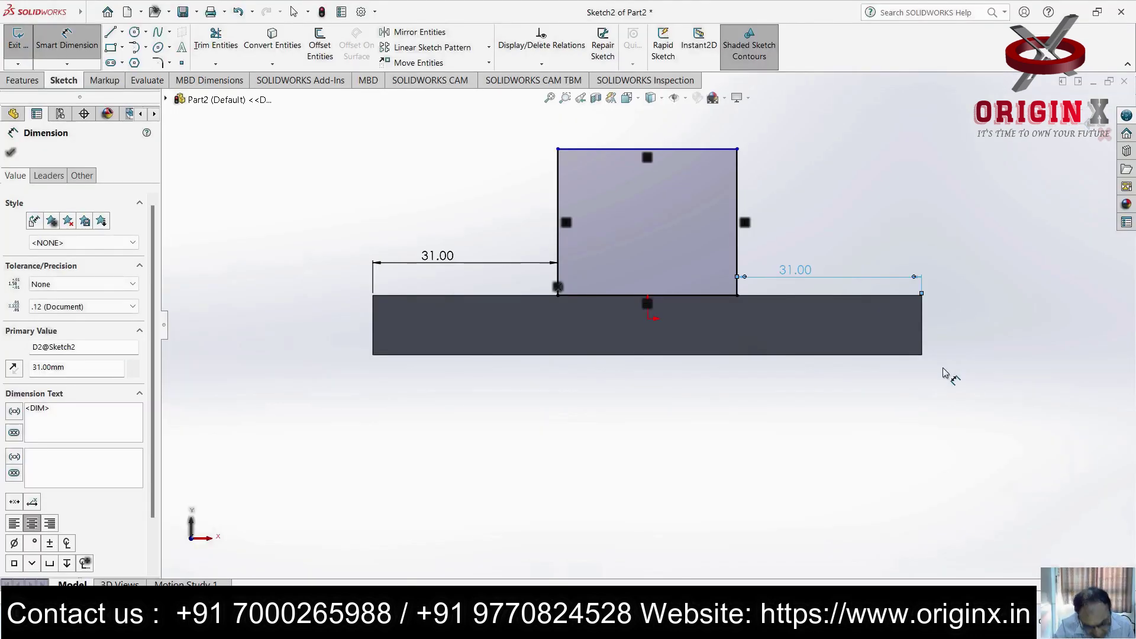
Dimension the upper rectangle's height to 15 mm
click(769, 221)
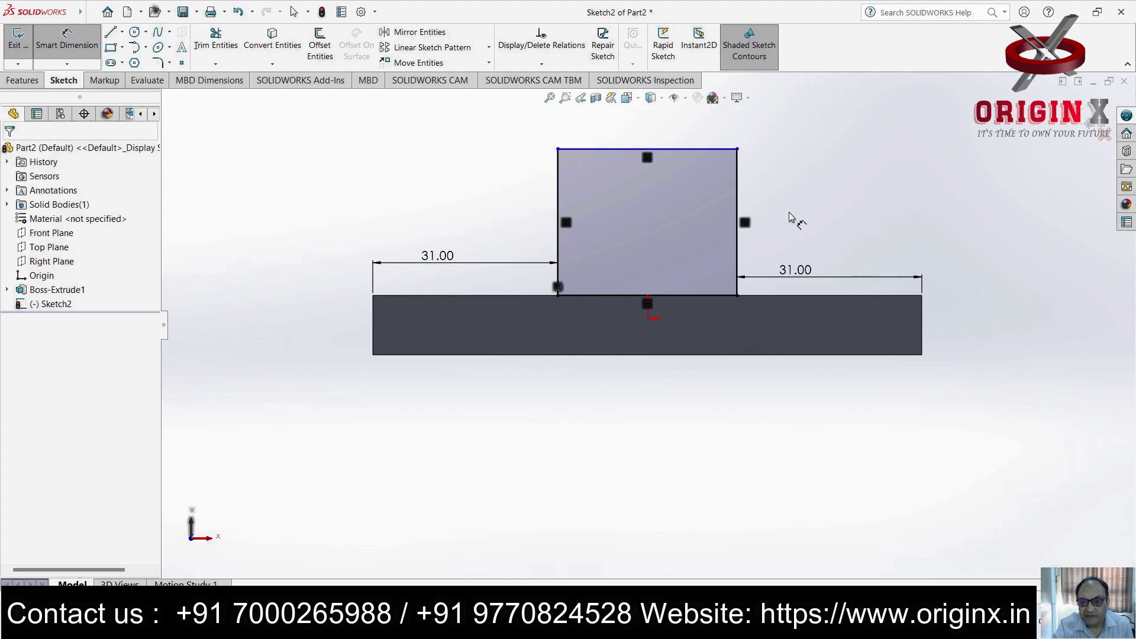
click(738, 215)
click(768, 221)
text(15)
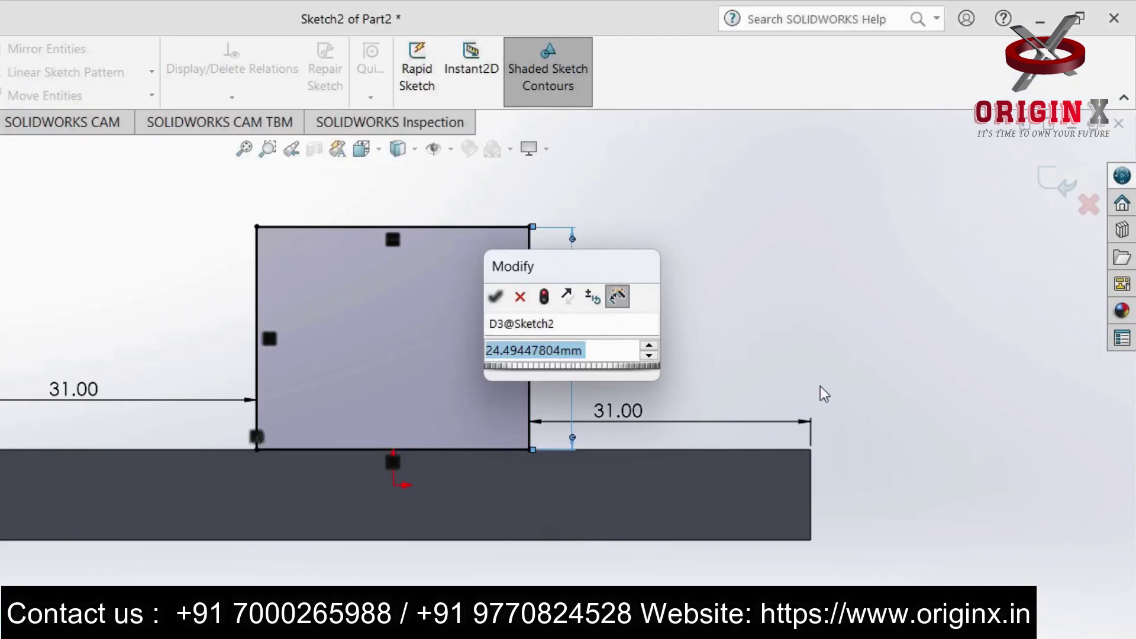
key(Return)
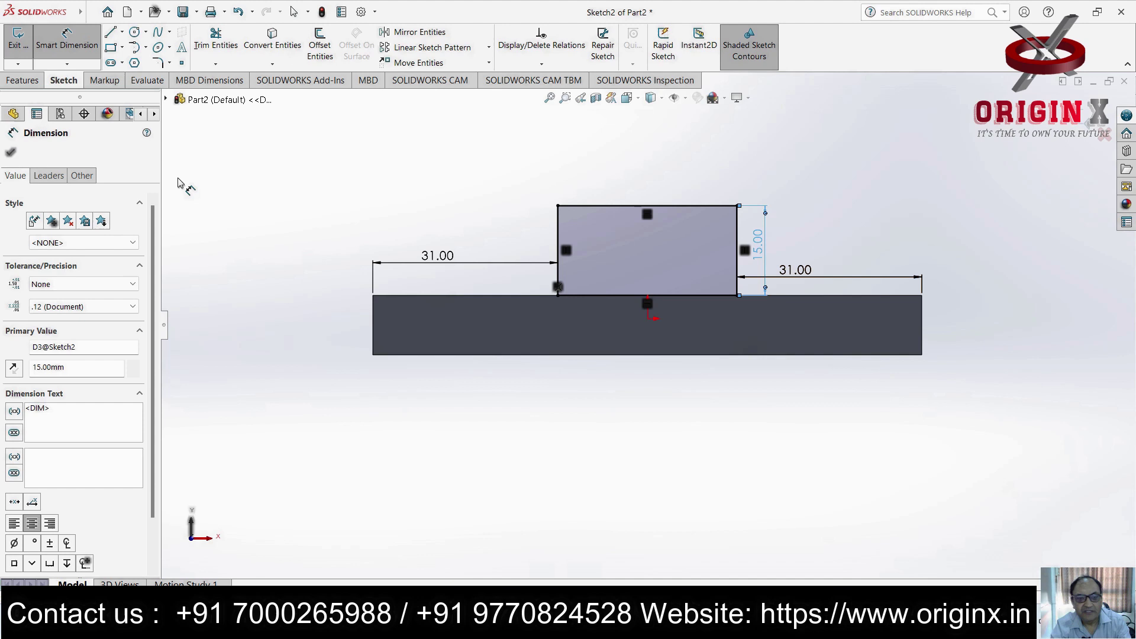
click(146, 32)
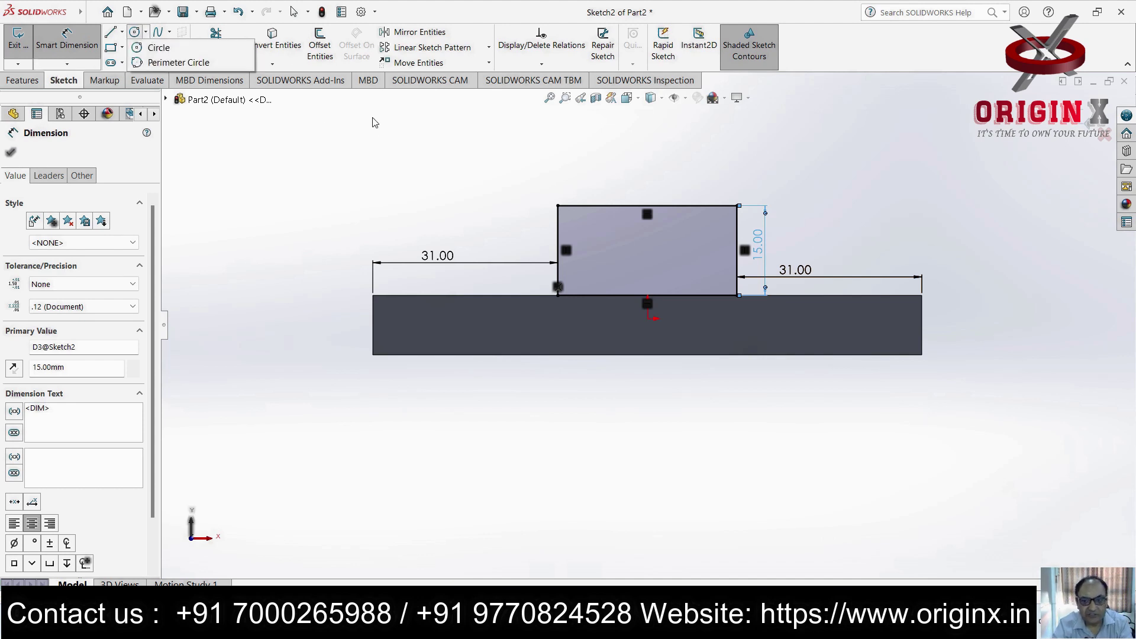
click(317, 109)
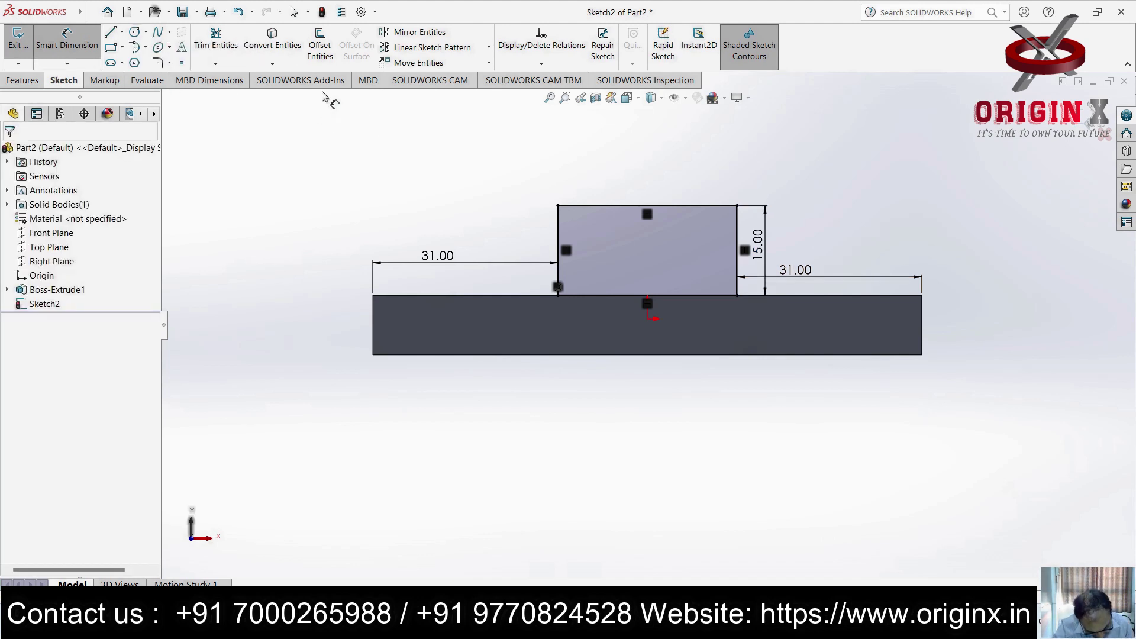
click(609, 298)
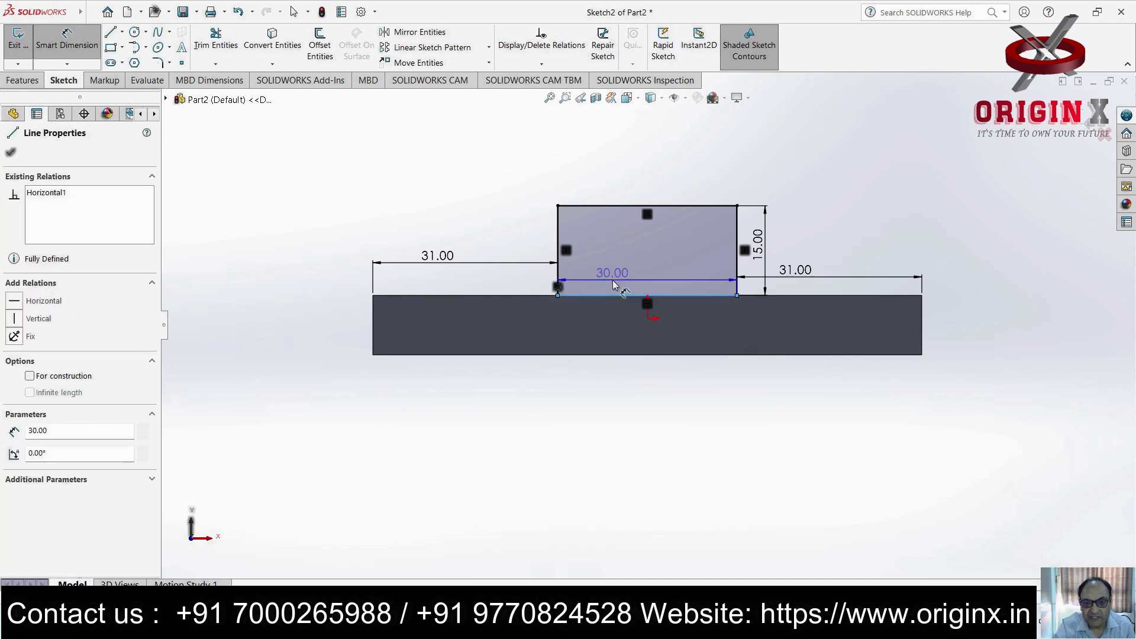
key(Escape)
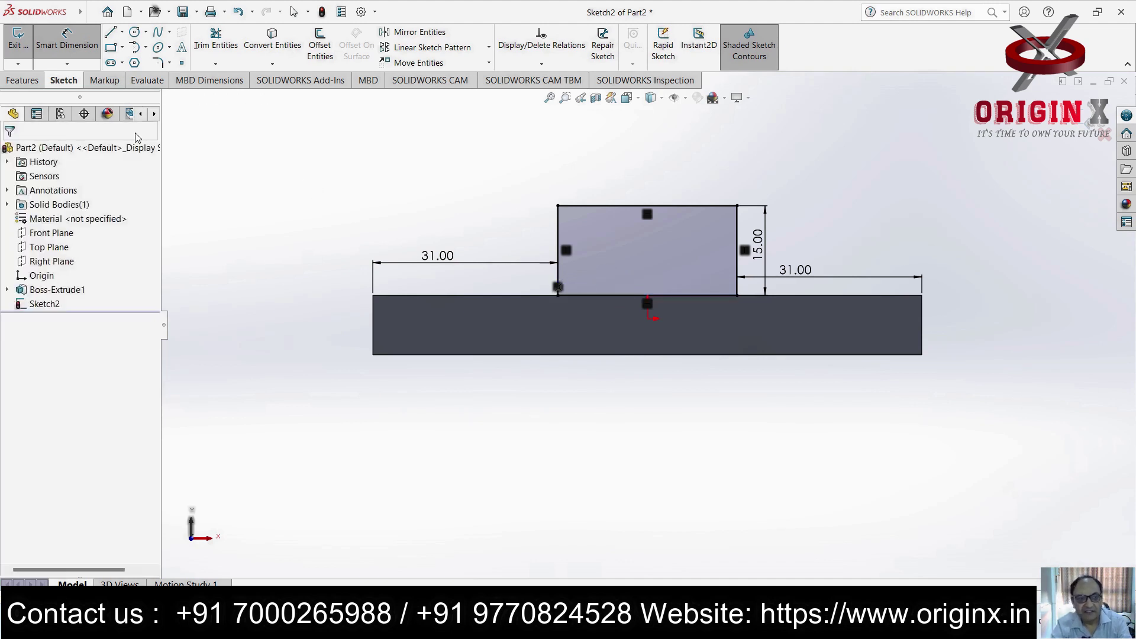
click(146, 32)
click(169, 63)
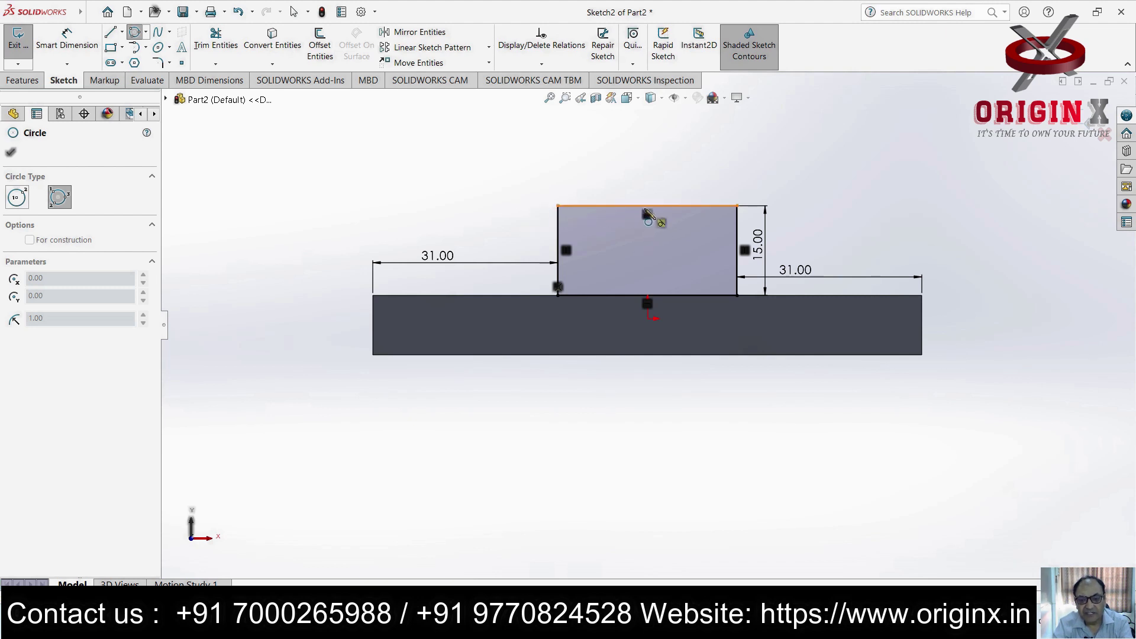
click(610, 206)
key(Escape)
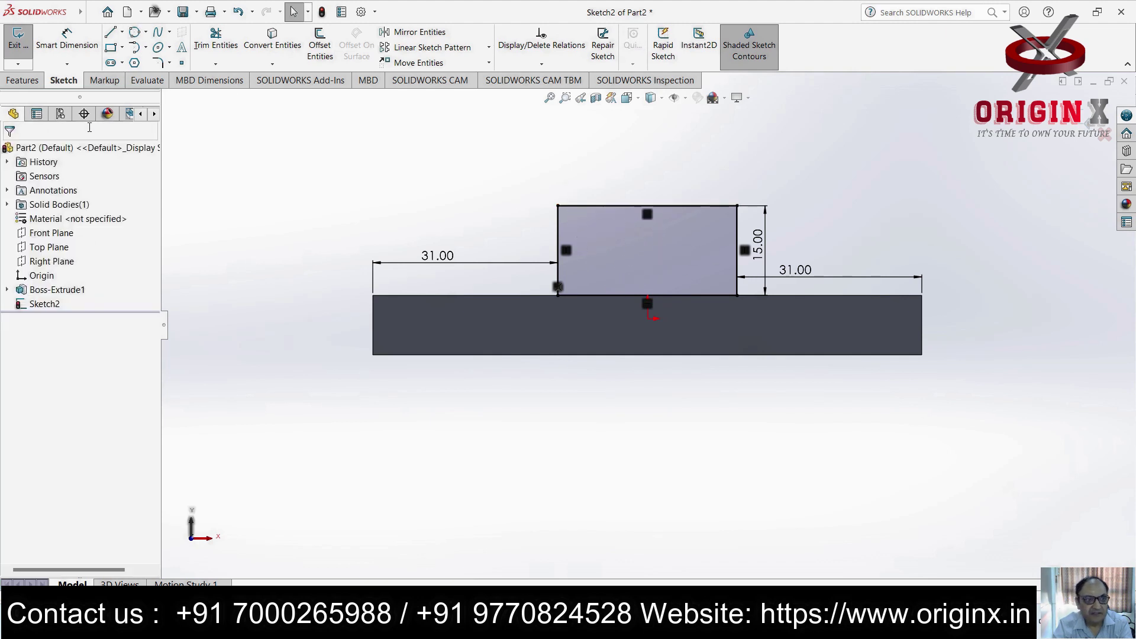
Sketch a 15 mm radius circle centred on the midpoint of the rectangle's upper edge, reaching its upper corner
click(145, 33)
click(158, 44)
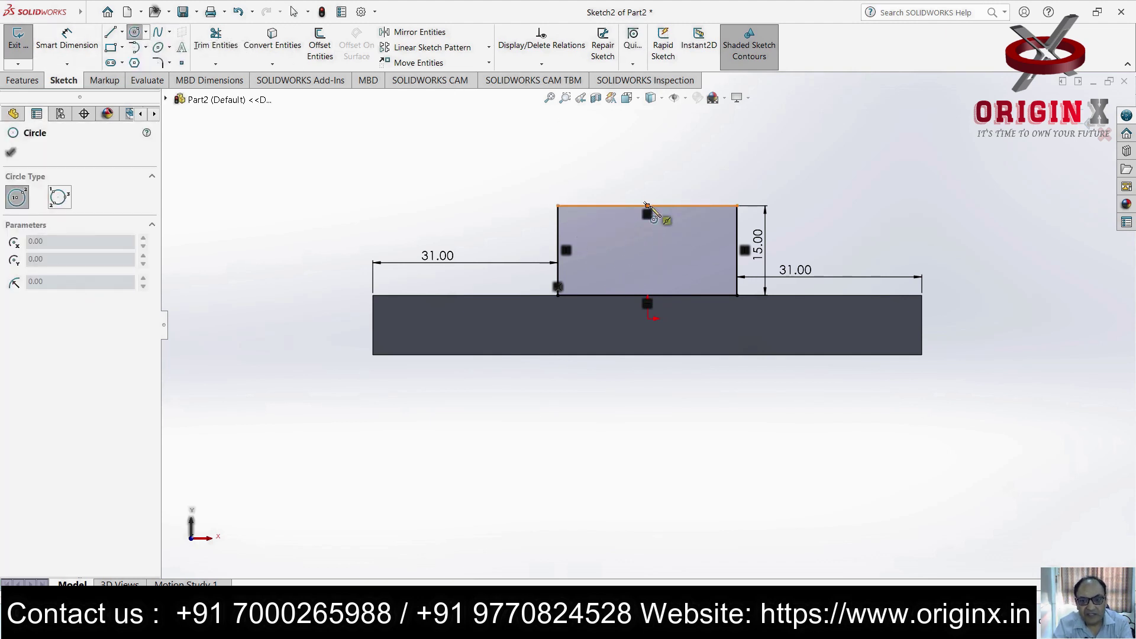
click(646, 205)
click(559, 206)
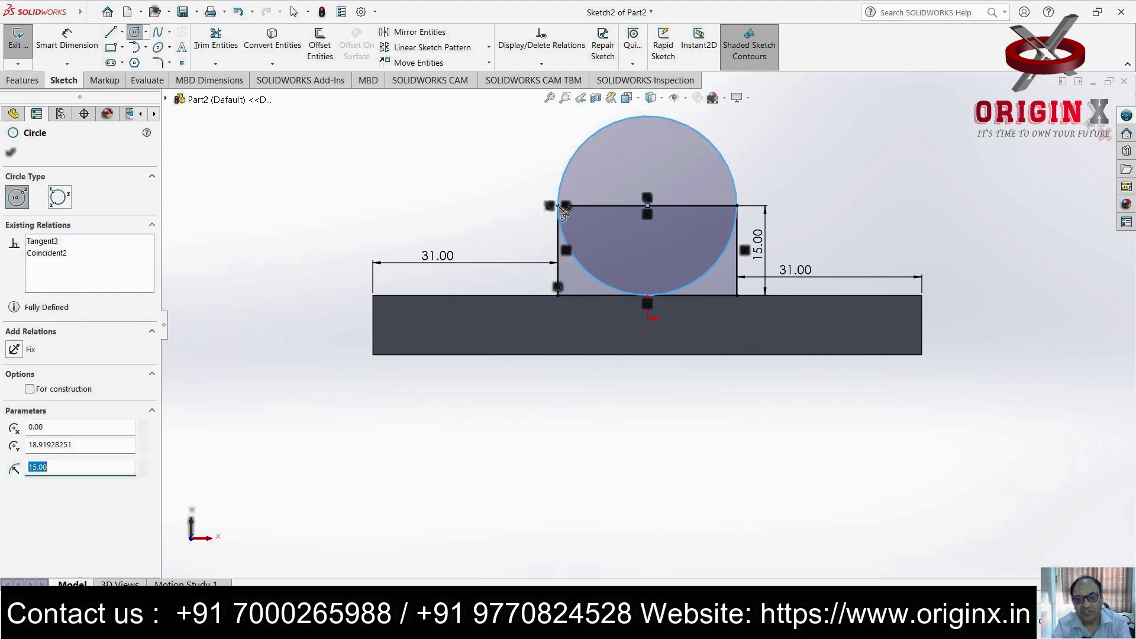
key(Escape)
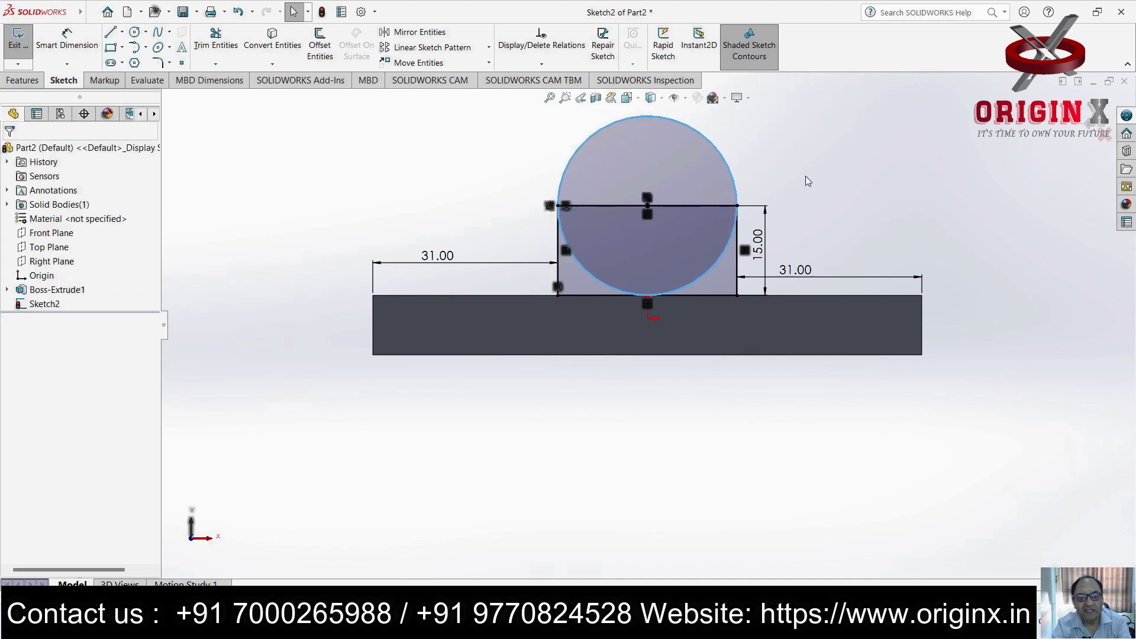
Trim away the circle's lower half and the rectangle's upper edge, leaving a round-topped profile
click(215, 63)
click(236, 79)
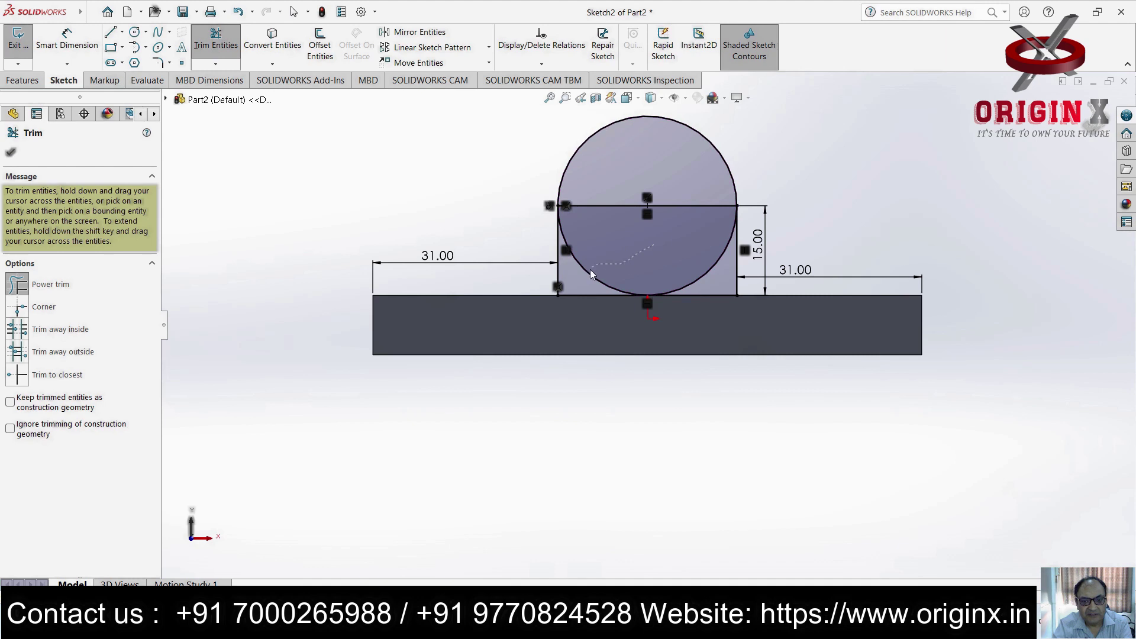
drag(590, 268, 586, 275)
drag(678, 247, 715, 274)
drag(674, 164, 633, 253)
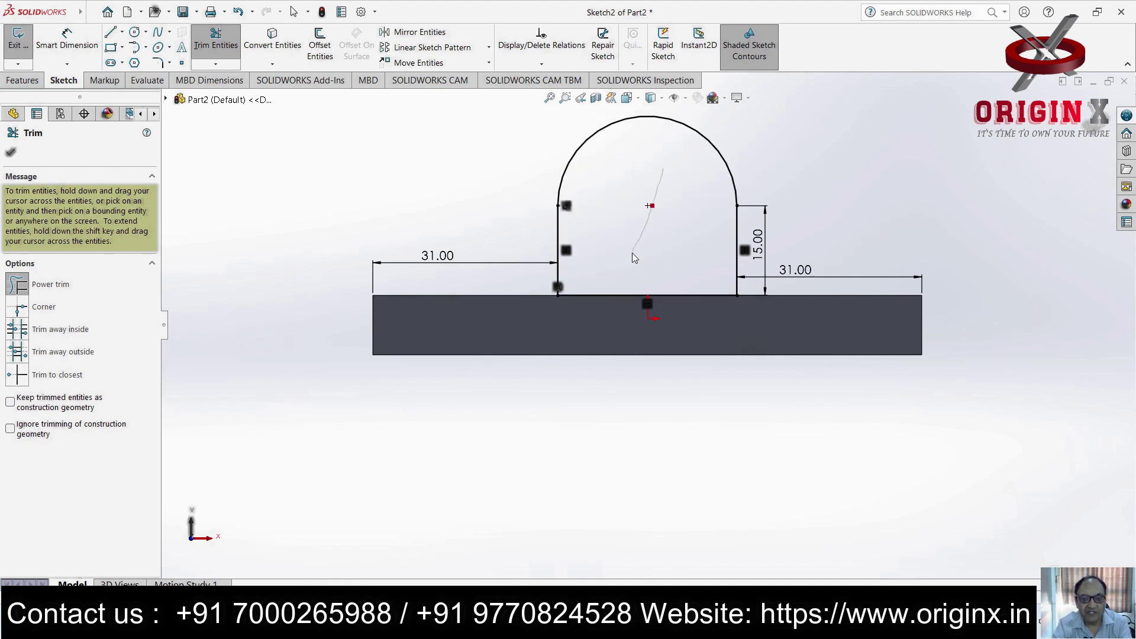
Sketch a circle about 9 mm in diameter at the centre of the profile's rounded top
click(146, 32)
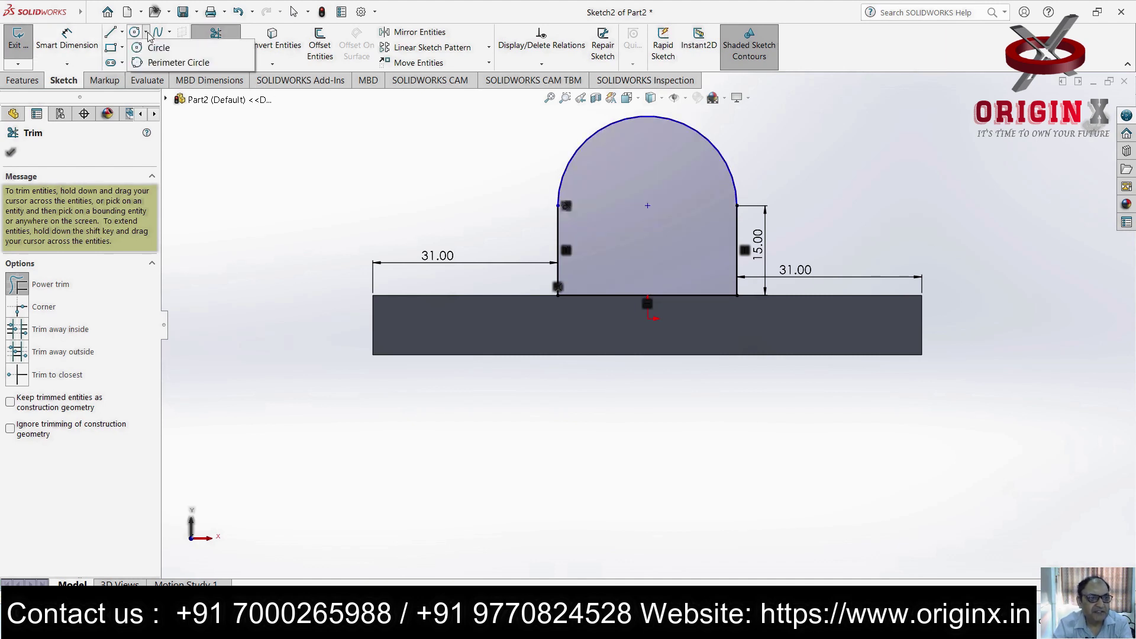
click(156, 45)
click(648, 206)
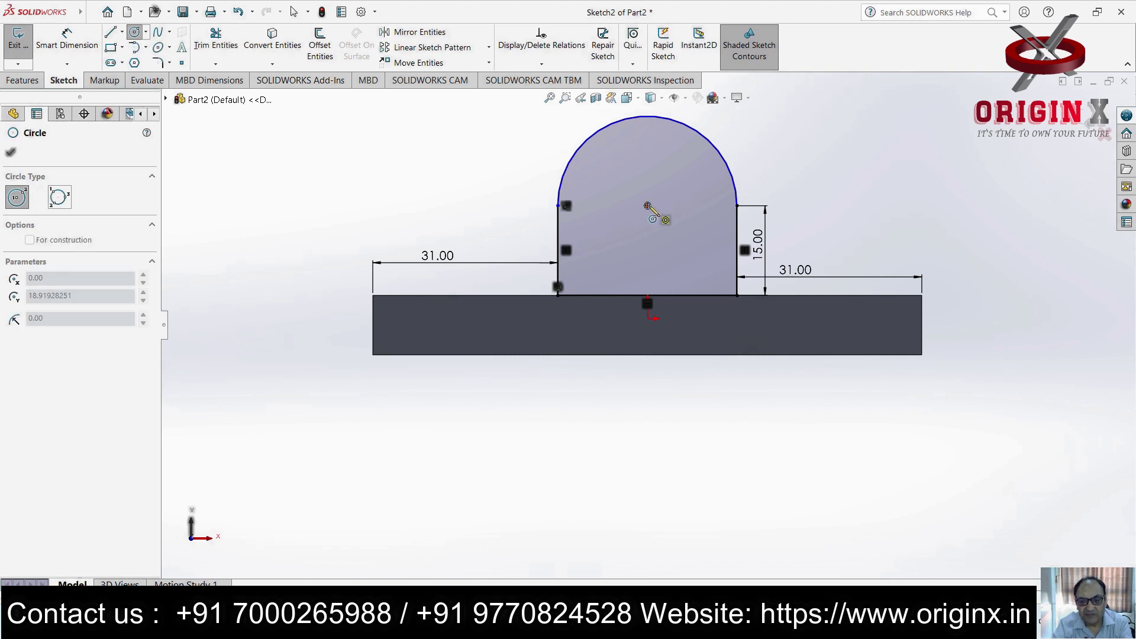
click(652, 235)
key(Escape)
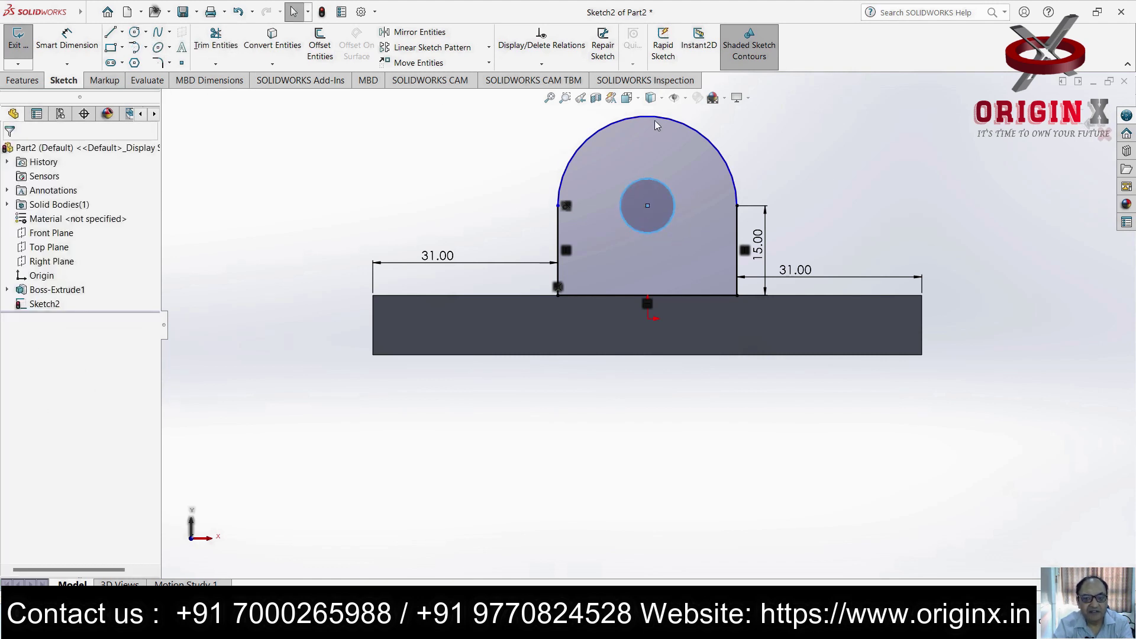
Dimension the inner circle's diameter to 15 mm
click(67, 37)
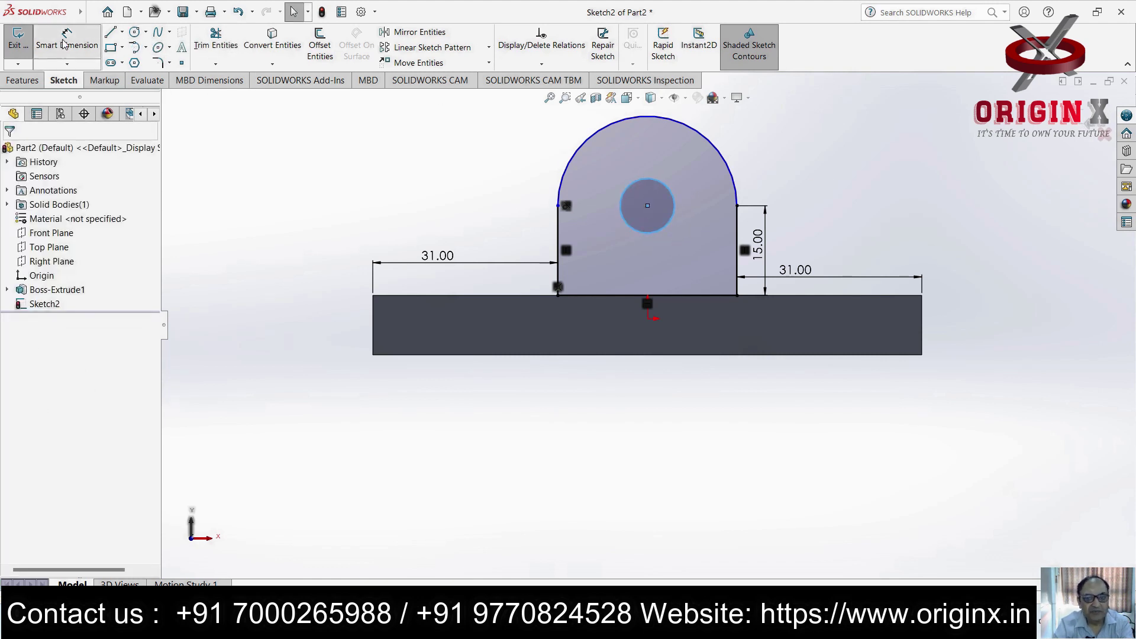
click(676, 197)
click(790, 143)
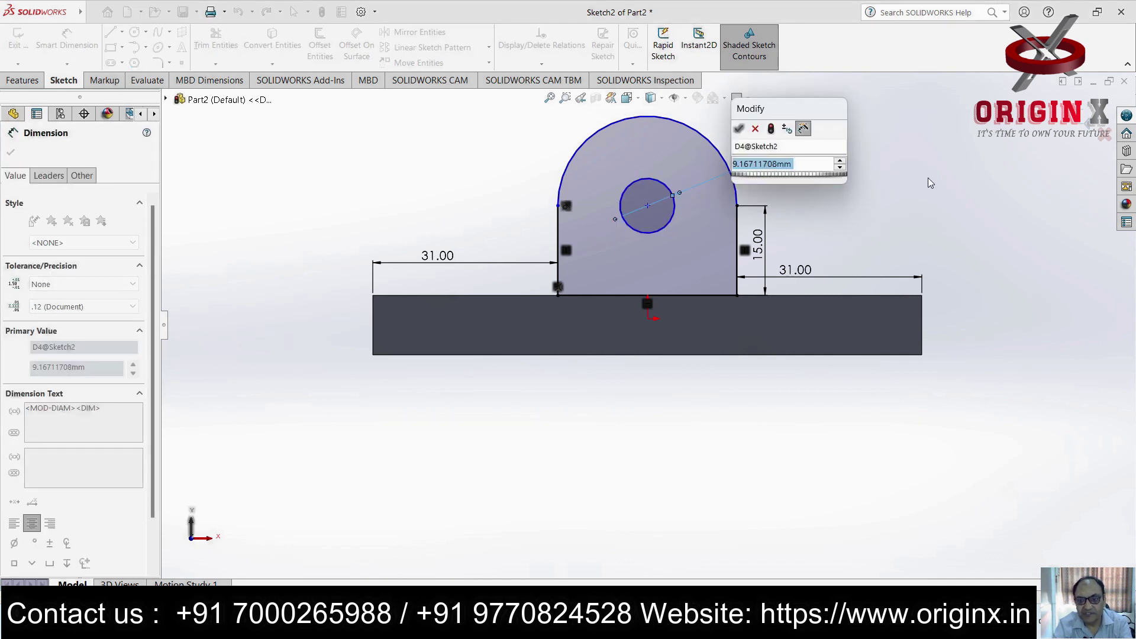
text(1)
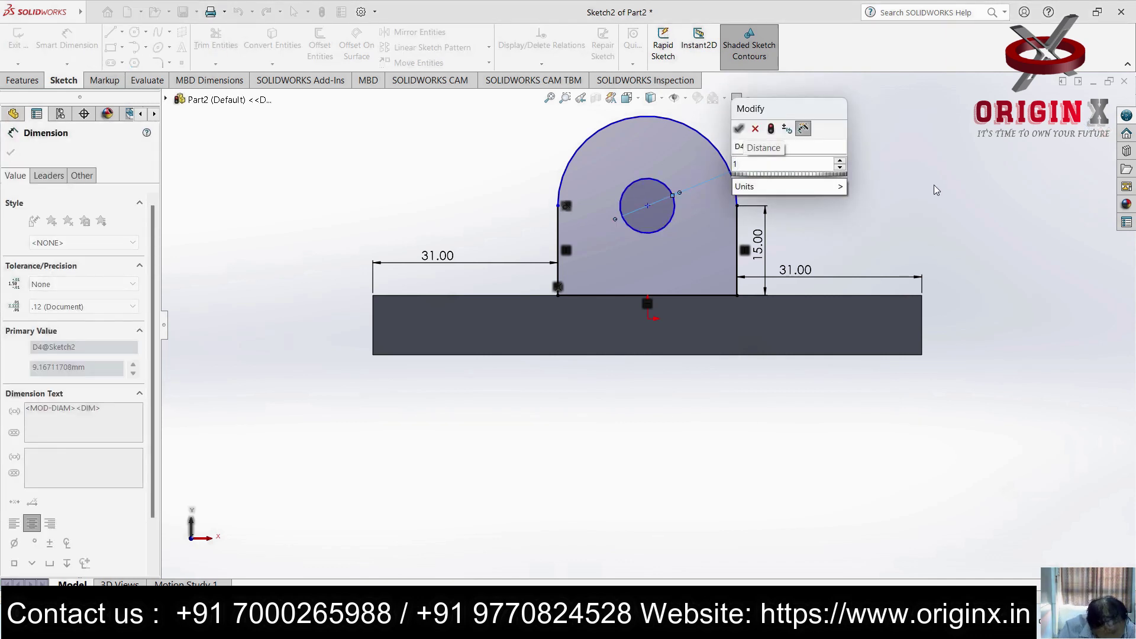
text(5)
key(Return)
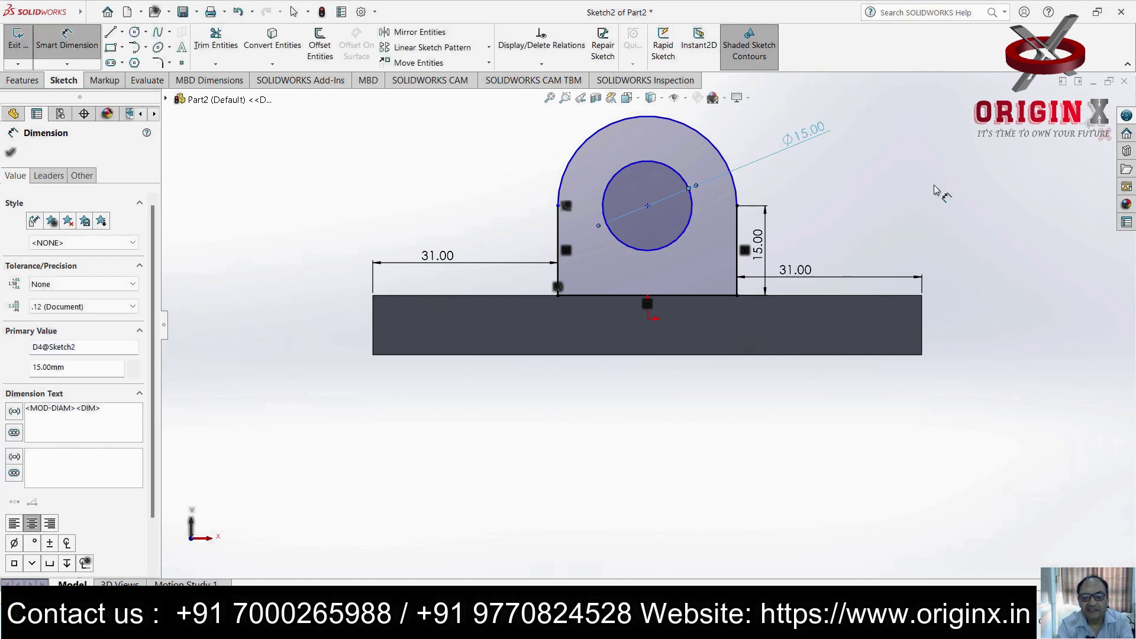
click(883, 197)
Extrude the round-topped profile with its hole 10 mm over the base, merged with the block
mouse_move(798, 402)
middle_down()
mouse_move(751, 472)
mouse_move(750, 450)
middle_up()
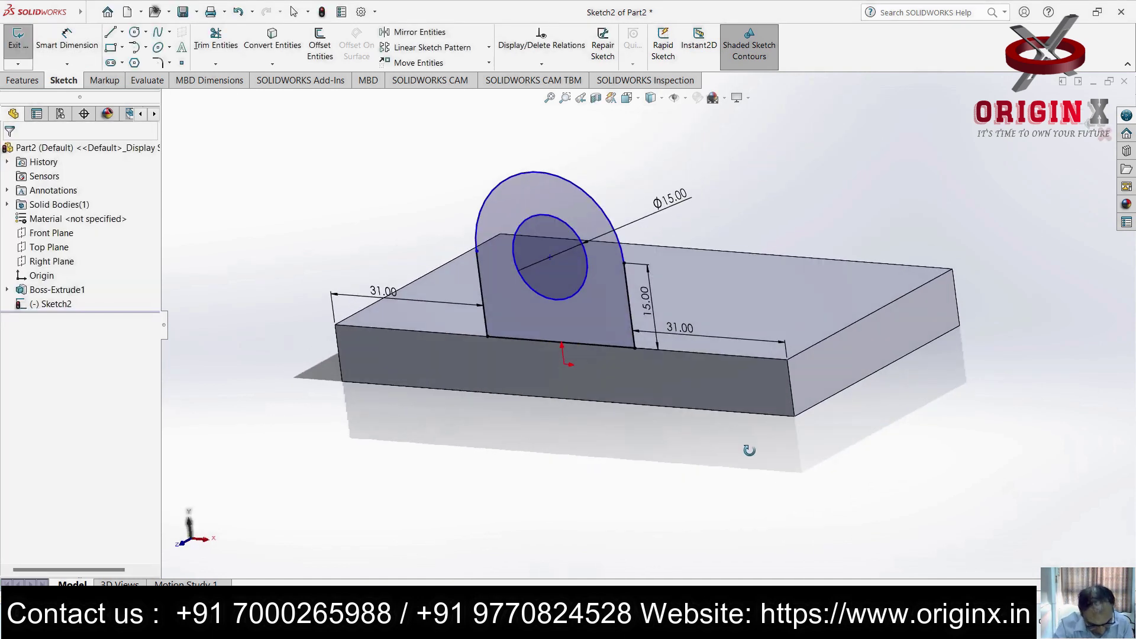
click(23, 81)
click(29, 50)
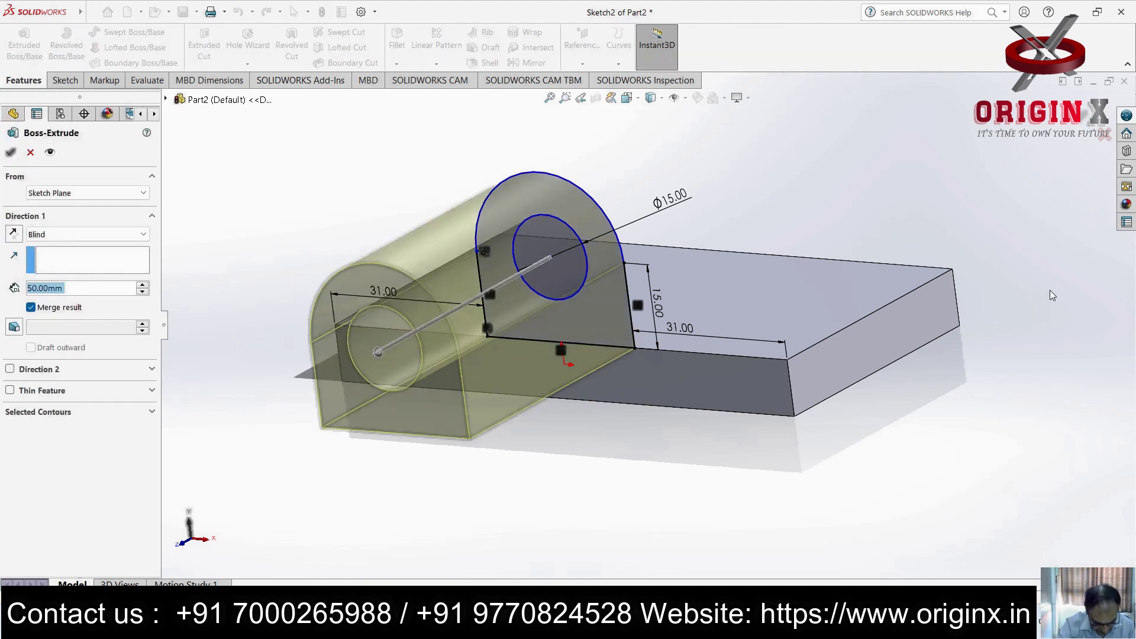
drag(377, 357, 590, 235)
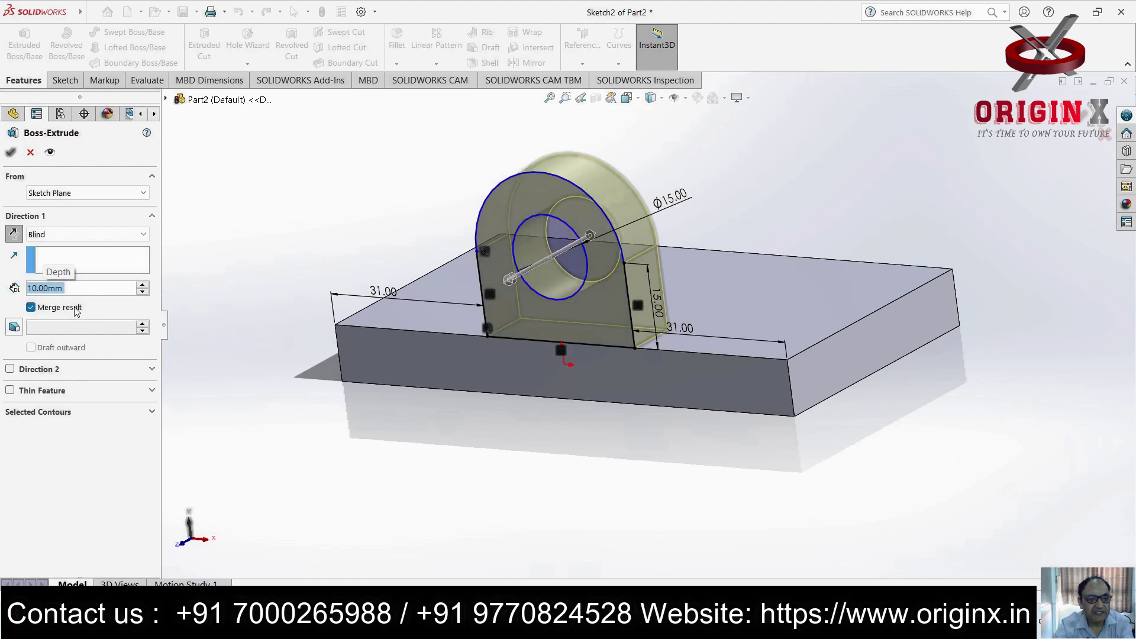
click(11, 152)
Create a reference plane midway between the base block's long front and back faces
middle_drag(799, 520, 819, 462)
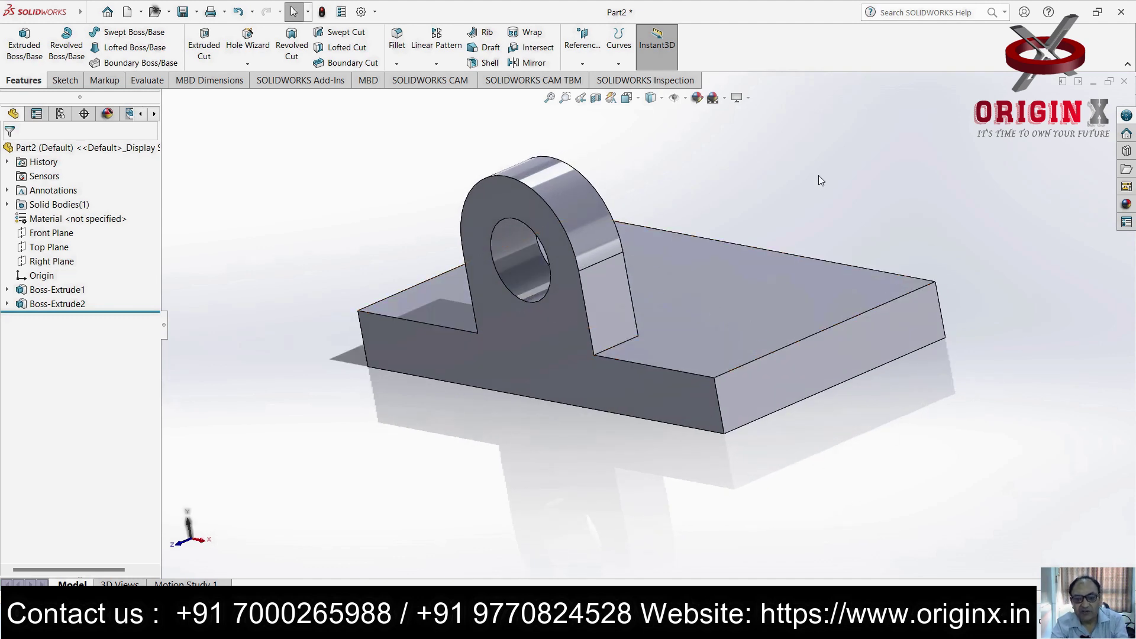
middle_drag(895, 470, 916, 462)
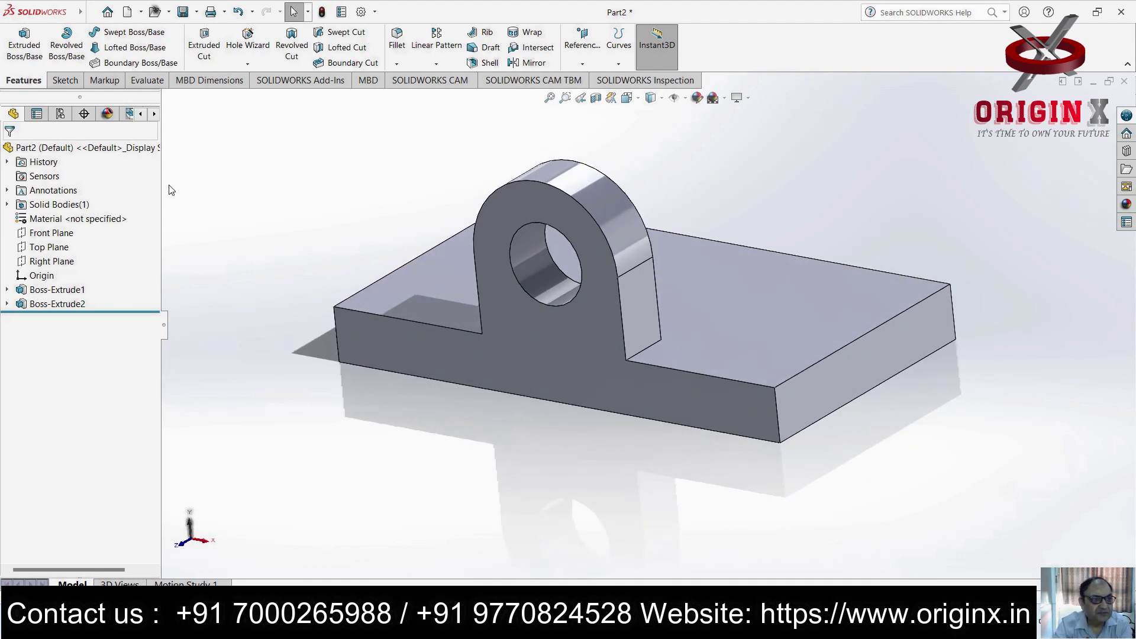
click(583, 47)
click(607, 79)
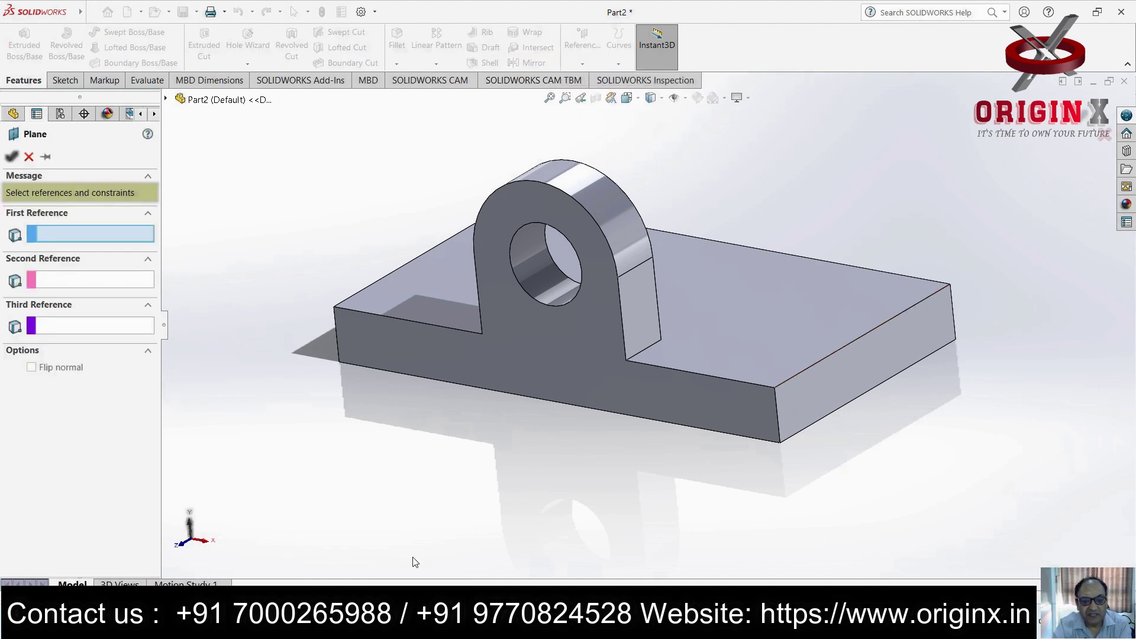
click(507, 355)
middle_drag(957, 501, 861, 360)
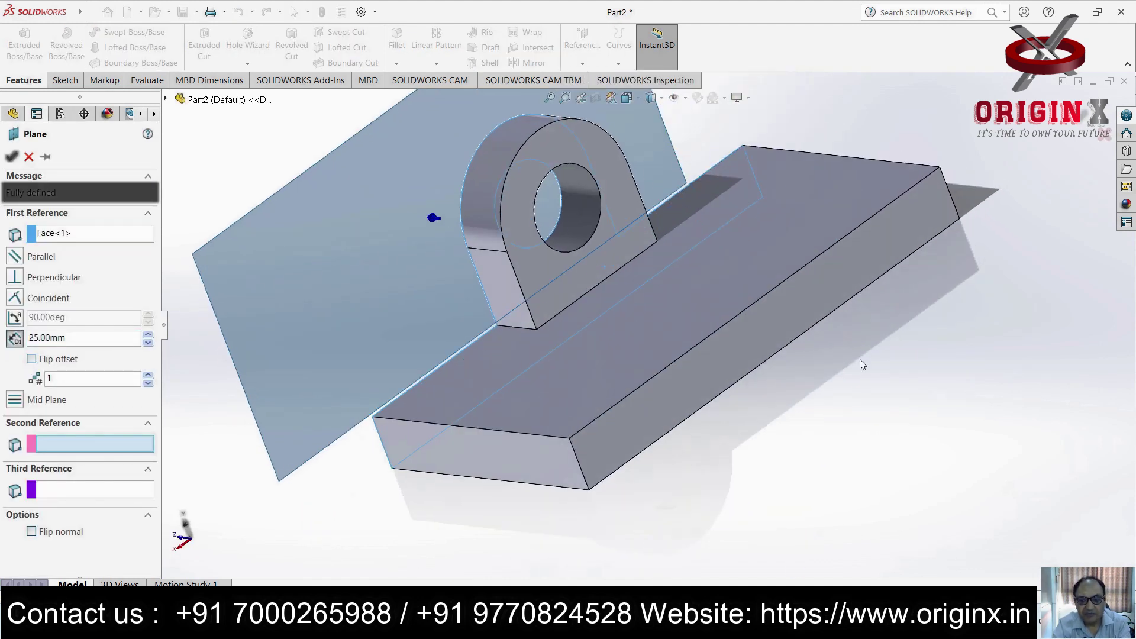
click(786, 314)
middle_drag(892, 436, 963, 399)
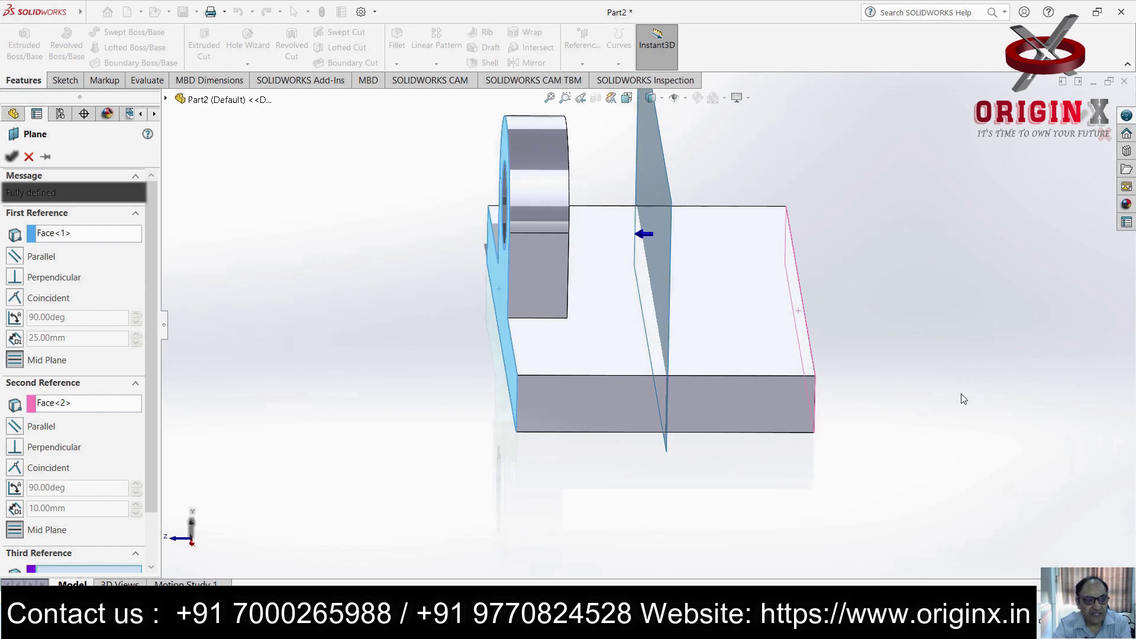
click(11, 157)
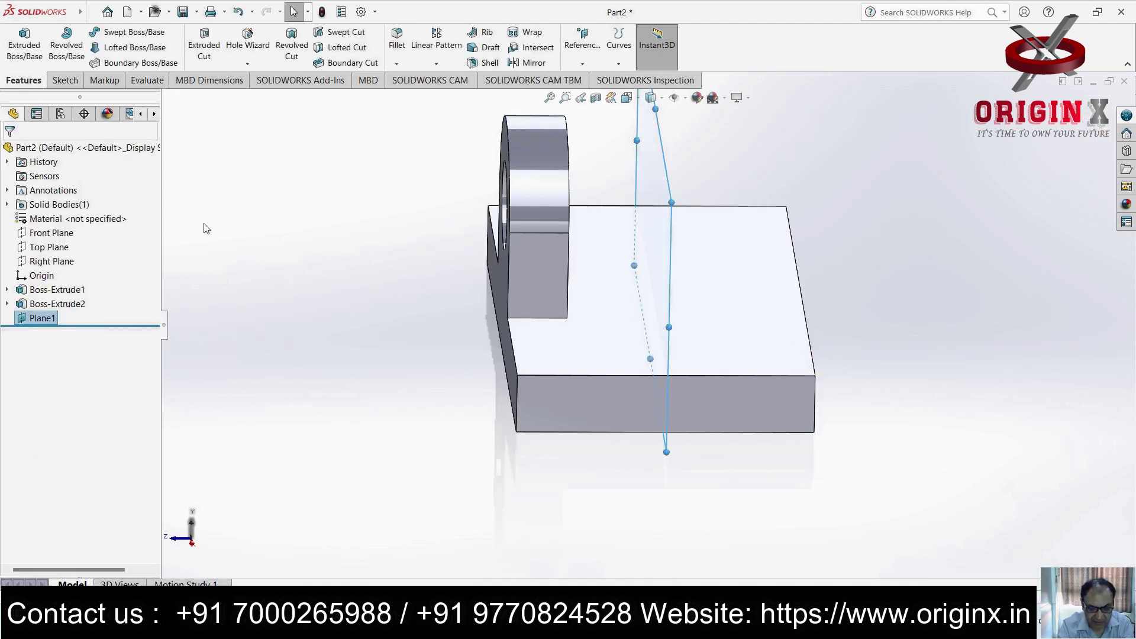
Try mirroring the upright lug about the new mid plane and undo the mirror
click(548, 63)
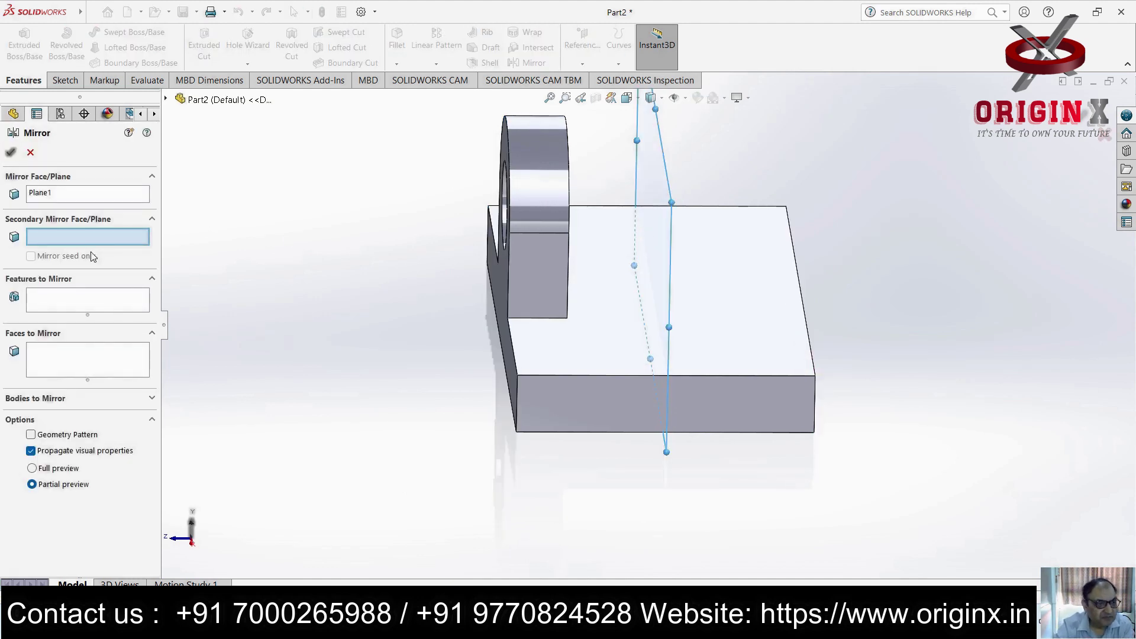
click(67, 305)
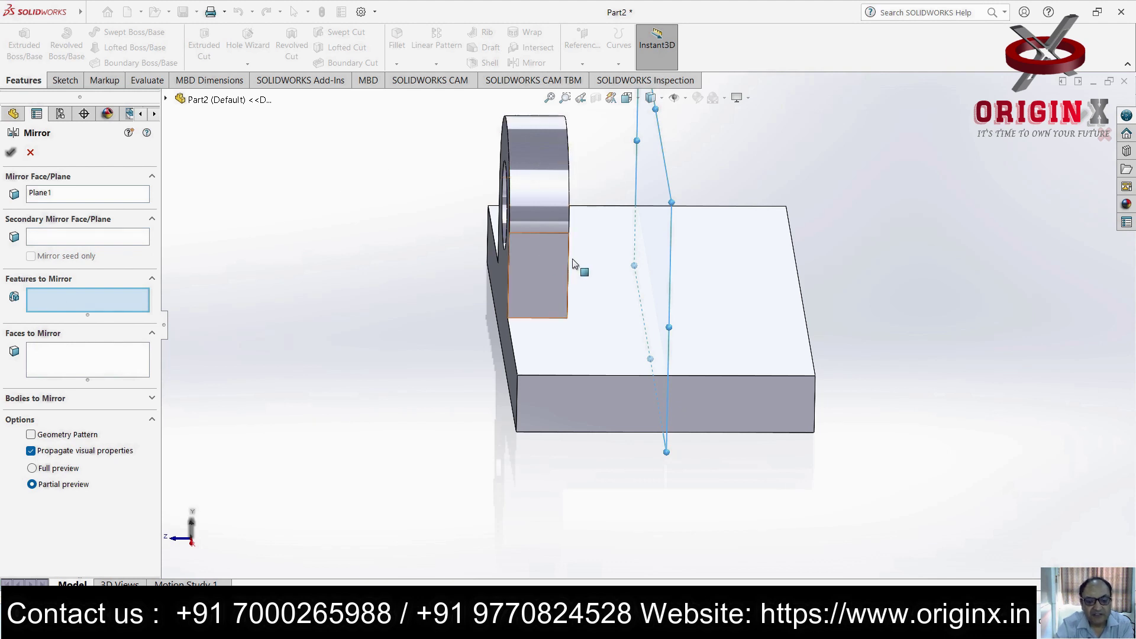
middle_drag(572, 264, 612, 274)
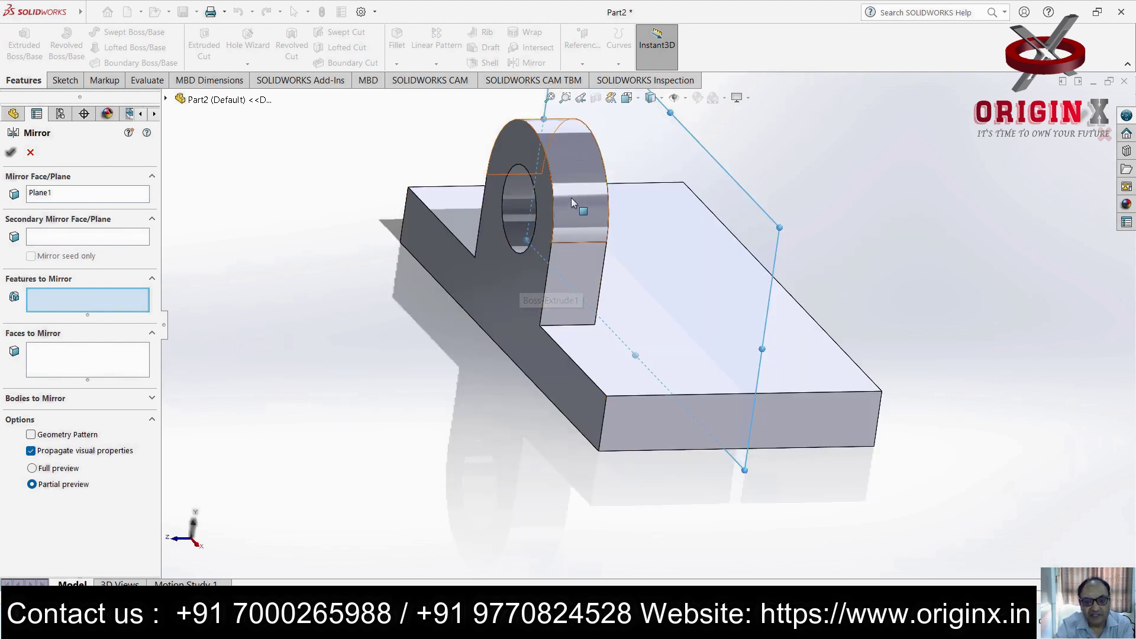
click(573, 165)
middle_drag(641, 402, 598, 398)
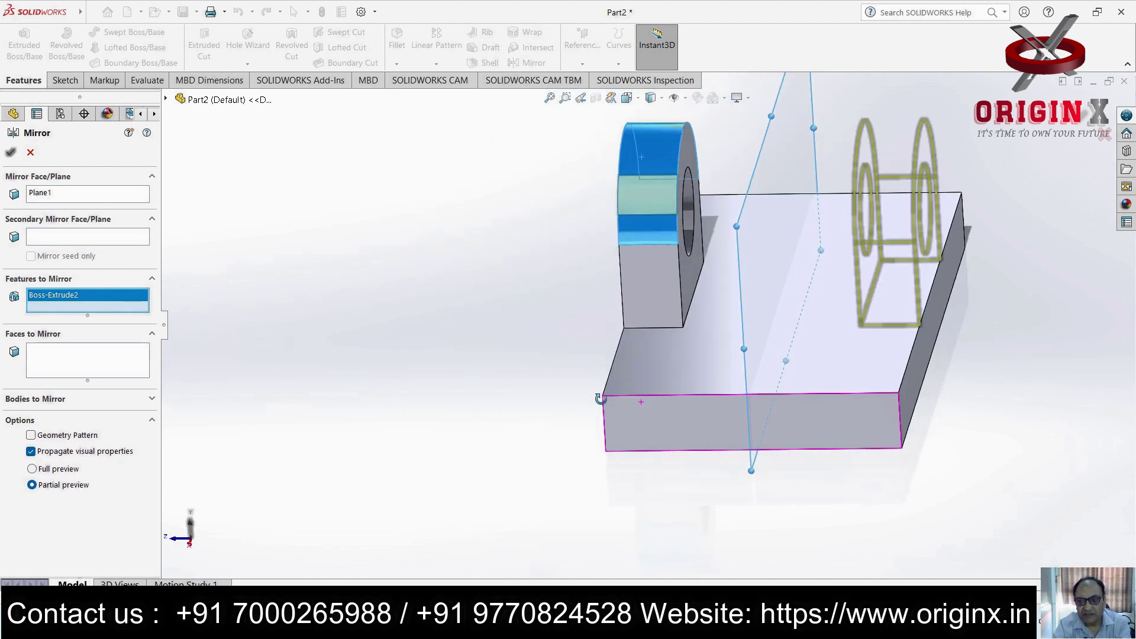
click(11, 153)
middle_drag(1063, 361, 1075, 298)
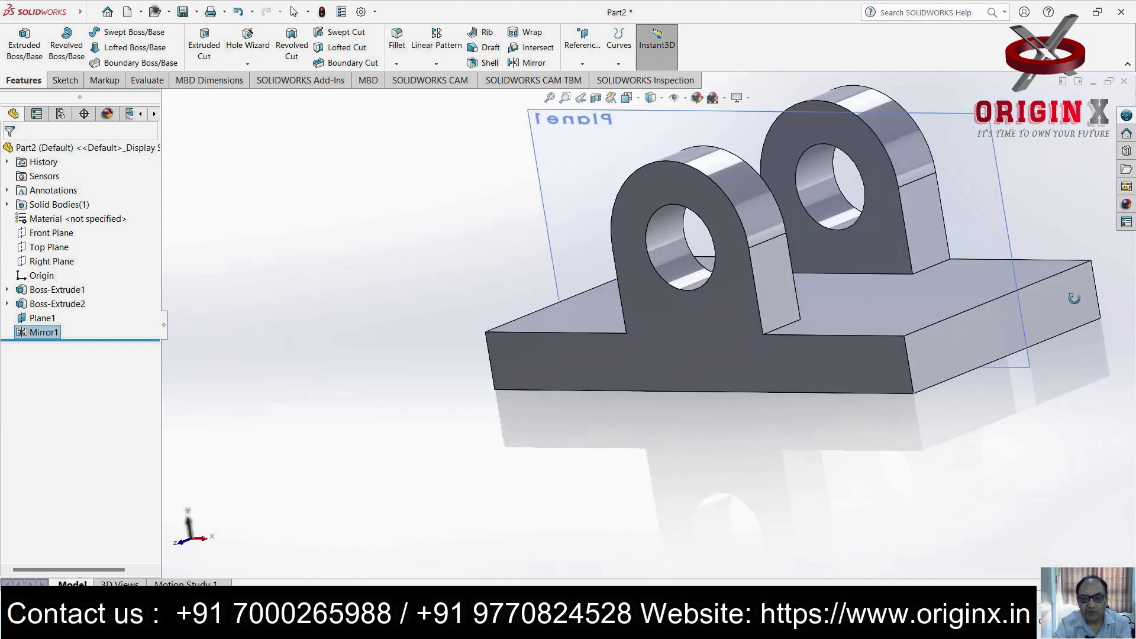
key(ctrl+z)
Linear-pattern the upright lug along the base's short top edge with 30 mm spacing and two instances
middle_drag(793, 408, 865, 430)
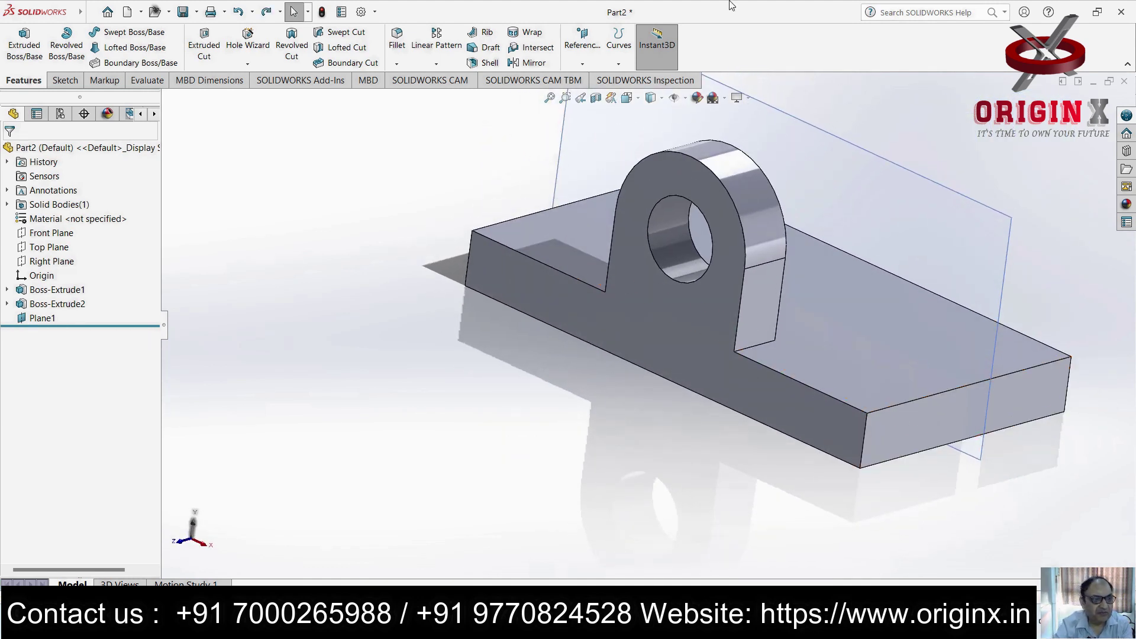
click(441, 65)
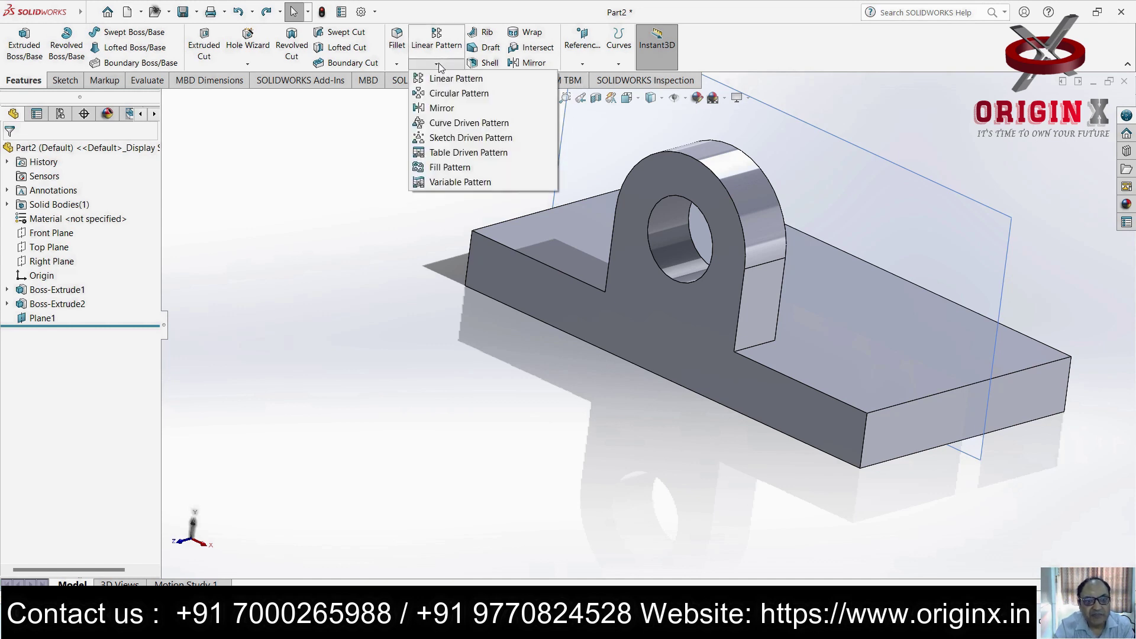
click(444, 77)
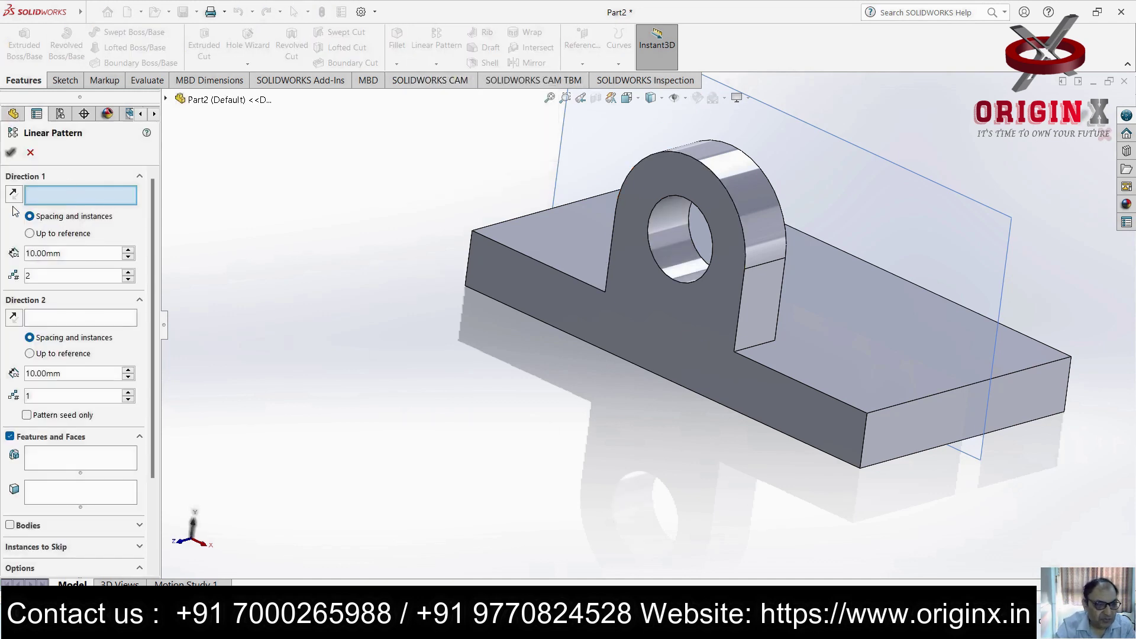
click(968, 385)
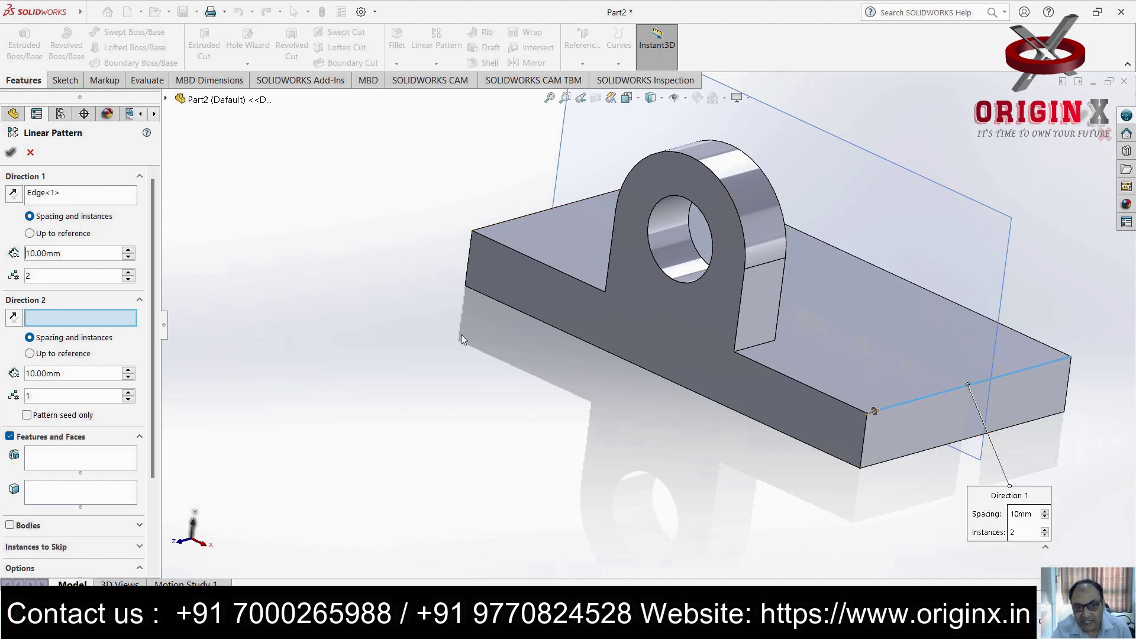
click(14, 193)
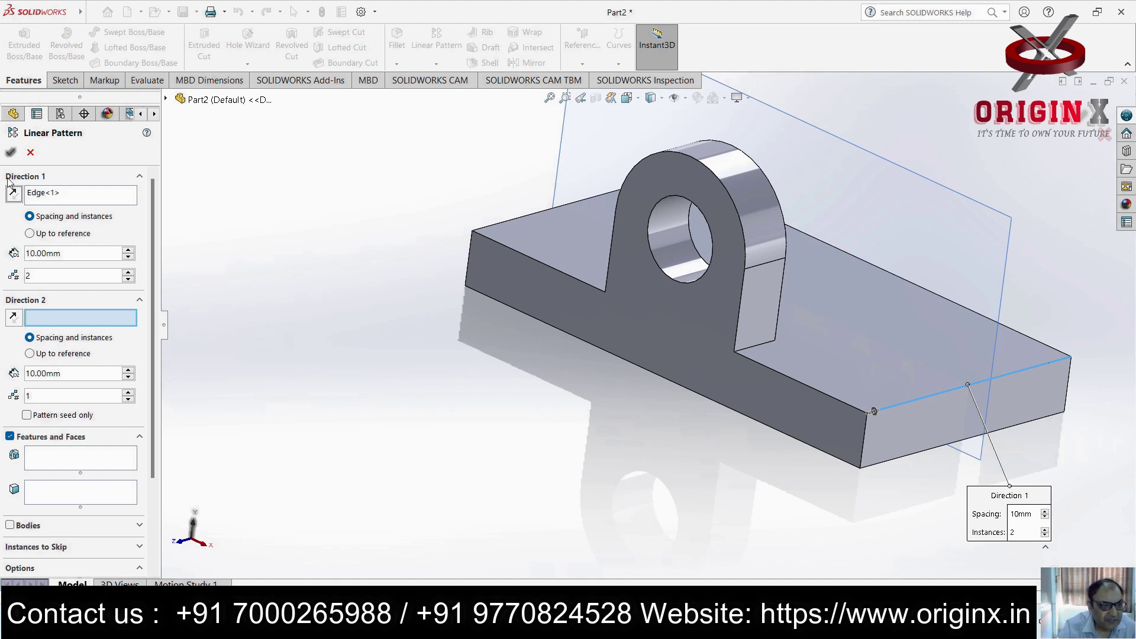
double_click(66, 253)
text(30)
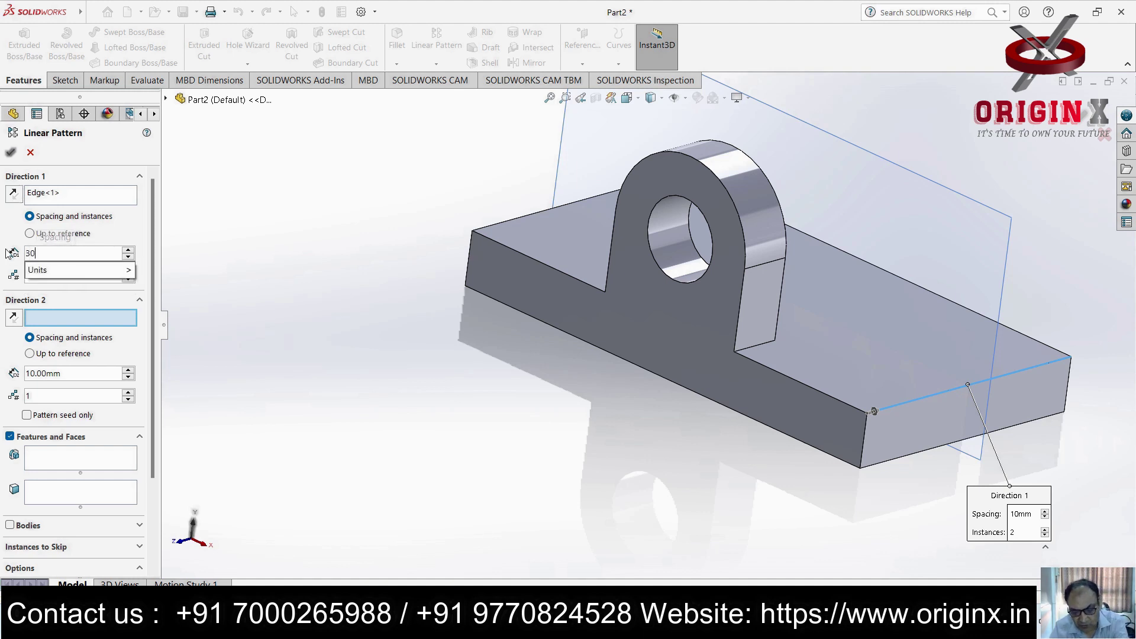
key(Return)
right_click(605, 253)
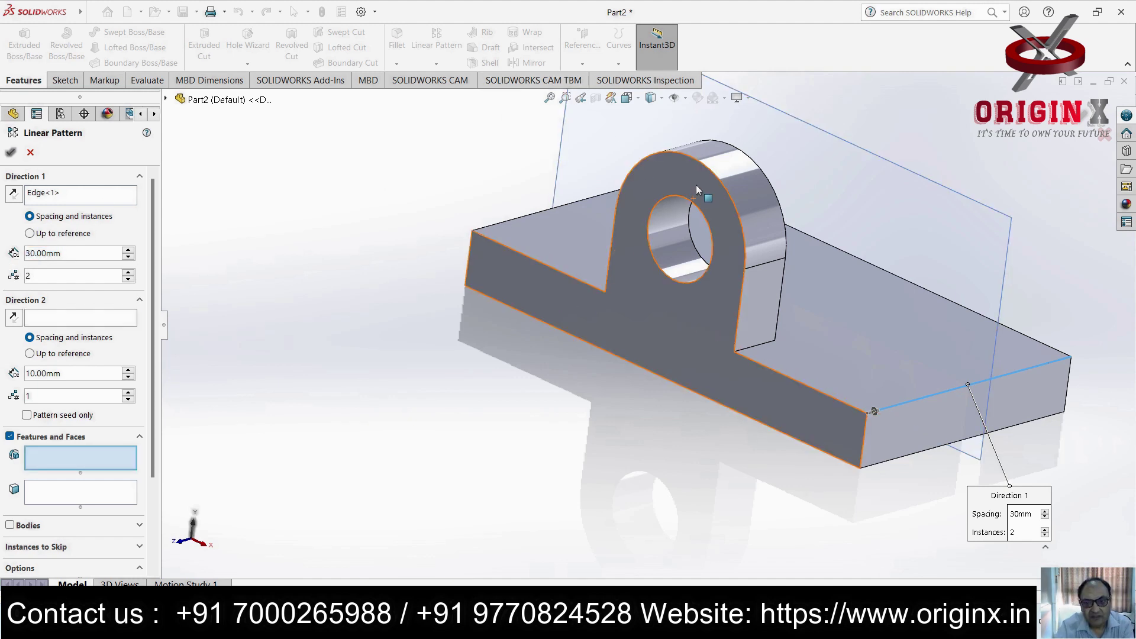
click(756, 184)
middle_drag(817, 339, 781, 361)
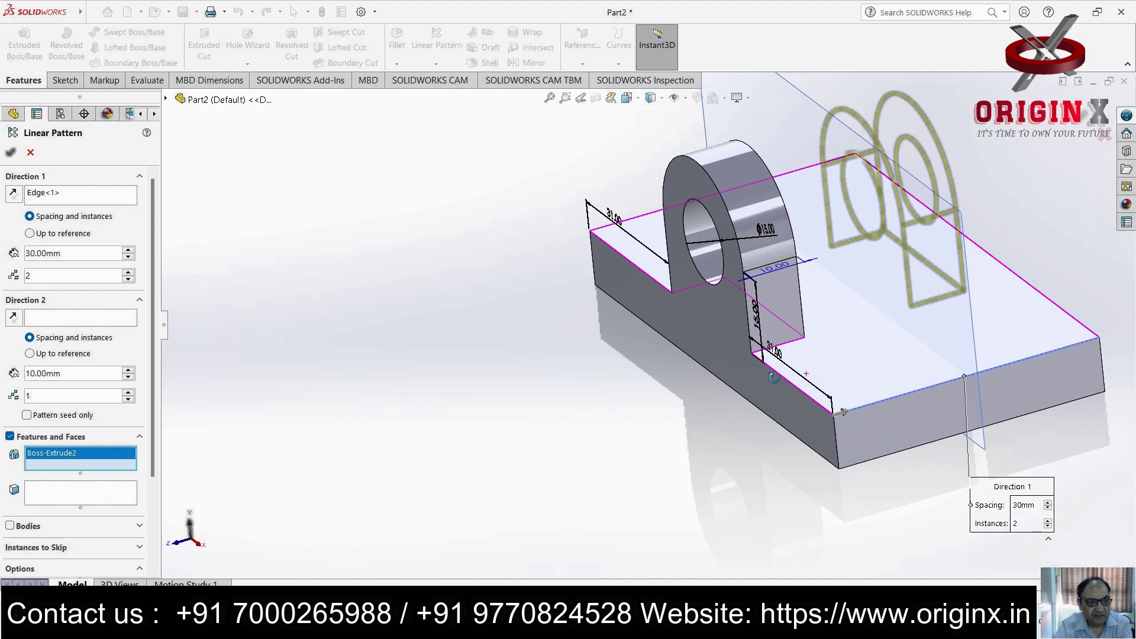
click(11, 152)
mouse_move(825, 322)
middle_down()
mouse_move(840, 331)
mouse_move(824, 319)
mouse_move(831, 325)
middle_up()
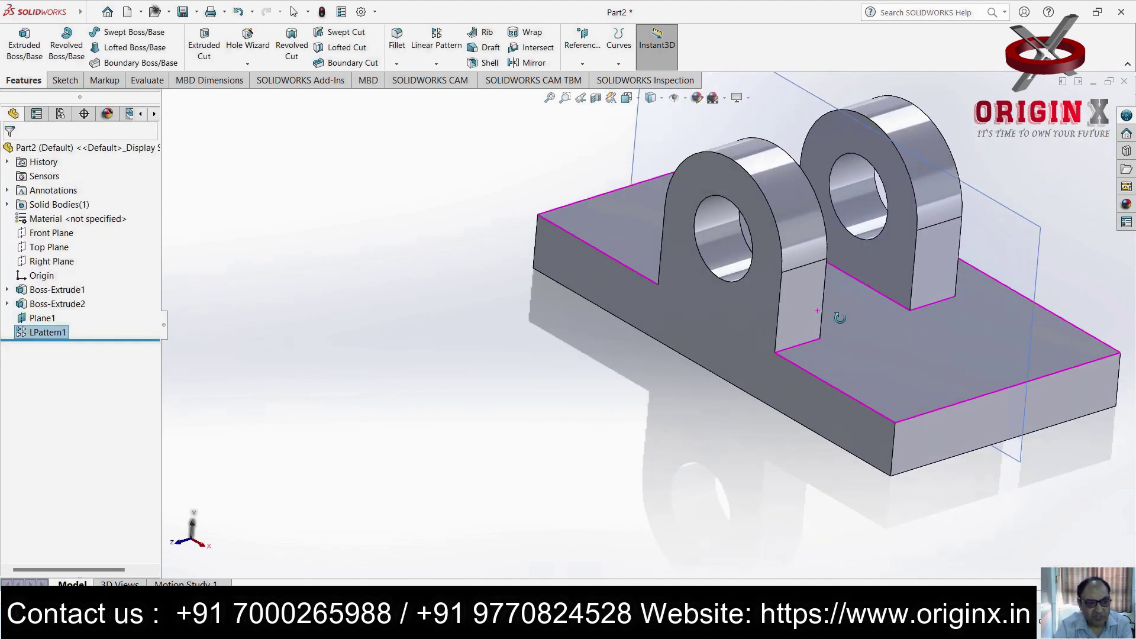
Edit the linear pattern of the lug and set its spacing to 40 mm
click(31, 335)
click(56, 333)
right_click(54, 337)
click(524, 275)
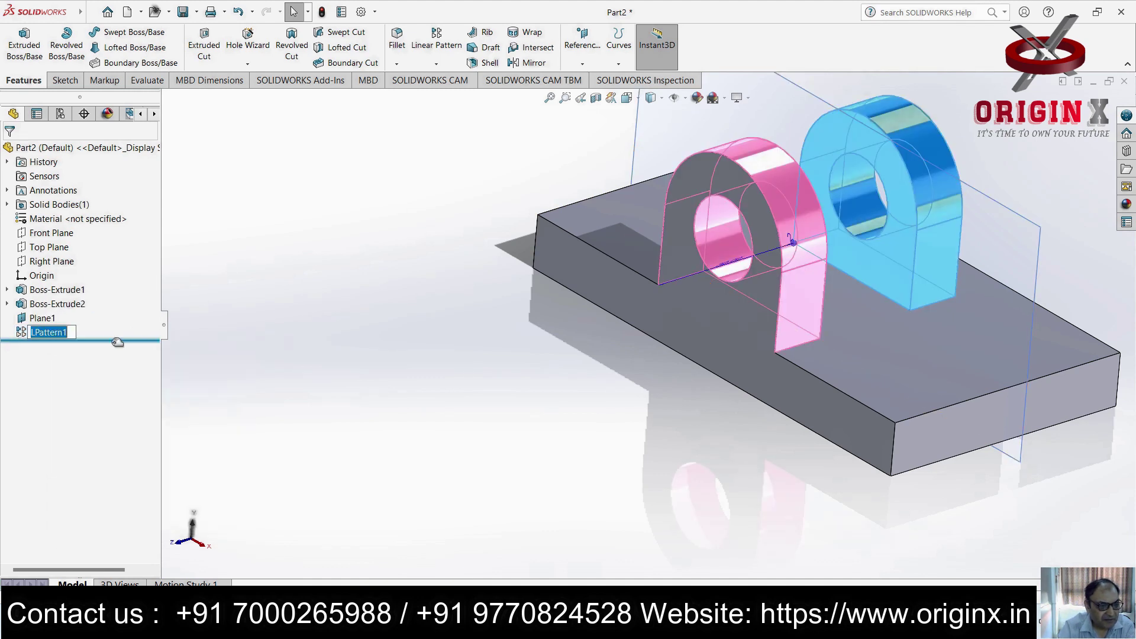
click(116, 341)
click(52, 335)
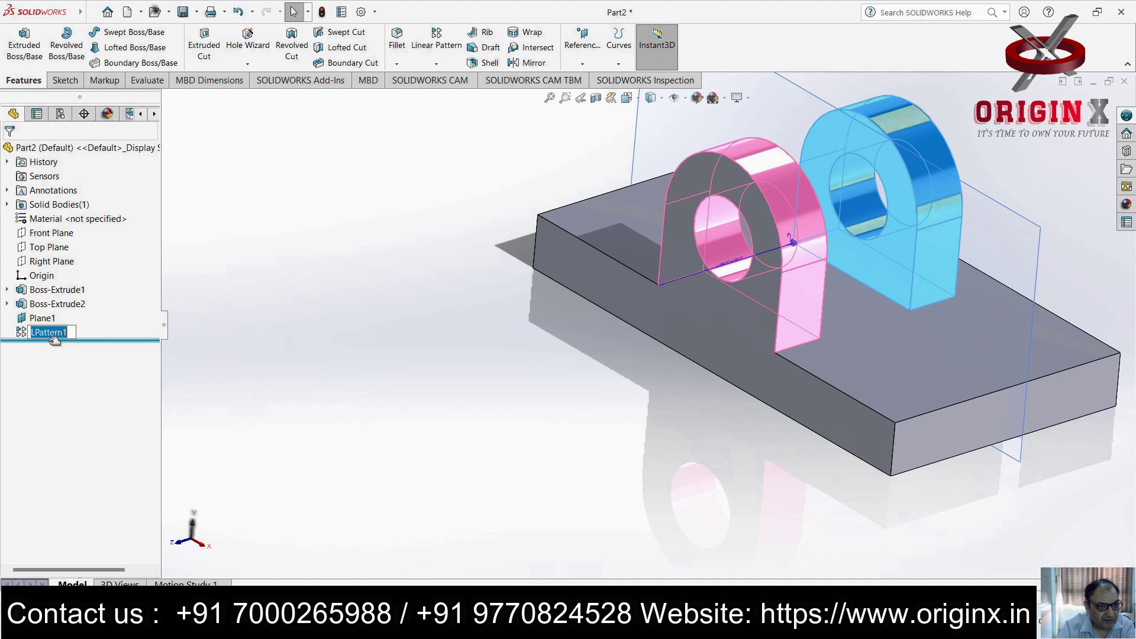
right_click(60, 336)
click(53, 335)
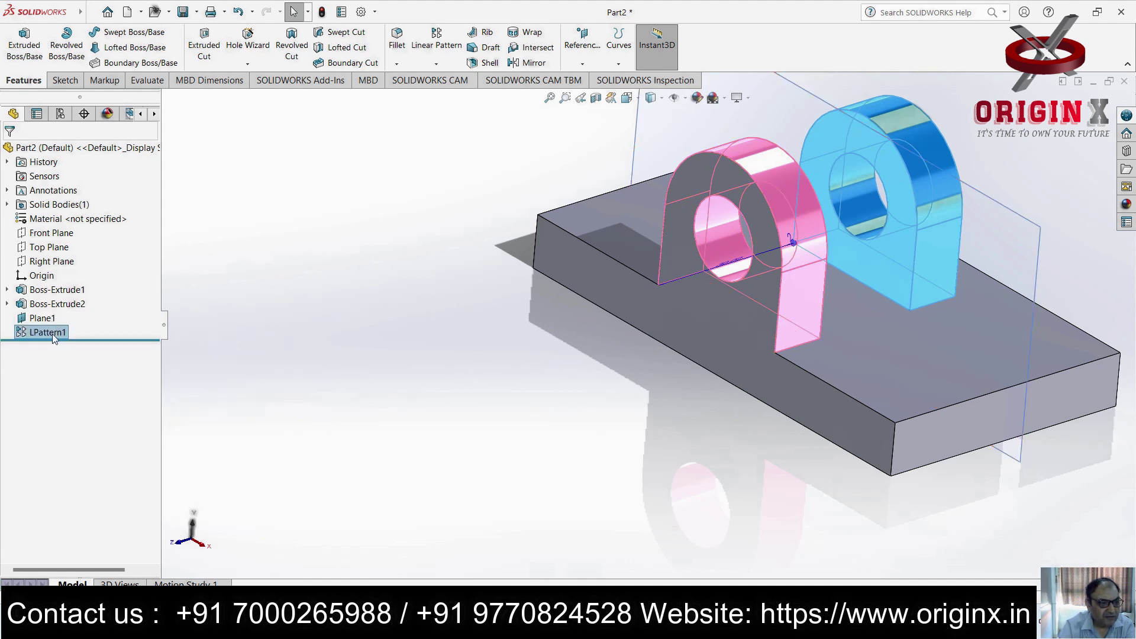
right_click(54, 334)
click(64, 298)
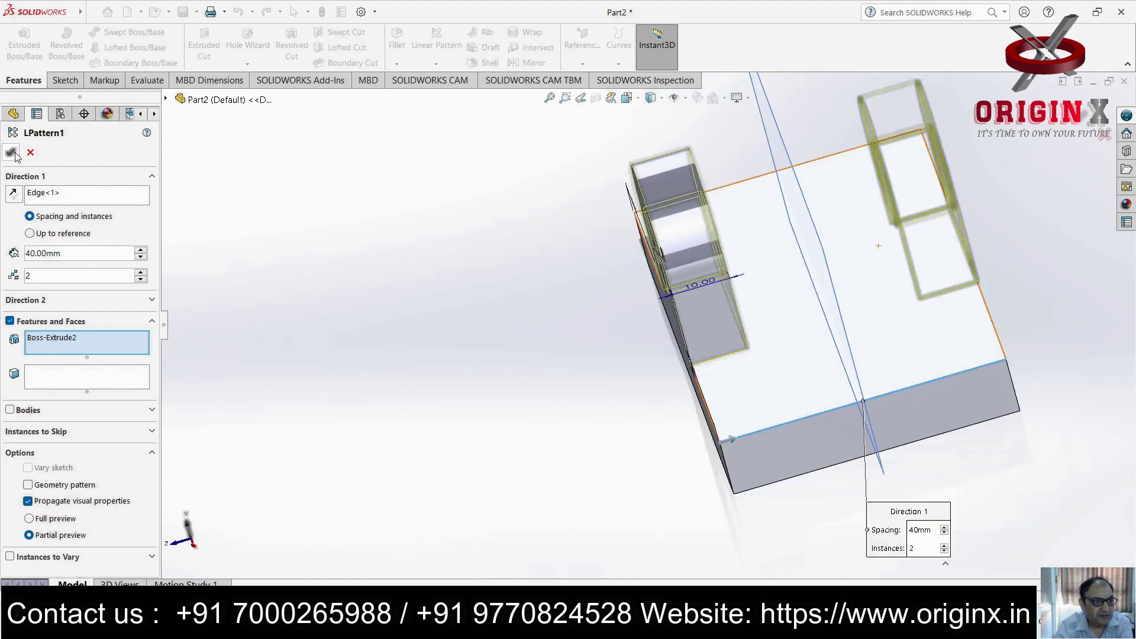
click(14, 152)
middle_drag(1041, 379, 823, 402)
click(981, 222)
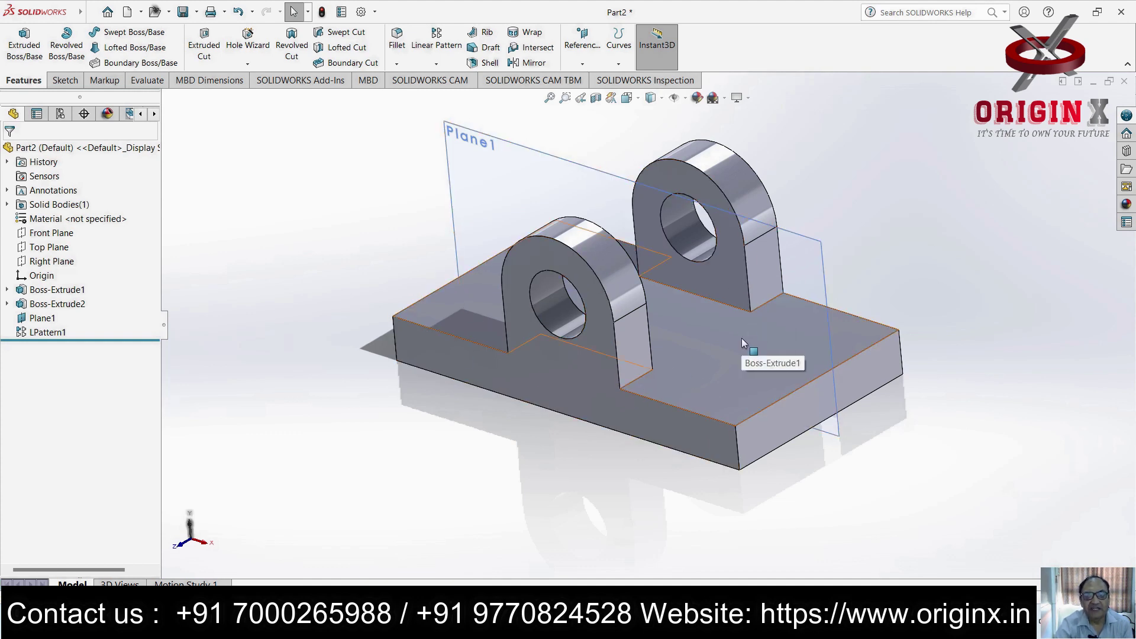
scroll(740, 340, up, 4)
scroll(692, 305, down, 3)
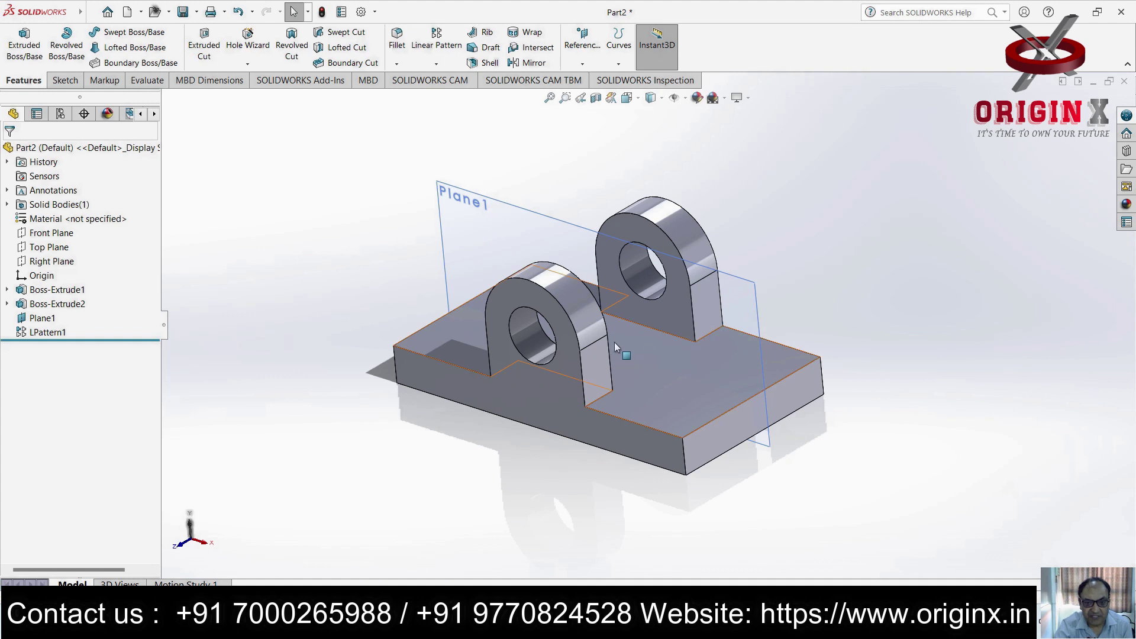
scroll(690, 374, up, 3)
middle_drag(690, 375, 723, 418)
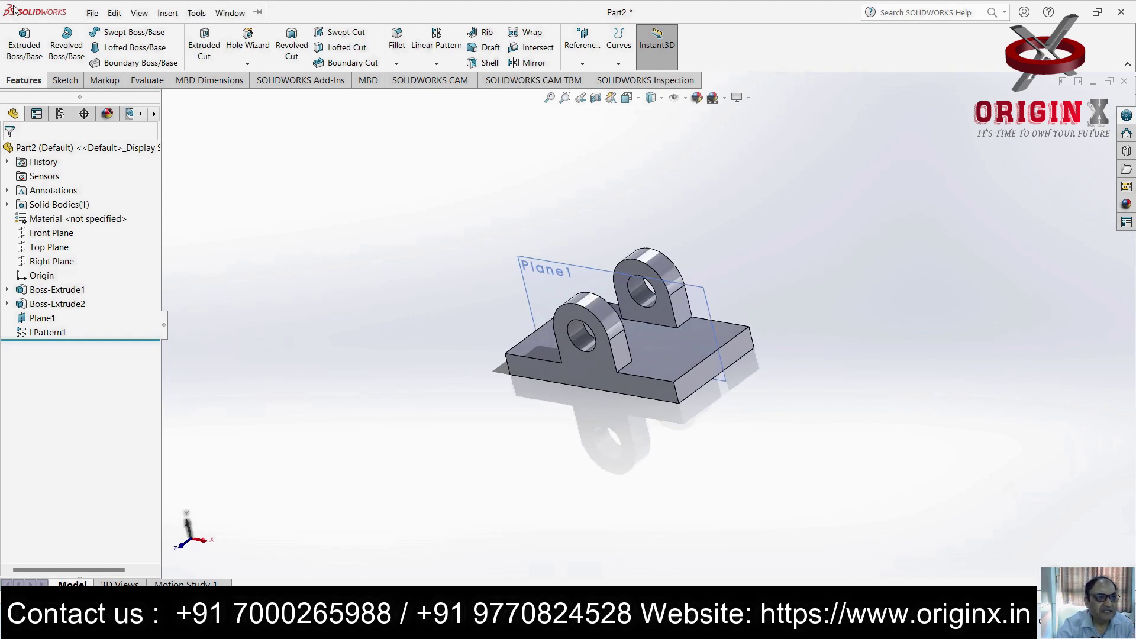
Create a new, empty part document for the next model
click(92, 13)
click(114, 34)
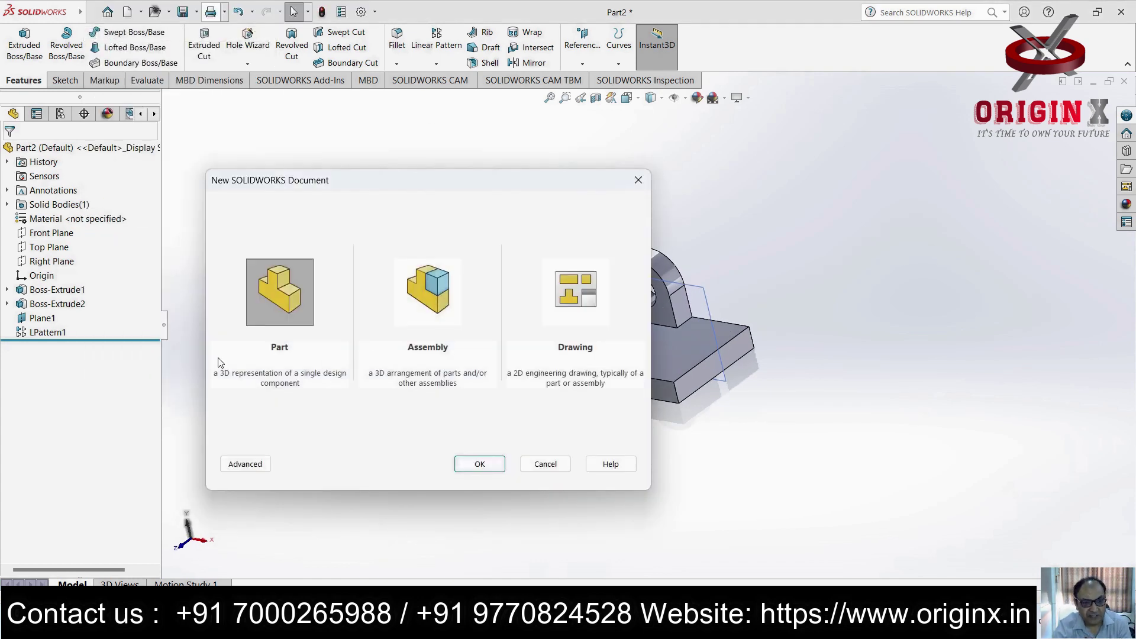
click(490, 463)
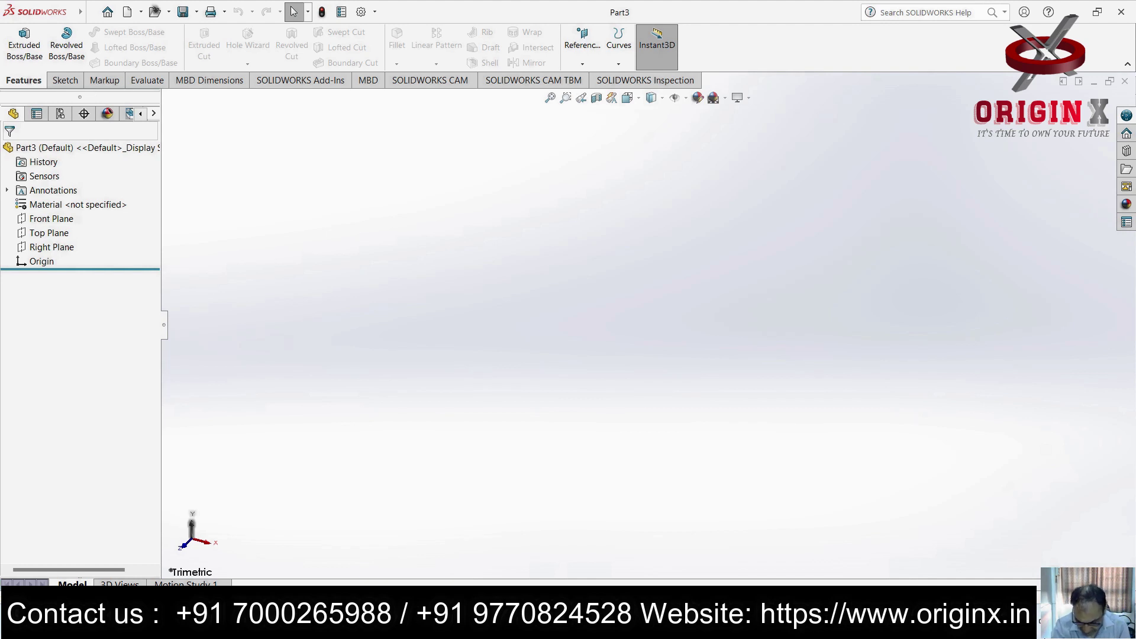
click(91, 13)
click(113, 33)
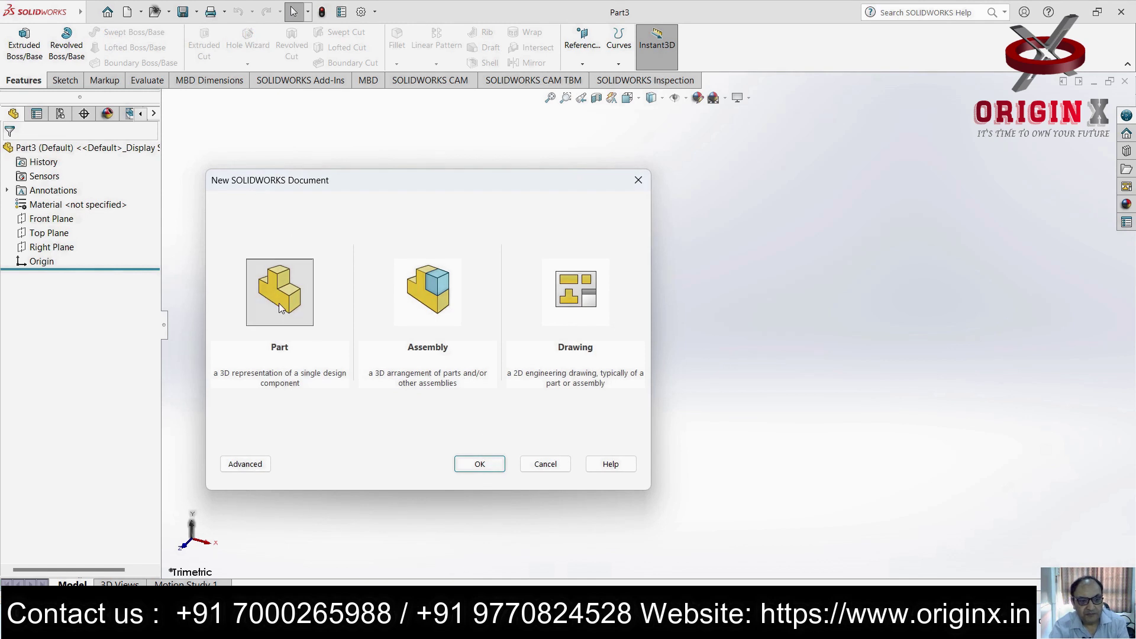
click(468, 463)
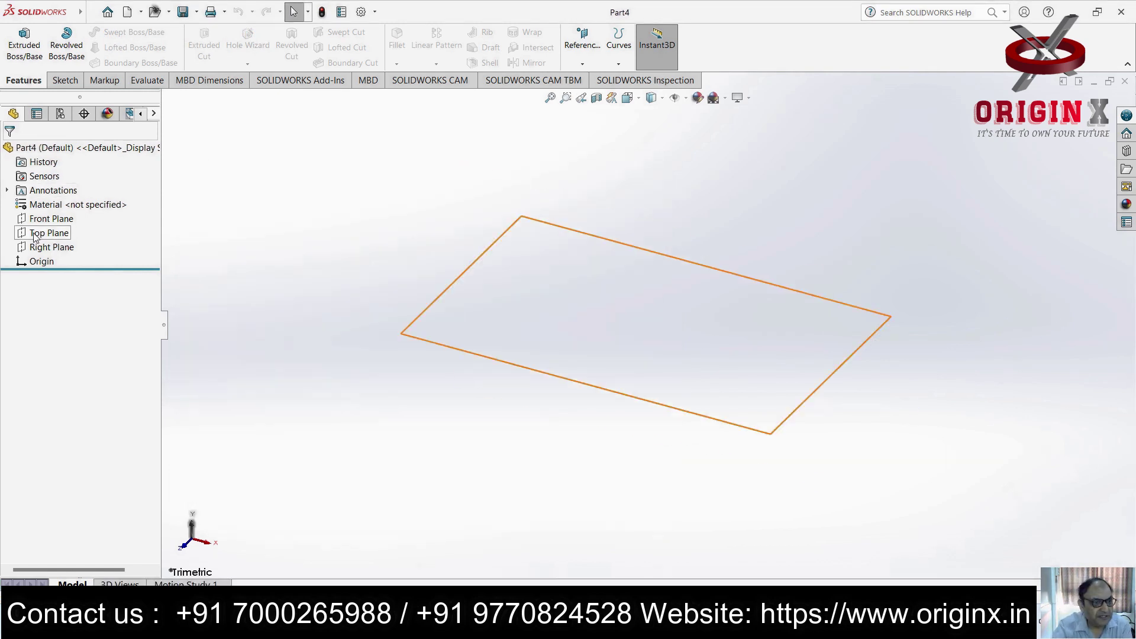
Sketch a corner rectangle about 150 mm wide on the Top Plane, enclosing the origin
click(49, 232)
key(ctrl+8)
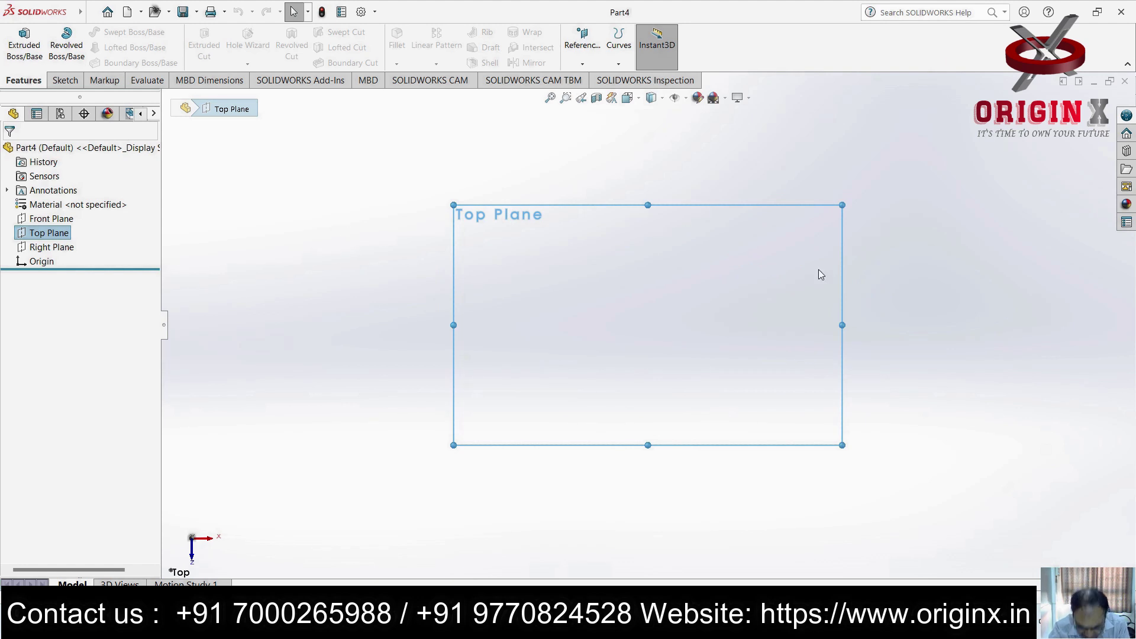
click(64, 80)
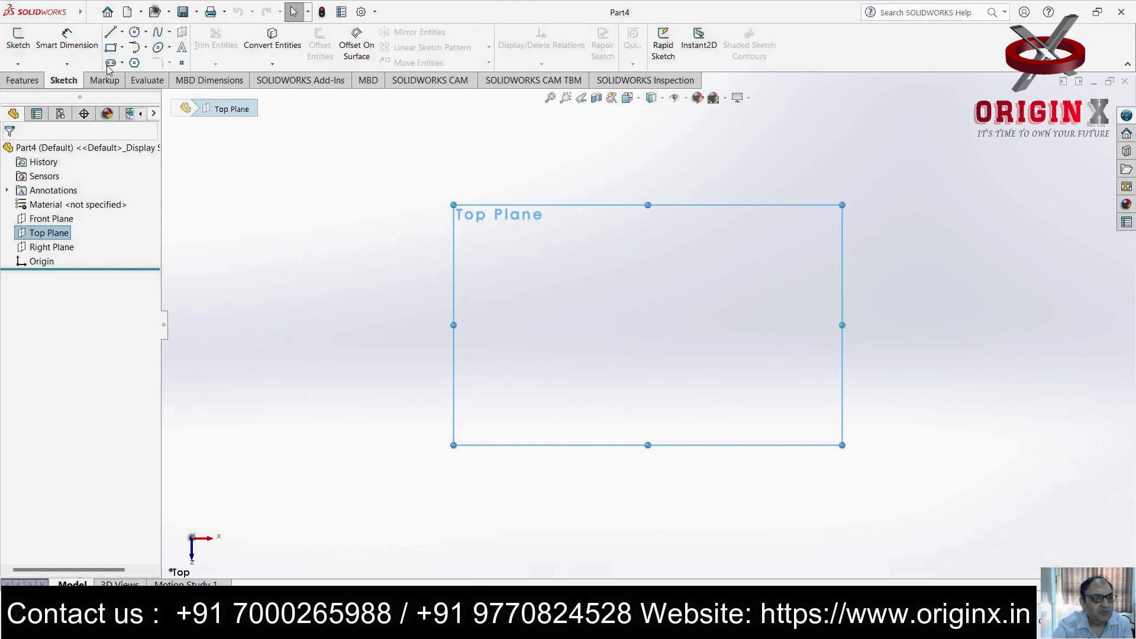
click(111, 48)
click(524, 297)
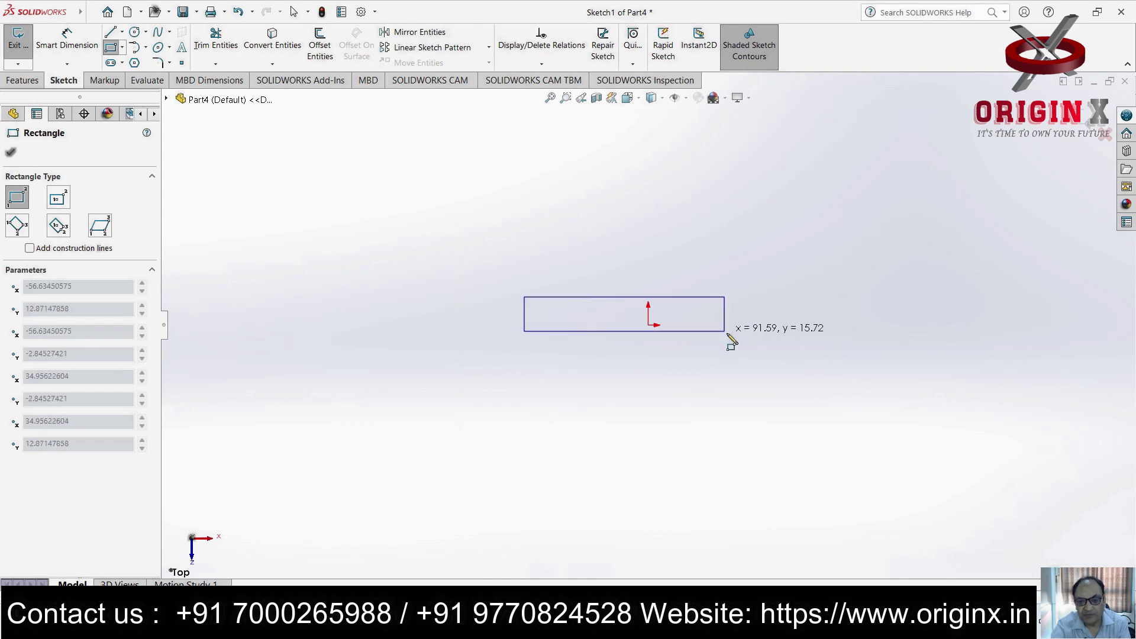
click(853, 374)
key(Escape)
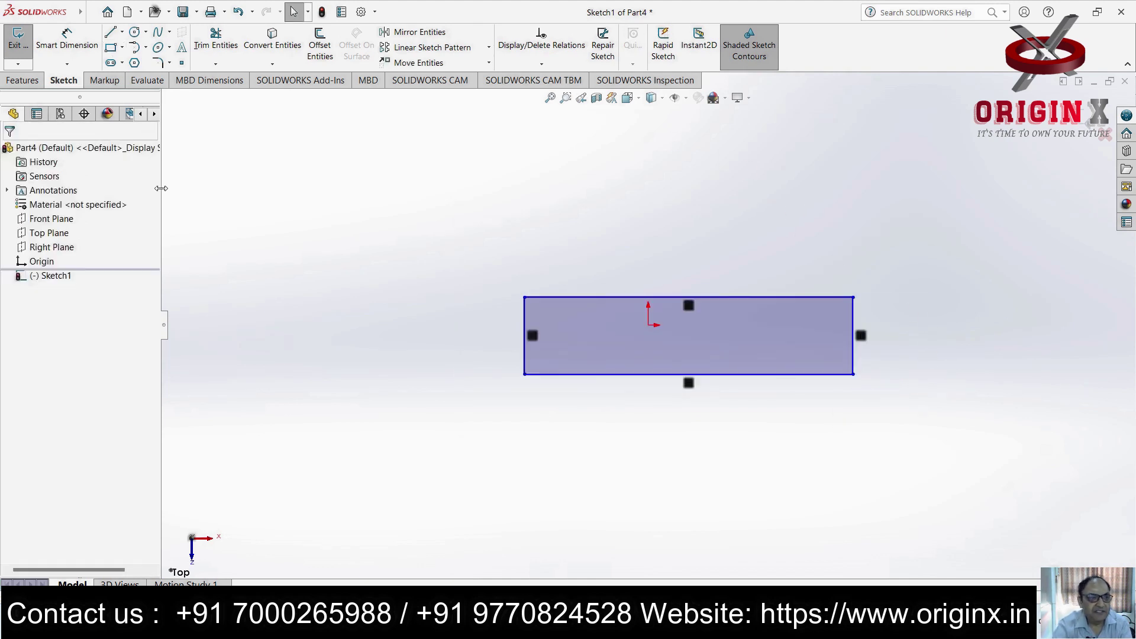
Dimension the rectangle to 64 mm wide and 32 mm high
click(65, 44)
click(727, 297)
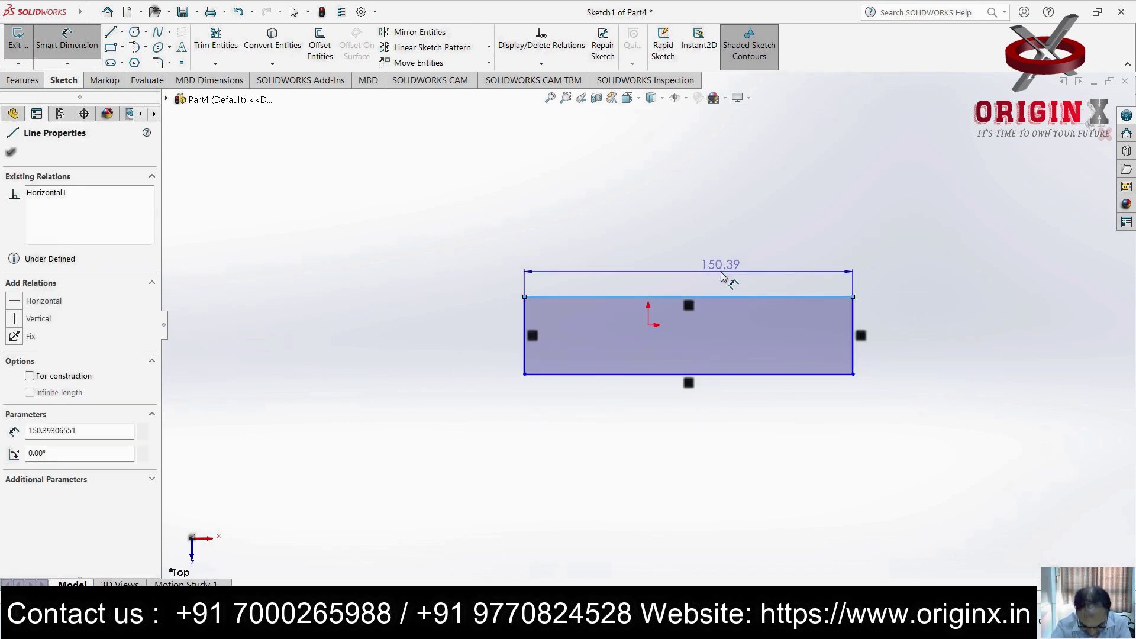
click(722, 277)
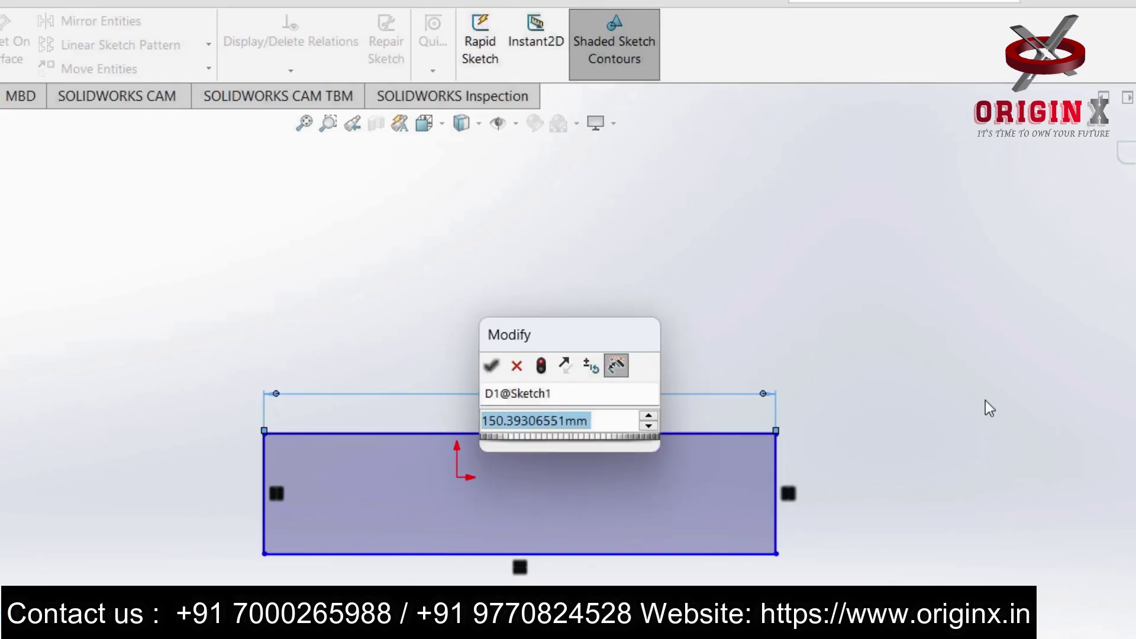
text(64)
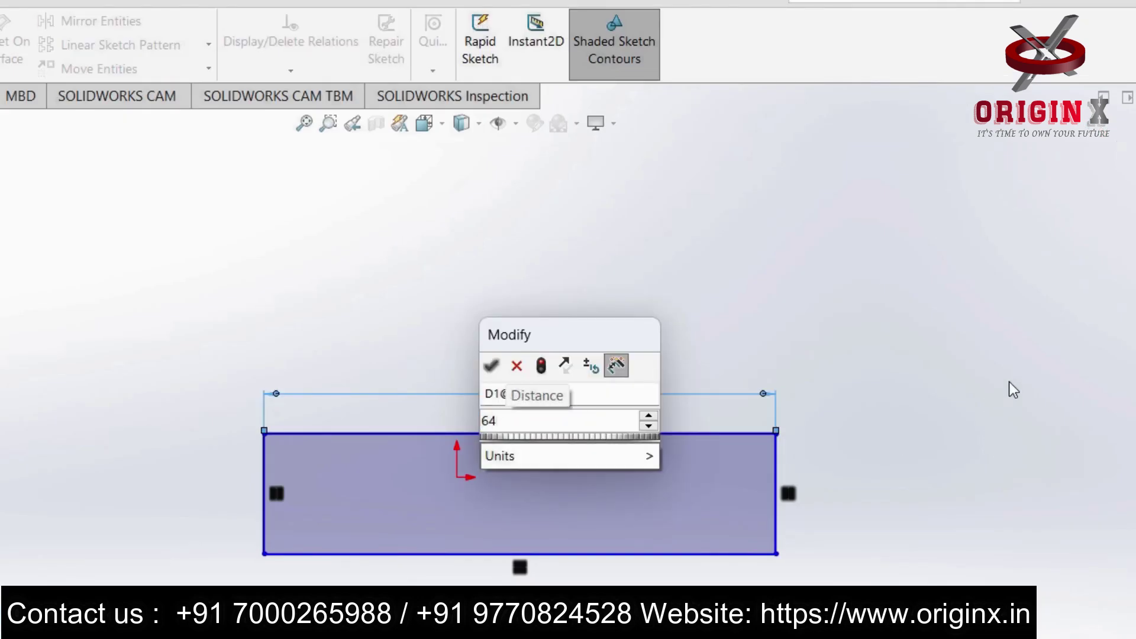
key(Return)
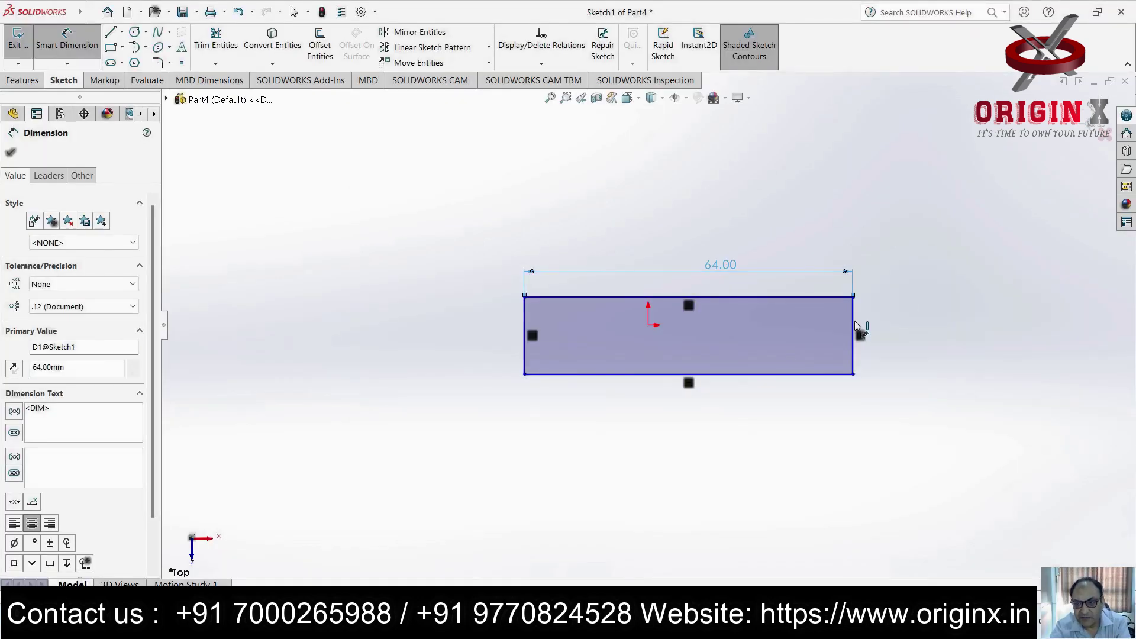
click(856, 325)
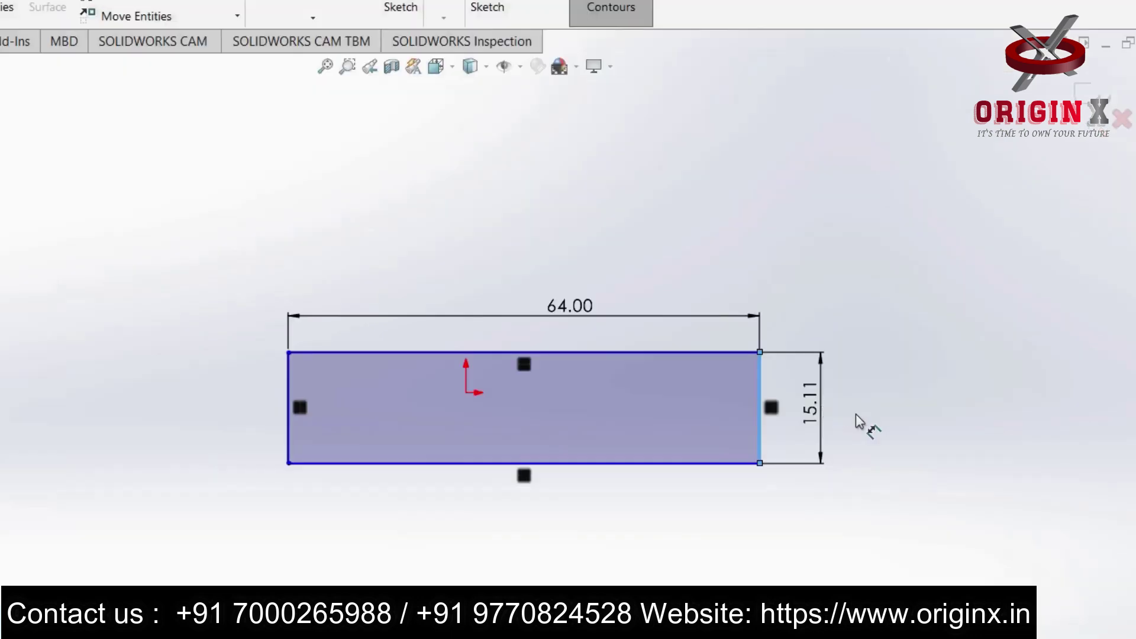
click(941, 348)
text(32)
key(Return)
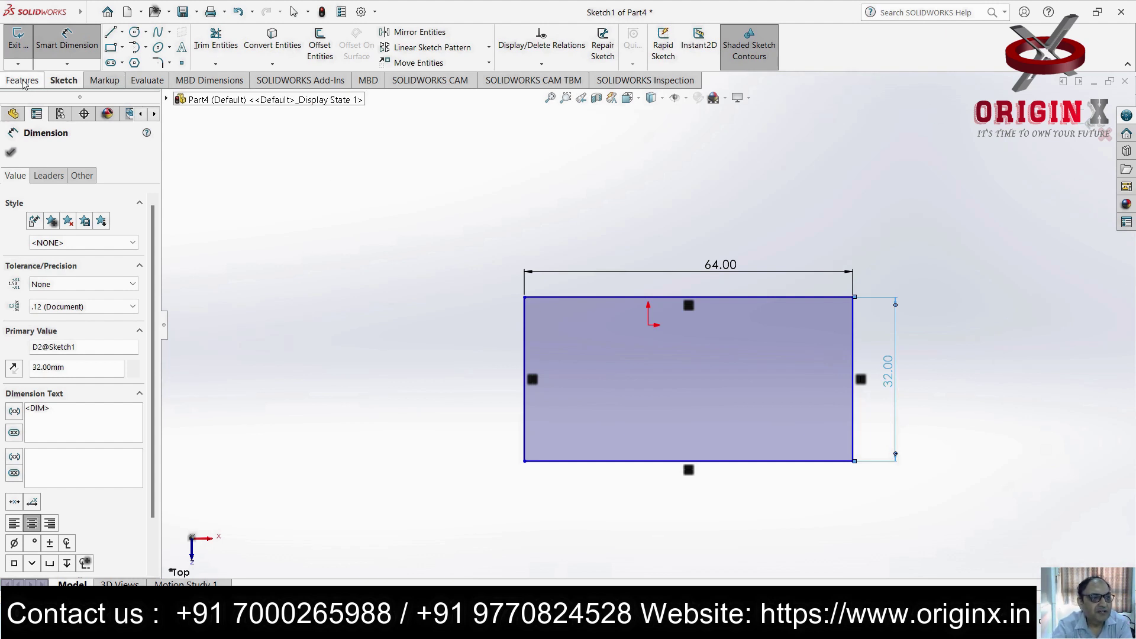
Extrude the rectangle 10 mm upward as a blind boss to form the base block
click(23, 80)
click(23, 45)
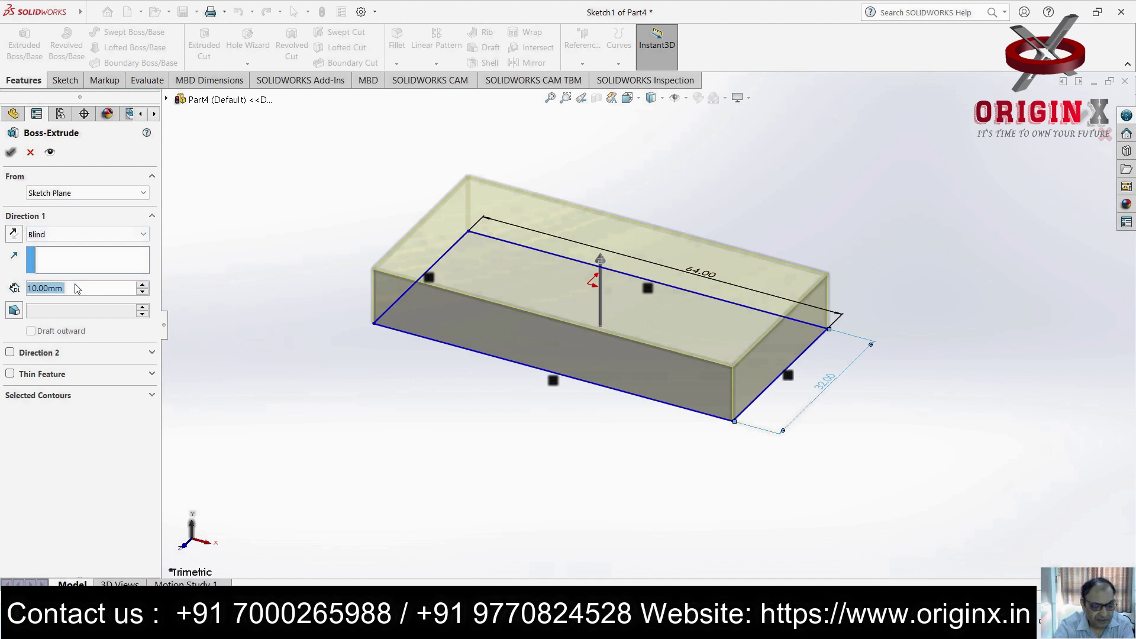
key(Return)
middle_drag(532, 403, 656, 427)
middle_drag(655, 428, 650, 430)
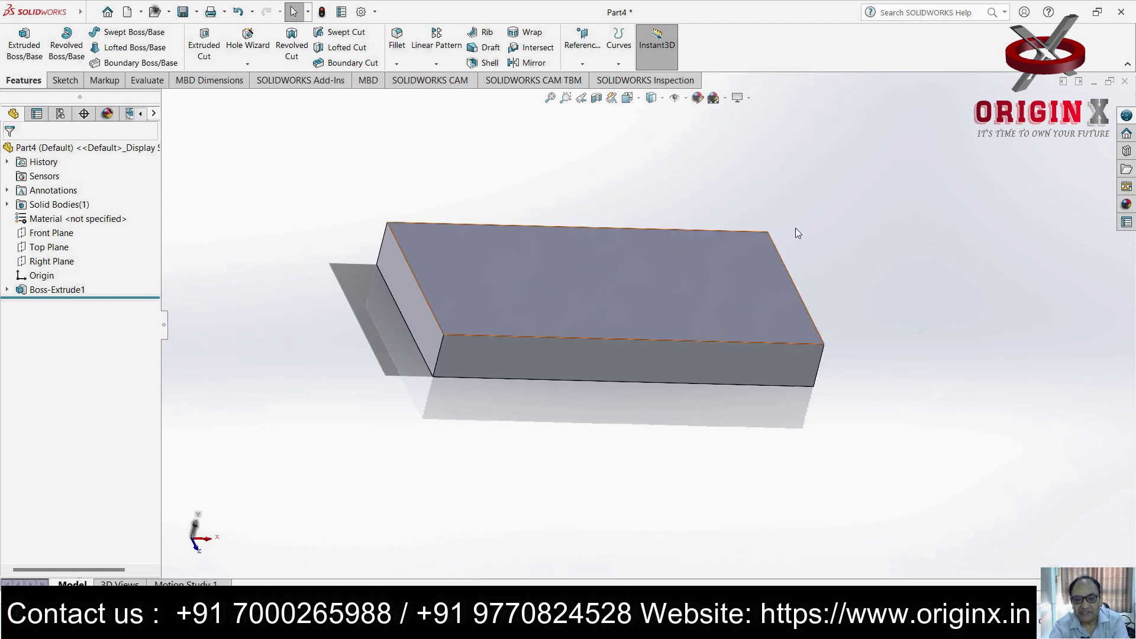
Create a reference plane offset 32 mm from the base block's long front face, with the offset flipped toward the back of the block
middle_drag(734, 363, 714, 333)
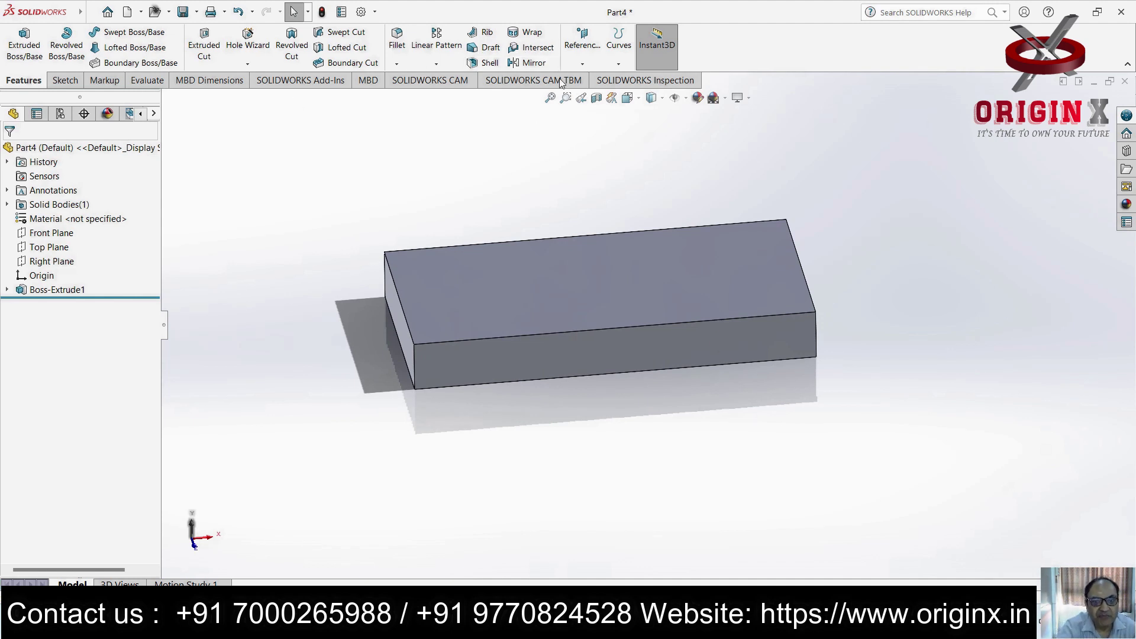
click(582, 65)
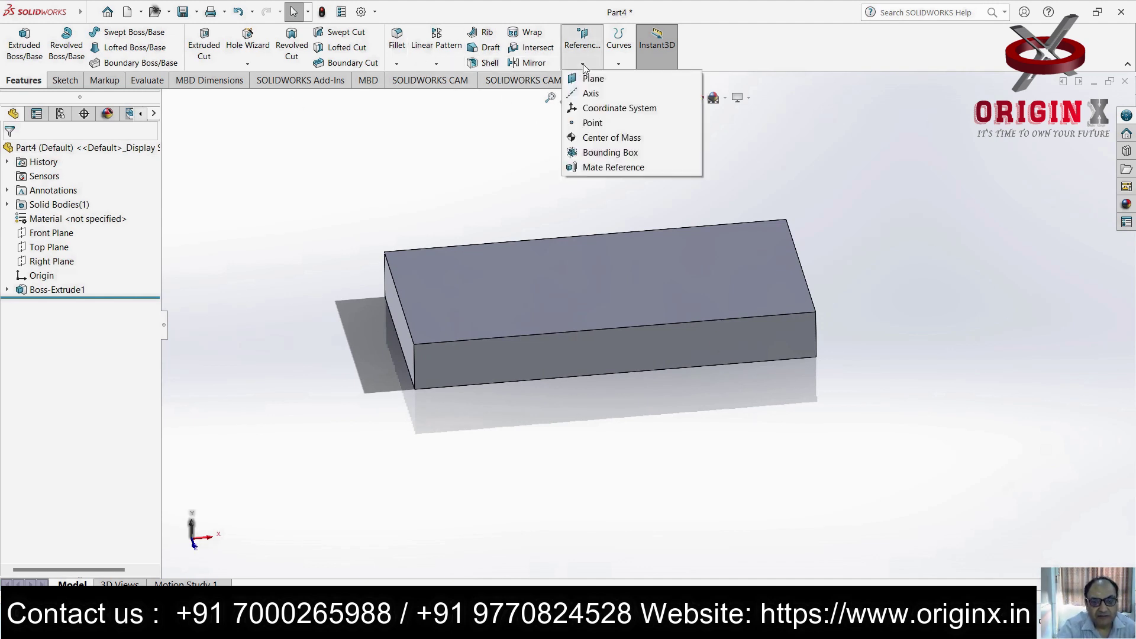
click(592, 77)
click(722, 343)
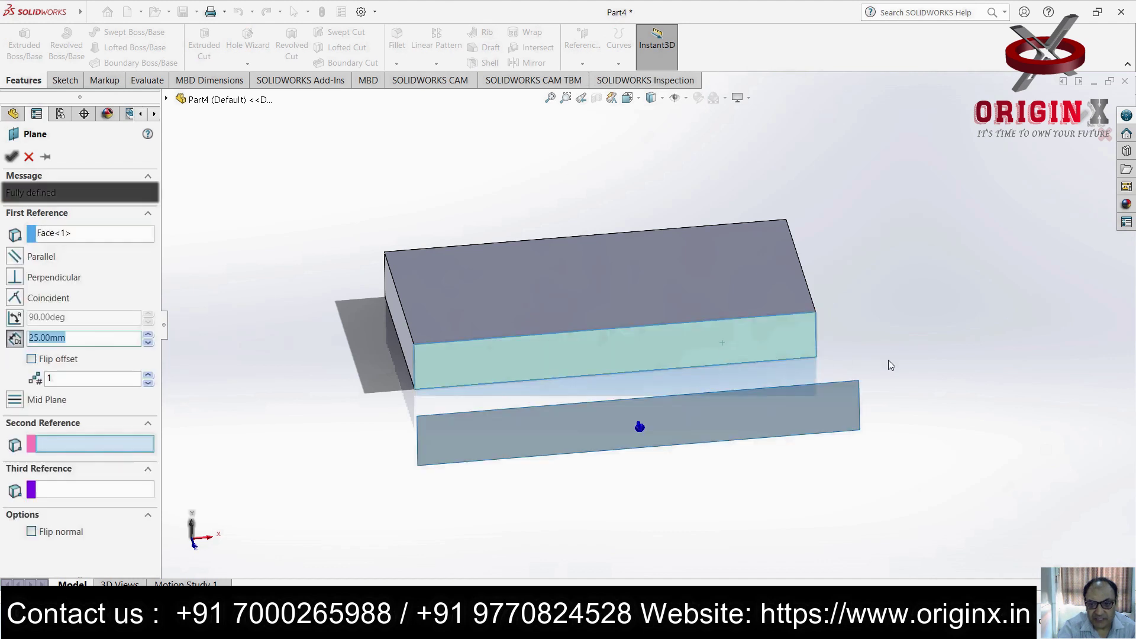
click(31, 359)
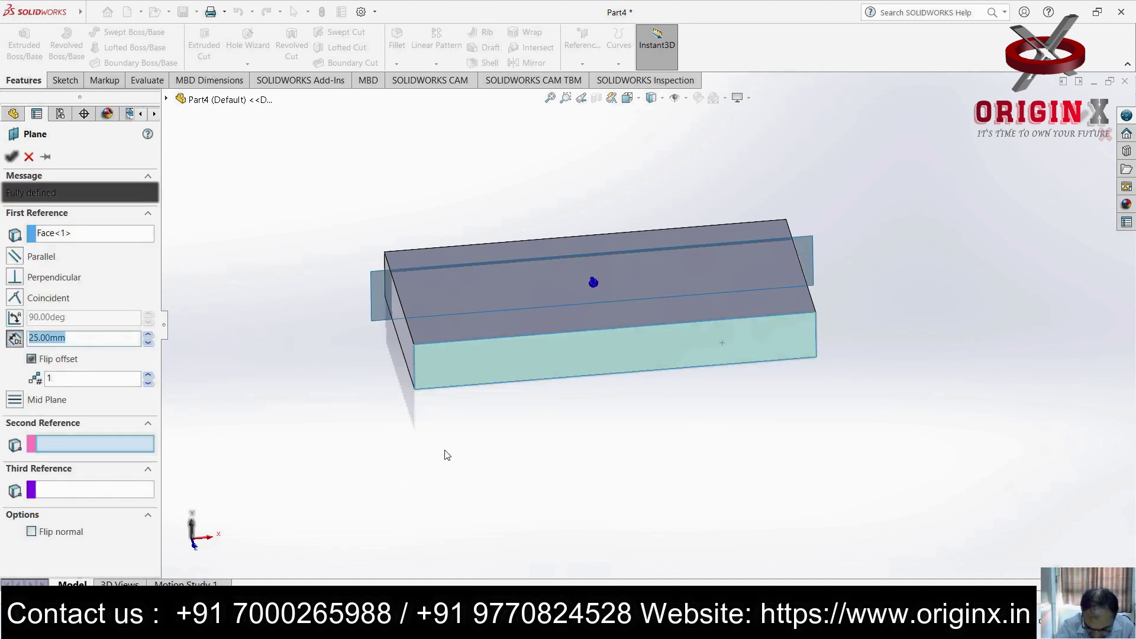
text(32)
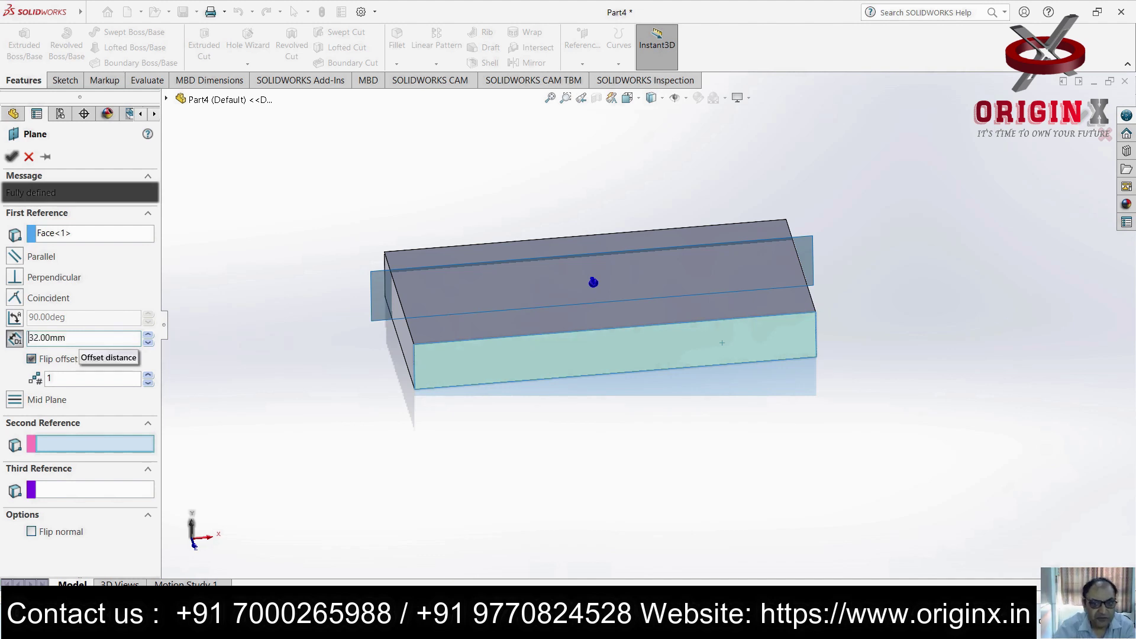
key(Return)
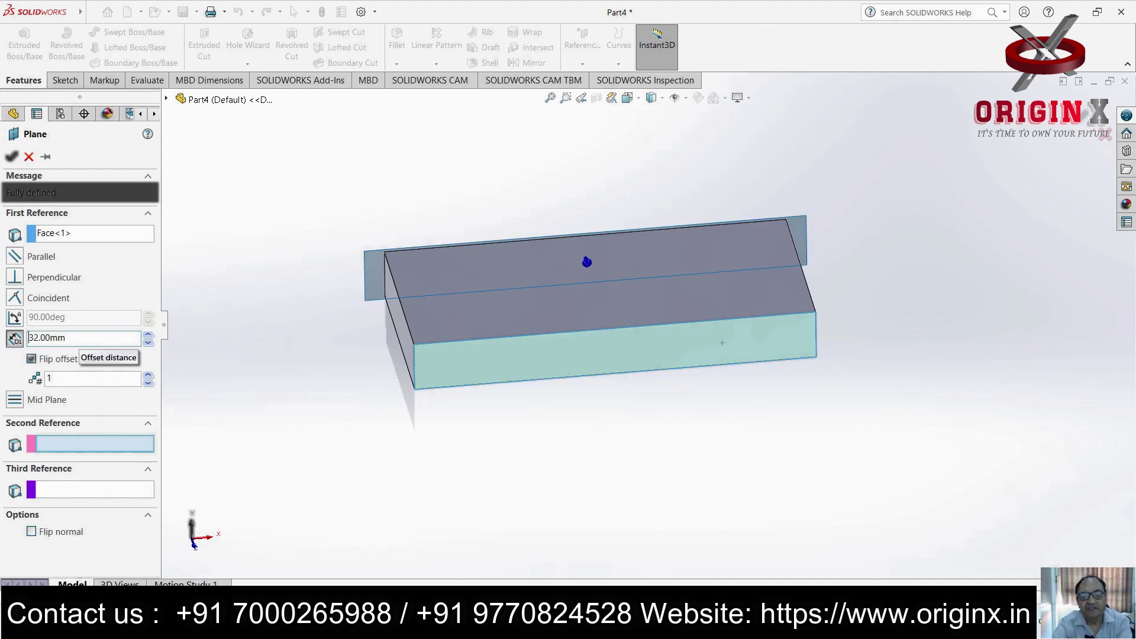
click(11, 157)
Sketch a corner rectangle about 19 mm wide on the new plane, rising from the block's upper right corner
key(ctrl+8)
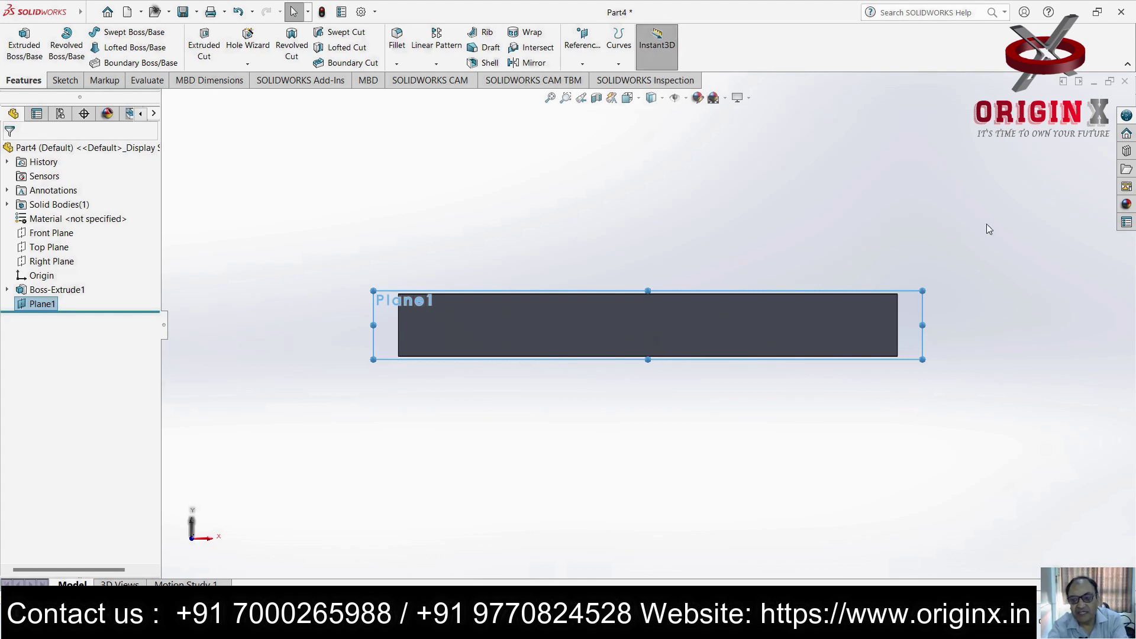
scroll(925, 296, up, 3)
scroll(753, 292, down, 5)
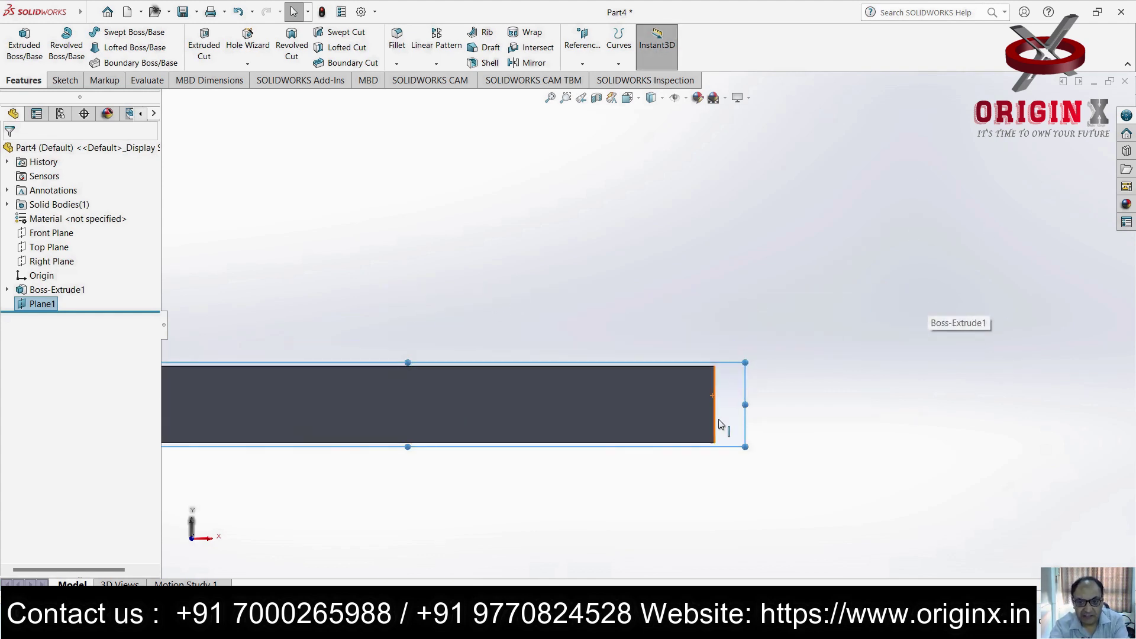
scroll(658, 395, up, 4)
scroll(389, 373, down, 2)
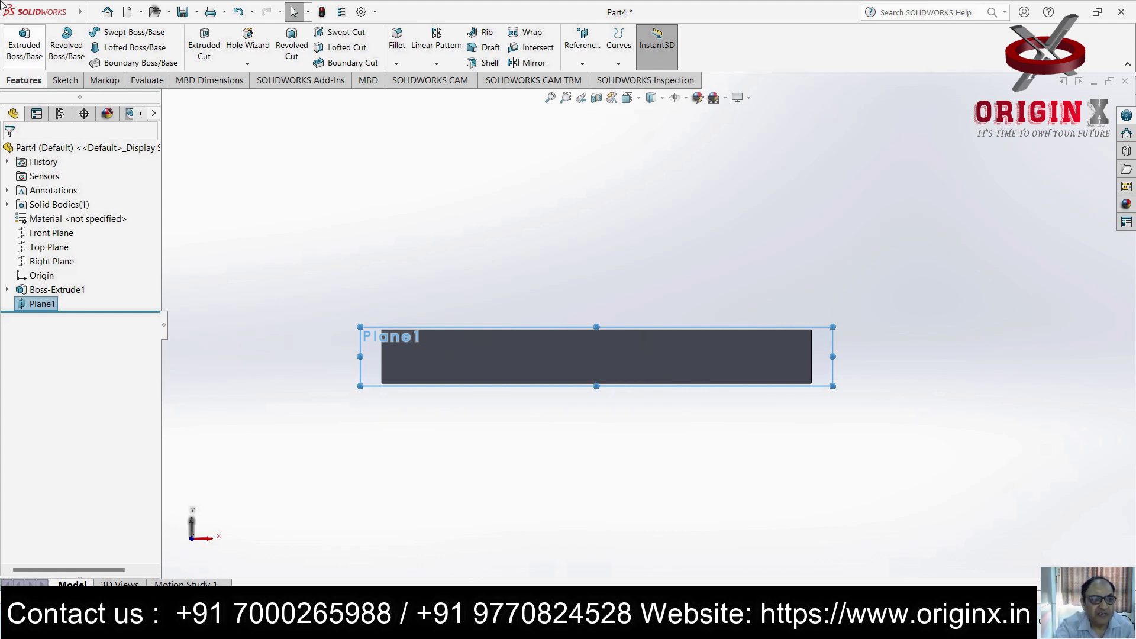
click(64, 81)
click(110, 48)
click(897, 294)
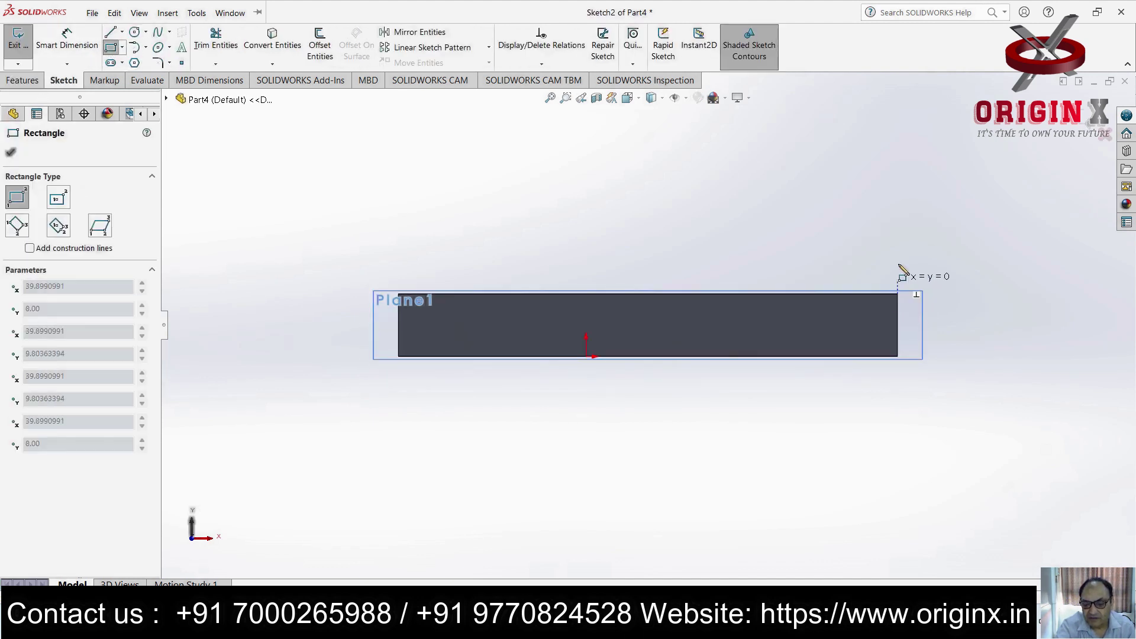
click(747, 182)
Dimension the rectangle to 30 mm wide and 25 mm high
click(77, 53)
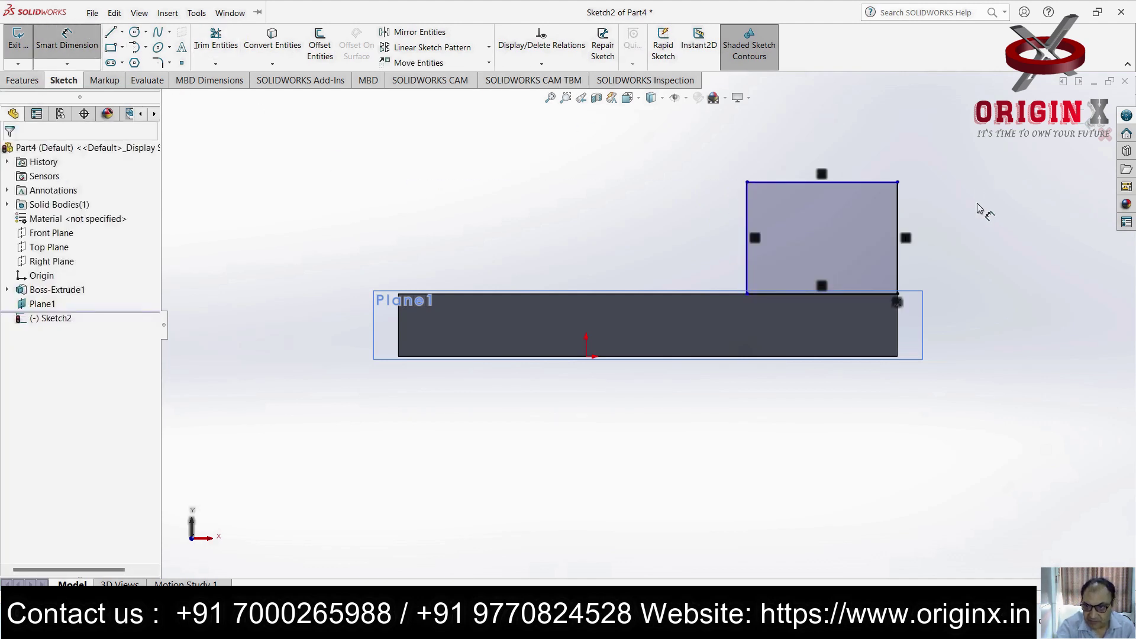
click(834, 294)
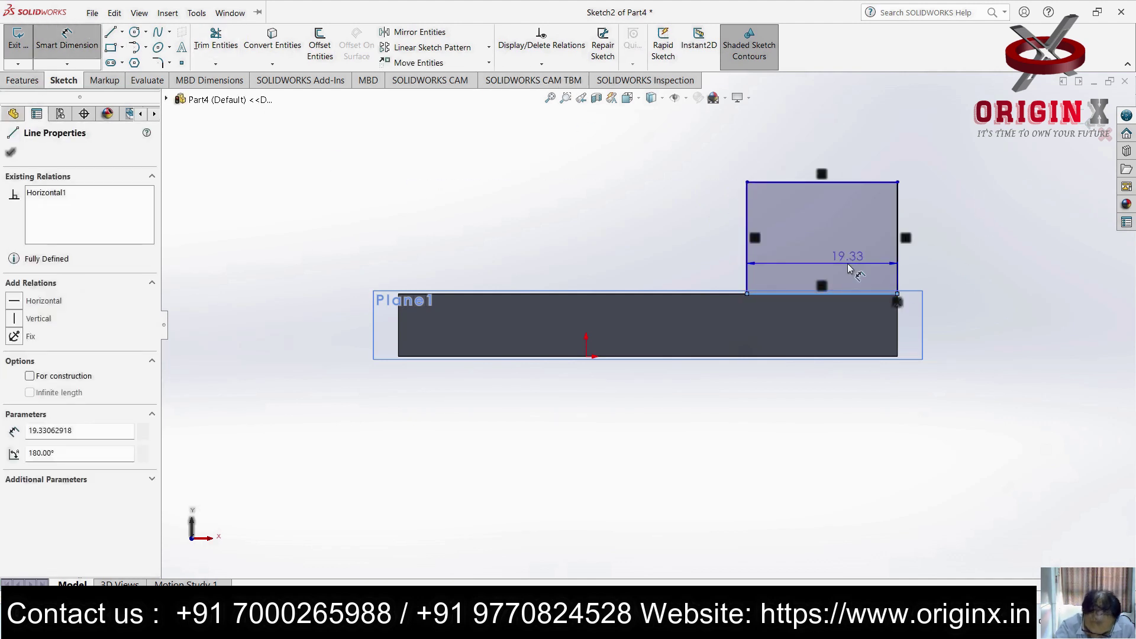
click(847, 264)
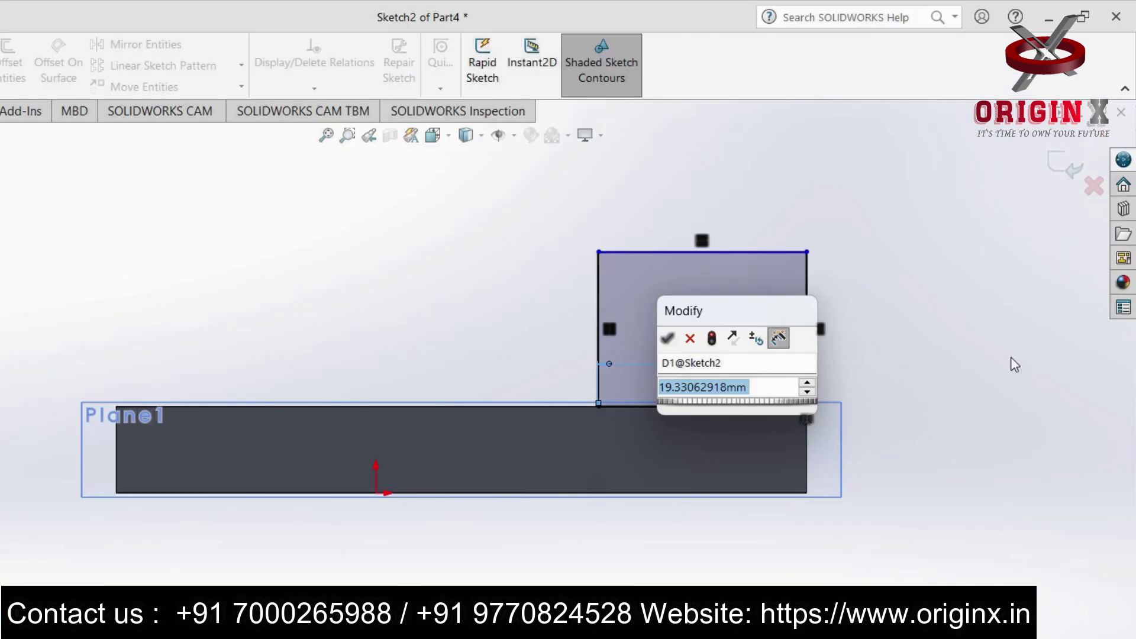
text(30)
key(Return)
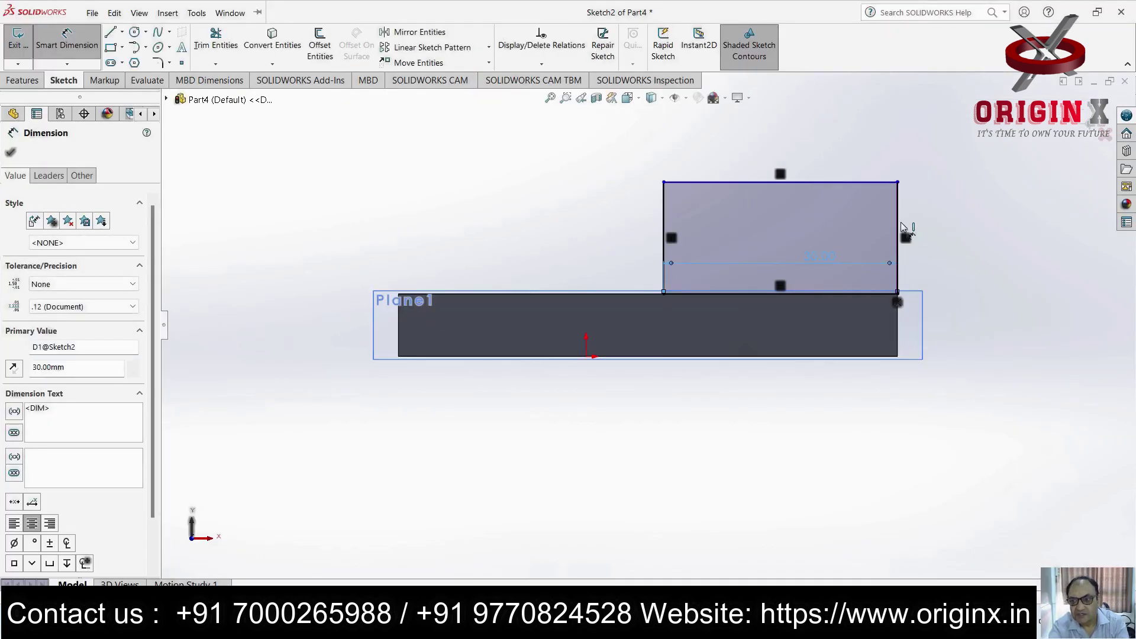
click(898, 228)
click(943, 249)
text(25)
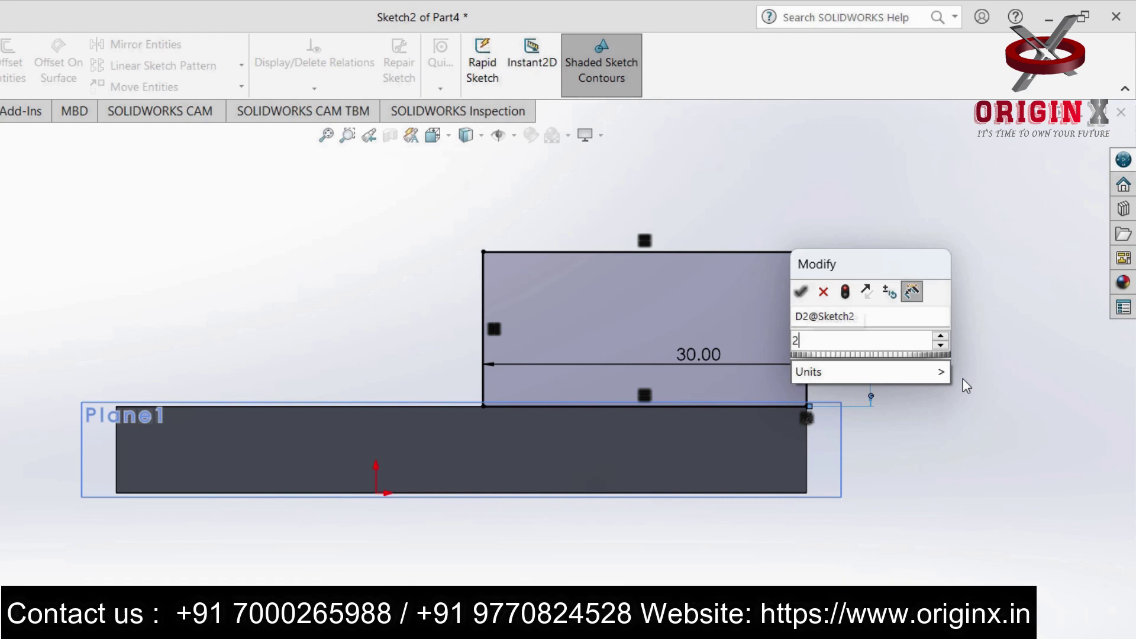
key(Return)
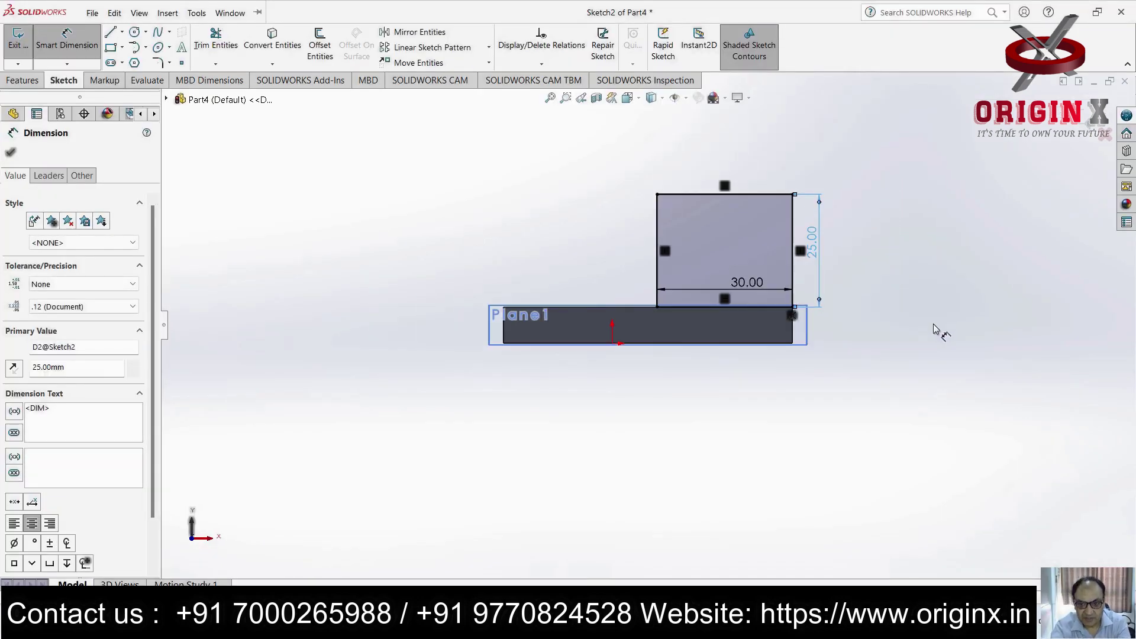
Round the rectangle's upper left corner with a 10 mm sketch fillet
scroll(933, 324, down, 1)
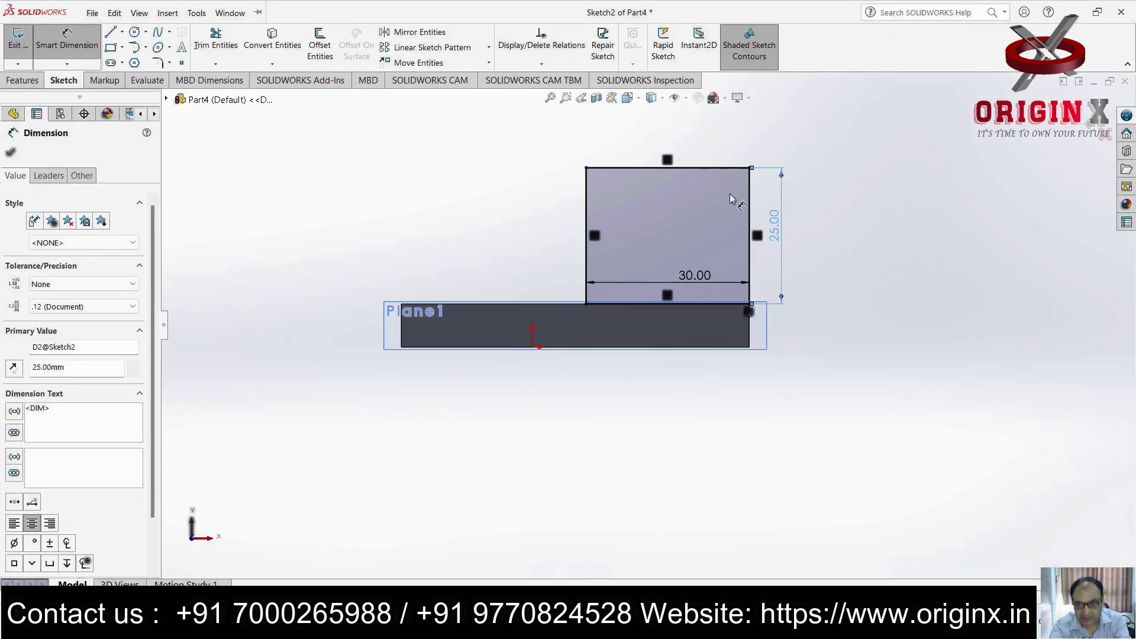
scroll(680, 161, down, 1)
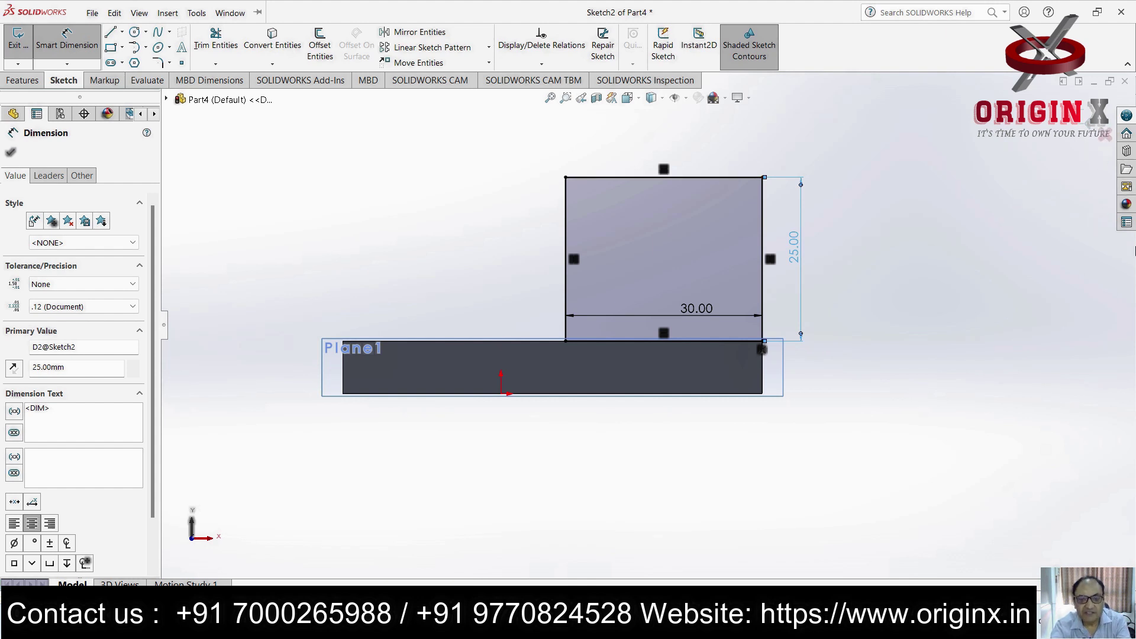
click(197, 13)
click(158, 62)
click(608, 178)
click(566, 208)
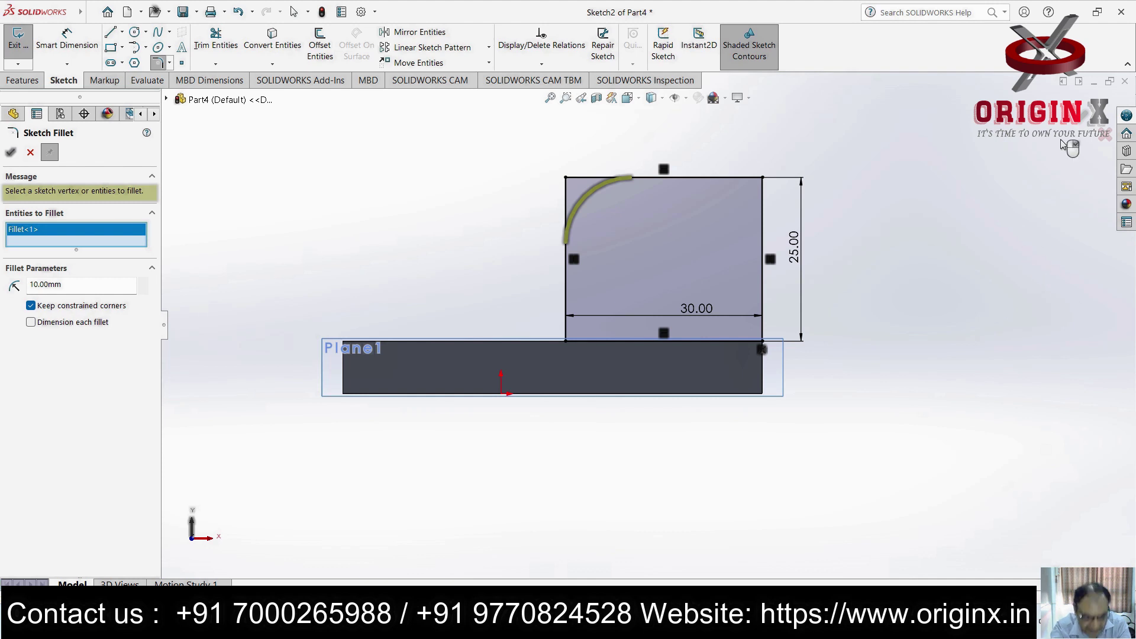
click(11, 153)
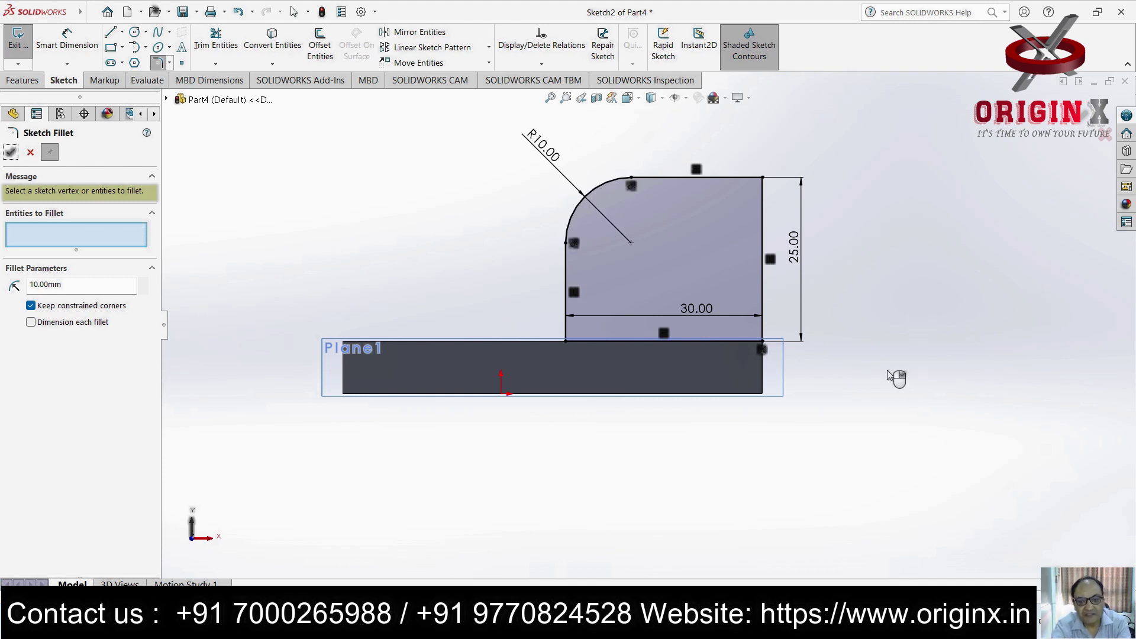
click(23, 80)
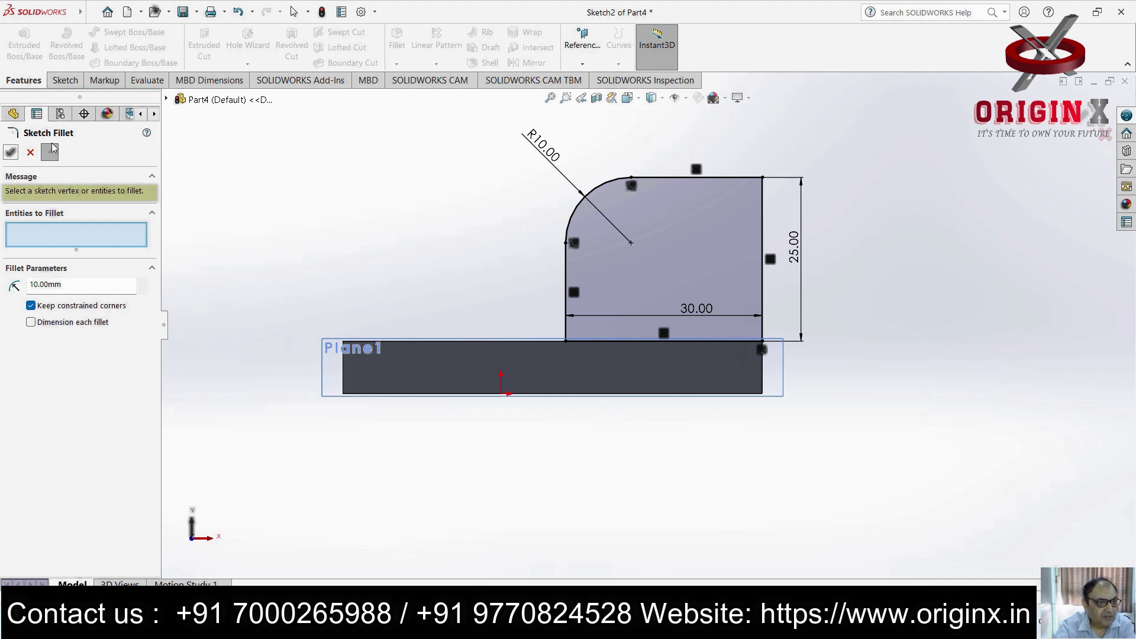
click(31, 153)
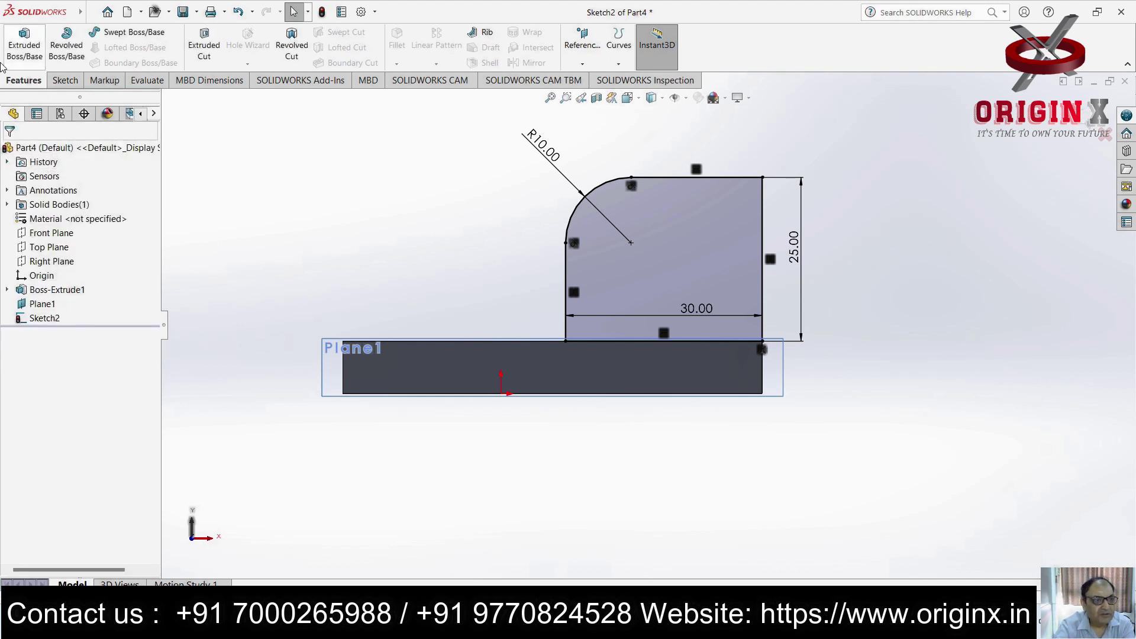
Extrude the rounded profile 8 mm over the base block as a blind, merged boss to form the upright wall
click(20, 55)
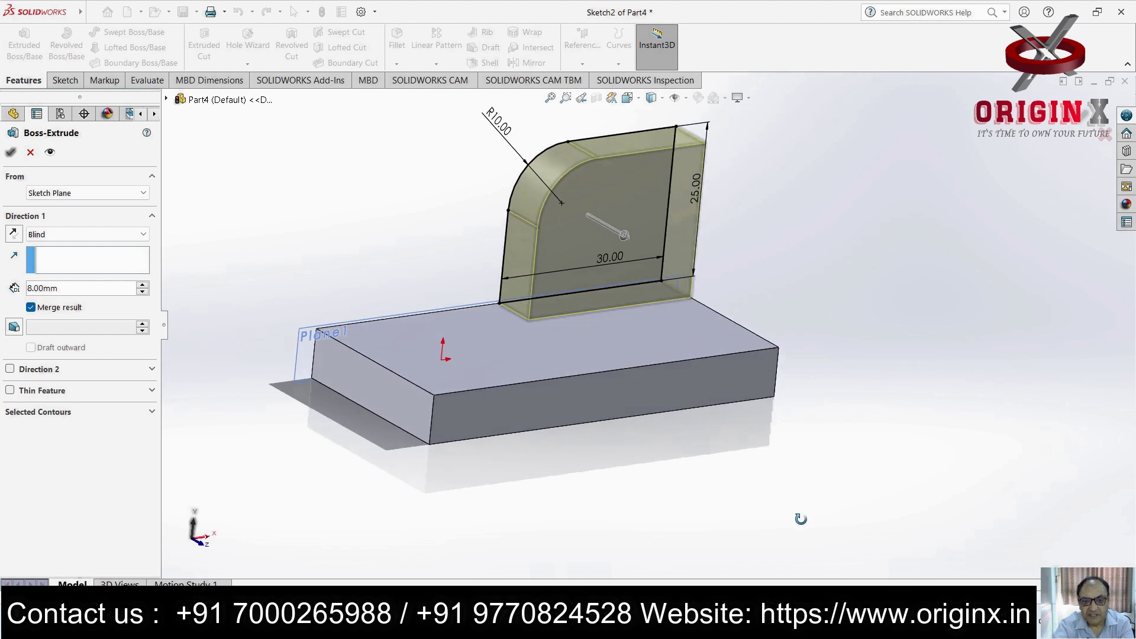
middle_drag(833, 535, 797, 525)
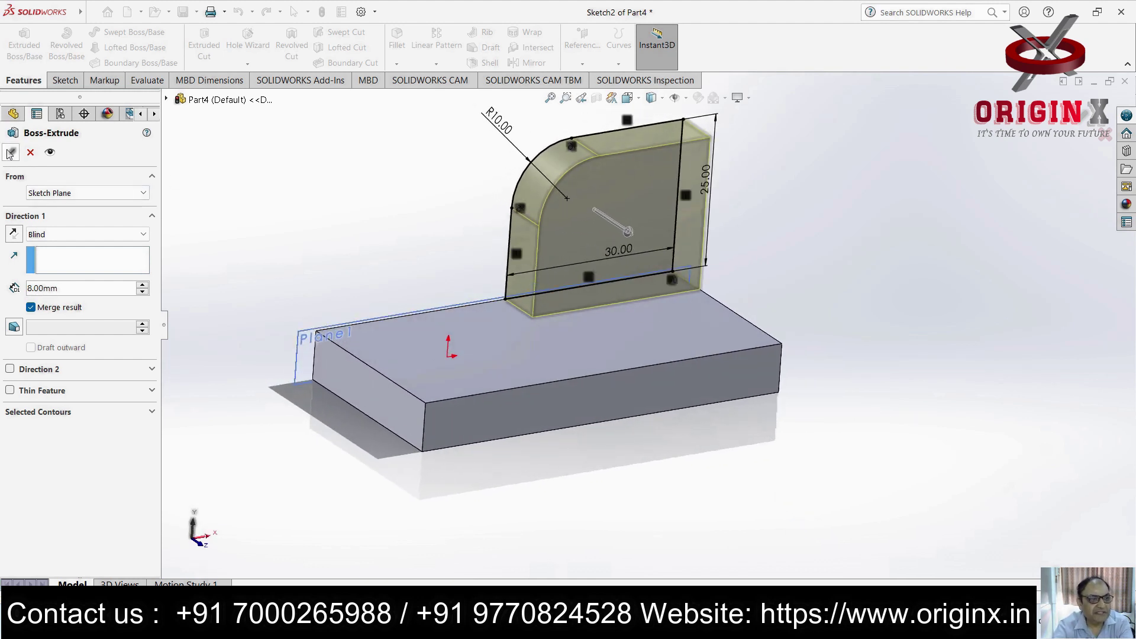
click(10, 152)
Sketch a closed triangle on the L-shaped end face, joining the wall's top inner corner, the base's outer top corner and the inside corner
middle_drag(833, 254, 718, 334)
click(782, 350)
key(ctrl+5)
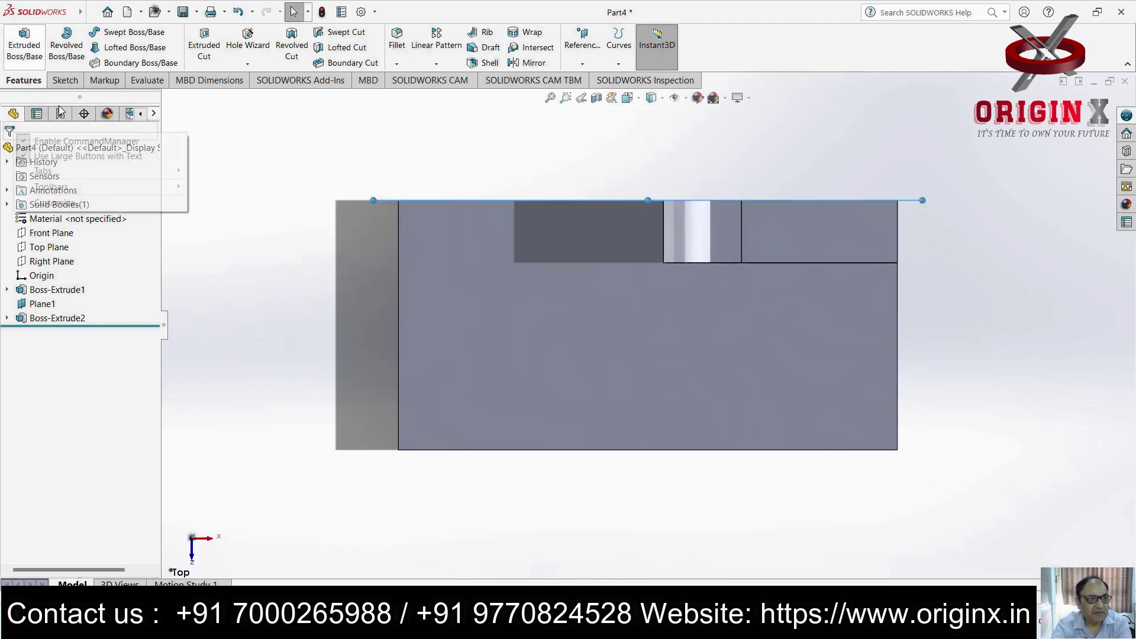
middle_drag(884, 380, 859, 392)
right_click(860, 393)
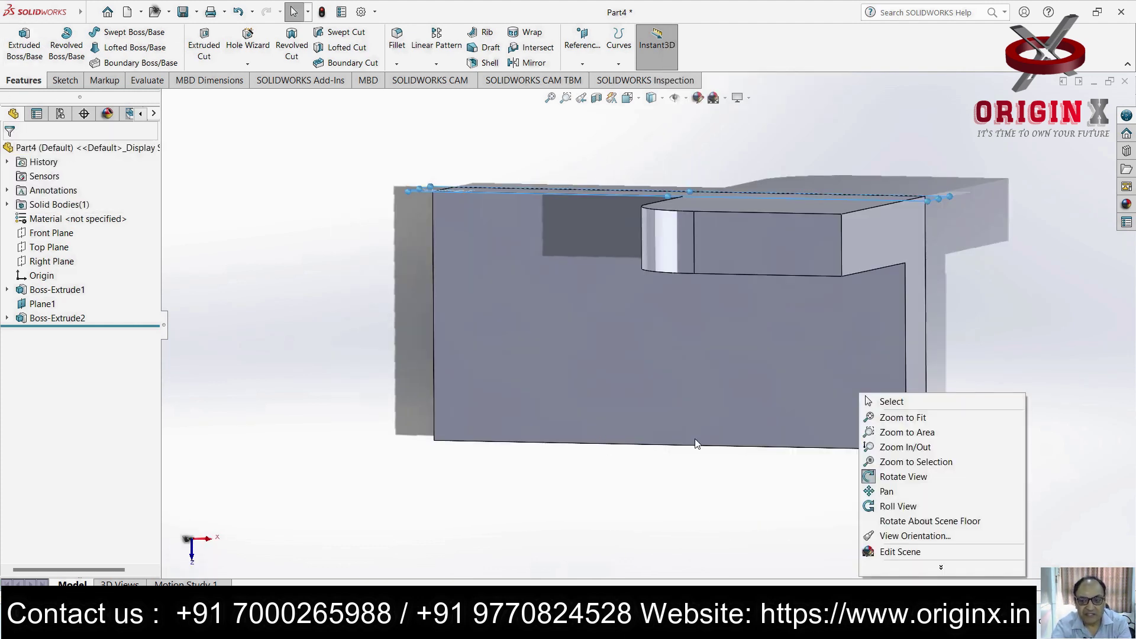
click(904, 477)
drag(948, 408, 911, 291)
key(Escape)
click(65, 80)
click(882, 340)
key(ctrl+8)
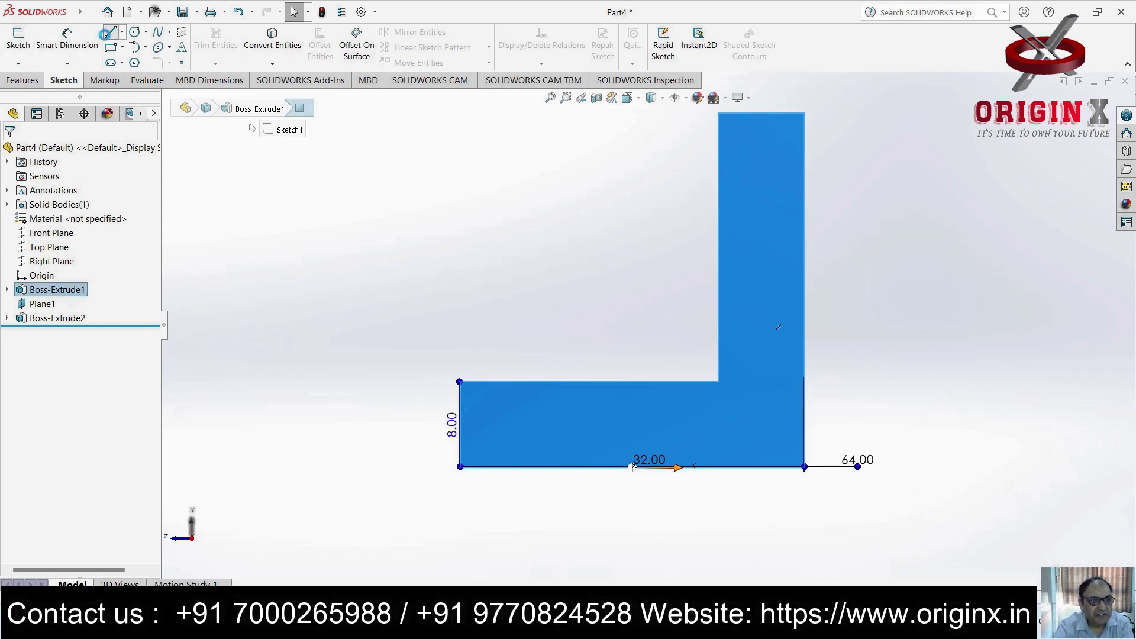
click(110, 32)
click(730, 113)
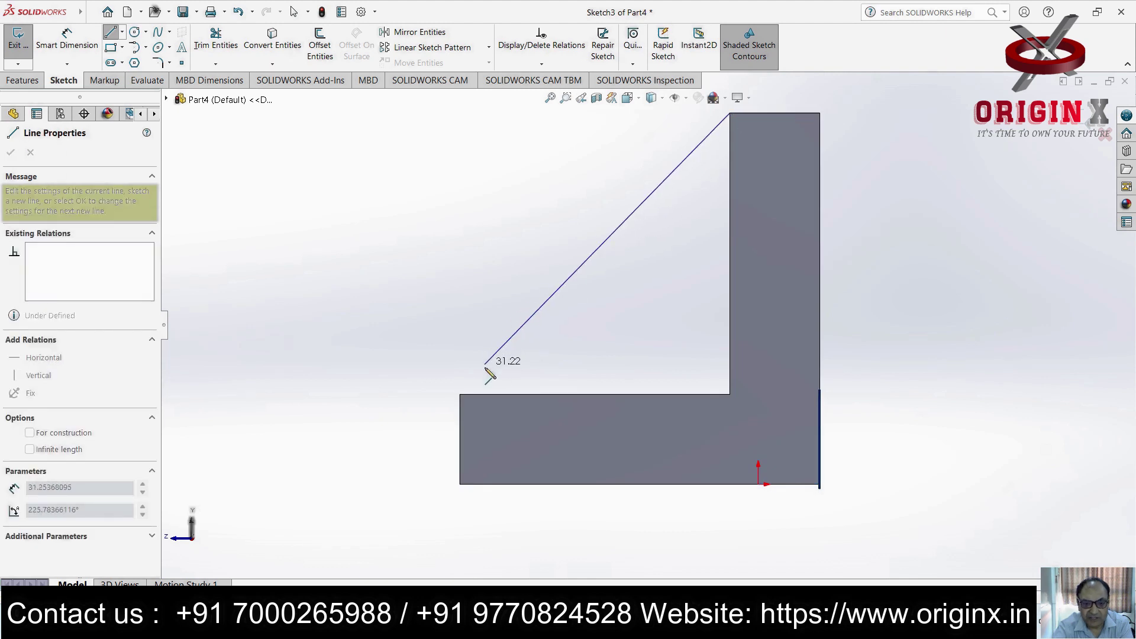
click(460, 394)
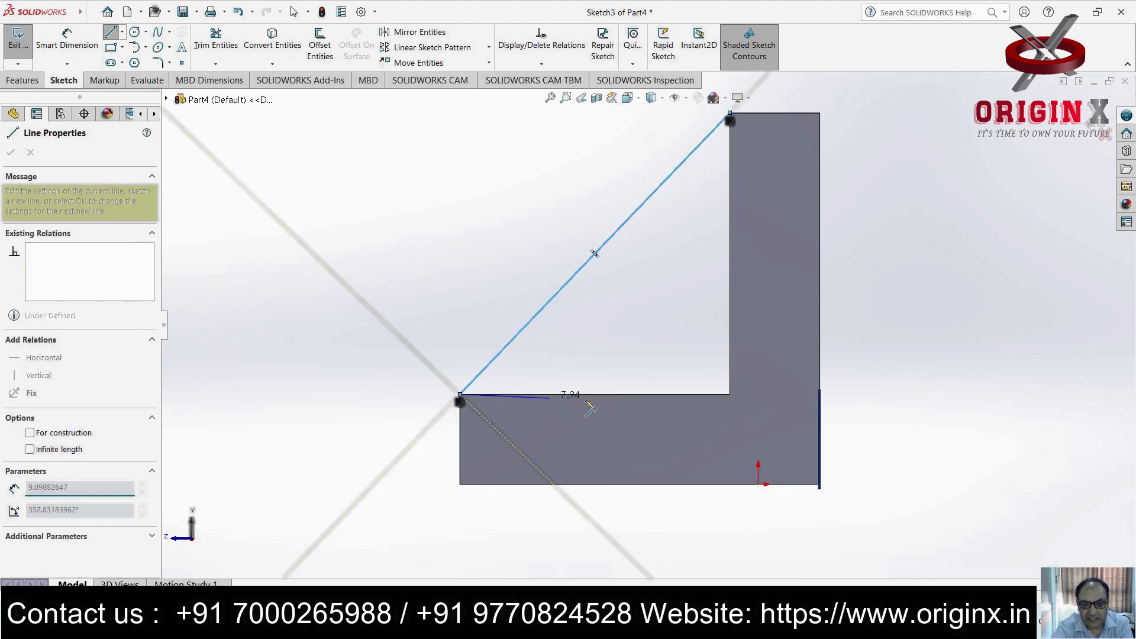
click(730, 394)
click(737, 137)
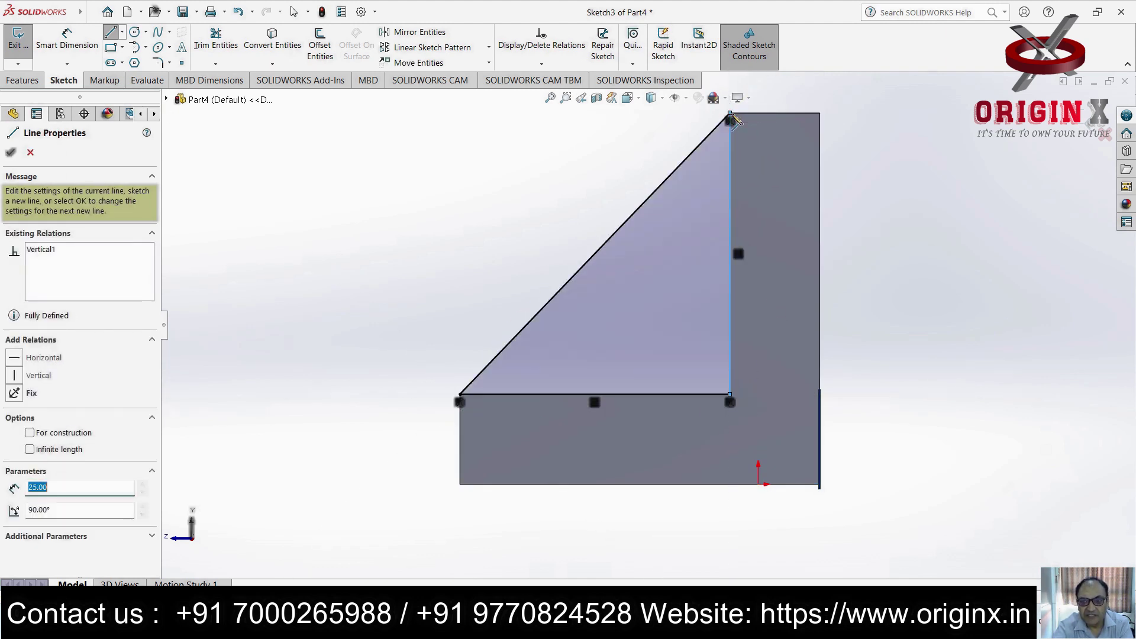
key(Escape)
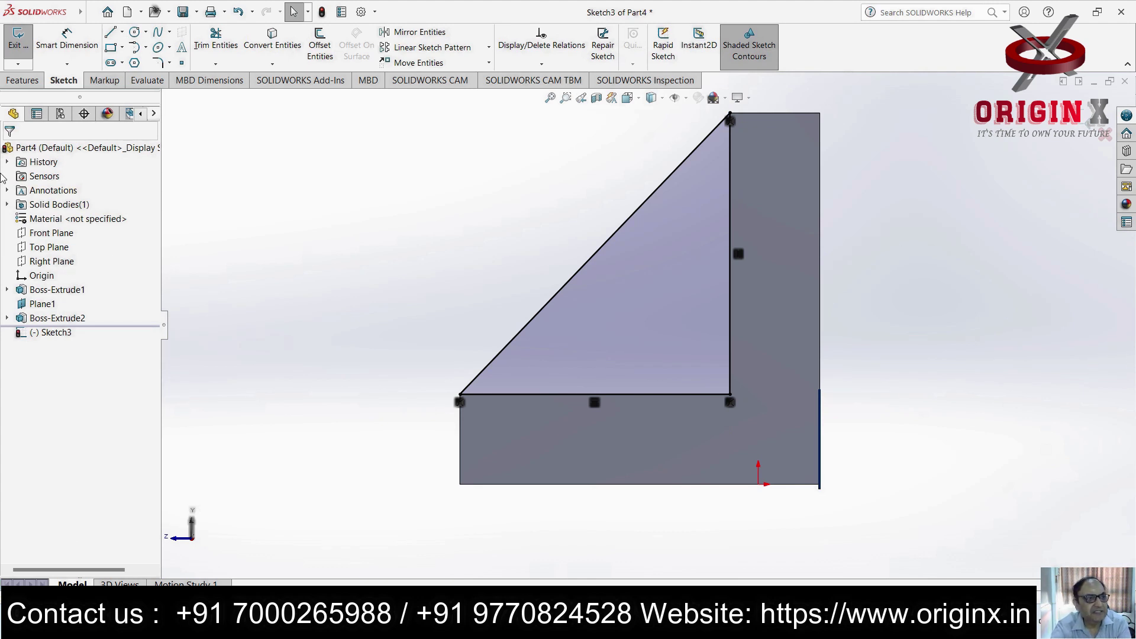
Extrude the triangle 6 mm inward over the base as a blind, merged boss to form the support rib
click(22, 80)
mouse_move(463, 318)
middle_down()
mouse_move(507, 375)
mouse_move(433, 288)
middle_up()
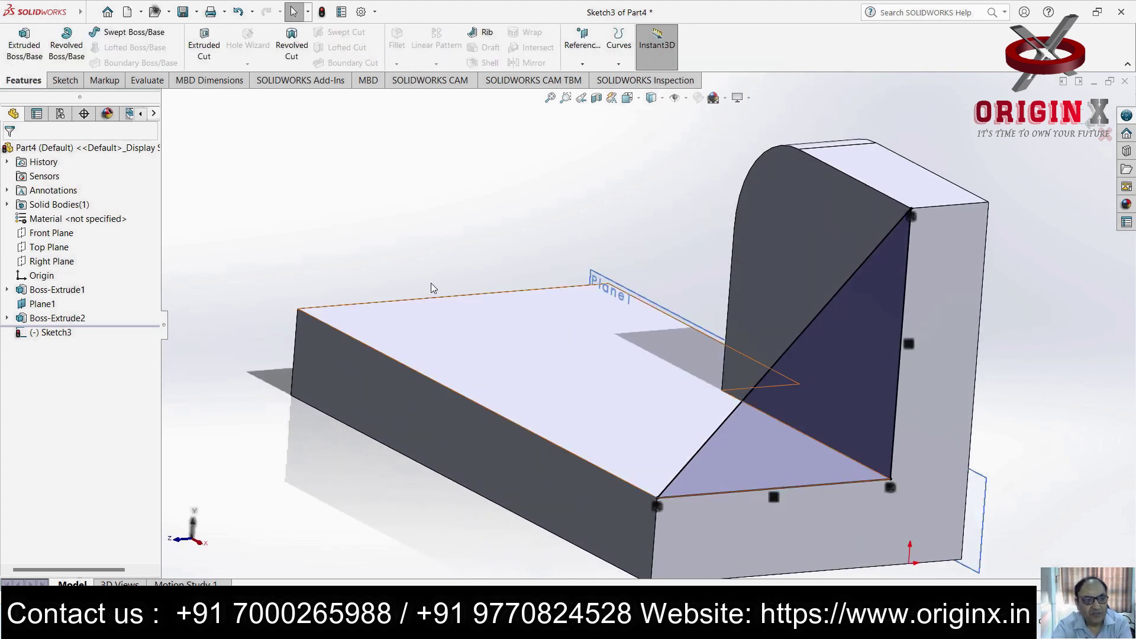
click(24, 45)
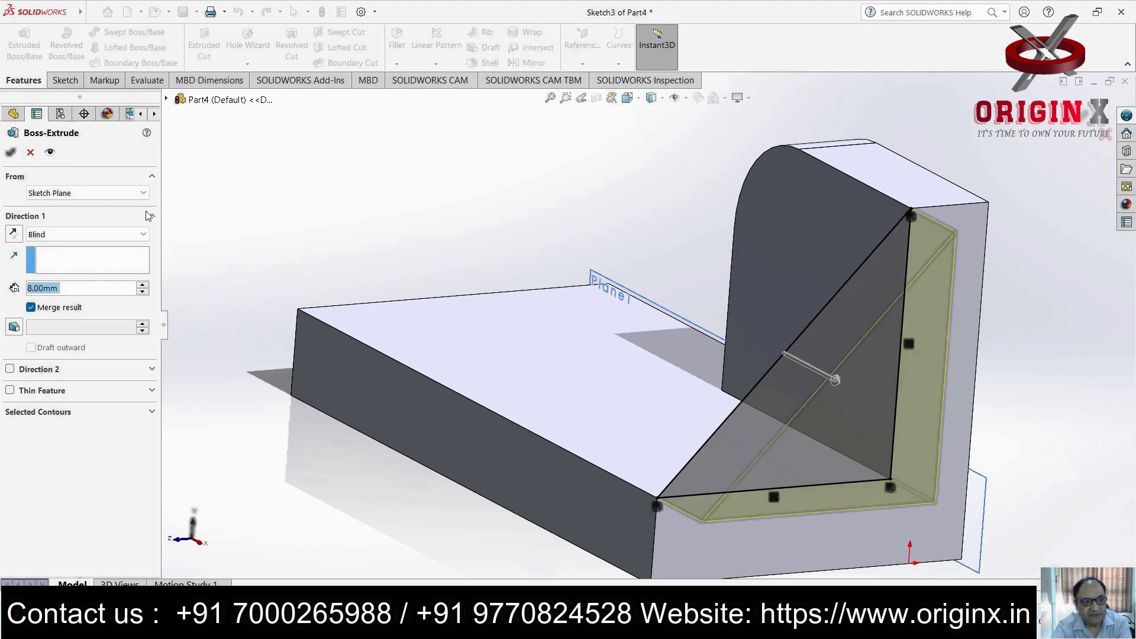
click(13, 233)
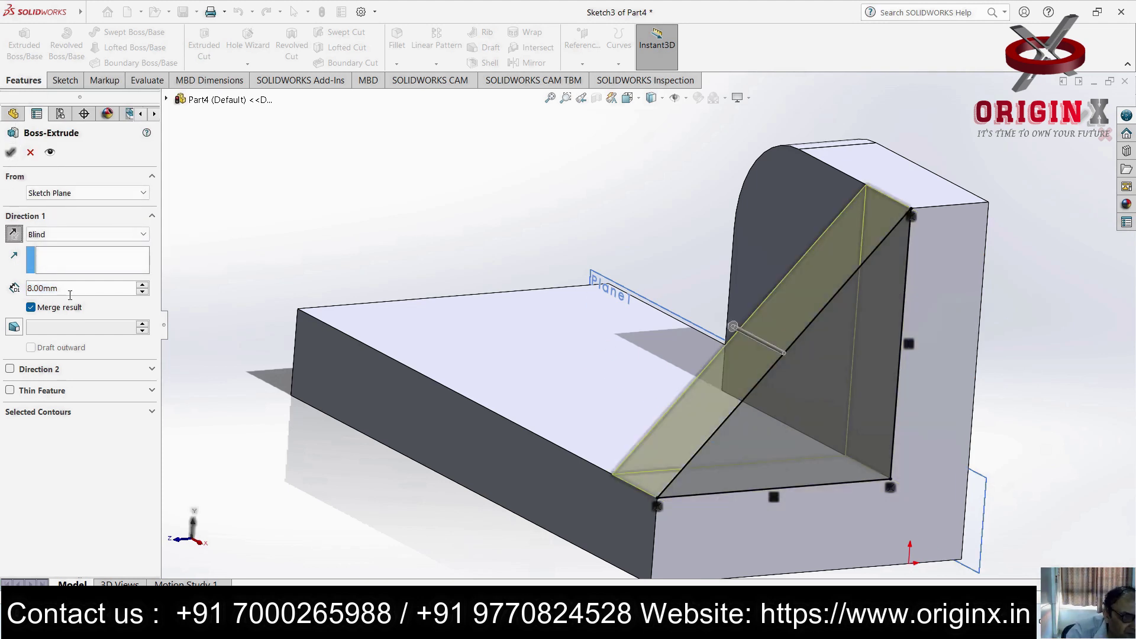
text(6)
key(Return)
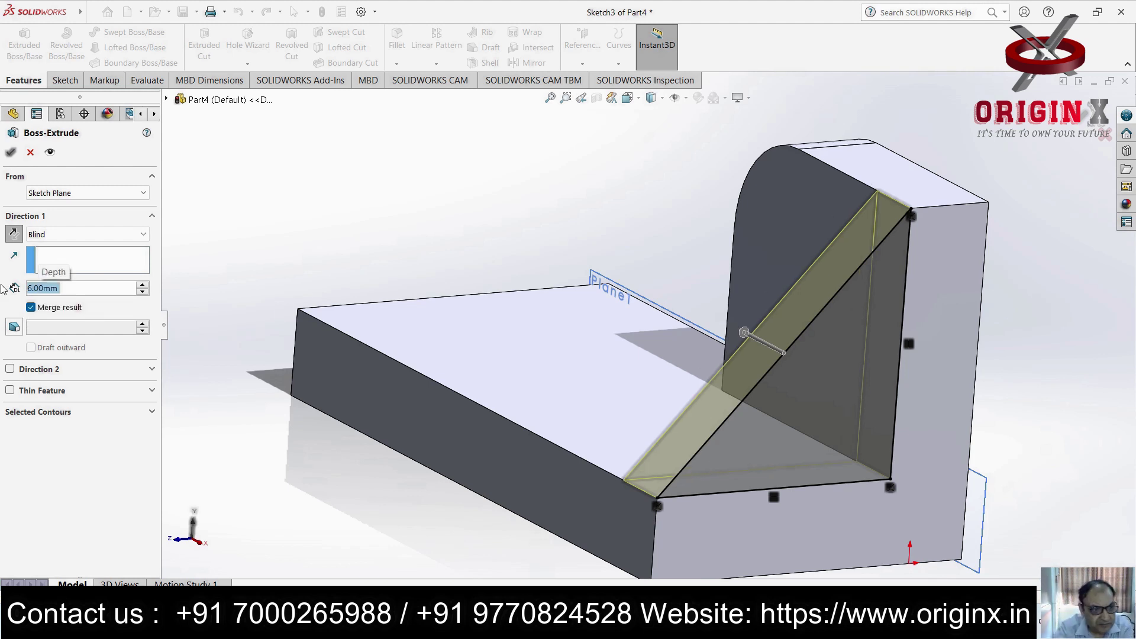
click(11, 152)
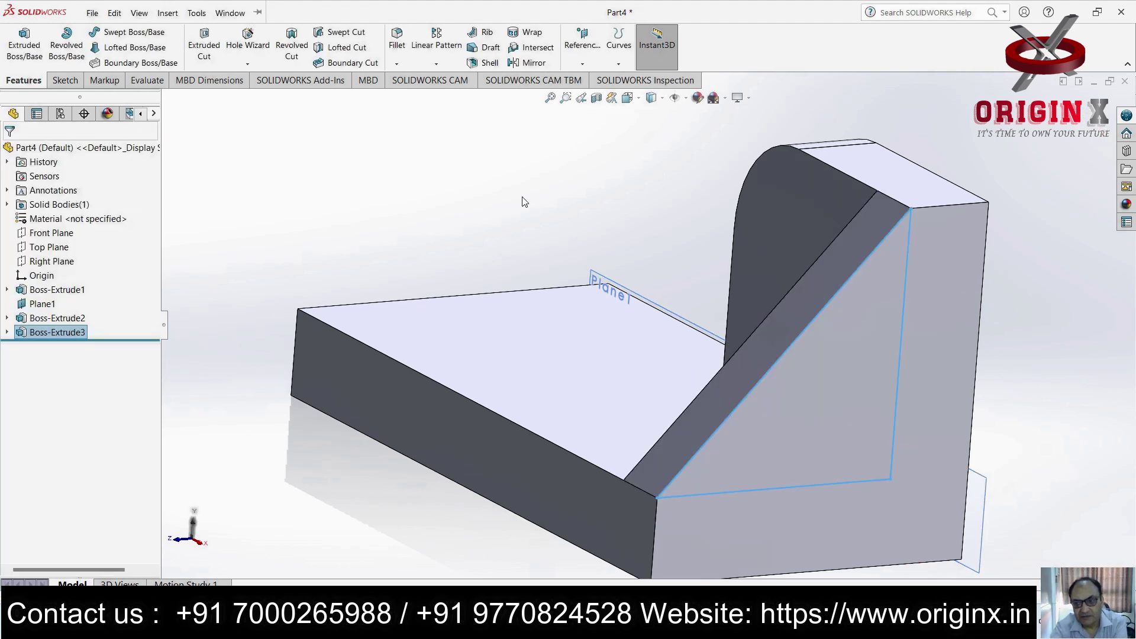
Sketch a circle of about 5 mm radius near the middle of the upright wall's inner face
scroll(589, 385, down, 3)
middle_drag(589, 385, 747, 478)
scroll(589, 369, down, 5)
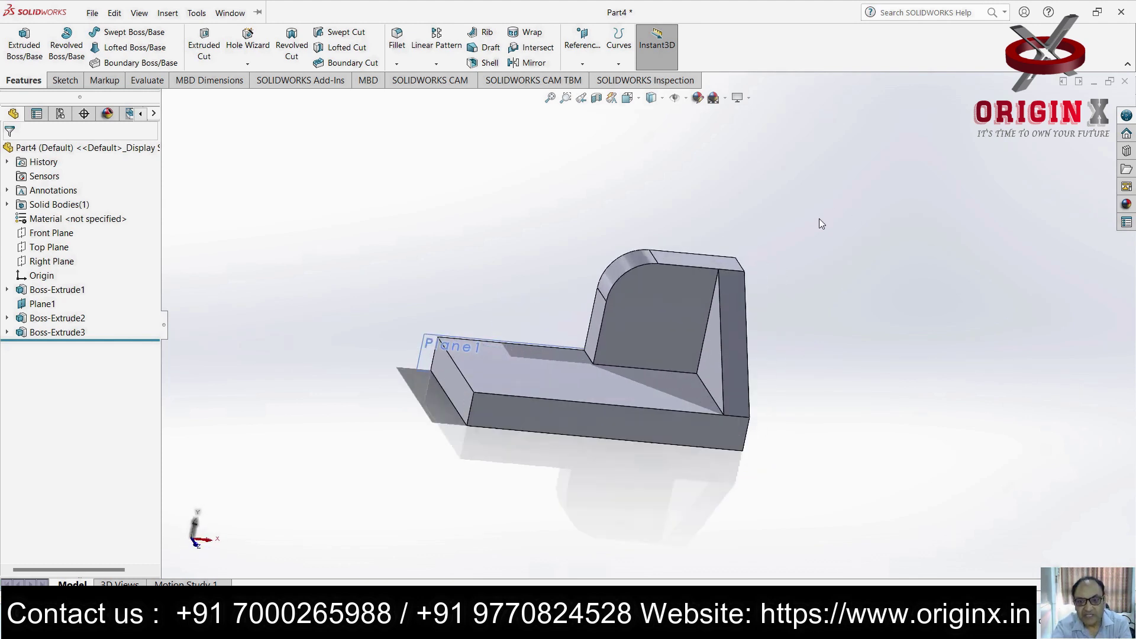
click(589, 373)
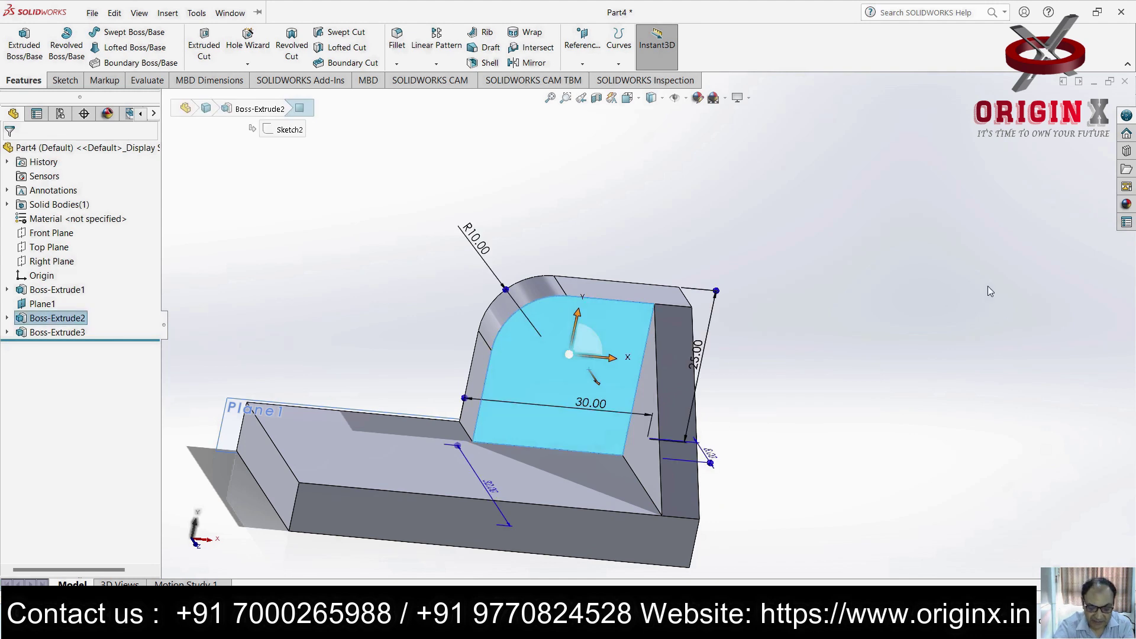
key(ctrl+8)
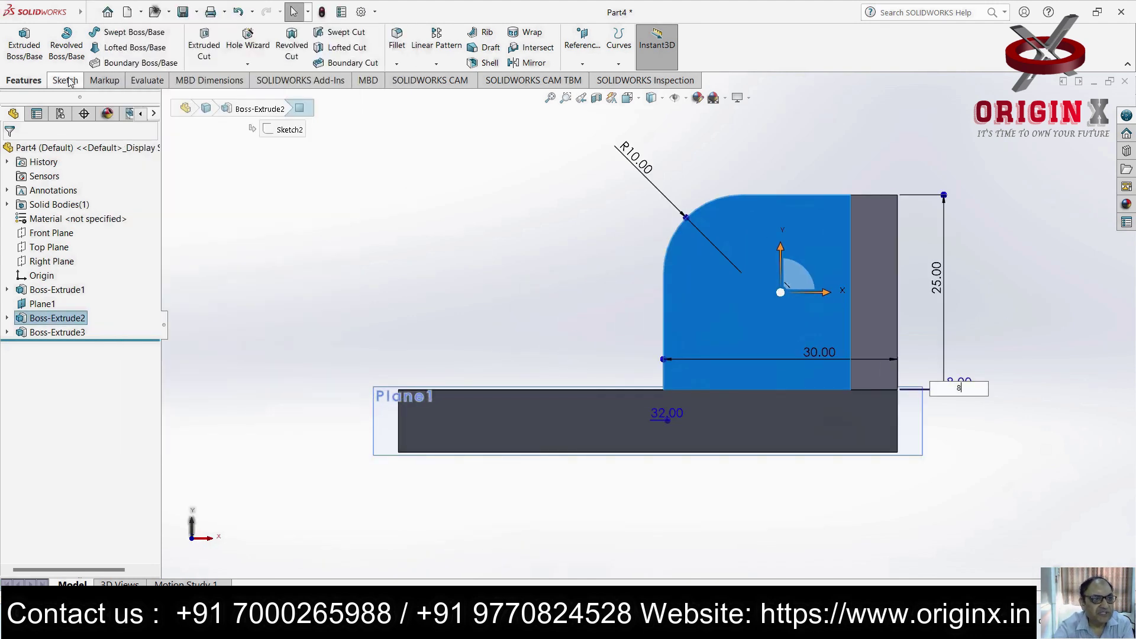
click(71, 82)
click(145, 33)
click(148, 47)
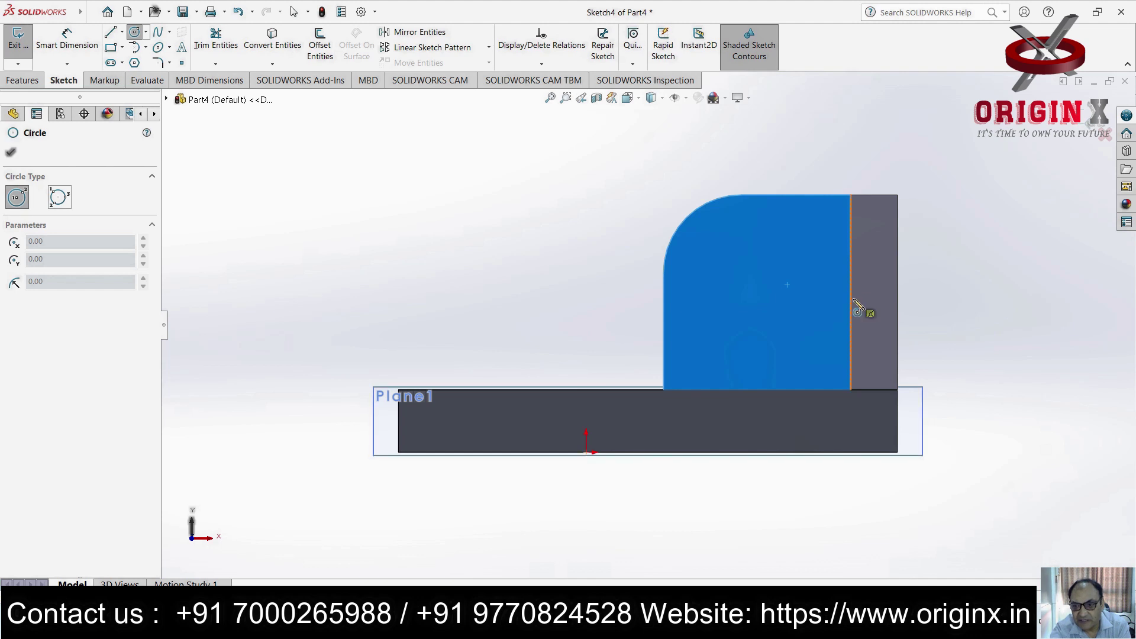
click(767, 292)
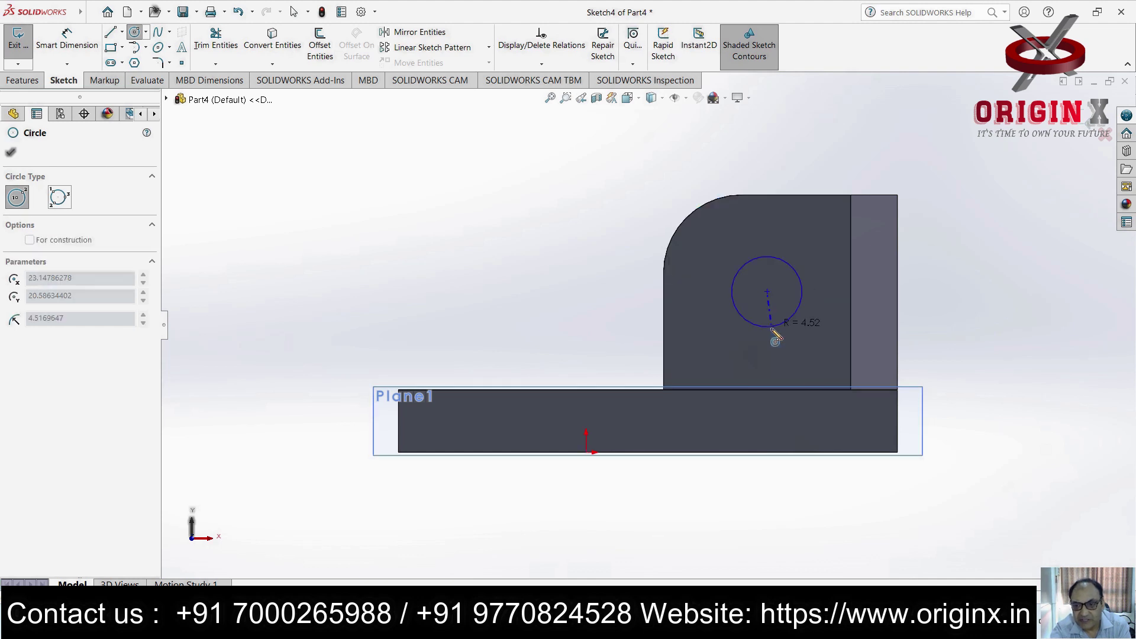
click(776, 339)
key(Escape)
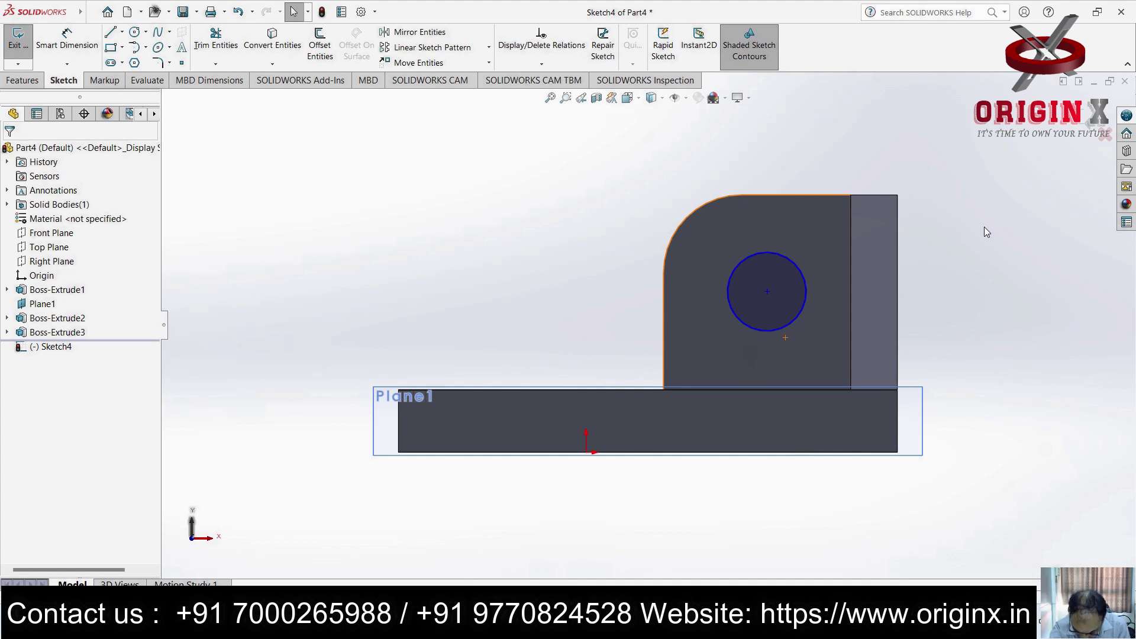
Dimension the circle's centre 12 mm below the upright wall's top edge
click(71, 35)
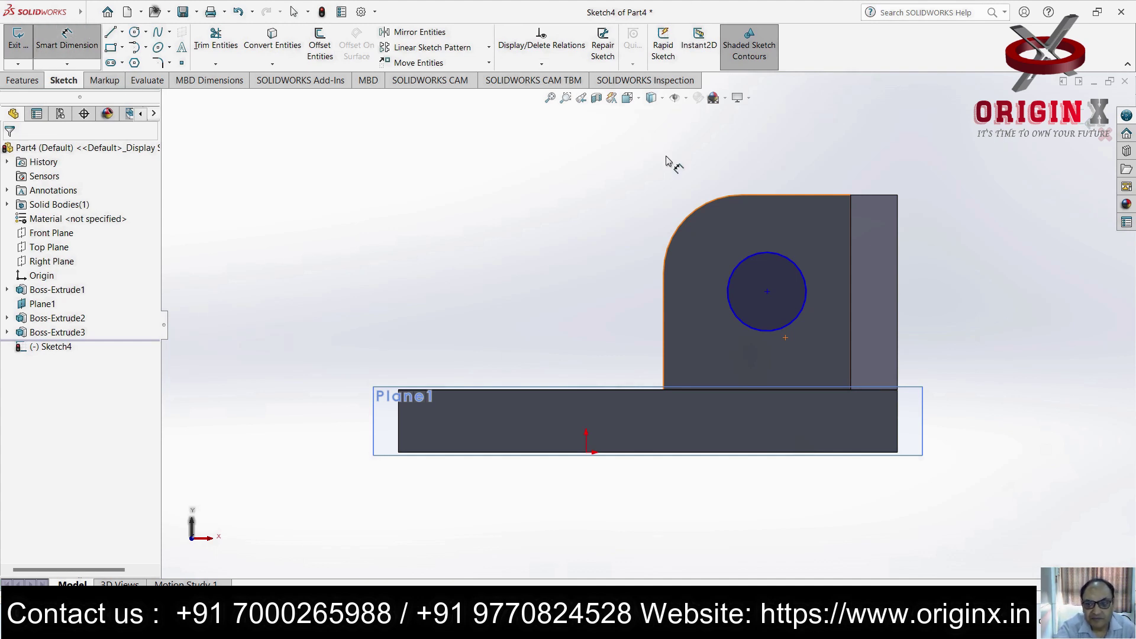
click(766, 196)
click(767, 292)
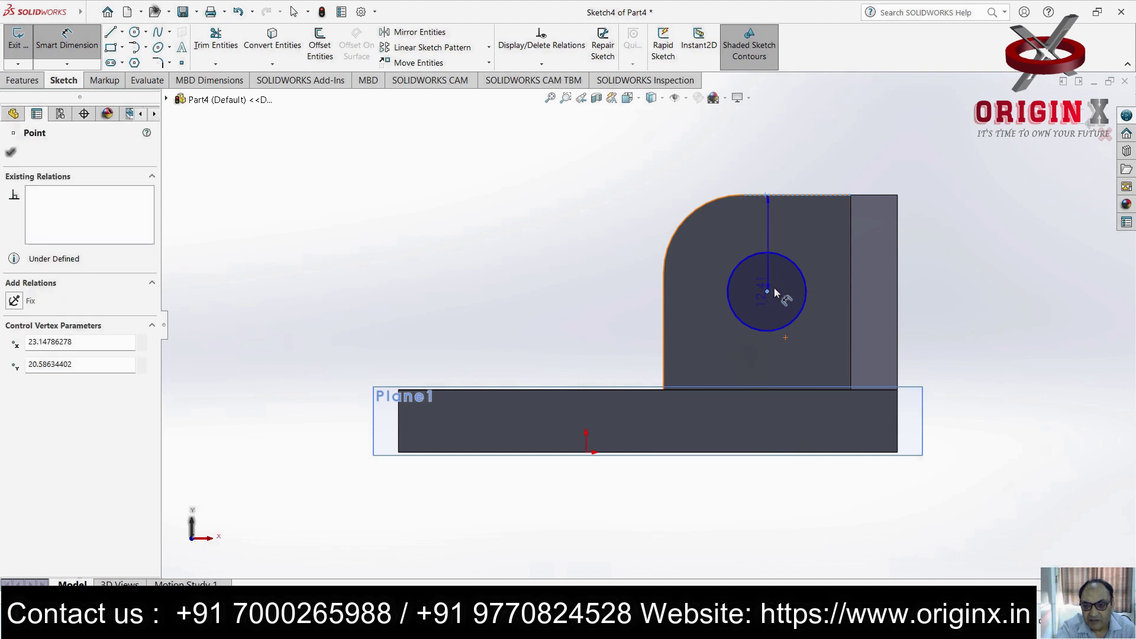
click(830, 270)
text(12)
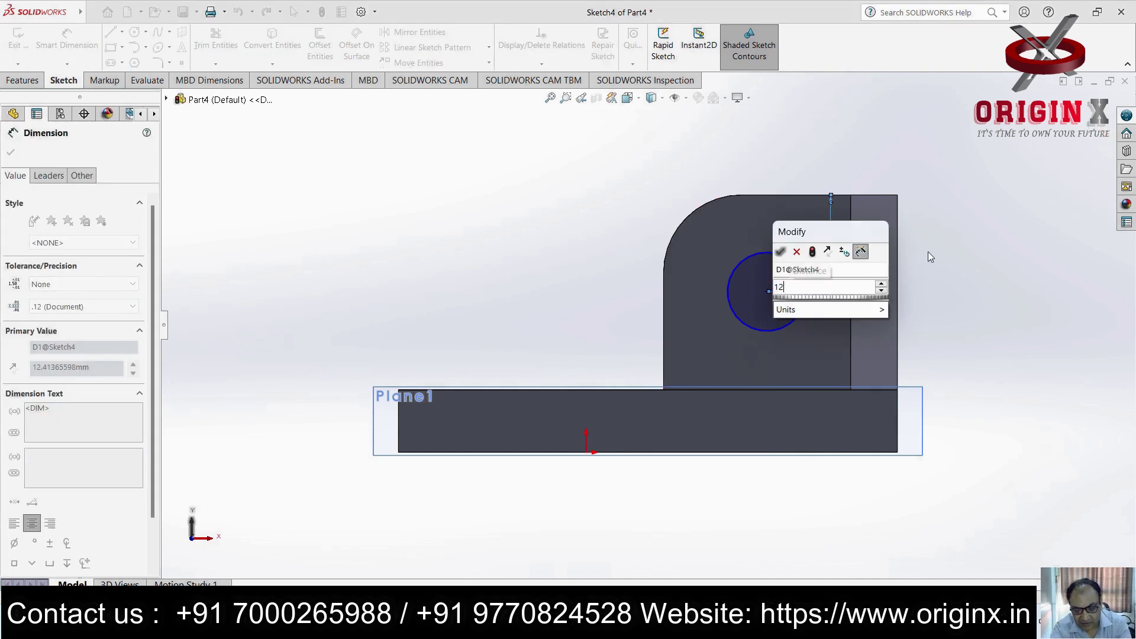
key(Return)
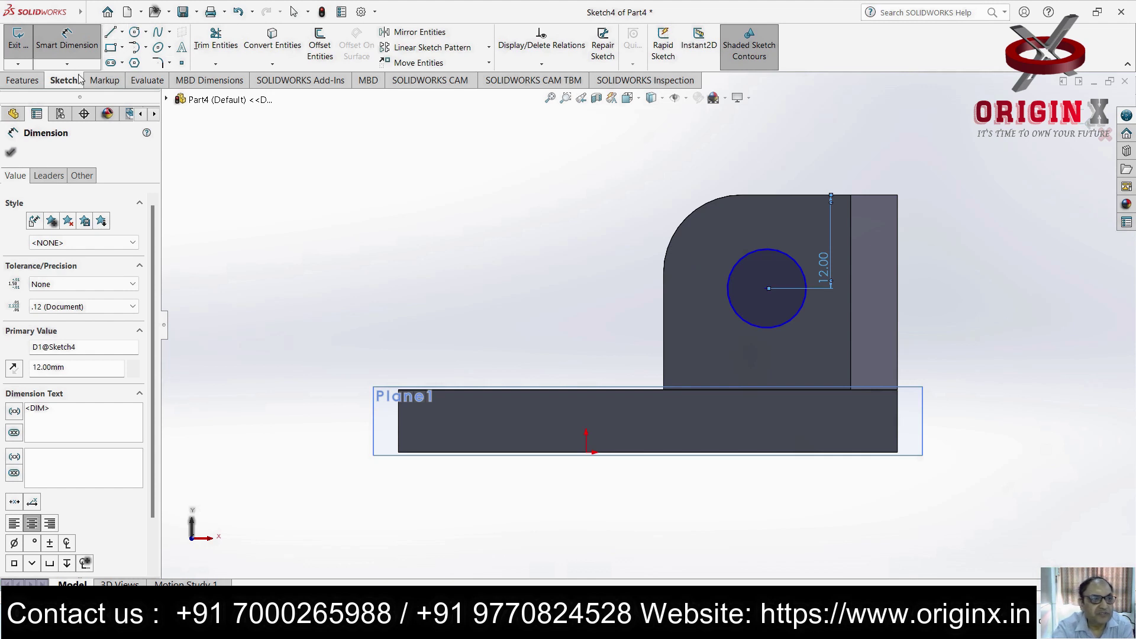
key(Escape)
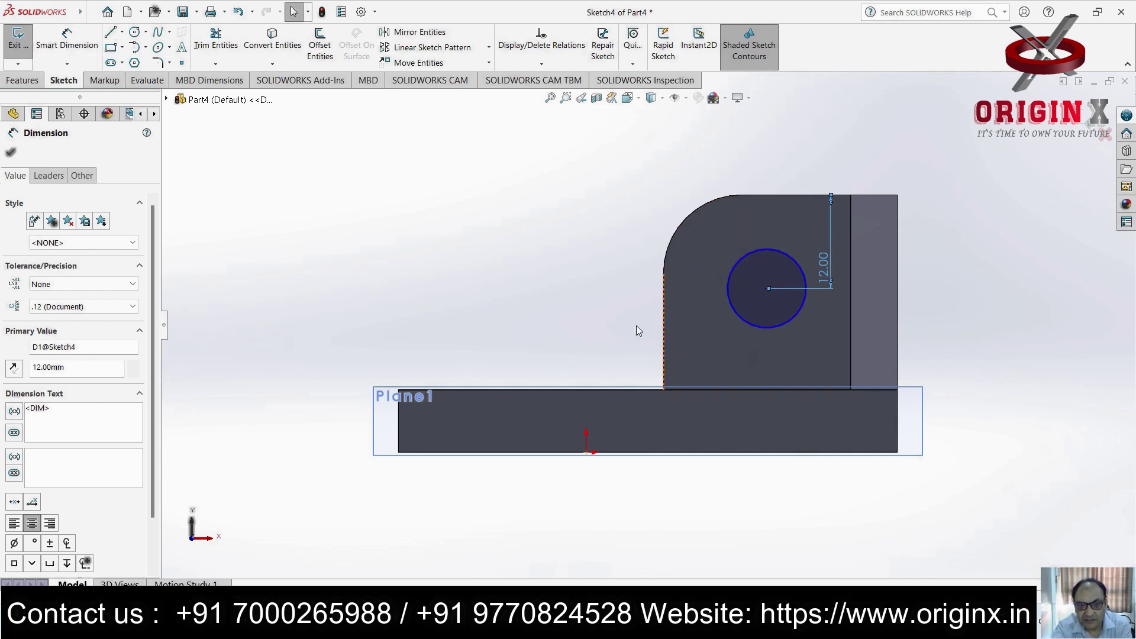
Dimension the circle's centre 15 mm from the wall's vertical edge on the rounded-corner side
click(59, 51)
click(663, 325)
click(768, 290)
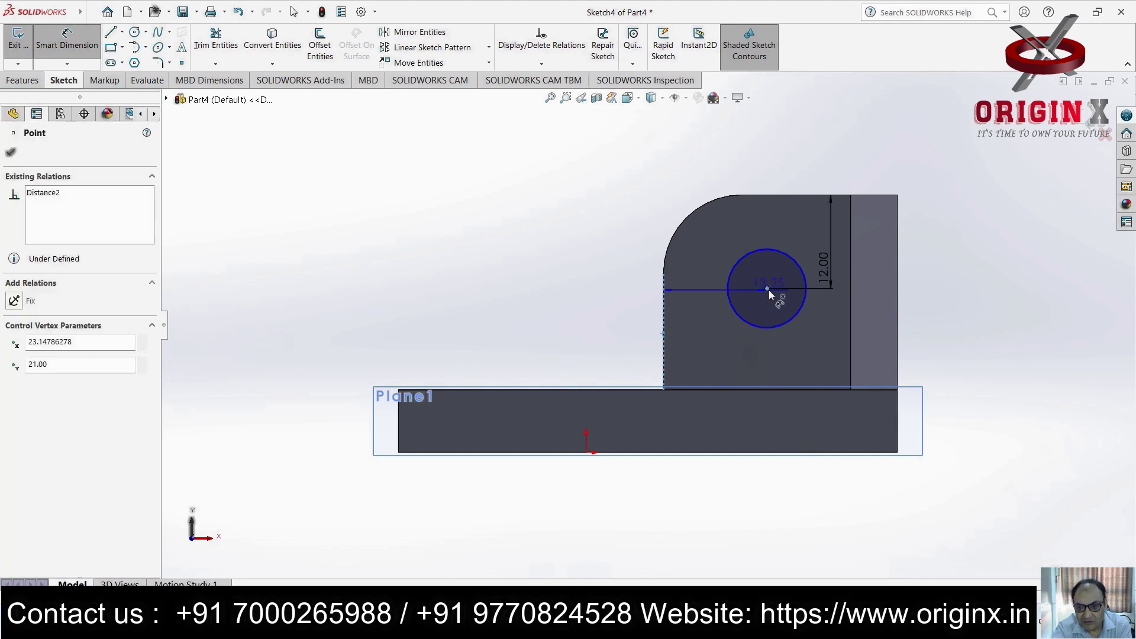
click(741, 350)
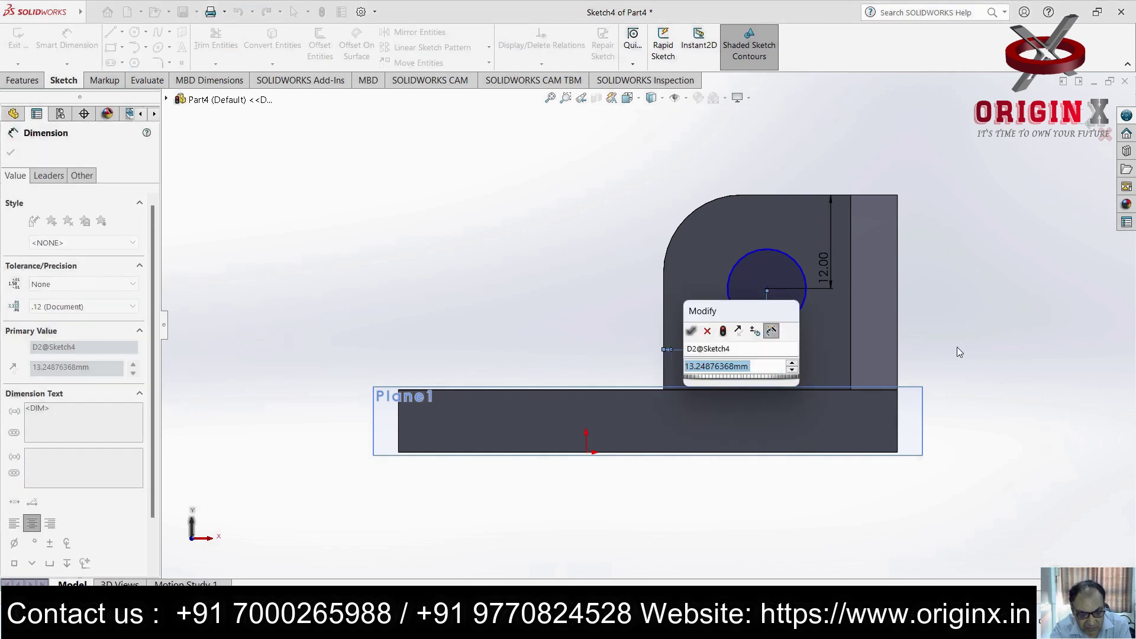
text(15)
key(Return)
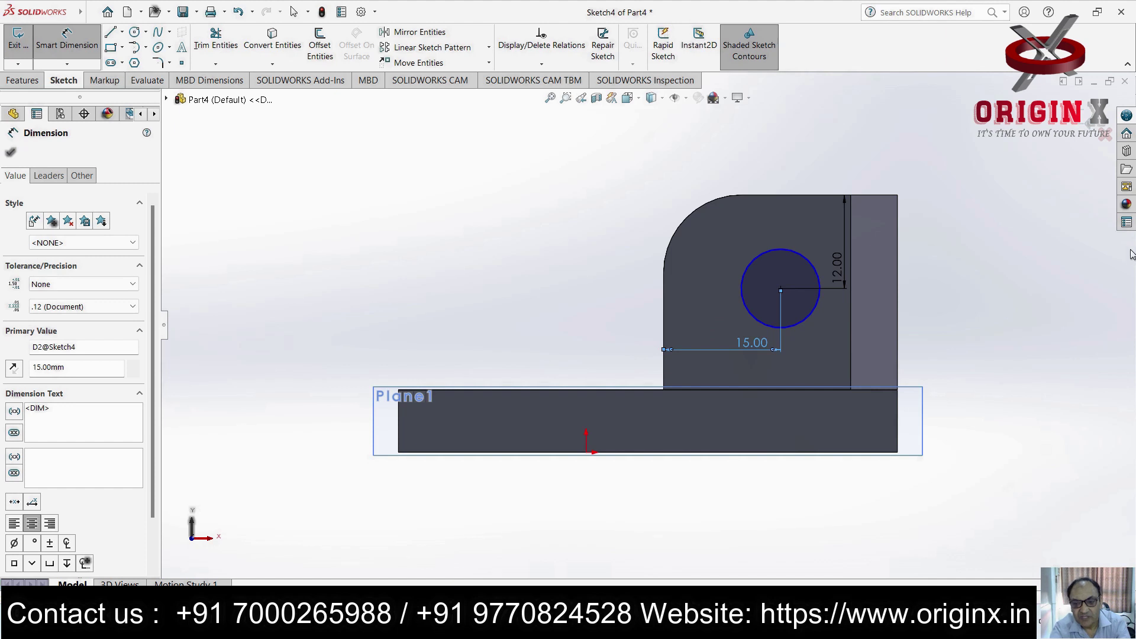
Cut the circle 6 mm deep into the upright wall with a blind Extruded Cut
click(24, 81)
click(204, 47)
middle_drag(492, 258, 581, 346)
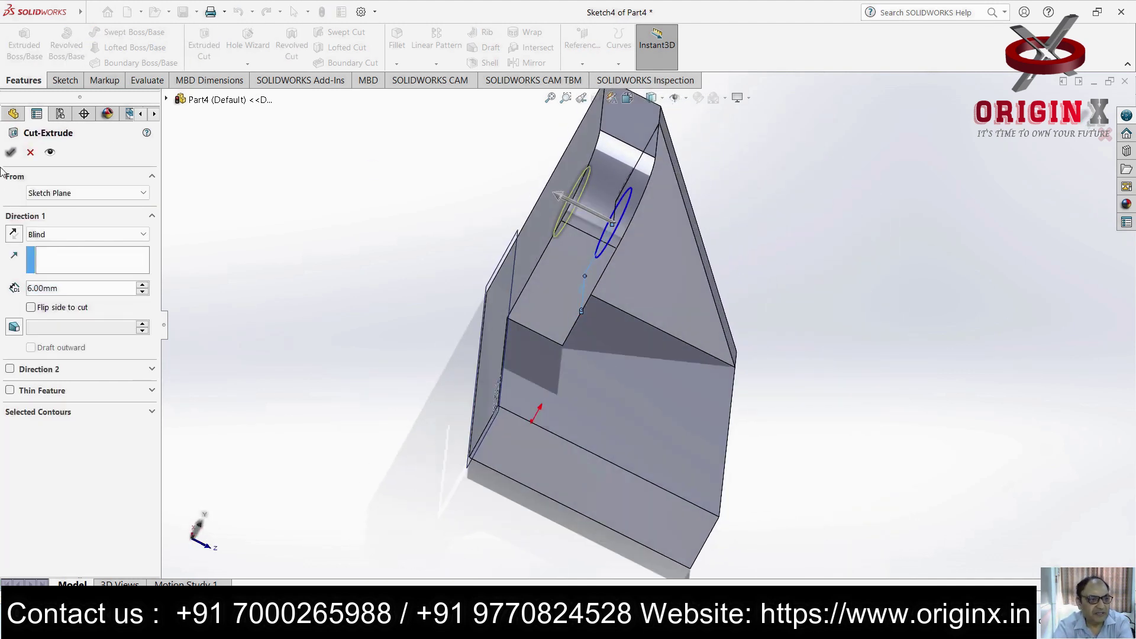
click(11, 152)
mouse_move(766, 232)
middle_down()
mouse_move(703, 235)
mouse_move(661, 203)
middle_up()
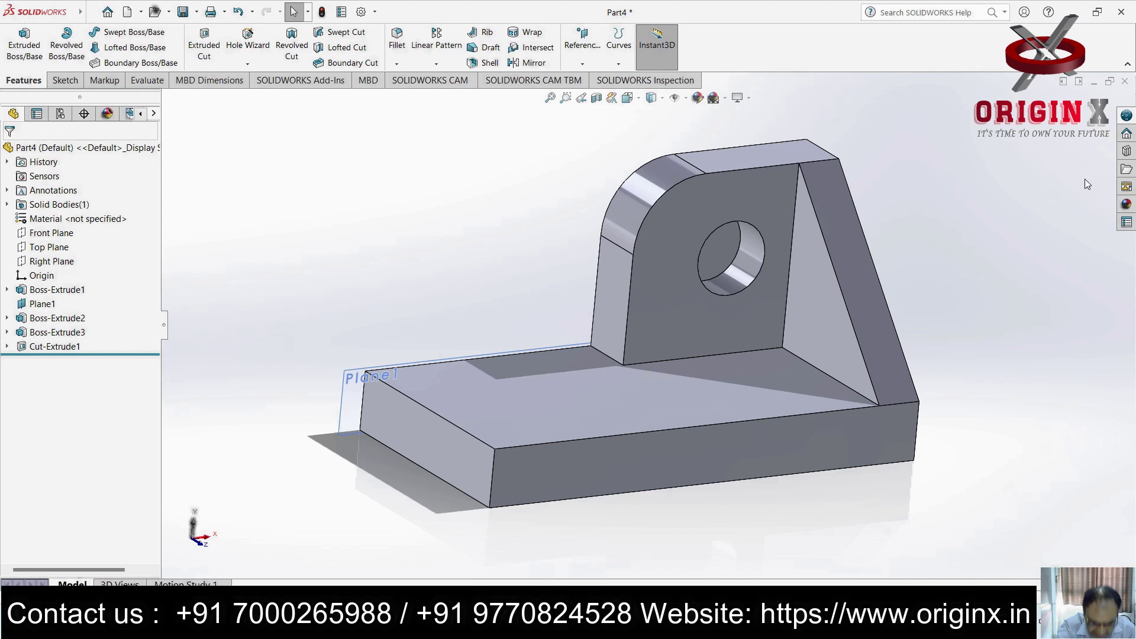
middle_drag(661, 429, 675, 441)
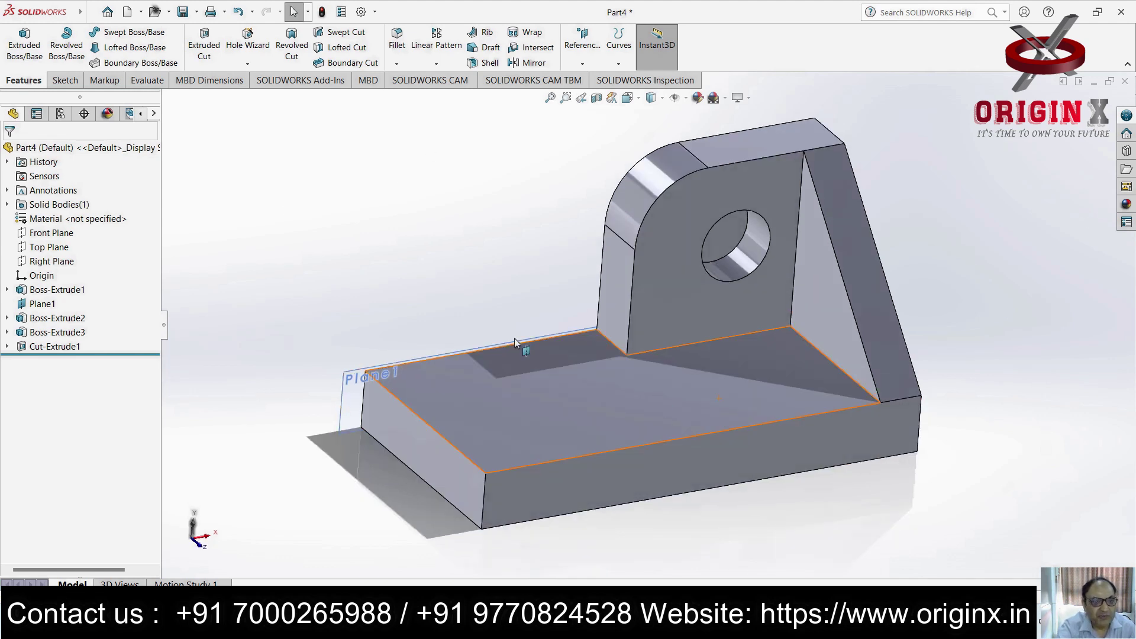
click(66, 80)
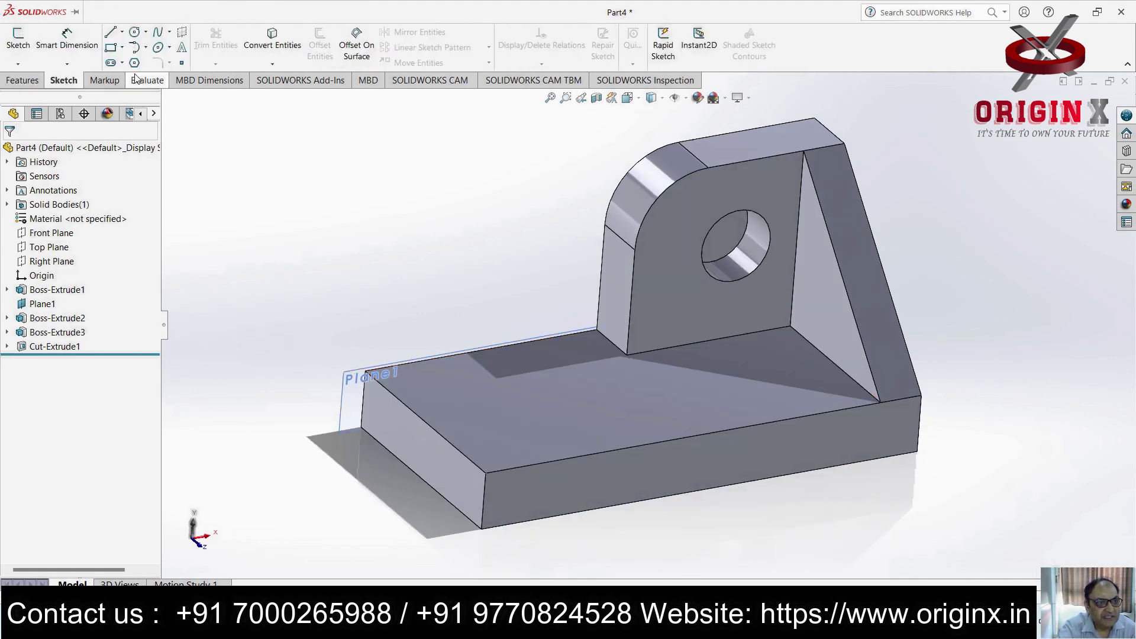
click(169, 48)
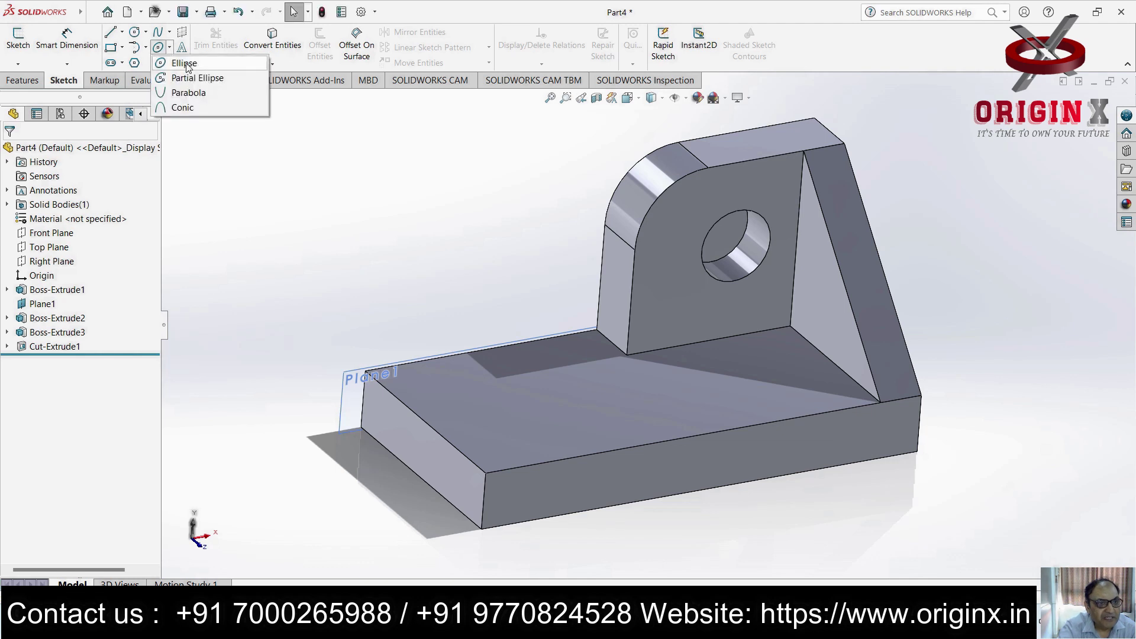
click(184, 63)
click(502, 416)
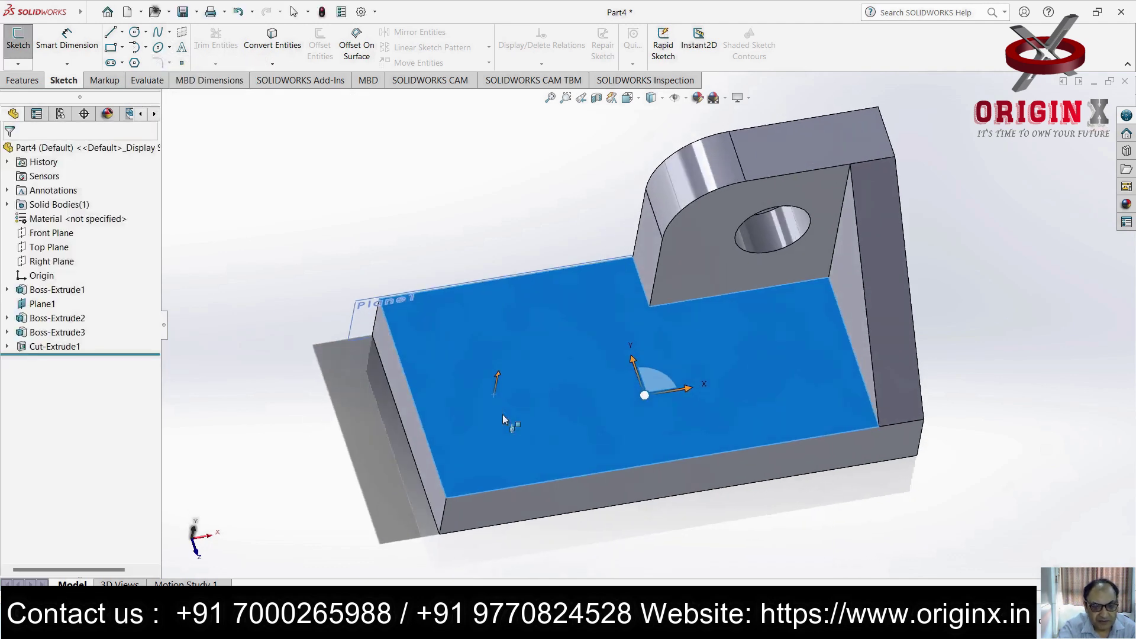
click(18, 39)
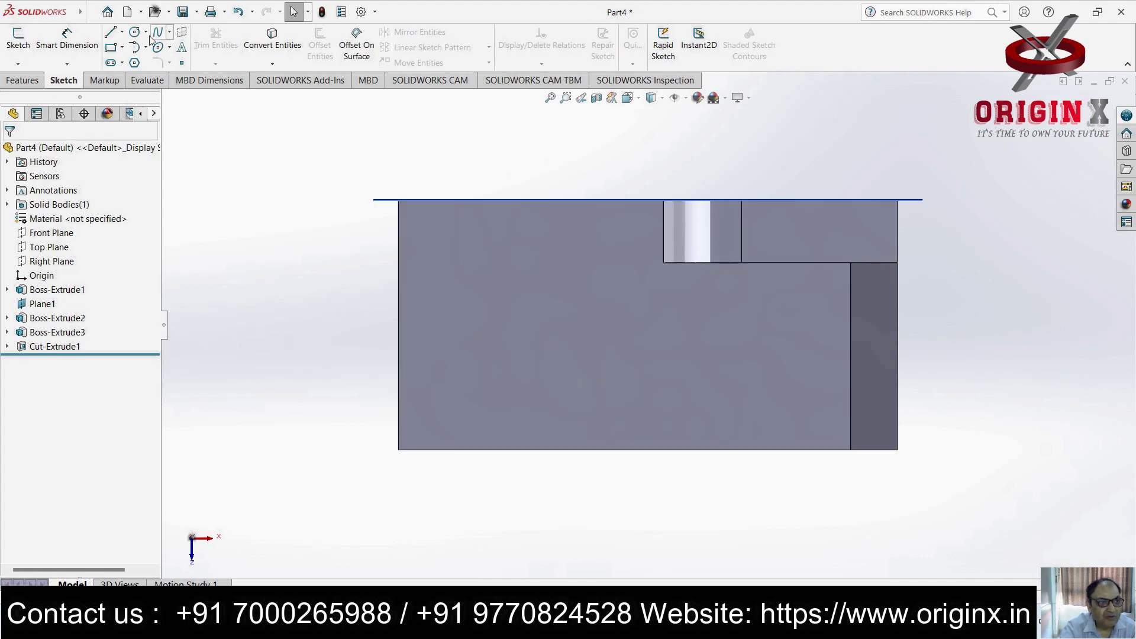
Sketch an ellipse with semi-axes of about 6.4 and 4.1 mm on the base's top face, near the short edge away from the rib
click(171, 49)
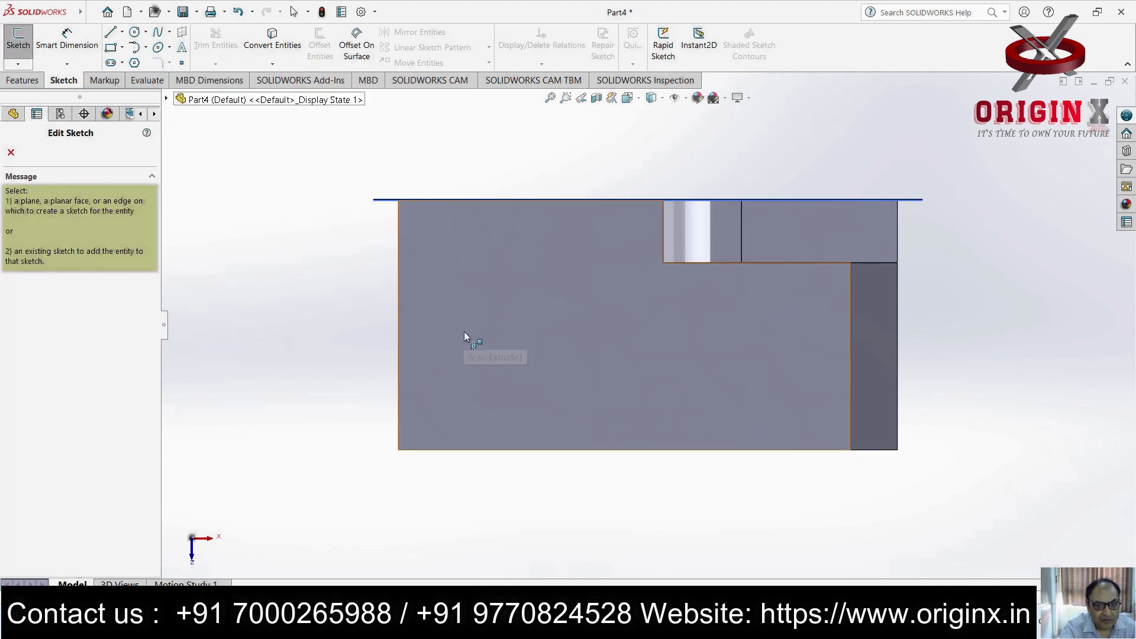
click(467, 334)
middle_drag(482, 332, 680, 180)
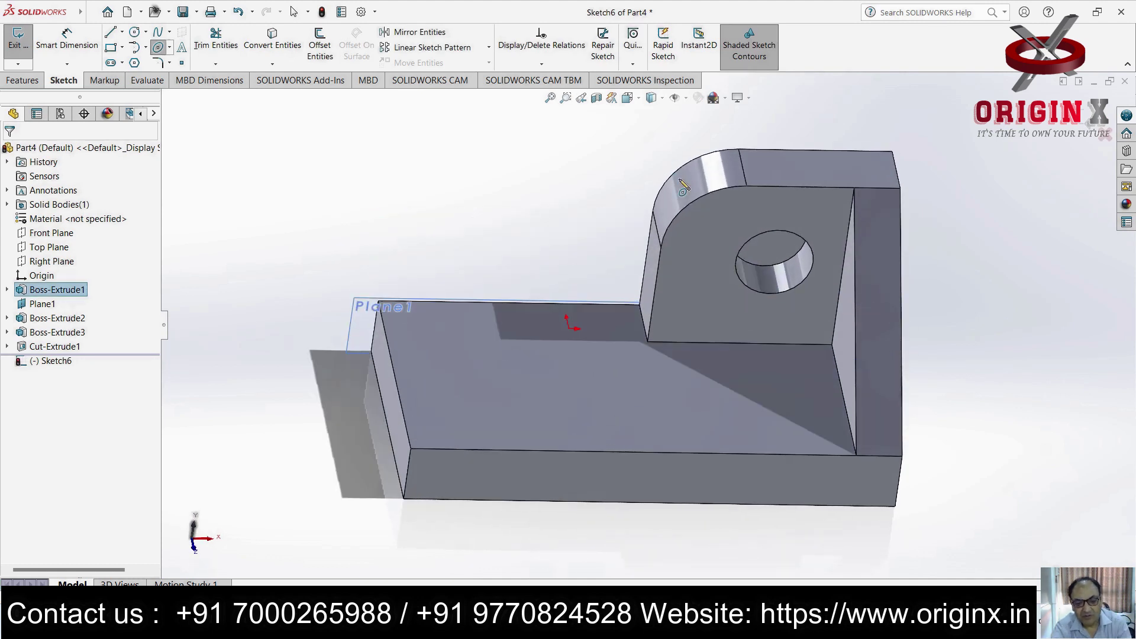
click(527, 425)
key(ctrl+8)
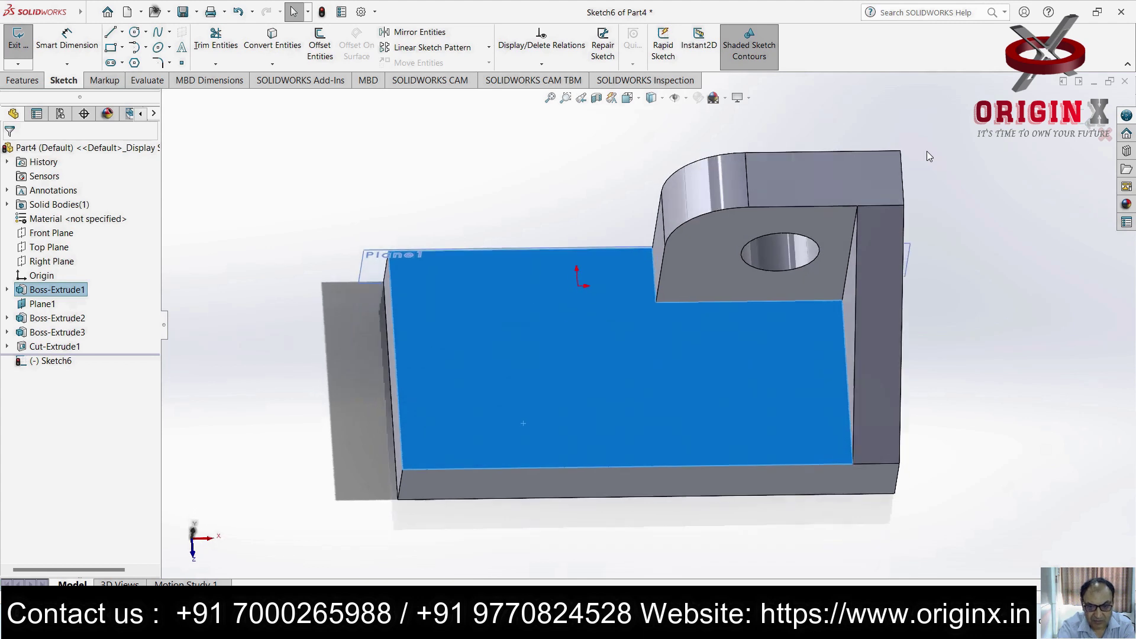
click(169, 48)
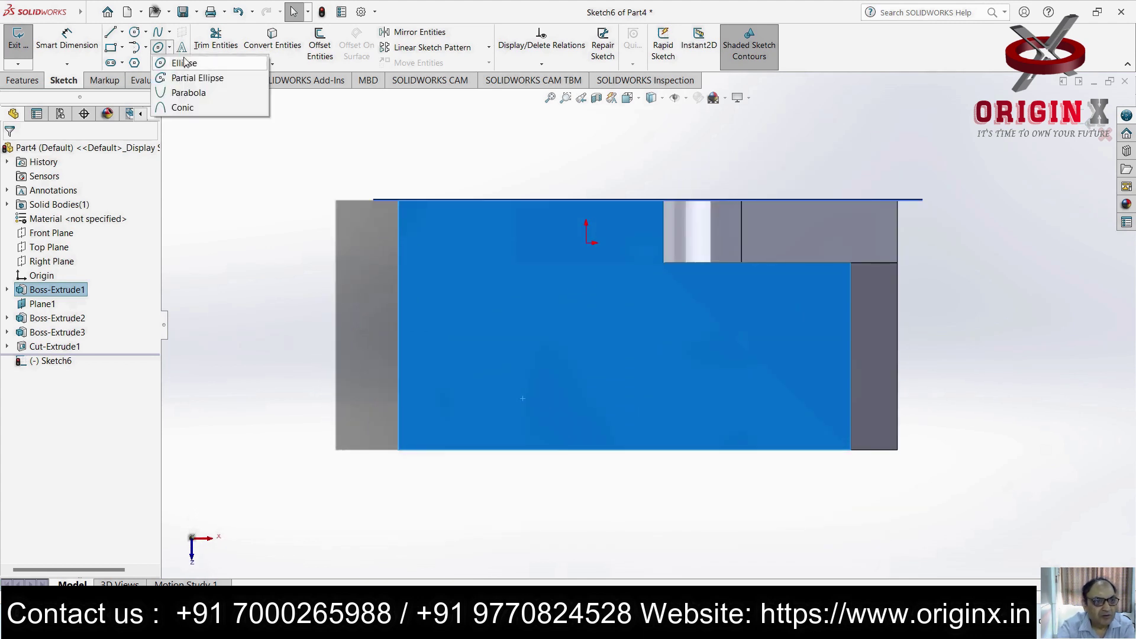
click(184, 62)
click(457, 338)
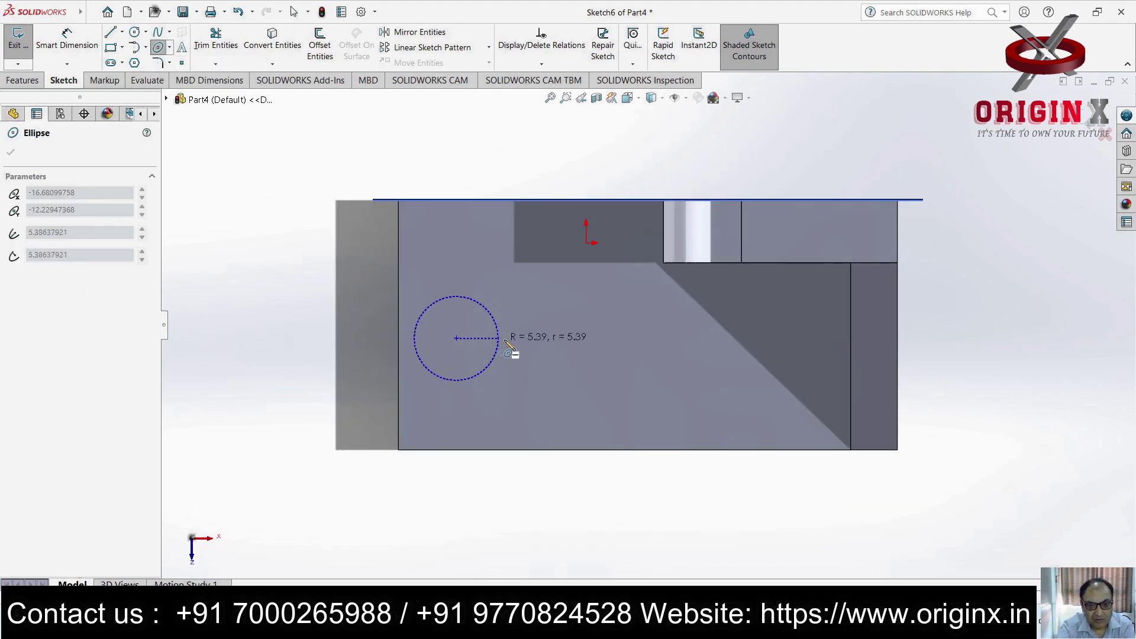
click(507, 339)
click(501, 373)
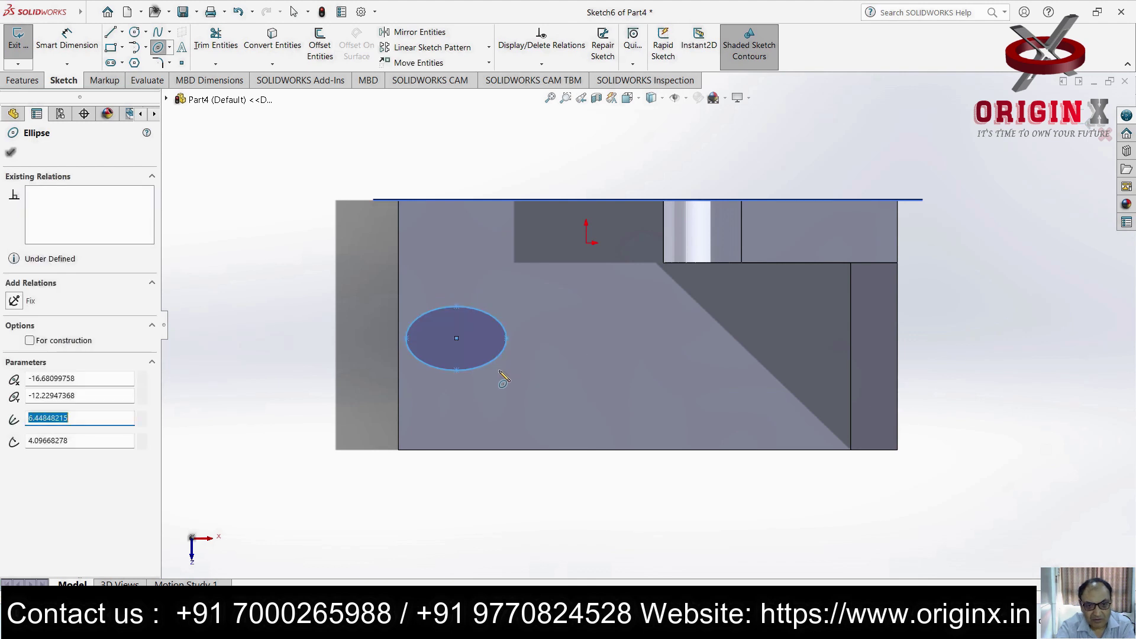
key(Escape)
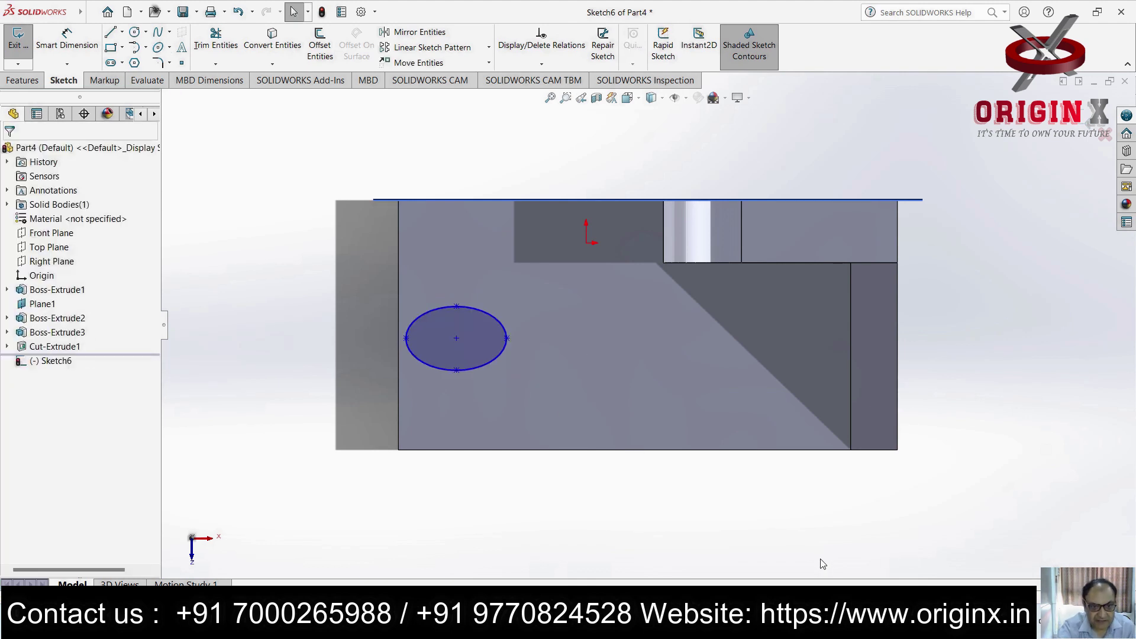
Dimension the ellipse's centre 10 mm from the base's short edge away from the rib
mouse_move(509, 393)
middle_down()
mouse_move(525, 498)
mouse_move(520, 456)
middle_up()
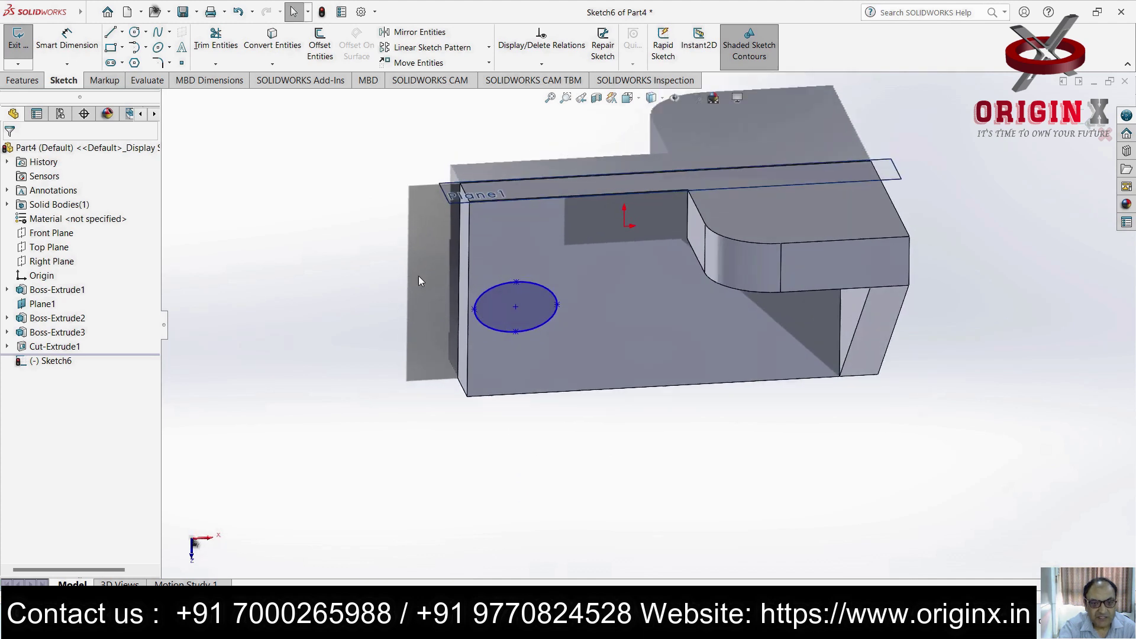
click(516, 308)
click(507, 265)
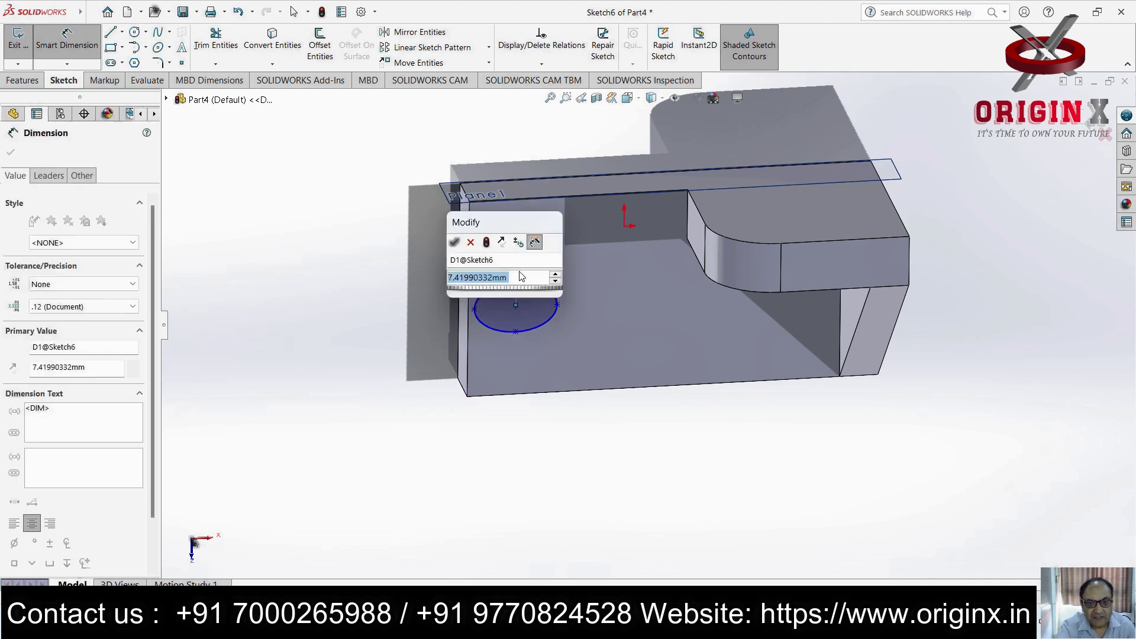
key(Return)
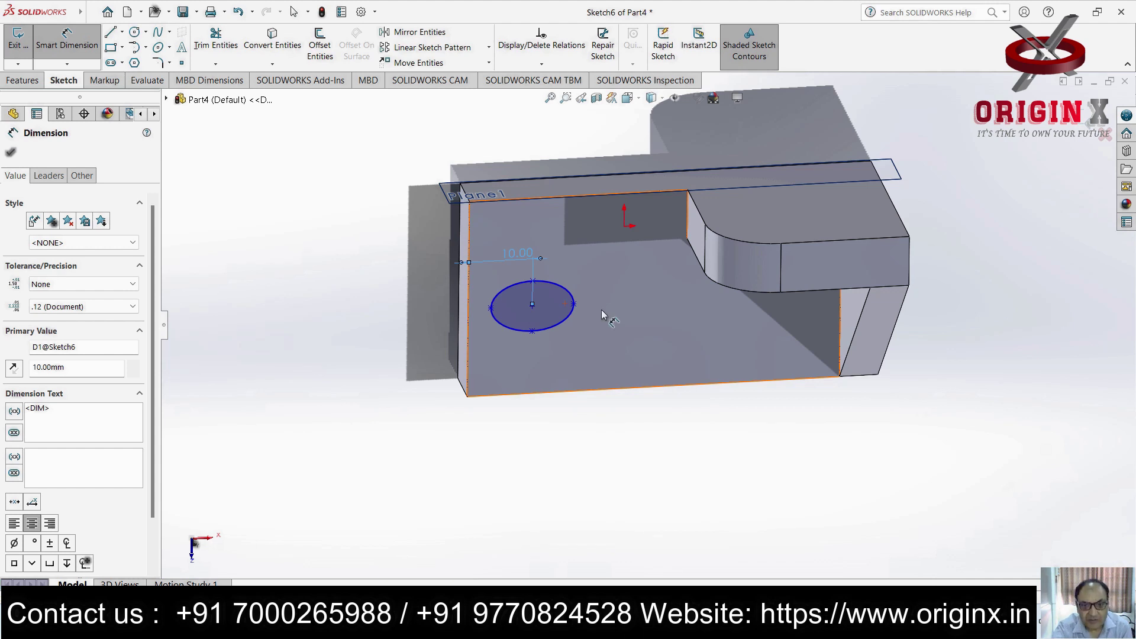
key(Escape)
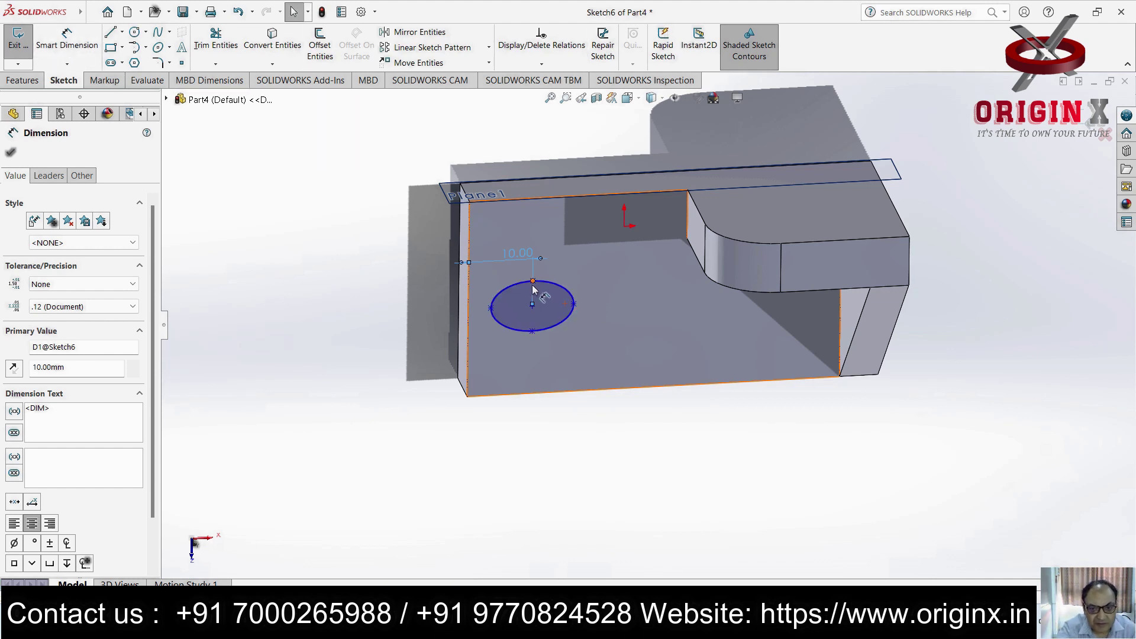
Try to dimension the distance between the ellipse's centre and the end point of its minor axis
click(536, 283)
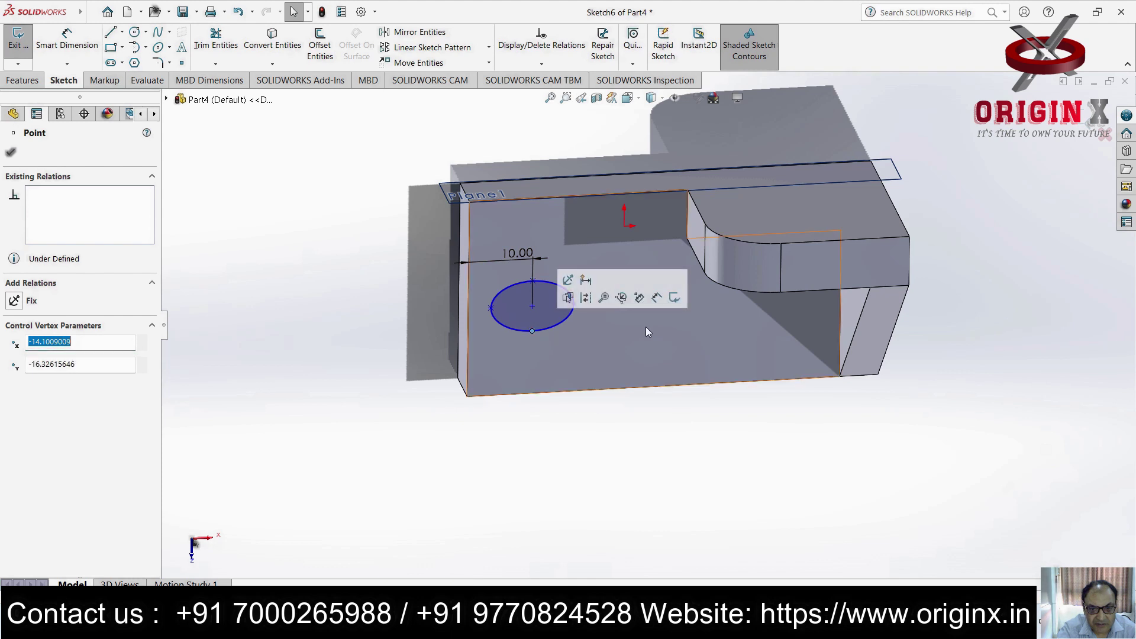
click(66, 40)
click(533, 307)
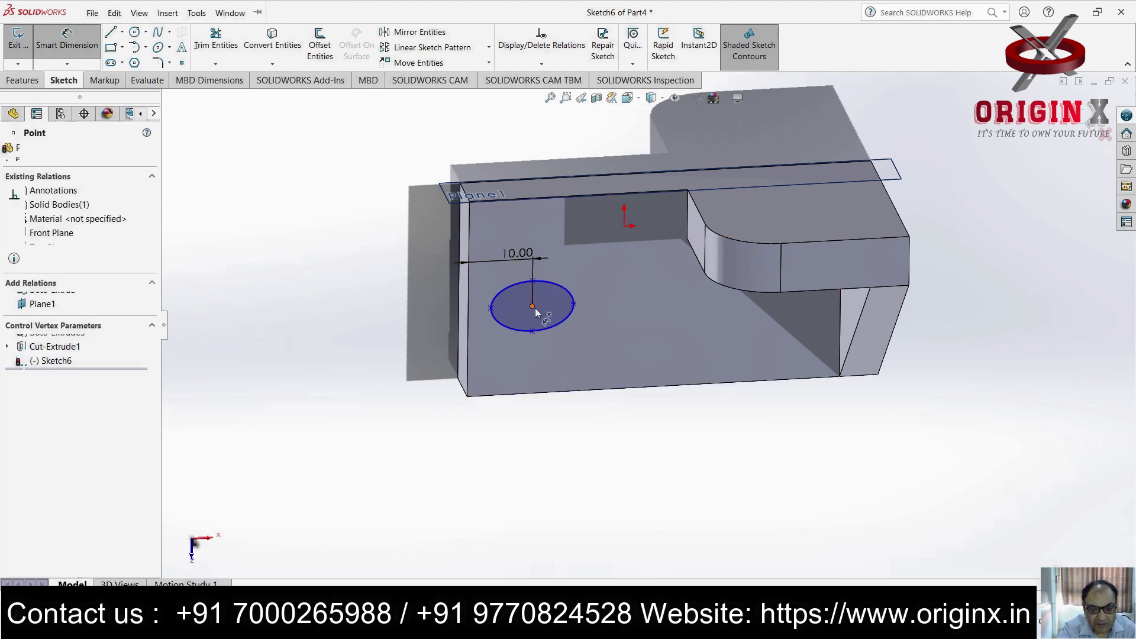
click(537, 282)
scroll(613, 297, up, 1)
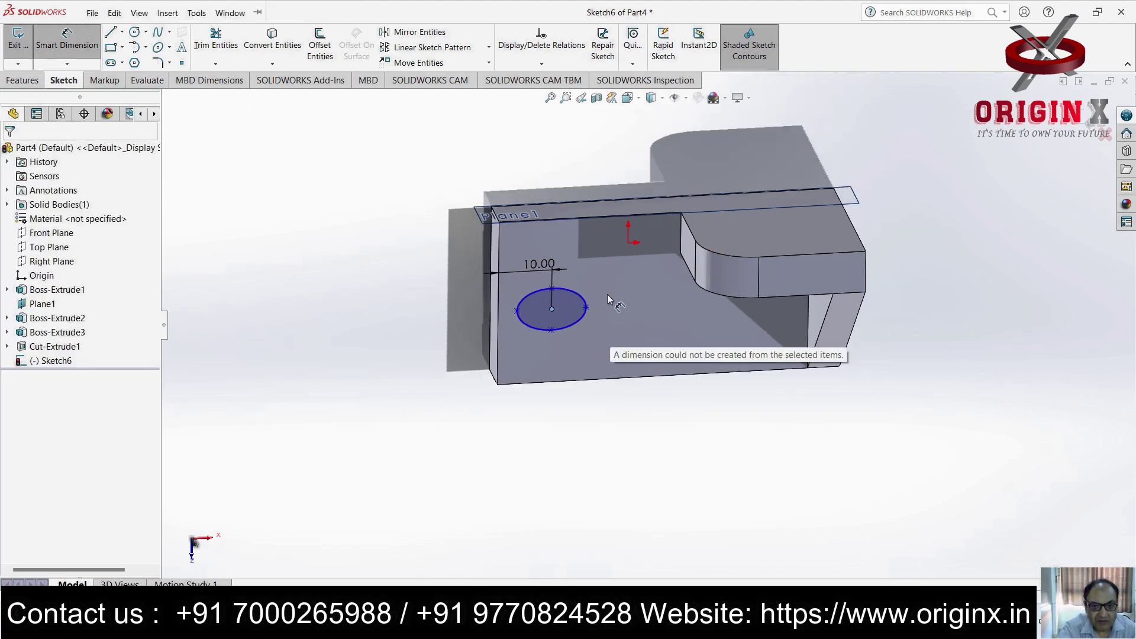
Cut the ellipse 38 mm deep down through the base with a blind Extruded Cut
scroll(604, 307, down, 4)
mouse_move(705, 302)
middle_down()
mouse_move(661, 315)
mouse_move(649, 349)
middle_up()
click(12, 45)
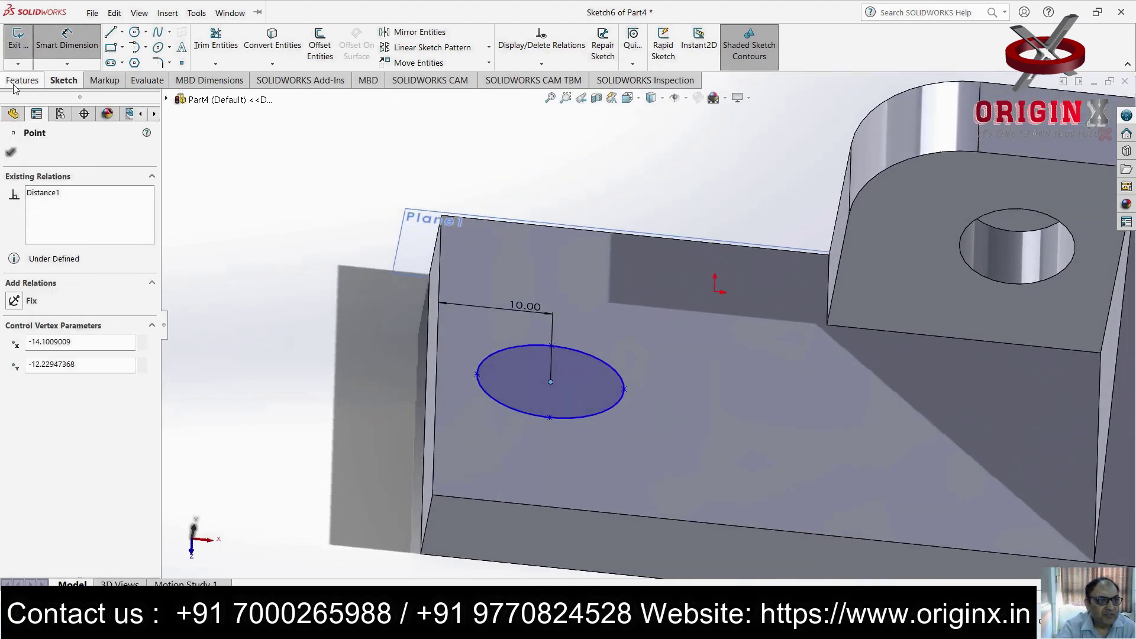
click(204, 45)
scroll(515, 278, up, 4)
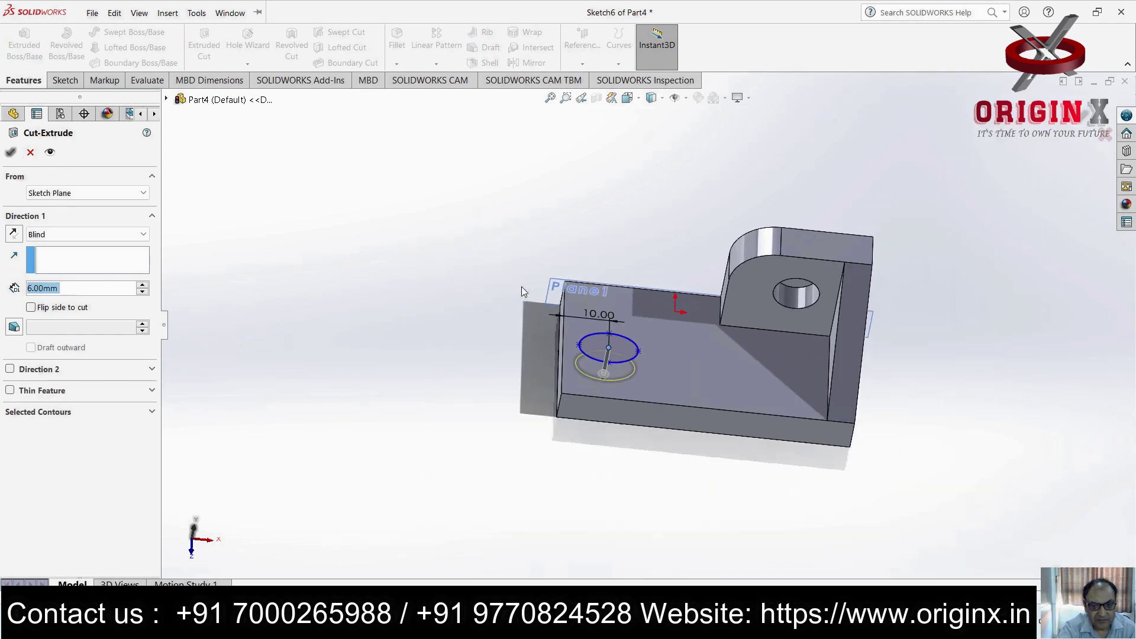
drag(613, 375, 586, 468)
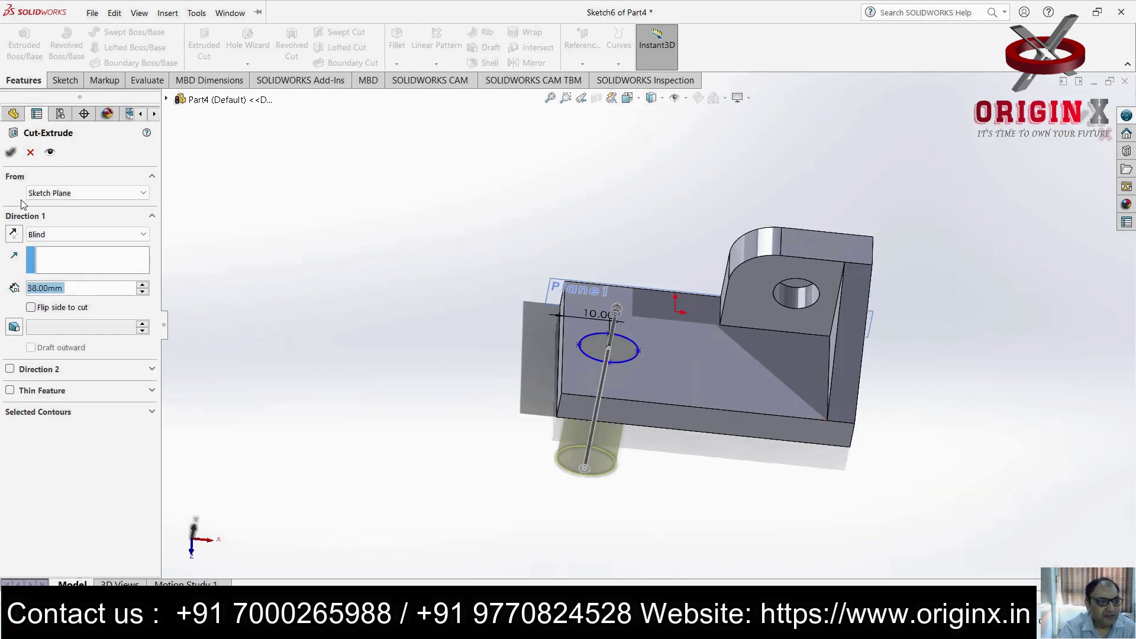
click(10, 152)
middle_drag(662, 447, 679, 408)
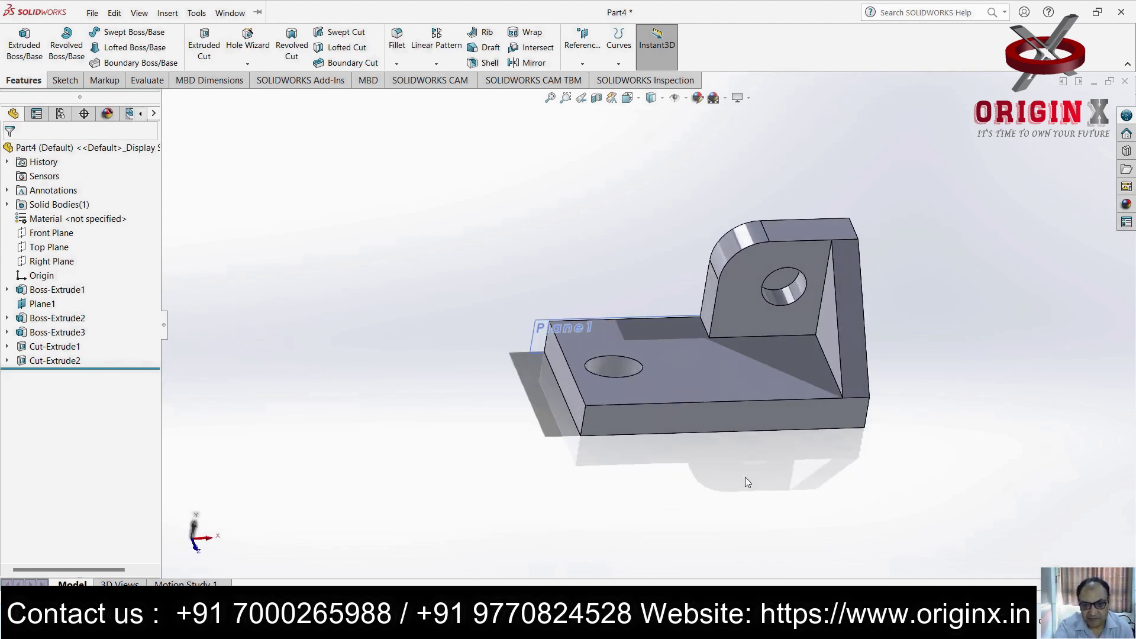
scroll(663, 429, up, 3)
scroll(710, 379, down, 3)
mouse_move(720, 364)
middle_down()
mouse_move(748, 369)
mouse_move(733, 368)
middle_up()
middle_drag(687, 329, 681, 308)
Open the Save As dialog for the finished bracket part
click(96, 14)
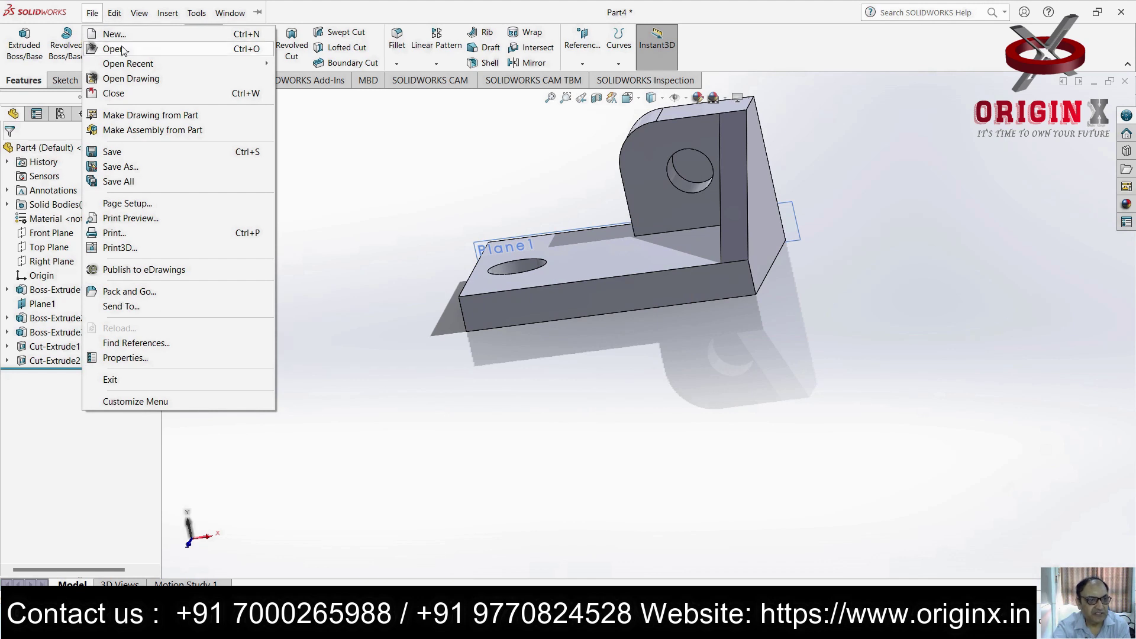
click(122, 167)
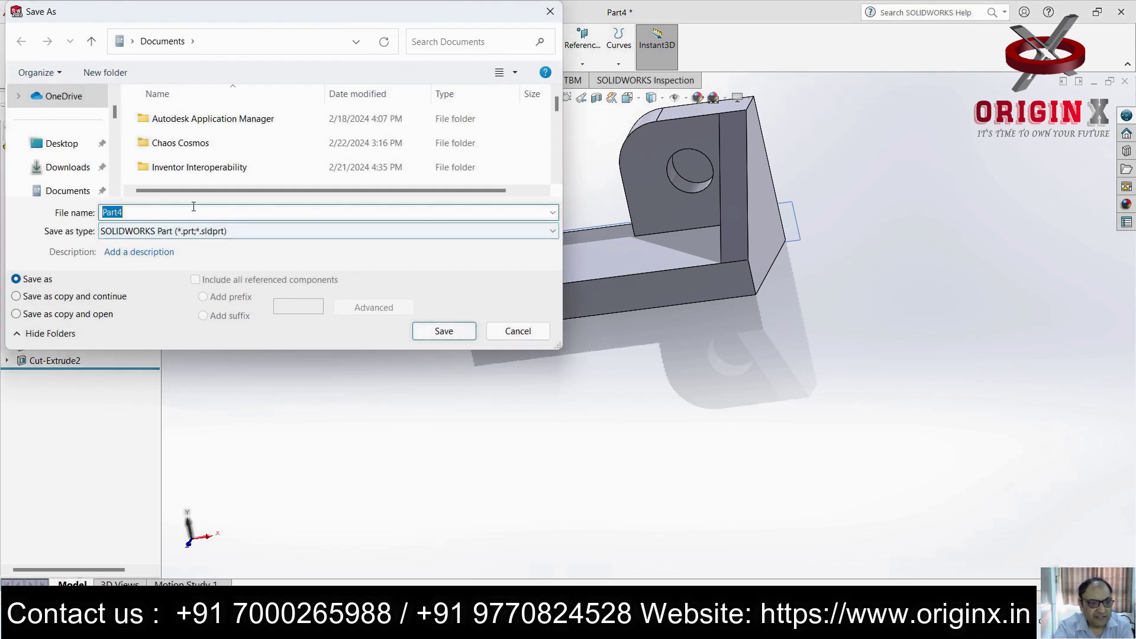